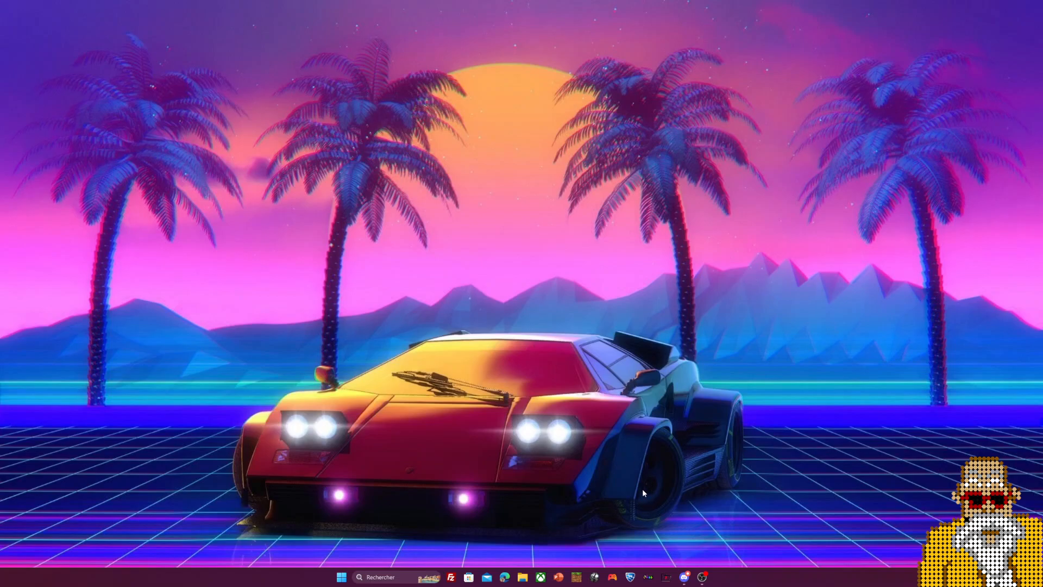
Launch SortingCDump and load the jy_12 dump from the old folder without applying any frame filter
click(666, 578)
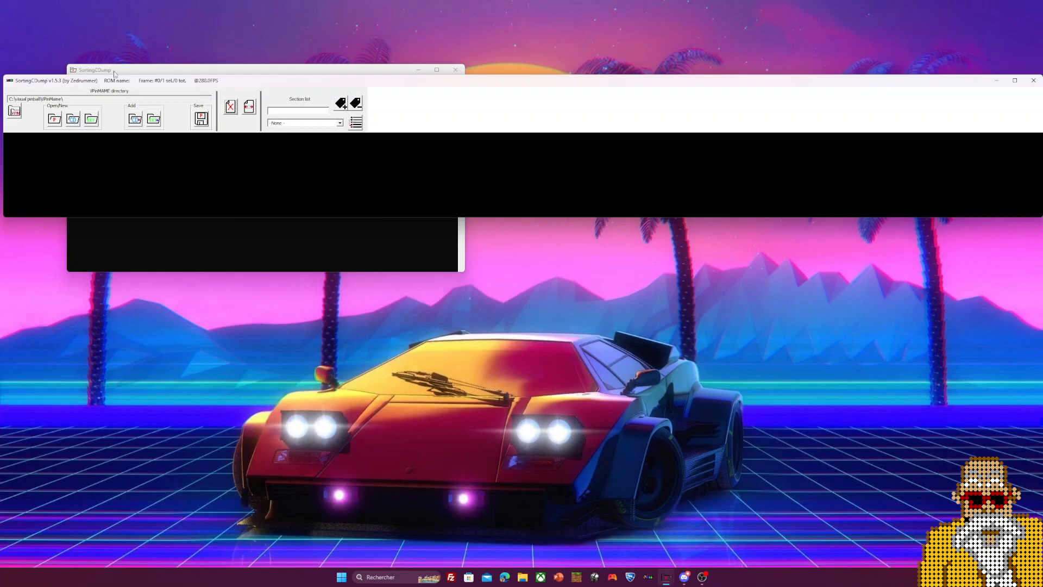
click(78, 119)
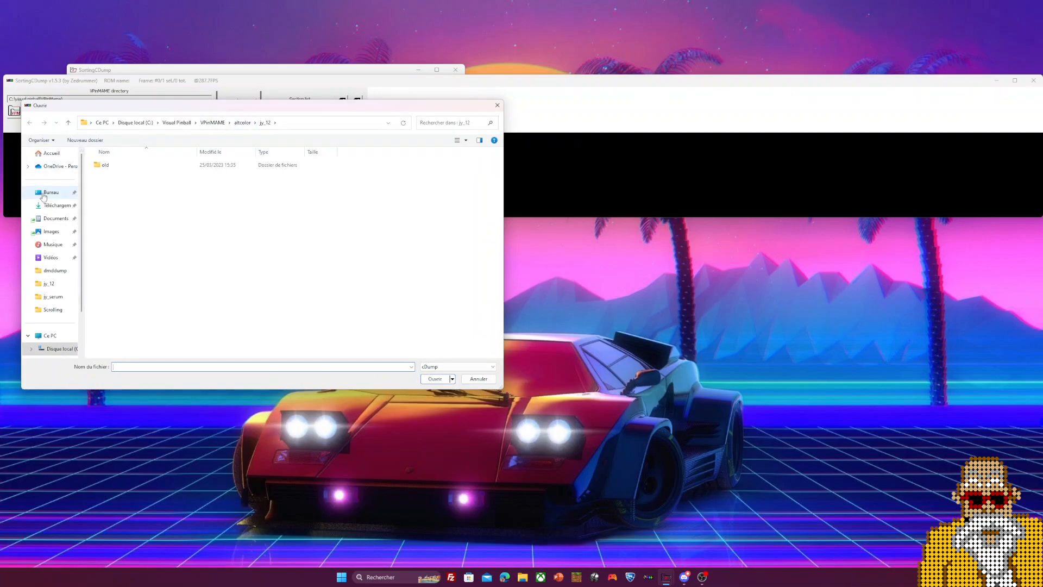
double_click(104, 165)
click(111, 169)
click(432, 379)
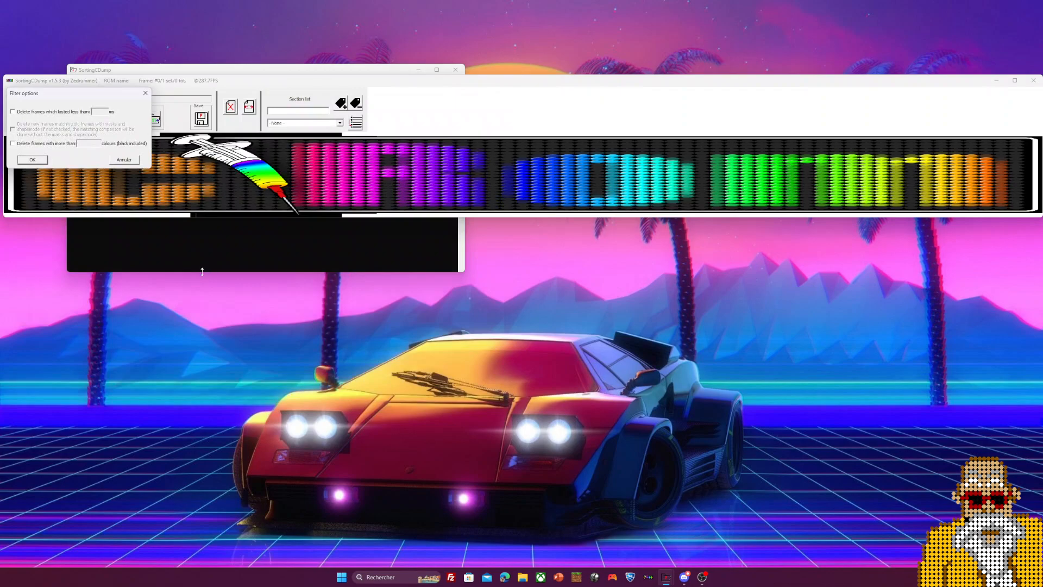
click(33, 159)
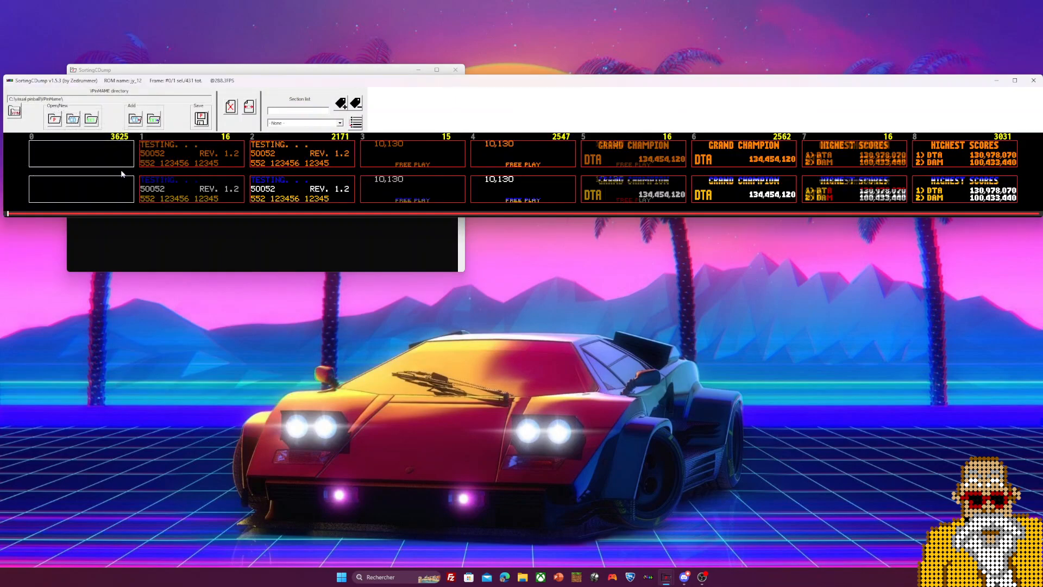
Examine the unfiltered frames and their durations, from the high-score screens to the fence animation
scroll(196, 164, down, 3)
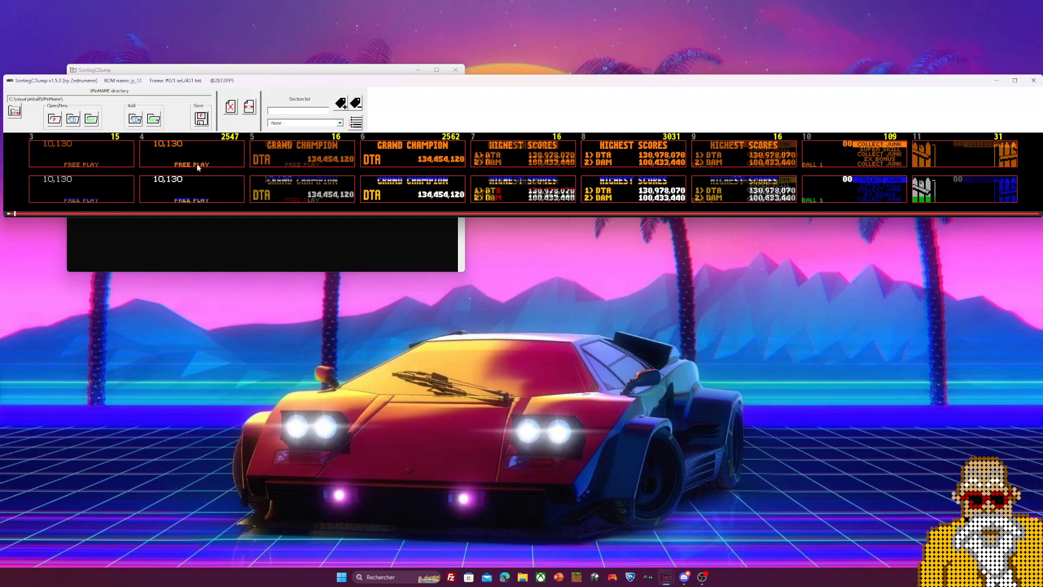
scroll(197, 164, down, 1)
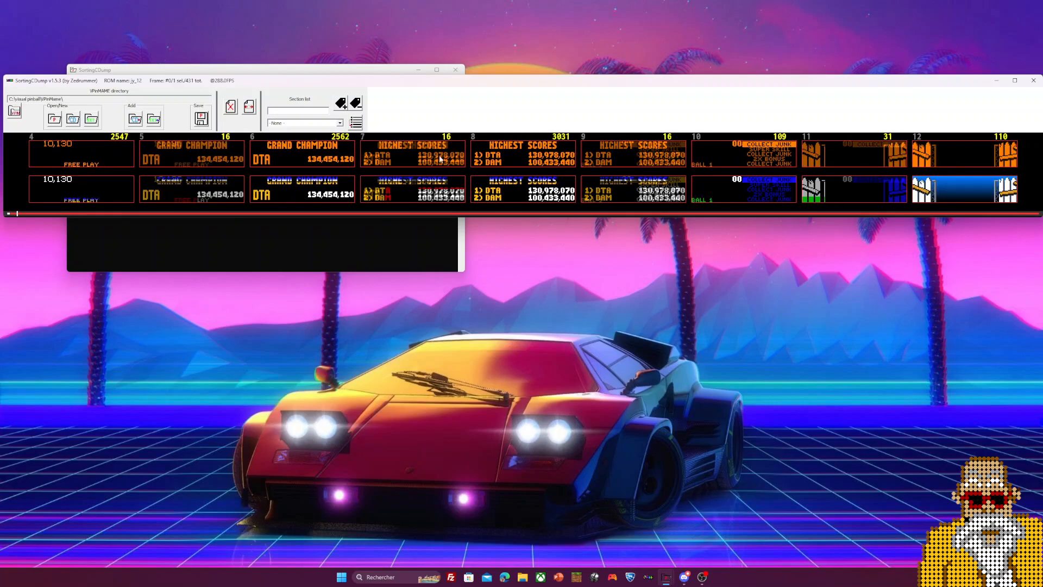
scroll(543, 163, down, 1)
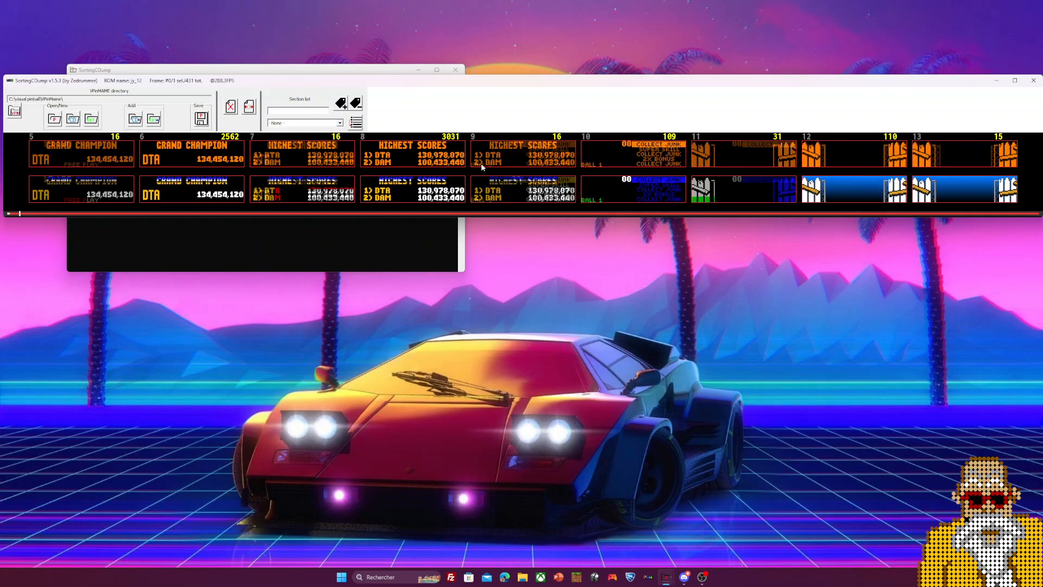
click(529, 151)
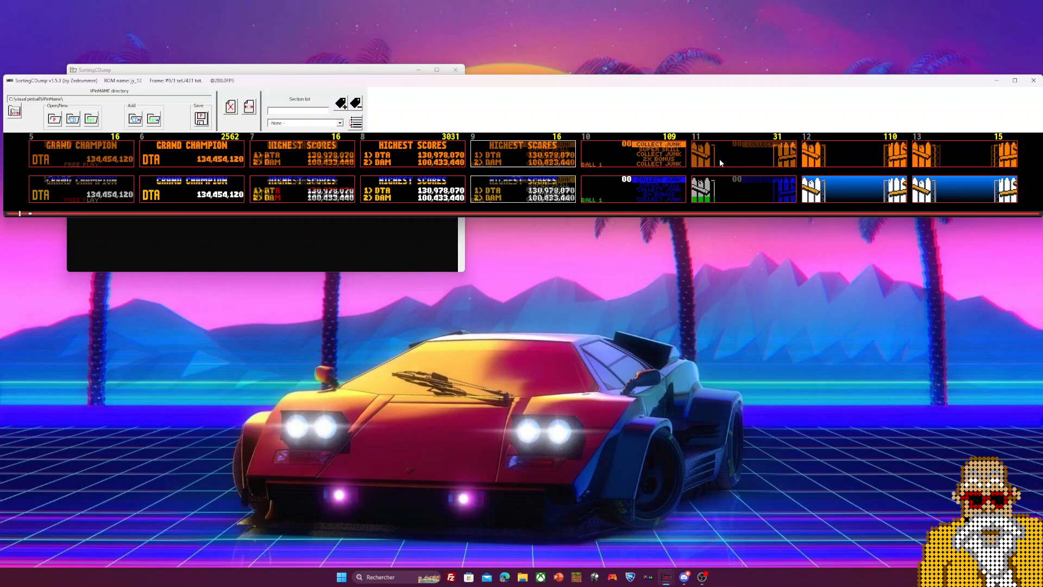
click(733, 159)
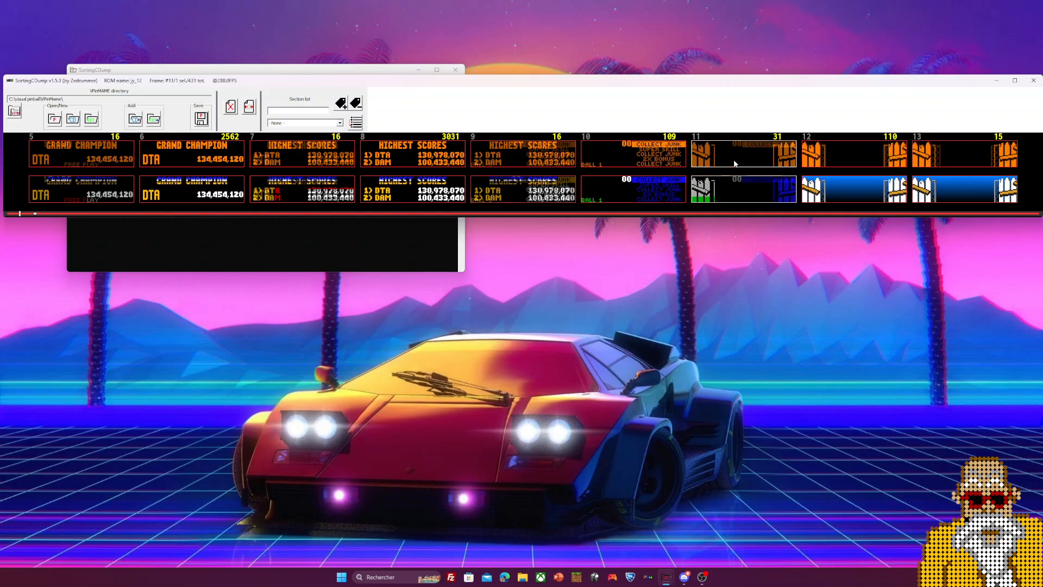
click(343, 157)
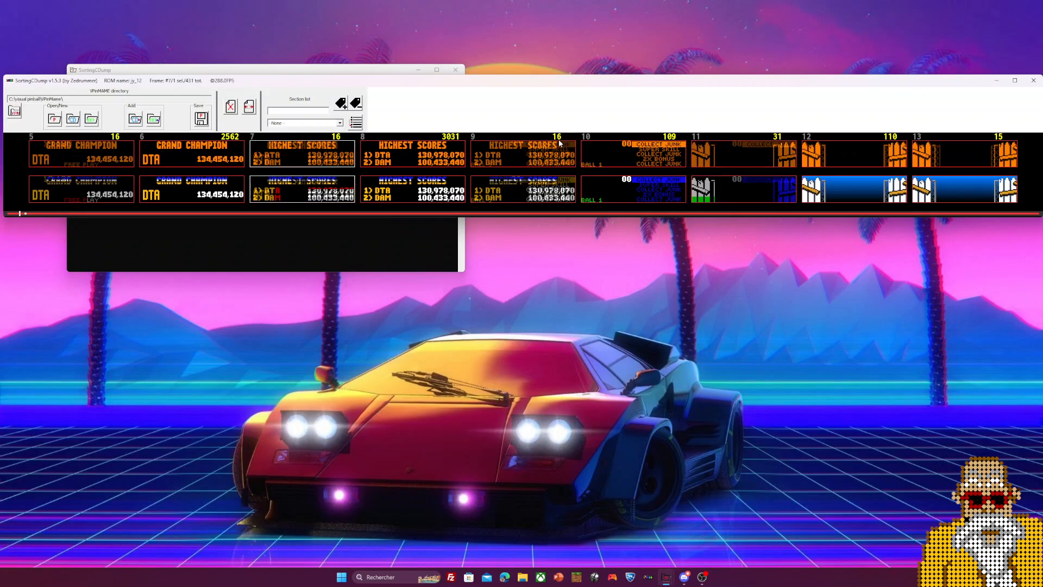
scroll(245, 173, up, 2)
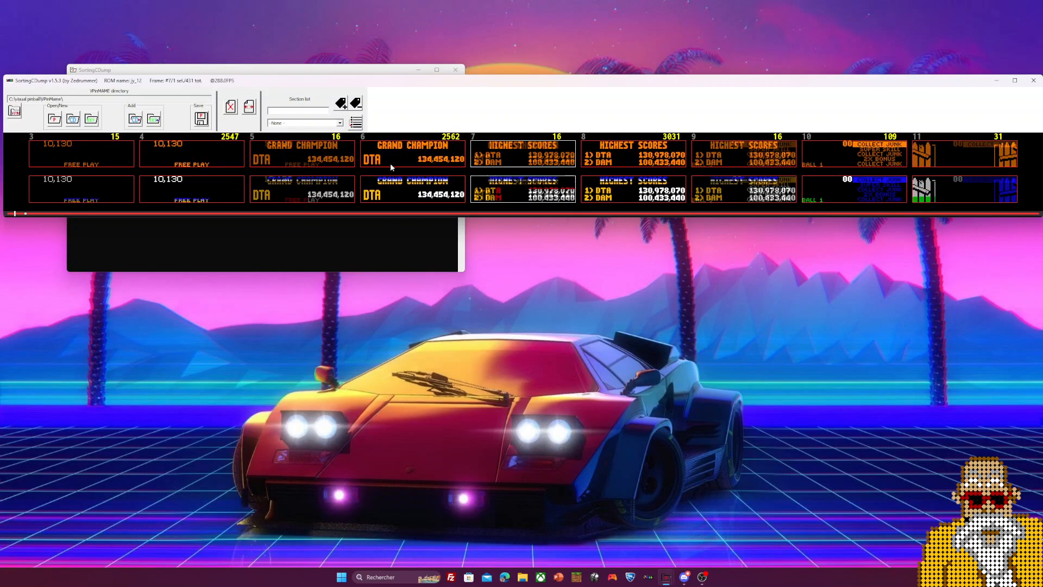
scroll(342, 158, down, 1)
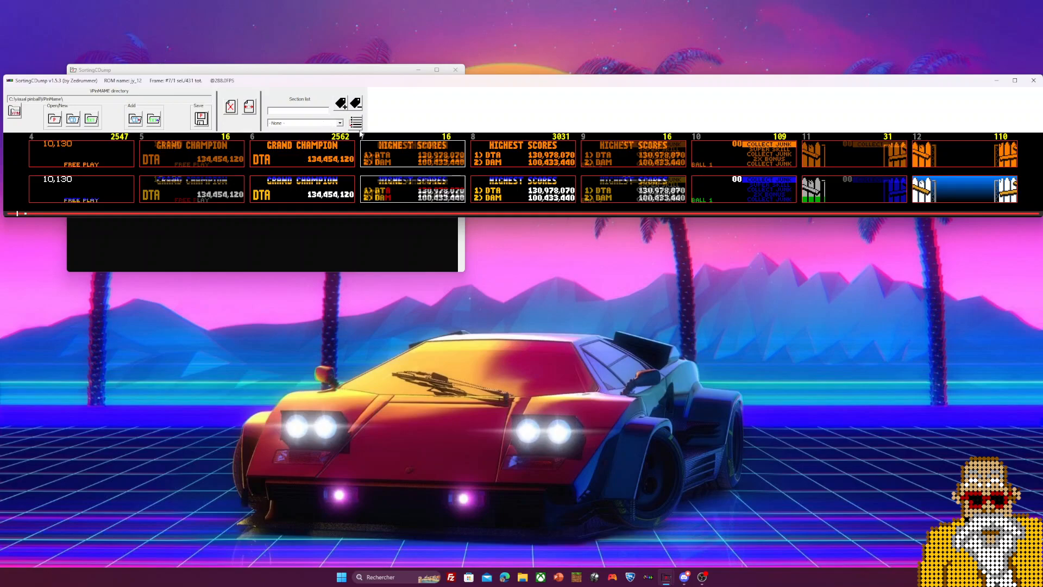
scroll(539, 143, down, 9)
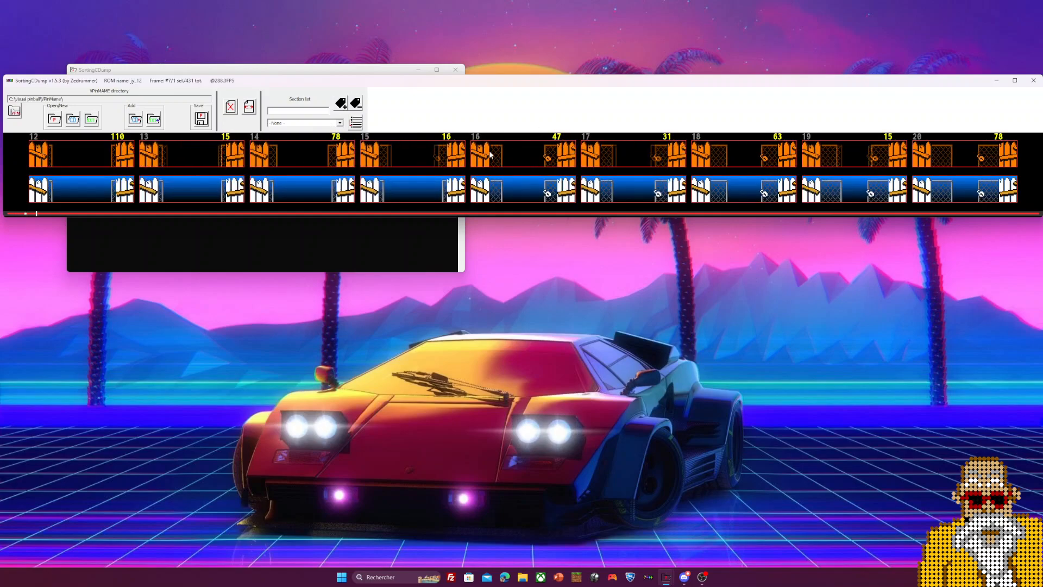
Exit SortingCDump without saving and start it again
click(1033, 80)
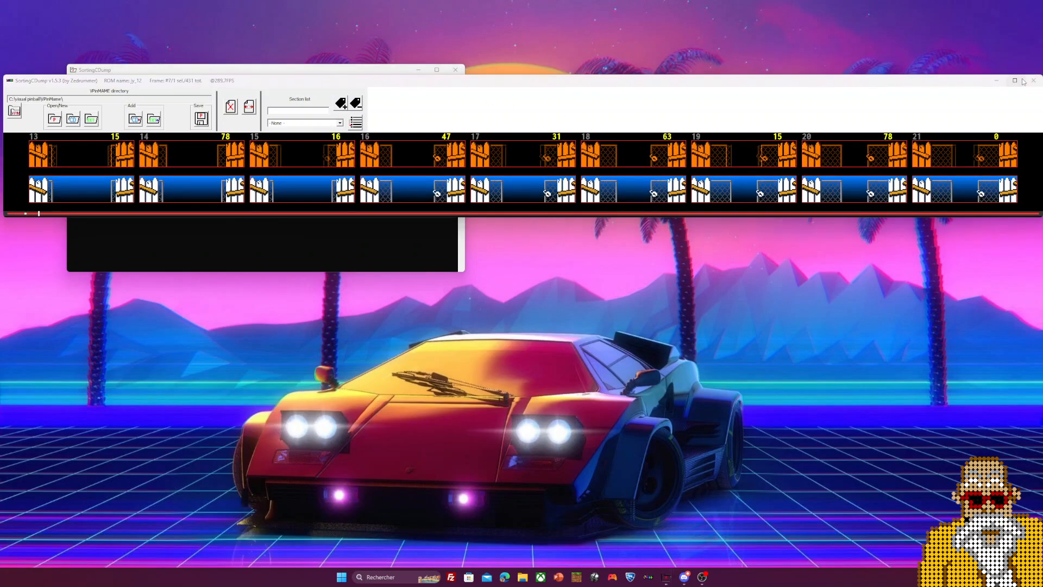
click(508, 311)
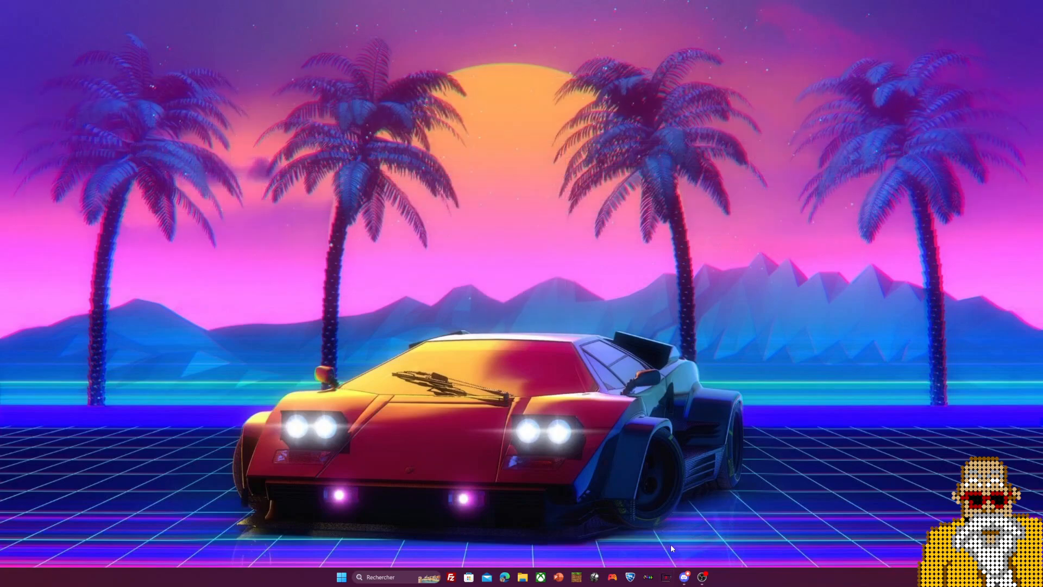
click(664, 576)
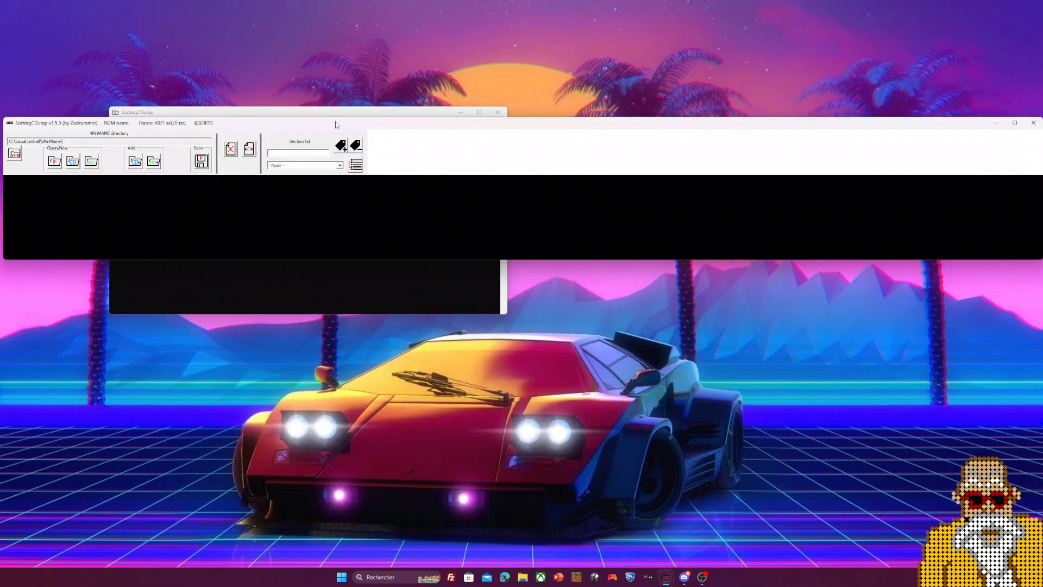
Load jy_12_dump1.cdump with the filter that deletes frames which lasted less than 20 ms
click(72, 162)
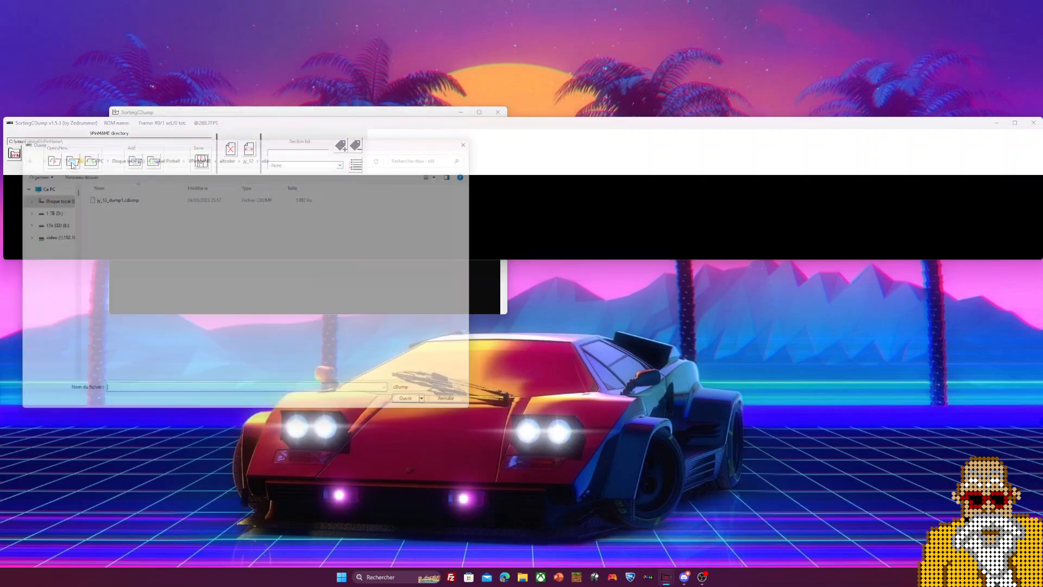
click(86, 196)
click(414, 410)
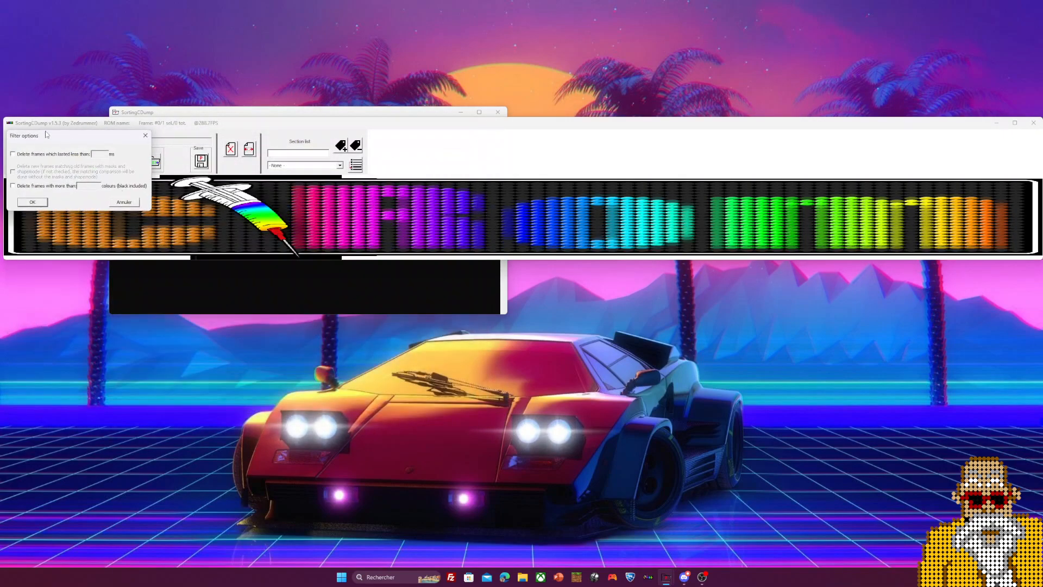
drag(47, 135, 85, 142)
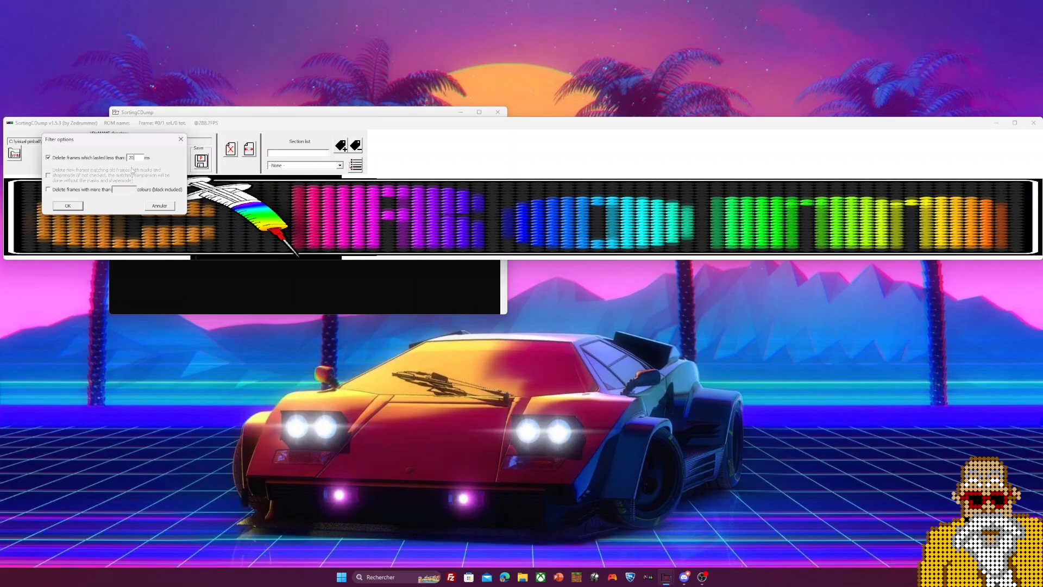
click(68, 206)
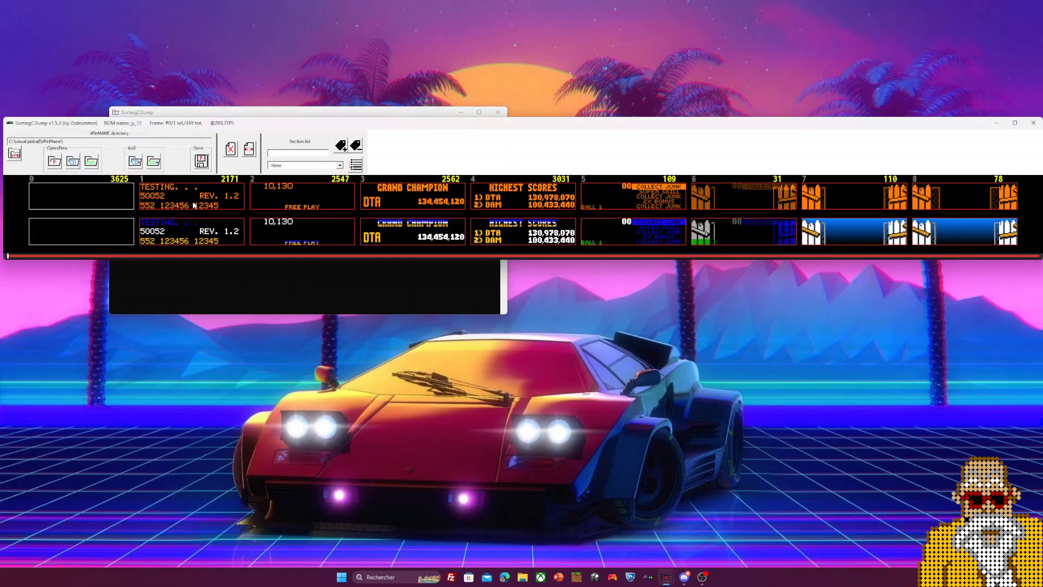
Look through the filtered frames to the end of the dump and return to the first frame
scroll(204, 210, down, 10)
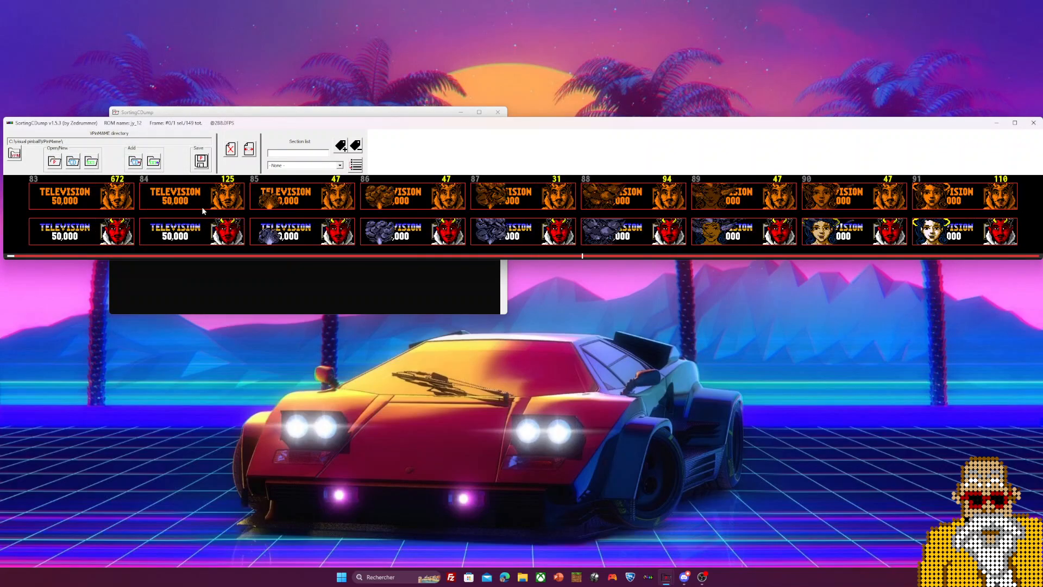
scroll(197, 208, down, 3)
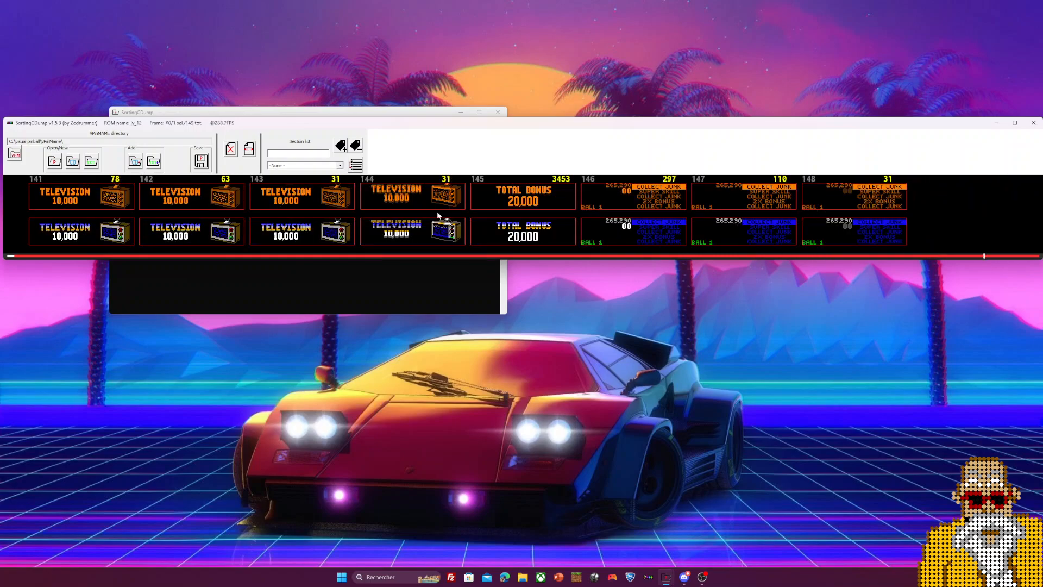
scroll(438, 215, up, 8)
mouse_move(454, 248)
mouse_down()
mouse_move(71, 245)
mouse_move(157, 256)
mouse_move(980, 246)
mouse_up()
drag(984, 259, 11, 255)
Save the filtered dump in a project folder inside the desktop's Colorisation folder and exit SortingCDump
click(201, 160)
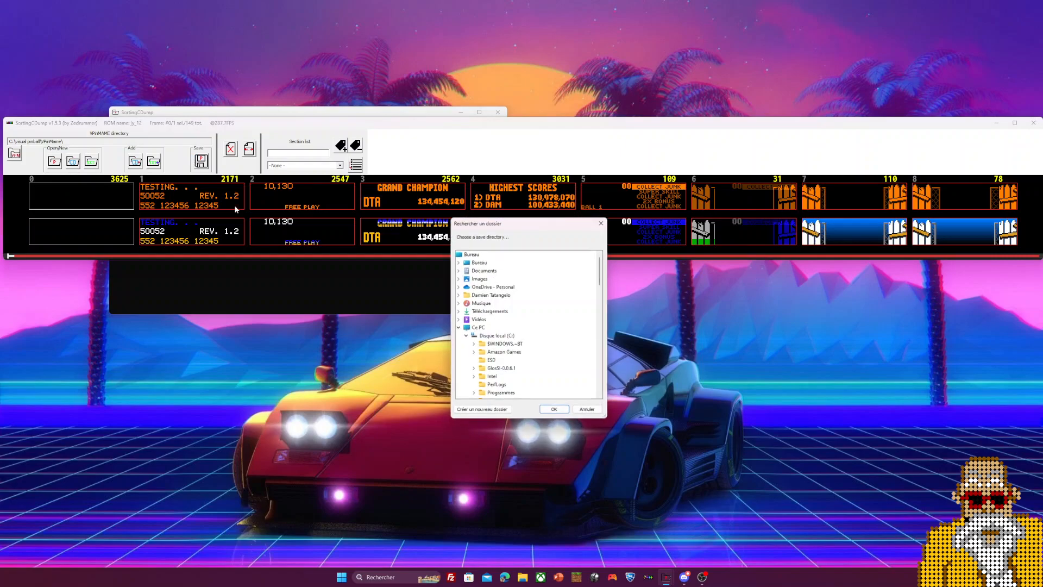
click(492, 270)
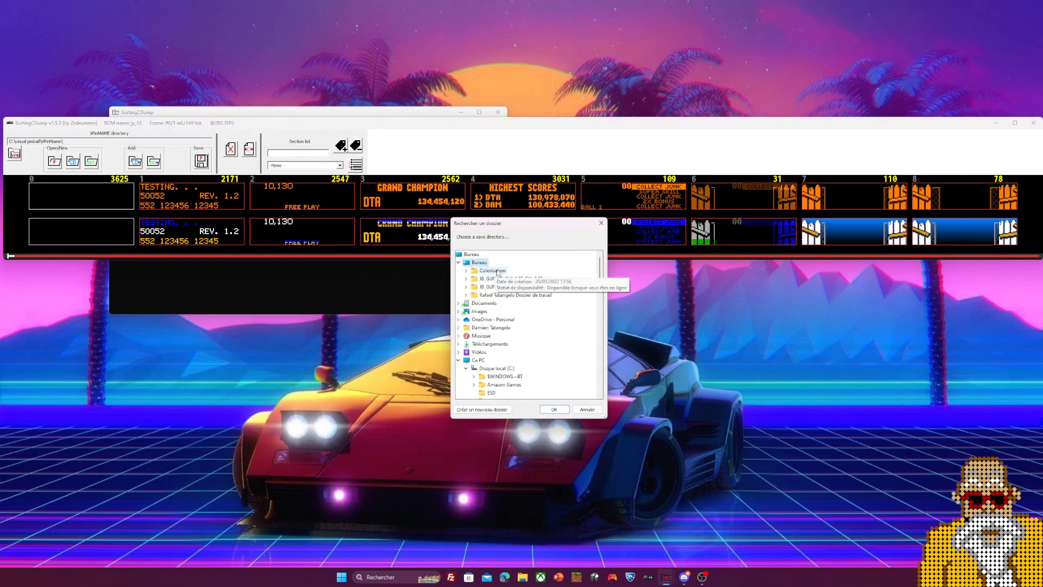
click(496, 327)
click(556, 409)
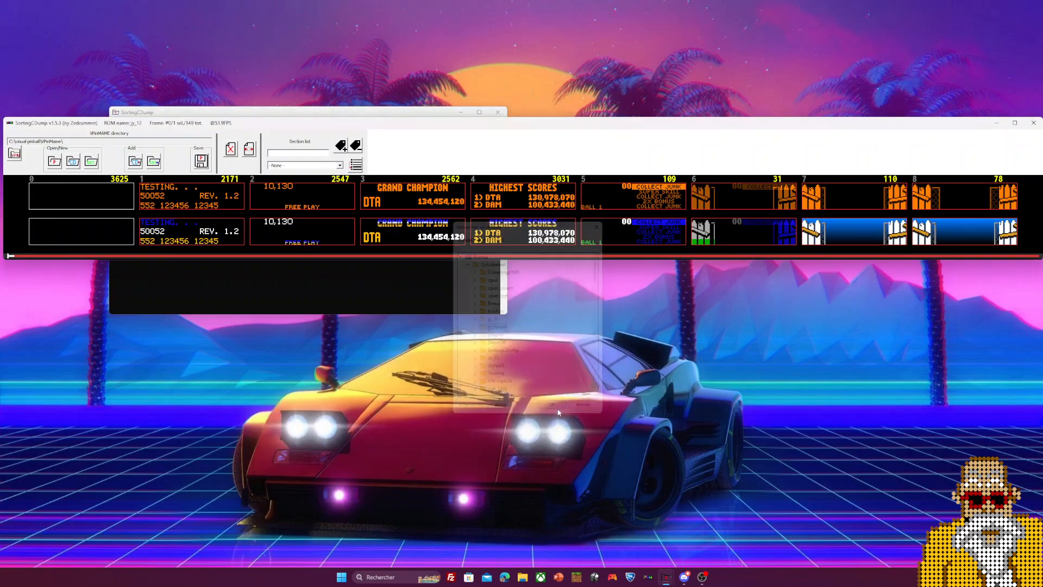
click(1033, 123)
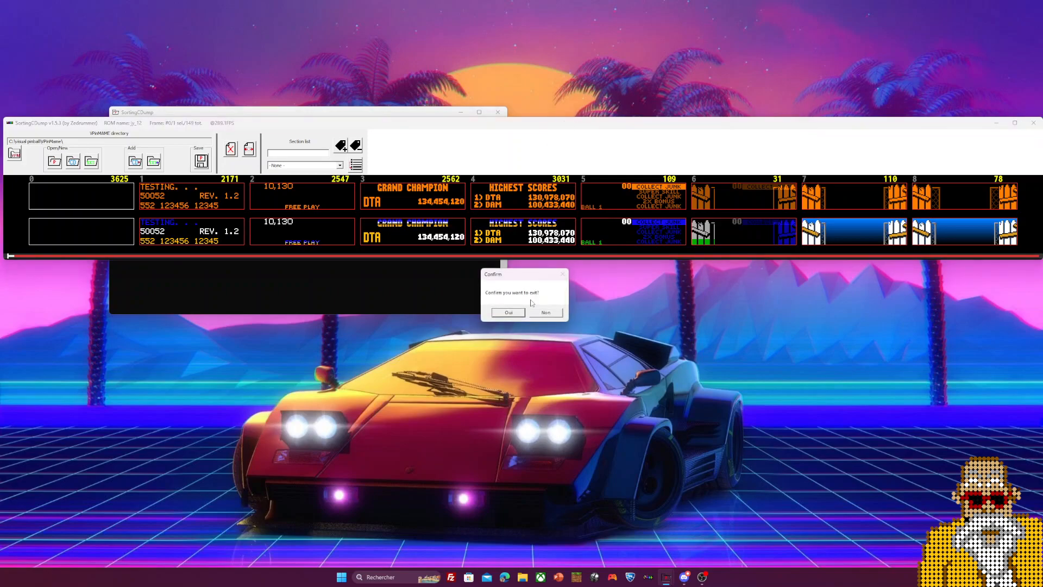
click(509, 315)
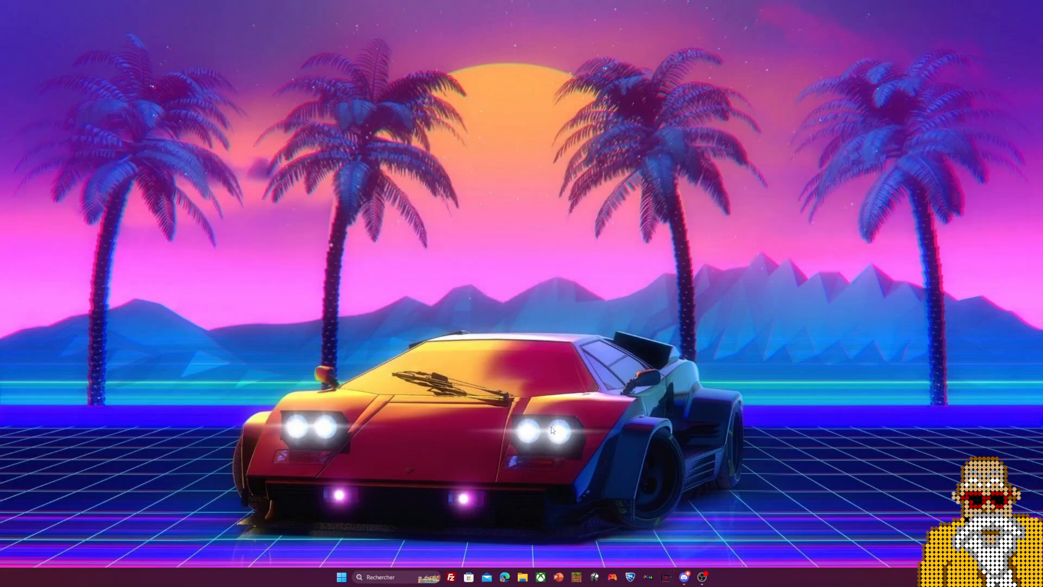
Launch ColorizingDMD, open the jy_12.cROM project from the jy_serum folder and maximize the editor window
click(650, 578)
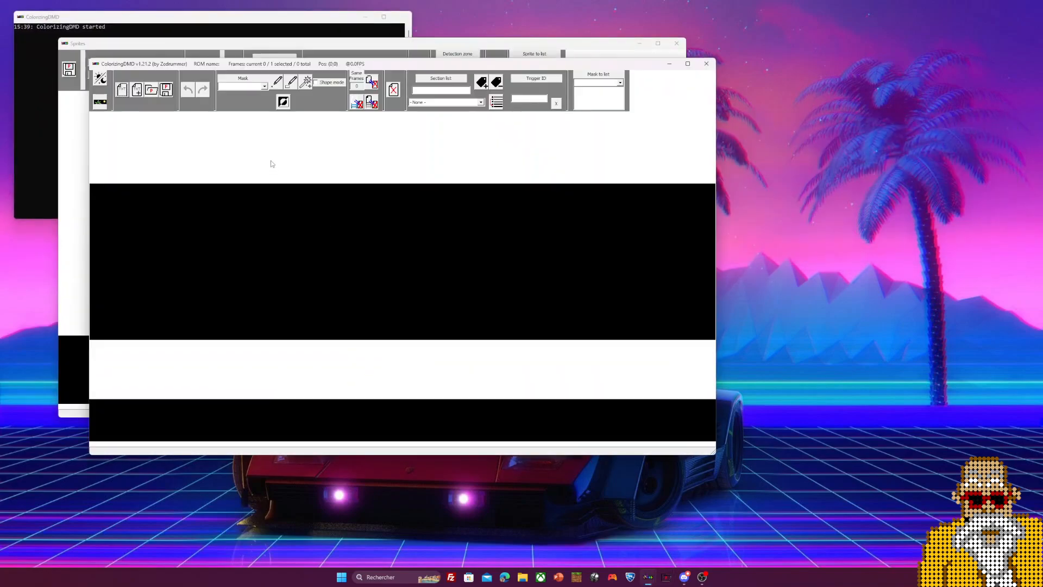
drag(172, 67, 117, 30)
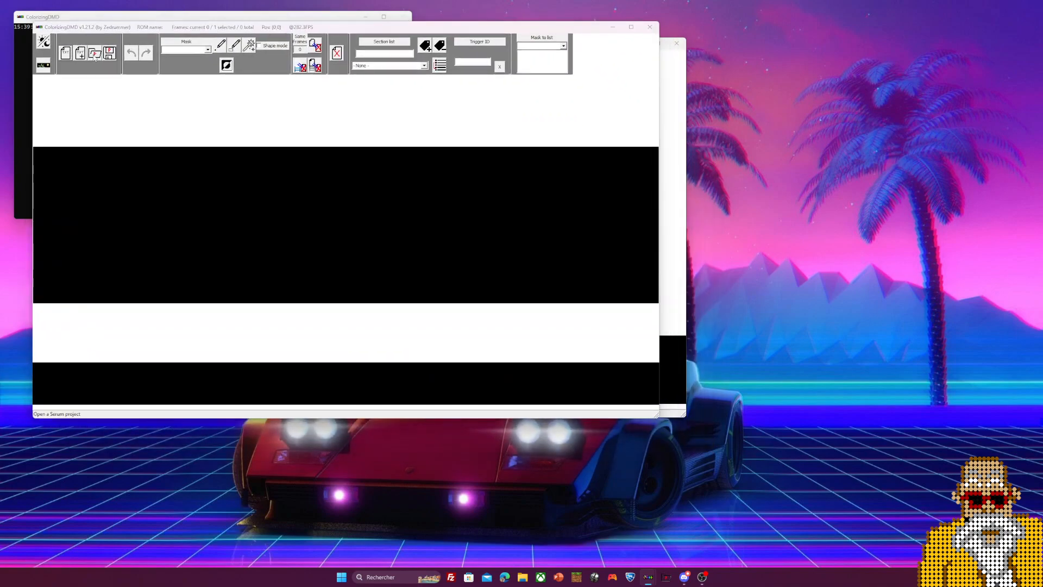
click(94, 53)
click(129, 100)
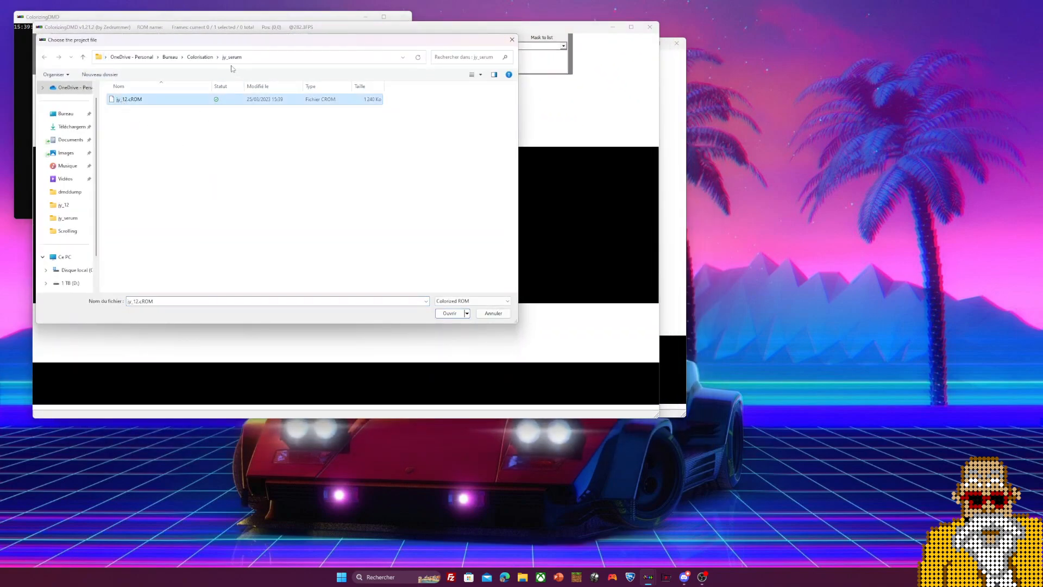
click(450, 314)
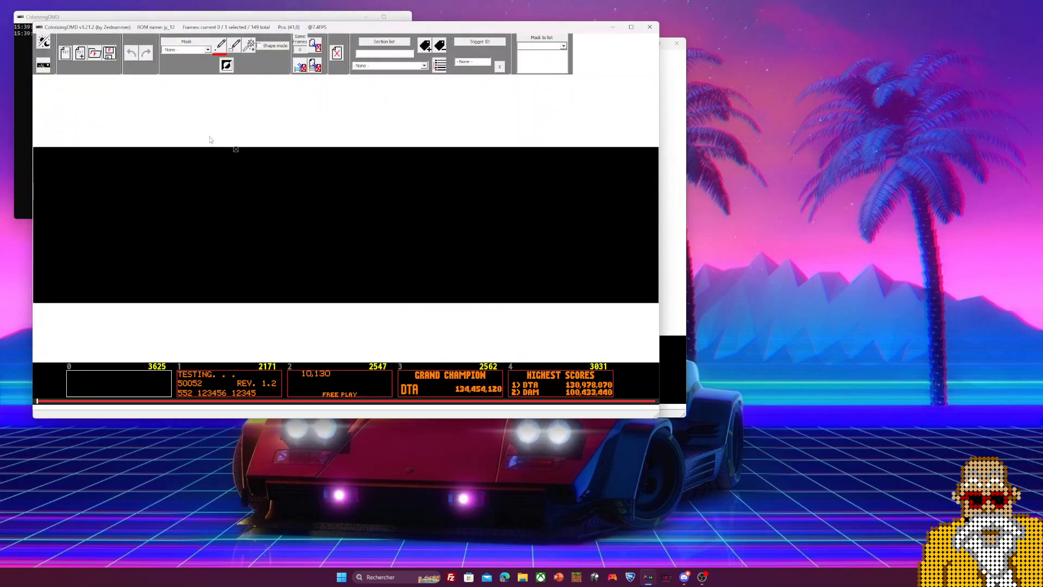
double_click(246, 29)
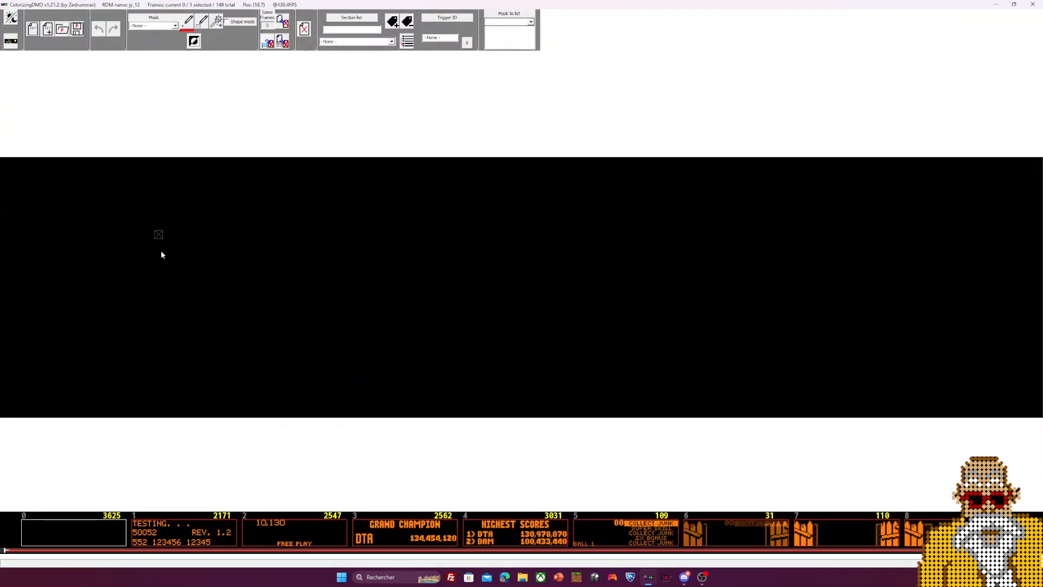
Browse the frame strip from frame 1, switch to the colorization mode and display fence frame 18
click(196, 533)
click(348, 550)
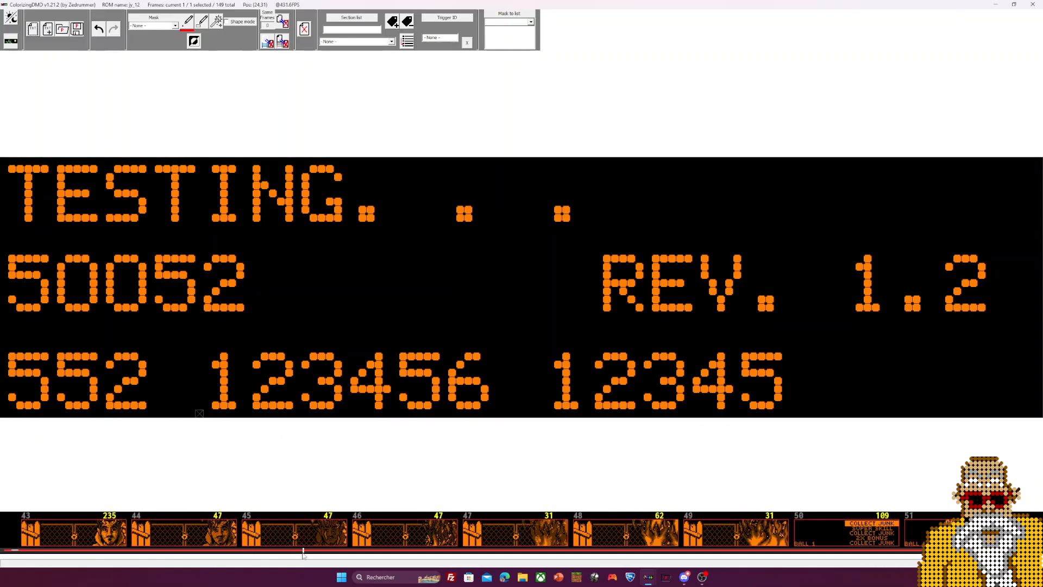
drag(348, 550, 109, 550)
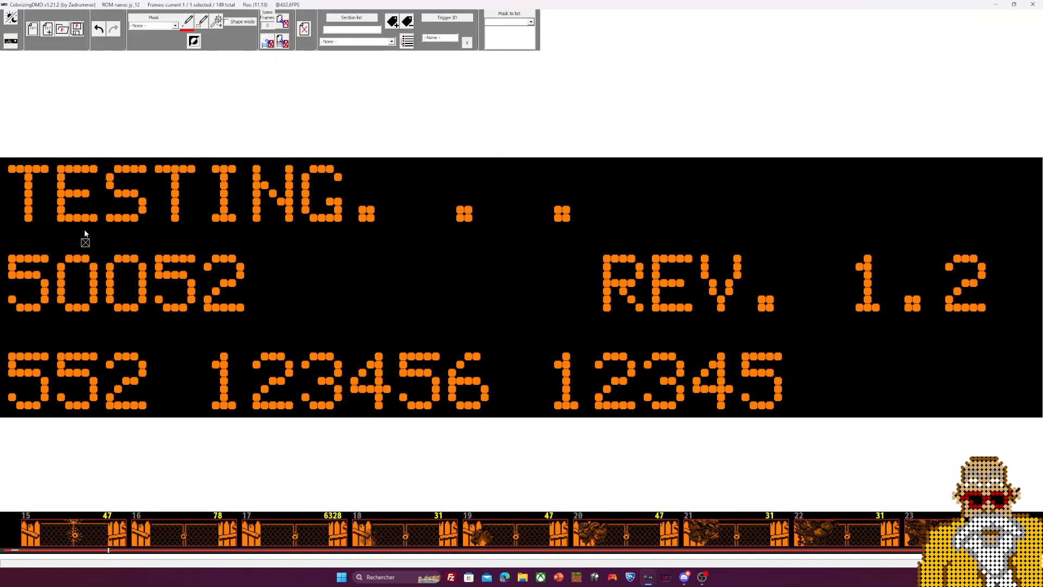
click(12, 46)
click(403, 548)
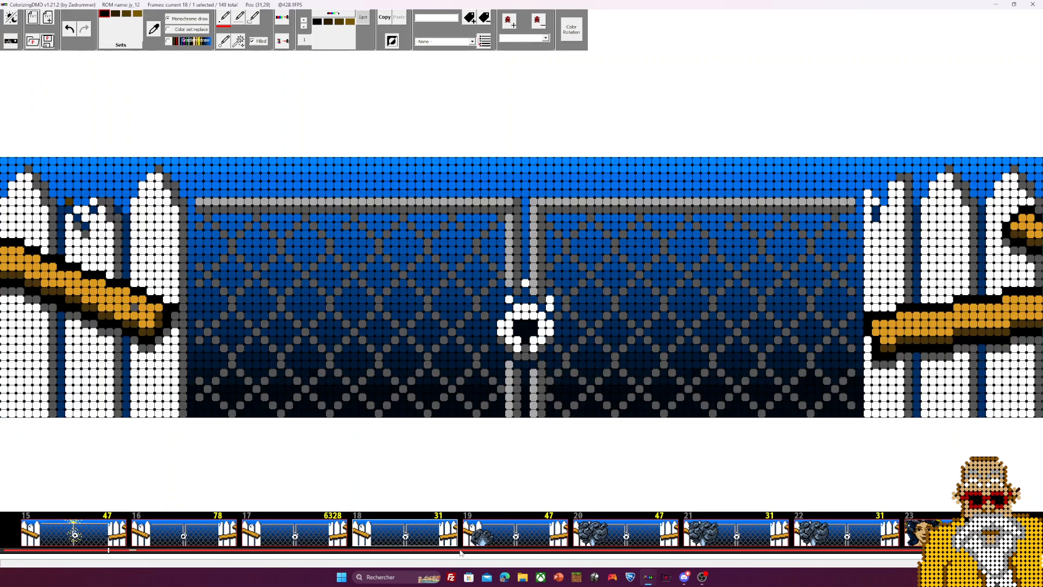
Check the color palette, return to the start of the frame strip and view colorized frames 1 to 4
click(137, 14)
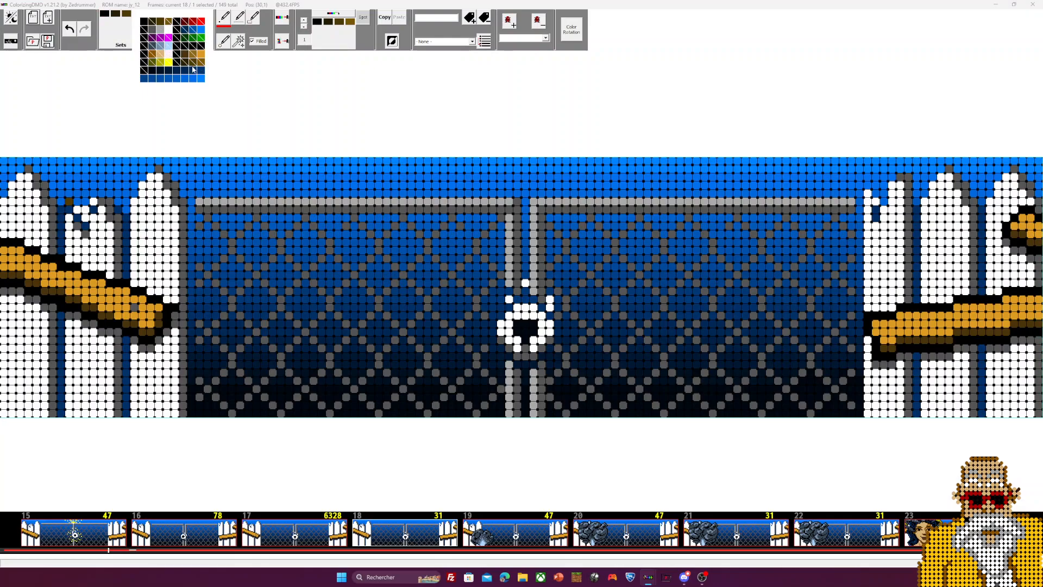
click(155, 37)
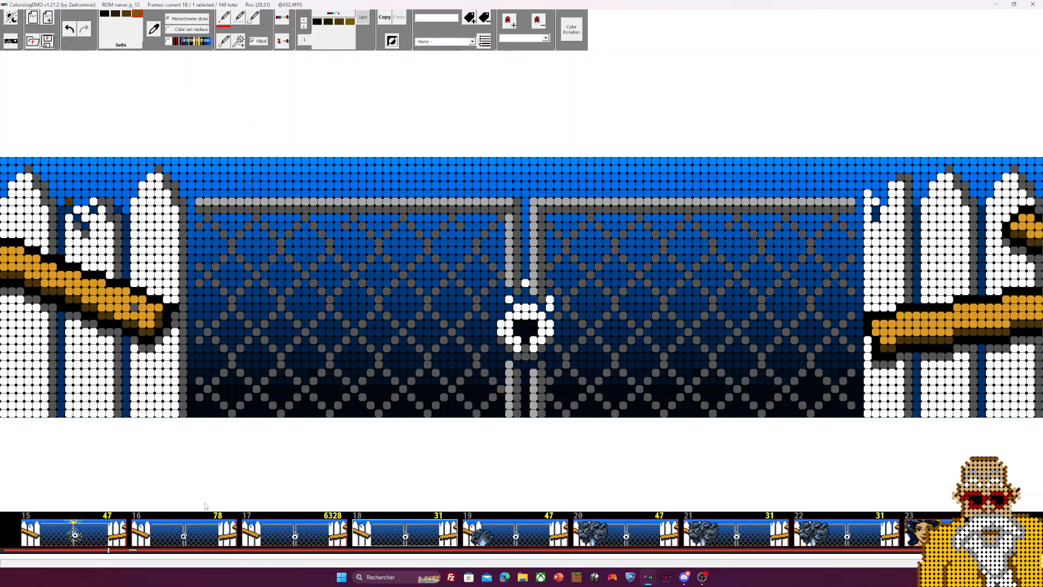
drag(173, 554, 1, 560)
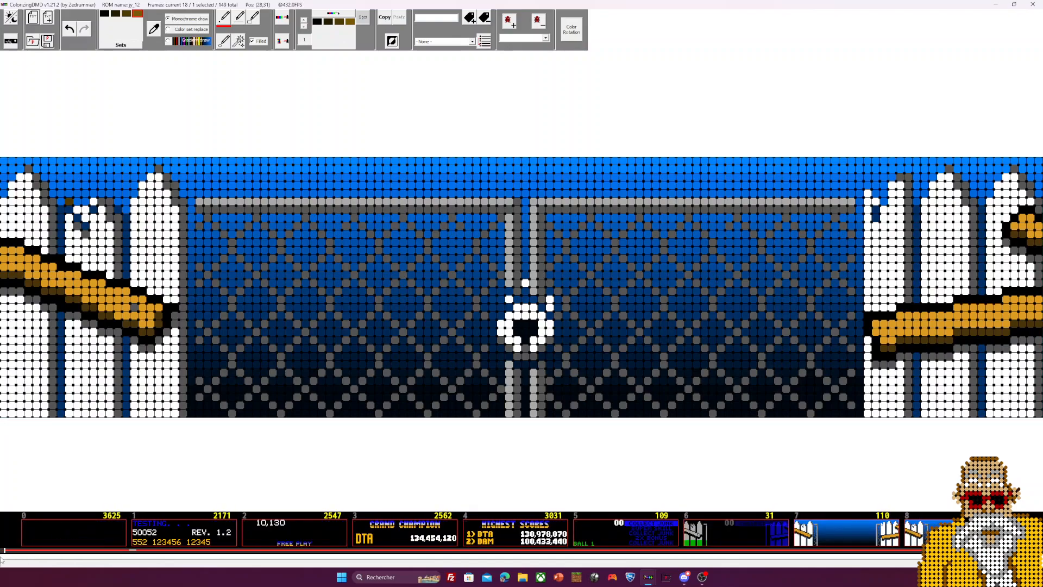
click(184, 538)
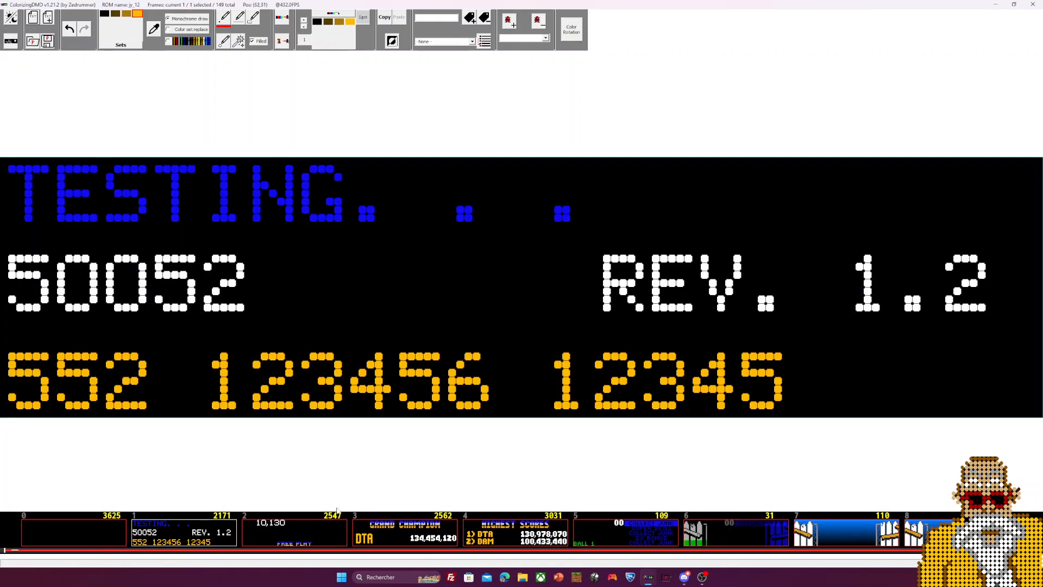
click(293, 535)
click(405, 535)
click(513, 540)
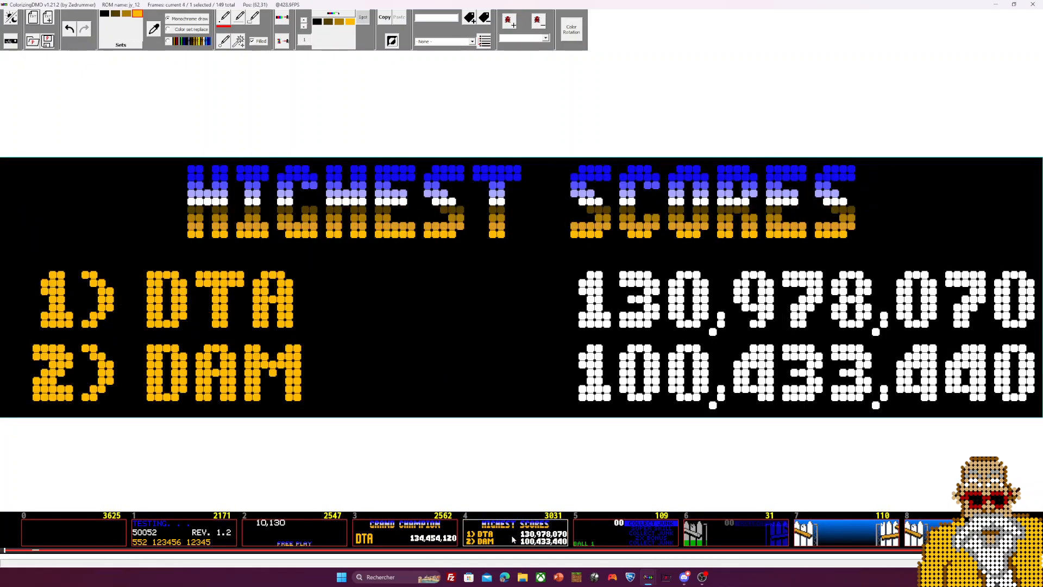
Switch from colorization to the comparison mode on frame 1 and step through the original frames 2 to 4
click(237, 543)
key(Tab)
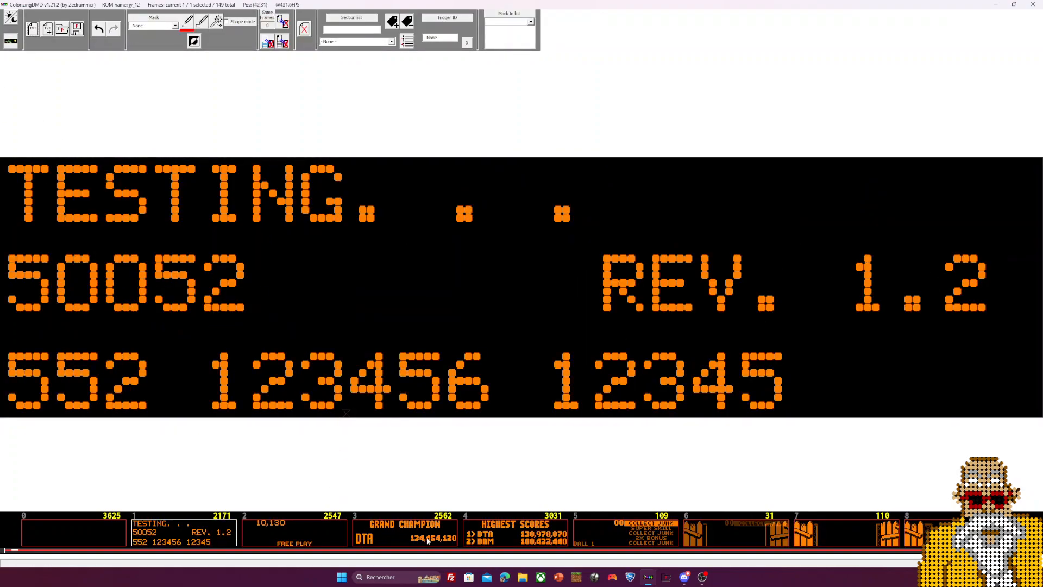
click(294, 535)
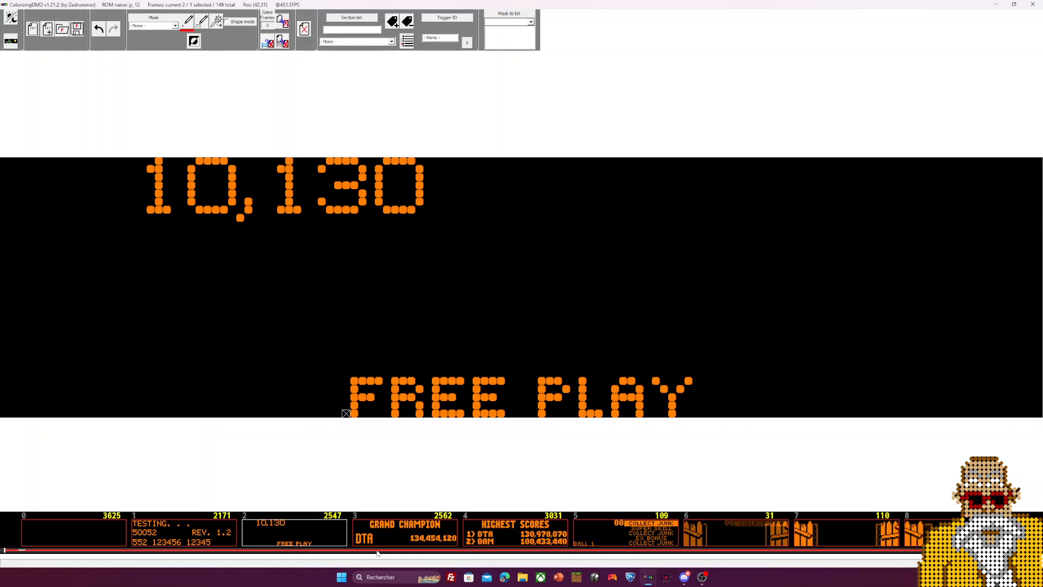
click(415, 539)
click(511, 535)
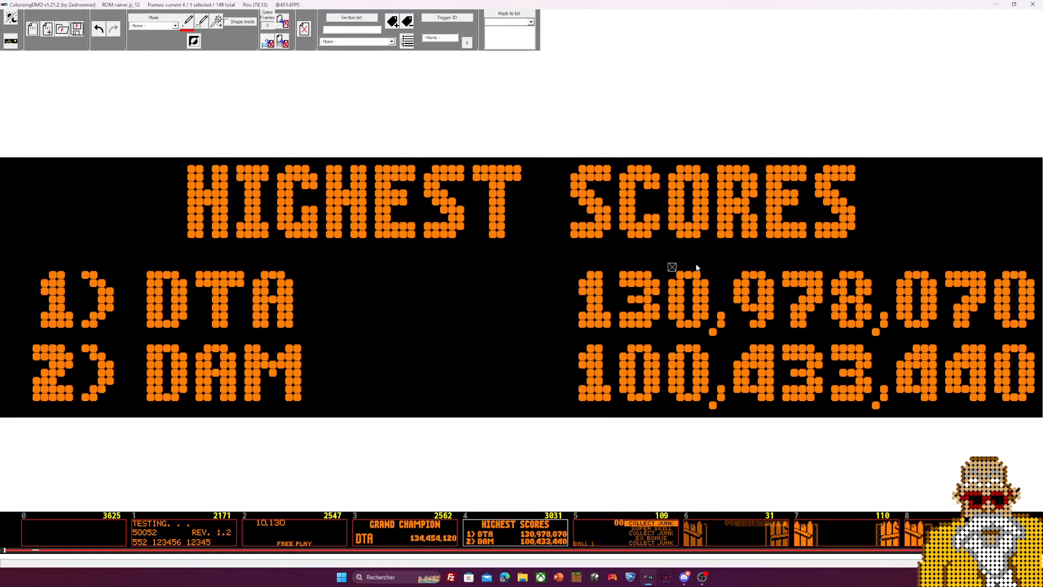
On the GRAND CHAMPION frame, select mask 1 and draw a full-width rectangular mask from mid-title down to the frame's bottom edge
key(Left)
click(174, 25)
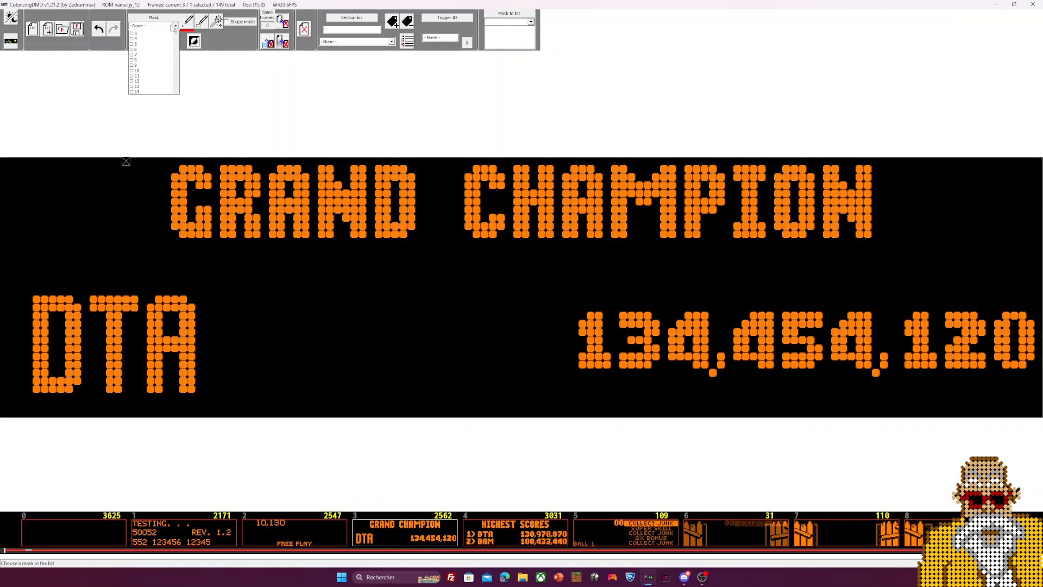
click(160, 38)
click(173, 26)
click(169, 43)
click(202, 21)
mouse_move(2, 209)
mouse_down()
mouse_move(18, 224)
mouse_move(1042, 476)
mouse_up()
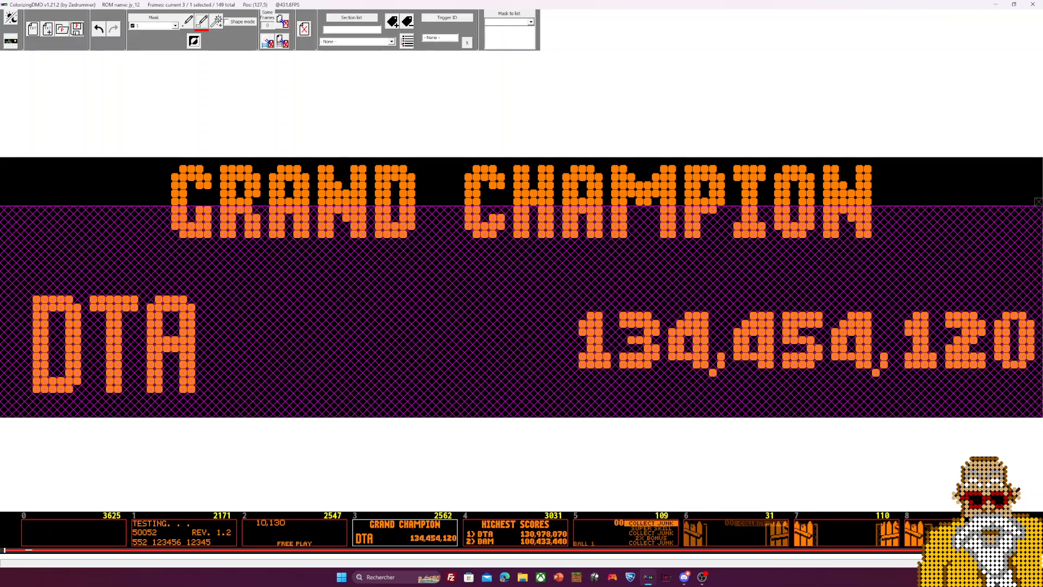
Assign mask 1 to the HIGHEST SCORES frame
key(Right)
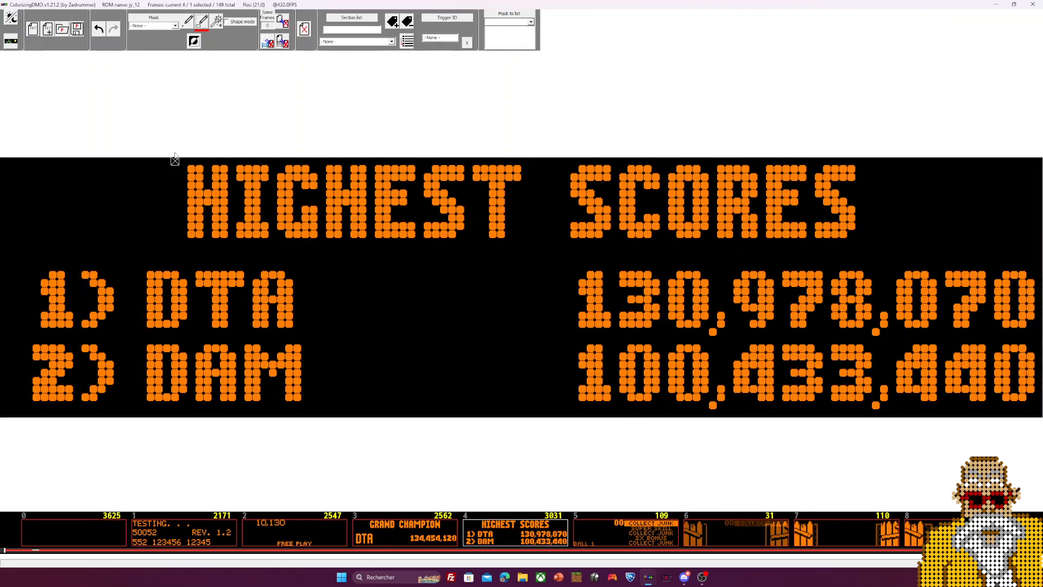
click(175, 26)
click(152, 39)
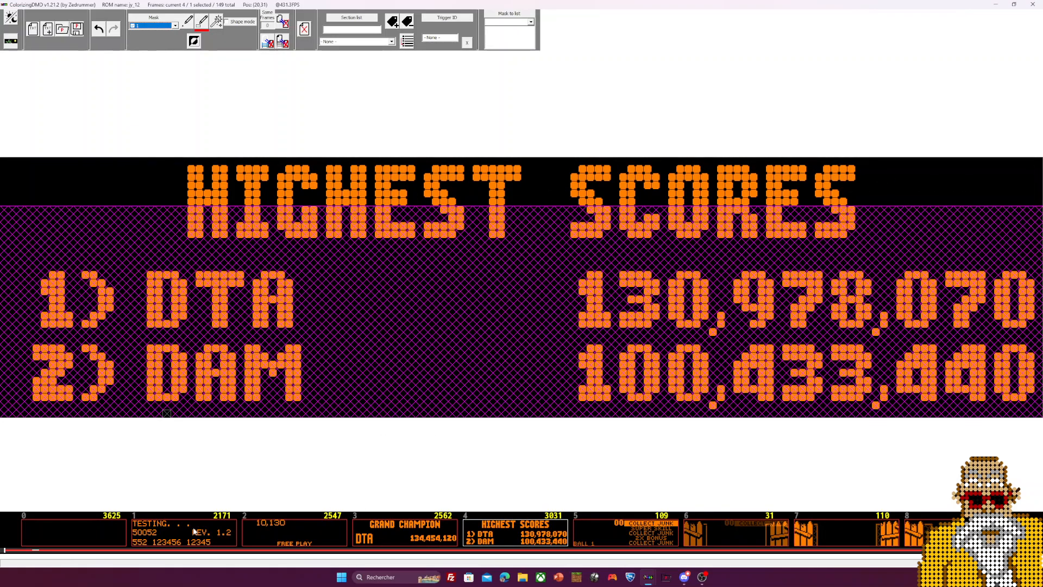
Go back to the TESTING frame and assign comparison mask 1 to it
key(Left)
key(Left)
key(Left)
click(175, 26)
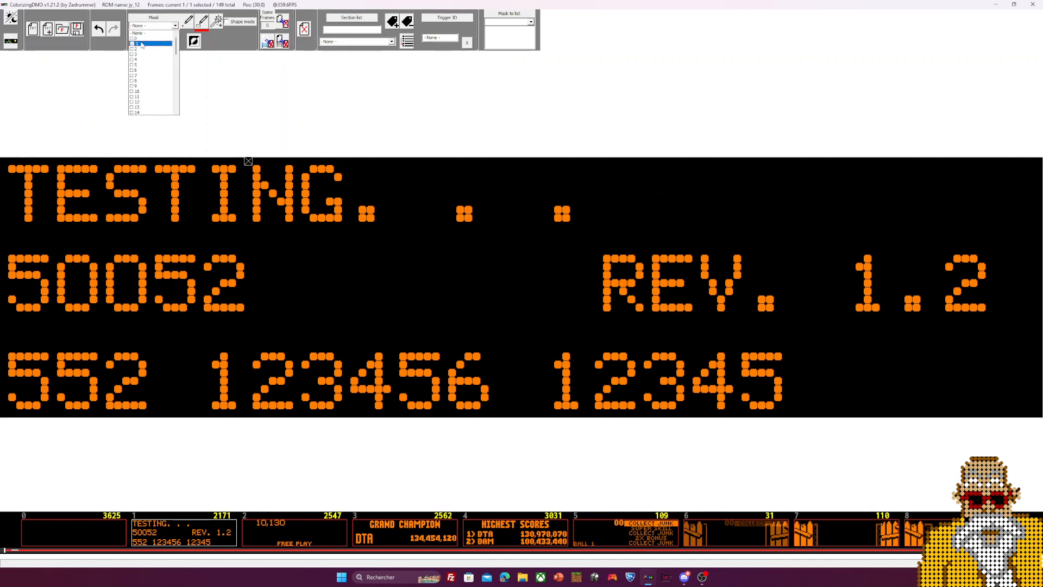
click(152, 39)
On frame 2, select mask 0 and draw a full-width rectangular mask over everything above the FREE PLAY line
click(340, 538)
click(175, 25)
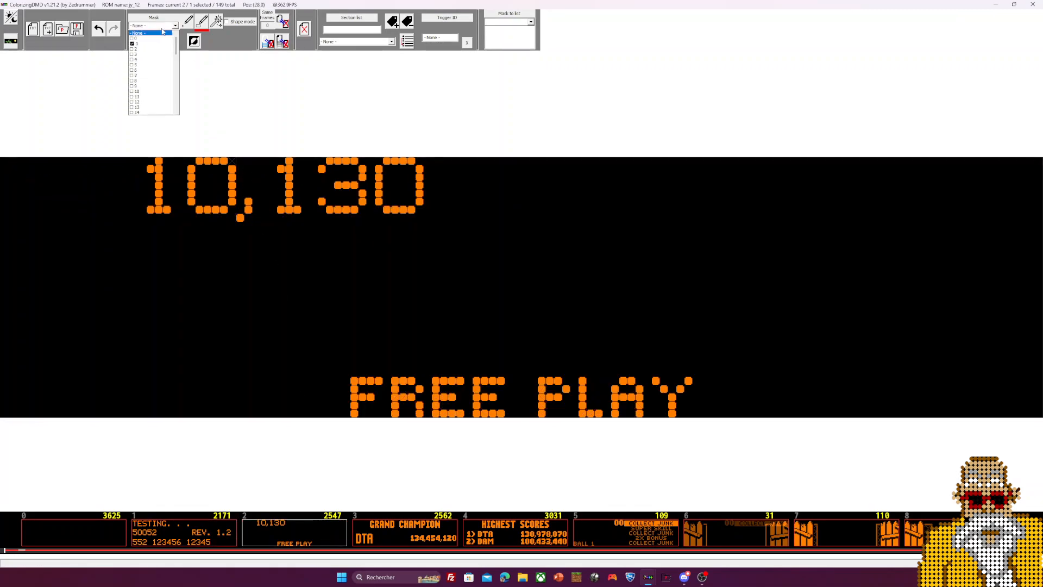
click(157, 39)
drag(2, 369, 7, 167)
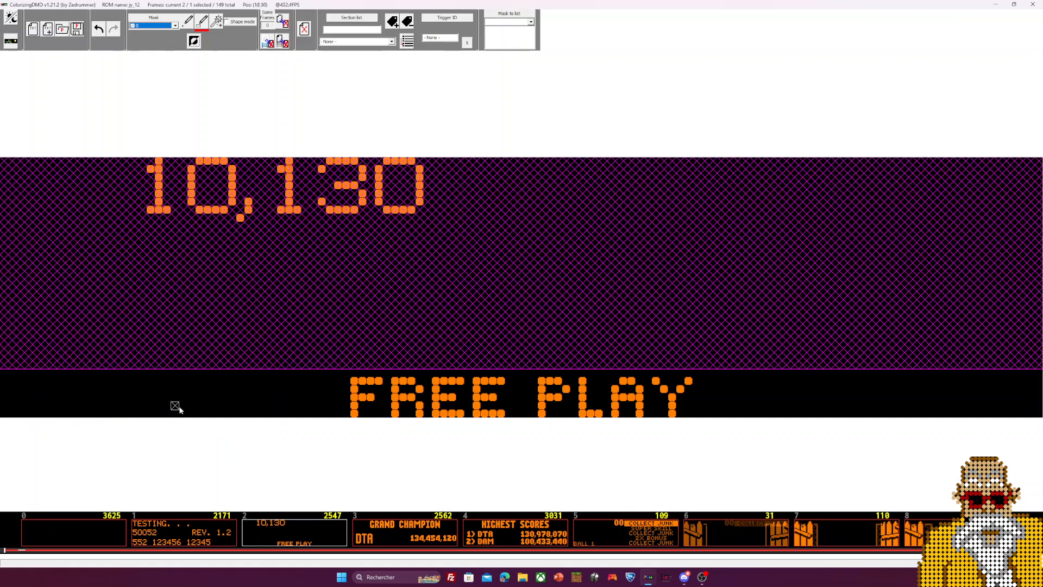
Assign mask 0 to frame 5, the COLLECT JUNK menu frame
click(405, 530)
click(515, 529)
click(679, 527)
click(153, 25)
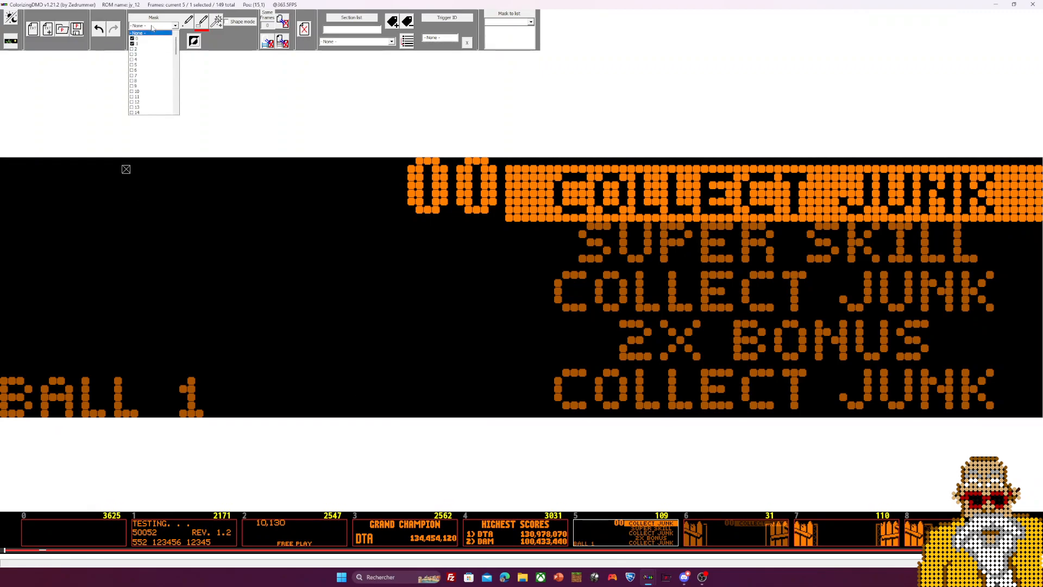
click(150, 39)
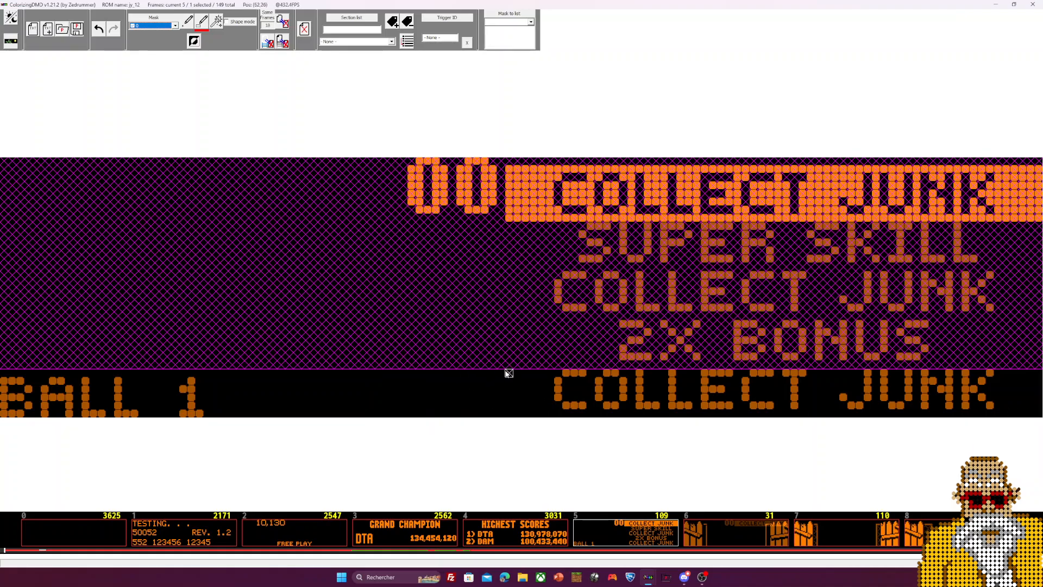
Extend mask 0 over the last COLLECT JUNK line of frame 5 and compare its coverage on frame 2
drag(497, 369, 1041, 416)
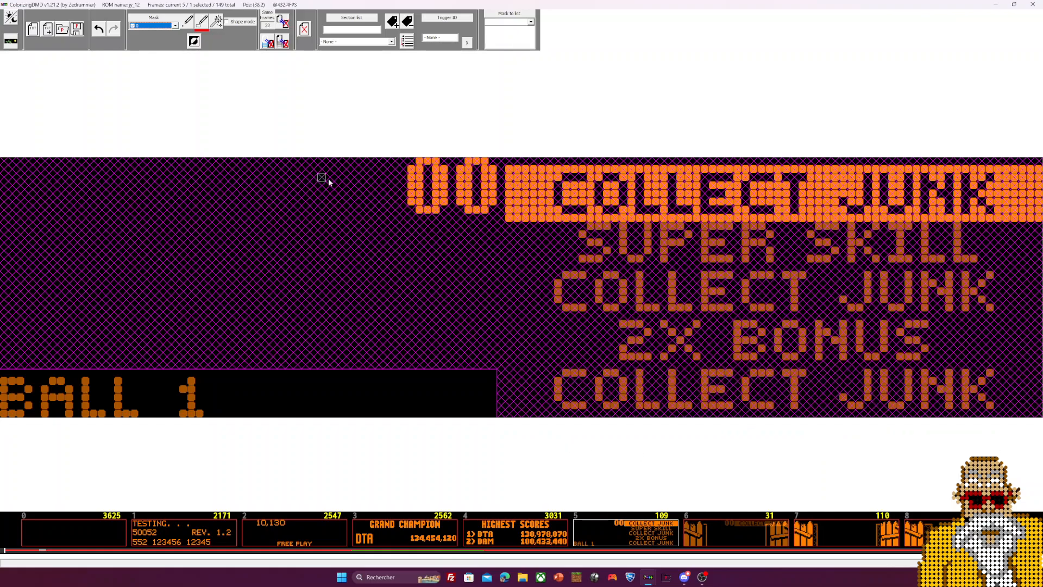
drag(494, 162, 527, 290)
drag(1042, 439, 1042, 440)
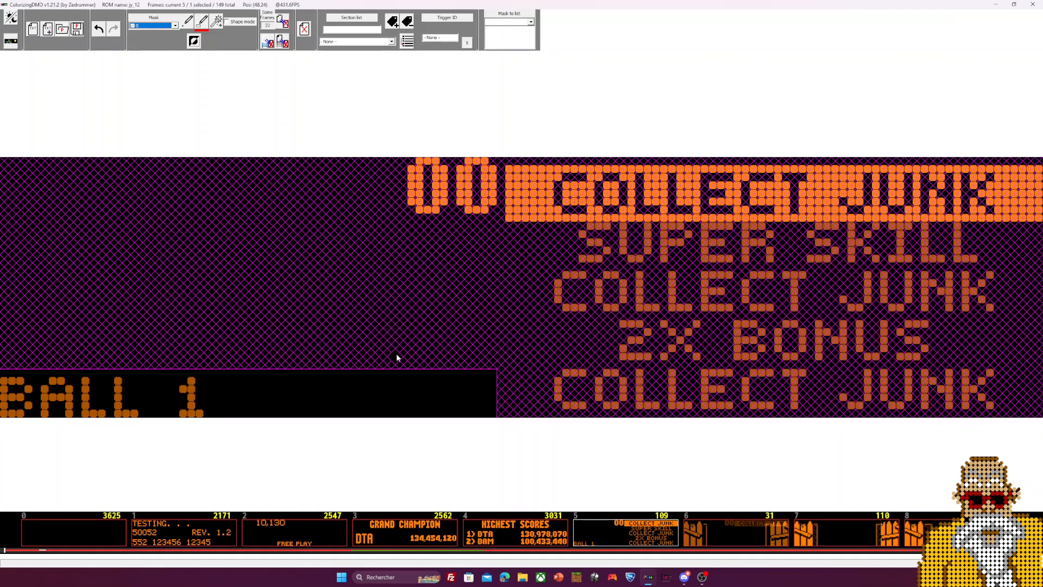
click(304, 529)
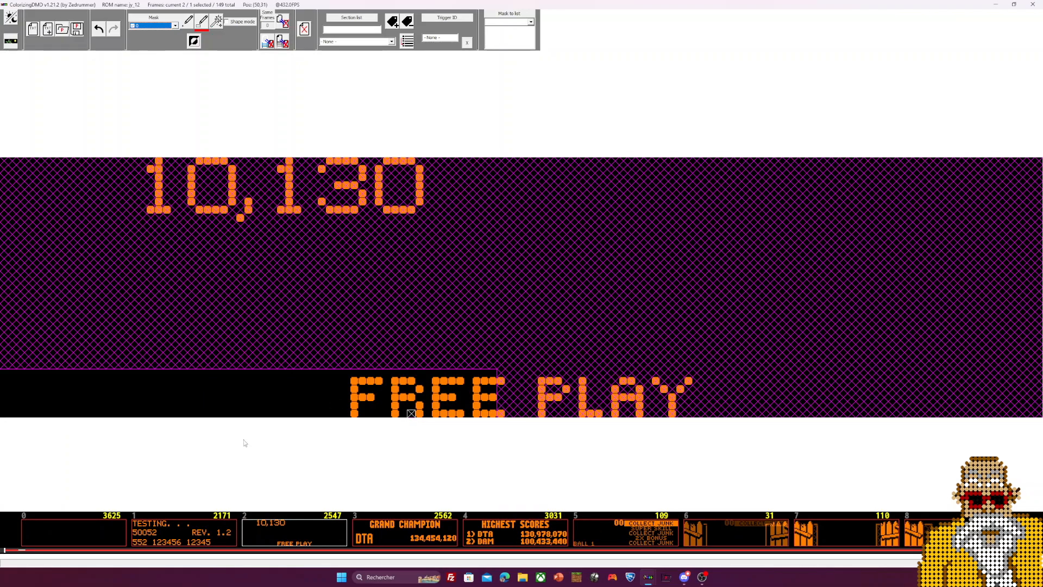
click(605, 532)
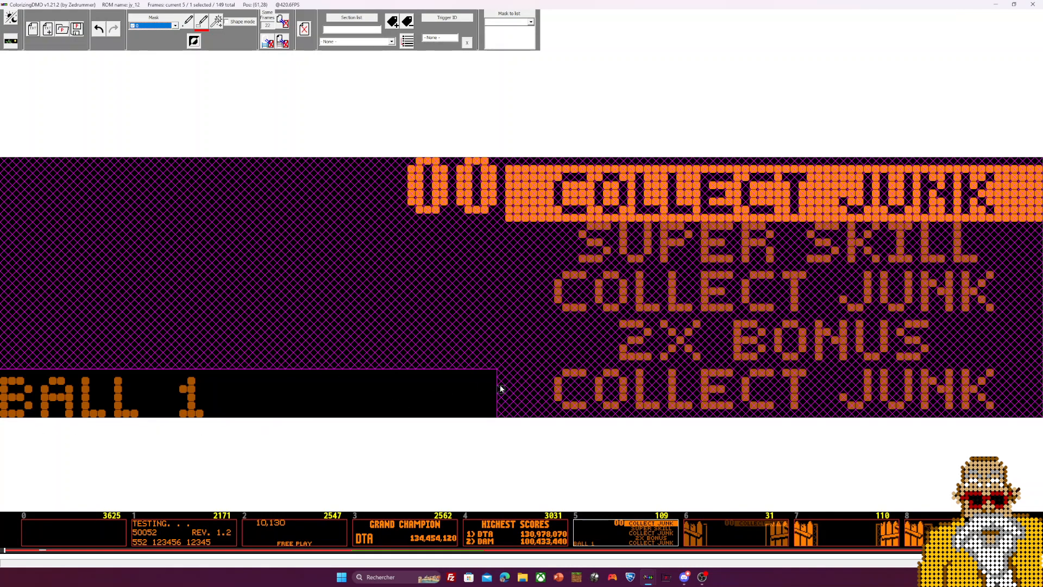
Add the digit after BALL on frame 5 to mask 0, and check the masks on frames 2 and 4
mouse_move(161, 374)
mouse_down()
mouse_move(210, 419)
mouse_move(214, 377)
mouse_move(214, 426)
mouse_up()
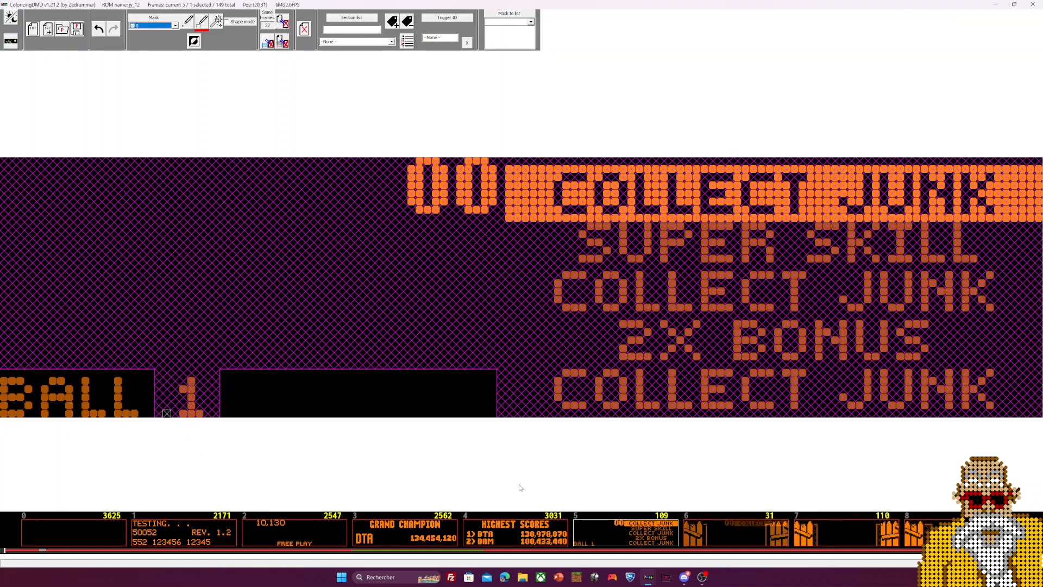
click(334, 535)
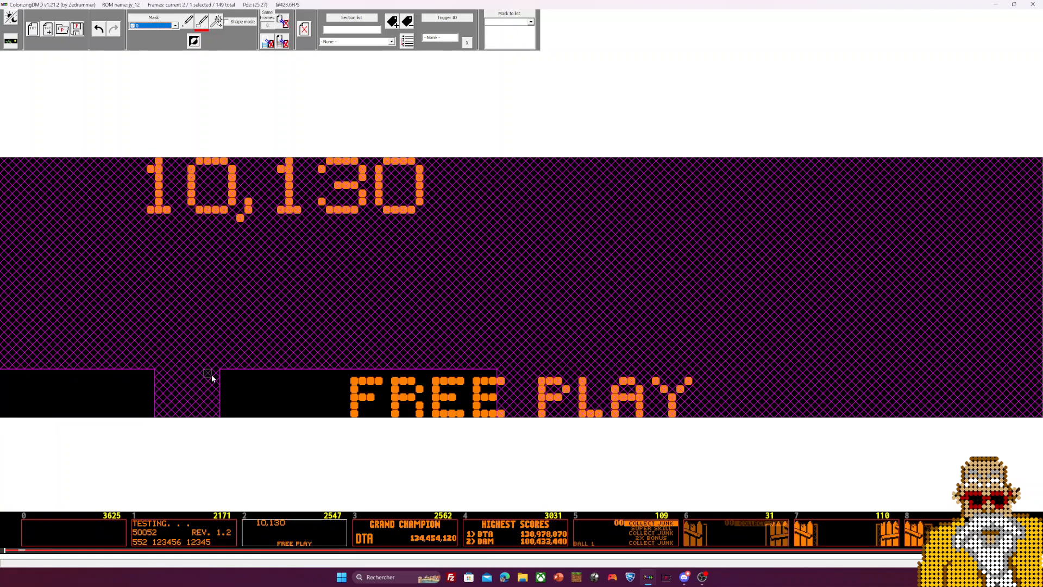
click(550, 542)
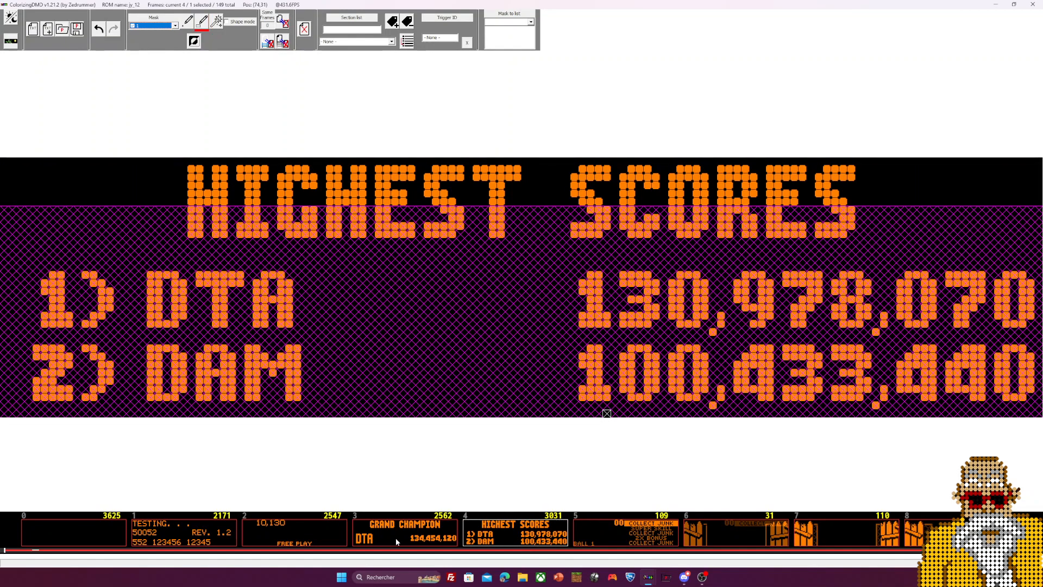
key(Right)
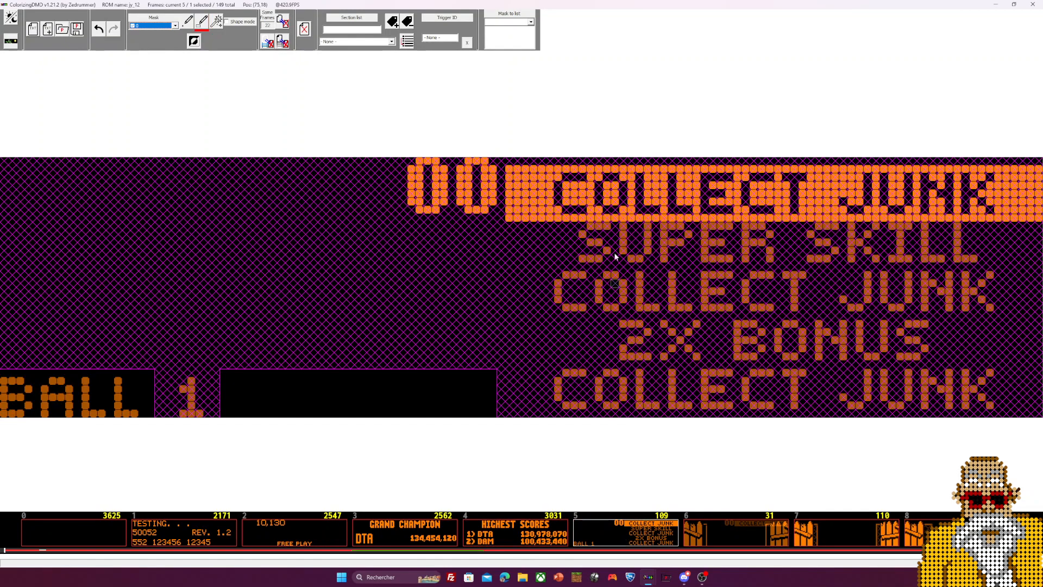
List the frames that use mask 1 and go through frames 1, 3 and 4 from that list
click(530, 22)
click(491, 28)
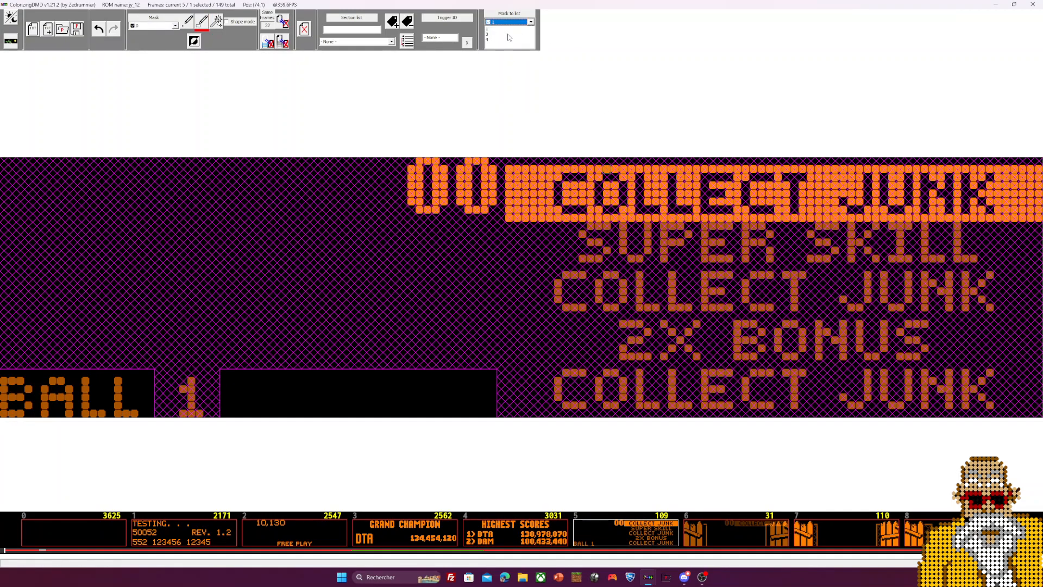
click(491, 39)
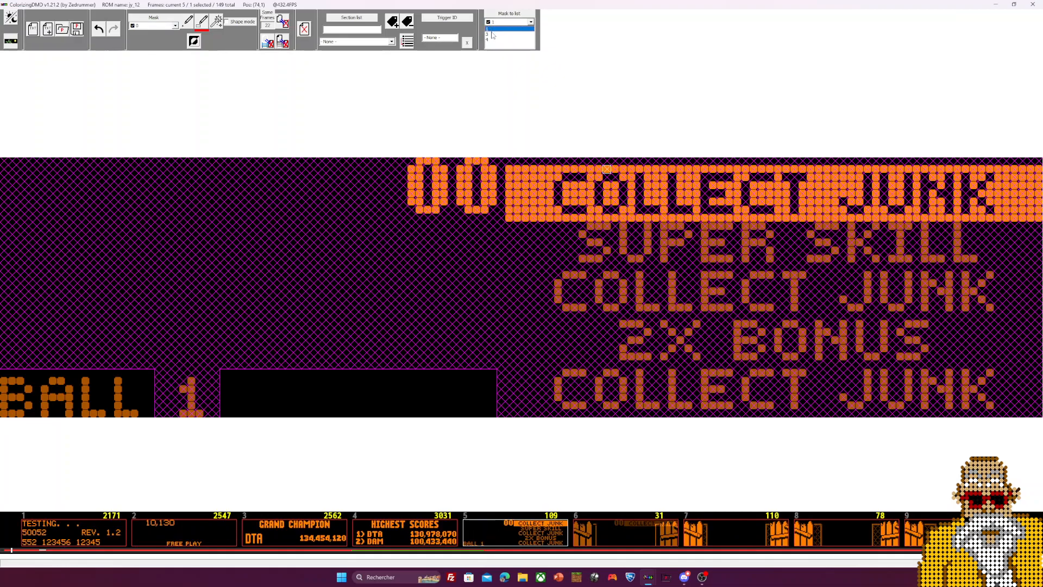
click(493, 29)
click(495, 34)
click(496, 39)
click(496, 29)
click(496, 34)
click(497, 39)
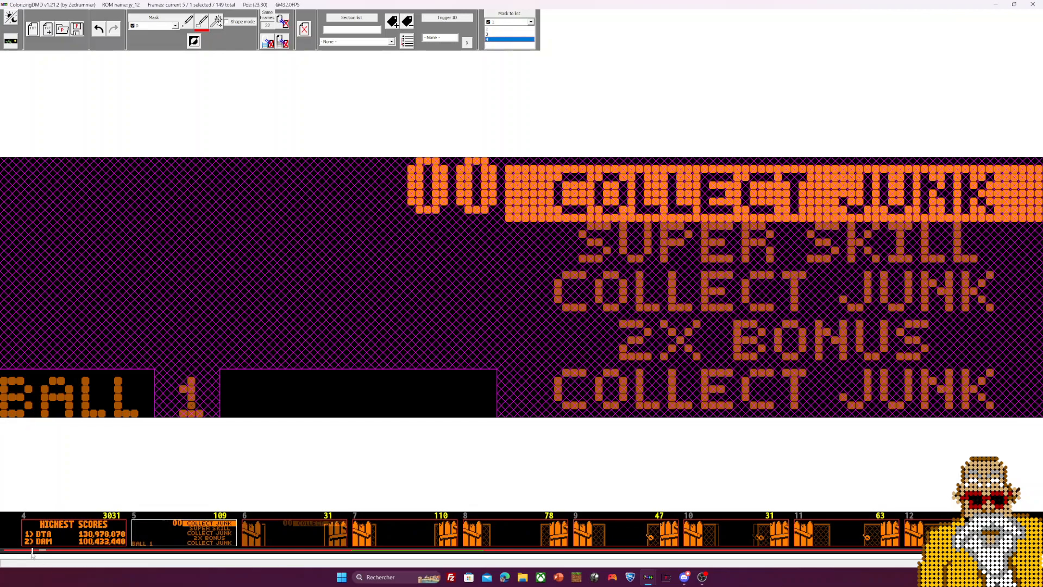
click(500, 30)
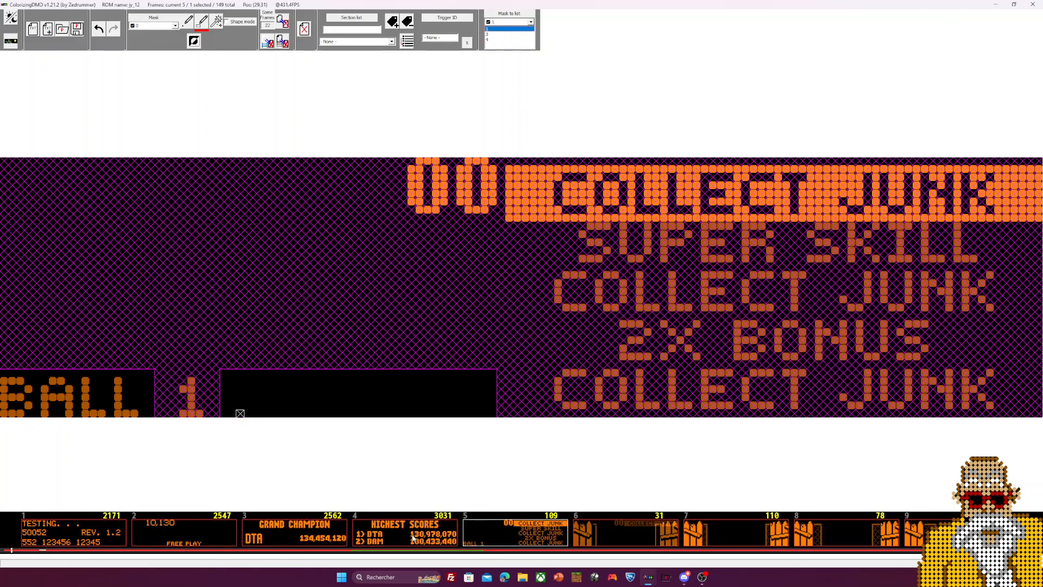
List the frames that use mask 0 and jump to its first entry in the frame strip
click(531, 21)
click(531, 21)
click(531, 22)
scroll(532, 30, up, 2)
click(497, 30)
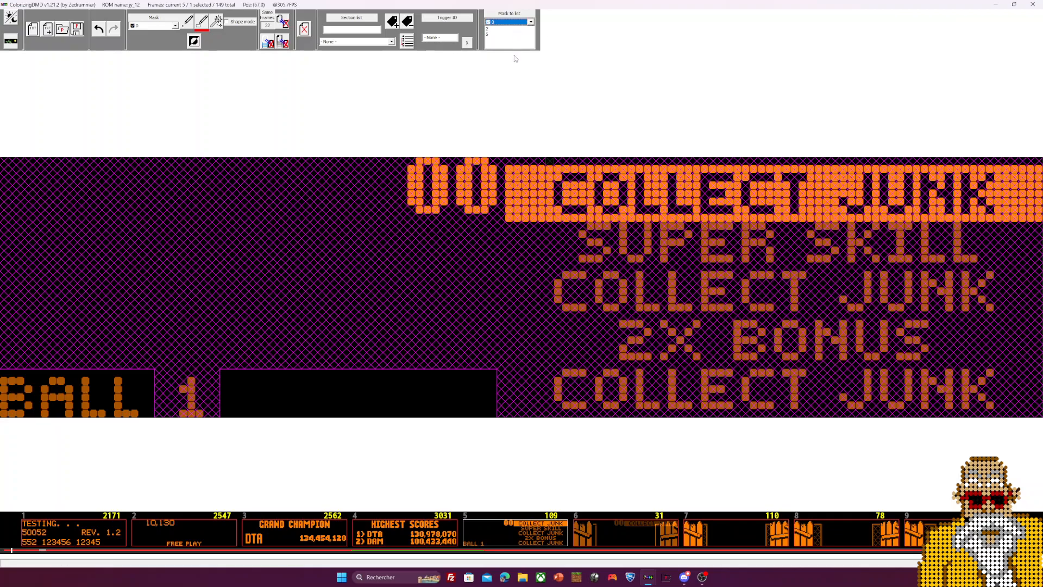
click(494, 27)
click(494, 26)
Compare the faded COLLECT JUNK and fence overlap in frame 6 with frame 7, and delete frame 6 from the project
click(524, 536)
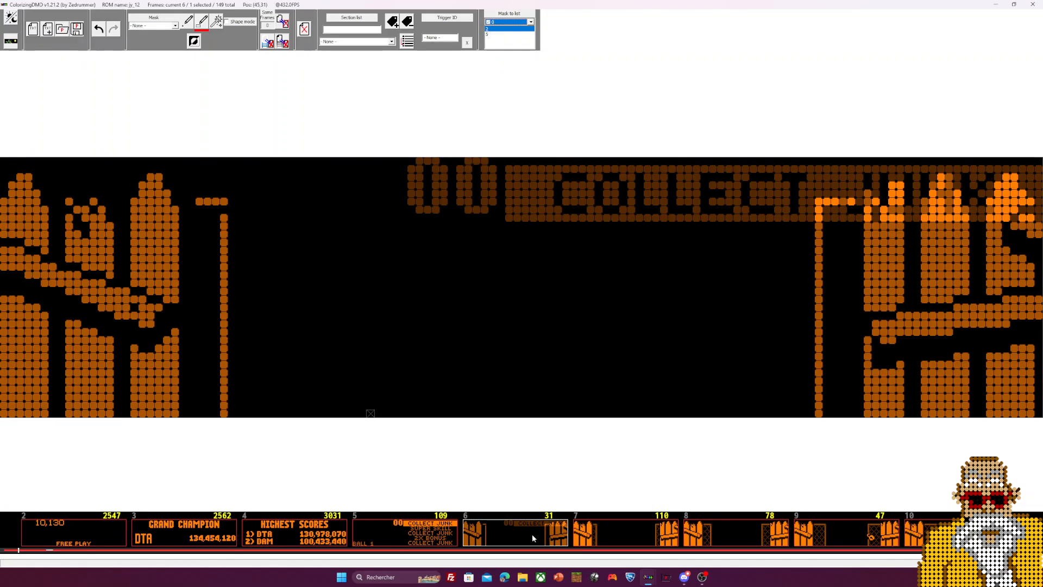
click(606, 545)
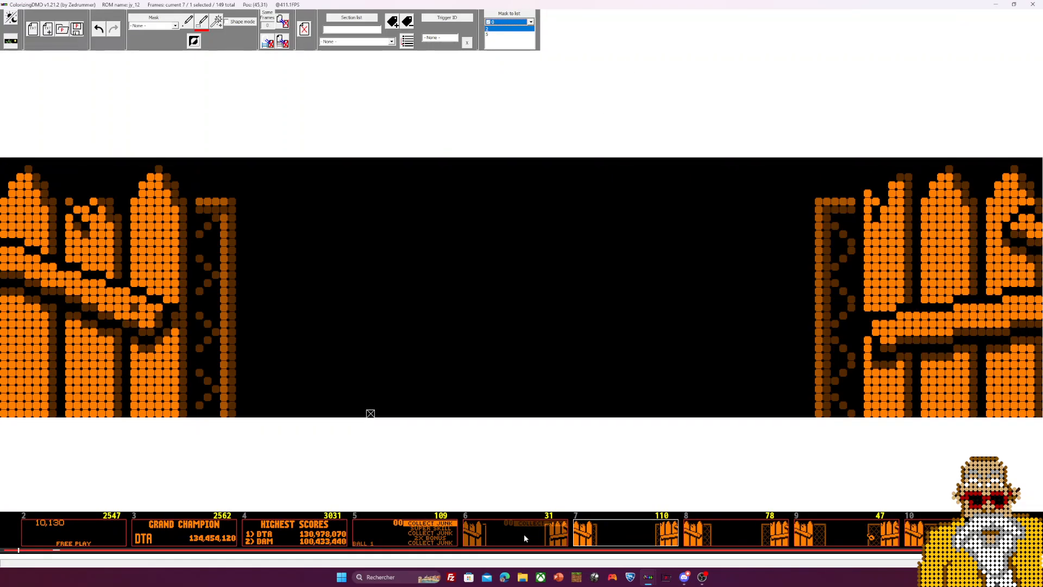
click(524, 538)
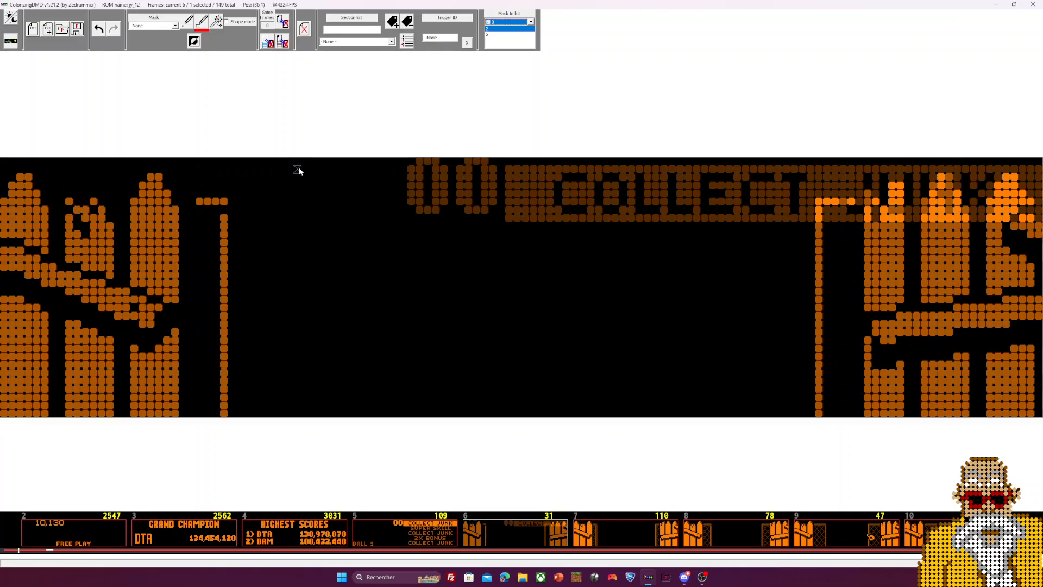
click(305, 29)
key(Return)
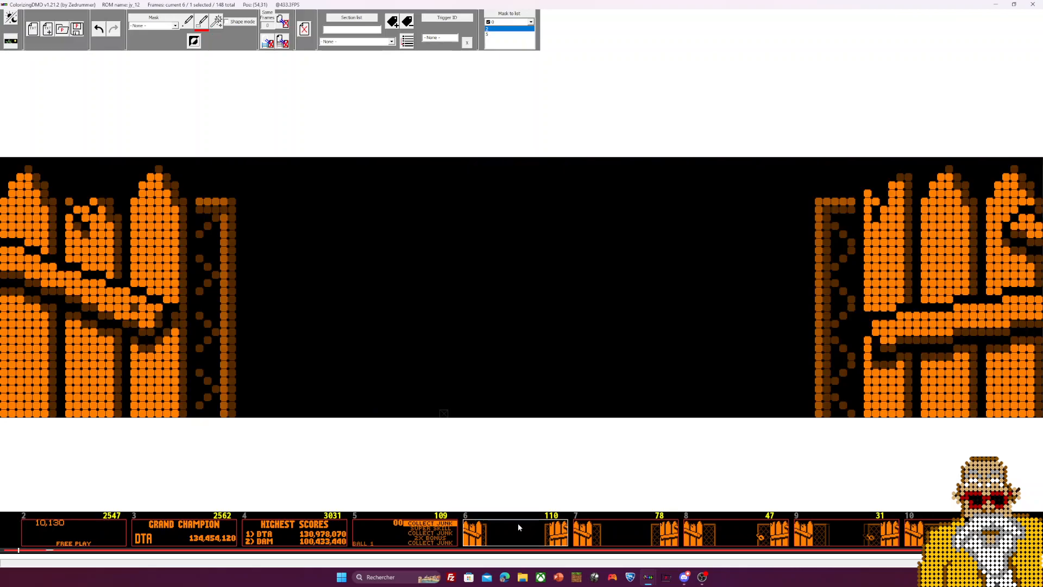
Switch to the colorization view and examine the fence animation in frames 16 and 21
scroll(521, 533, down, 2)
scroll(444, 537, down, 1)
scroll(510, 538, down, 2)
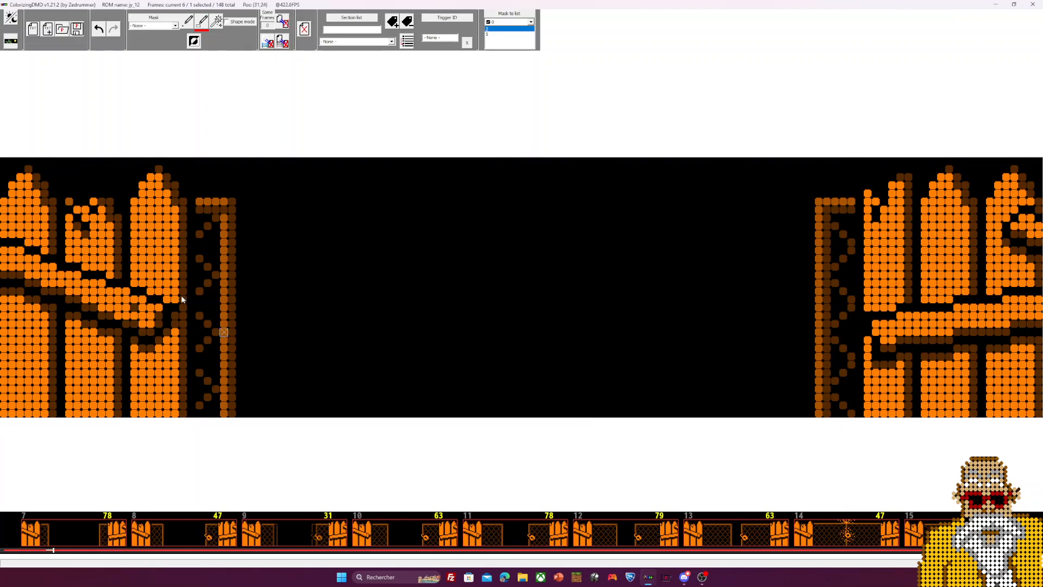
click(11, 42)
scroll(496, 462, down, 2)
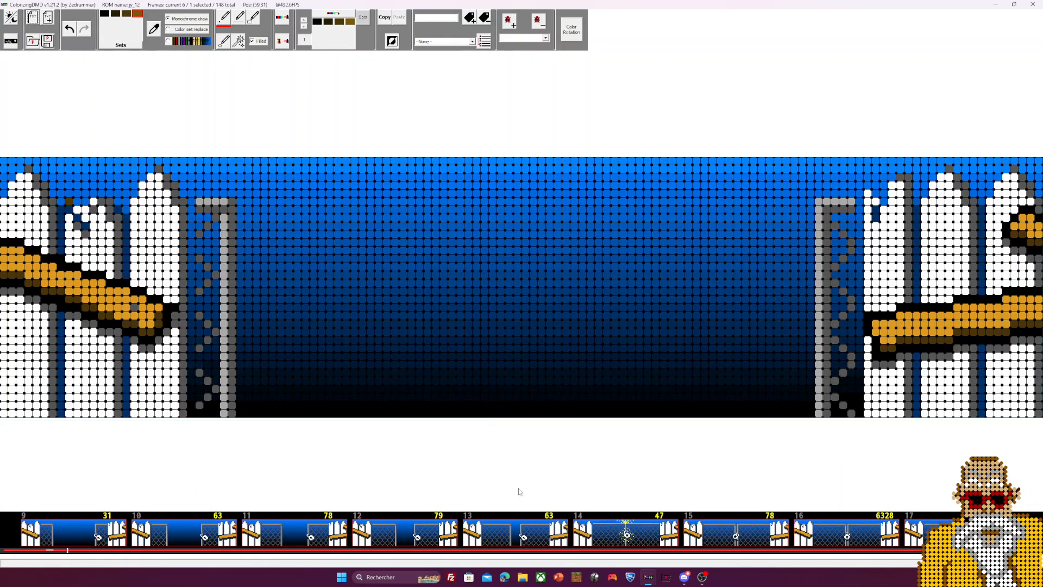
scroll(512, 472, down, 3)
click(539, 529)
scroll(543, 536, down, 4)
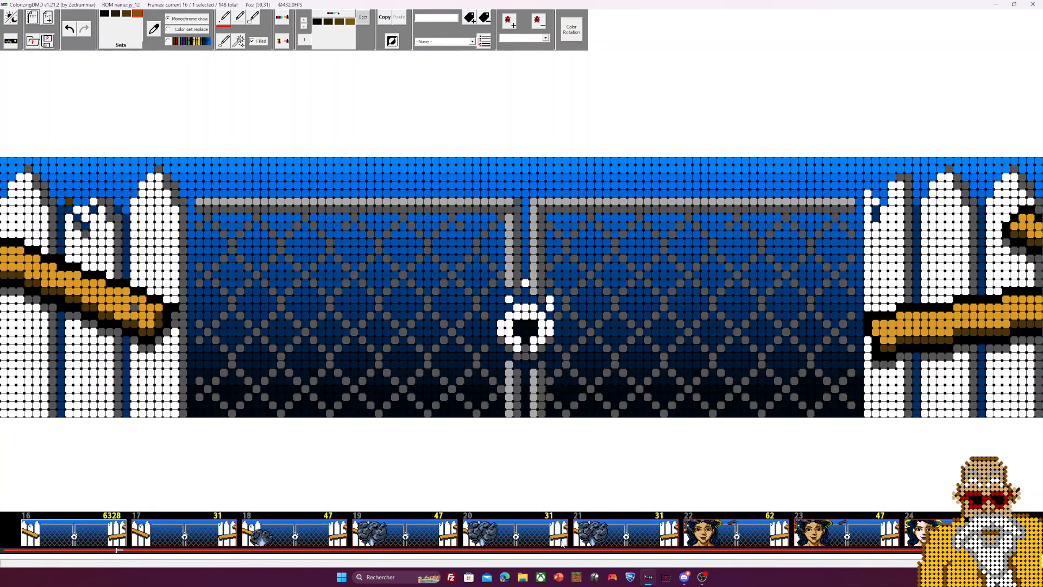
click(624, 533)
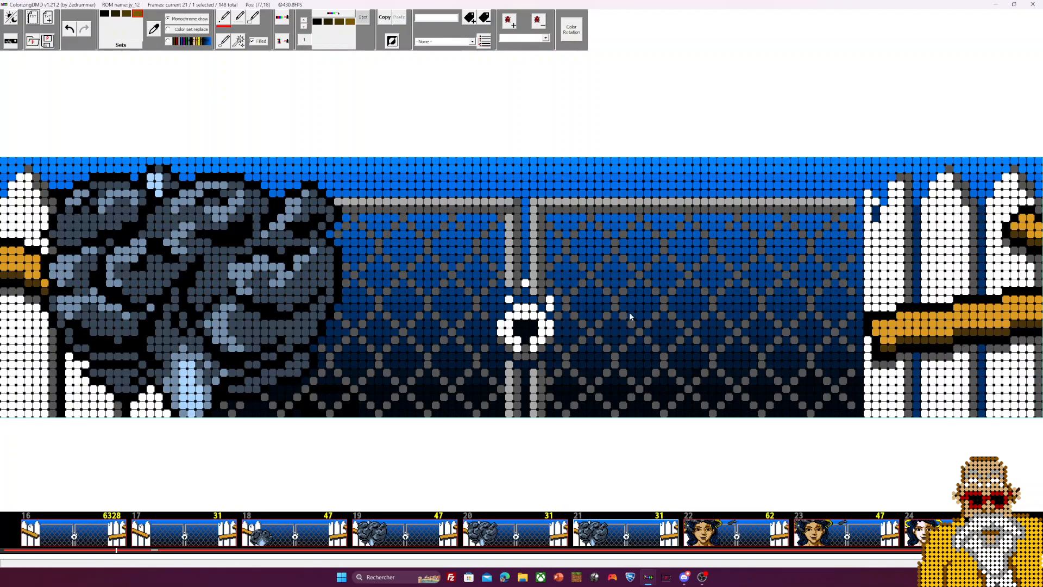
Go past the remaining fence frames to the COLLECT JUNK list in frame 49 and show it in the comparison view
scroll(541, 535, down, 1)
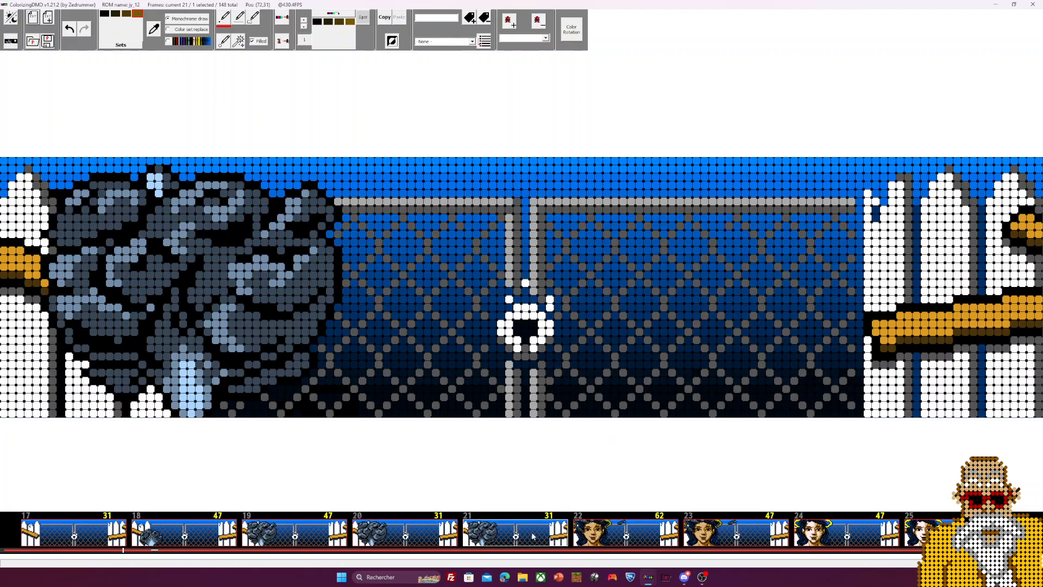
scroll(541, 535, down, 8)
scroll(515, 538, down, 5)
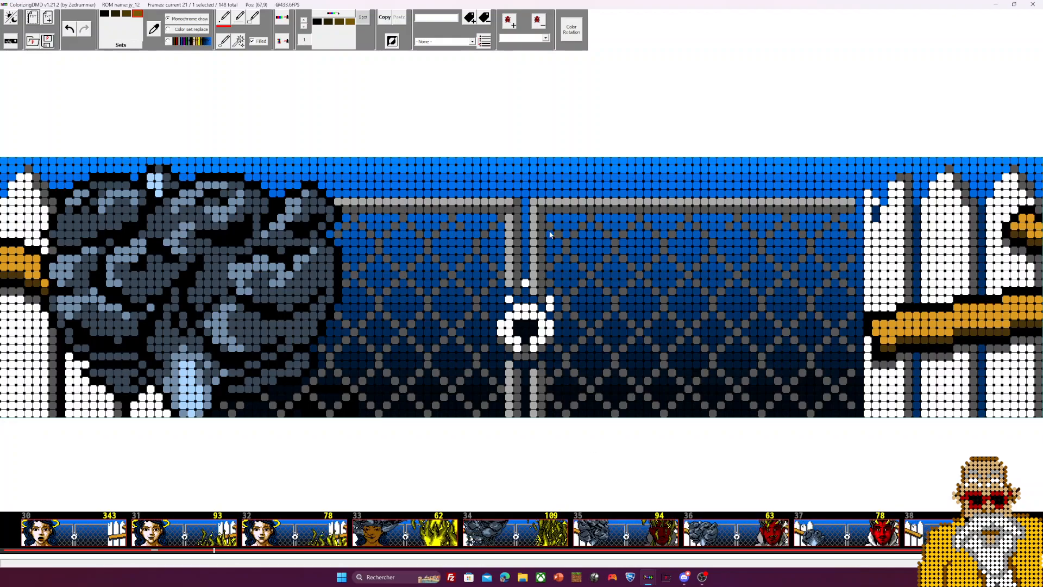
scroll(617, 540, down, 3)
scroll(617, 539, down, 13)
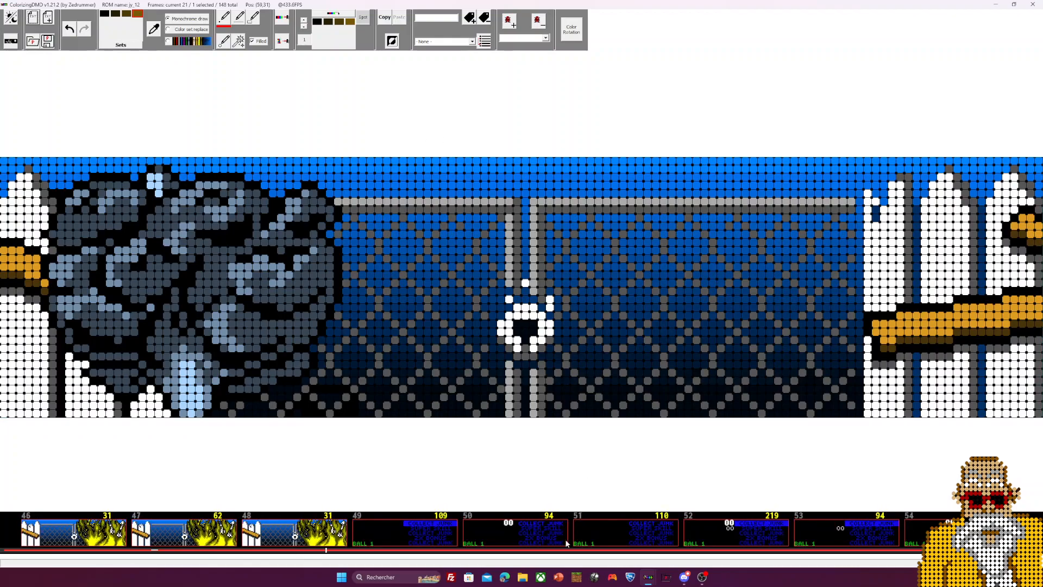
click(397, 539)
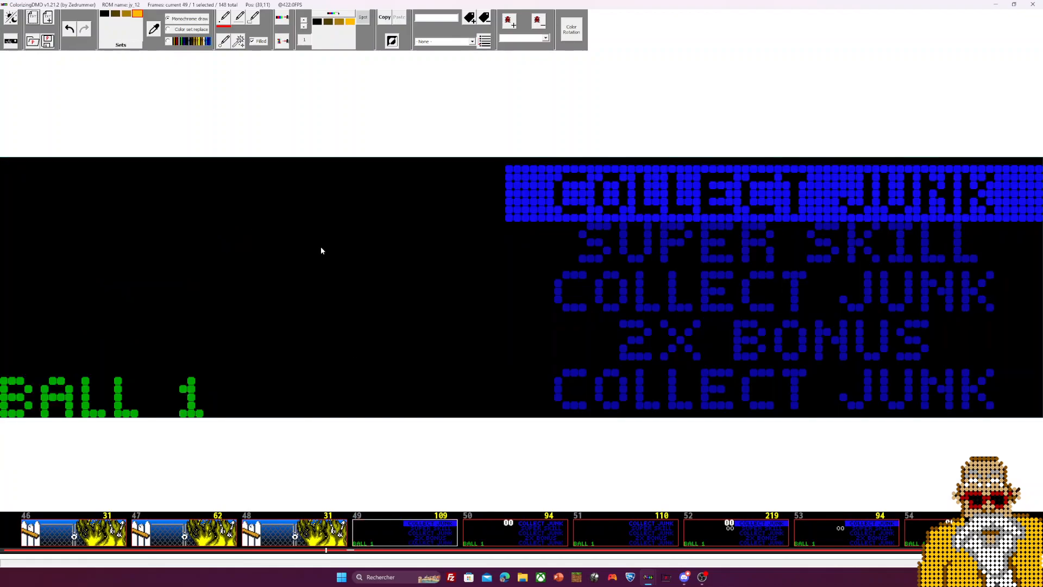
click(9, 42)
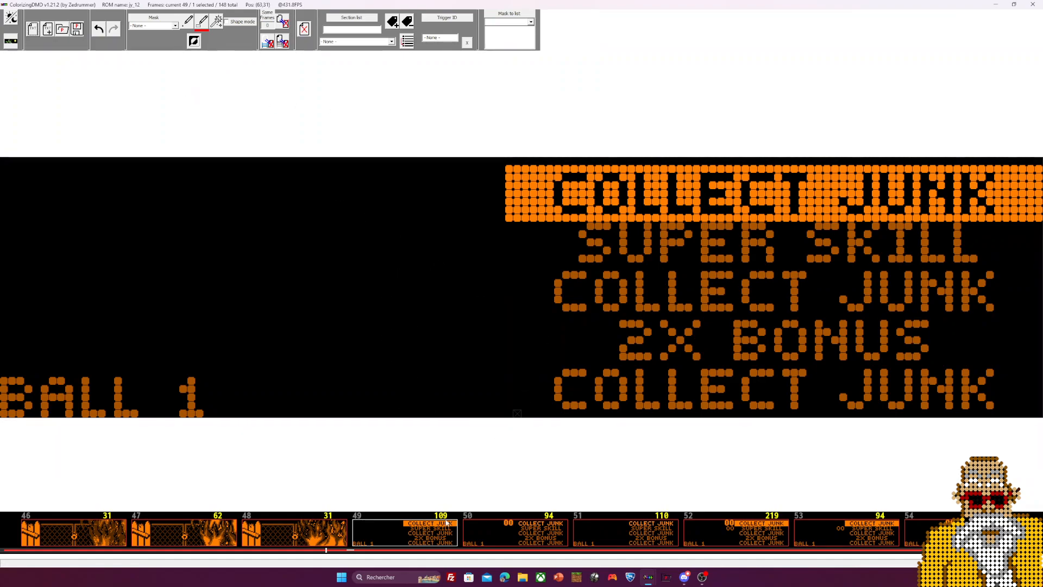
Return to the first frames and check the masks on frames 2, 3, 4 and 5
drag(326, 551, 2, 548)
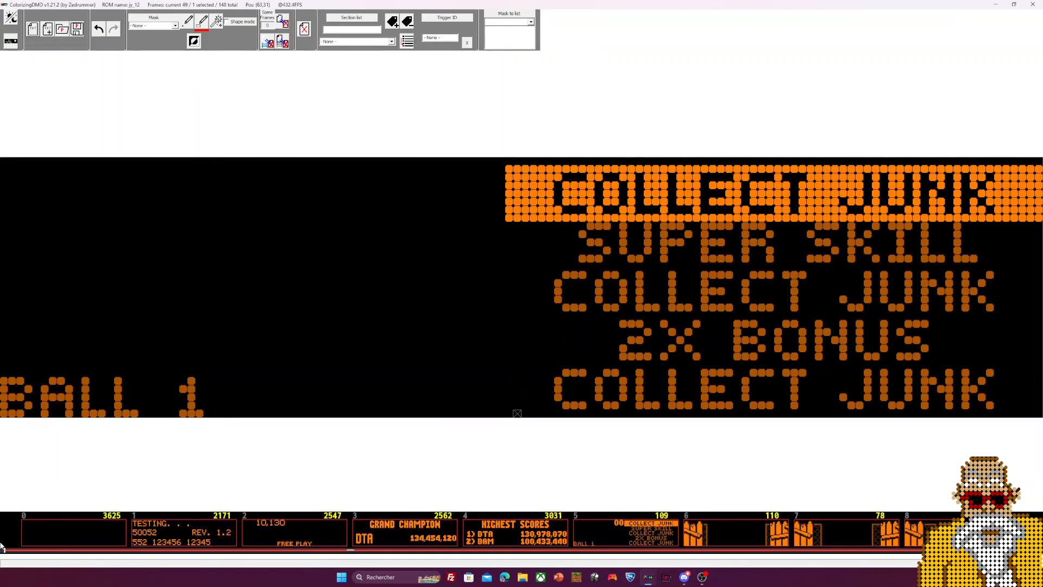
click(305, 535)
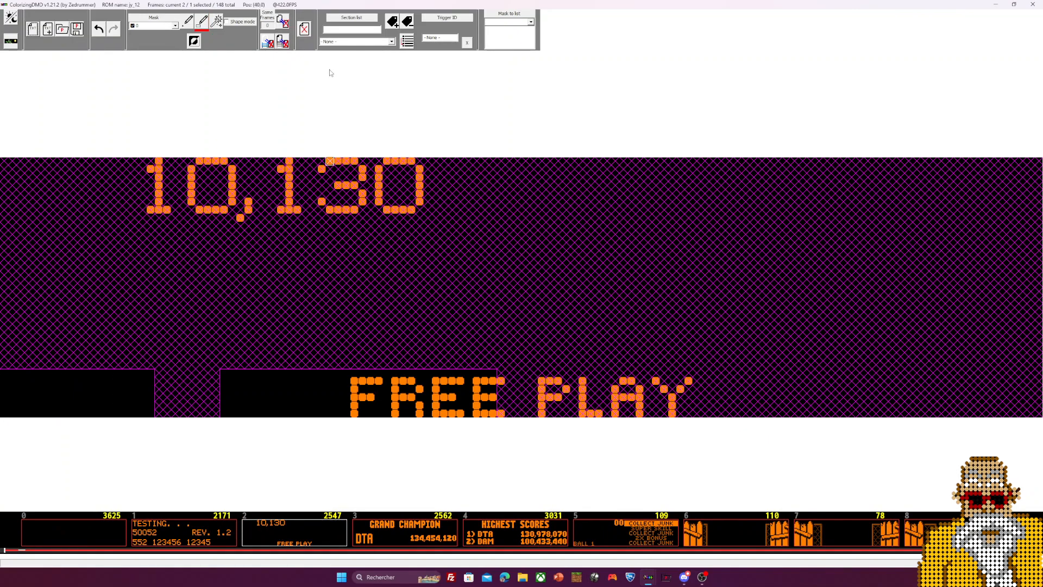
click(396, 533)
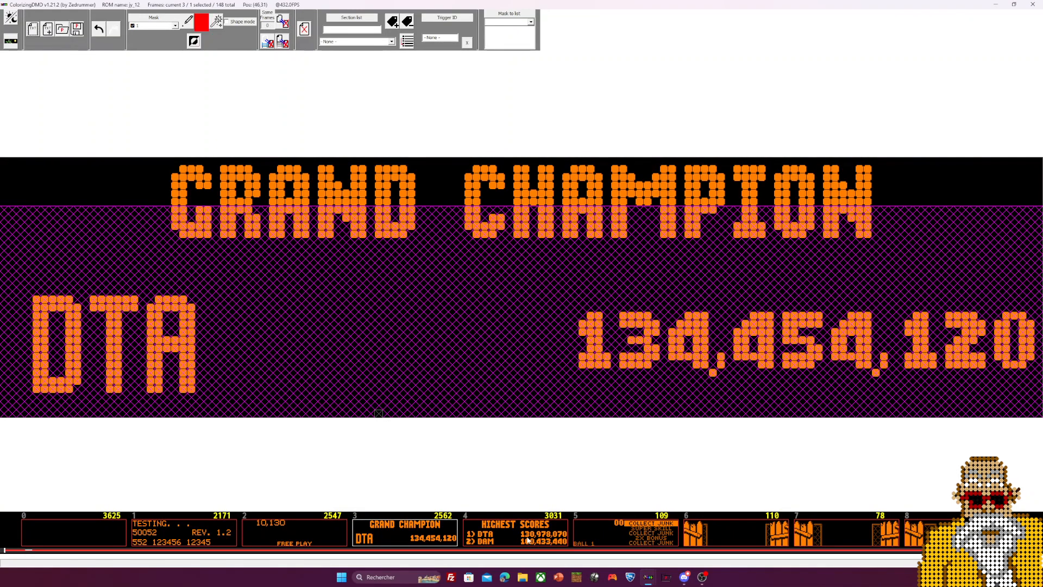
click(528, 539)
click(610, 535)
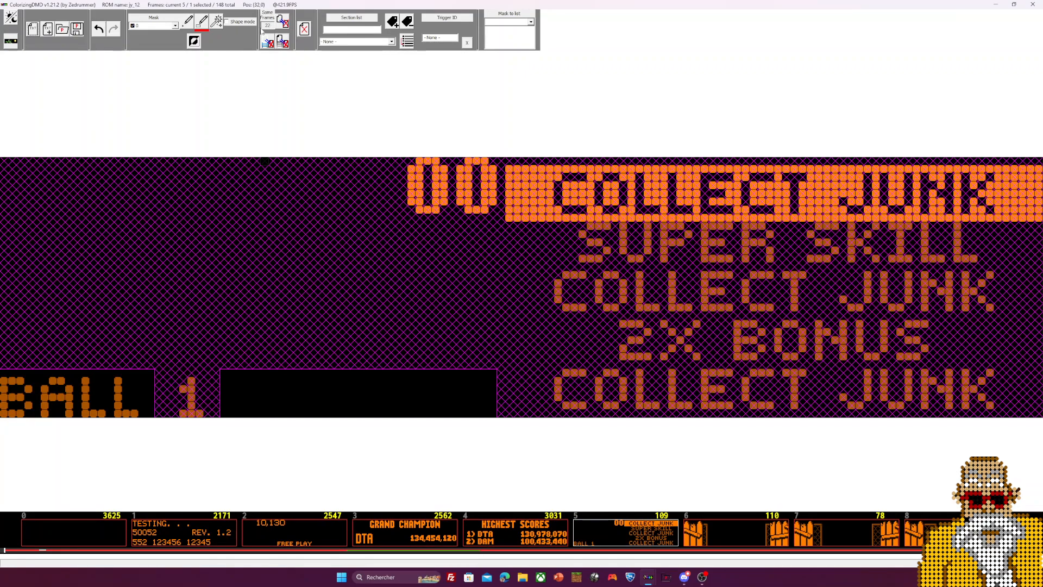
Enable shape mode for frame 5 and delete the other frames that match its mask
click(243, 21)
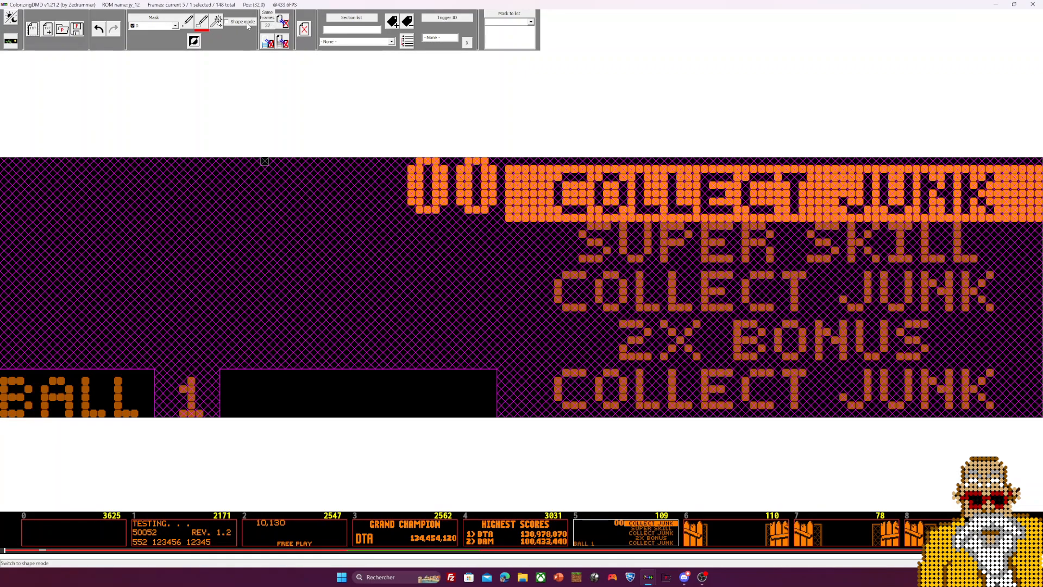
click(282, 22)
click(542, 323)
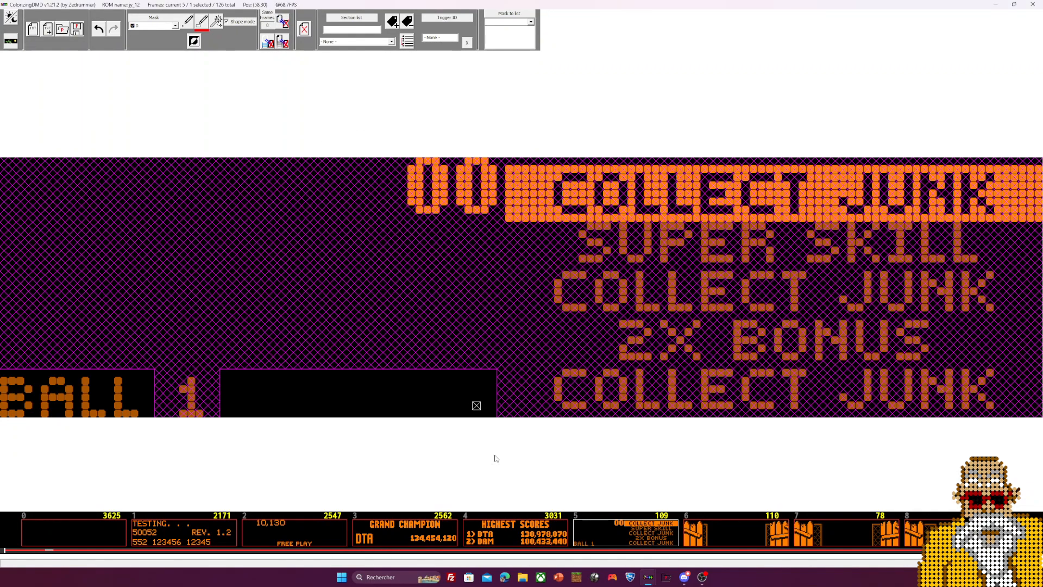
On frame 50 (TELEVISION 50,000), draw mask 2 over the lower area and the television image, leaving the upper part of TELEVISION unmasked
scroll(507, 550, down, 5)
scroll(507, 550, down, 7)
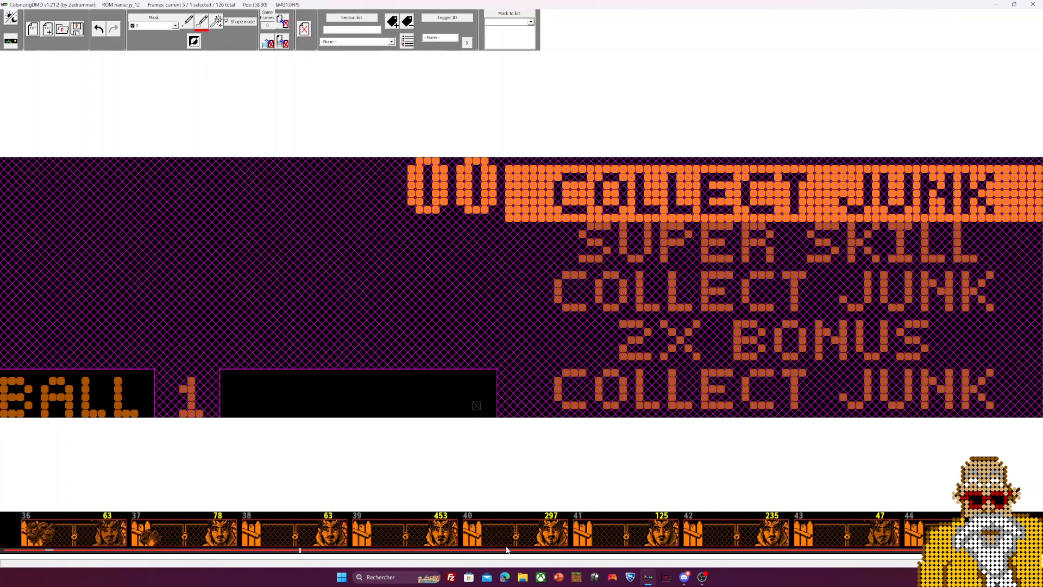
scroll(507, 550, down, 3)
click(484, 537)
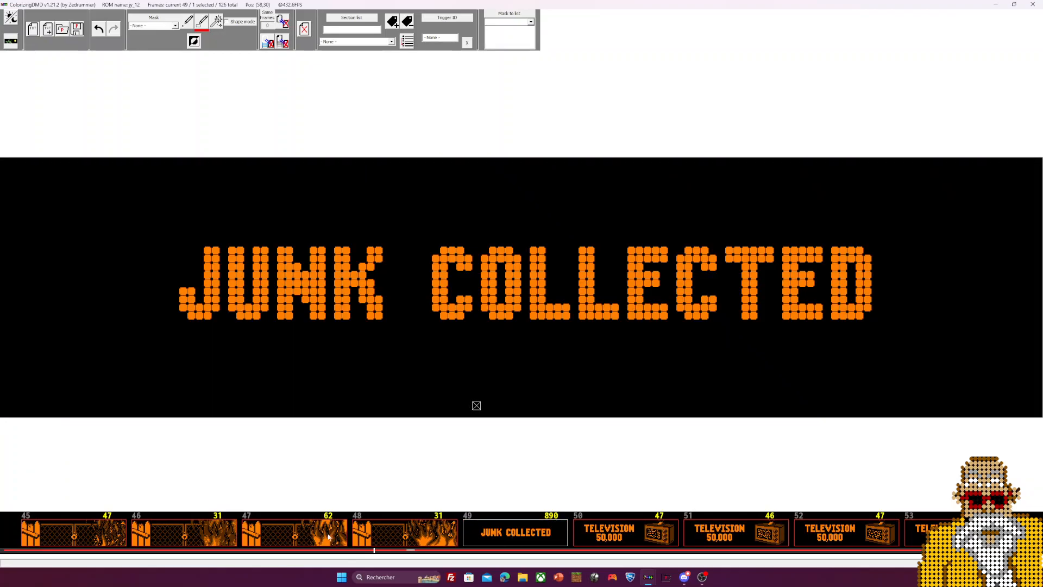
scroll(476, 533, down, 1)
click(480, 536)
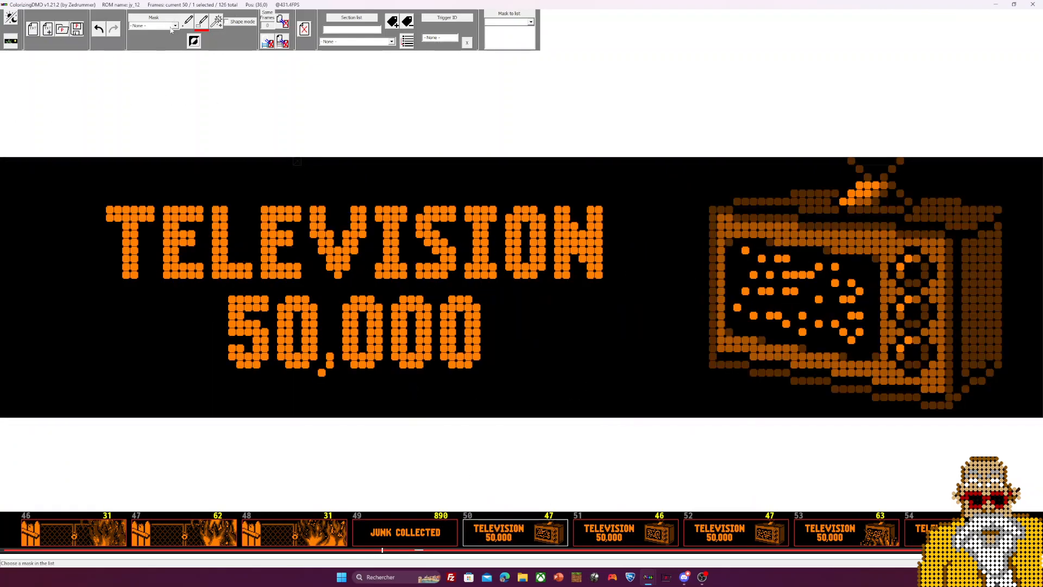
click(173, 26)
click(144, 49)
drag(4, 243, 1038, 414)
drag(611, 275, 1038, 162)
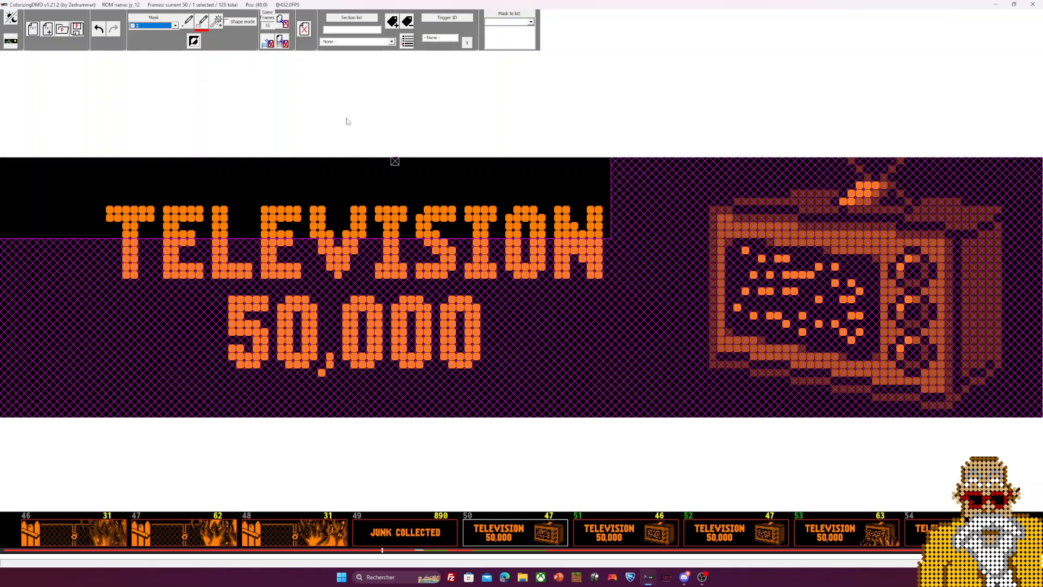
Delete the other frames that match frame 50 under mask 2, and open frame 51
click(283, 41)
click(541, 321)
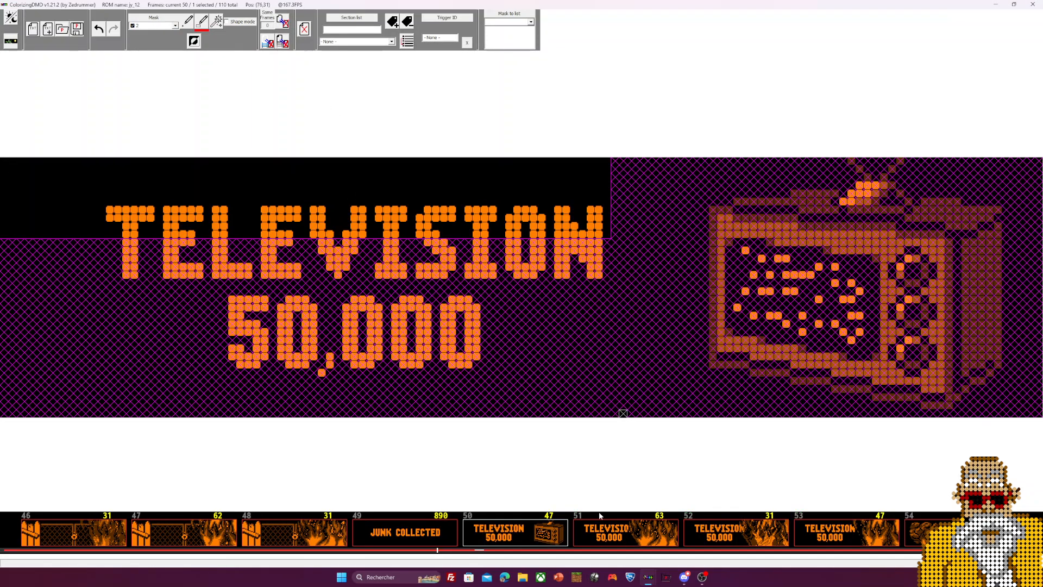
click(631, 540)
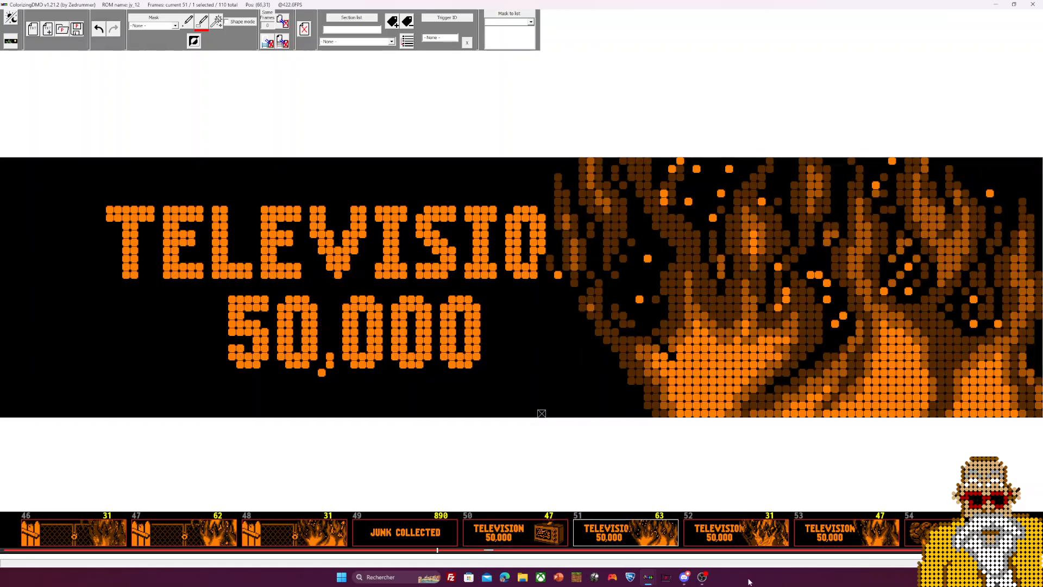
Examine how flames and faces overlap the TELEVISION text in frames 51 to 54 and frame 65
key(Right)
key(Right)
key(Right)
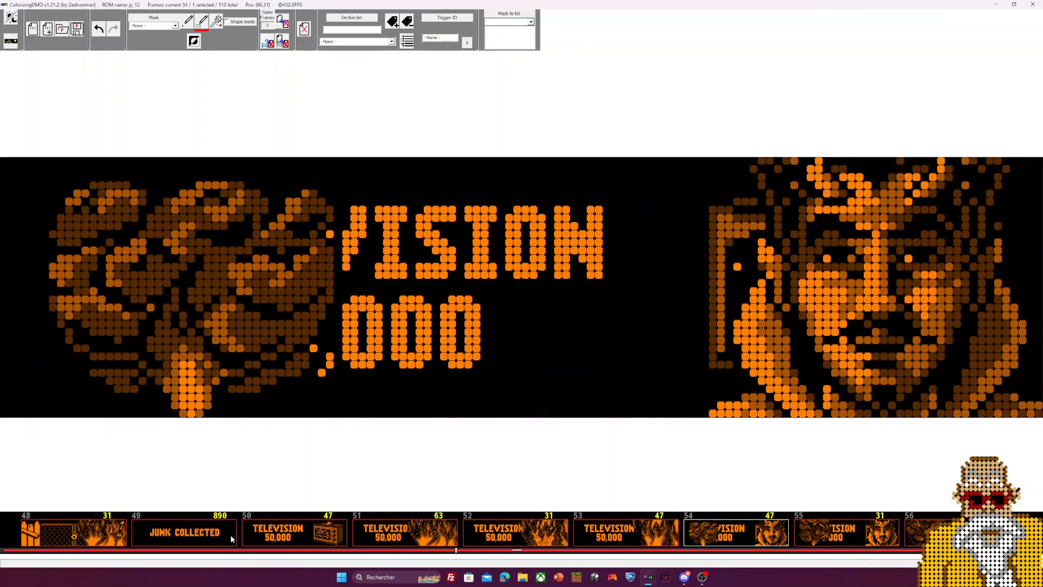
click(277, 535)
click(362, 539)
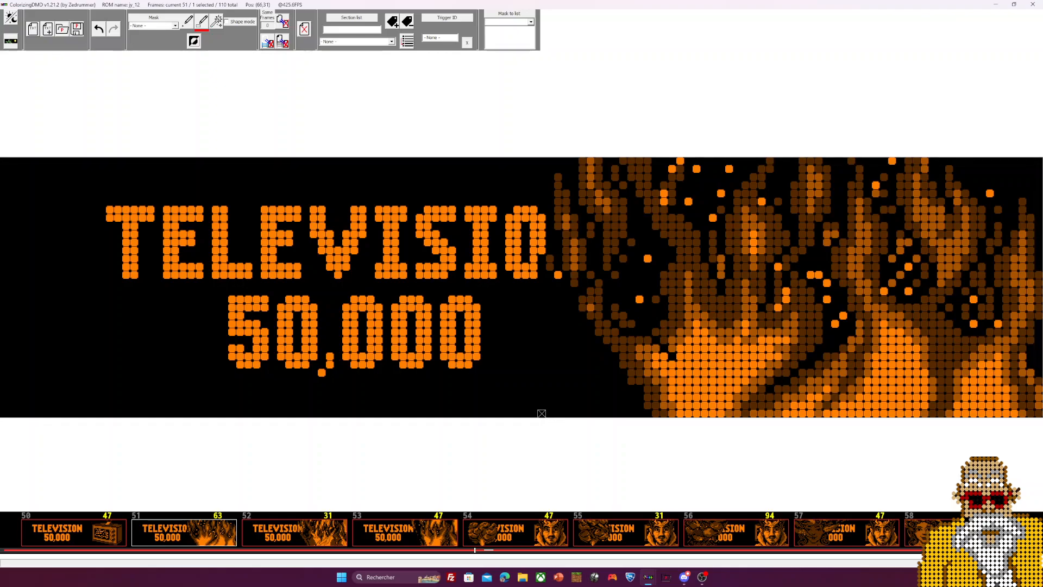
scroll(519, 534, down, 7)
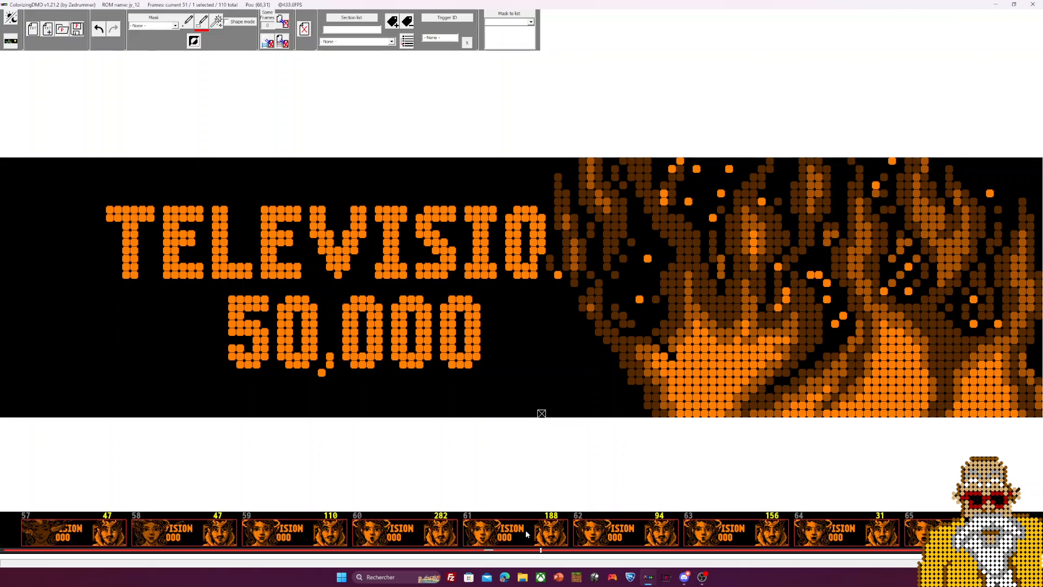
click(926, 529)
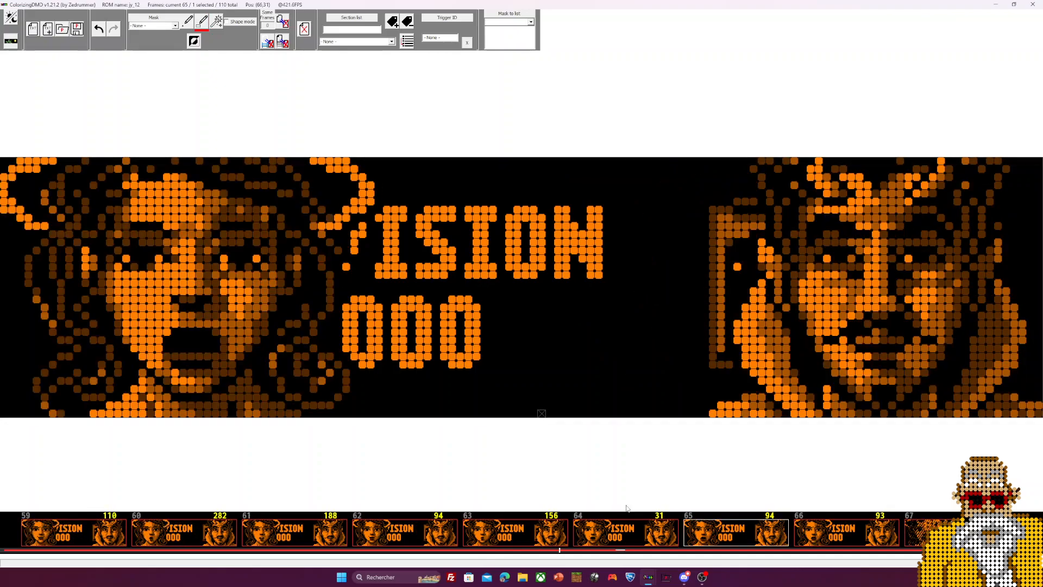
Switch to the colorization view and compare the TELEVISION text and faces in frames 65, 53, 58, 59 and 50
click(10, 40)
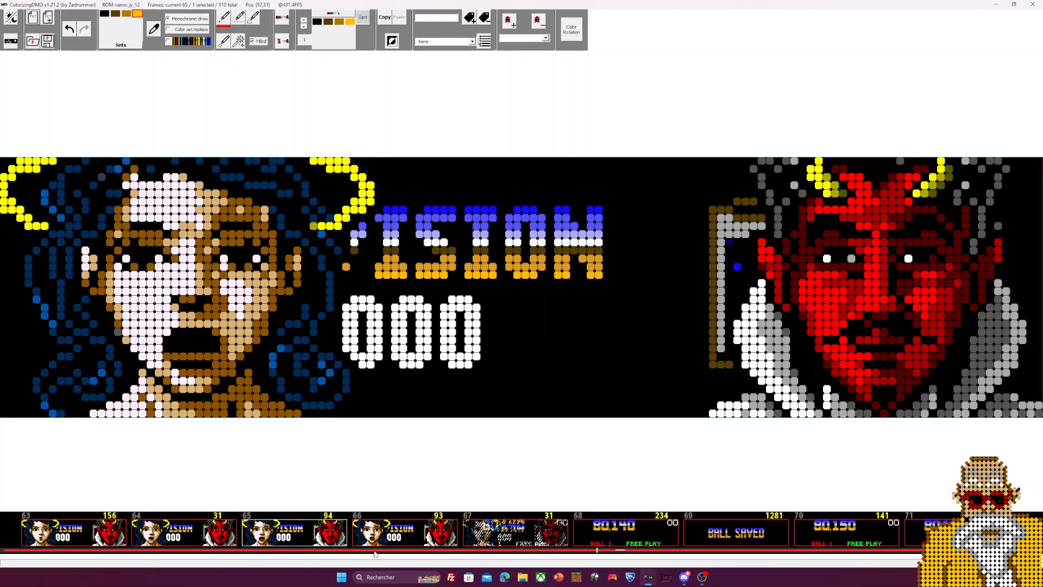
scroll(374, 554, up, 1)
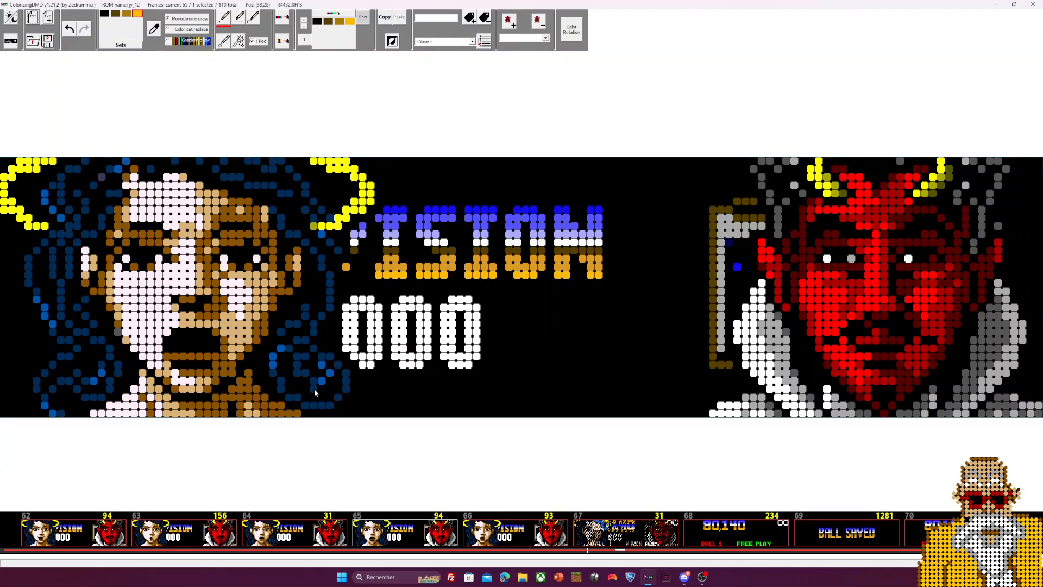
scroll(366, 529, up, 10)
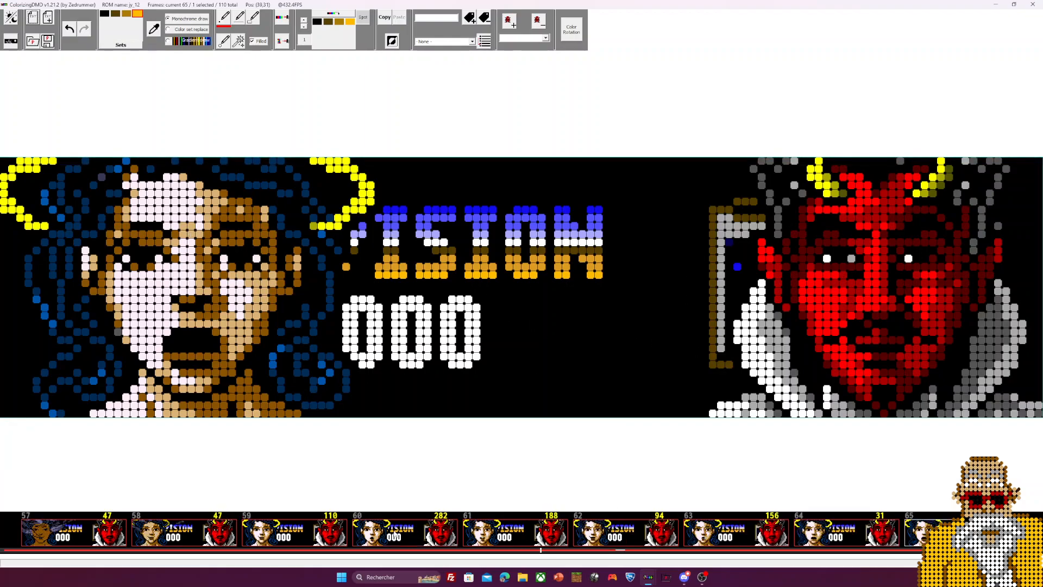
click(298, 538)
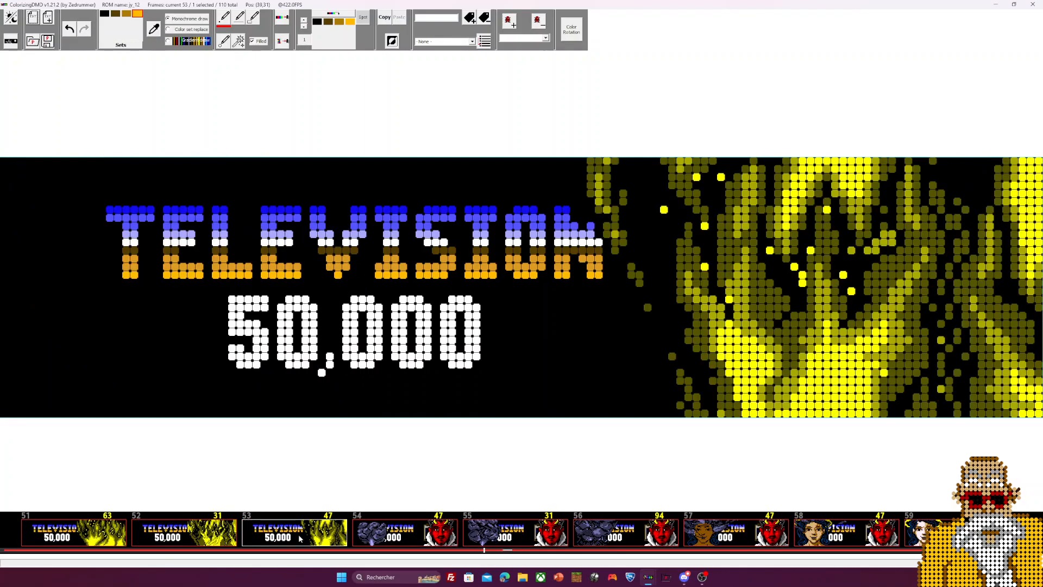
scroll(462, 530, down, 3)
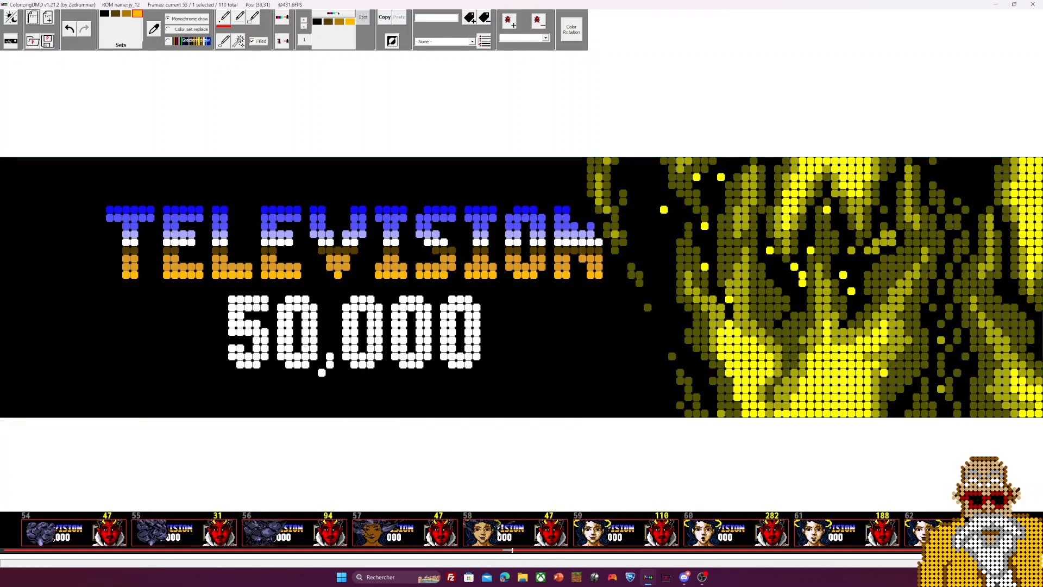
click(506, 538)
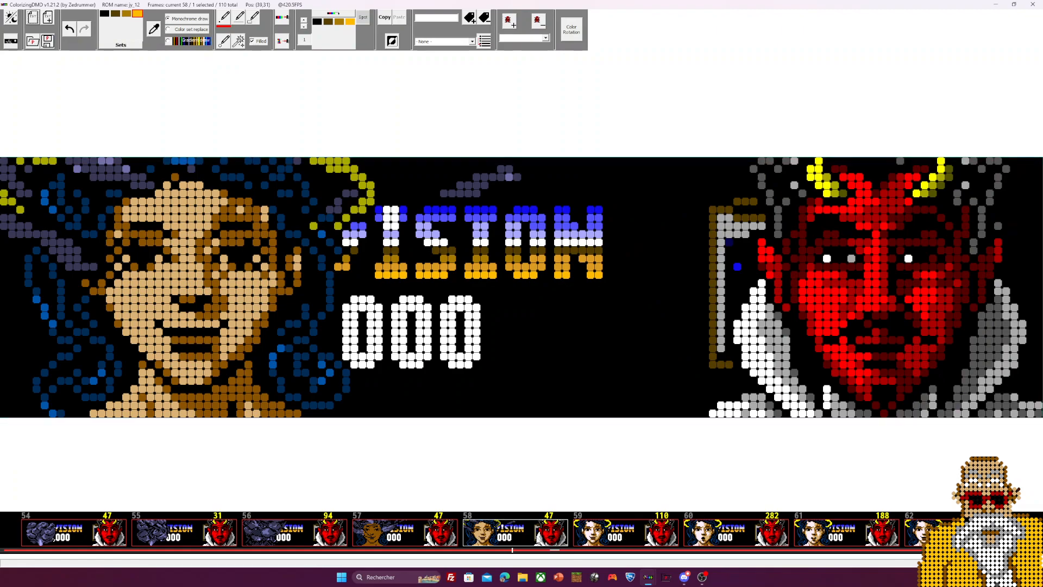
click(620, 538)
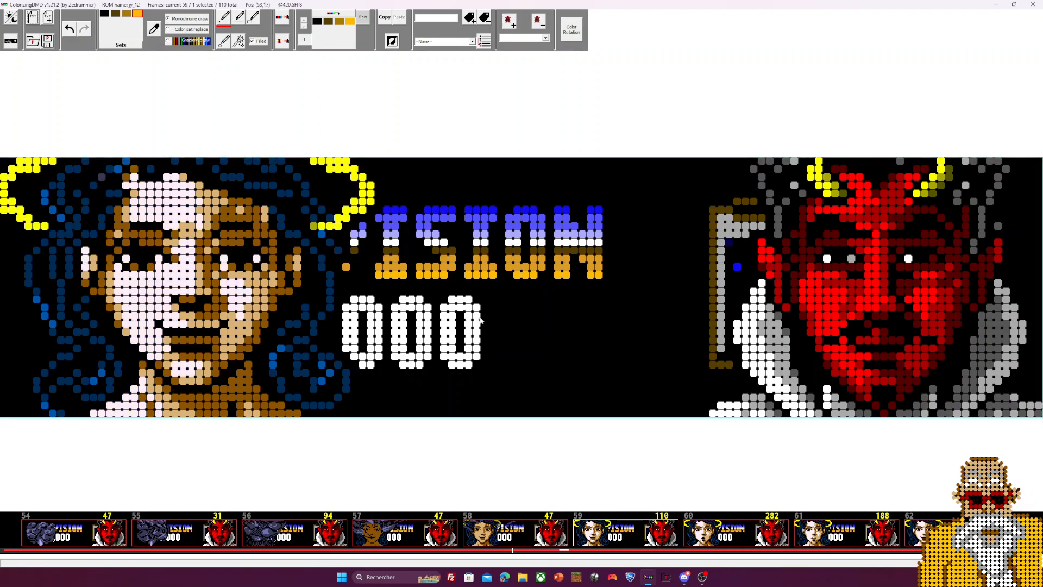
scroll(239, 550, down, 2)
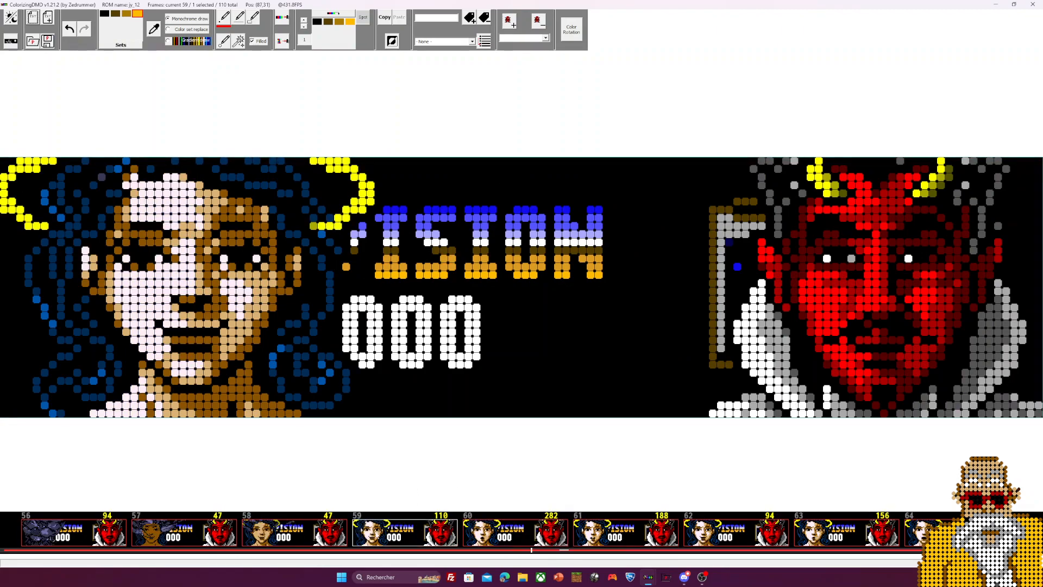
scroll(531, 536, up, 5)
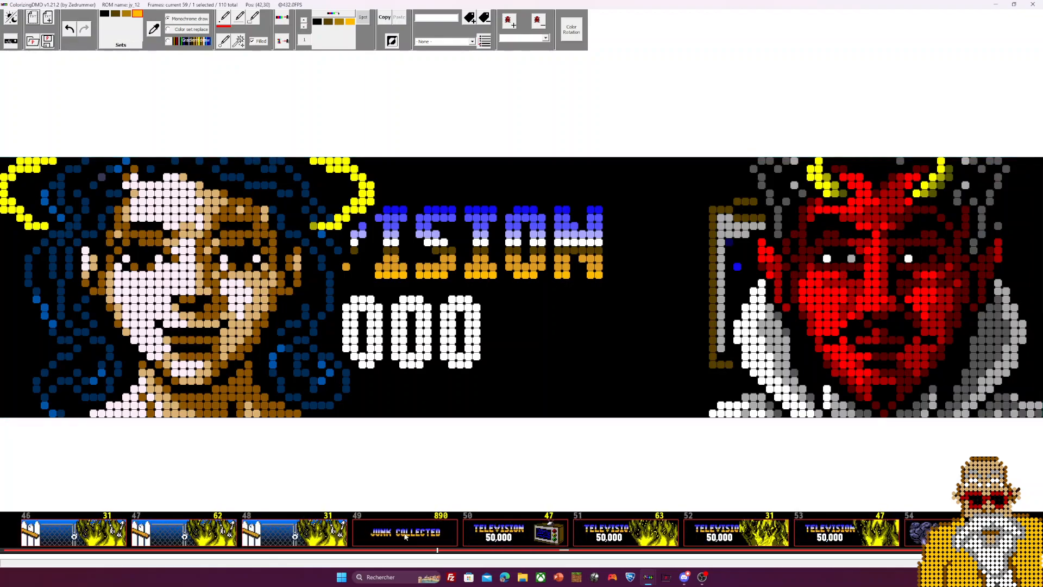
click(531, 536)
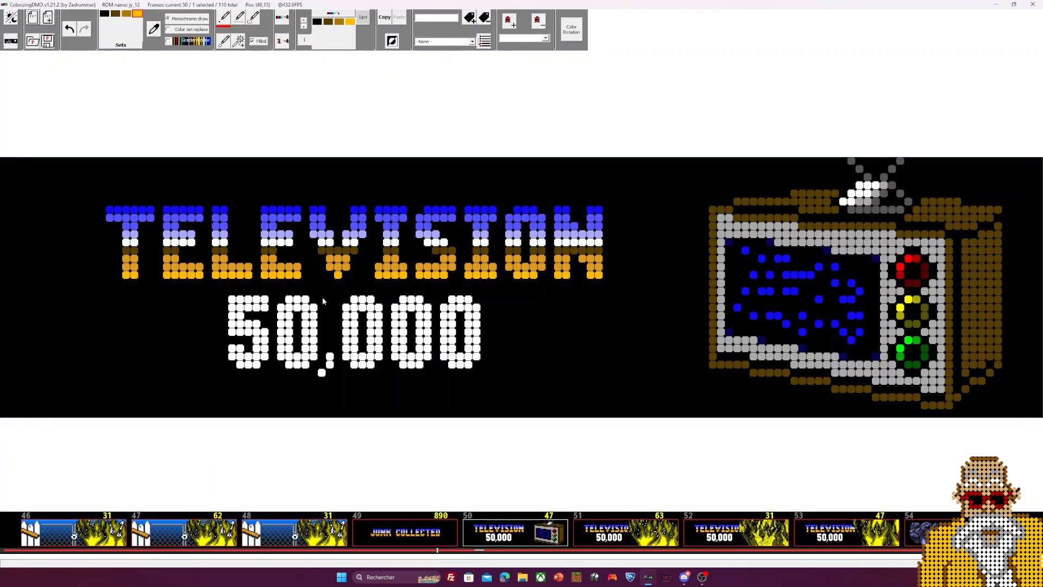
On frame 68 (80,140), assign mask 0 and extend the mask over the 1 of BALL 1
scroll(546, 408, down, 2)
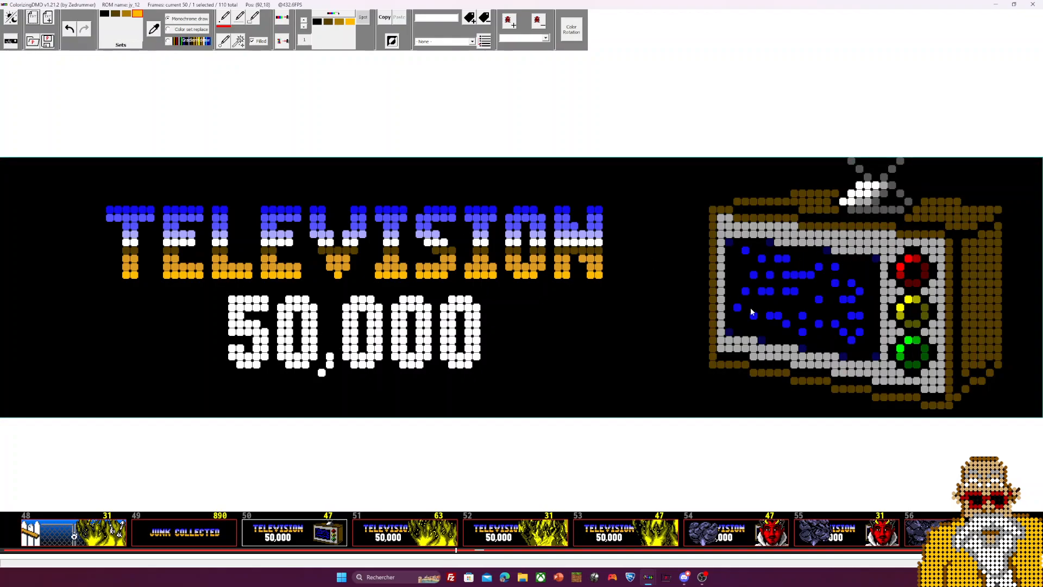
scroll(524, 440, down, 5)
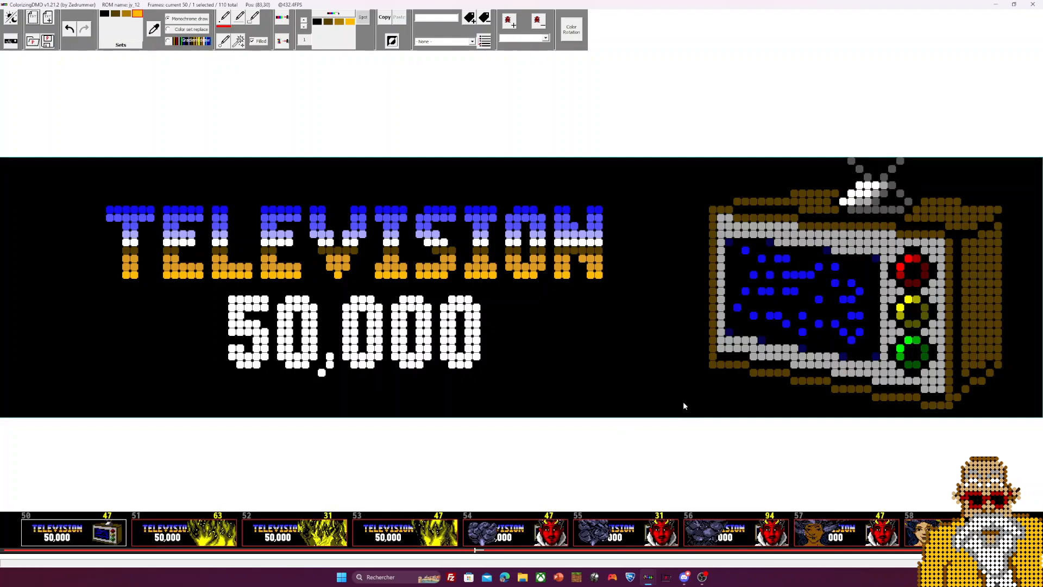
scroll(495, 443, down, 5)
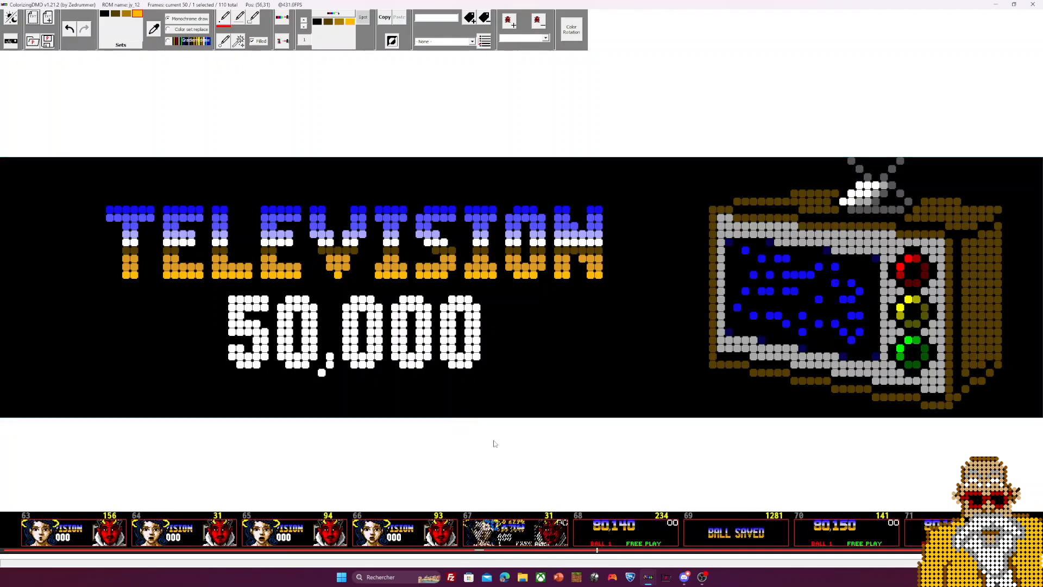
scroll(87, 544, down, 3)
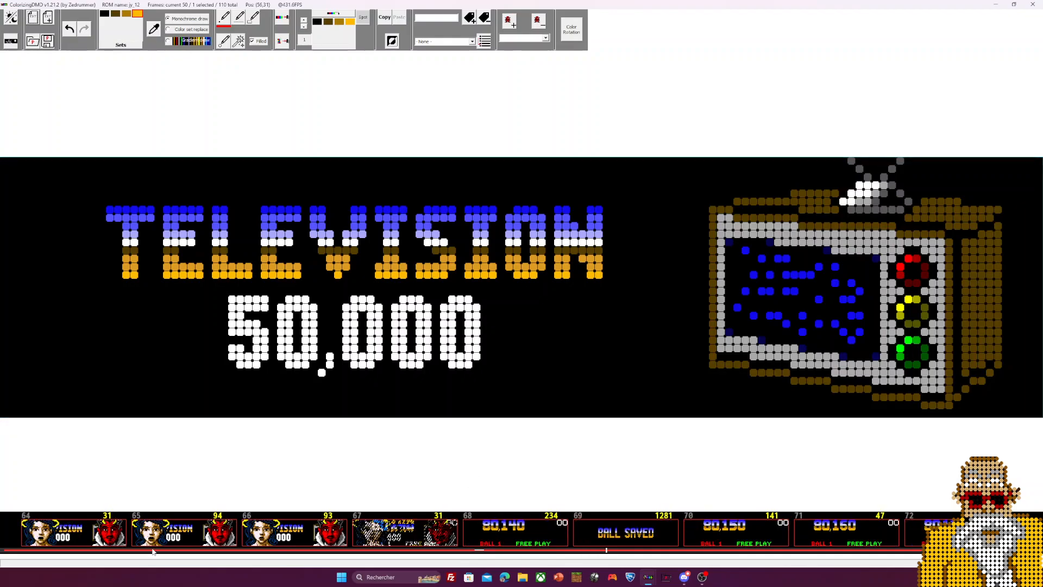
click(320, 527)
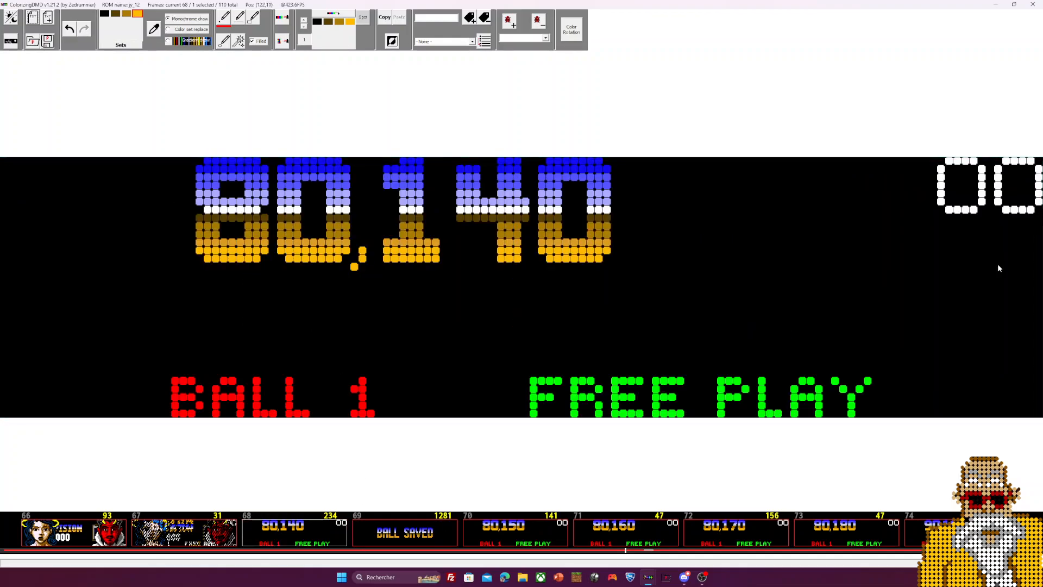
click(10, 40)
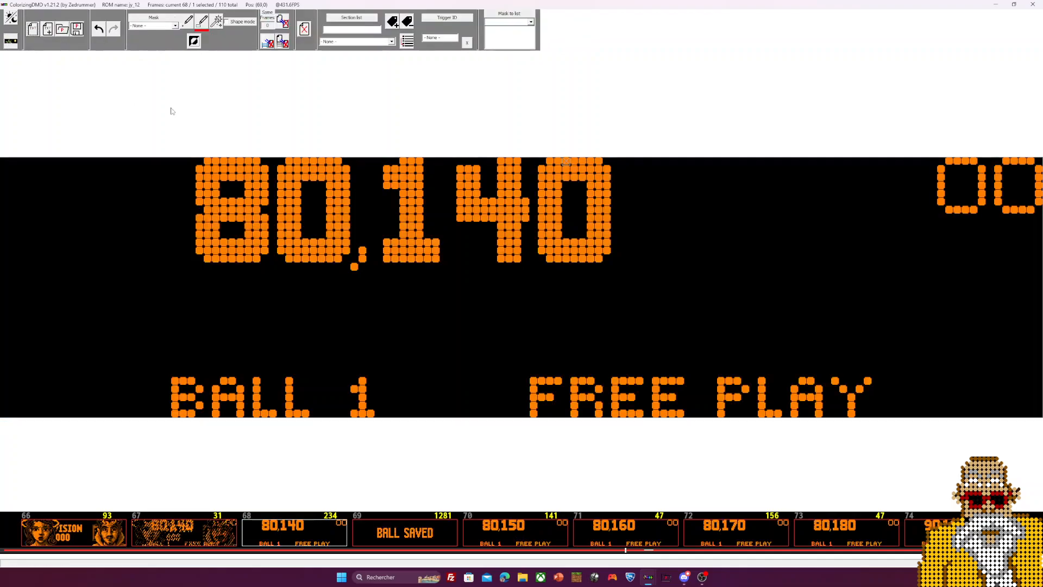
click(175, 25)
click(147, 32)
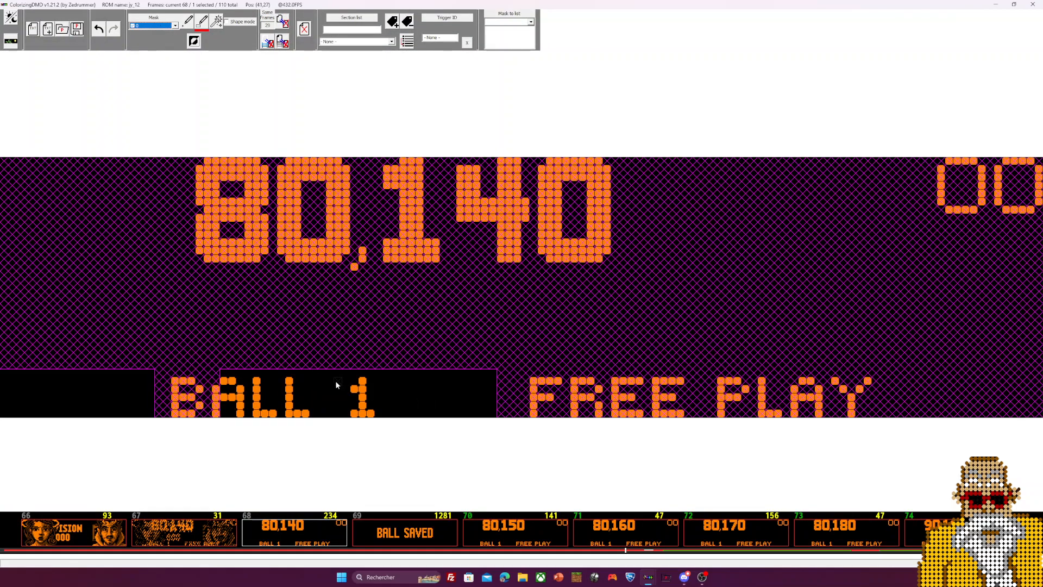
drag(338, 372, 387, 414)
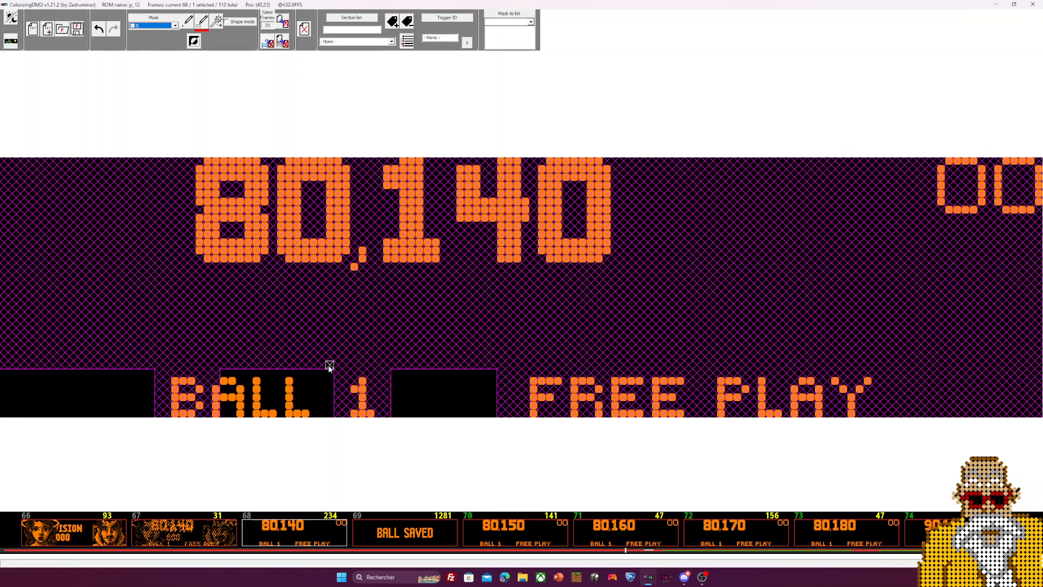
drag(333, 398, 330, 413)
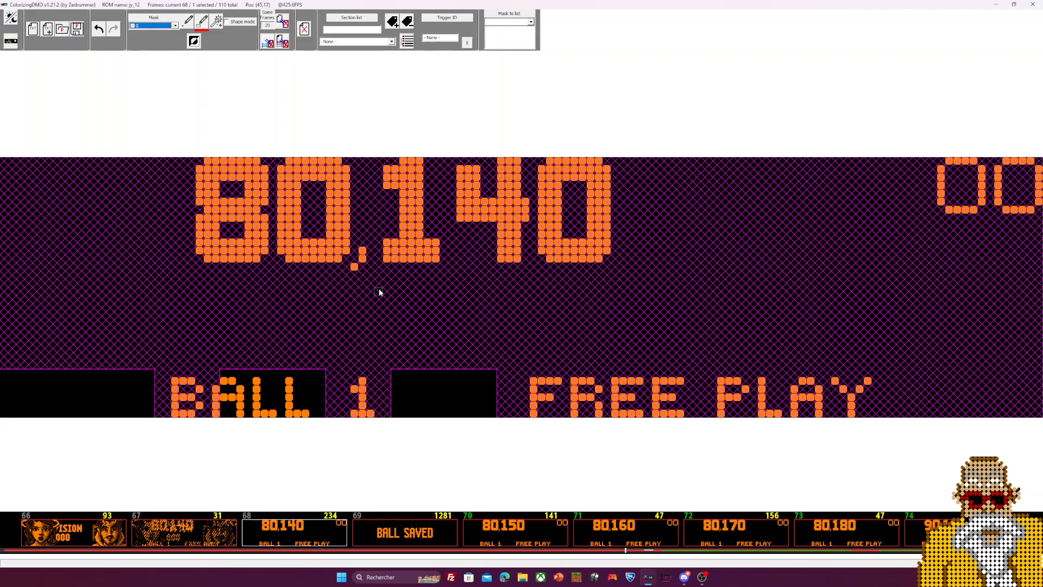
List the frames that use mask 0 and examine how the mask covers the text in frames 2, 5 and 68
click(531, 22)
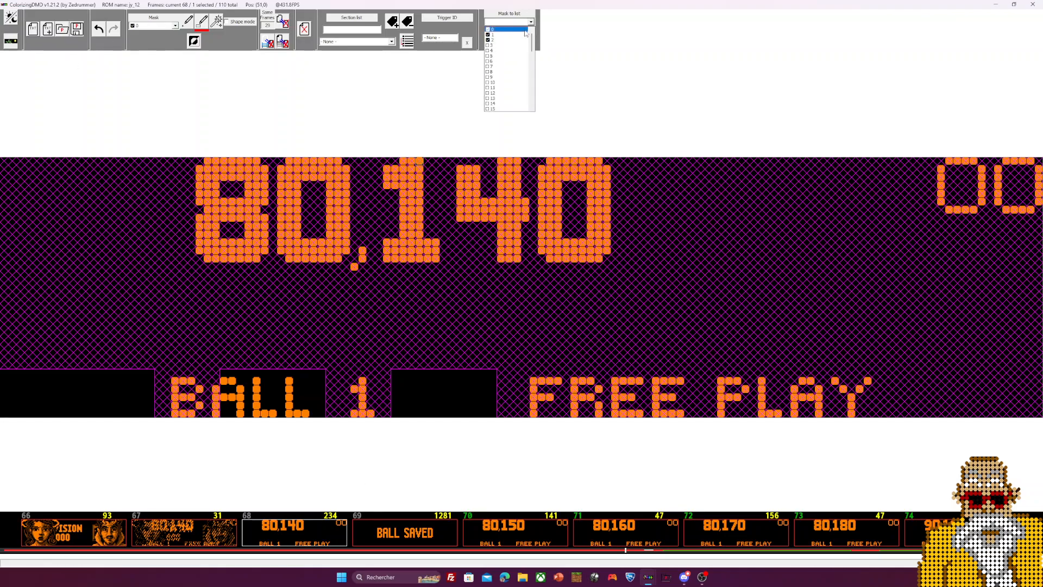
click(522, 29)
click(512, 29)
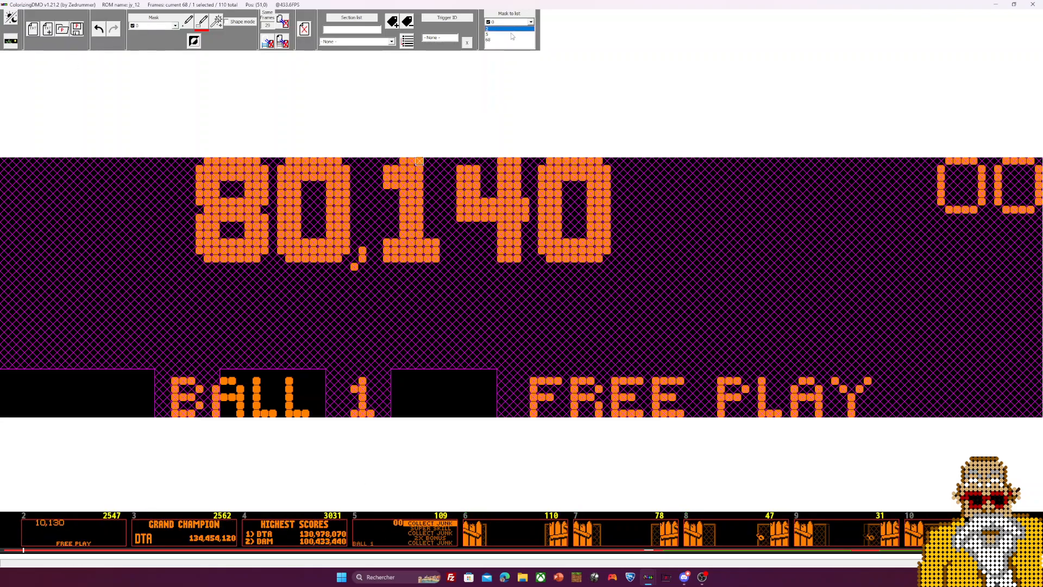
click(109, 535)
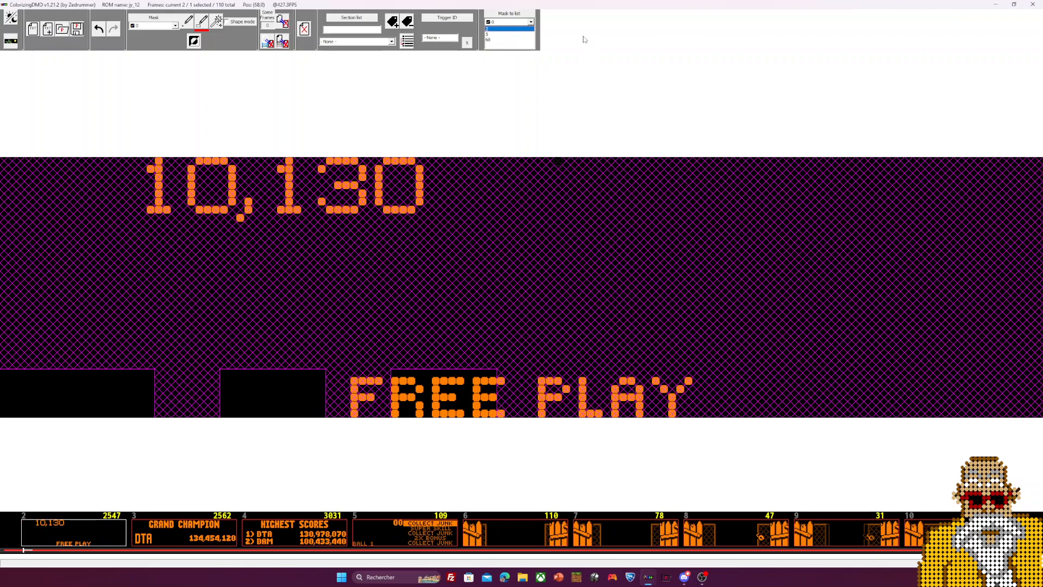
key(Down)
click(74, 514)
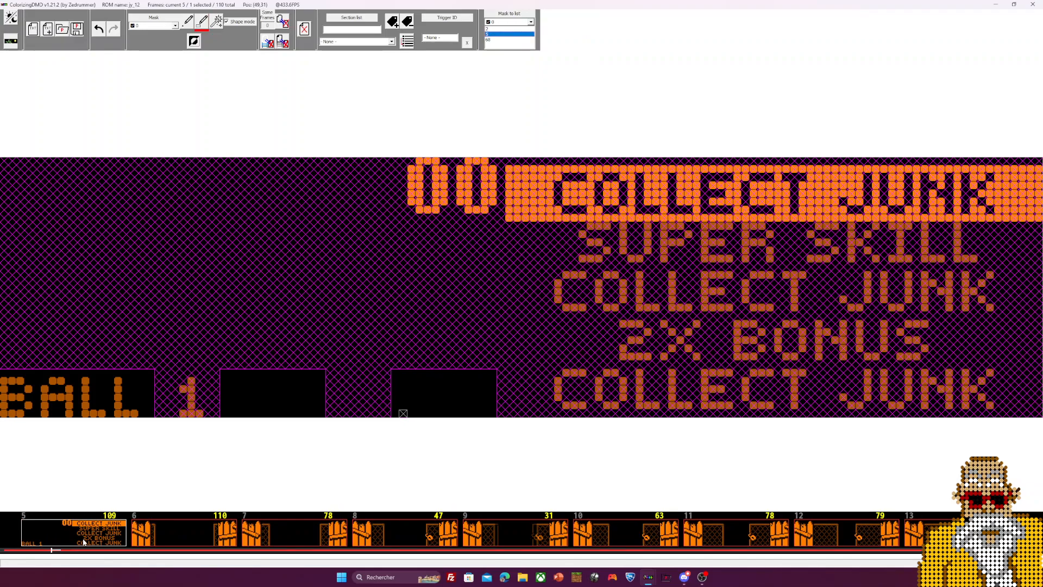
click(507, 39)
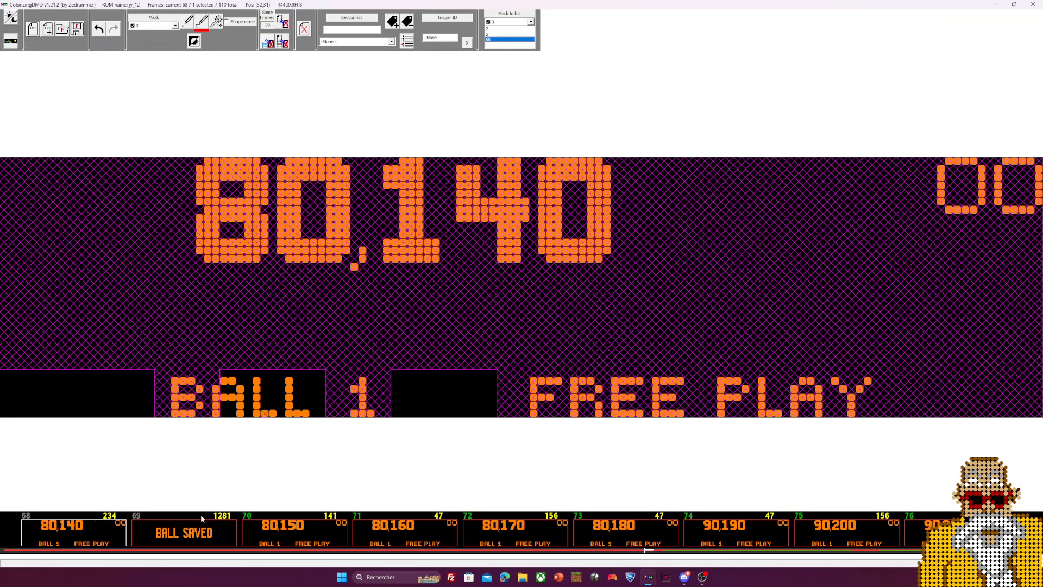
Compare frames 68 to 70 in colour, turn on shape mode for frame 68 and delete the other frames matching it under mask 0
click(10, 18)
click(210, 532)
click(296, 533)
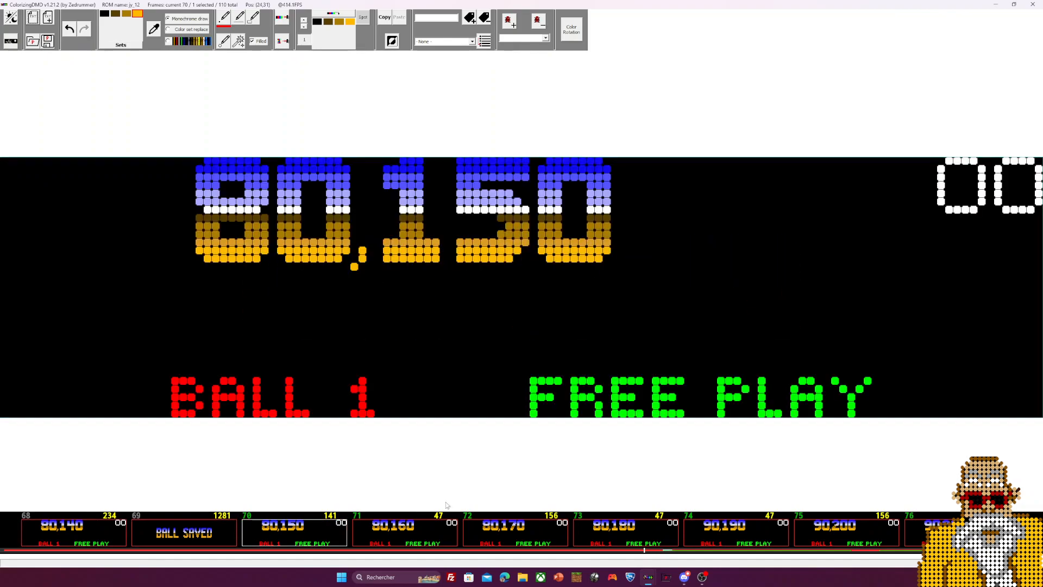
click(74, 533)
click(11, 41)
click(227, 21)
click(282, 21)
click(542, 321)
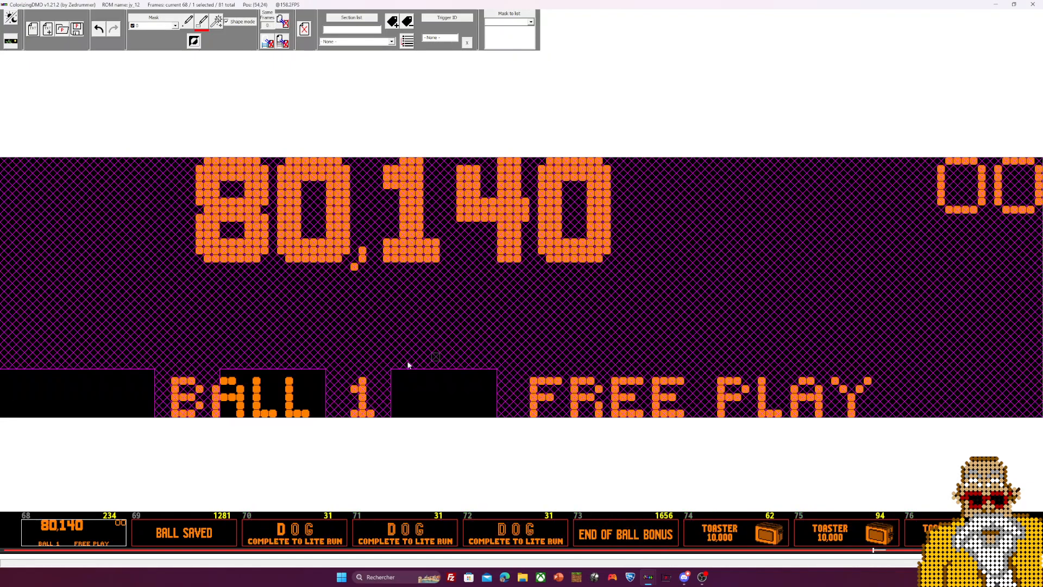
Assign mask 0 to frame 72, with all three DOG letters outlined, and delete the other frames that match it
scroll(86, 542, up, 1)
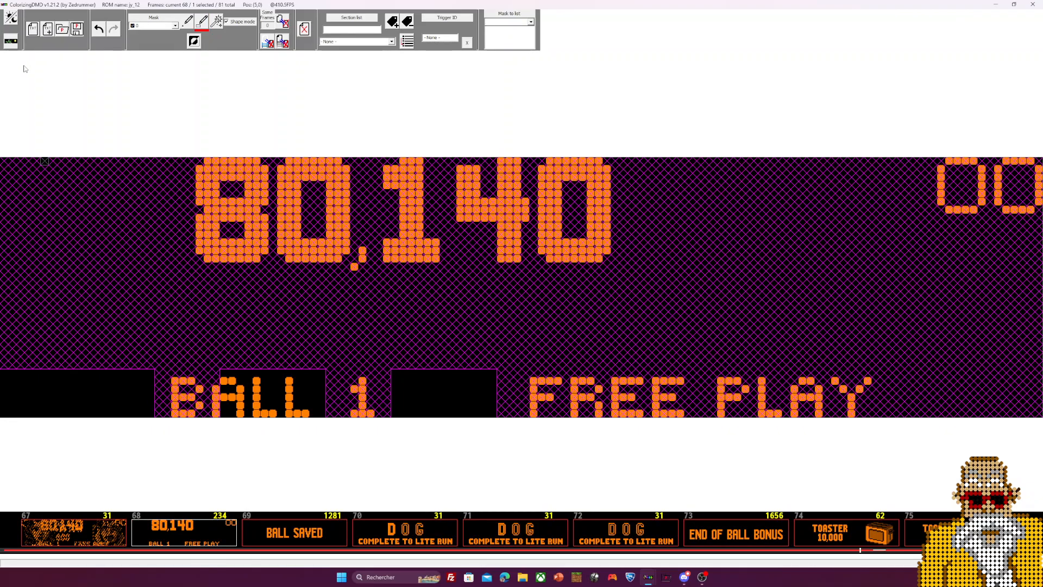
click(298, 531)
click(419, 536)
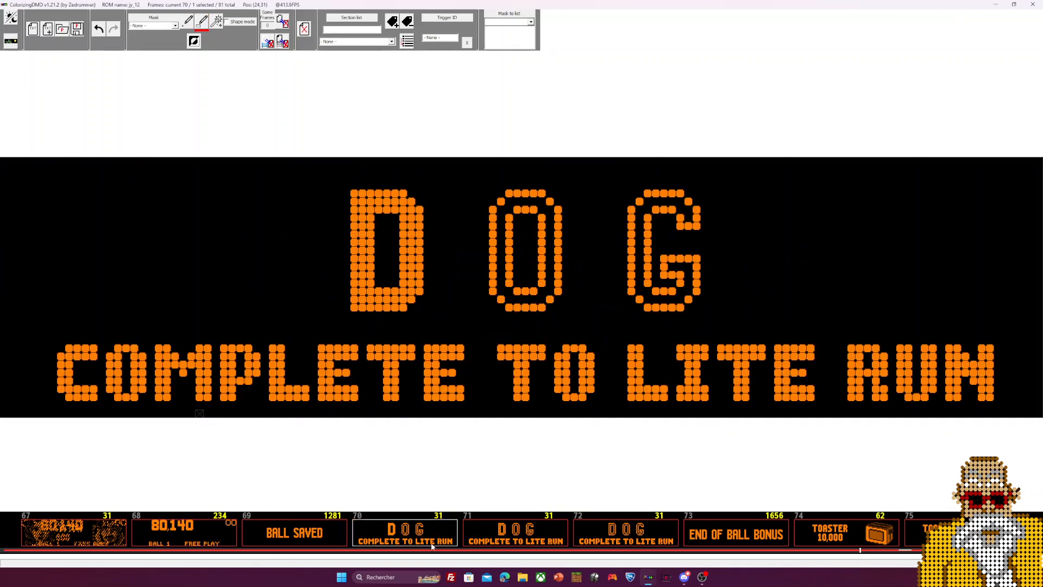
key(Right)
key(Right)
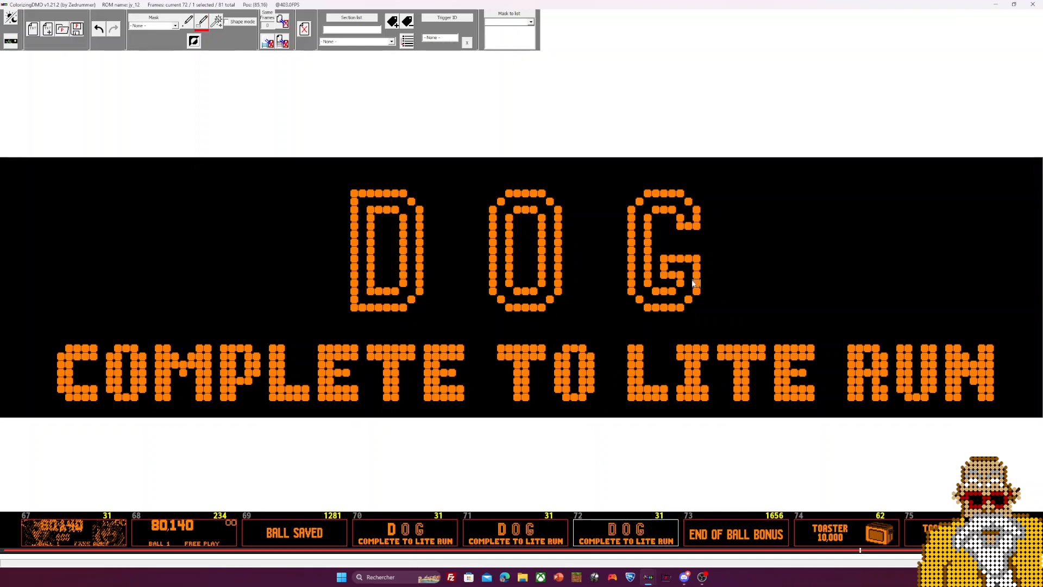
click(153, 26)
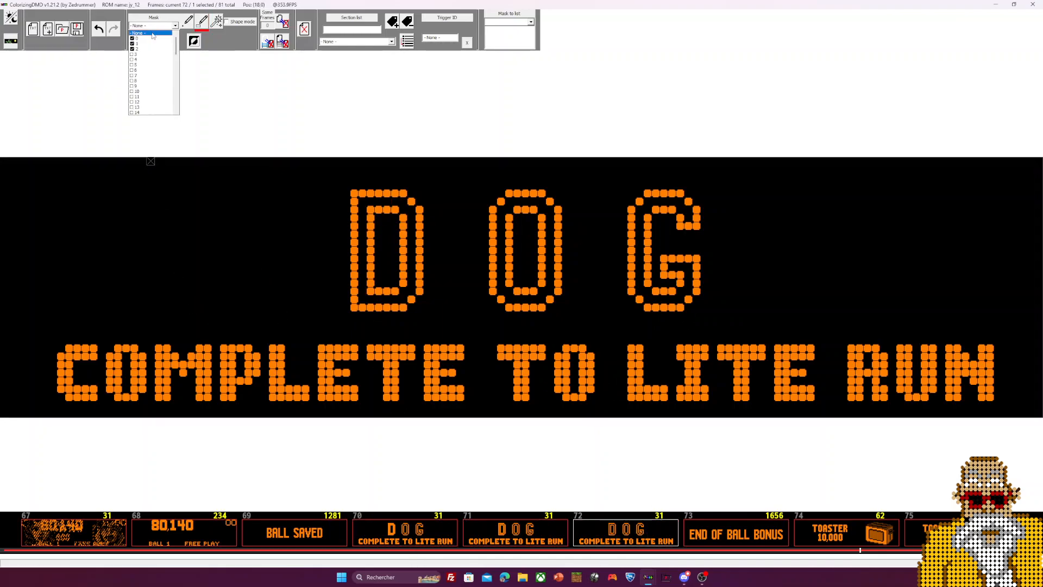
click(149, 38)
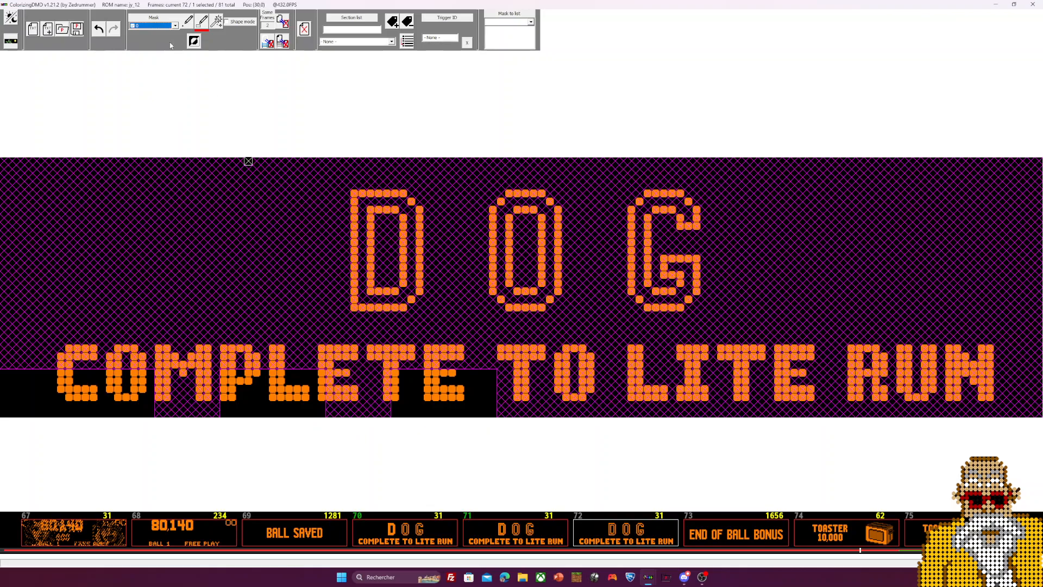
click(284, 23)
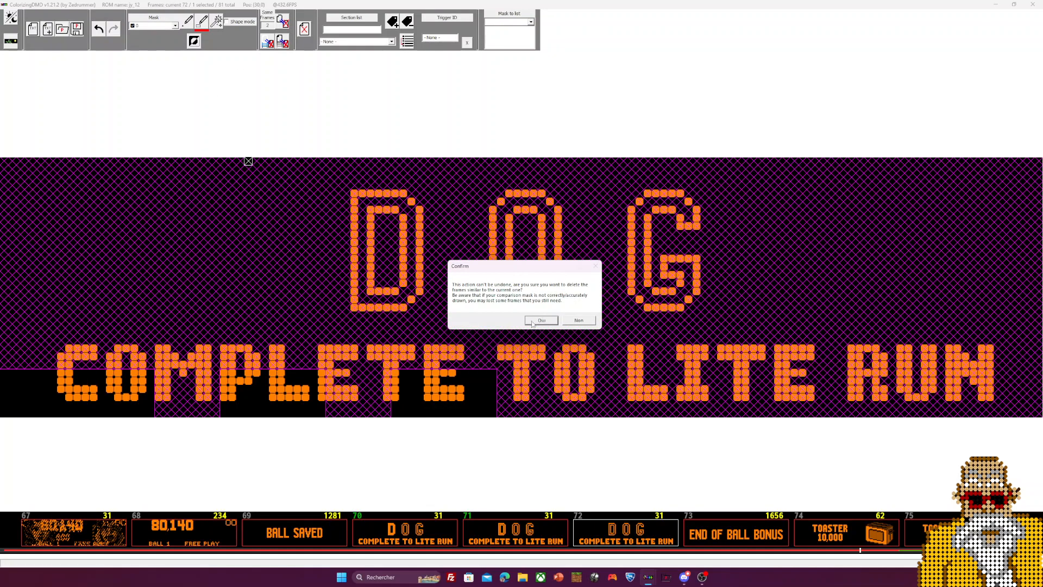
click(539, 321)
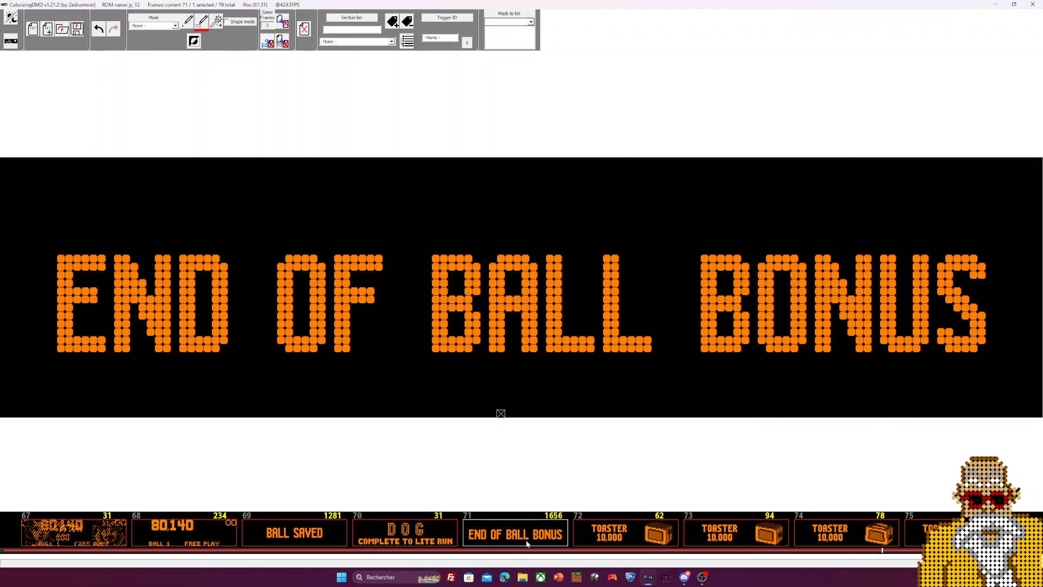
Try mask 2 on frame 72, the first TOASTER 10,000 frame, and delete that frame
key(Right)
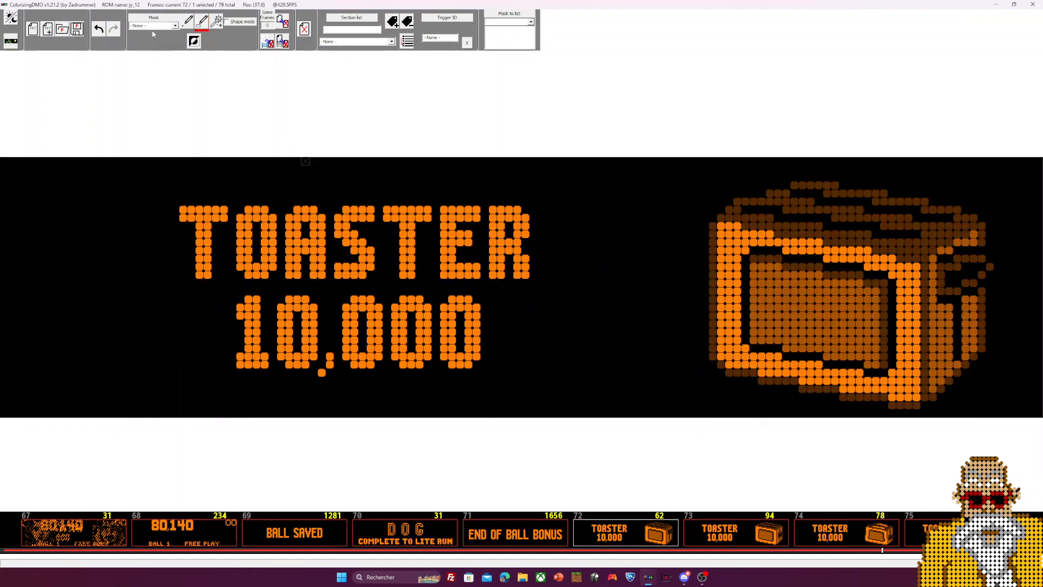
click(154, 29)
click(146, 44)
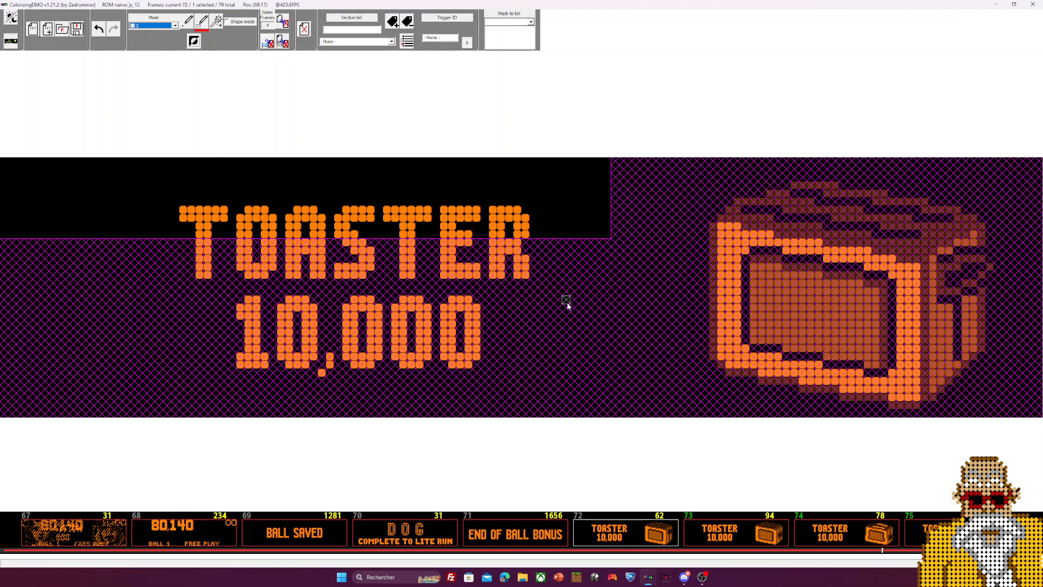
click(227, 22)
click(304, 29)
click(544, 315)
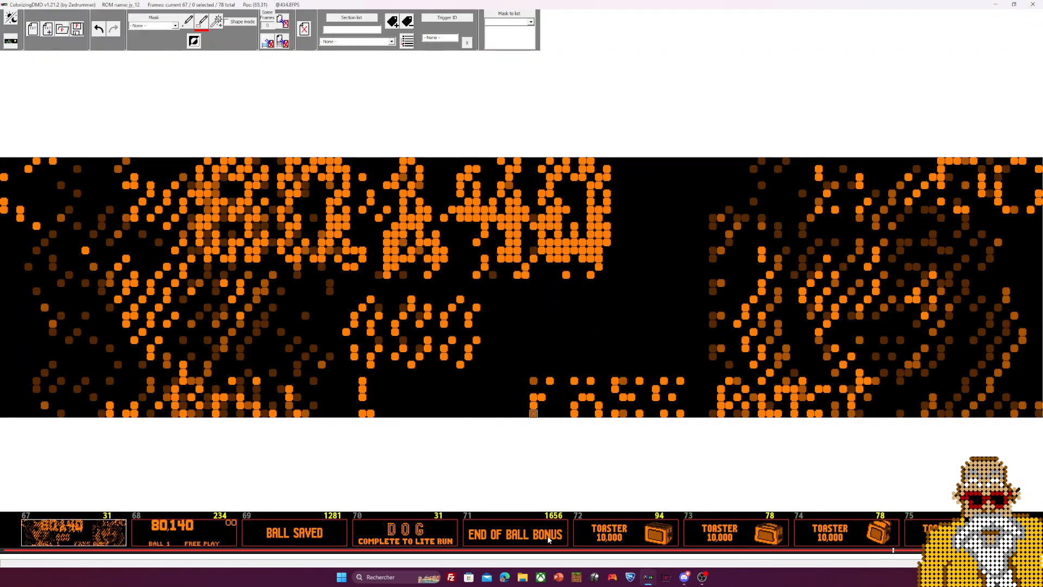
Assign mask 2 in shape mode to the new frame 72 (TOASTER 10,000) and delete the other frames that match it
click(721, 540)
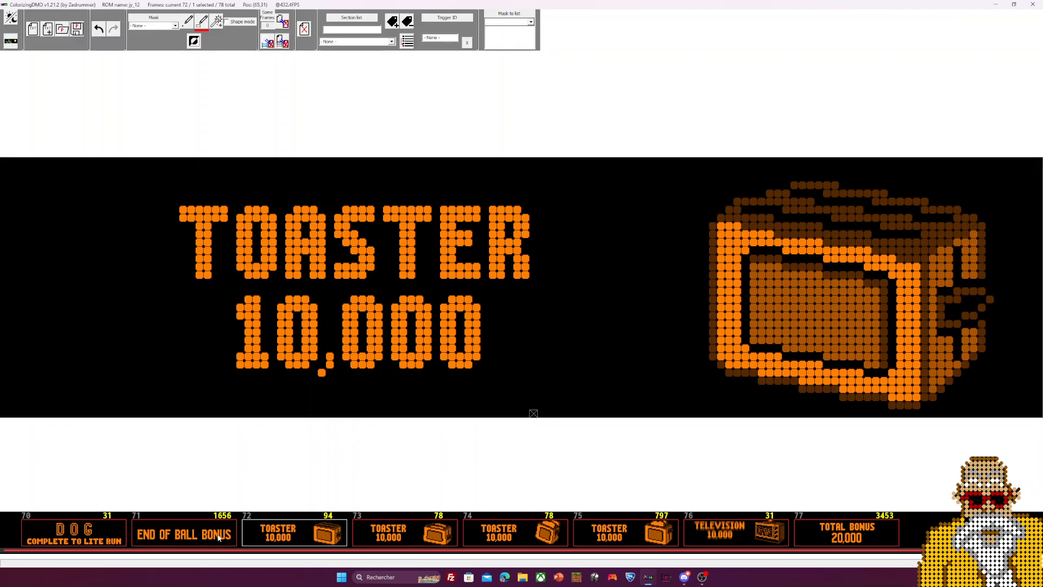
click(157, 26)
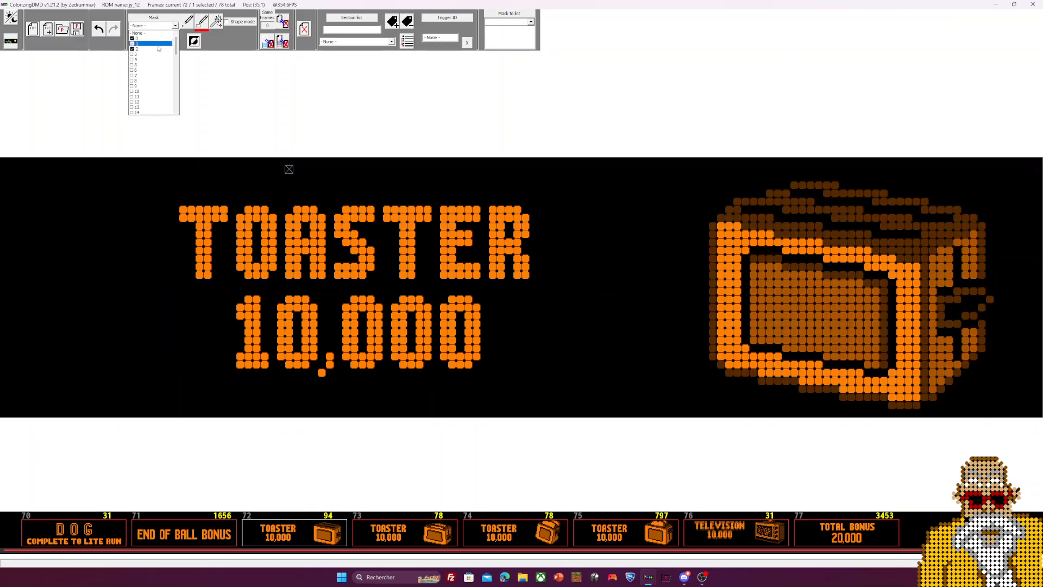
click(157, 49)
click(227, 22)
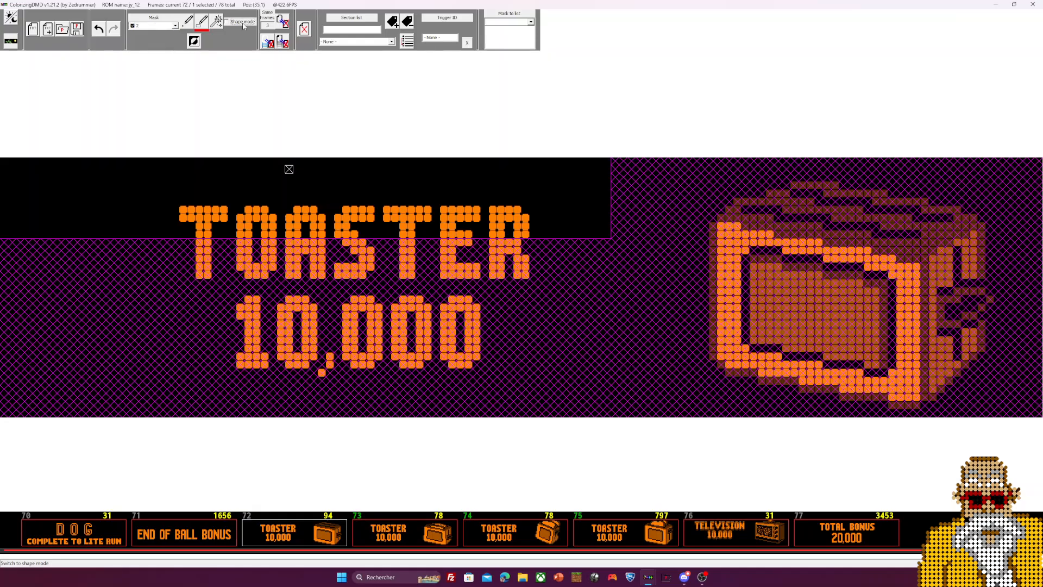
click(282, 22)
click(542, 321)
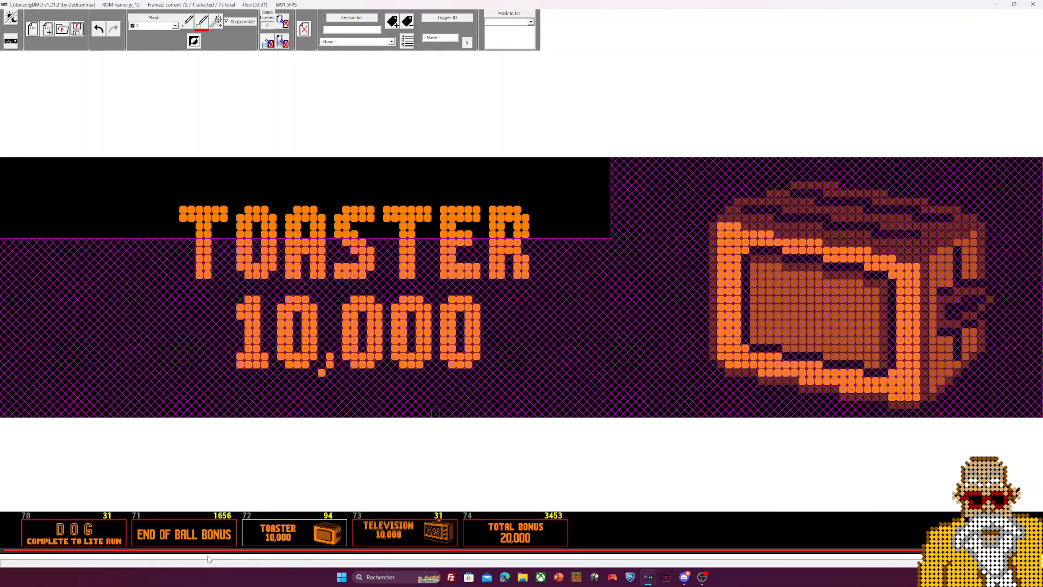
Check the TELEVISION 10,000 transition frame in the colorization view and delete it in the comparison view
click(398, 541)
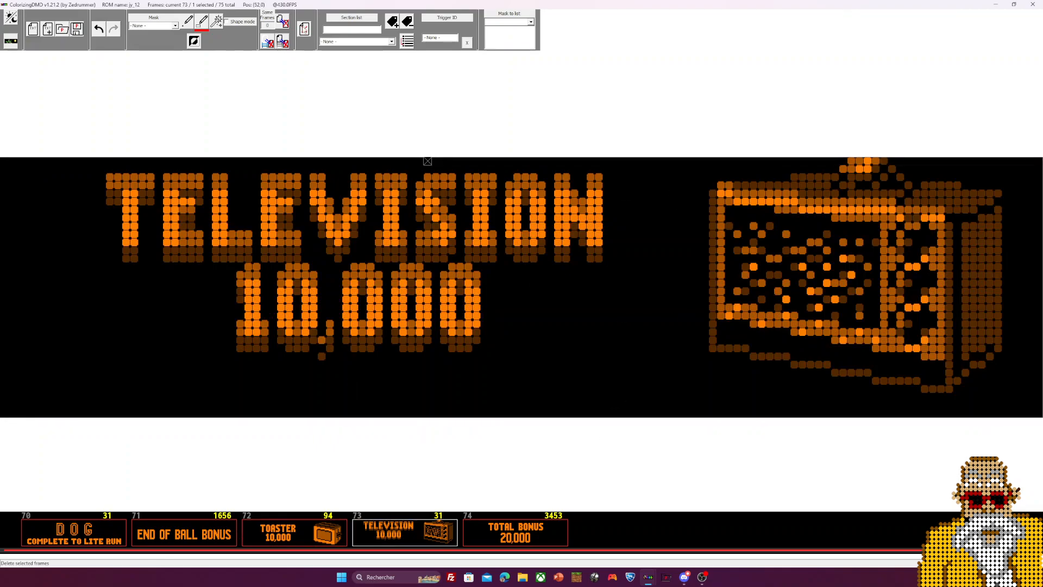
click(11, 41)
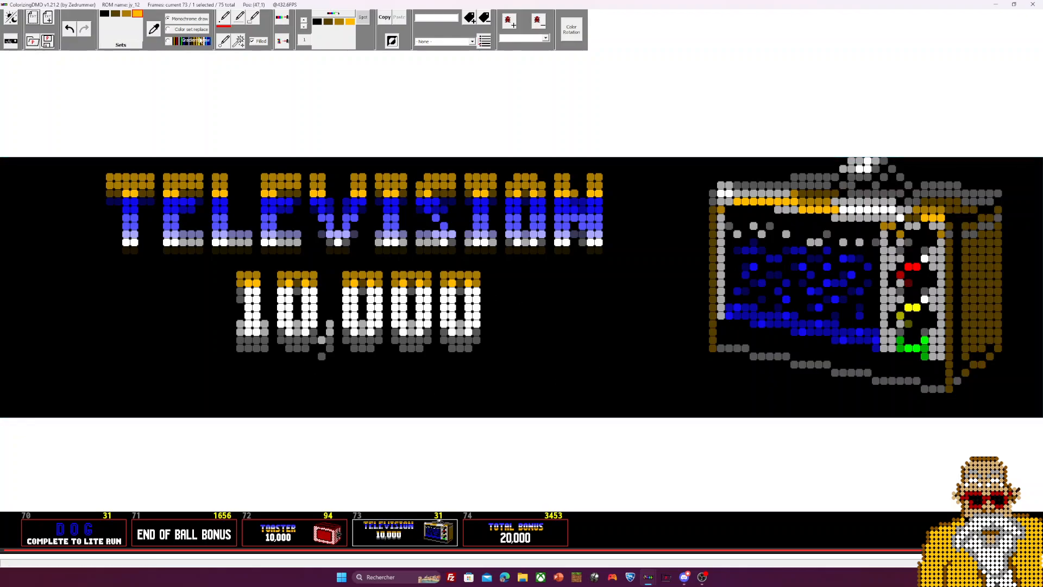
click(11, 18)
key(Delete)
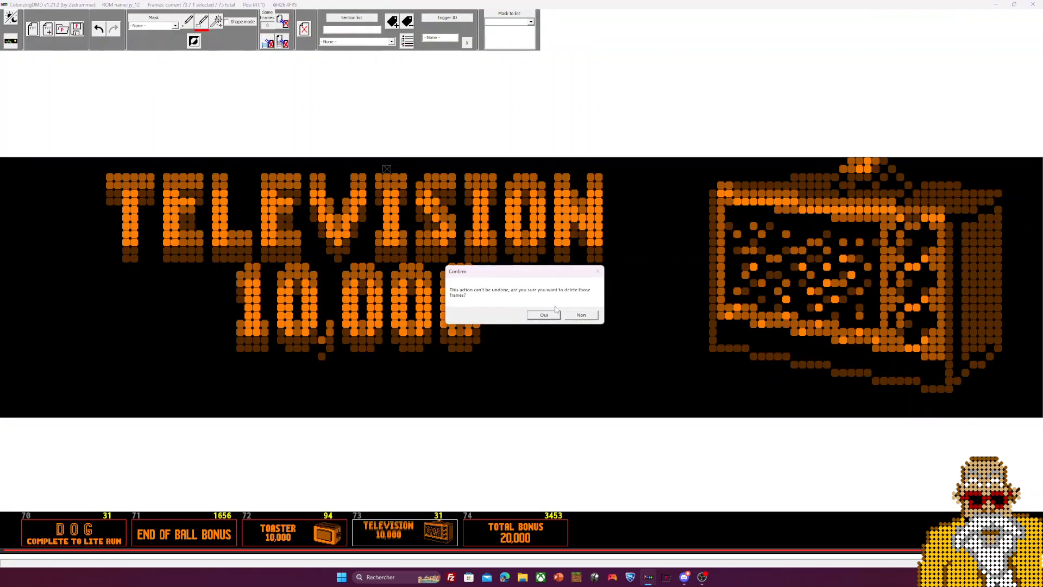
click(550, 315)
Assign mask 1 in shape mode to frame 73, the TOTAL BONUS 20,000 frame, after trying masks 0 and 2
key(Right)
key(Right)
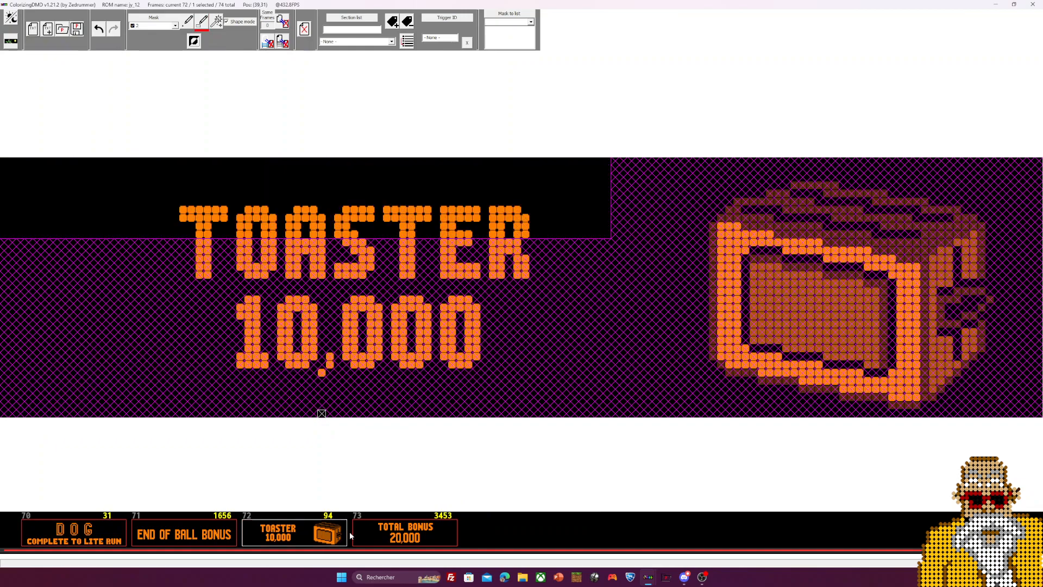
key(Right)
click(145, 30)
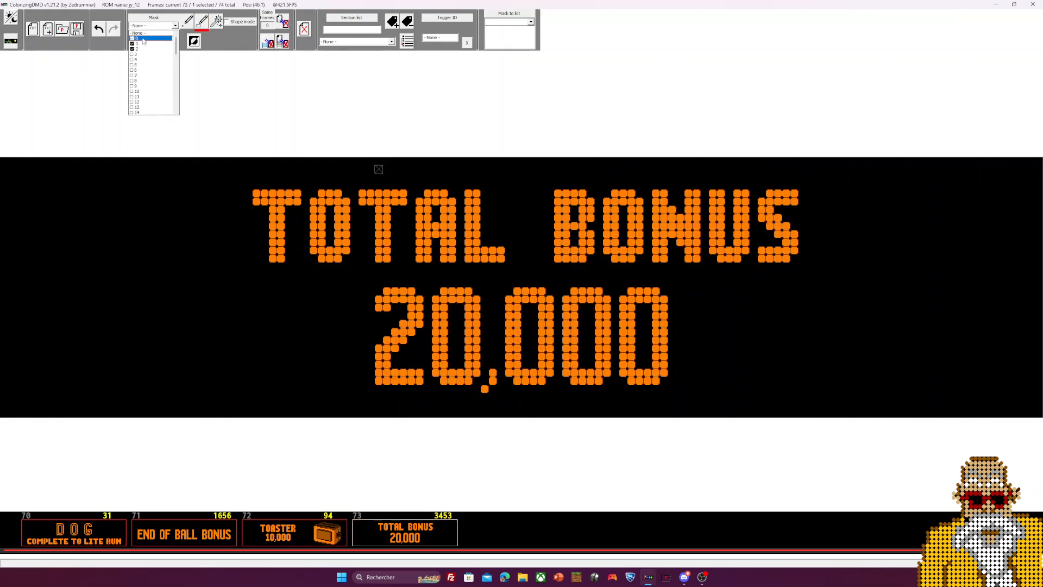
click(152, 40)
click(153, 25)
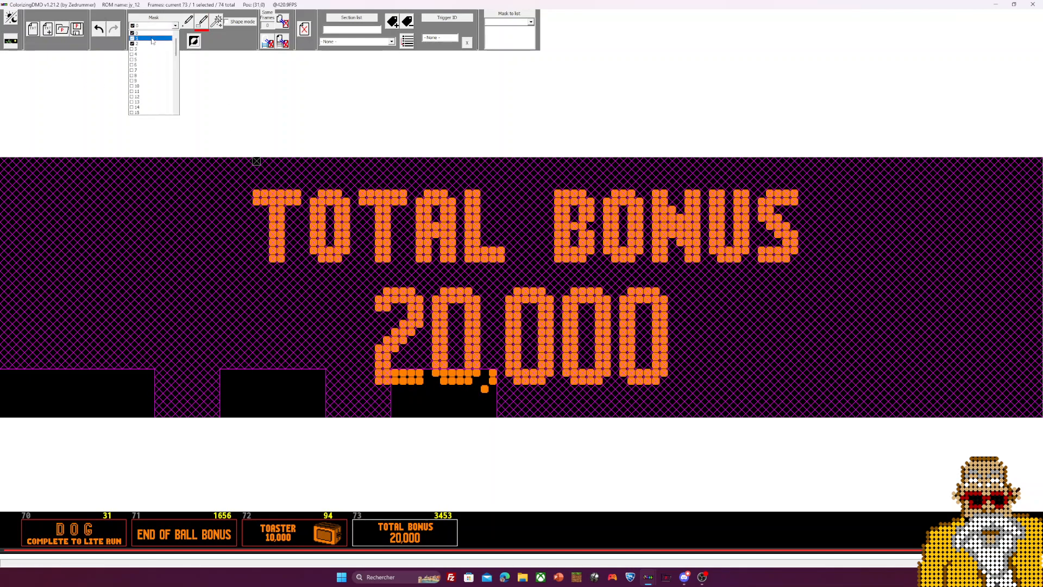
click(150, 44)
click(154, 26)
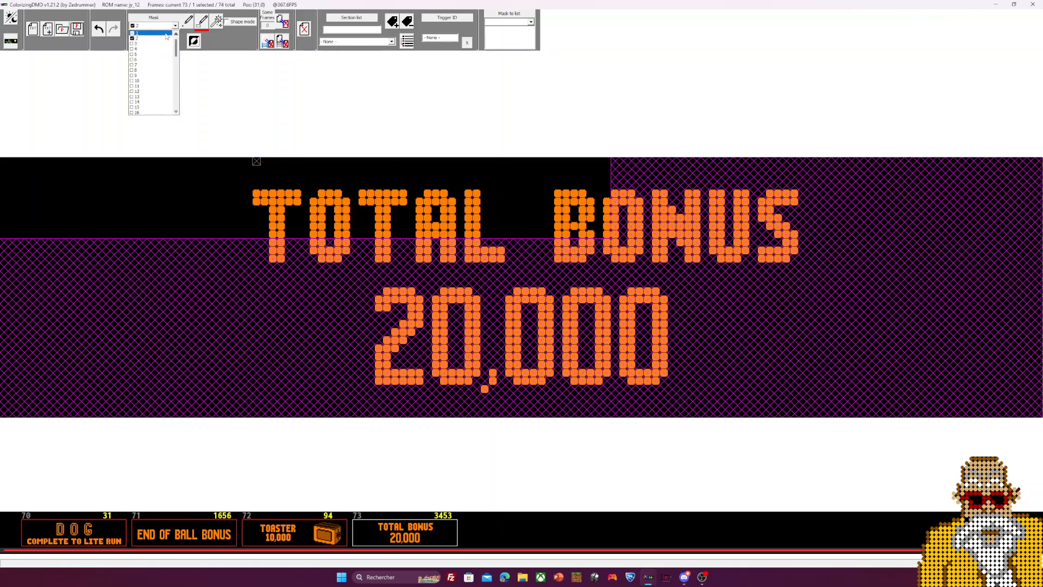
click(157, 38)
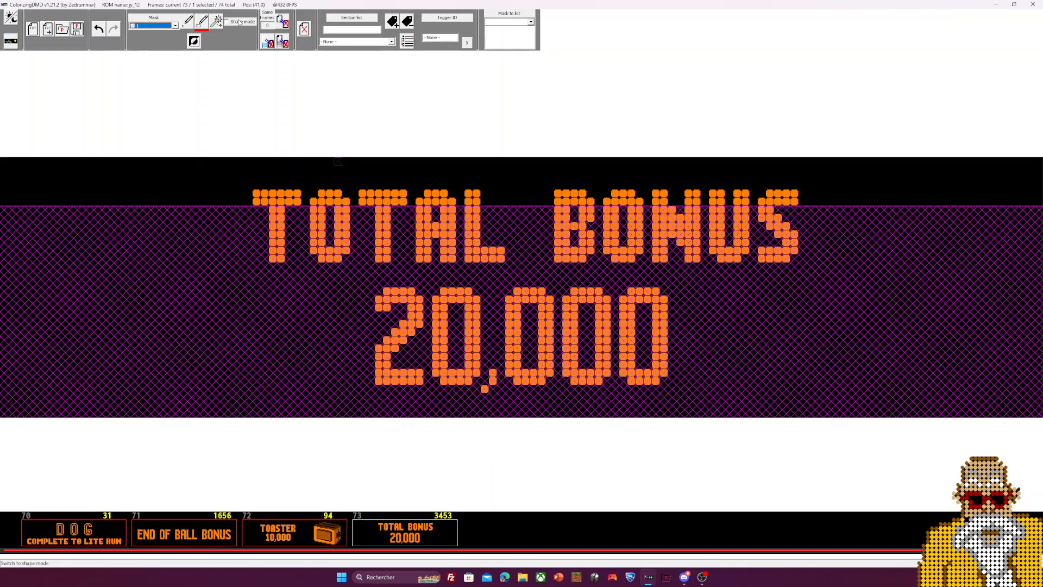
click(239, 22)
Review the masks on the first frames, including FREE PLAY and GRAND CHAMPION, and look through the whole frame strip
click(73, 547)
drag(73, 547, 2, 547)
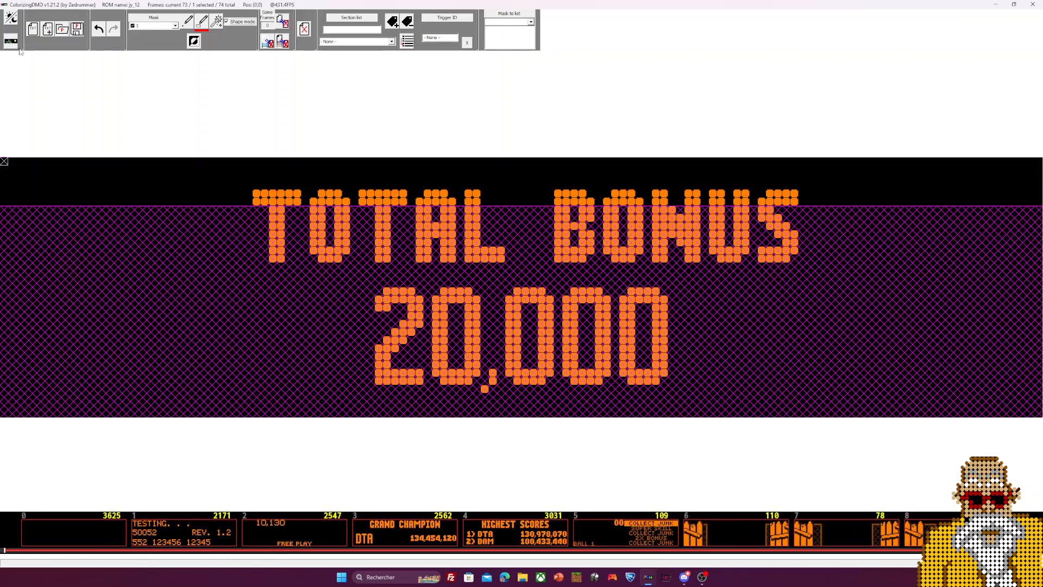
click(186, 543)
click(293, 532)
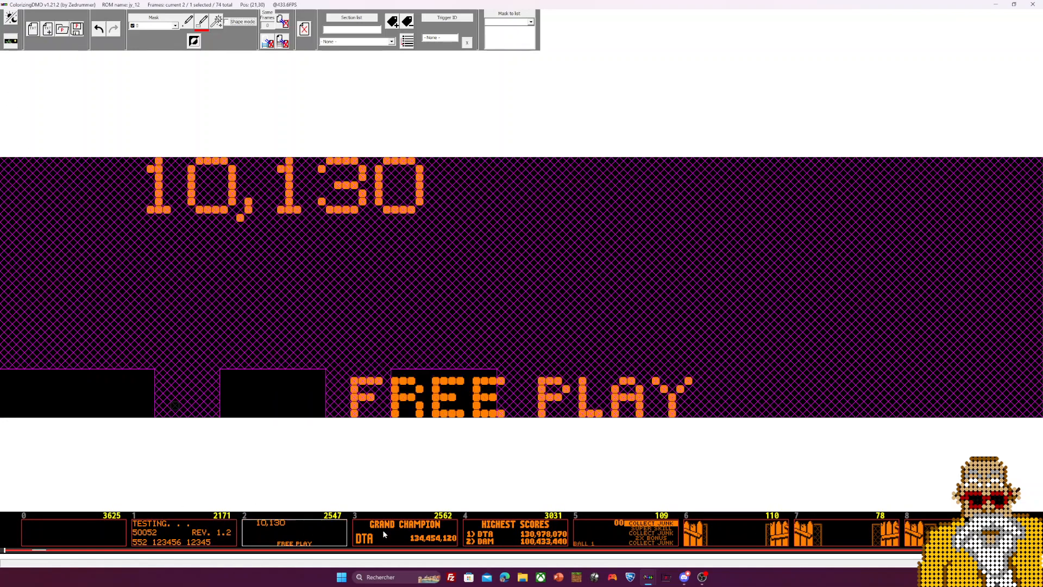
click(405, 533)
click(669, 542)
click(721, 544)
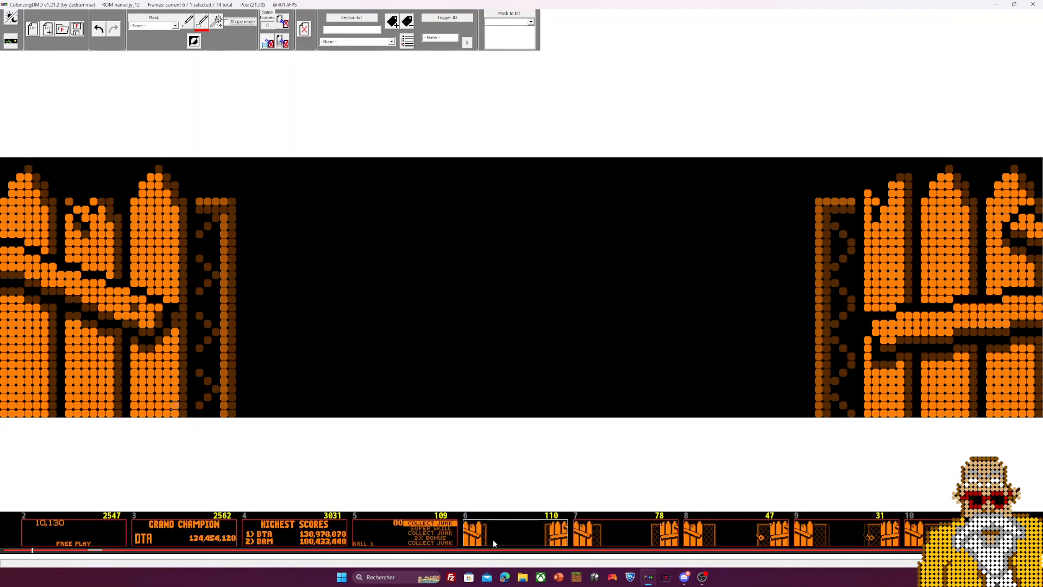
click(419, 539)
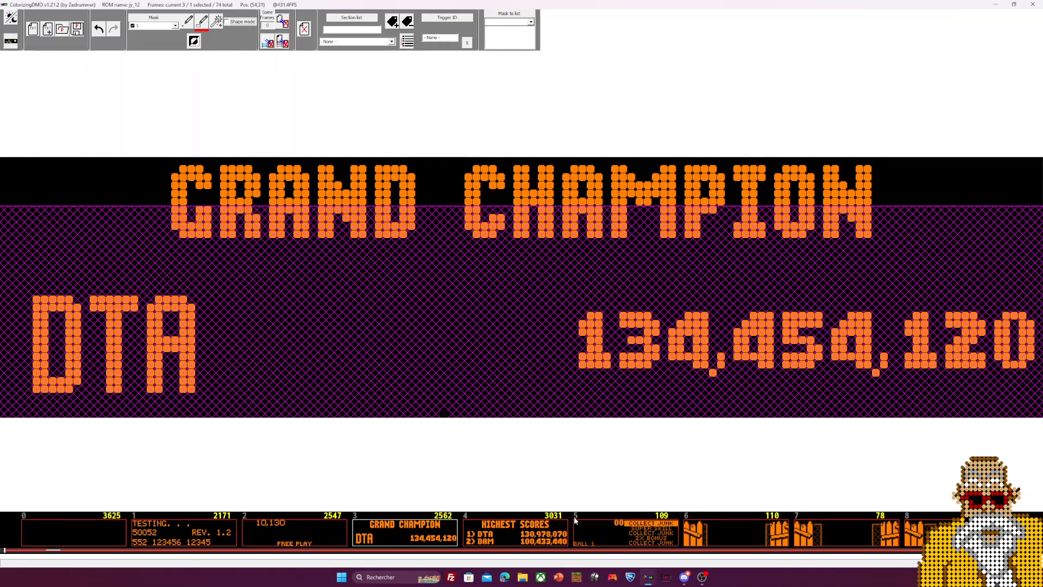
scroll(576, 520, down, 10)
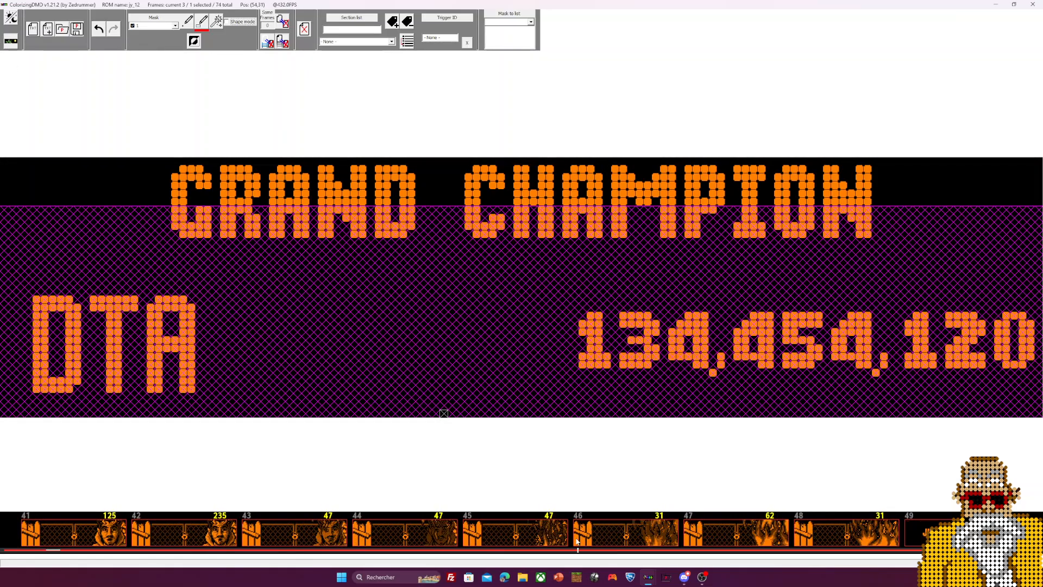
scroll(565, 541, down, 5)
scroll(575, 543, down, 3)
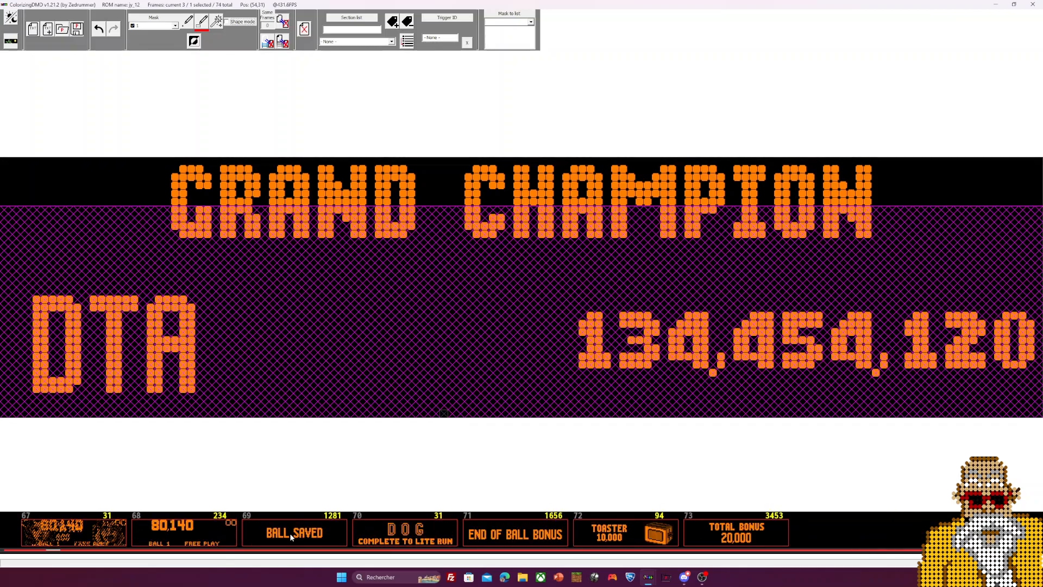
scroll(291, 537, up, 10)
scroll(291, 536, up, 6)
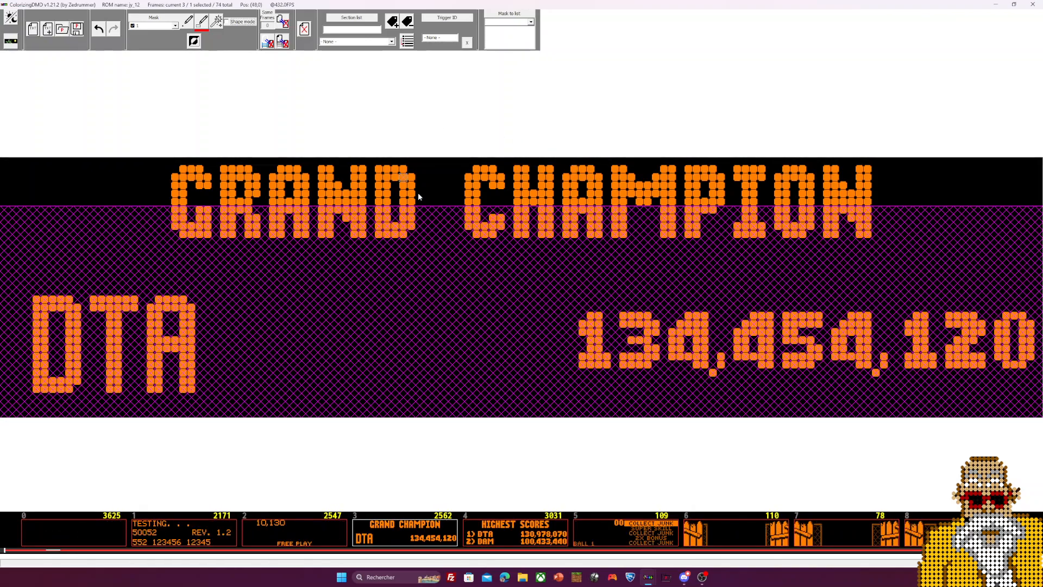
click(701, 577)
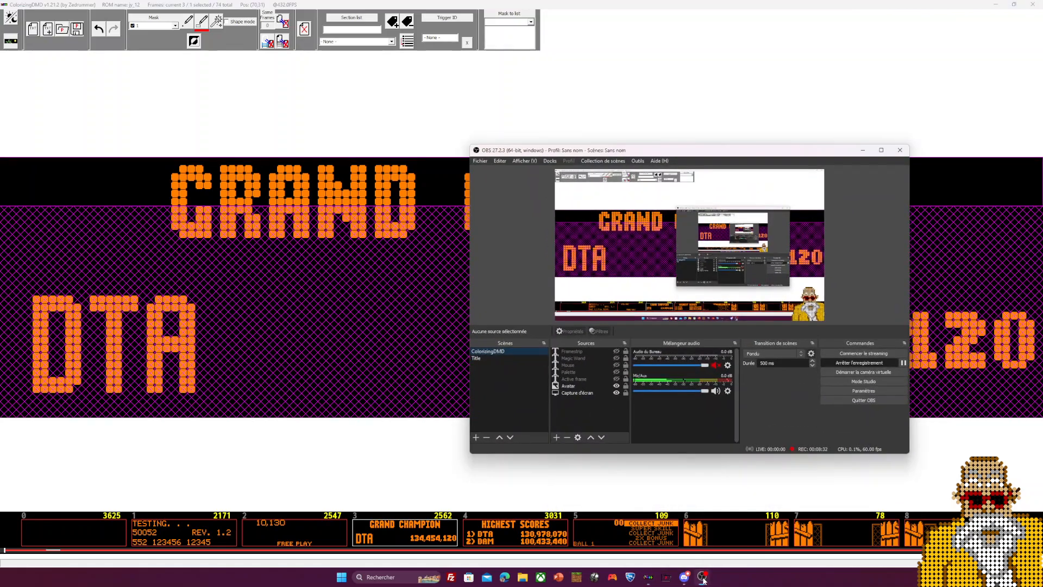
click(903, 363)
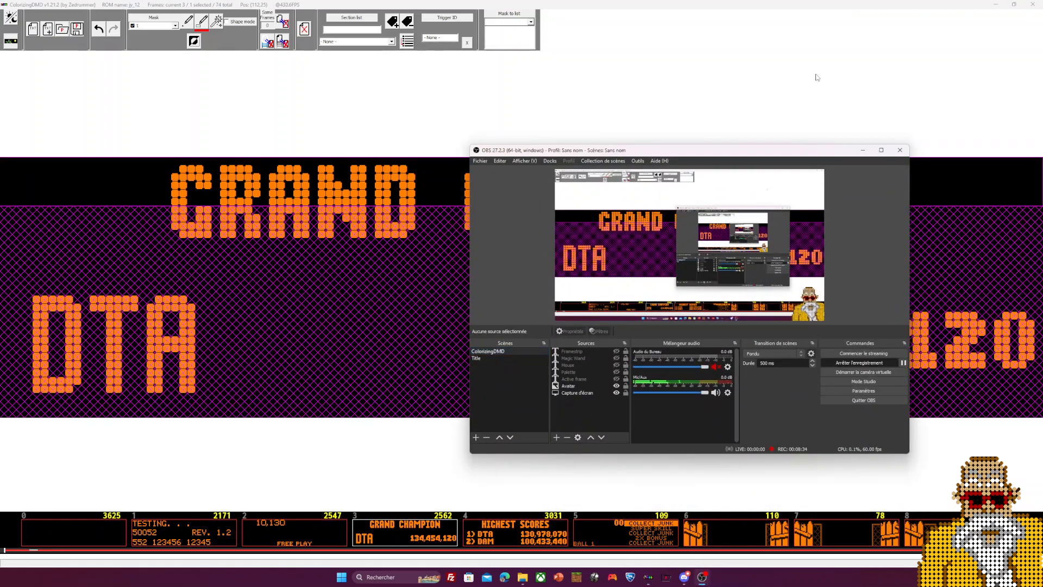
click(820, 78)
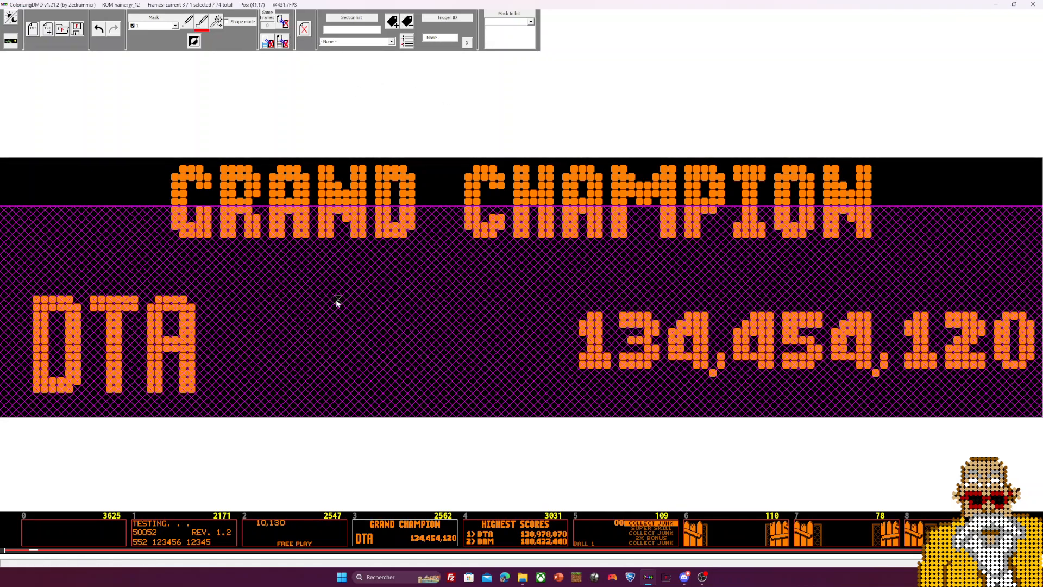
scroll(337, 302, down, 5)
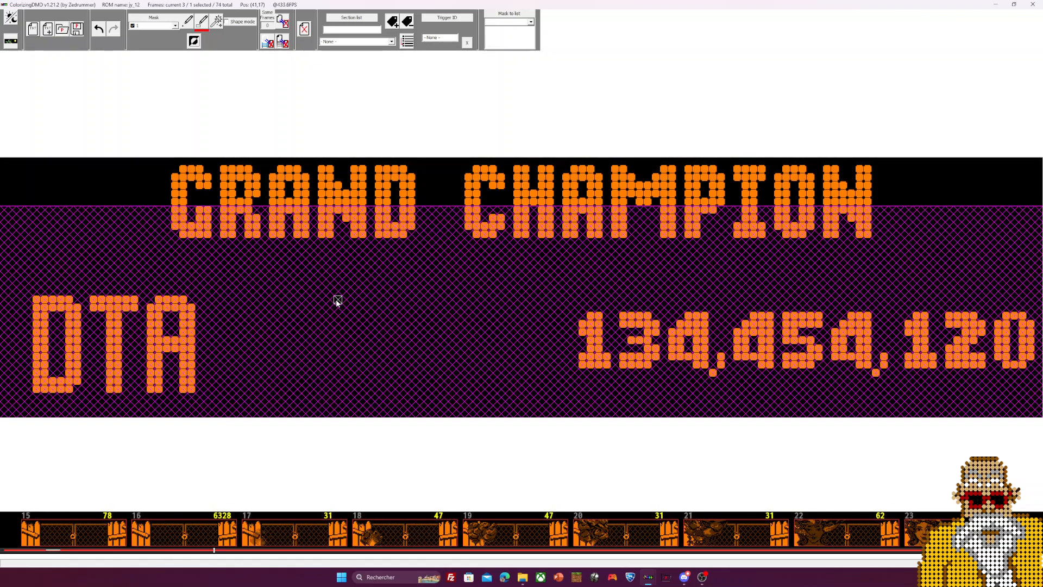
scroll(336, 301, up, 5)
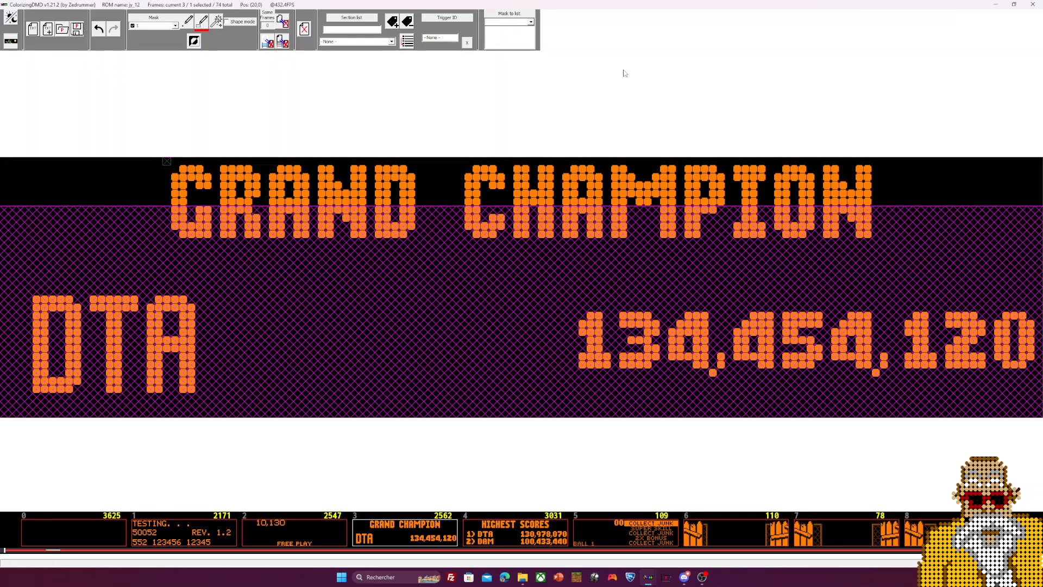
Exit ColorizingDMD, confirm the exit, and clear the remaining windows from the desktop
click(1032, 4)
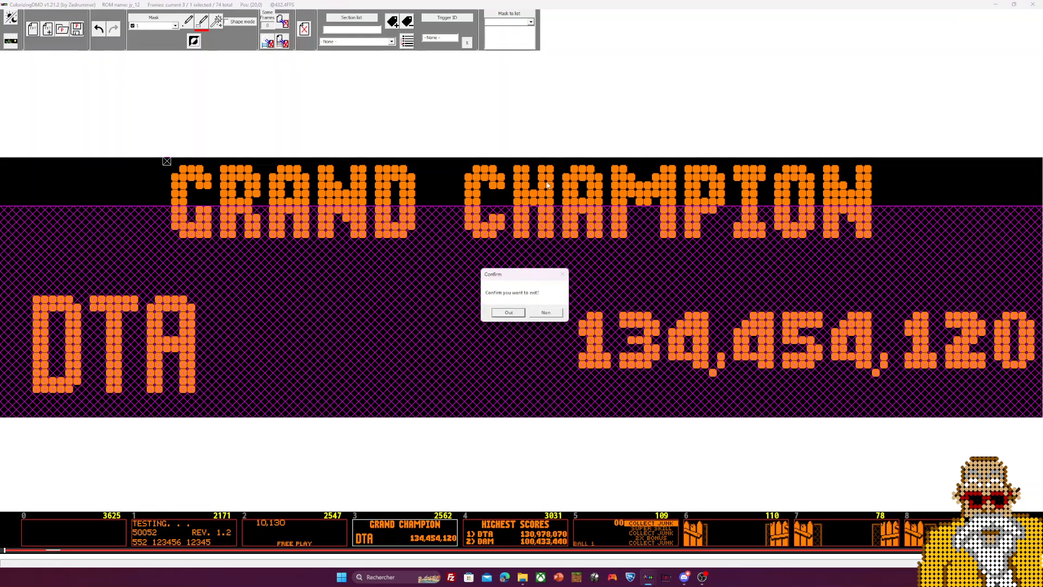
click(518, 316)
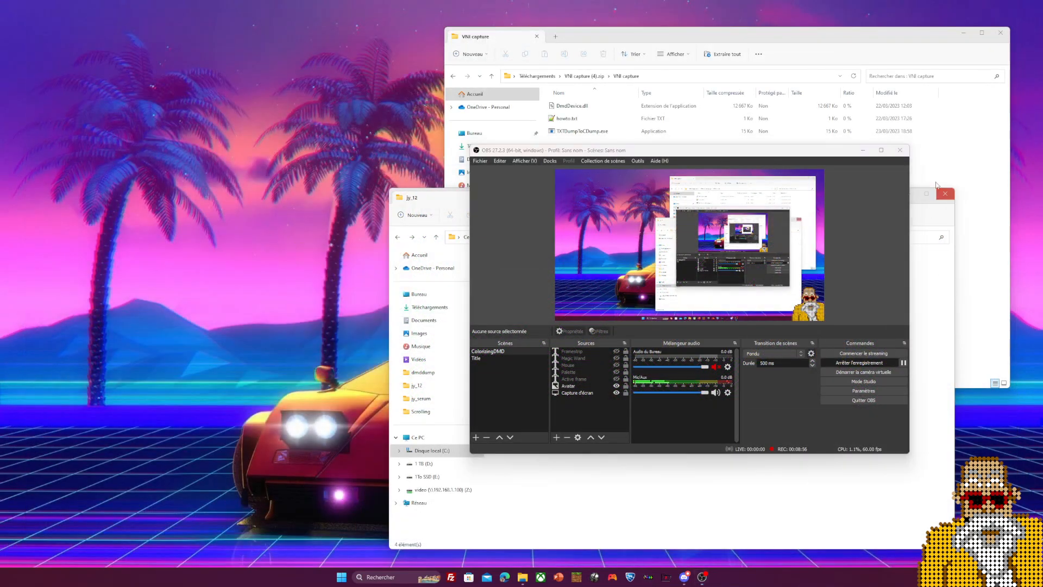
click(945, 194)
click(1000, 33)
click(862, 150)
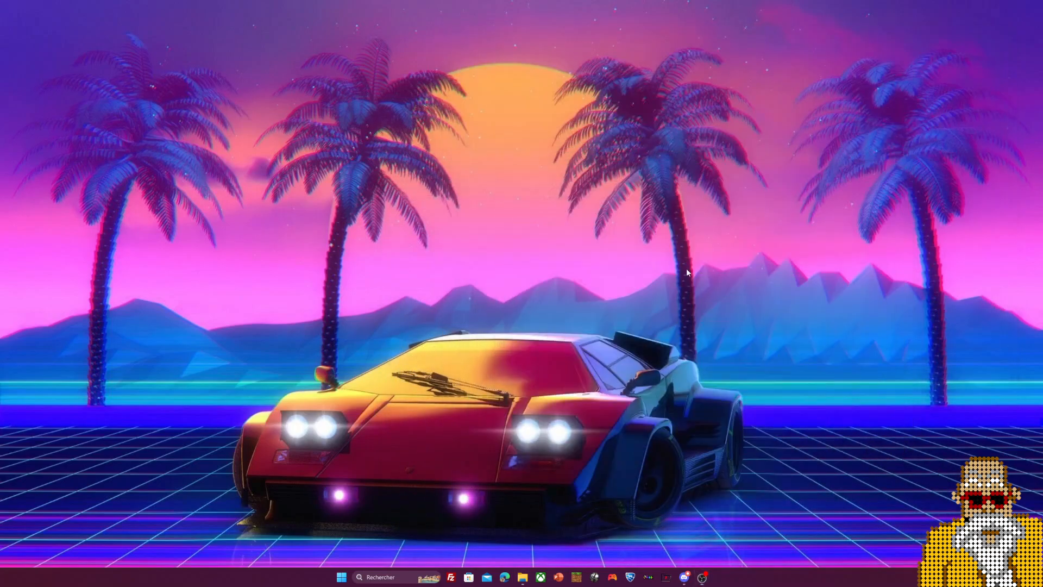
Switch to SortingCDump and open the Serum project jy_12.cROM from the desktop's Colorisation\jy_serum folder
mouse_move(523, 582)
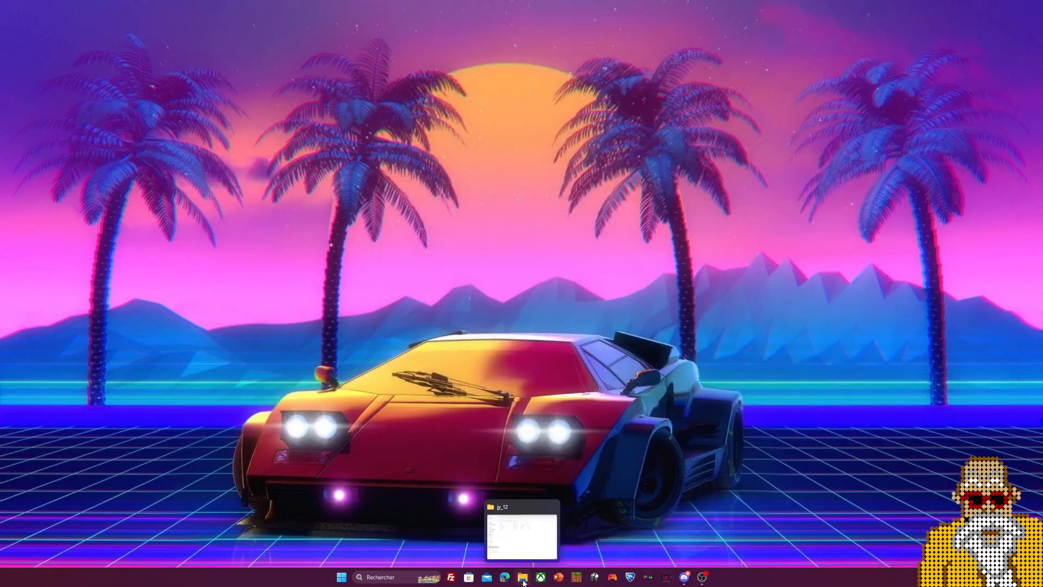
click(667, 578)
click(54, 66)
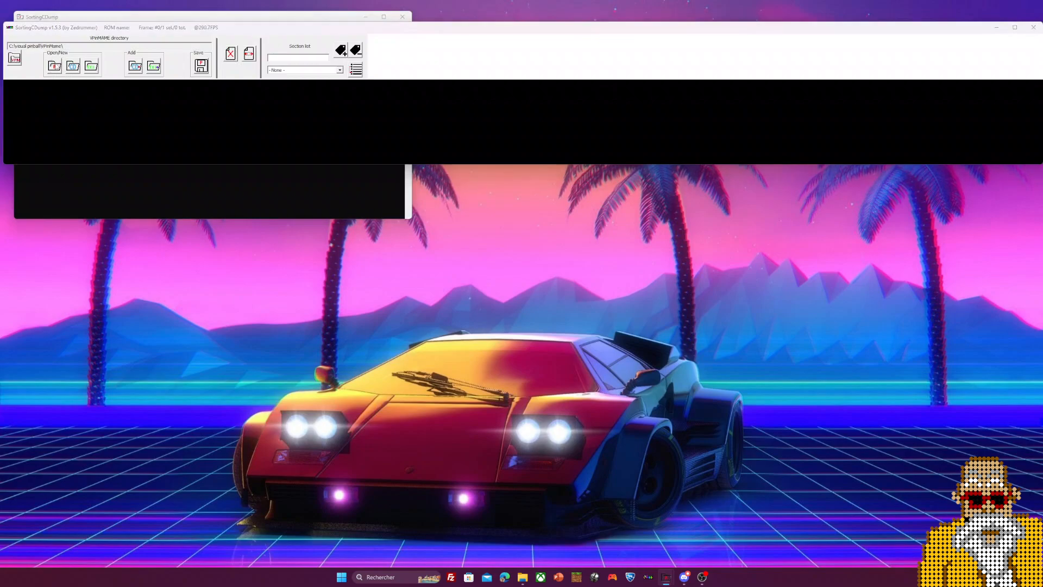
drag(295, 66, 317, 67)
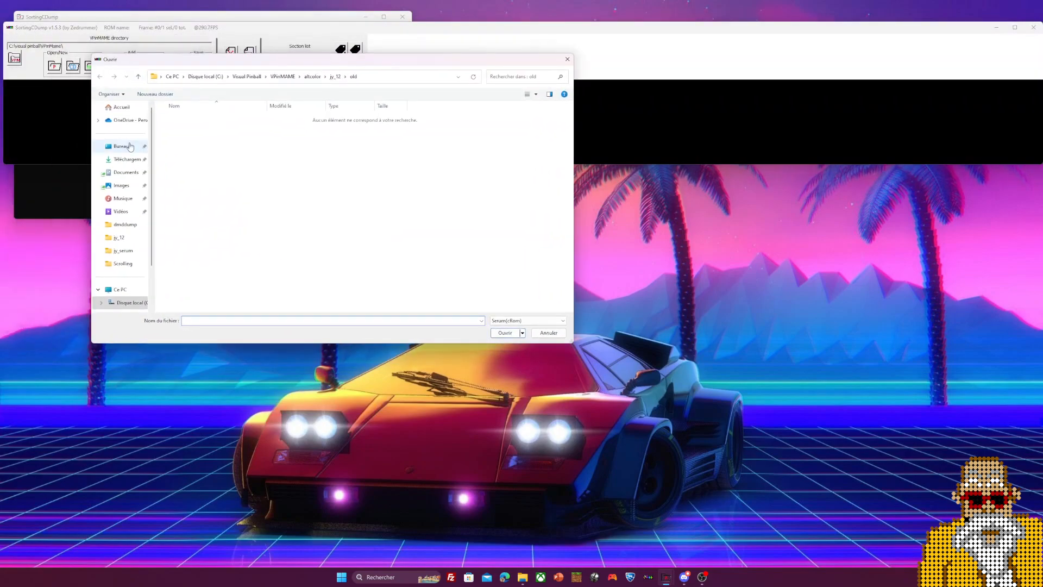
click(121, 146)
double_click(184, 118)
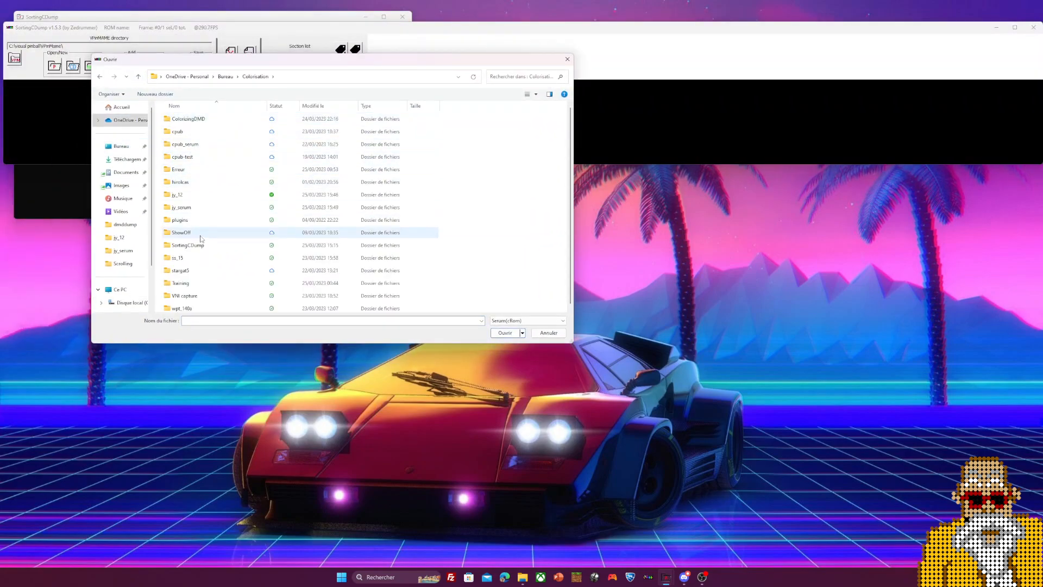
double_click(188, 207)
click(211, 132)
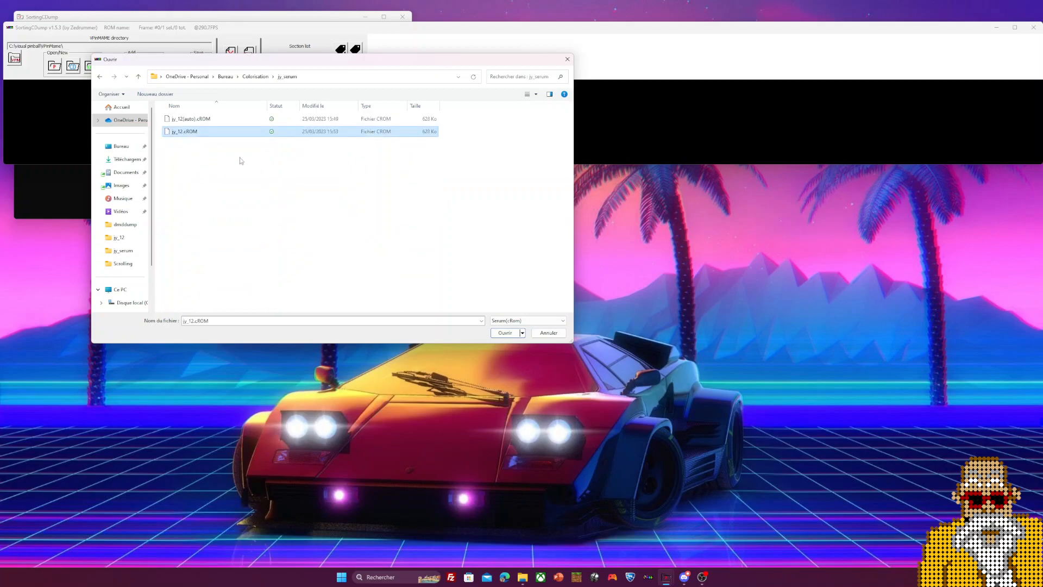
click(502, 333)
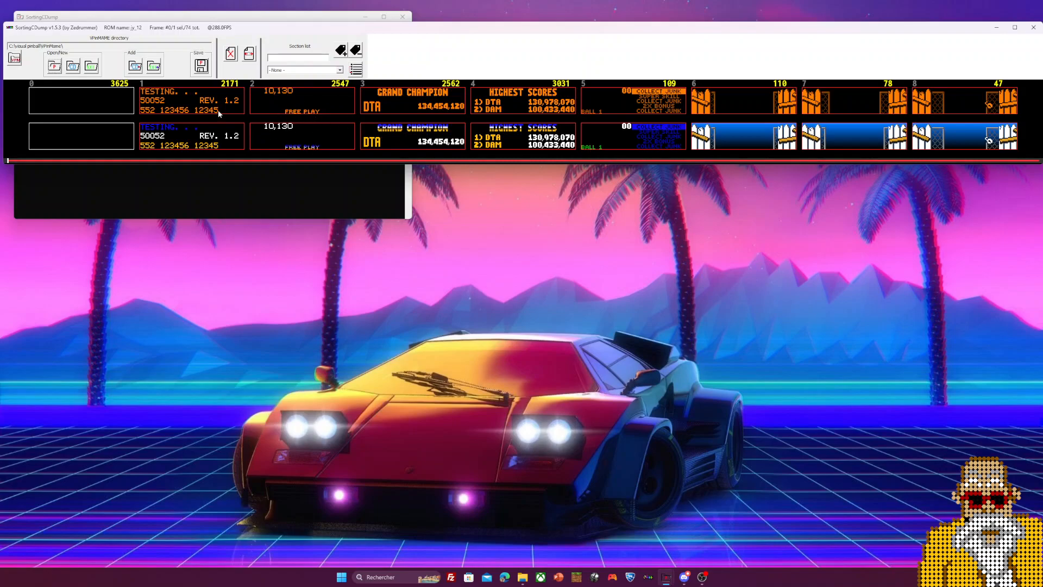
scroll(358, 122, down, 2)
scroll(358, 122, up, 2)
Add a cDump from the local C: drive, filtering out frames under 20 ms and new frames matching old ones with masks and shape mode
click(135, 68)
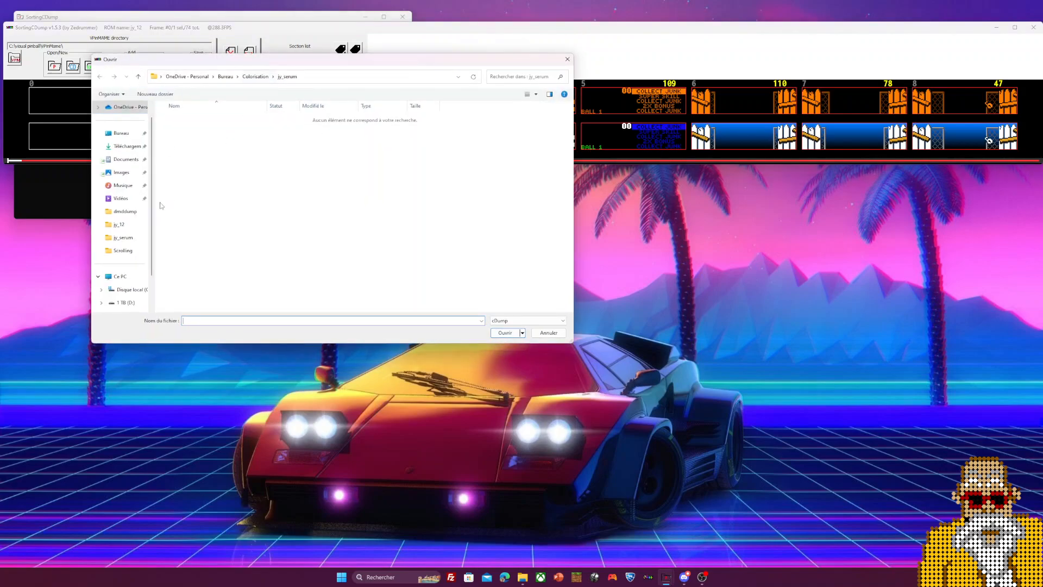
click(129, 290)
double_click(199, 296)
double_click(182, 181)
double_click(181, 119)
double_click(189, 186)
click(212, 132)
click(499, 332)
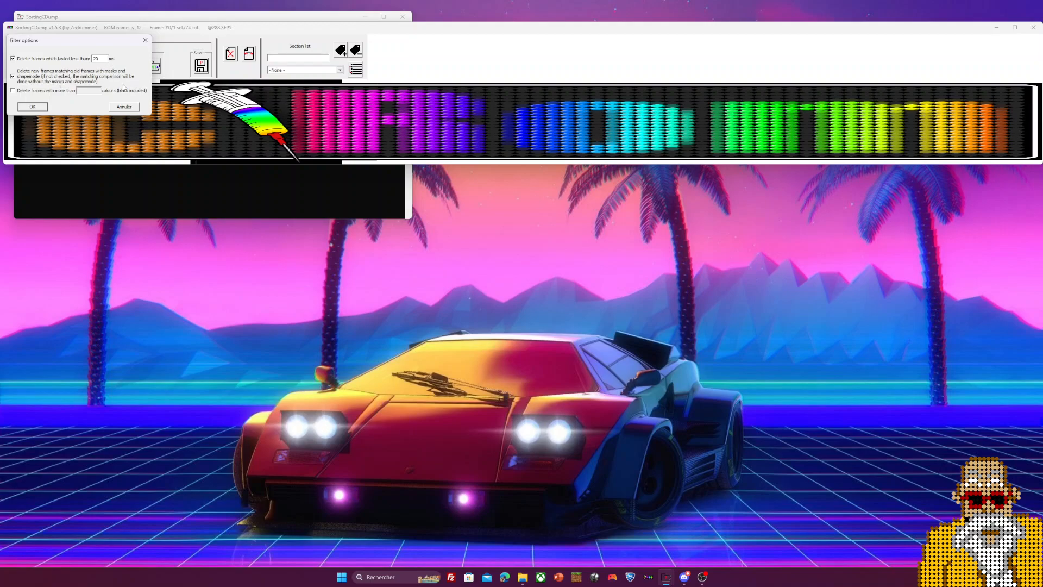
click(34, 109)
Look through the original and colorized frames of the combined jy_12 project, from the first frames to about frame 281
scroll(36, 113, down, 15)
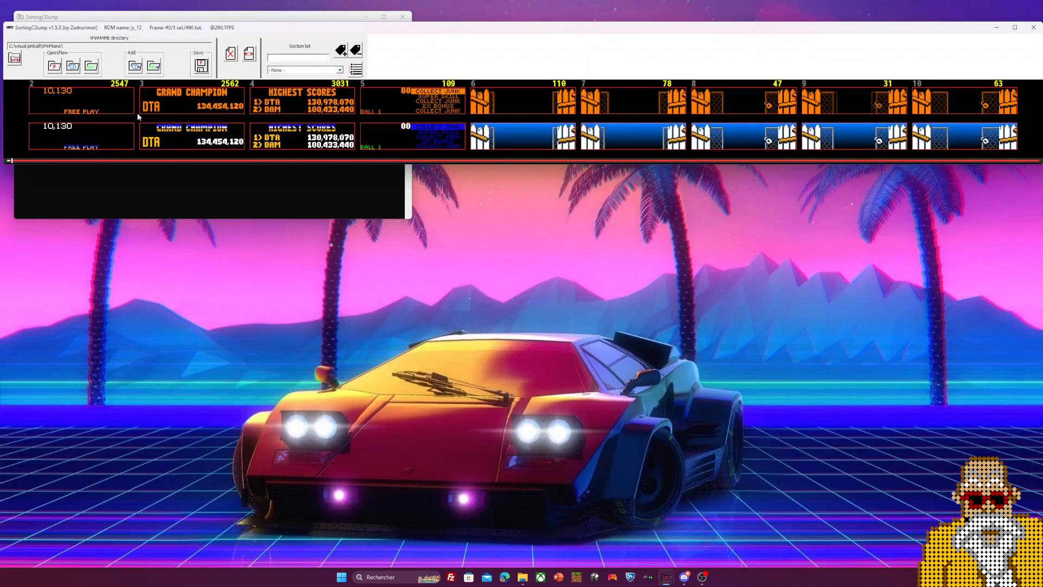
scroll(137, 117, down, 7)
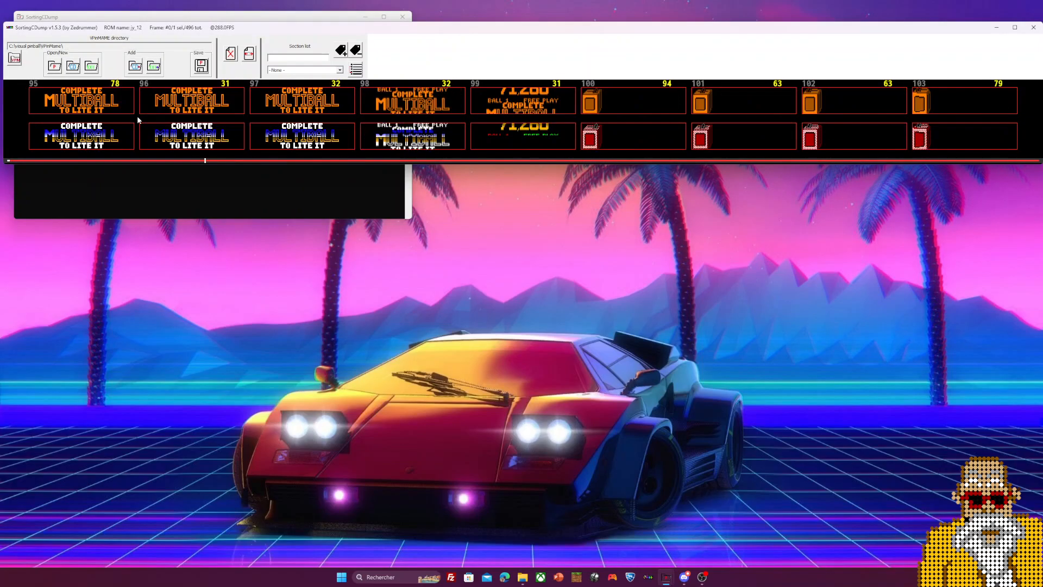
scroll(137, 116, down, 5)
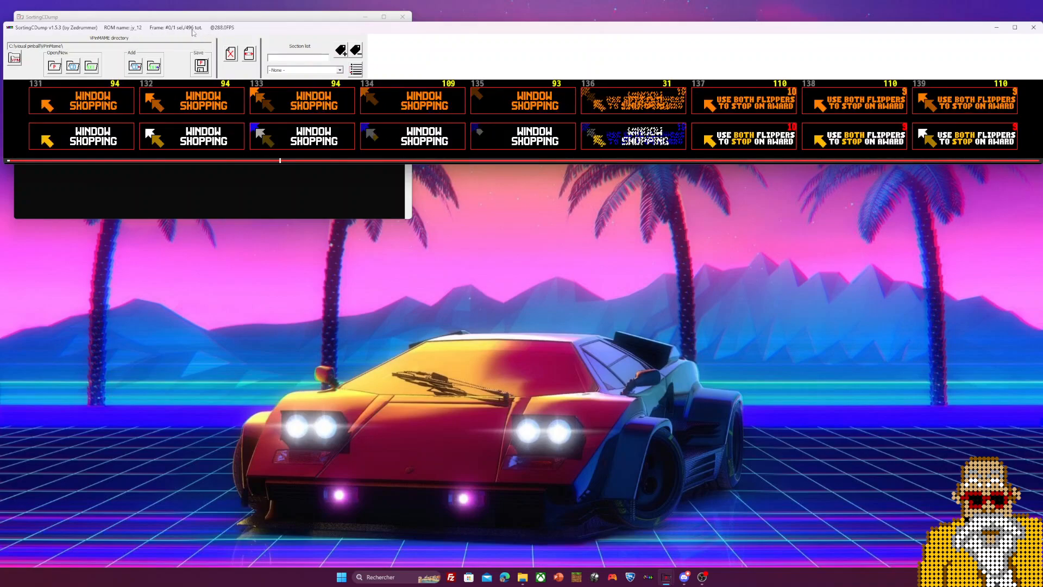
scroll(269, 116, down, 20)
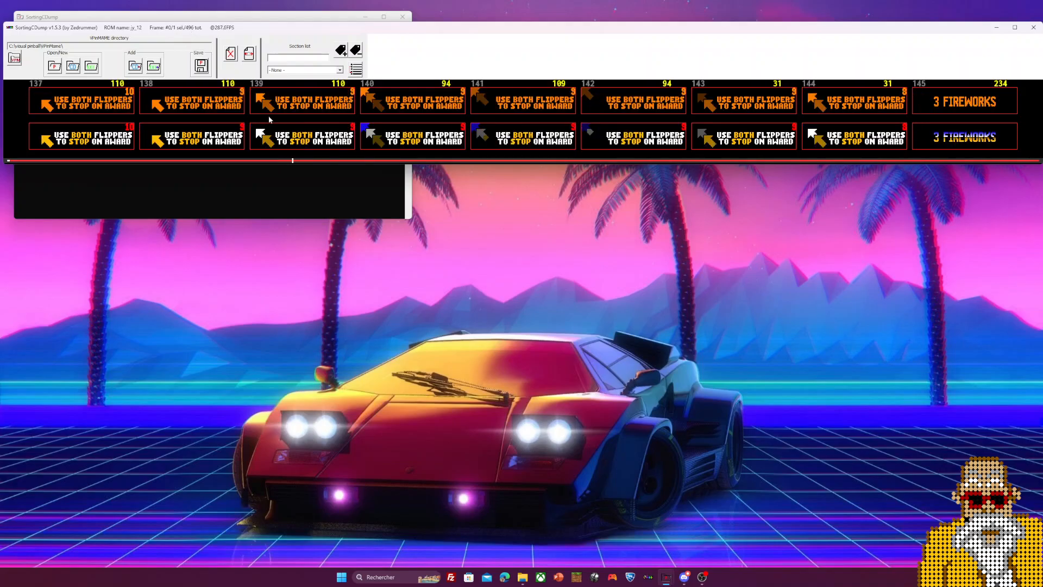
scroll(269, 117, down, 20)
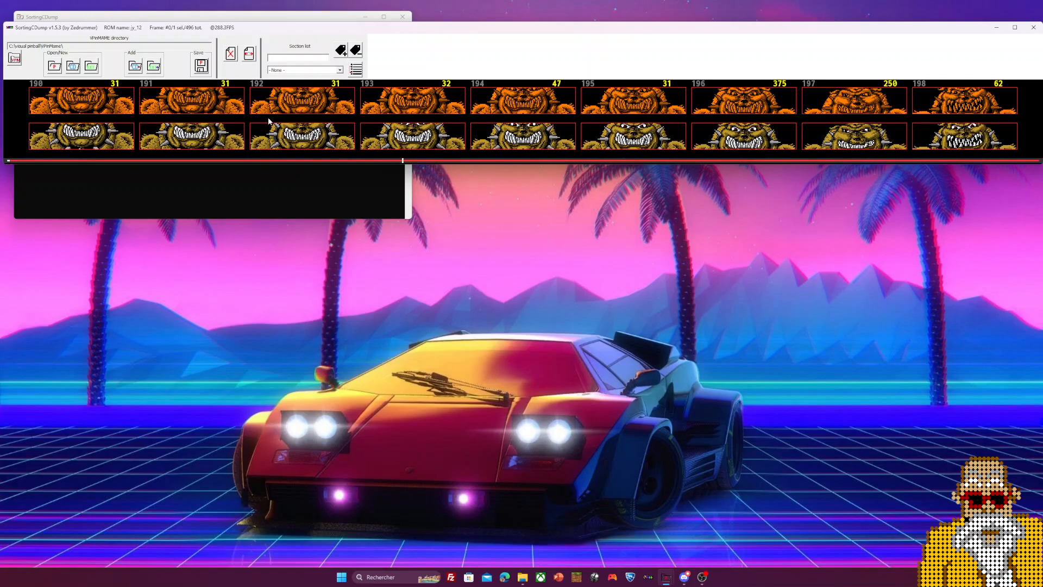
scroll(268, 120, down, 20)
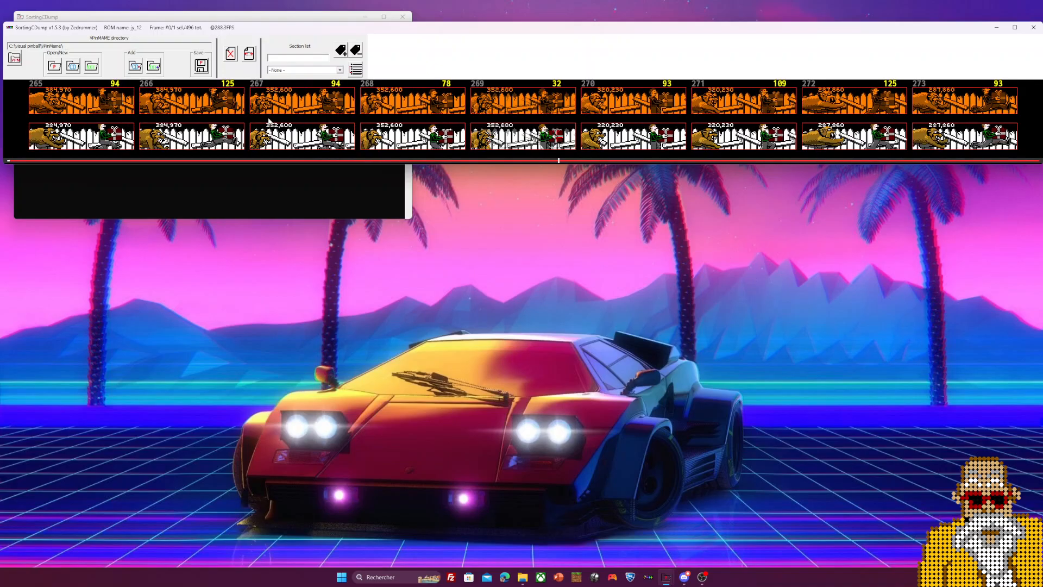
scroll(370, 142, down, 8)
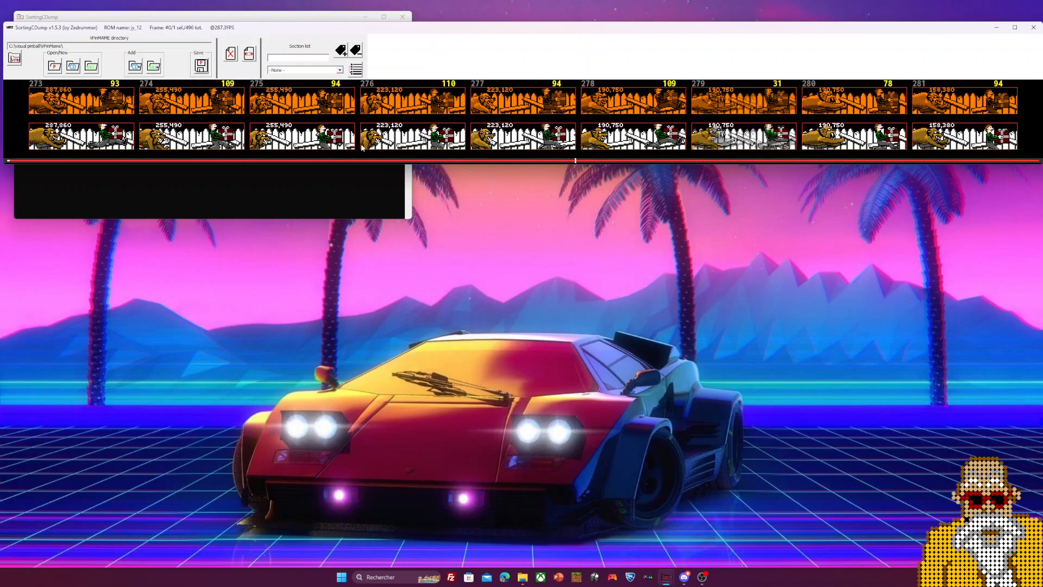
Examine the original and colorized frames of the combined jy_12 project from frame 276 to about frame 457, including frames 340 and 345
click(394, 146)
scroll(510, 147, down, 12)
scroll(365, 134, down, 20)
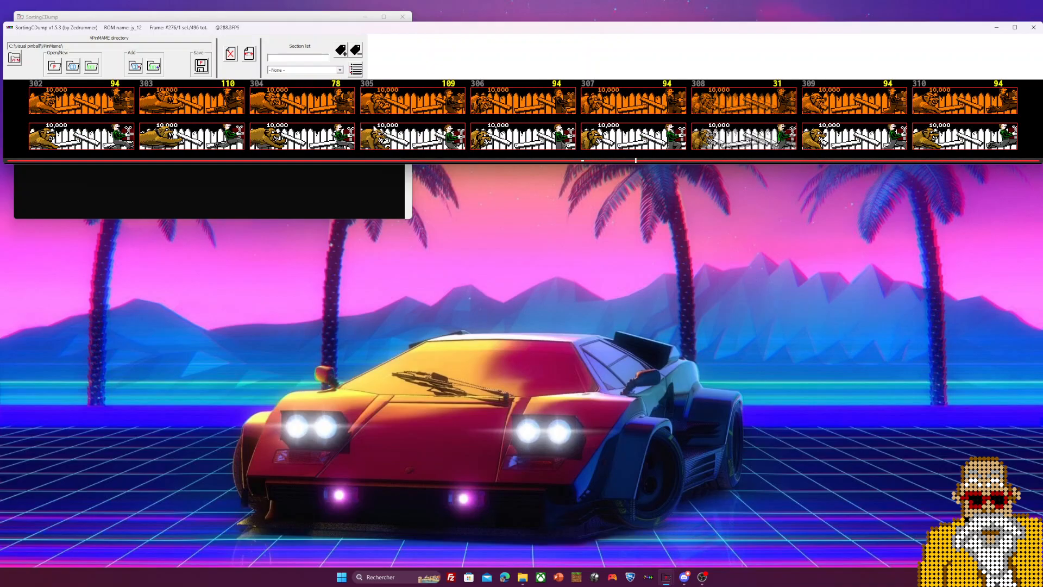
scroll(365, 135, down, 18)
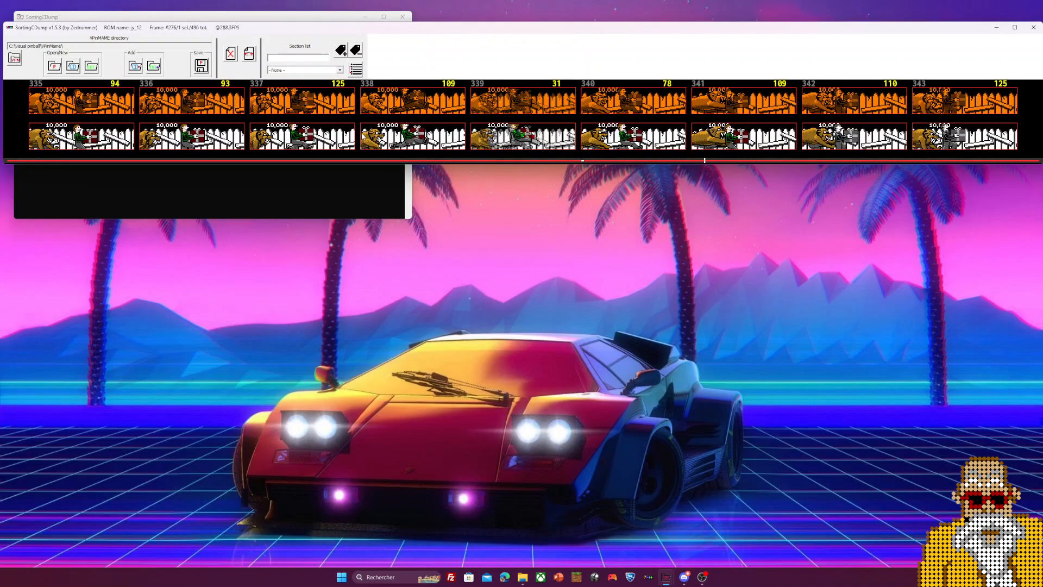
scroll(336, 145, down, 12)
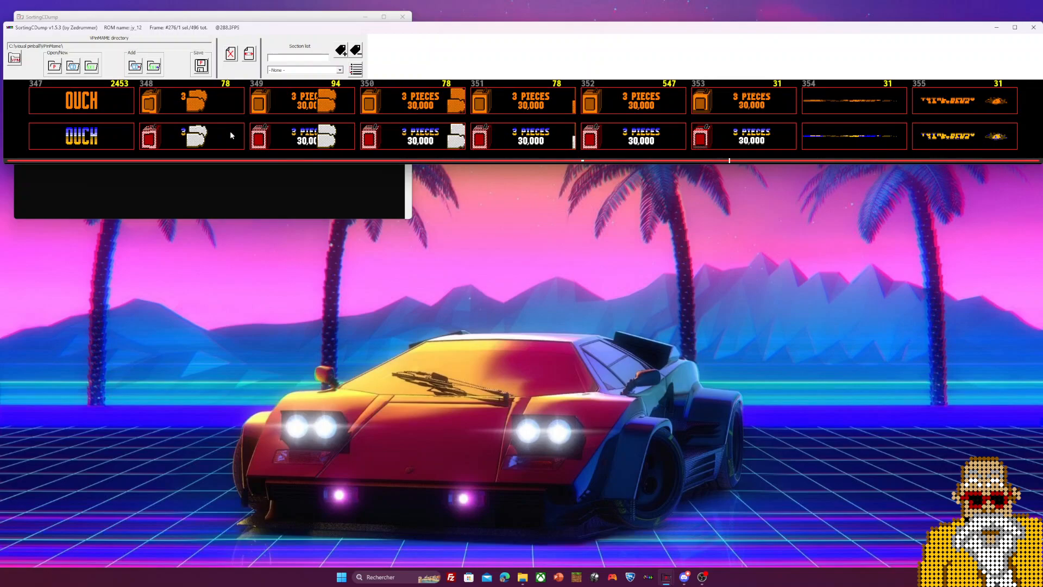
scroll(237, 133, up, 3)
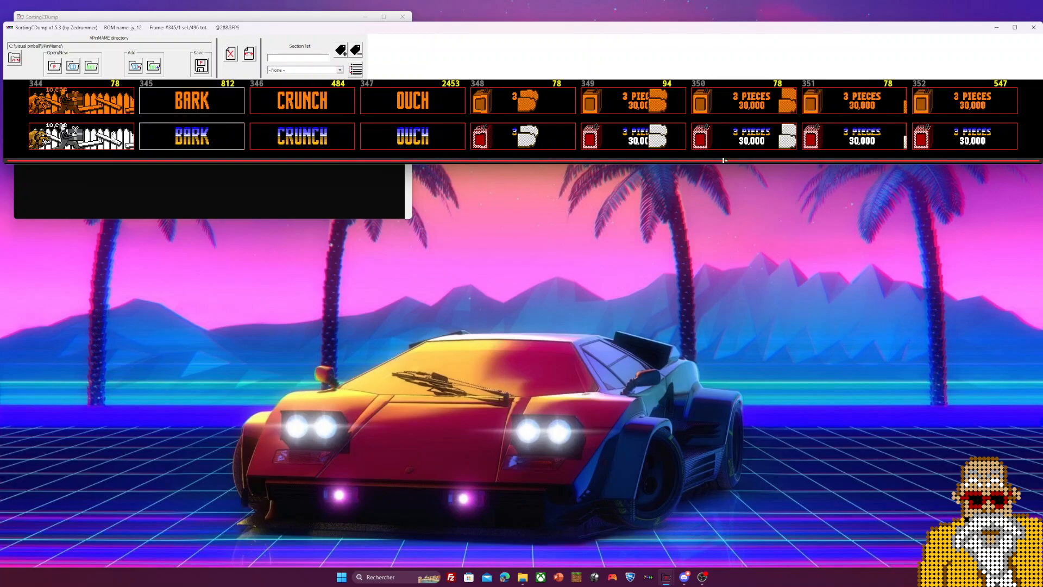
click(81, 101)
scroll(522, 116, up, 6)
click(302, 101)
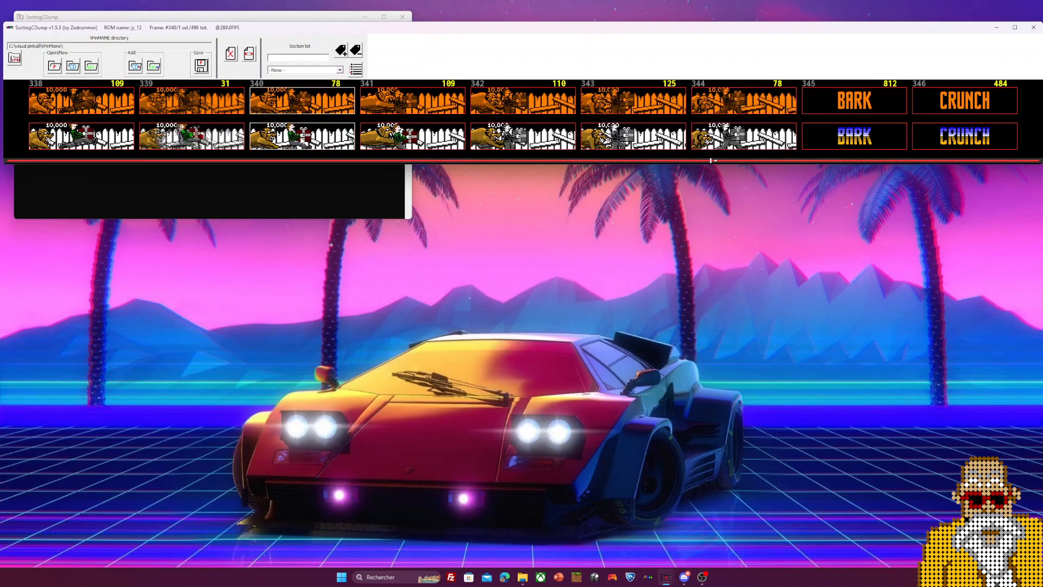
scroll(521, 115, down, 3)
scroll(315, 133, down, 2)
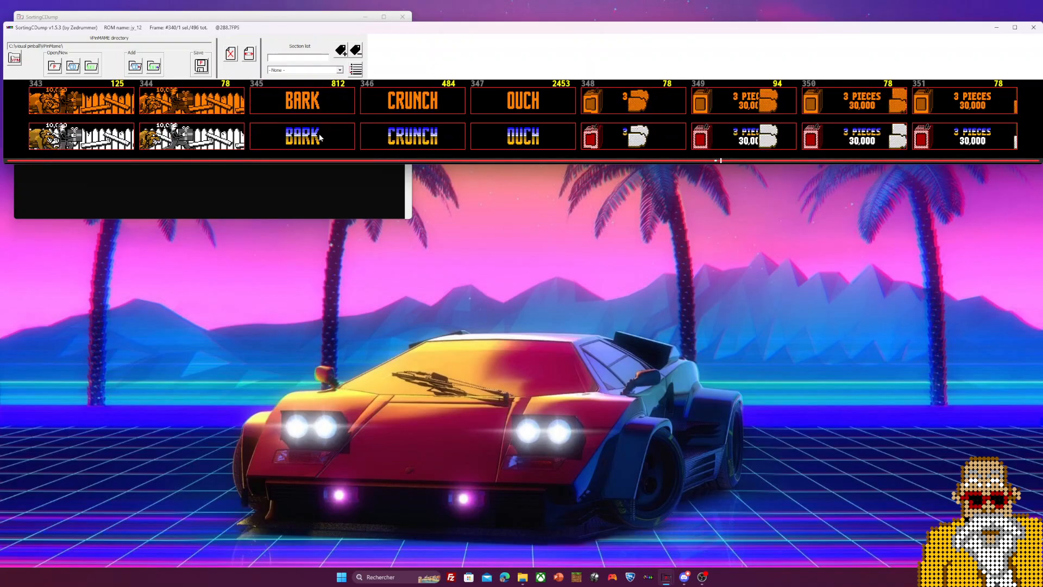
scroll(344, 139, down, 2)
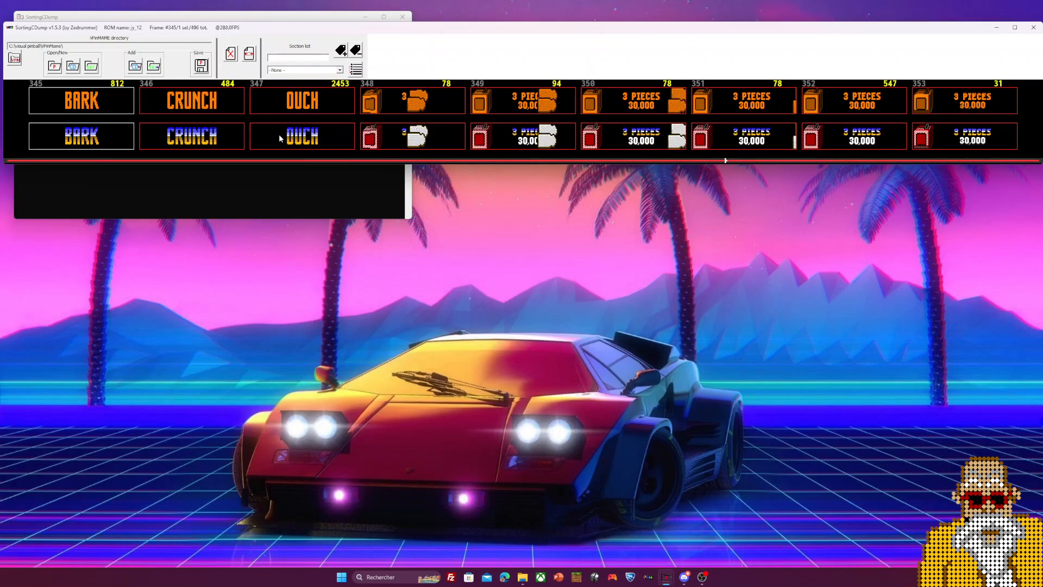
scroll(397, 136, down, 20)
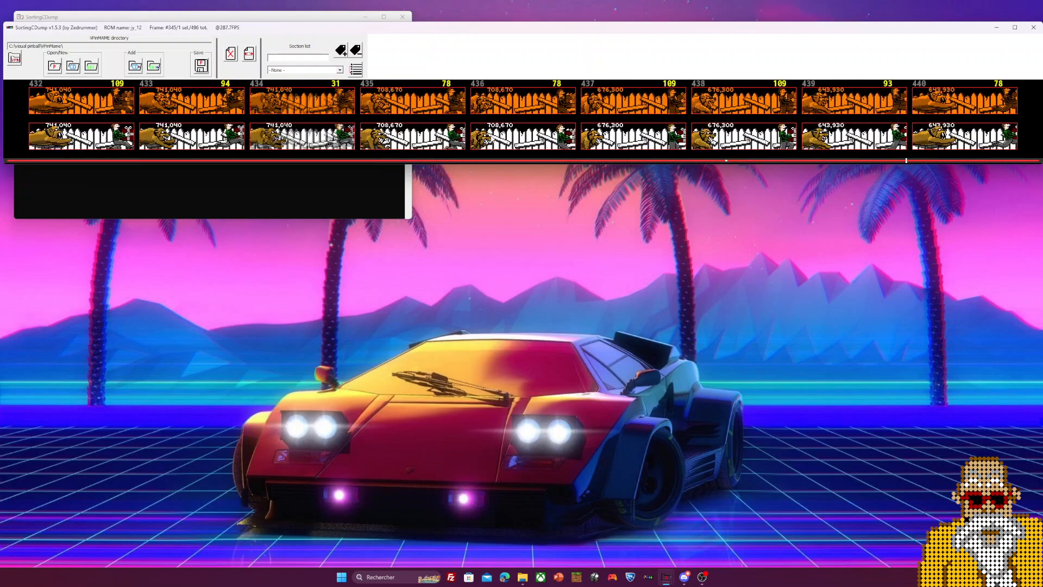
Save the combined project into the Colorisation\jy_serum folder and exit SortingCDump
click(207, 67)
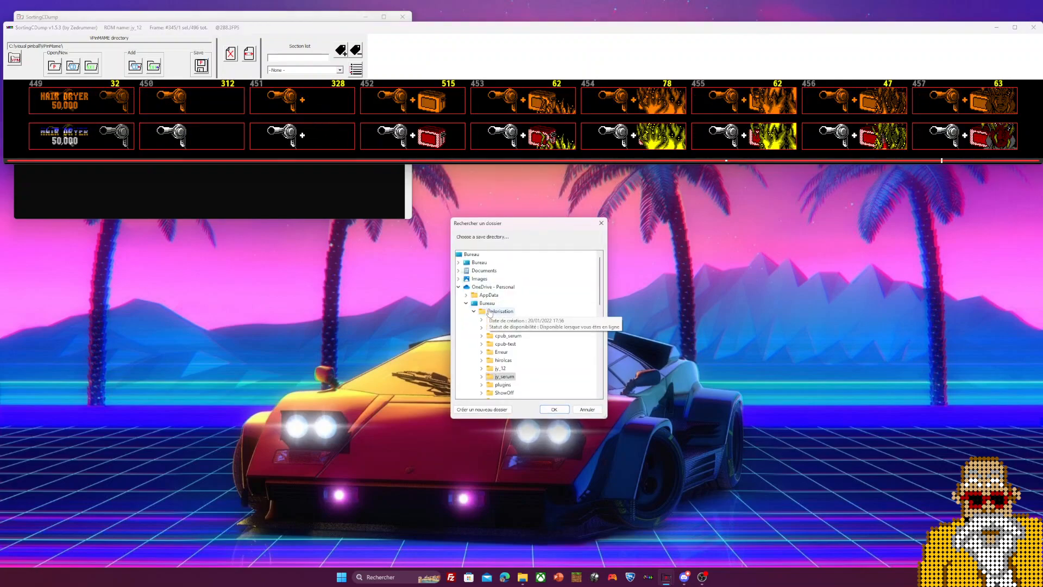
click(552, 409)
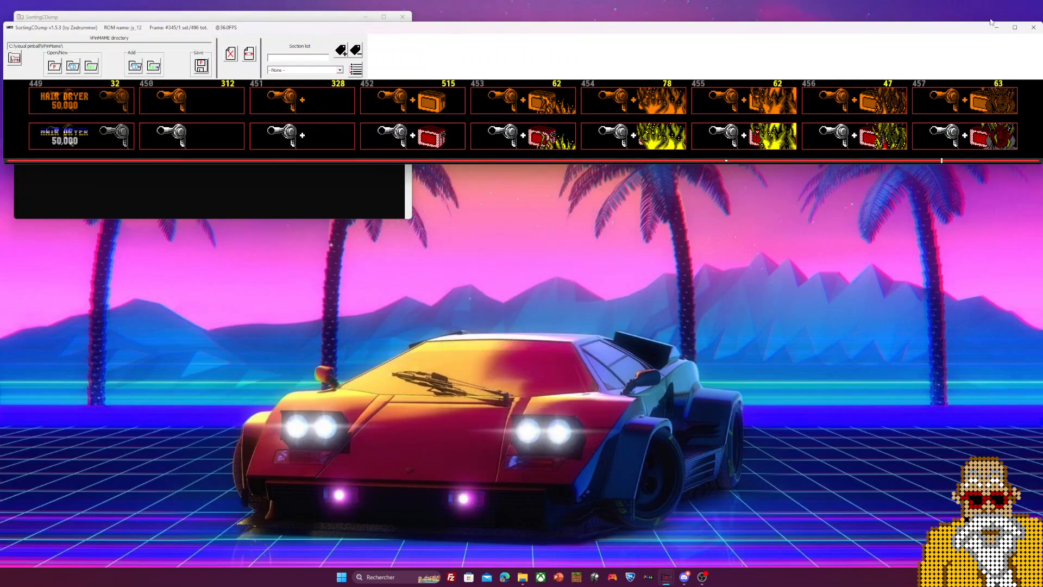
click(1032, 27)
click(509, 313)
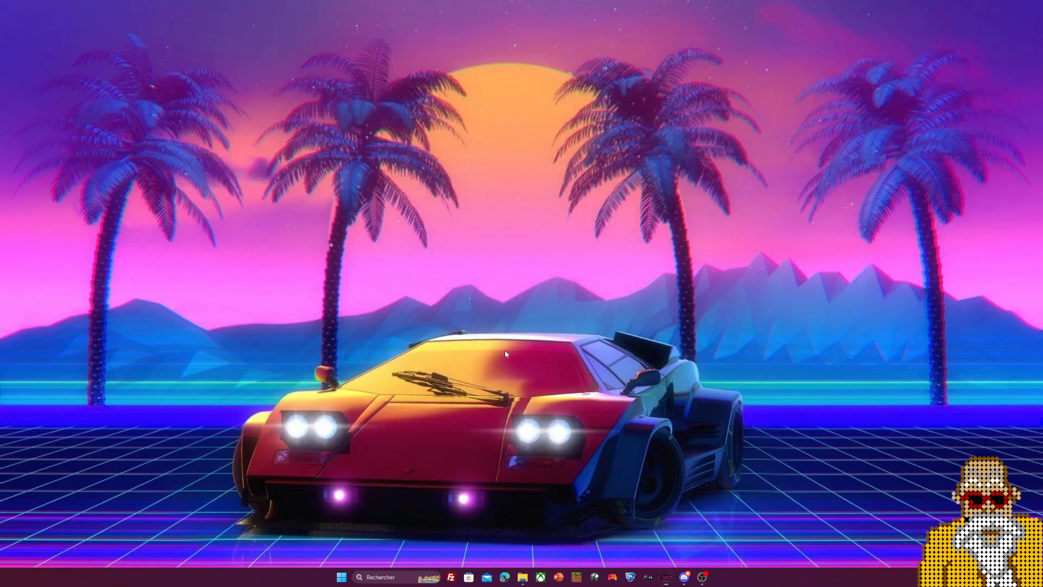
Launch ColorizingDMD in a maximized window and open the jy_12 Serum project
click(649, 577)
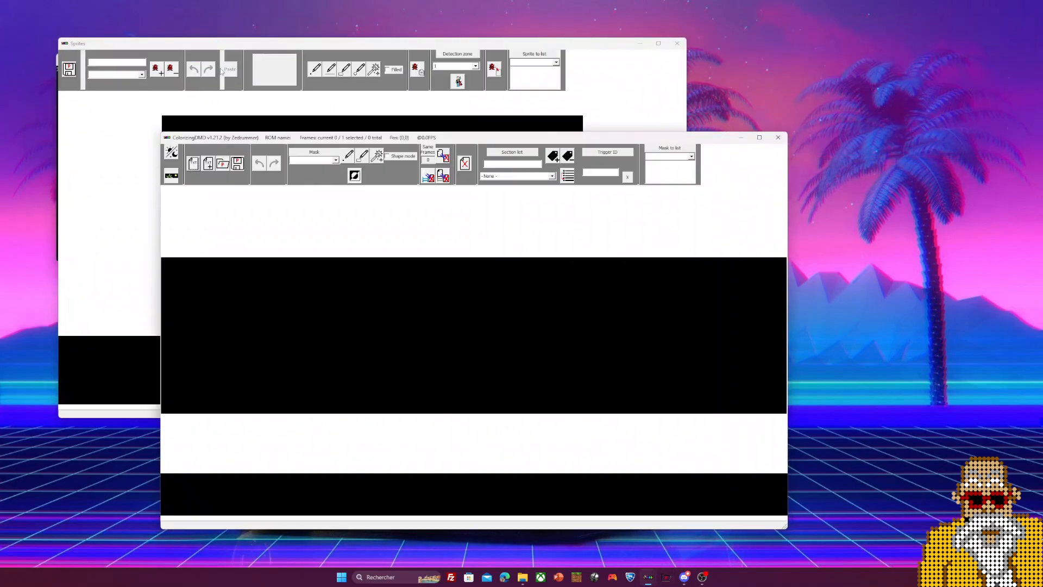
drag(268, 138, 215, 77)
double_click(214, 78)
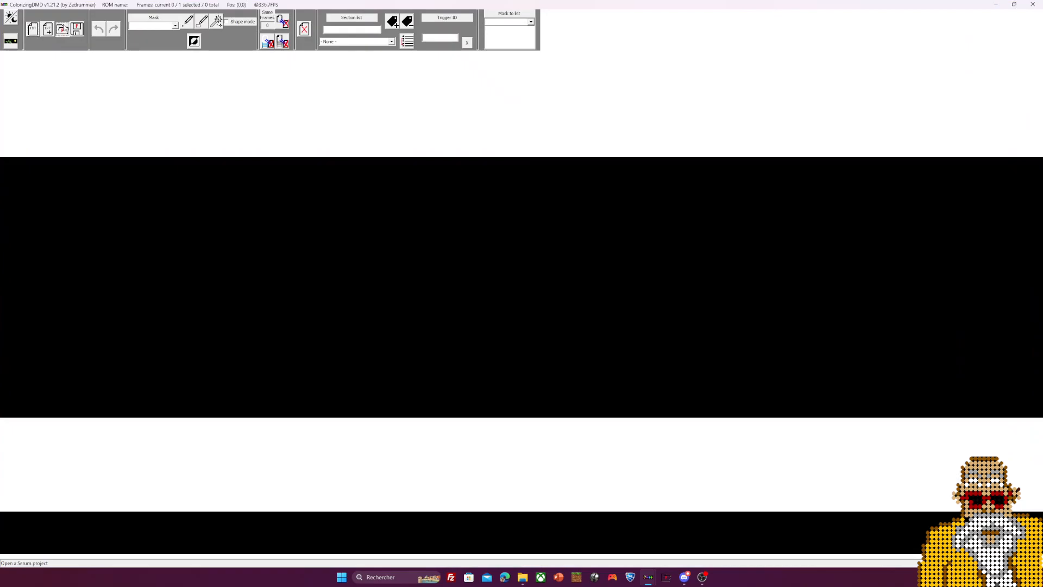
click(62, 29)
click(102, 92)
click(409, 291)
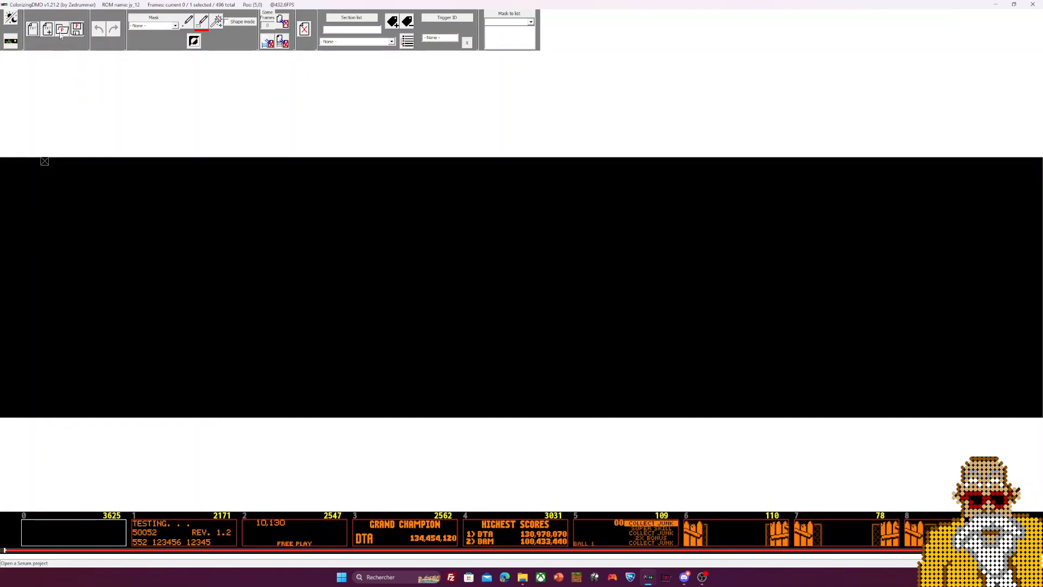
Switch to Colorization mode from the TESTING frame and look through the colorized frames up to about frame 78
click(184, 531)
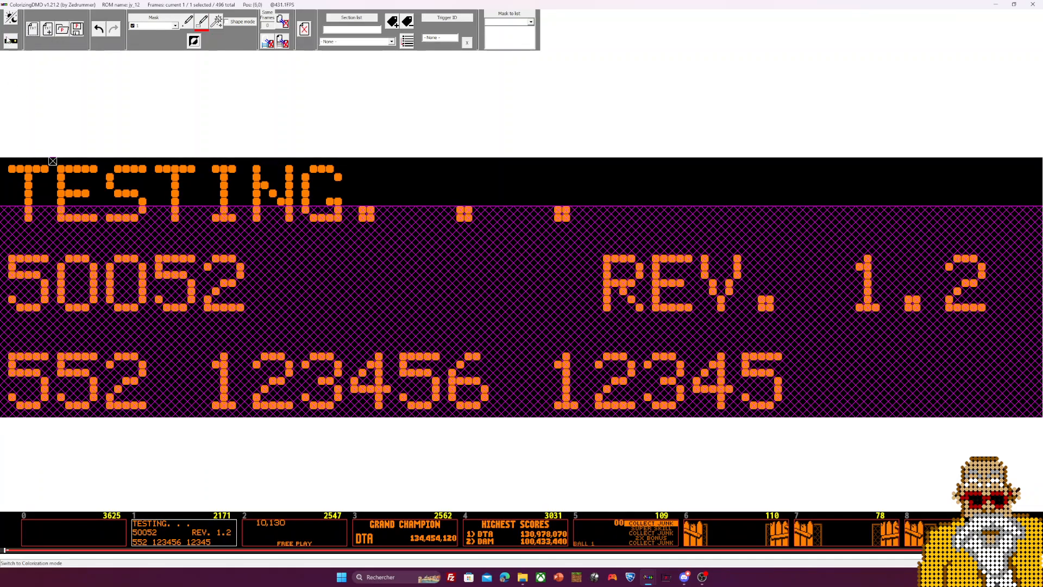
click(10, 41)
scroll(341, 535, down, 10)
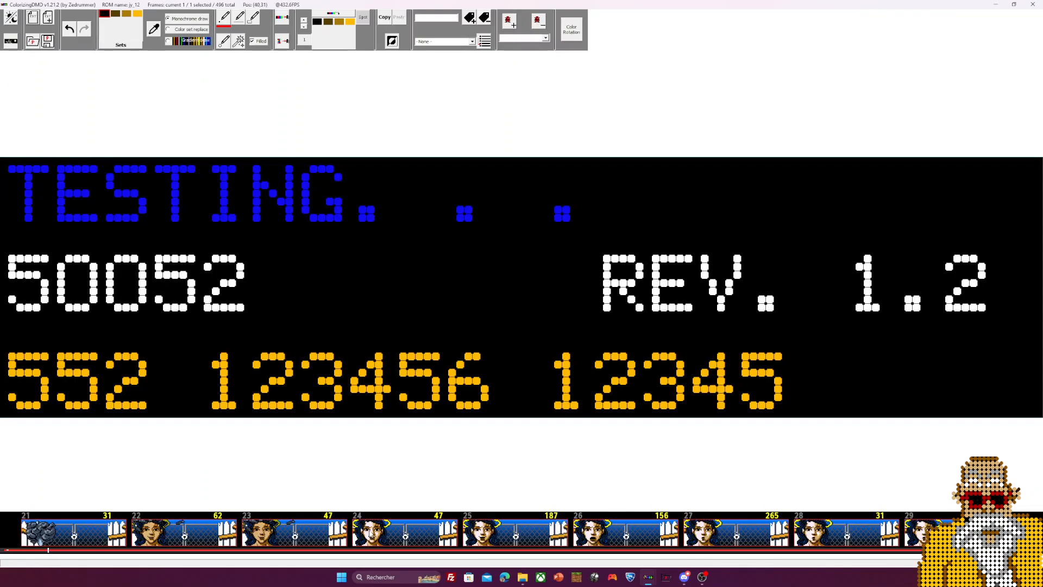
scroll(368, 536, up, 5)
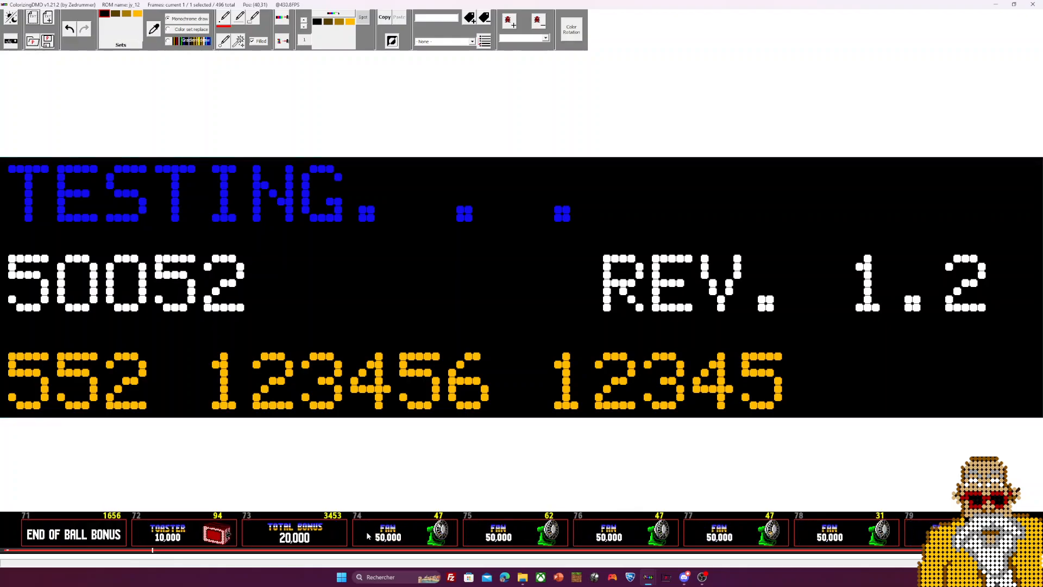
scroll(367, 536, down, 2)
scroll(364, 536, up, 3)
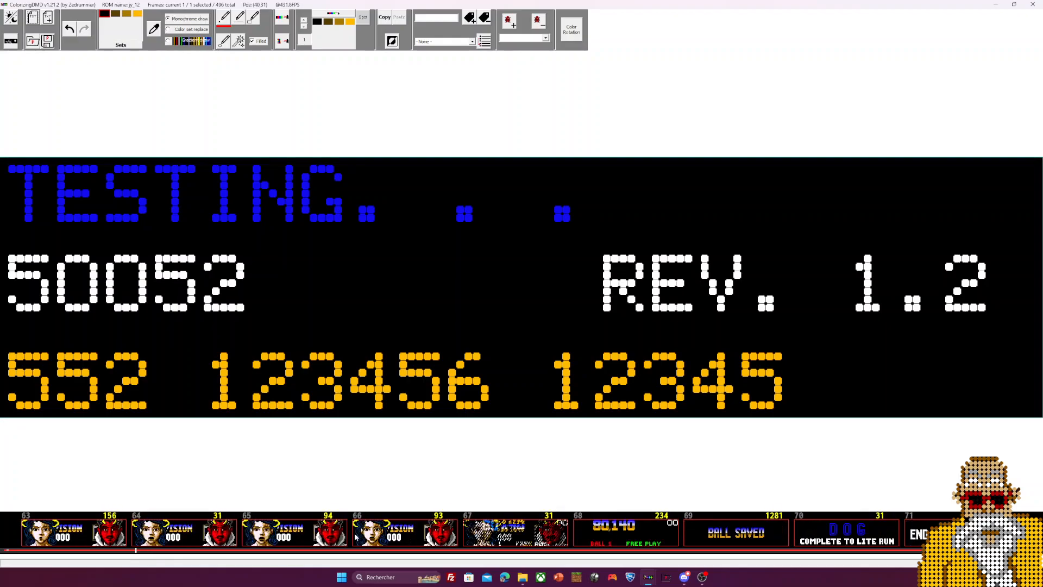
scroll(357, 537, down, 1)
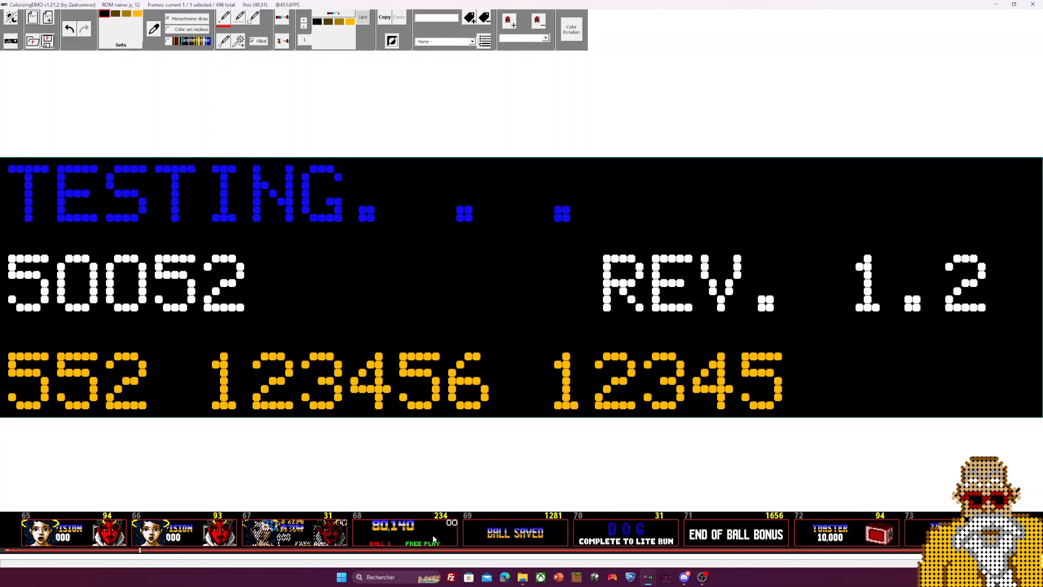
scroll(424, 539, up, 3)
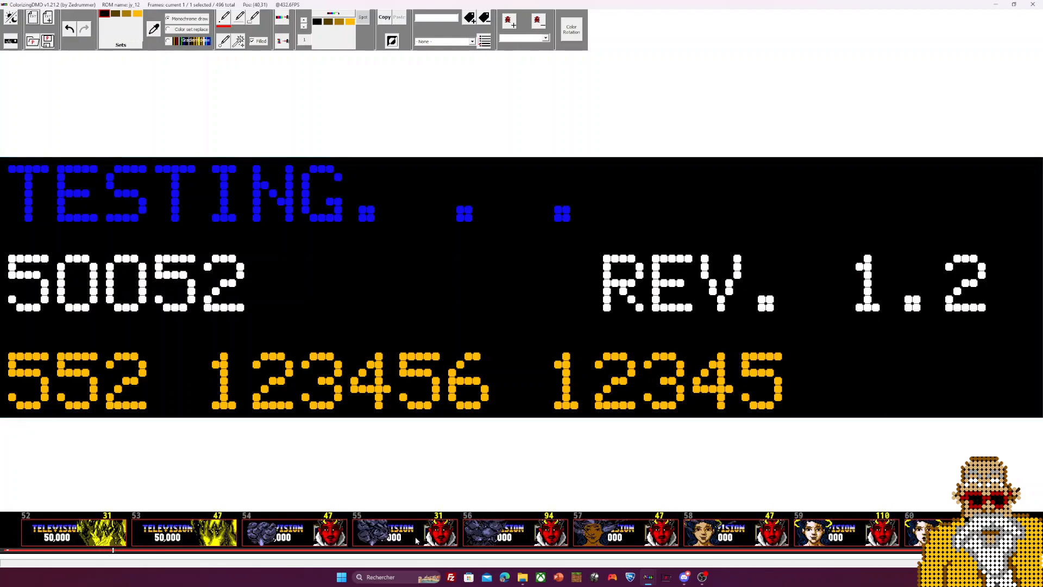
scroll(416, 540, down, 3)
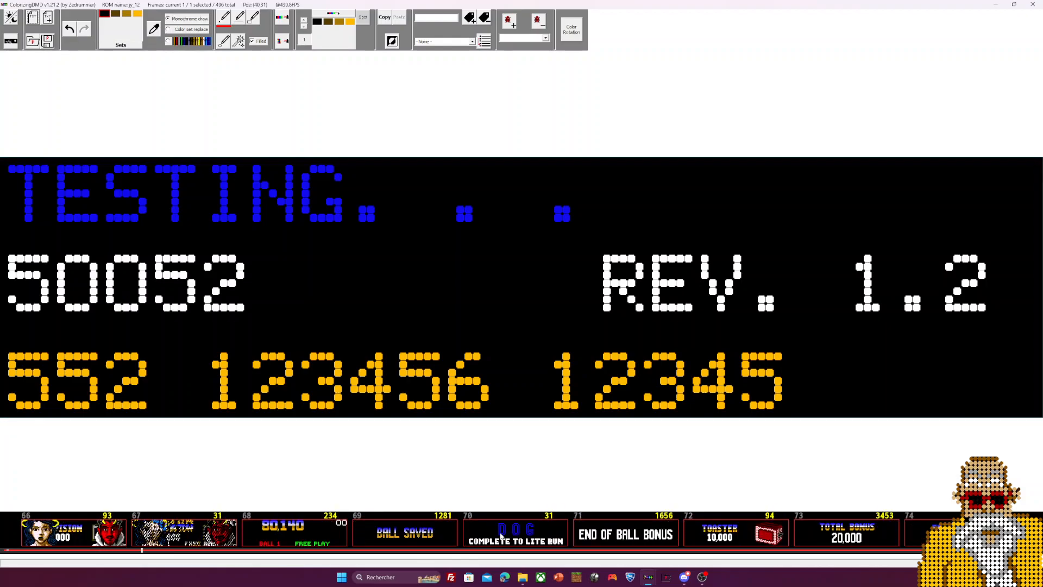
scroll(369, 547, down, 3)
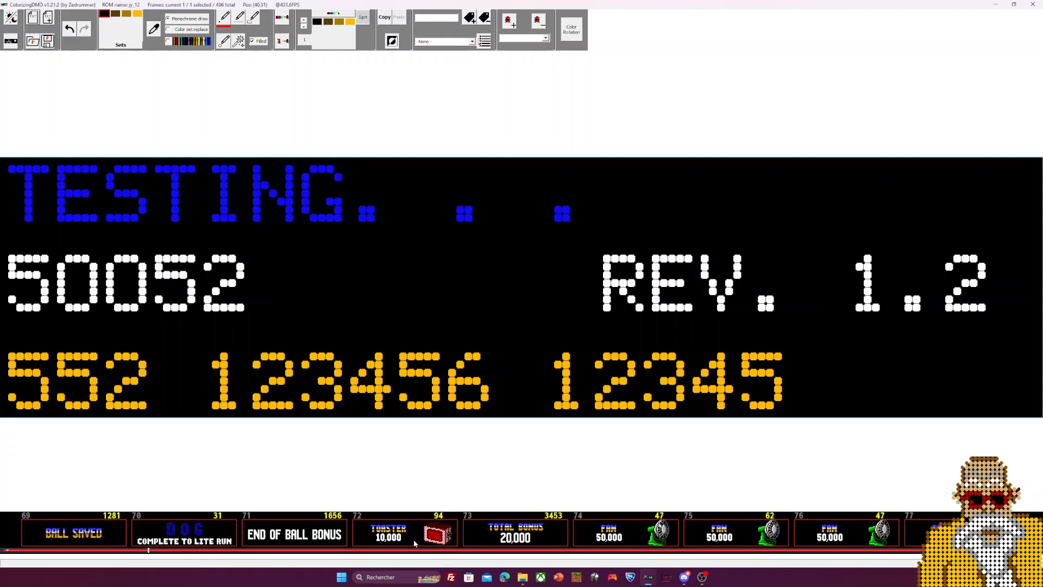
scroll(415, 543, up, 2)
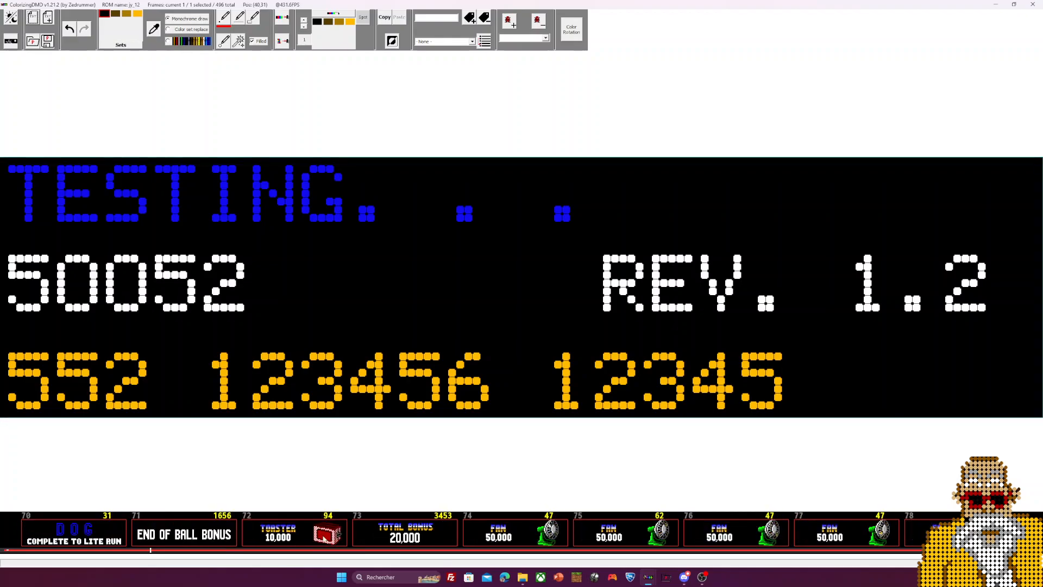
Display the TOTAL BONUS frame 73 and the first FAN frame 74, and compare them with the neighbouring frames
click(387, 540)
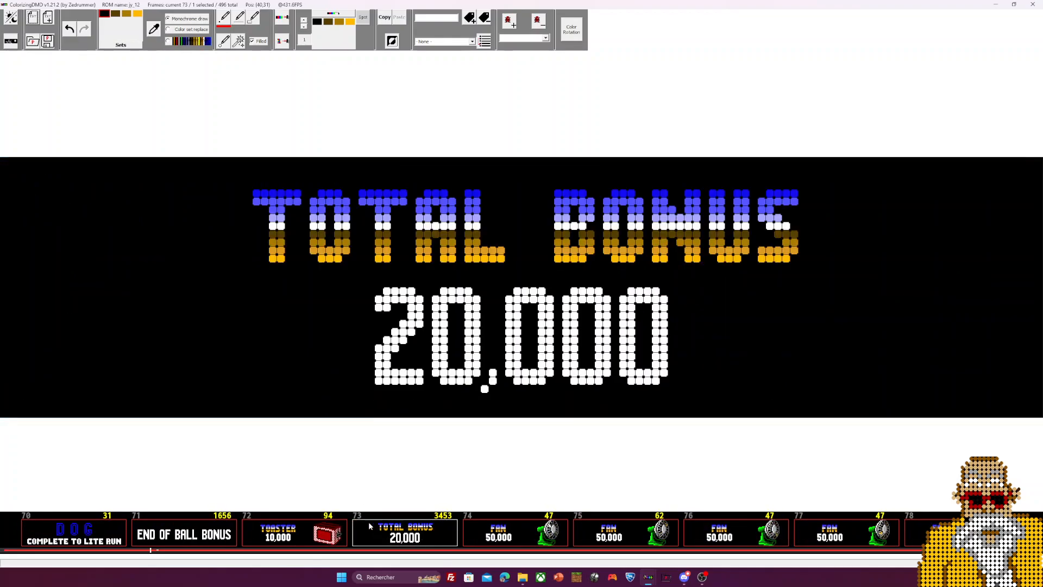
click(509, 538)
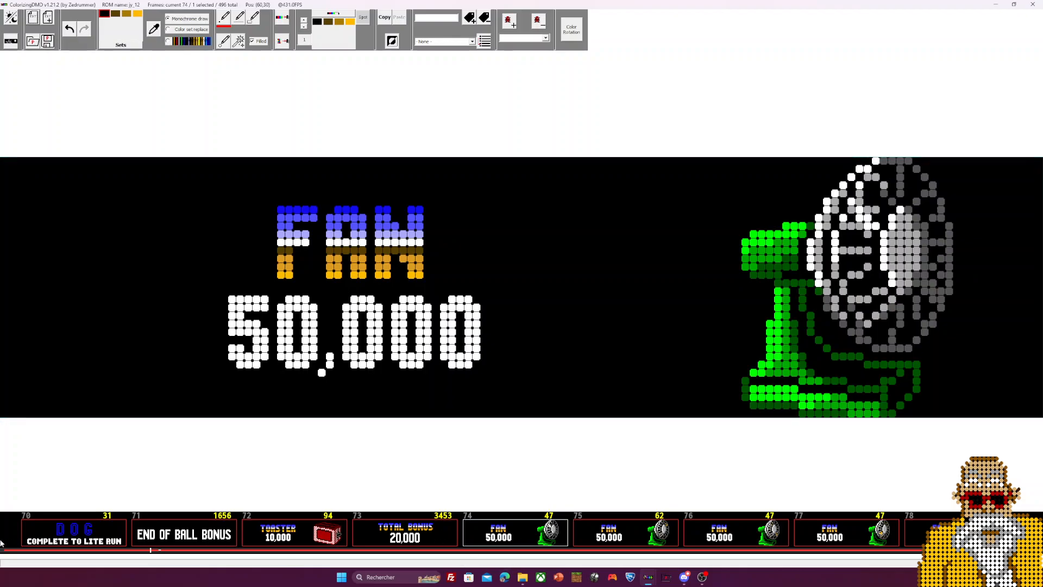
scroll(352, 545, up, 2)
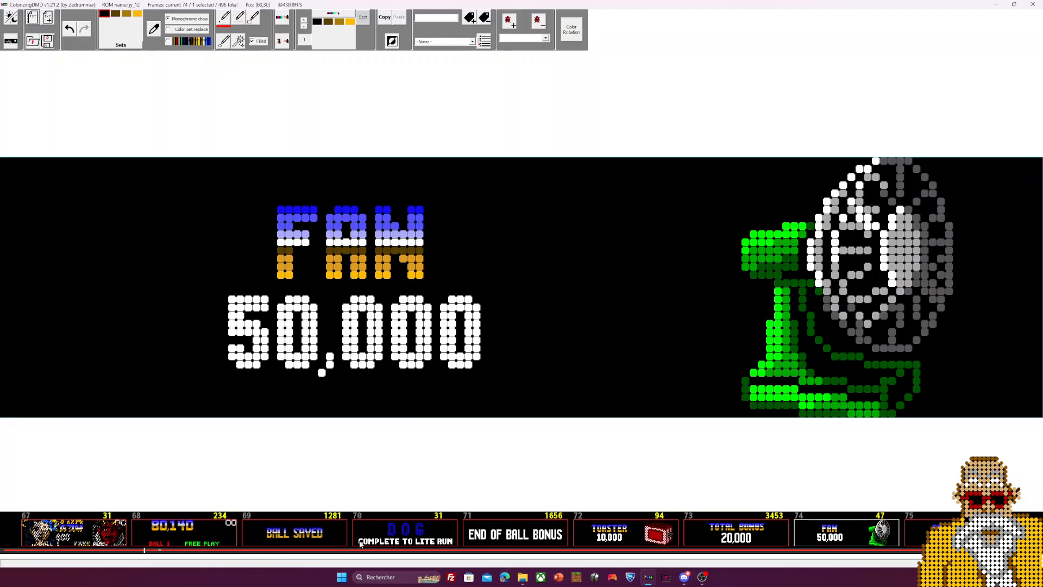
scroll(445, 544, down, 1)
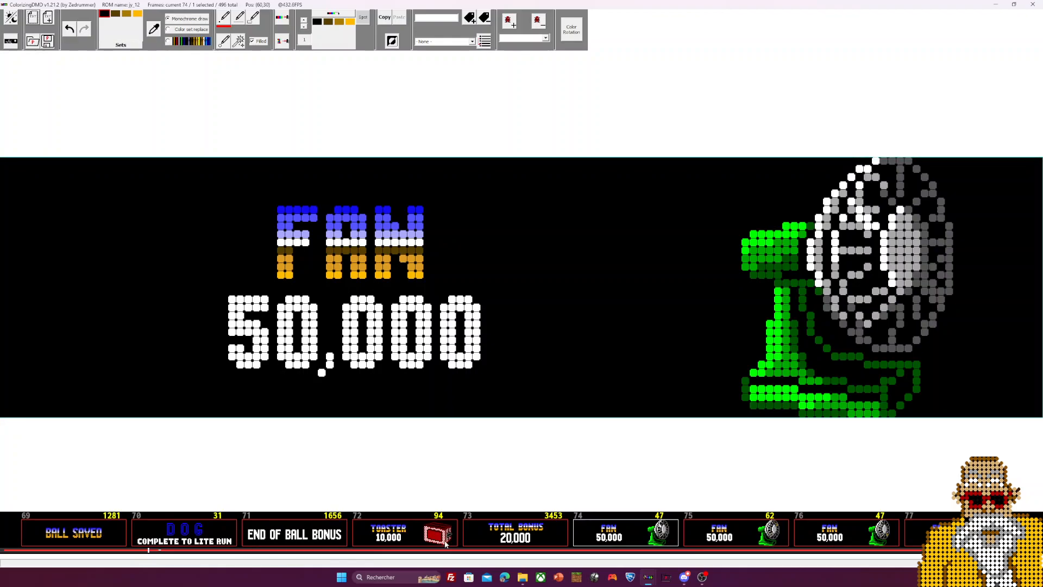
Restore ColorizingDMD to a smaller window, reposition it on the desktop, and launch SortingCDump
double_click(646, 4)
drag(445, 38, 512, 42)
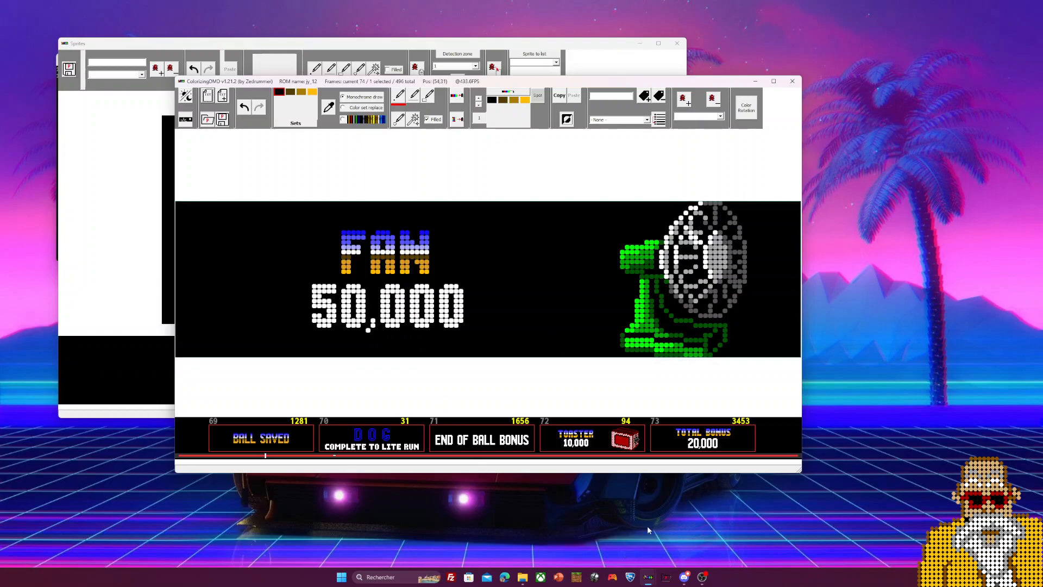
click(666, 577)
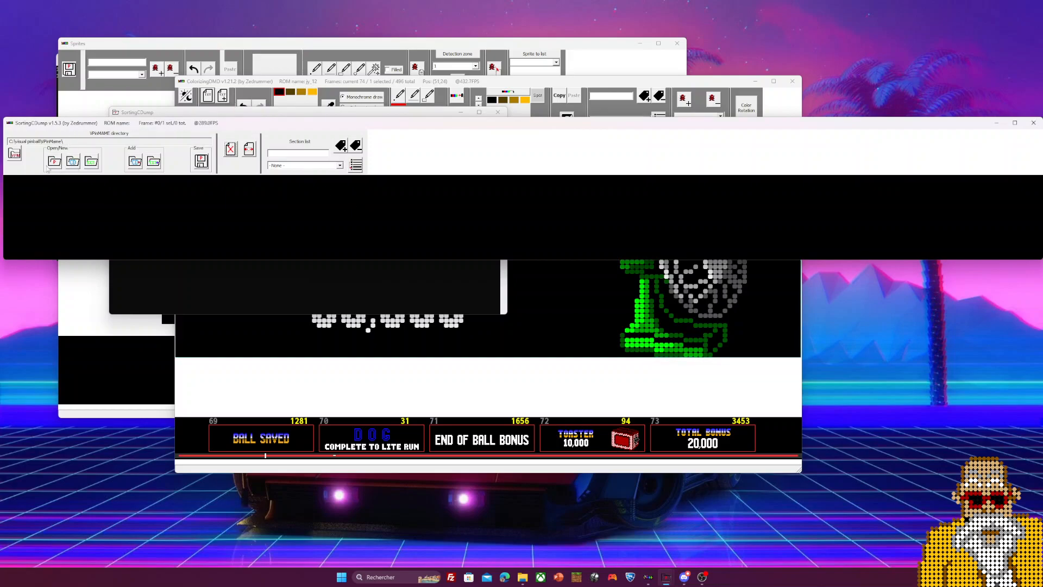
Open jy_12.cdump from the VPinMAME\altcolor\jy_12 folder with the minimum frame duration filter enabled, and look at its first frames
click(73, 162)
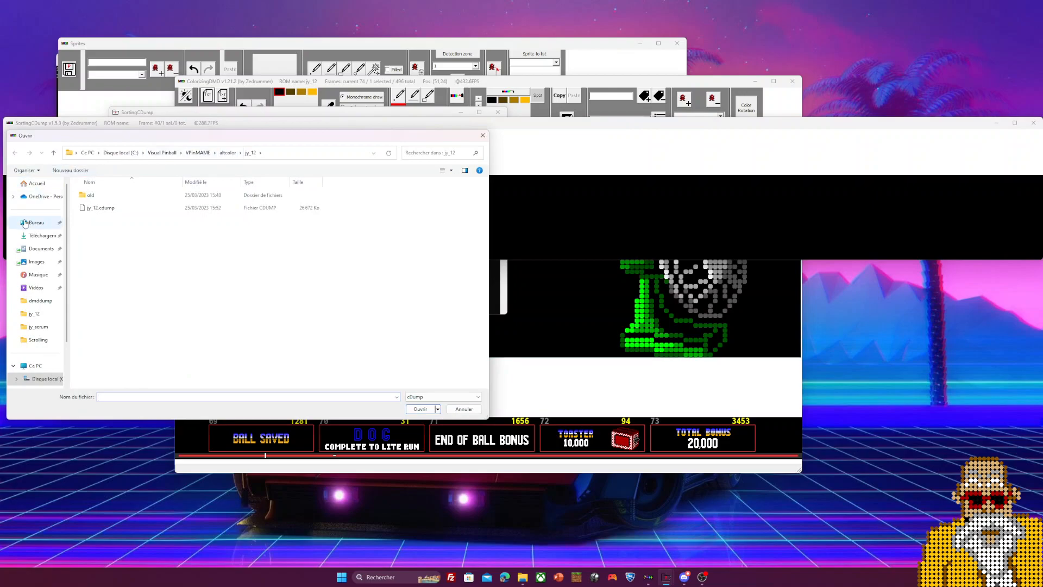
click(36, 225)
double_click(108, 196)
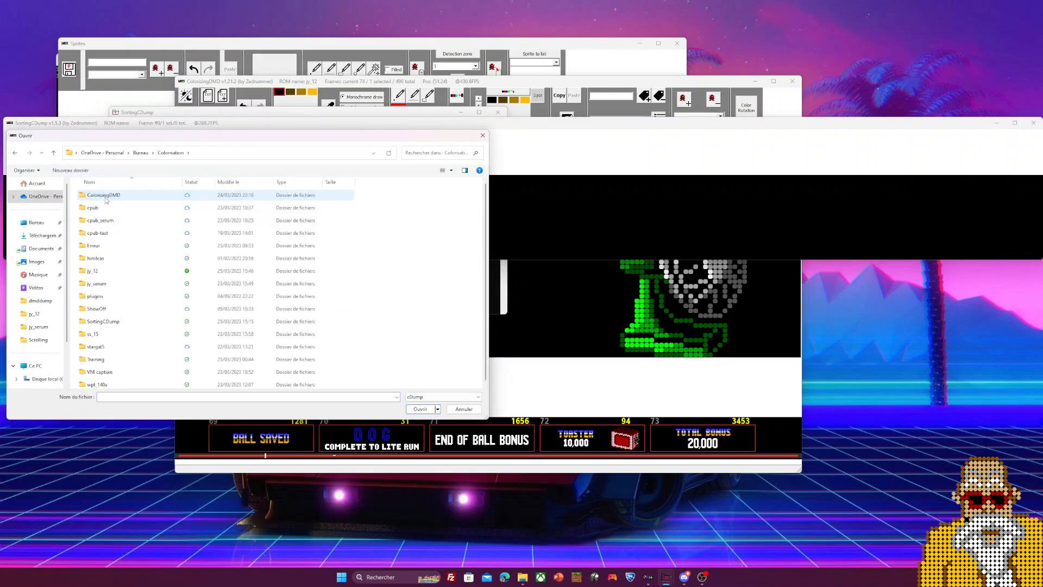
click(35, 314)
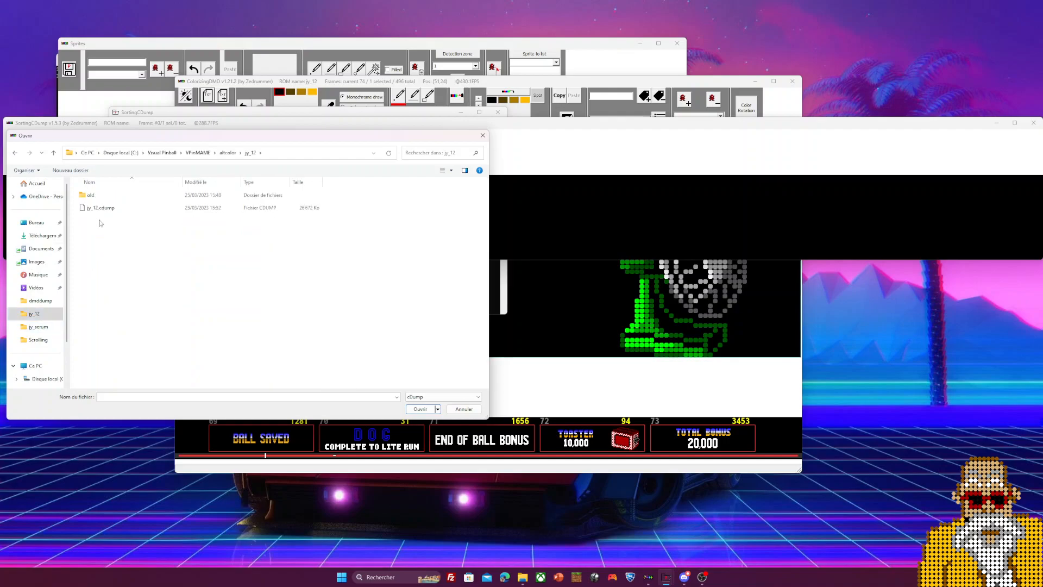
click(94, 210)
click(419, 410)
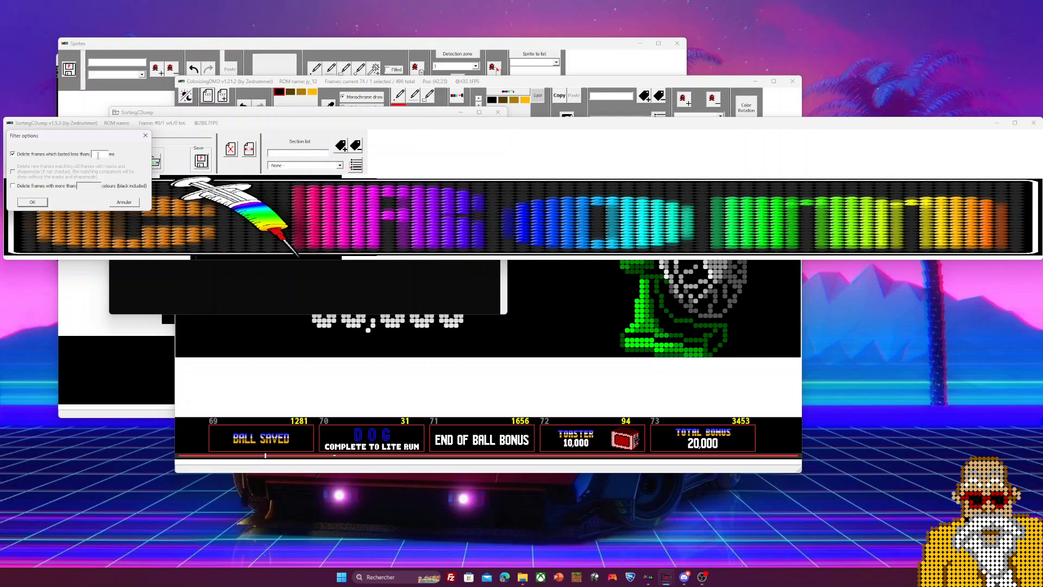
click(33, 202)
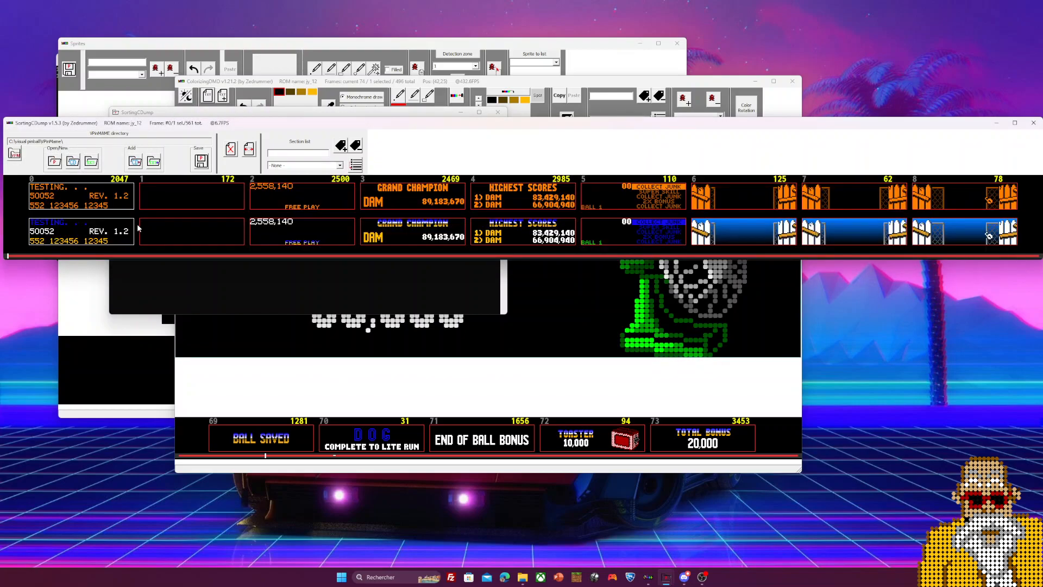
scroll(132, 228, down, 5)
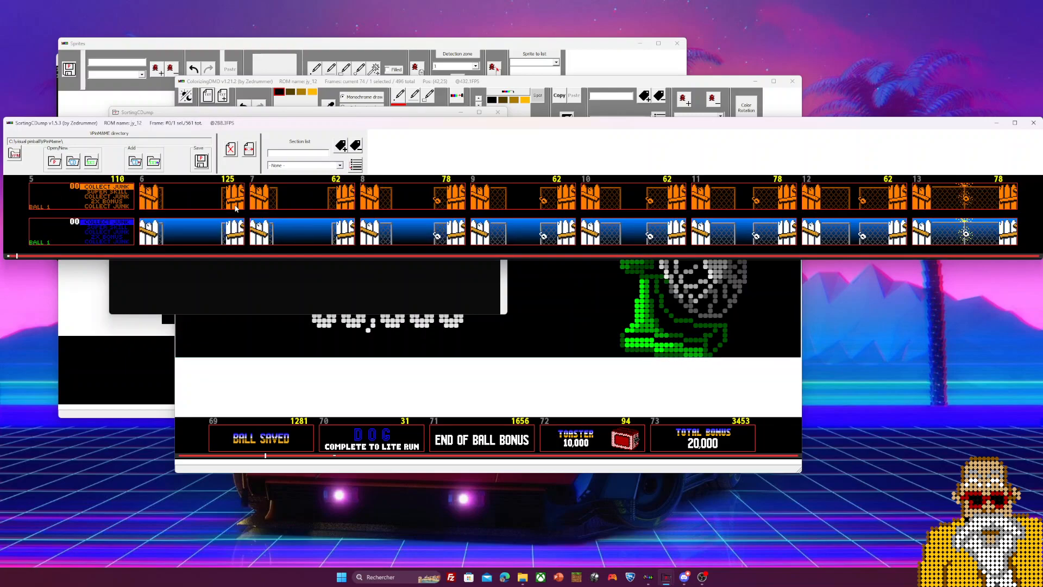
Look through the cDump frames from the gate sequence to the FAN 50,000 frames, including the COLLECT JUNK frames before JUNK COLLECTED
scroll(235, 208, down, 2)
scroll(279, 186, down, 13)
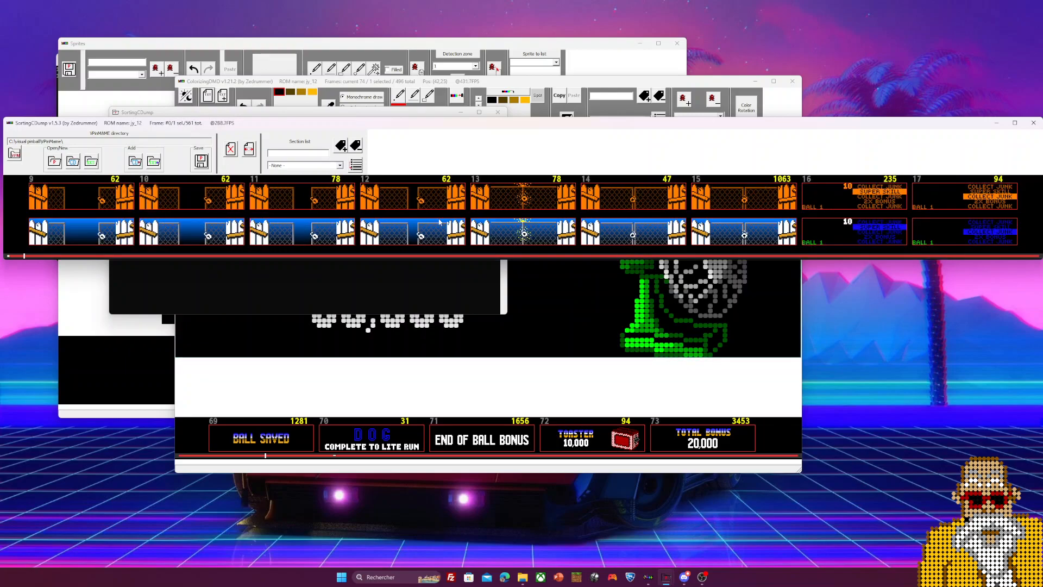
scroll(473, 220, down, 10)
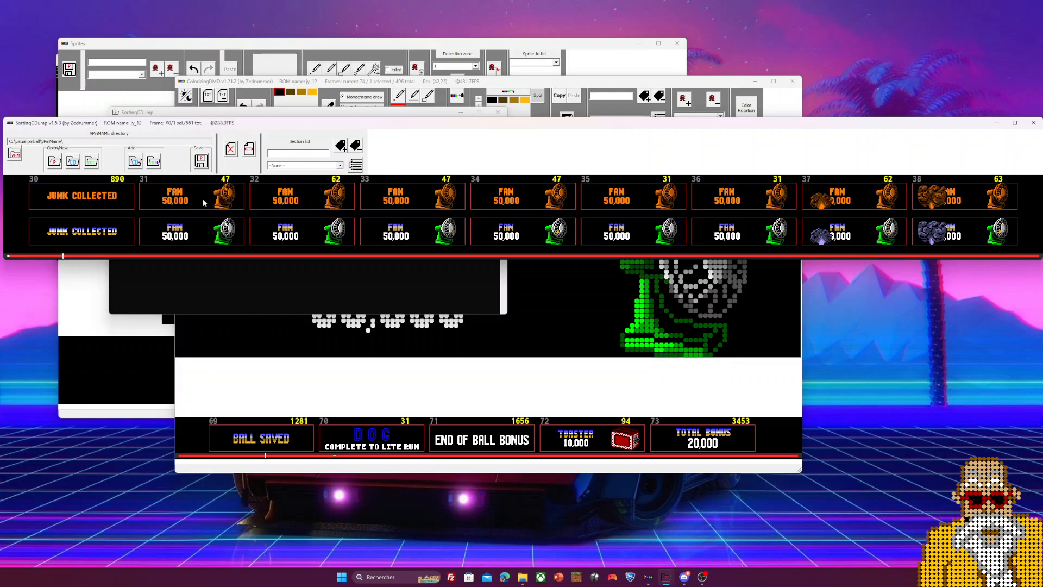
scroll(173, 204, up, 3)
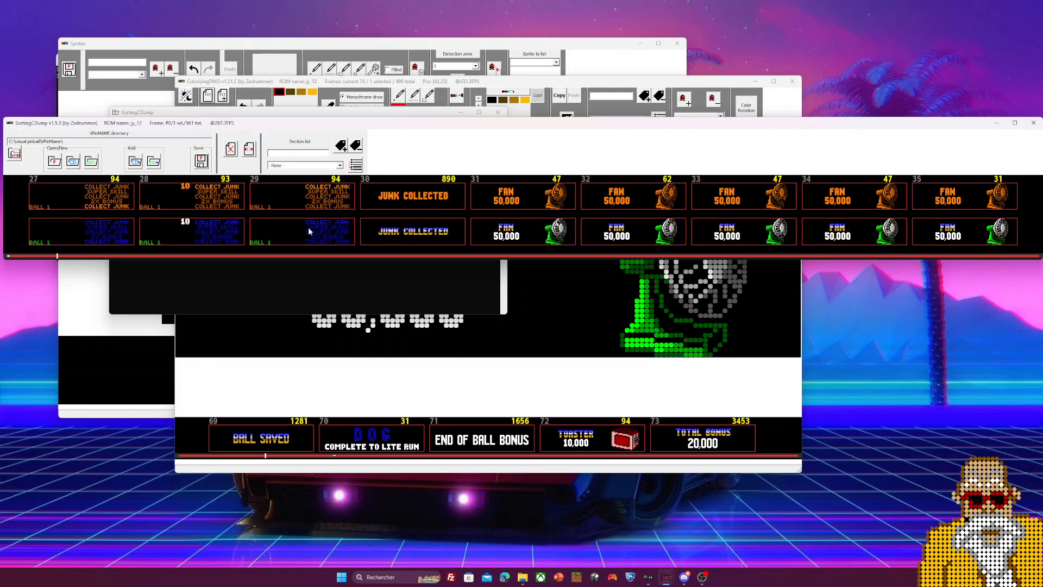
scroll(396, 233, up, 1)
scroll(189, 233, up, 2)
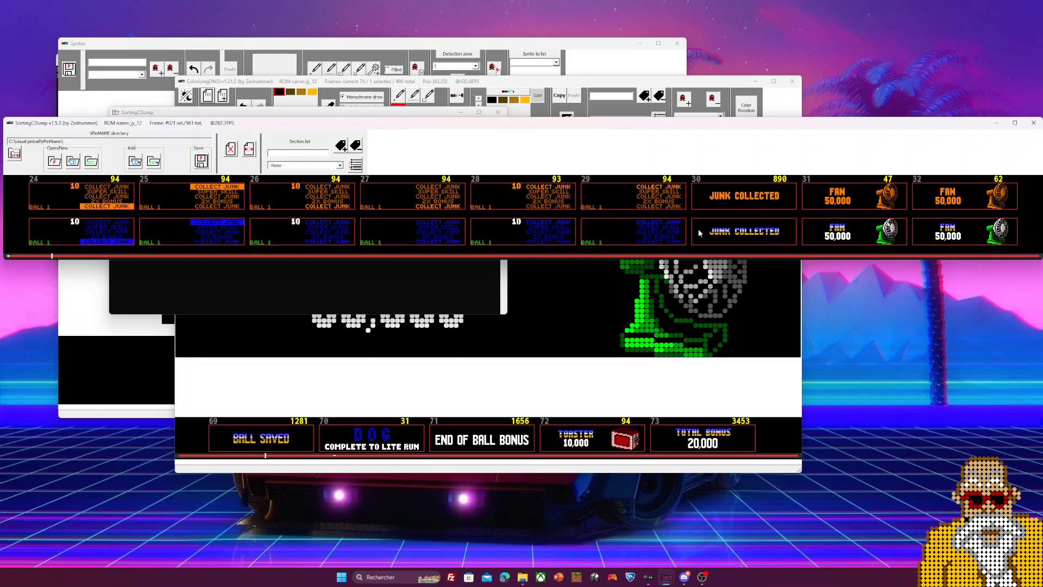
scroll(351, 233, up, 2)
scroll(351, 234, down, 4)
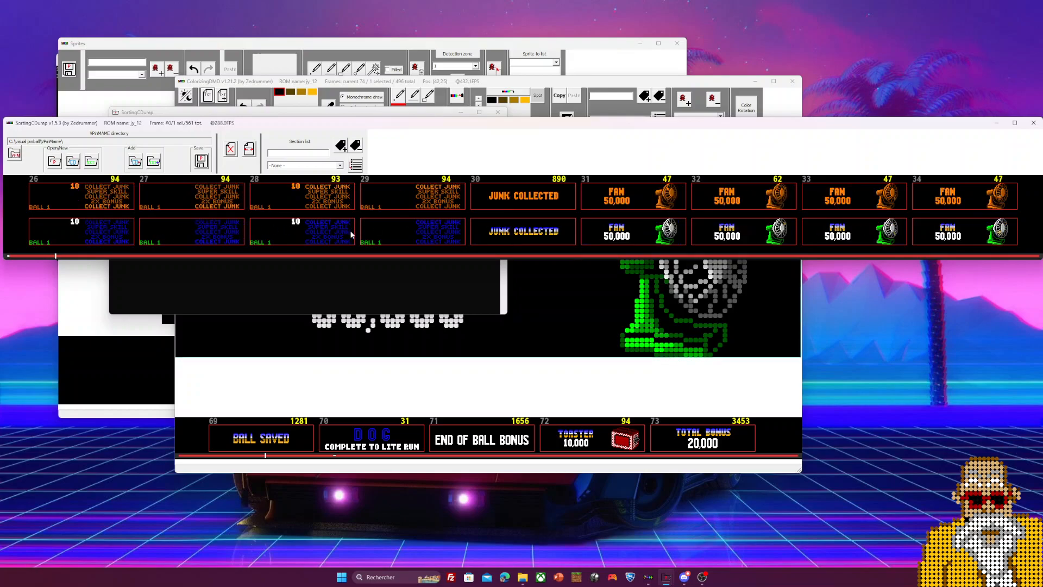
scroll(351, 234, down, 1)
Exit SortingCDump and maximize the ColorizingDMD window with frame 74 displayed
click(1033, 123)
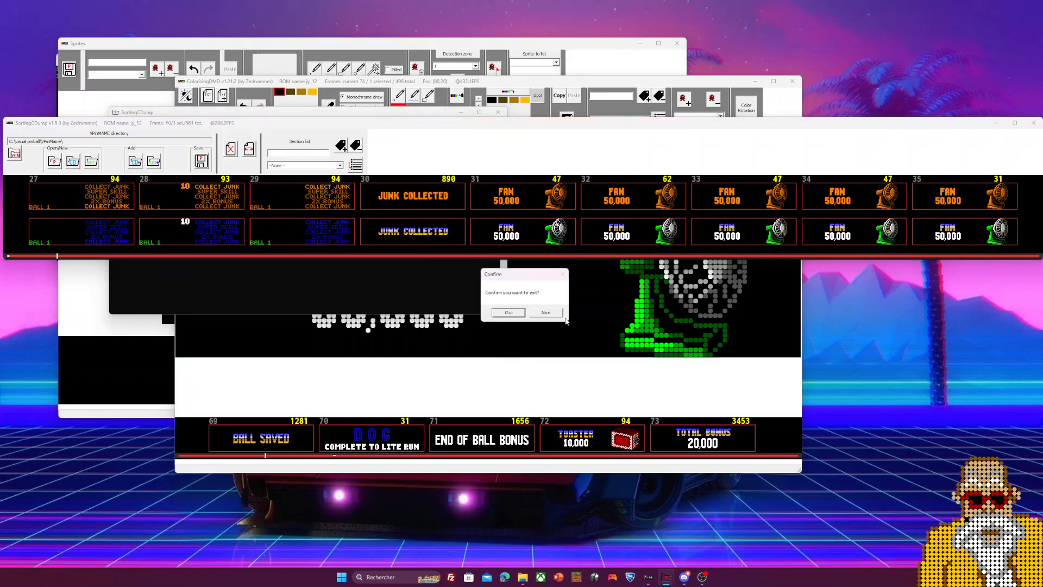
click(508, 313)
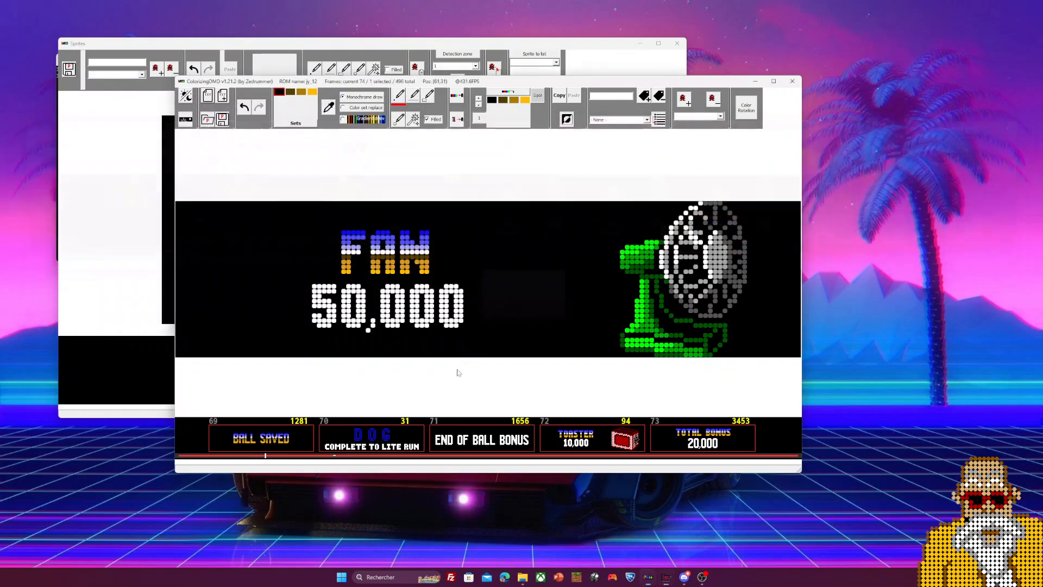
double_click(527, 83)
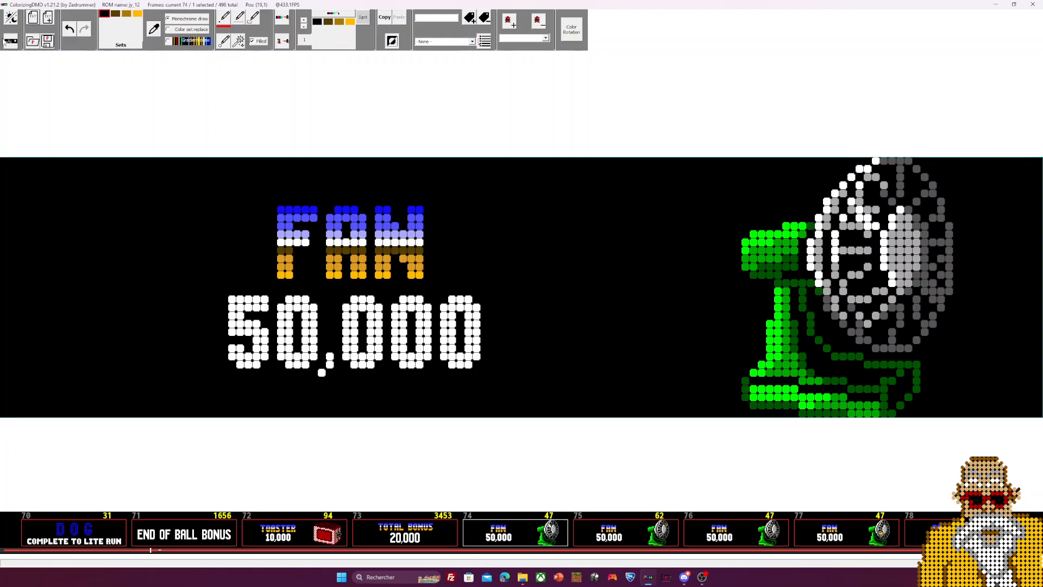
In original frame mode, apply mask 2 with Shape mode to FAN frame 74 and delete the frames identical to it
key(Tab)
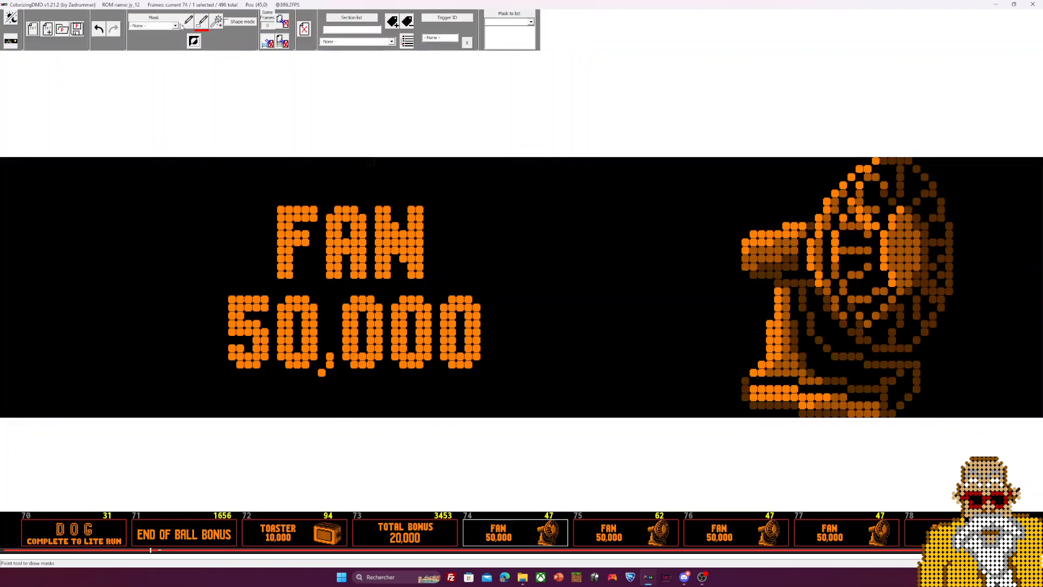
click(175, 25)
click(148, 48)
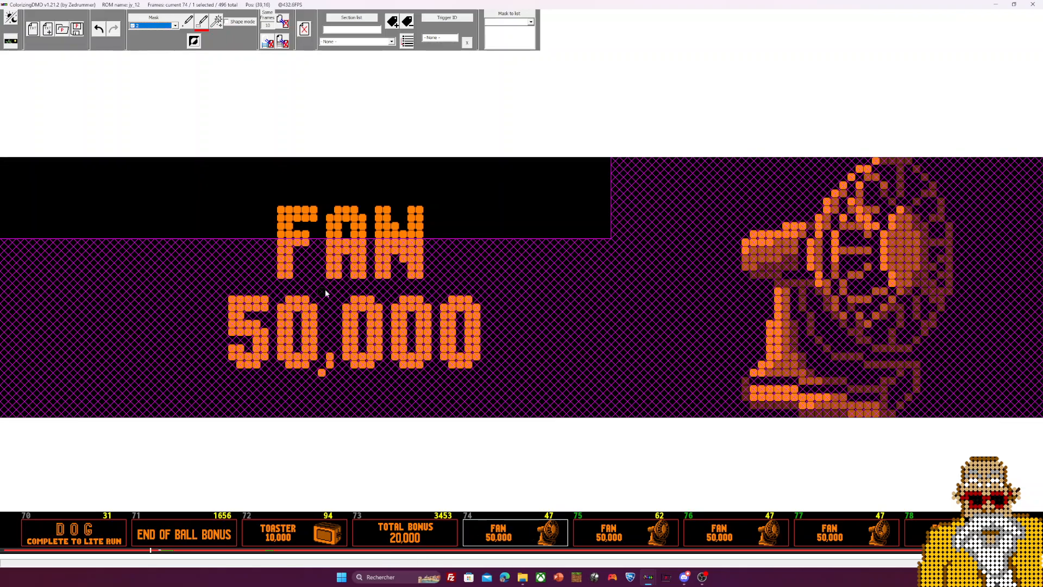
click(283, 41)
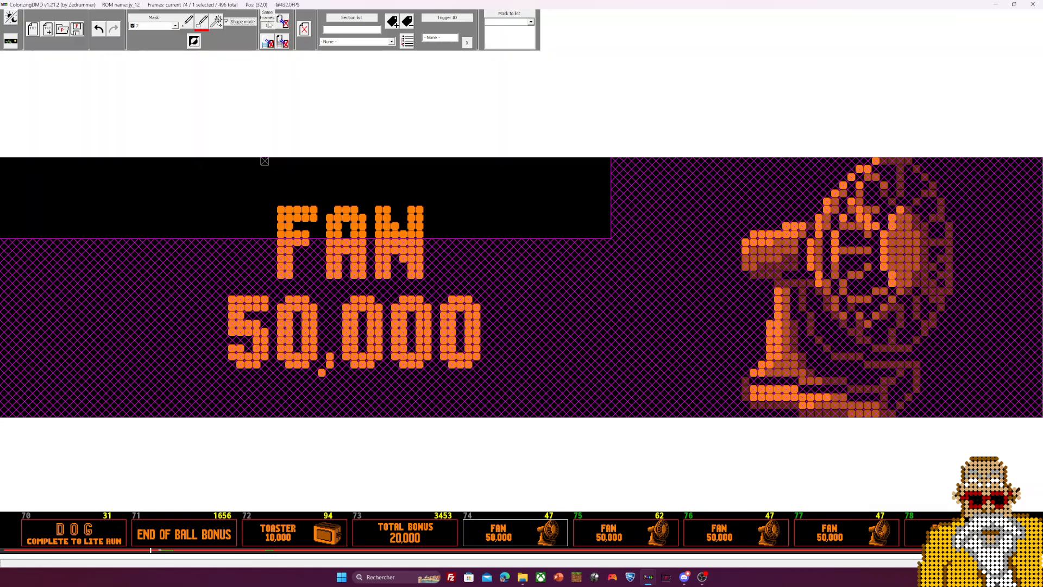
click(541, 320)
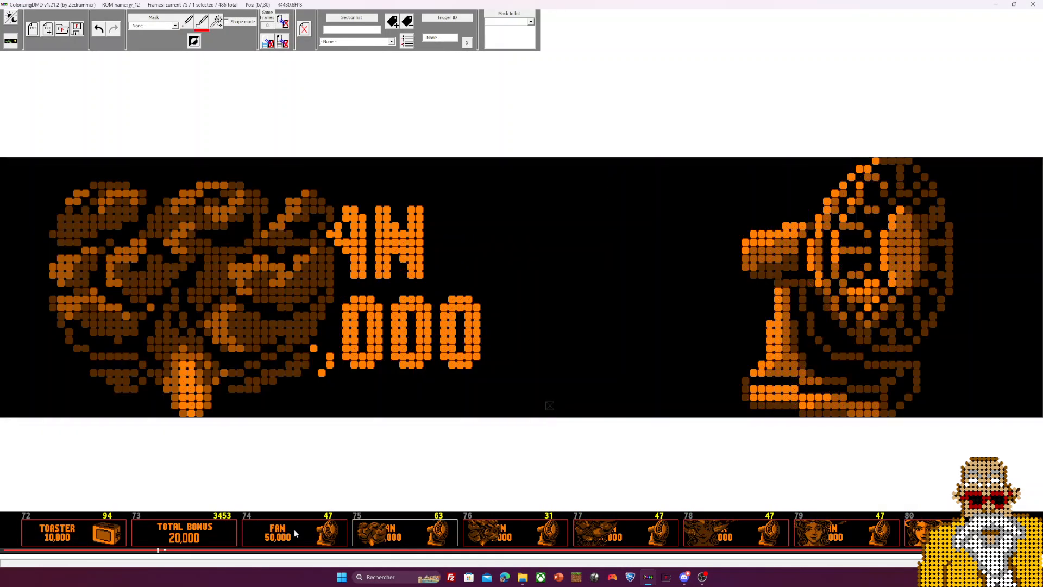
Check the mixed transition frame 86 in Colorization mode, then delete it in original frame mode
click(11, 44)
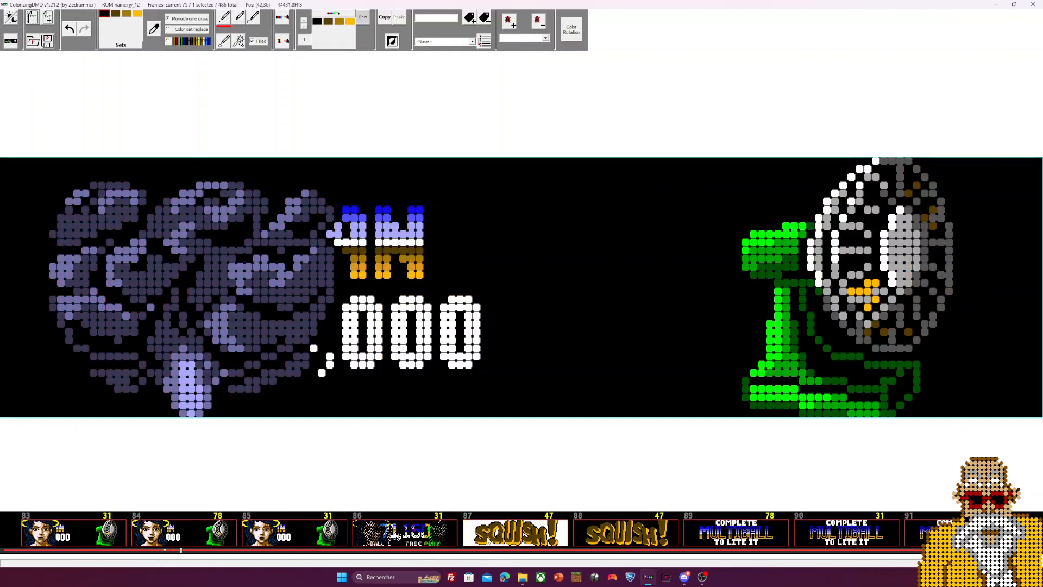
click(426, 545)
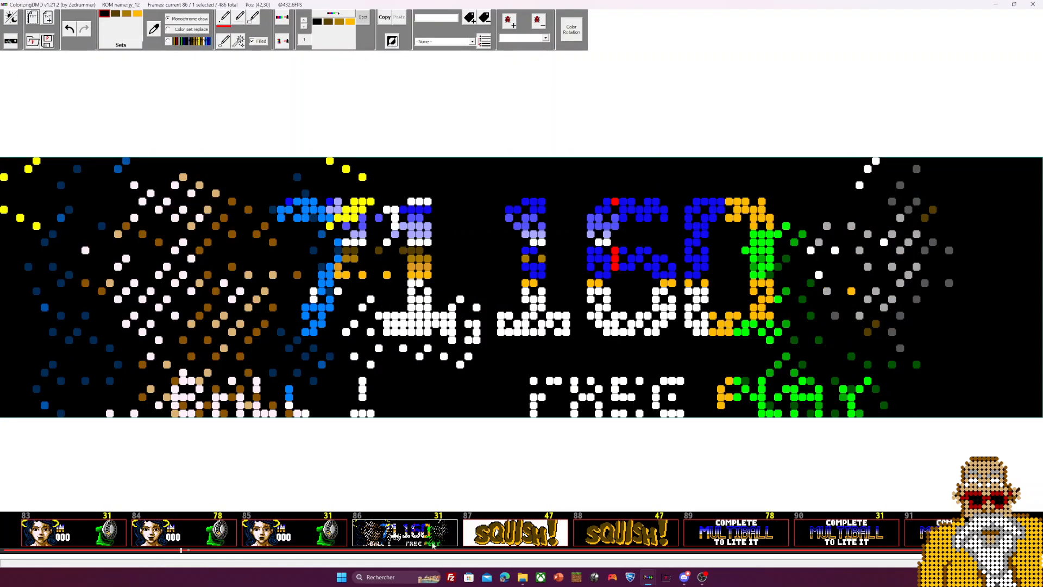
click(11, 43)
click(268, 42)
click(539, 317)
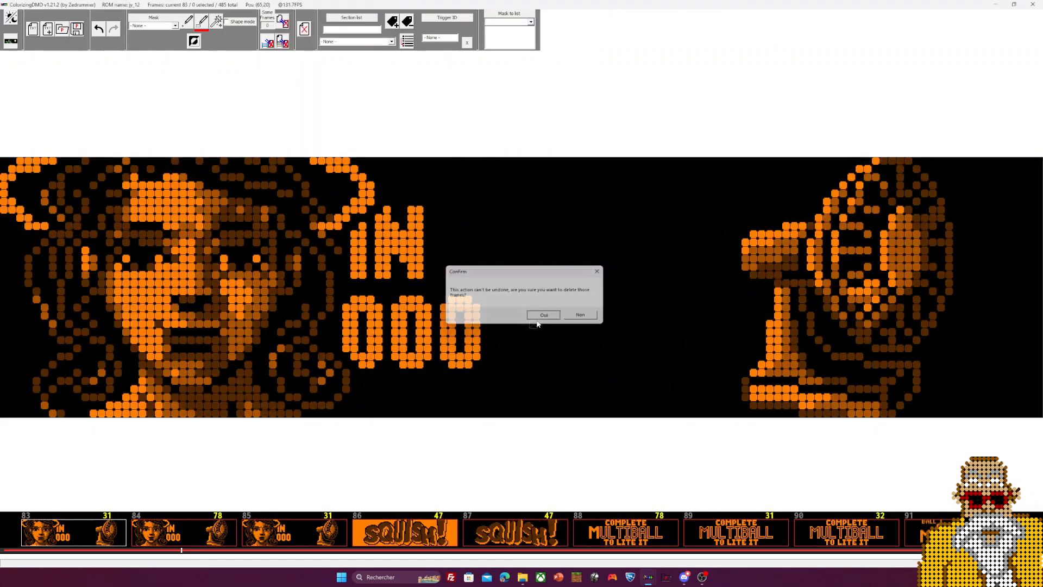
Display SQUISH! frames 86 and 87 and COMPLETE MULTIBALL frame 88, and check their colors in Colorization mode
click(433, 534)
click(502, 542)
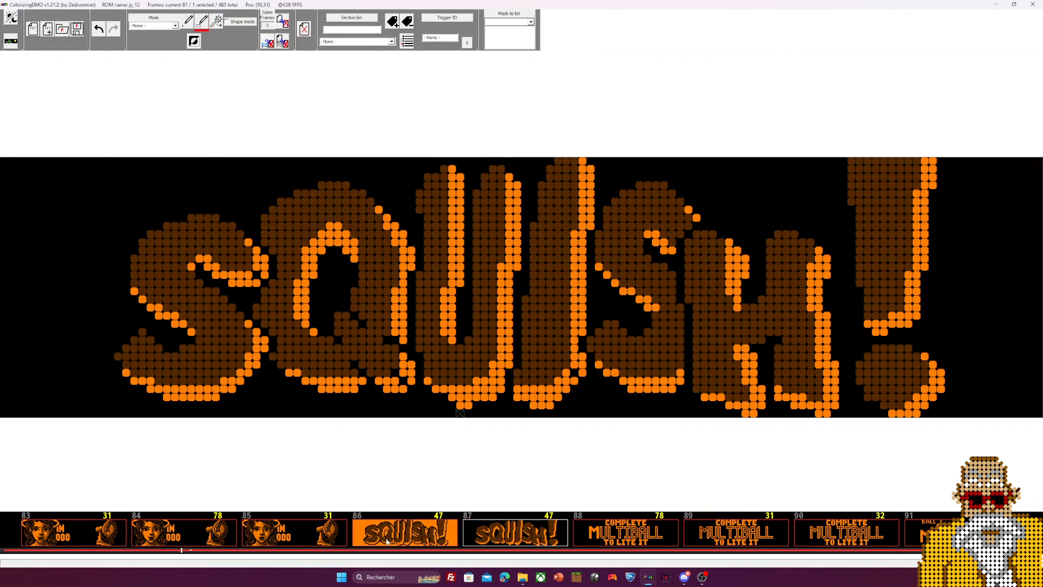
click(11, 41)
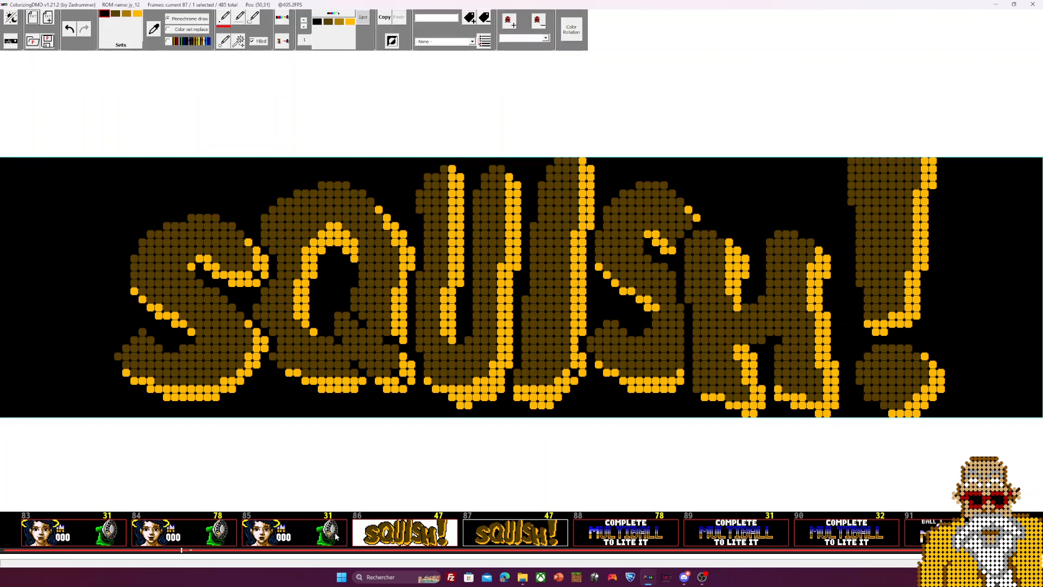
scroll(505, 542, down, 2)
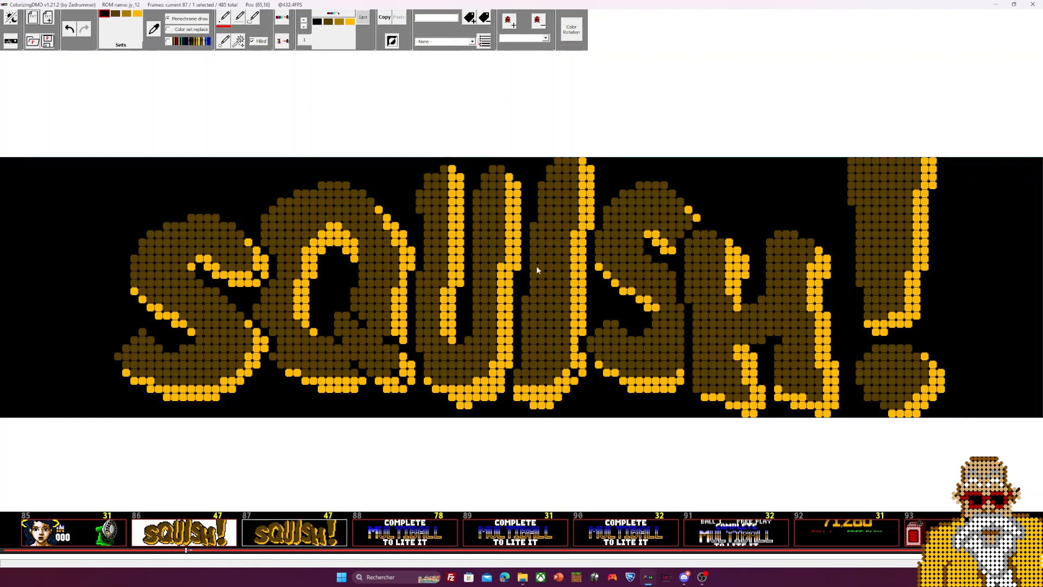
click(413, 542)
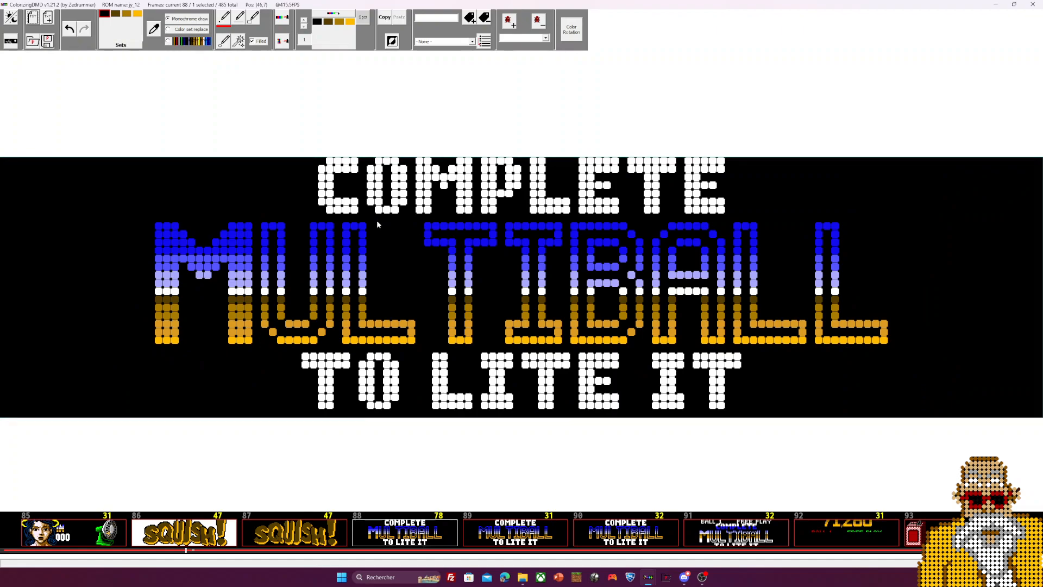
Apply the mask covering everything below the top band to frame 88 with Shape mode, and delete the frames identical to it
click(10, 42)
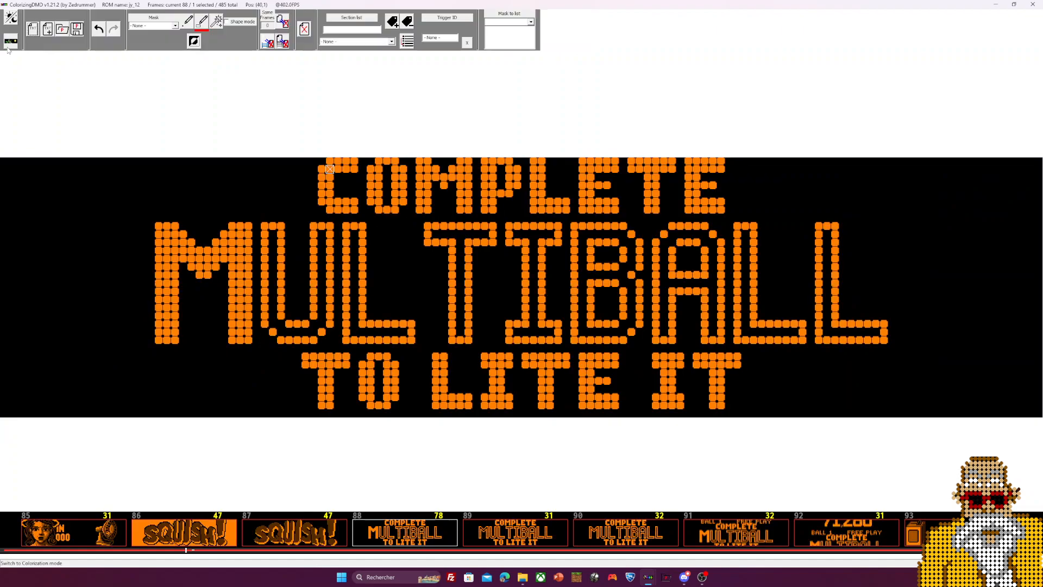
click(175, 25)
click(158, 41)
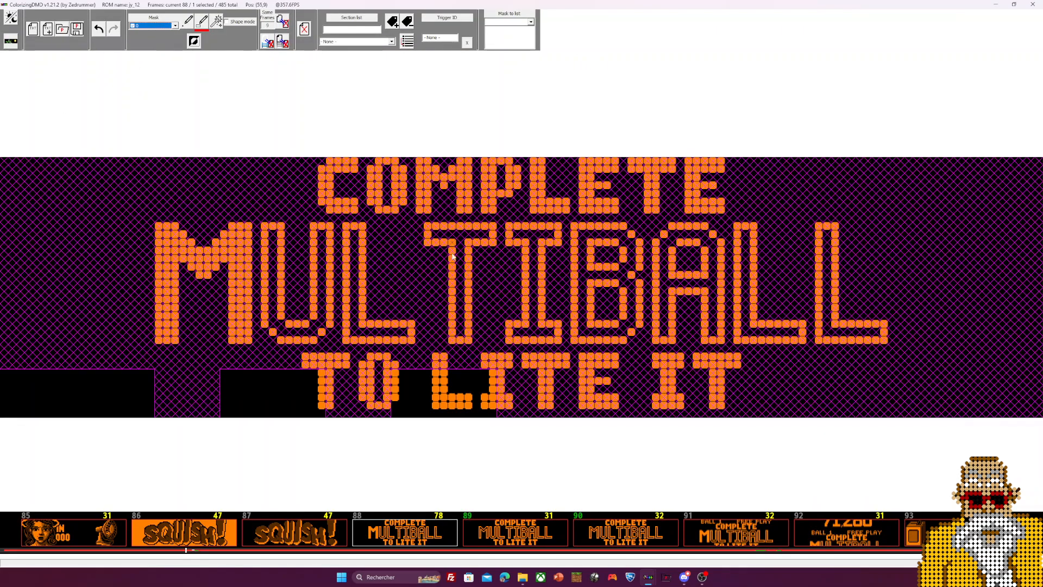
click(175, 25)
click(155, 43)
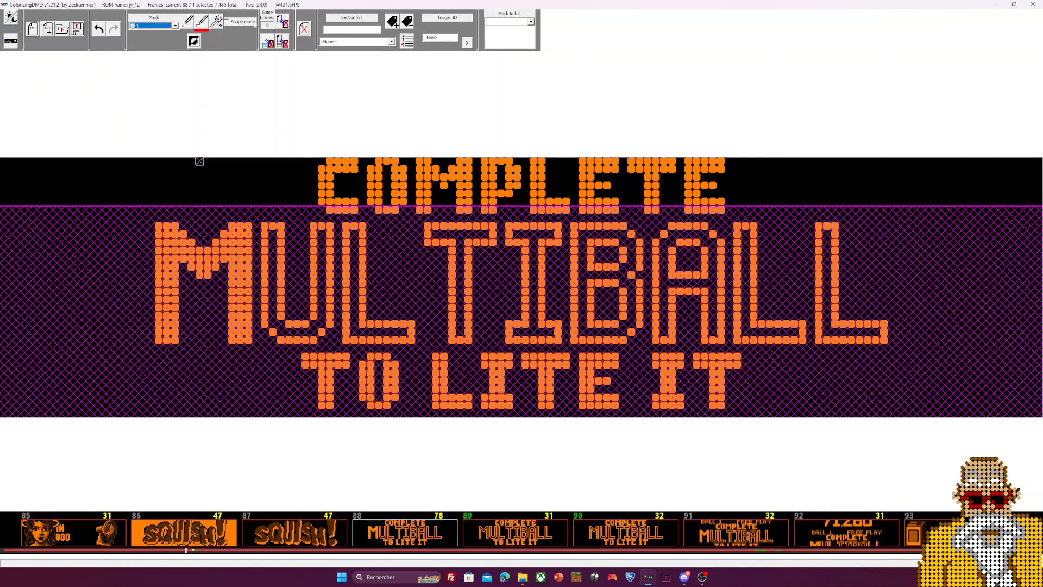
click(250, 22)
click(525, 321)
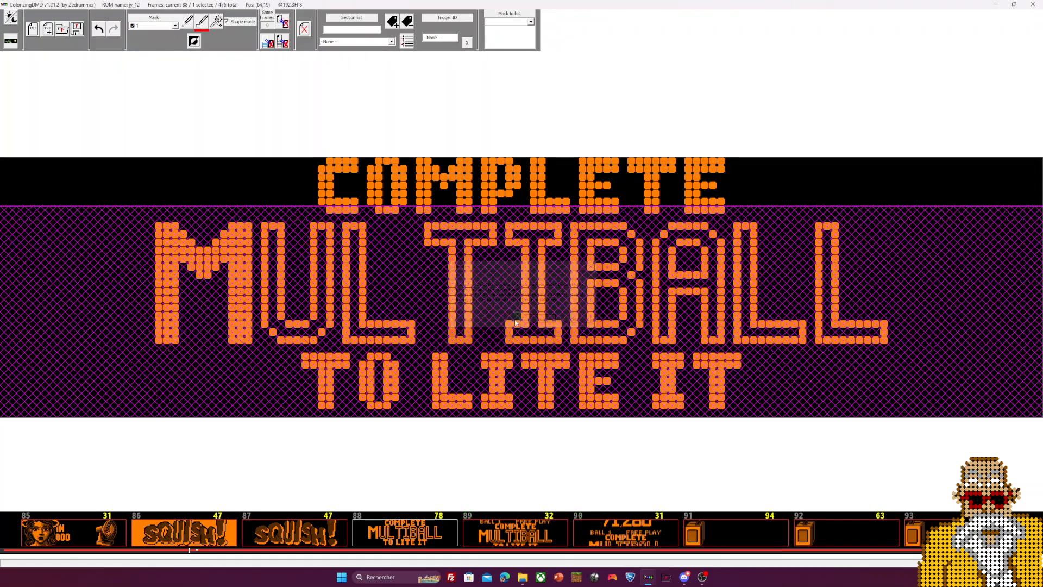
Check the scrolling transition frame 89 in Colorization mode, then delete it in original frame mode
click(11, 40)
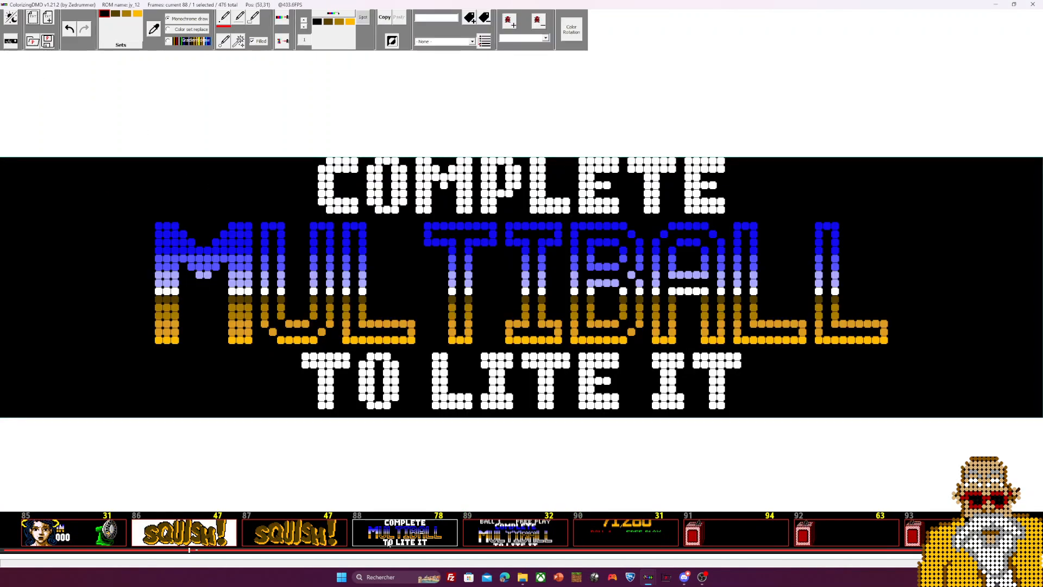
click(511, 543)
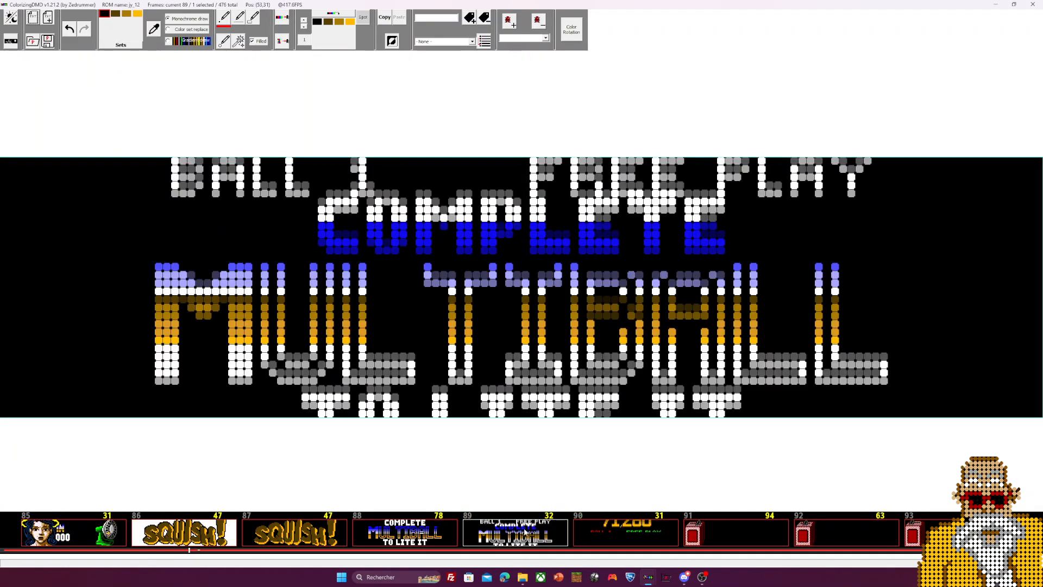
click(10, 41)
click(304, 28)
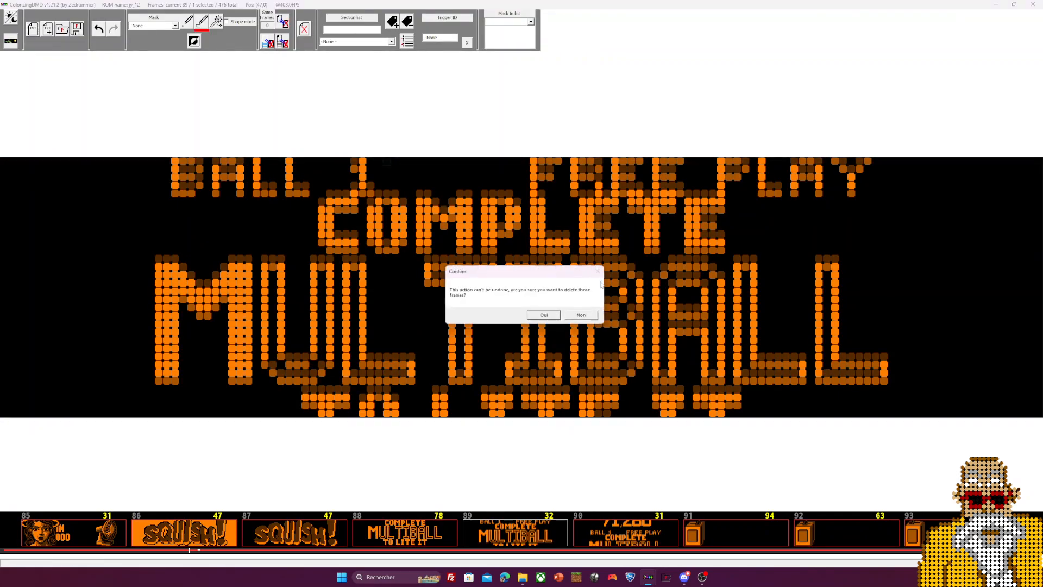
click(544, 315)
Return to frame 88 in Colorization mode, undo the stray dynamic marks, and mark MULTIBALL's lowest pixel row as a dynamic area
click(417, 535)
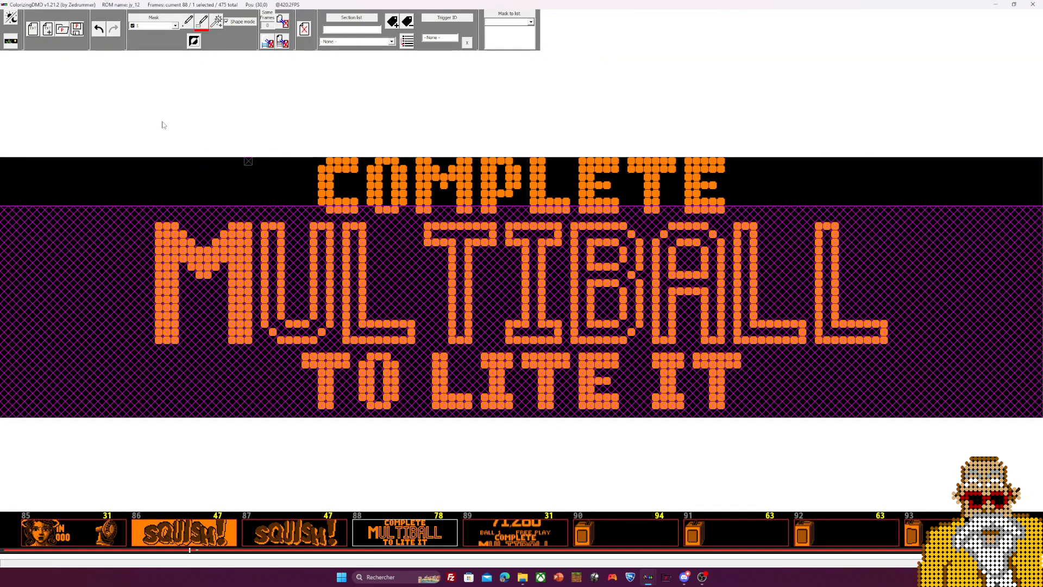
key(m)
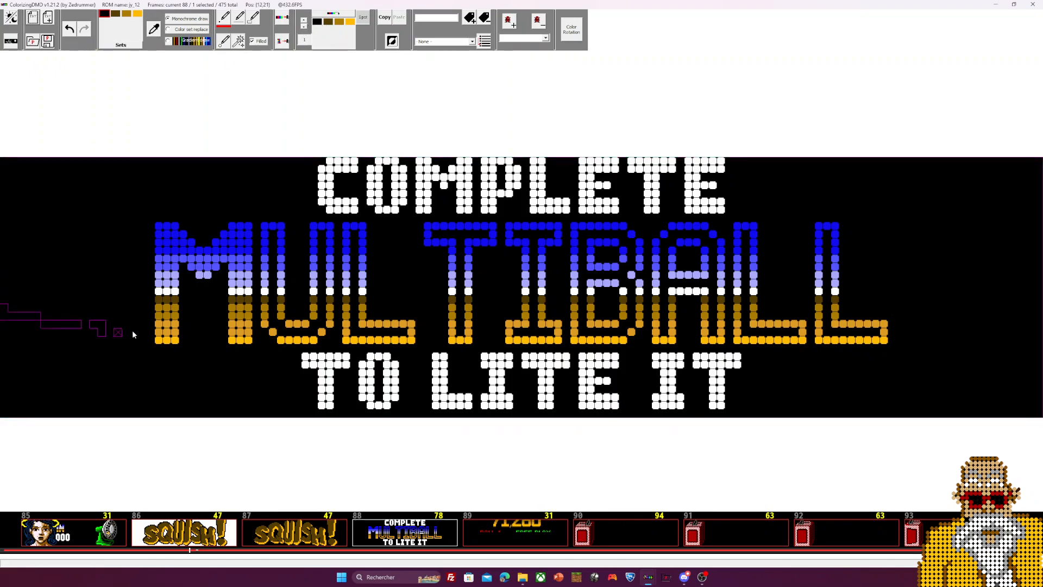
click(253, 18)
key(ctrl+z)
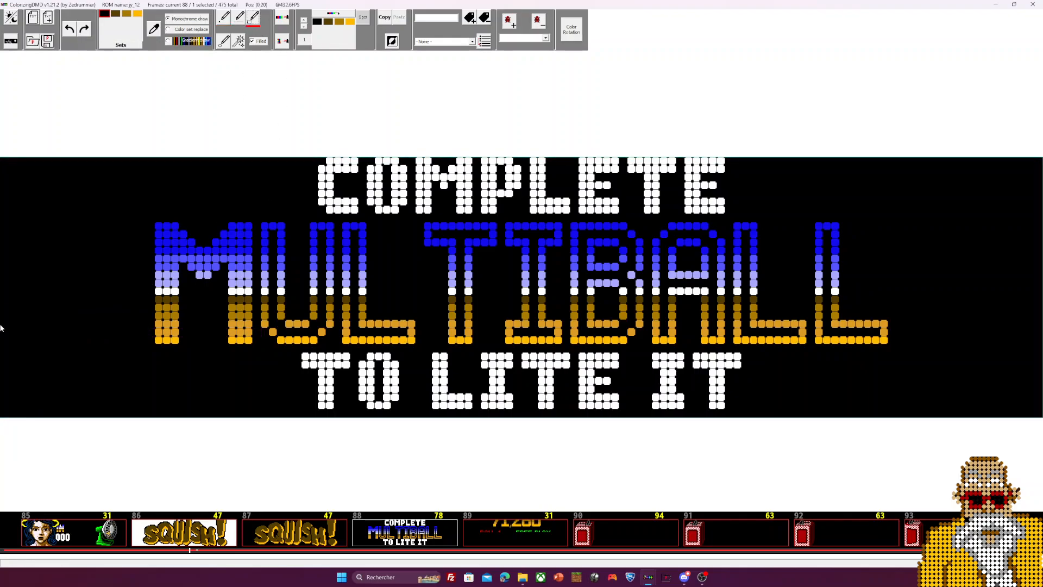
drag(2, 344, 1036, 343)
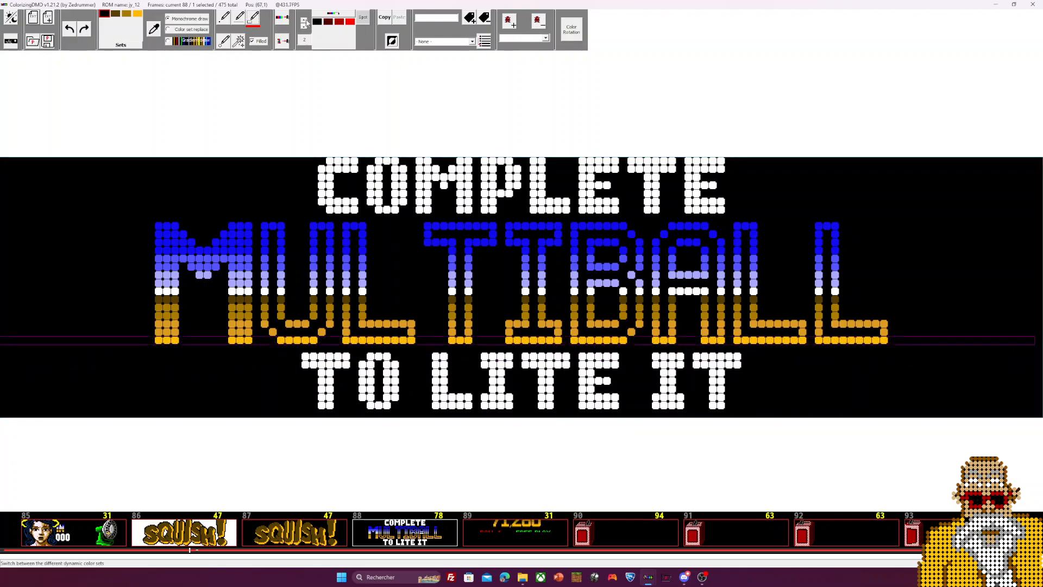
Select the fourth palette color and advance through the dynamic color sets to set 11
click(138, 13)
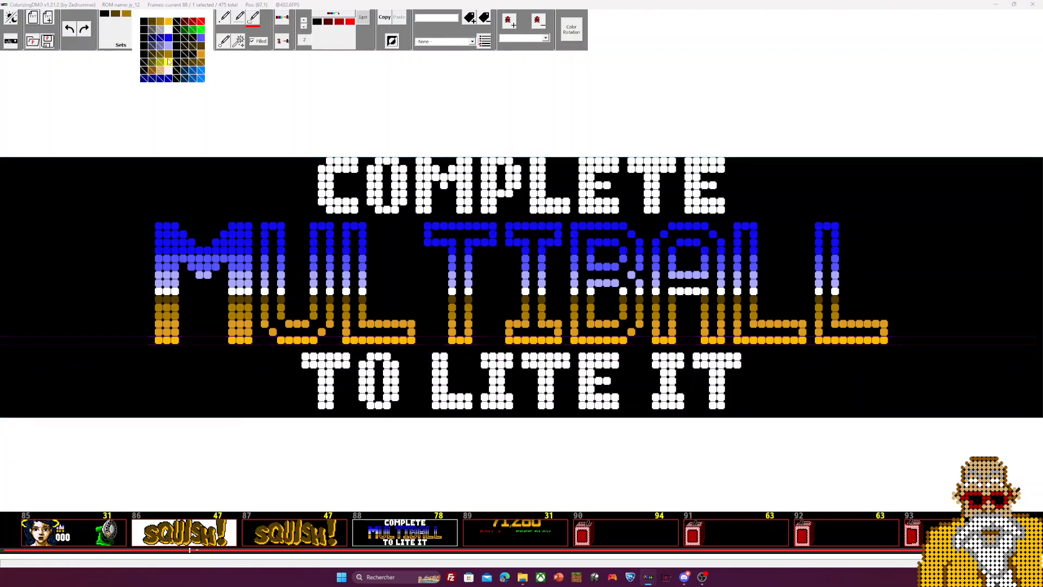
click(305, 21)
click(305, 21)
click(305, 20)
click(306, 21)
click(306, 20)
click(306, 21)
click(305, 21)
click(305, 21)
click(305, 20)
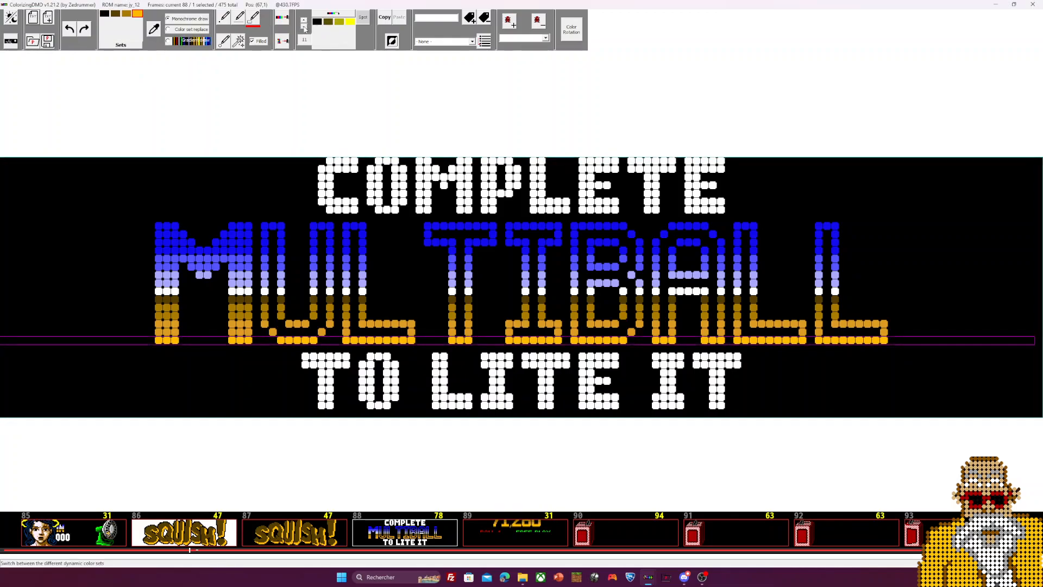
Mark MULTIBALL's gold pixel rows as dynamic areas from the lowest upward, moving back one dynamic color set for each shade
click(1, 337)
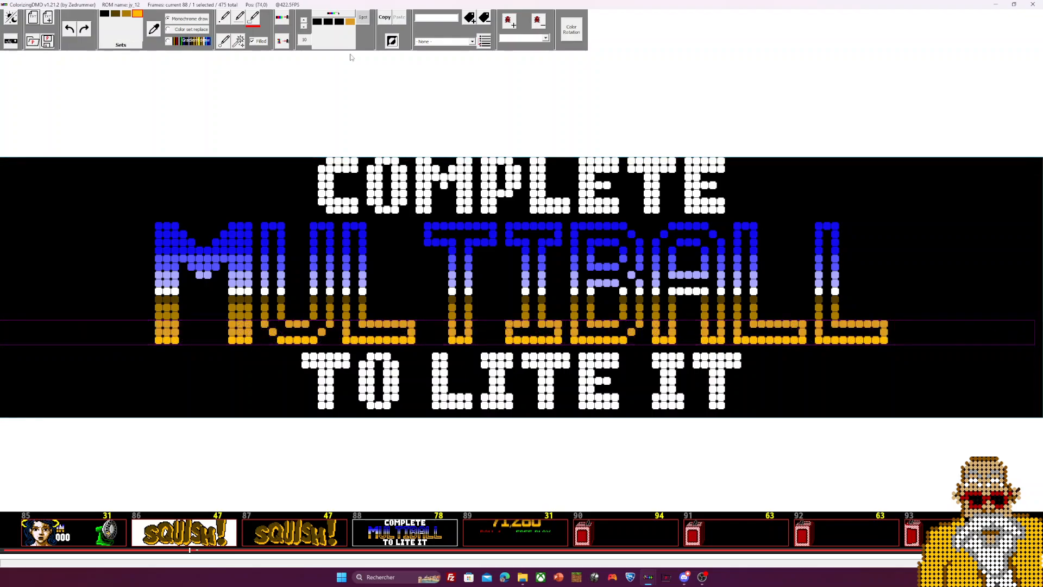
click(304, 21)
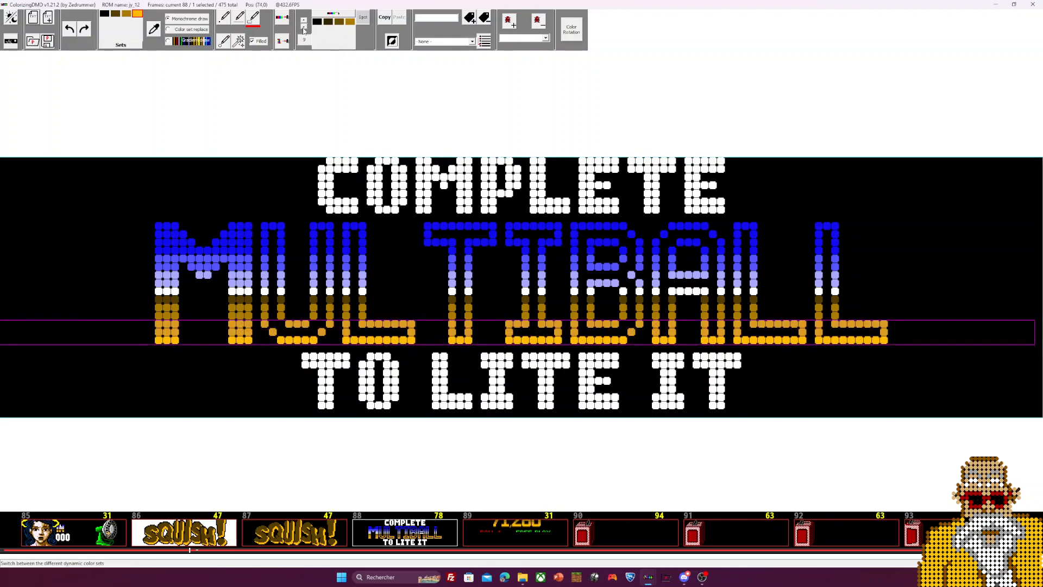
drag(2, 321, 262, 323)
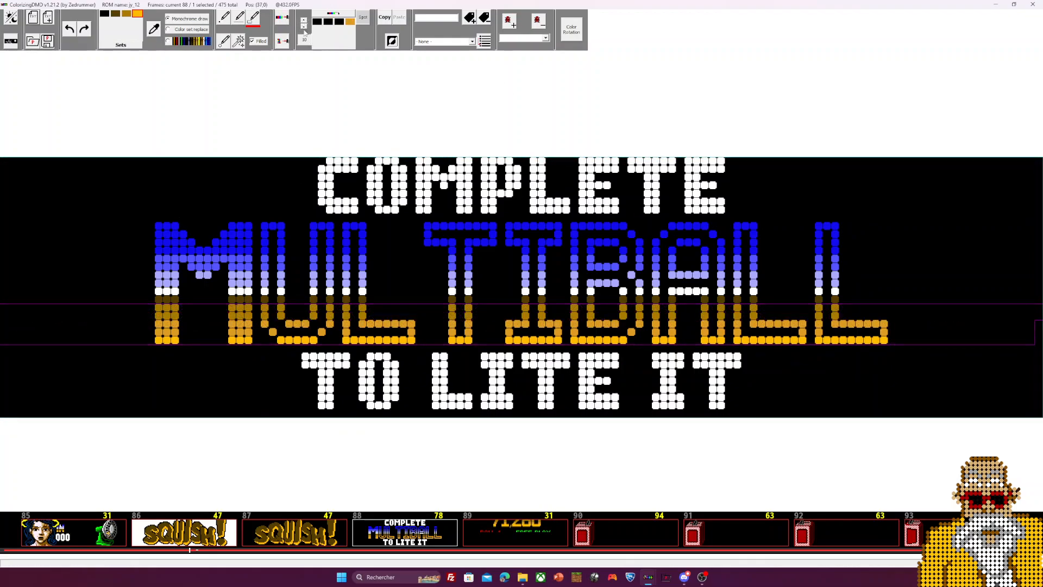
click(303, 26)
click(303, 26)
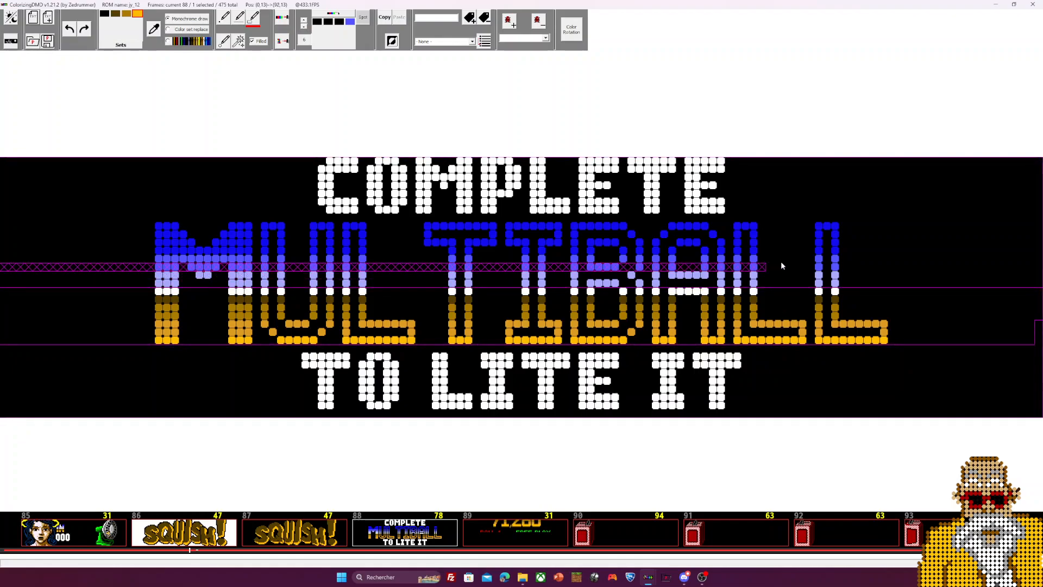
Mark MULTIBALL's light-to-dark blue pixel rows as dynamic areas, moving back one dynamic color set for each shade
click(303, 20)
drag(2, 282, 268, 277)
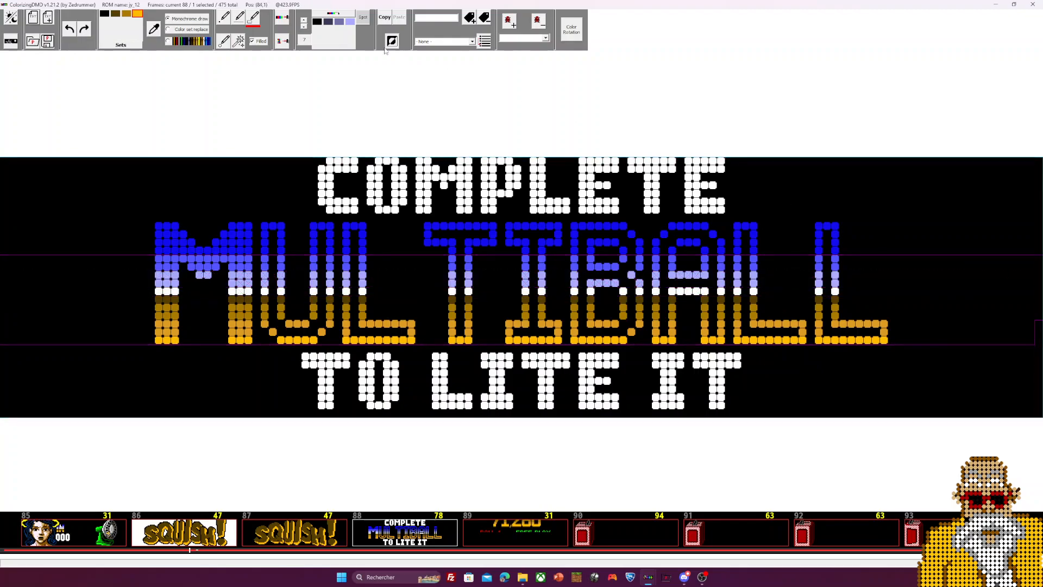
click(304, 25)
click(303, 25)
click(303, 26)
click(303, 27)
click(304, 27)
click(304, 26)
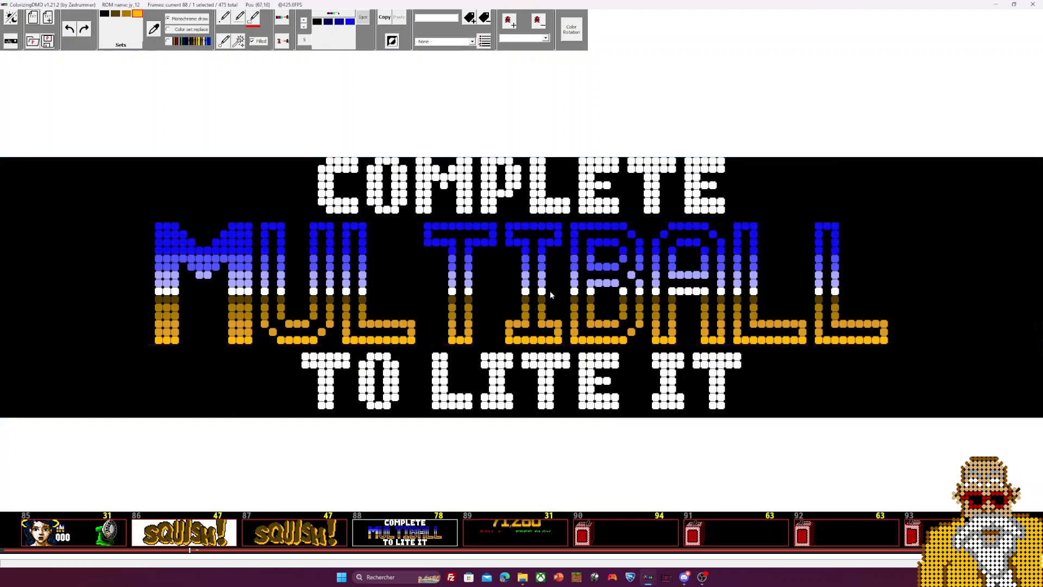
Delete transition frame 89 with the scrolling score in original frame mode, and return to Colorization mode
click(520, 532)
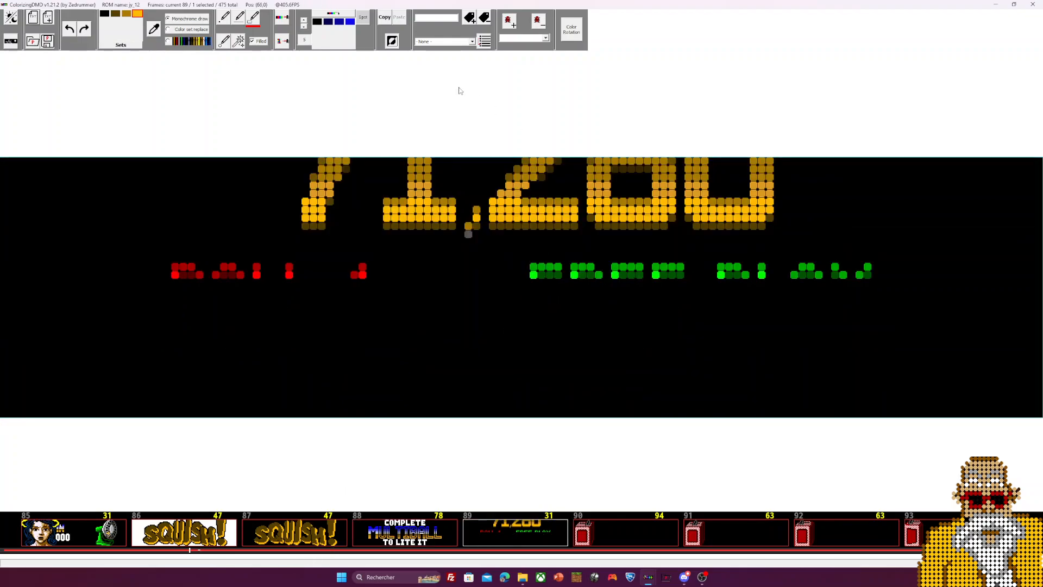
click(10, 42)
key(Delete)
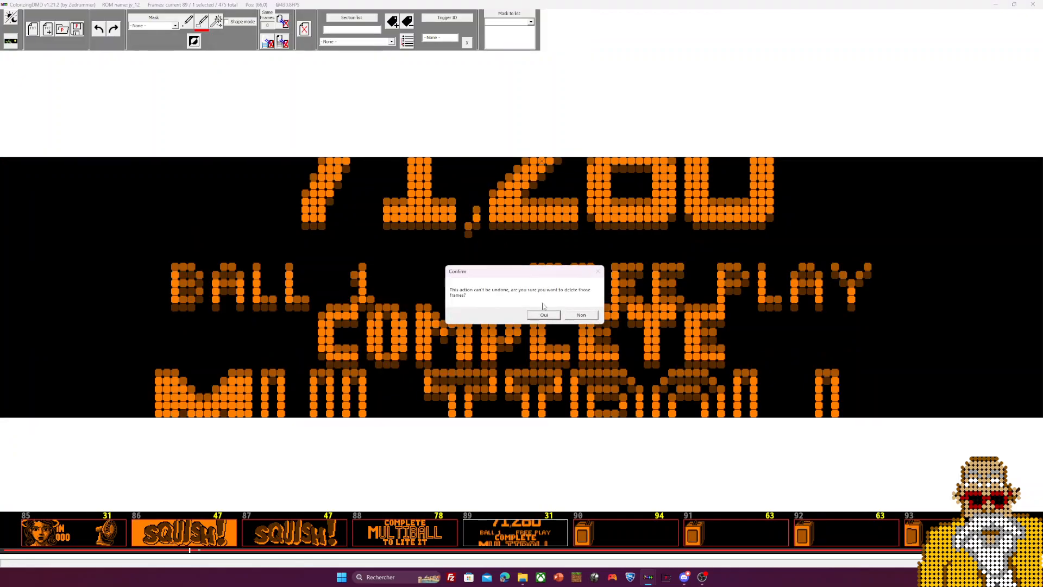
click(542, 315)
click(10, 42)
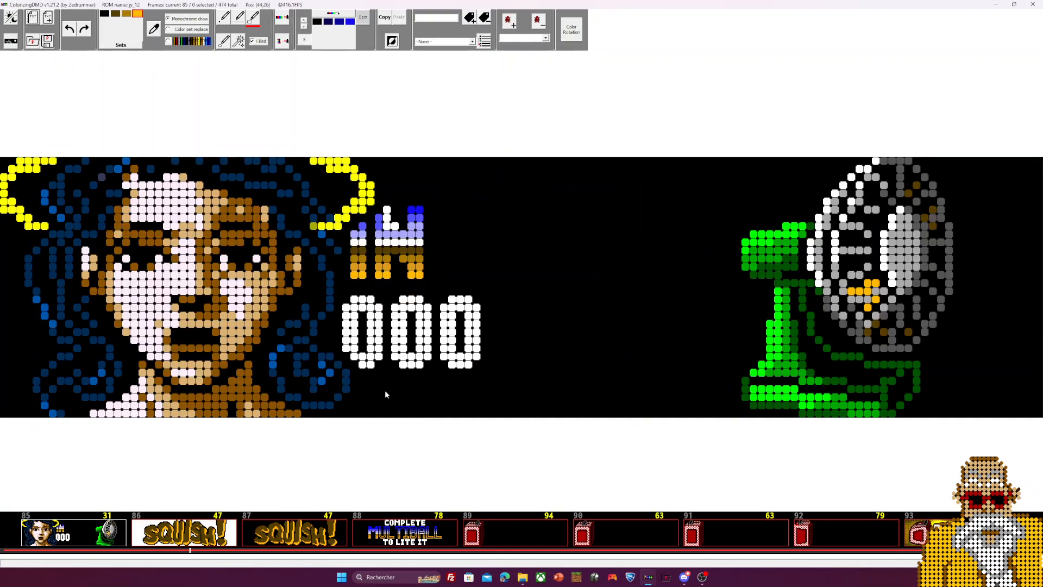
Examine the red box animation in frames 89 to 97 in Colorization mode, comparing the box and the moving text between frames
click(510, 540)
scroll(491, 536, down, 2)
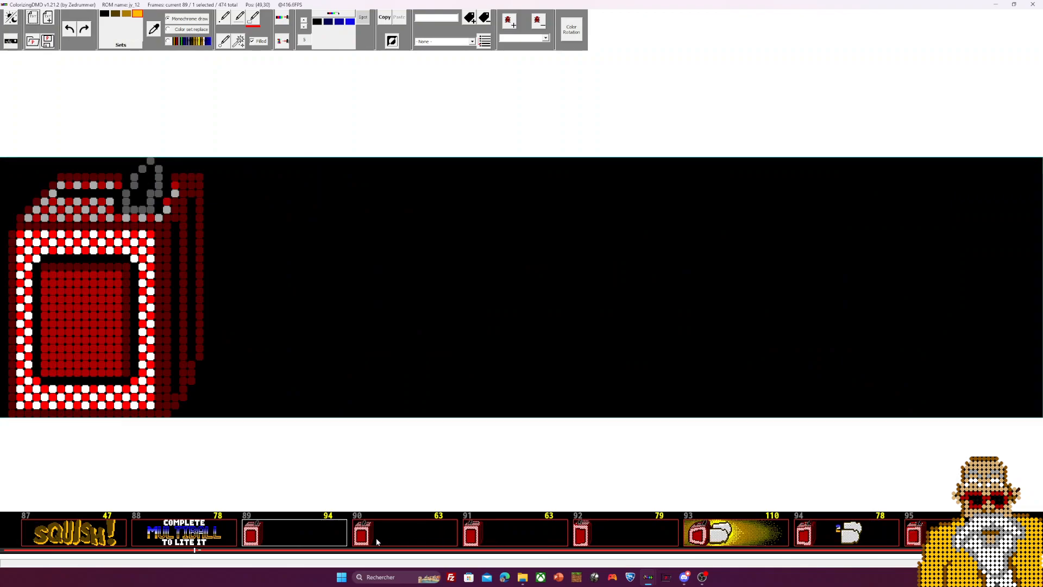
click(518, 542)
scroll(647, 536, down, 2)
click(495, 537)
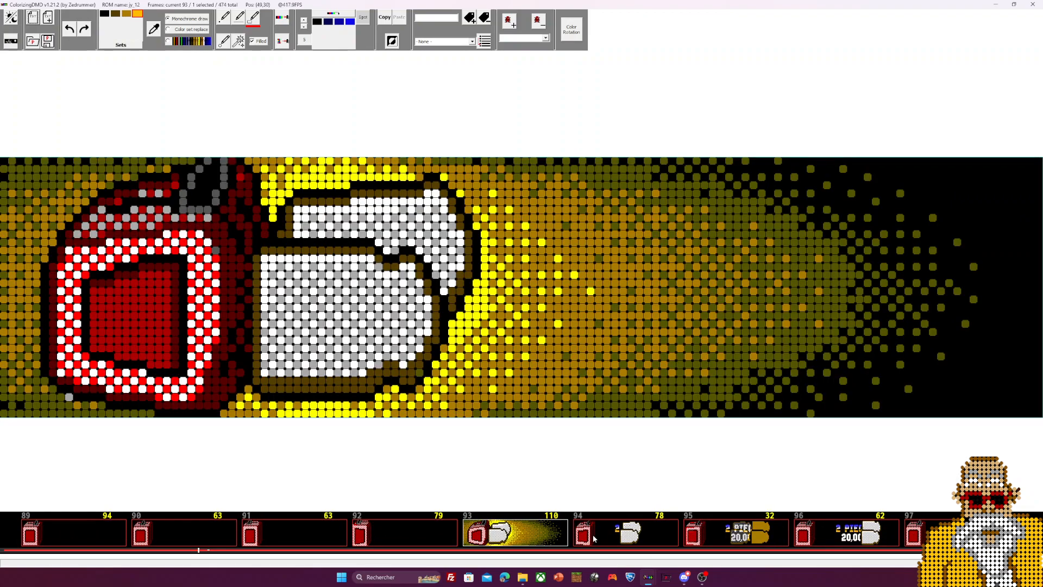
click(636, 540)
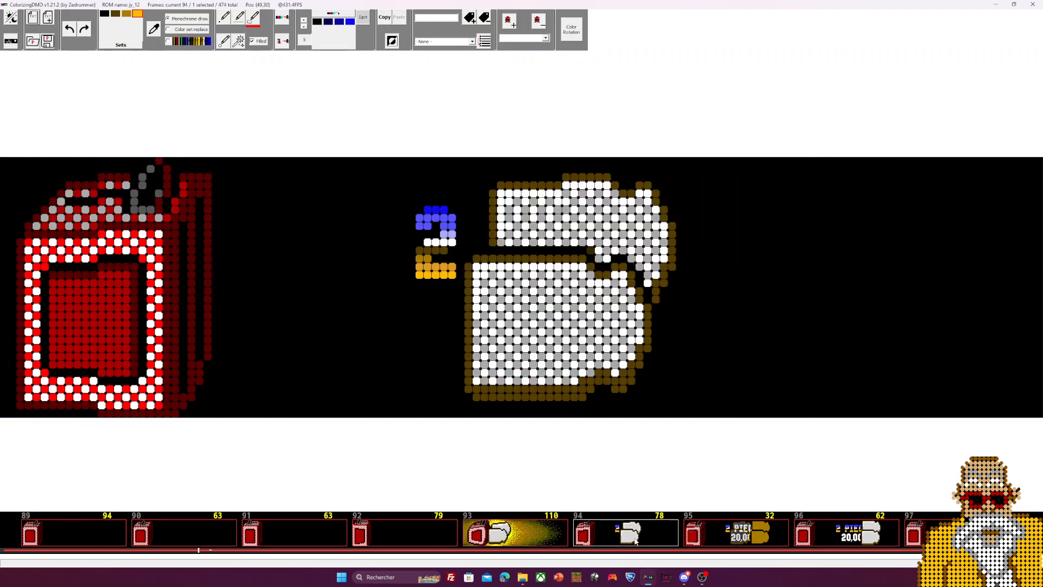
click(731, 542)
key(Right)
click(446, 536)
click(522, 535)
click(614, 534)
click(719, 531)
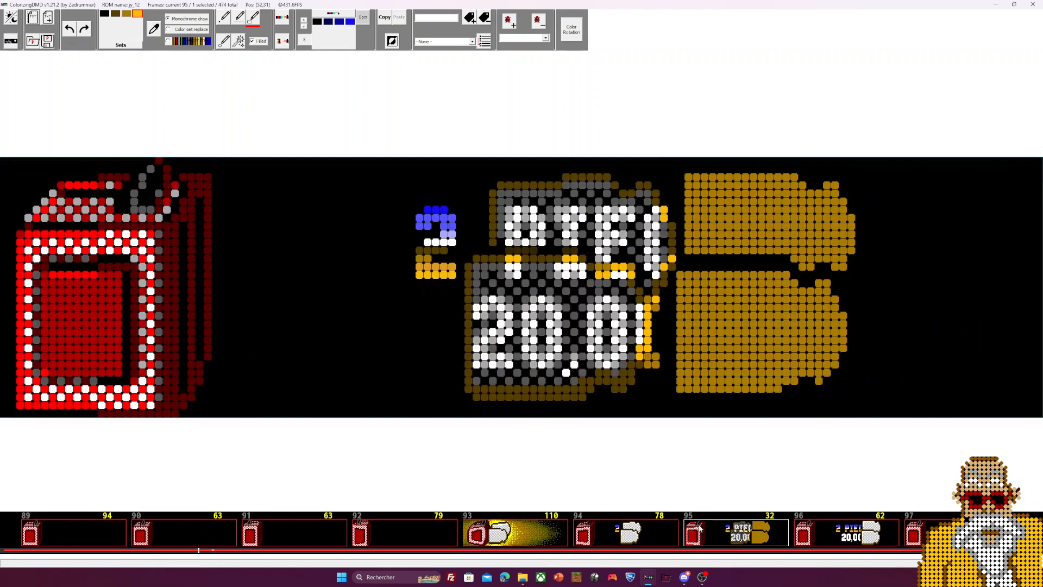
click(814, 525)
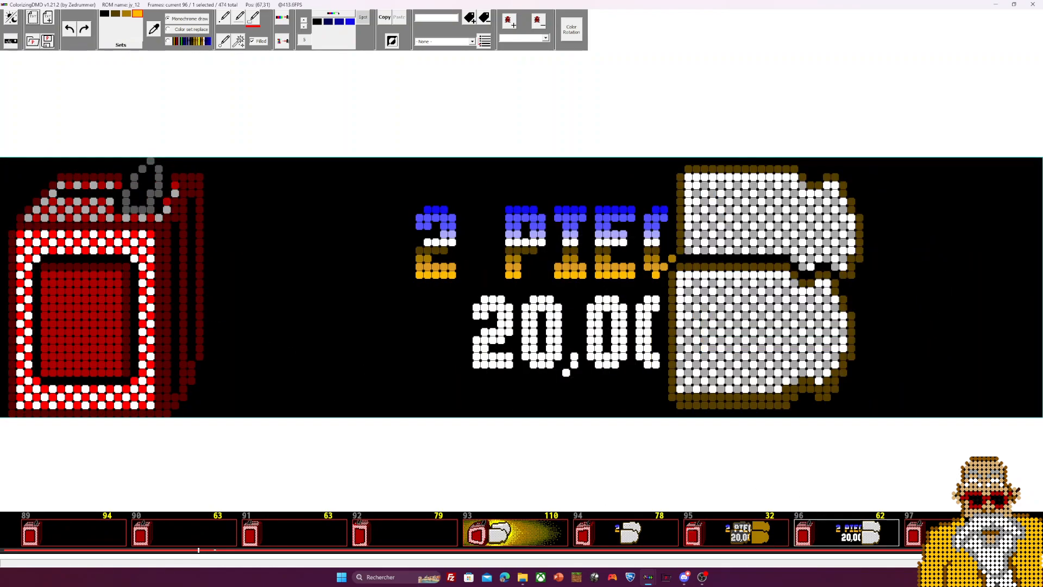
key(Right)
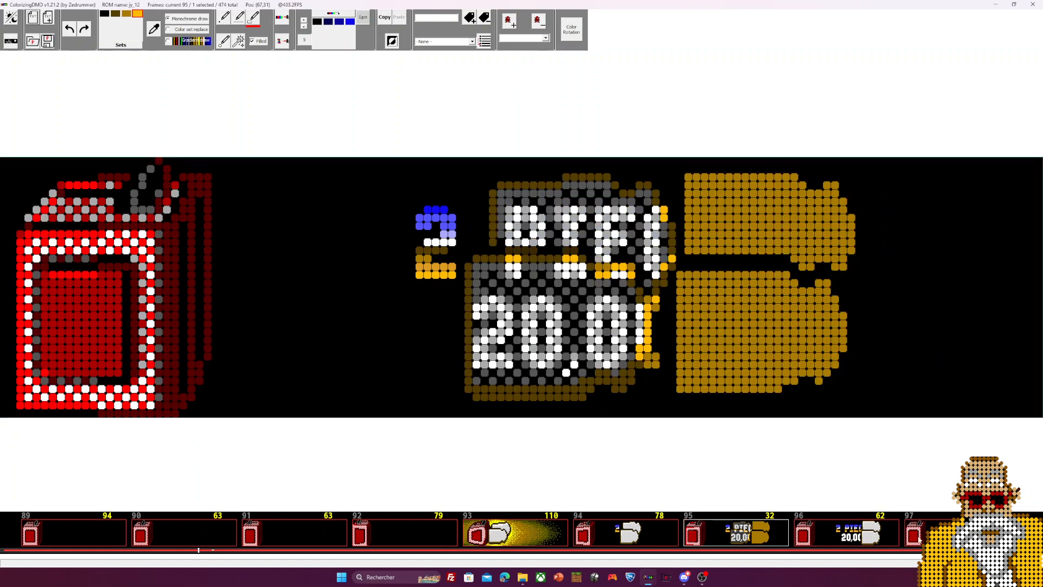
click(95, 533)
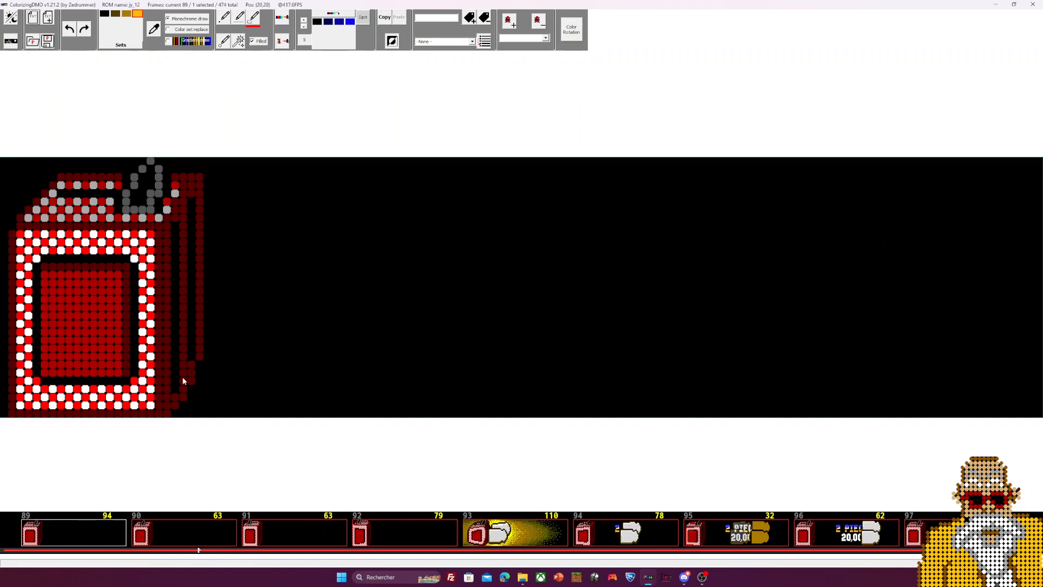
click(923, 523)
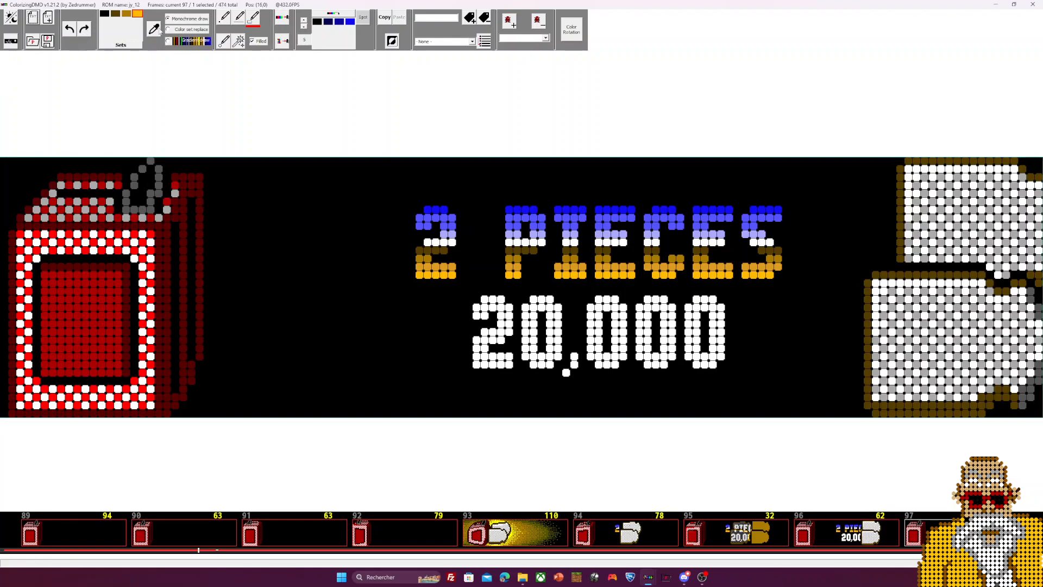
click(93, 535)
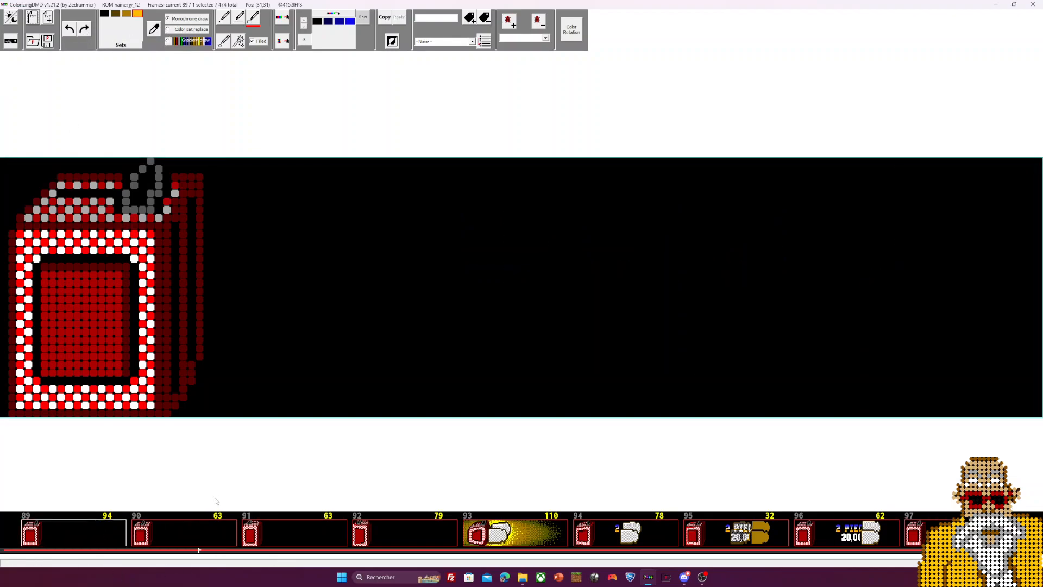
click(615, 539)
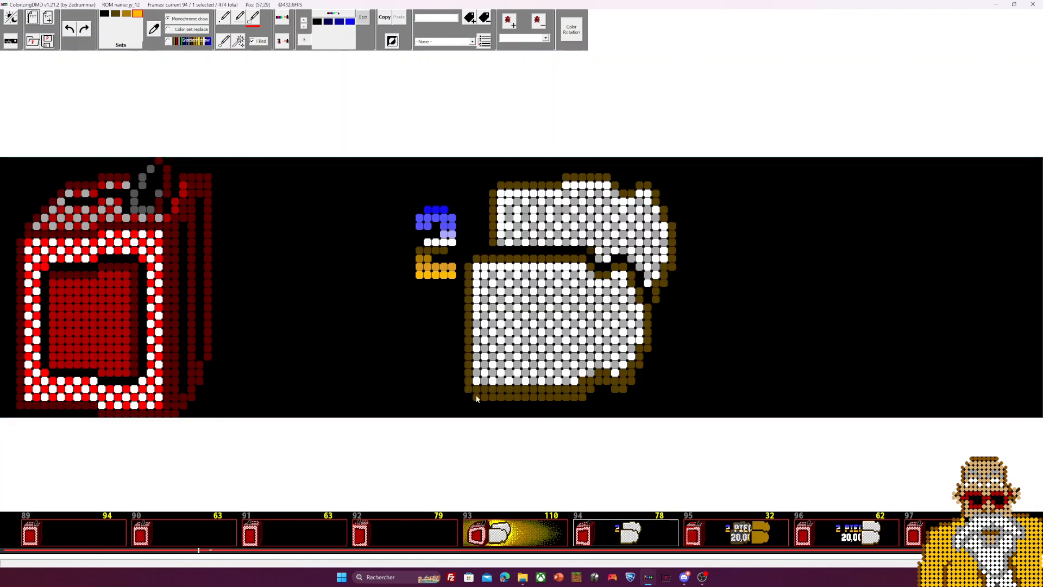
Apply the mask covering everything below the top band to frame 94 in original frame mode, and check the following frames up to 97
click(10, 41)
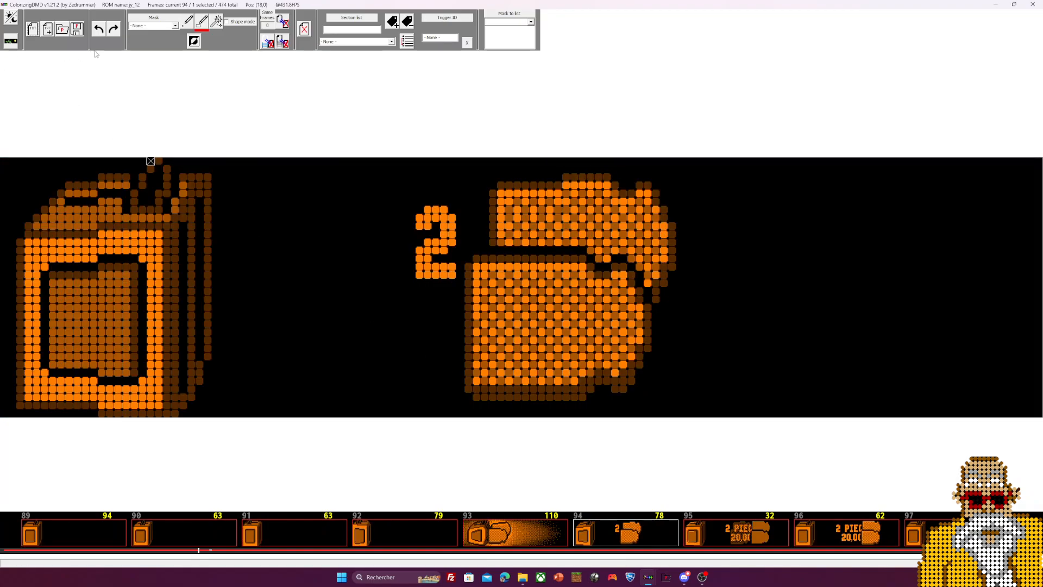
click(152, 25)
click(147, 39)
click(153, 25)
click(151, 32)
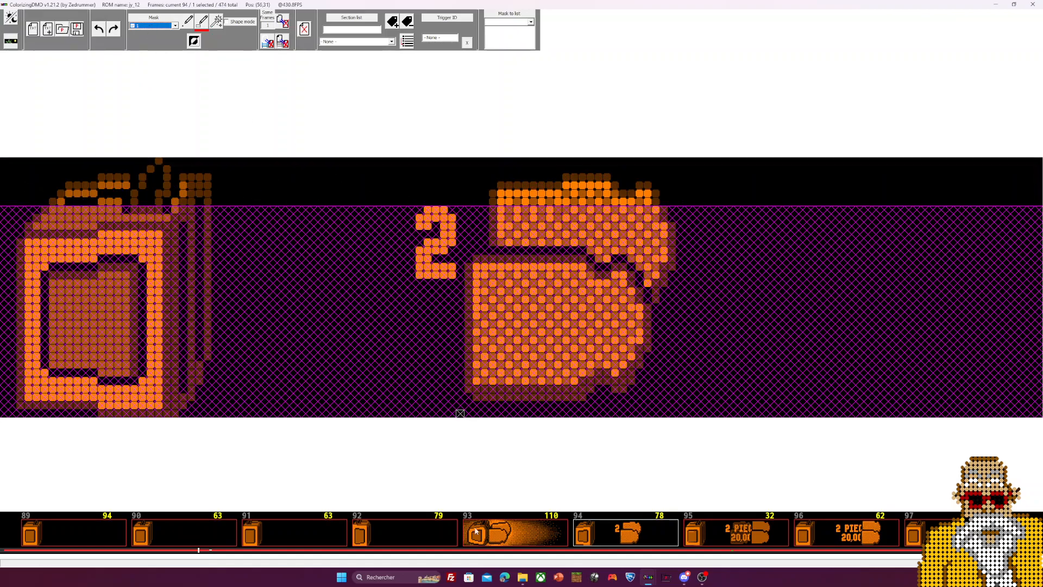
key(Right)
key(Right)
key(Right)
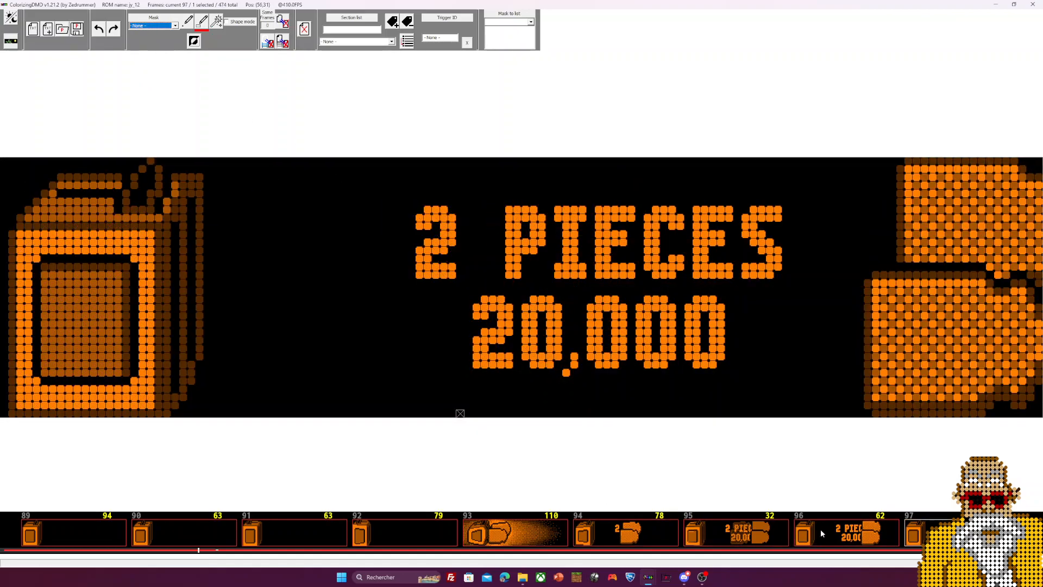
Select frames 89 to 99 and try mask 0 on all of them
scroll(812, 532, up, 5)
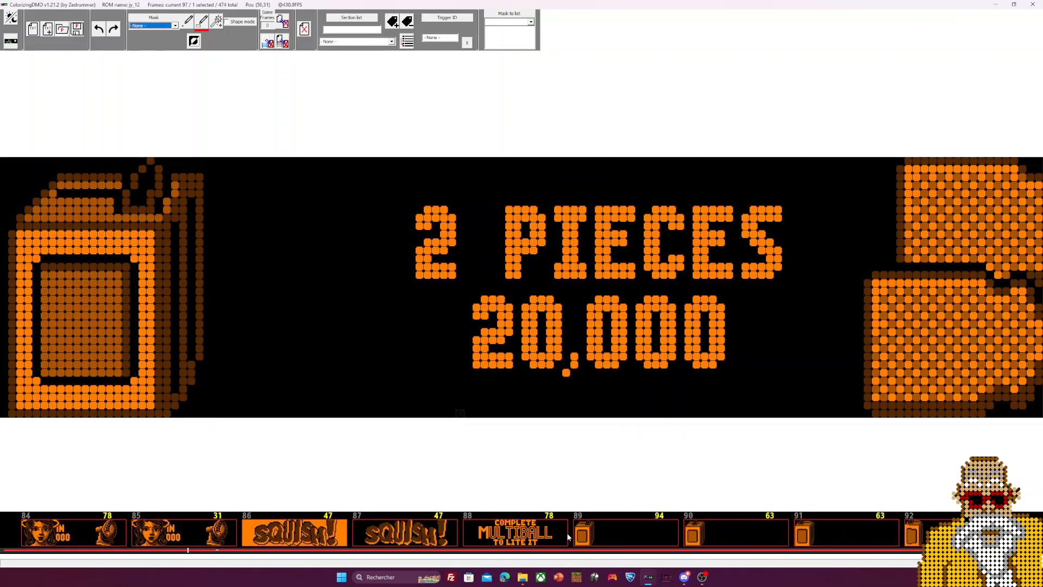
click(620, 535)
scroll(601, 534, down, 9)
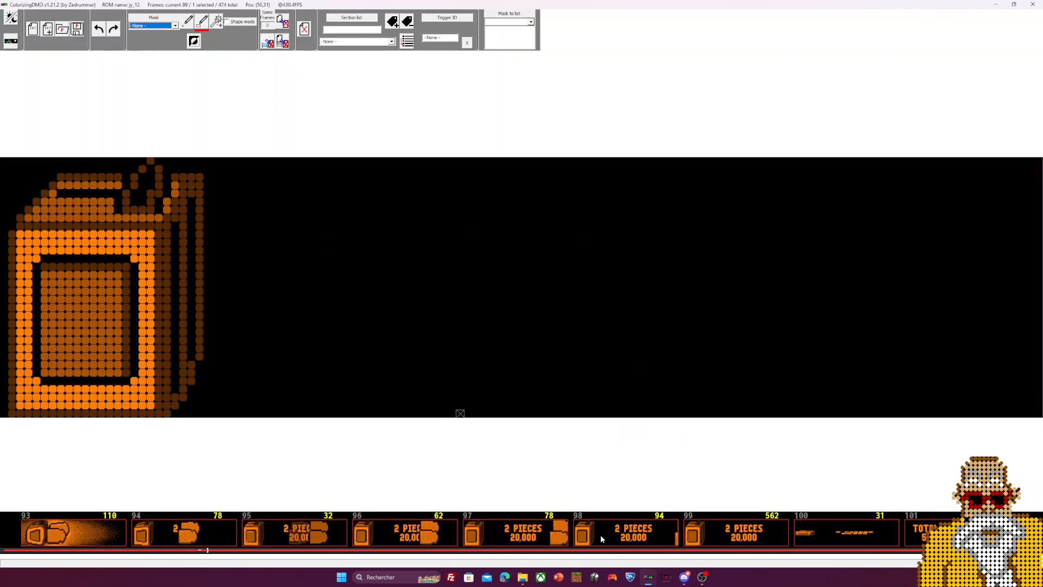
shift+click(736, 532)
click(173, 26)
click(149, 38)
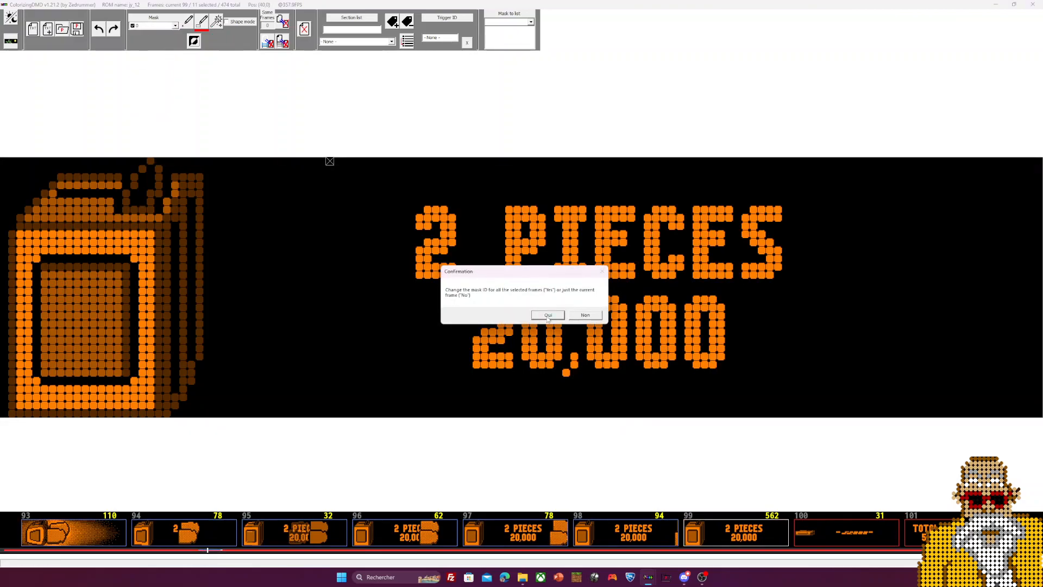
click(548, 315)
Try mask 2 on all the selected frames, and replace it with the mask covering everything below the top band
click(173, 26)
click(145, 47)
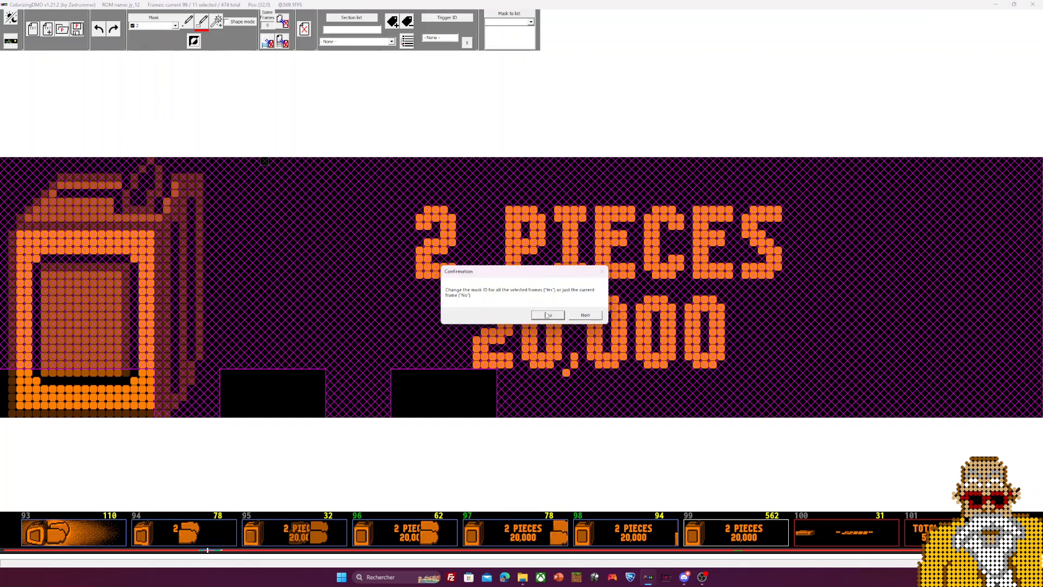
click(547, 315)
click(153, 26)
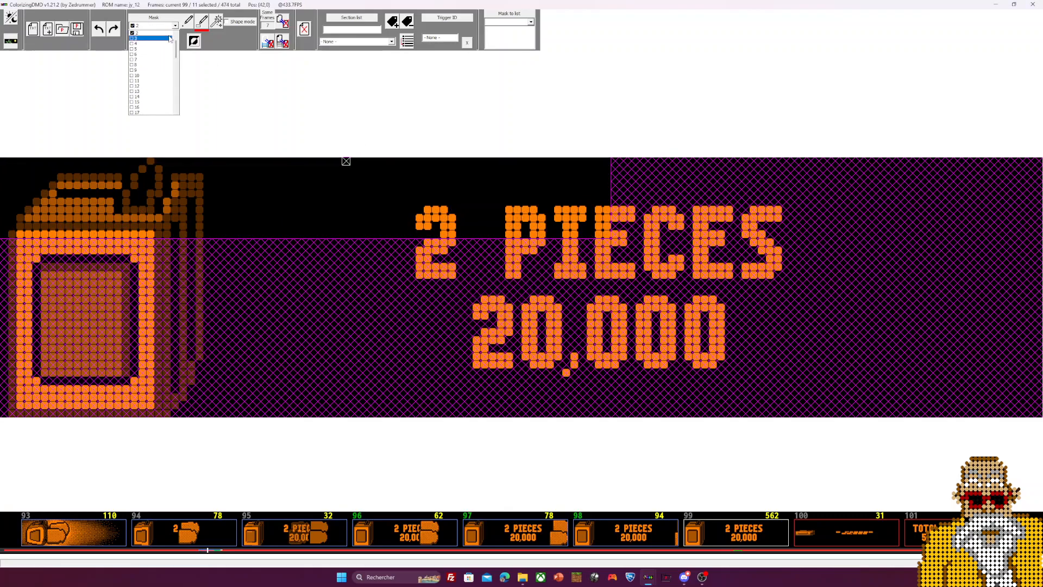
click(152, 41)
click(546, 314)
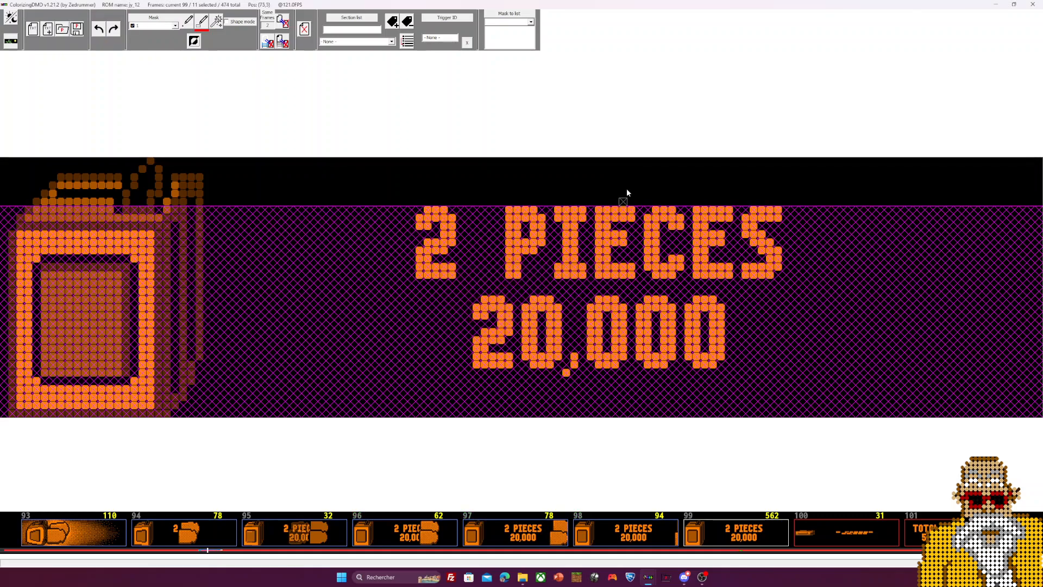
Check frame 99 with the 2 PIECES text in Colorization mode, and return to original frame mode
key(Right)
key(Left)
key(Tab)
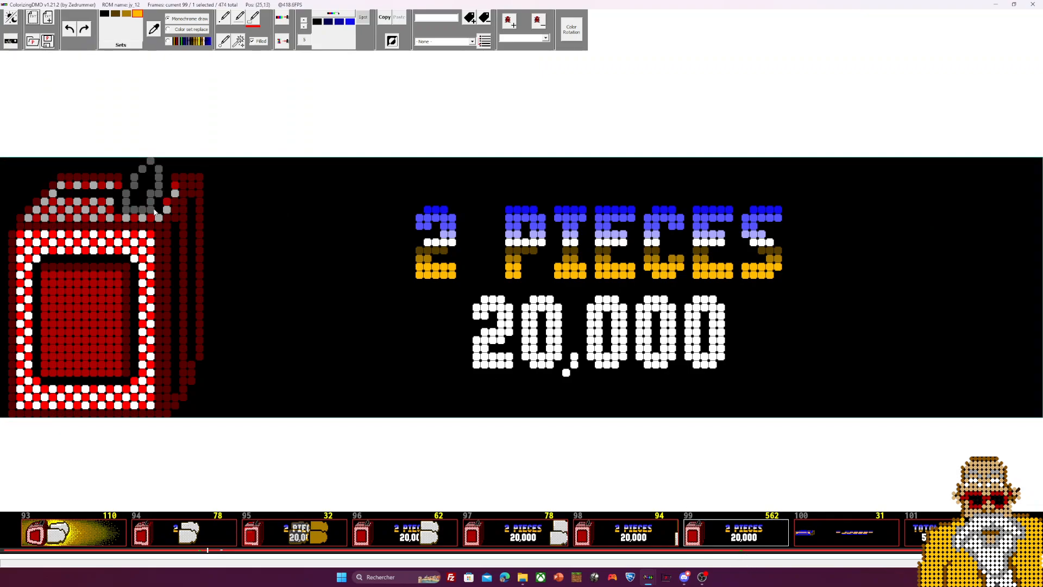
click(20, 47)
Step back from frame 99 to 89 and forward again, comparing the unmasked top band across the frames
key(Left)
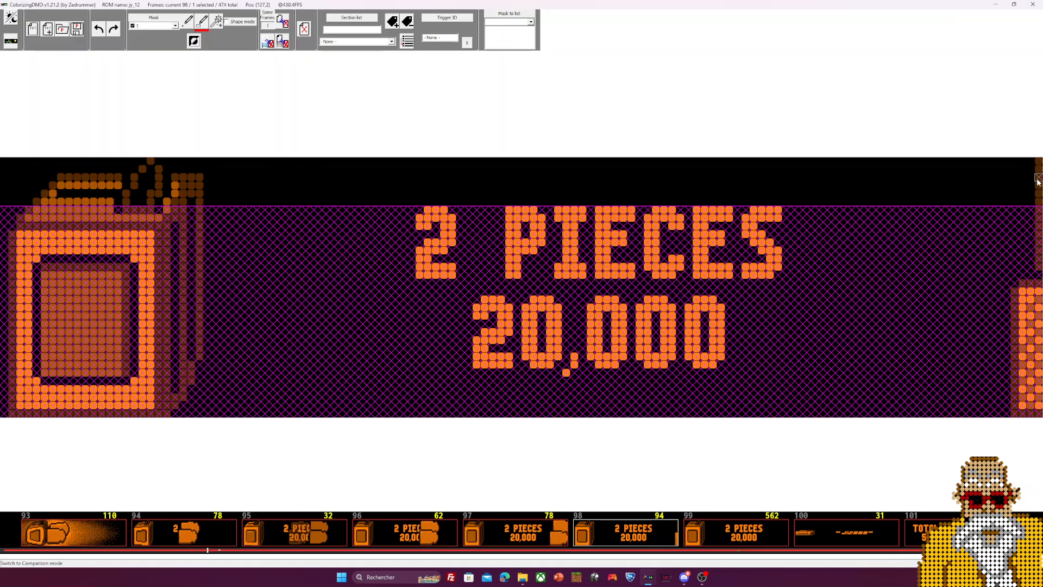
key(Left)
key(Left)
key(Left)
key(Left)
key(Left)
key(Left)
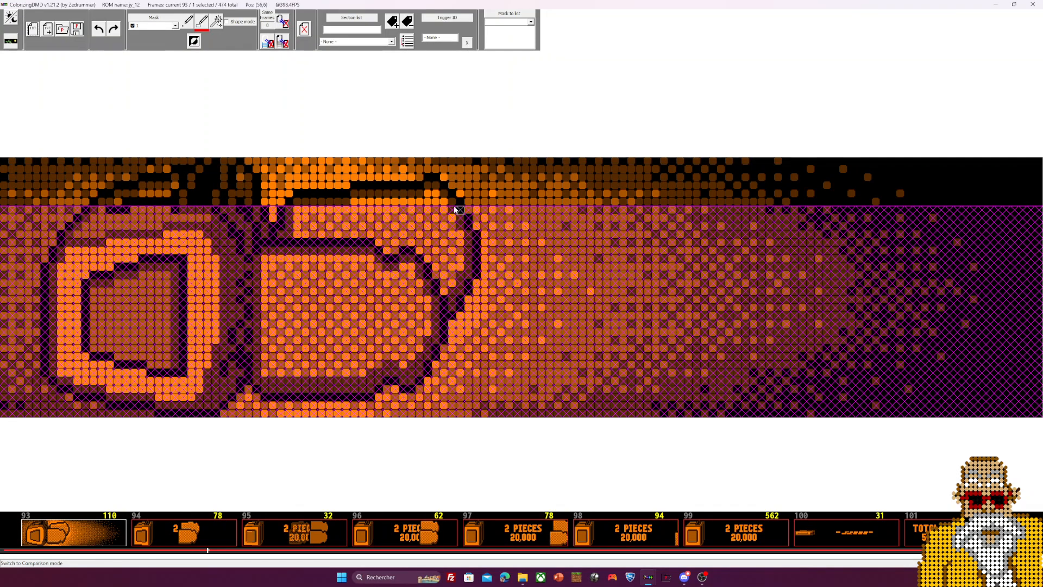
key(Left)
key(Left)
key(Left)
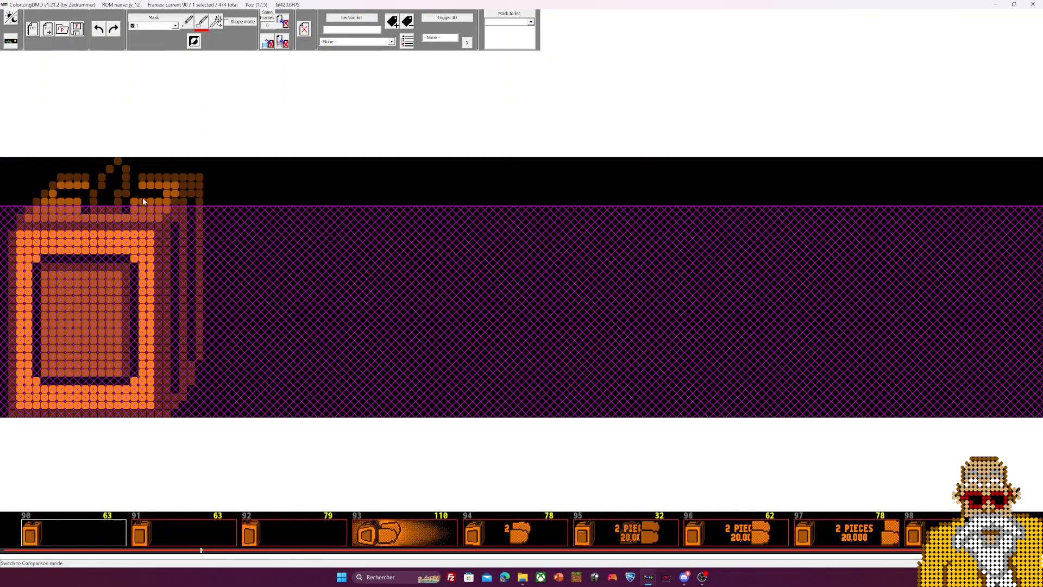
key(Left)
key(Right)
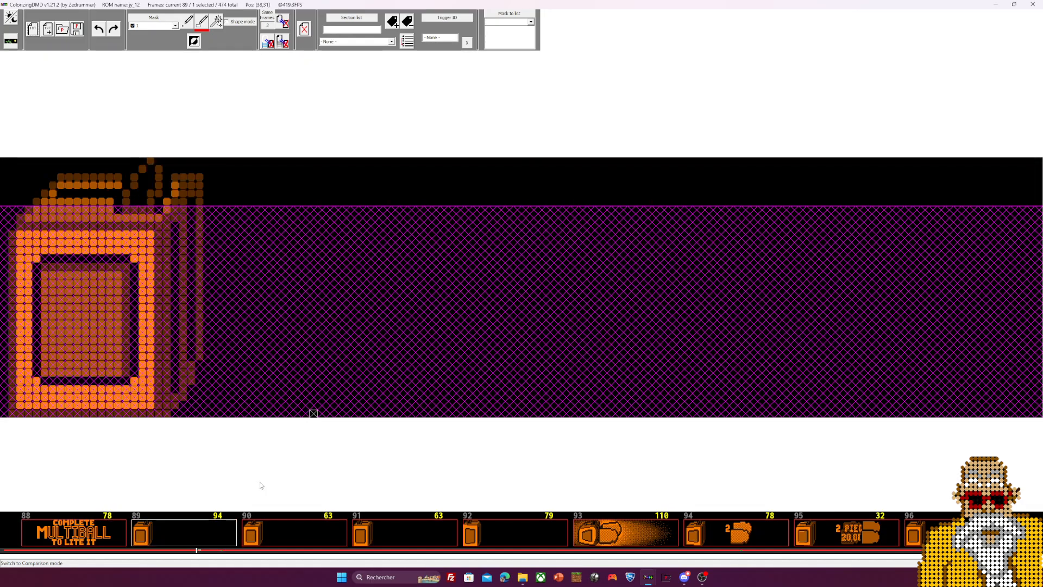
key(Right)
key(Right)
key(Right)
key(Right)
key(Right)
key(Right)
key(Right)
key(Right)
key(Right)
key(Right)
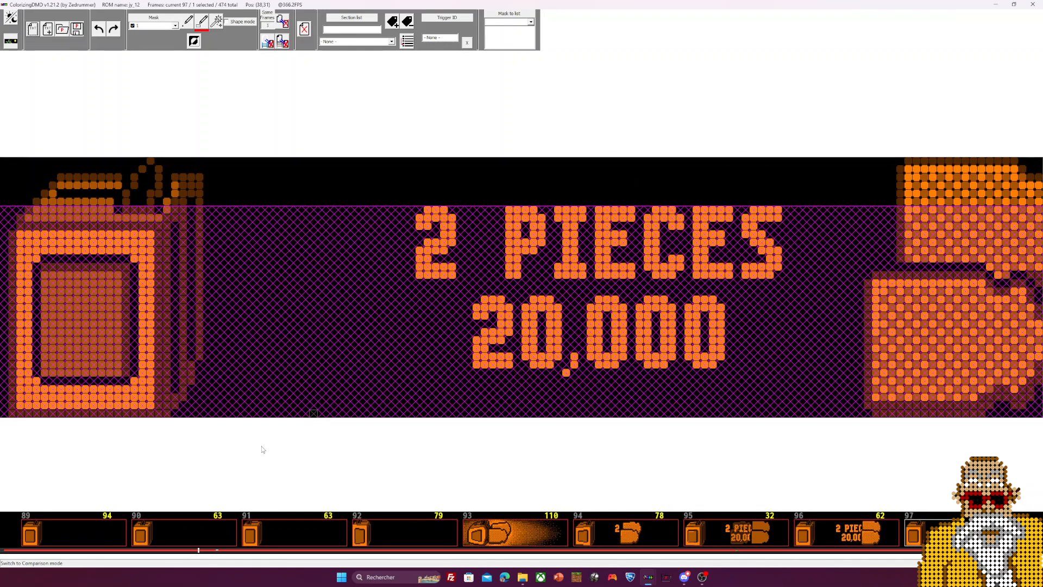
key(Right)
key(Left)
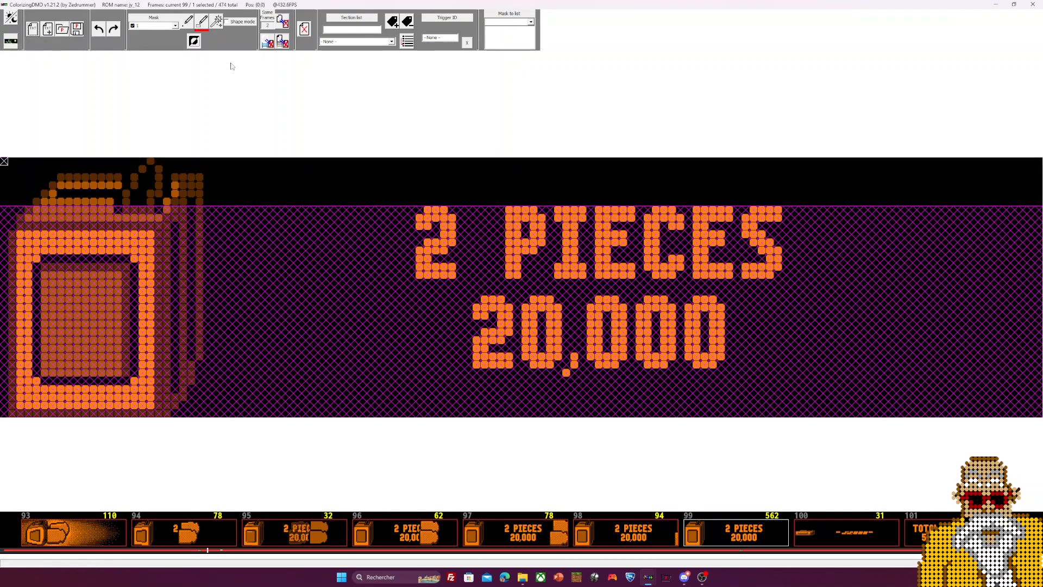
Delete the frames similar to frame 99 using its comparison mask, and confirm the deletion
click(282, 21)
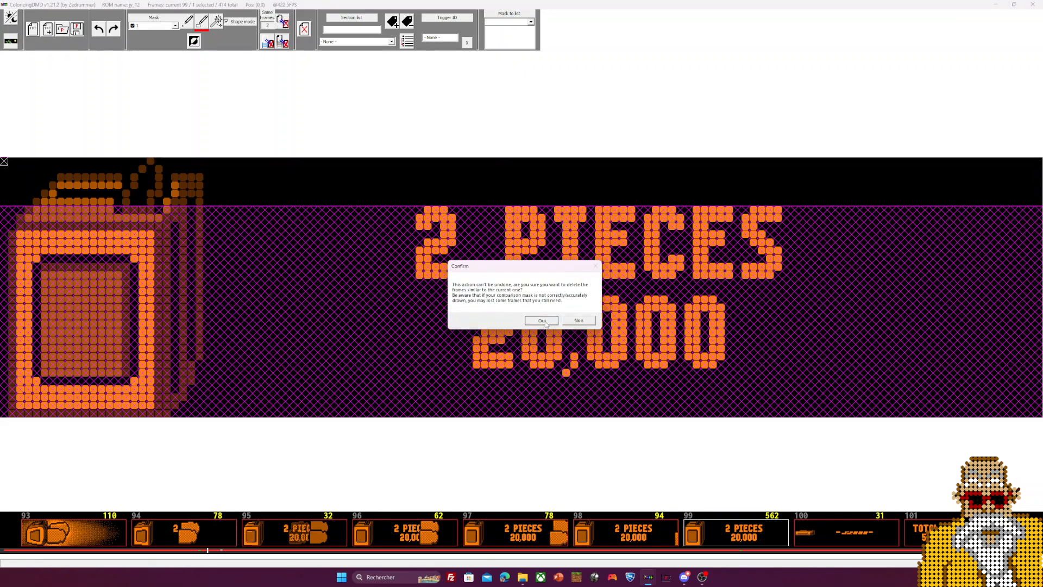
click(541, 320)
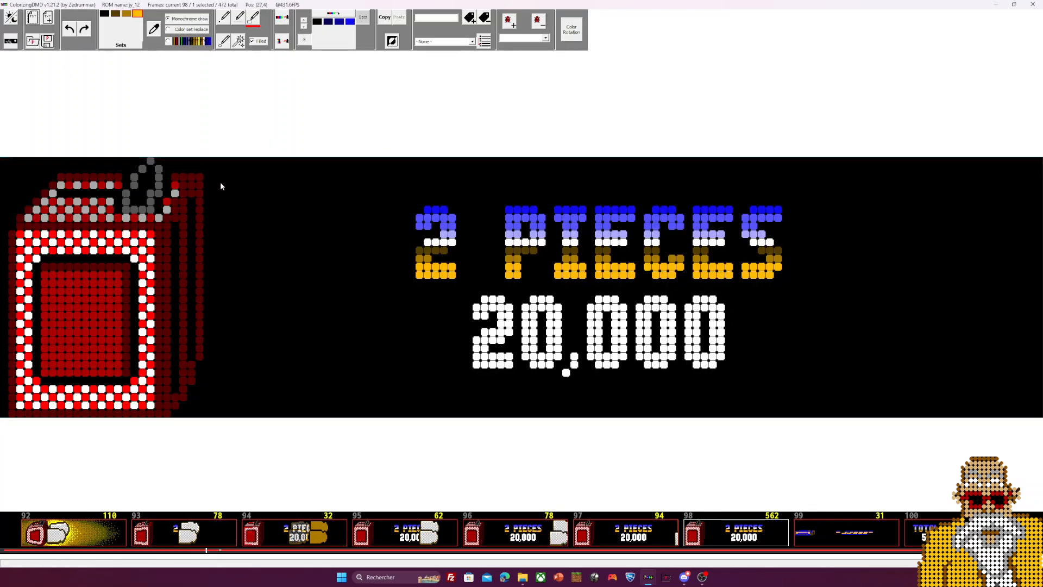
On frame 98 in Colorization mode, assign progressively lighter blue dynamic color sets to the upper row bands of 2 PIECES, beside the box
drag(220, 159, 1042, 215)
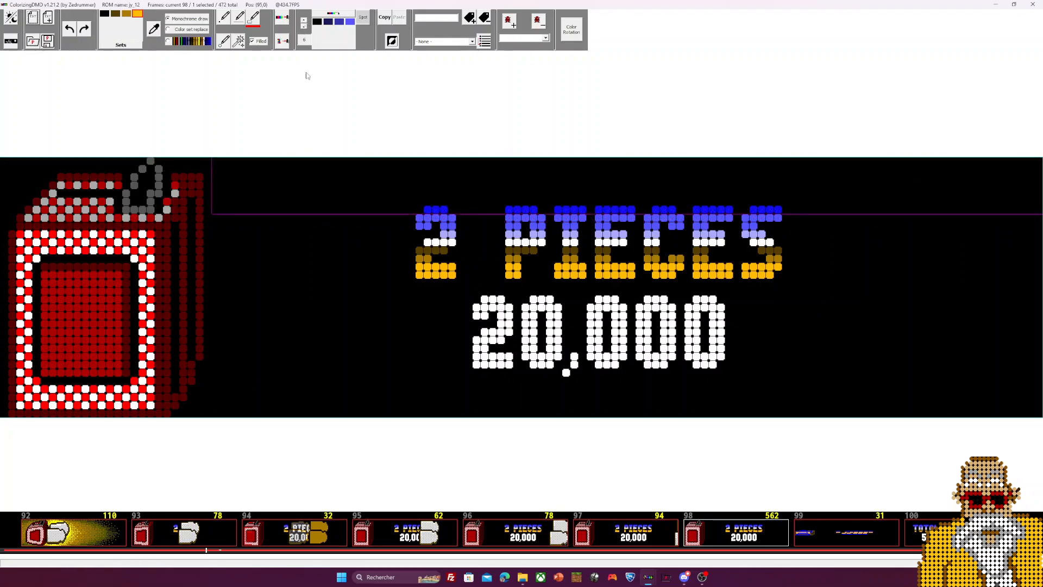
drag(212, 216, 1042, 217)
click(304, 21)
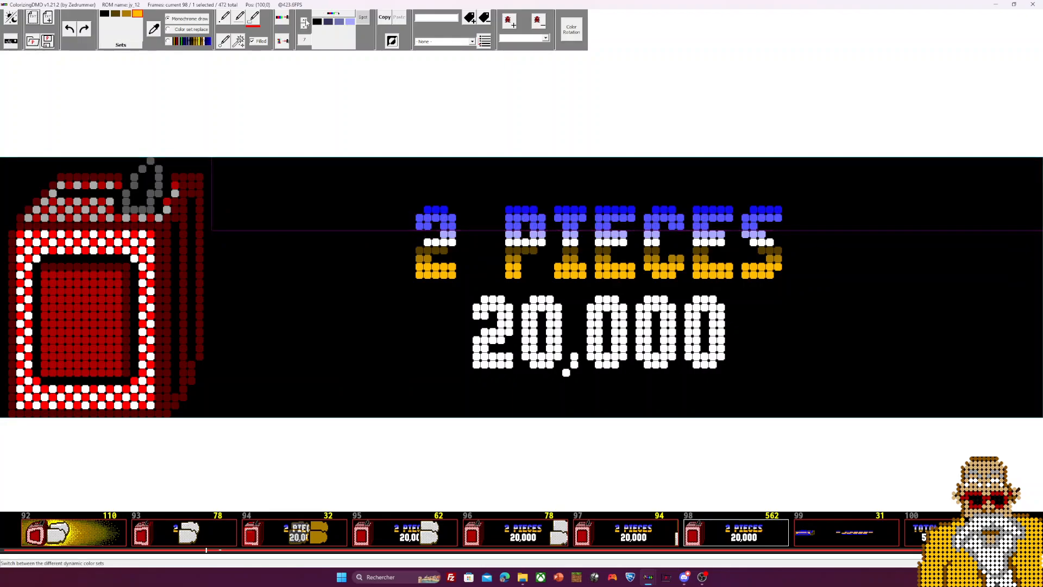
drag(213, 231, 1042, 235)
Assign the white dynamic color set to the middle row of 2 PIECES and to the whole 20,000 area below it
click(304, 26)
click(304, 26)
click(304, 26)
click(304, 26)
click(213, 244)
drag(213, 243, 1042, 158)
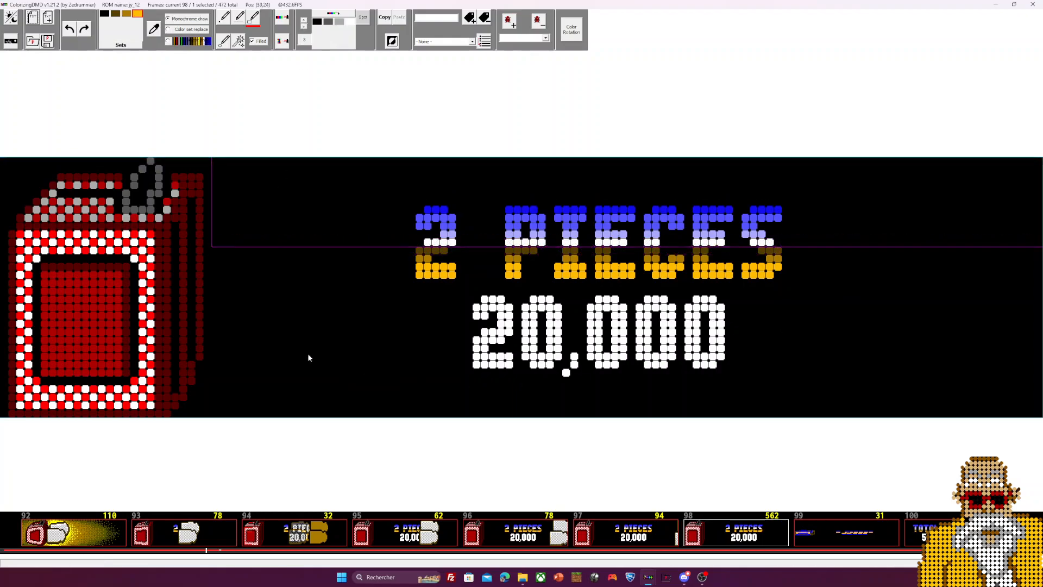
drag(220, 294, 1012, 439)
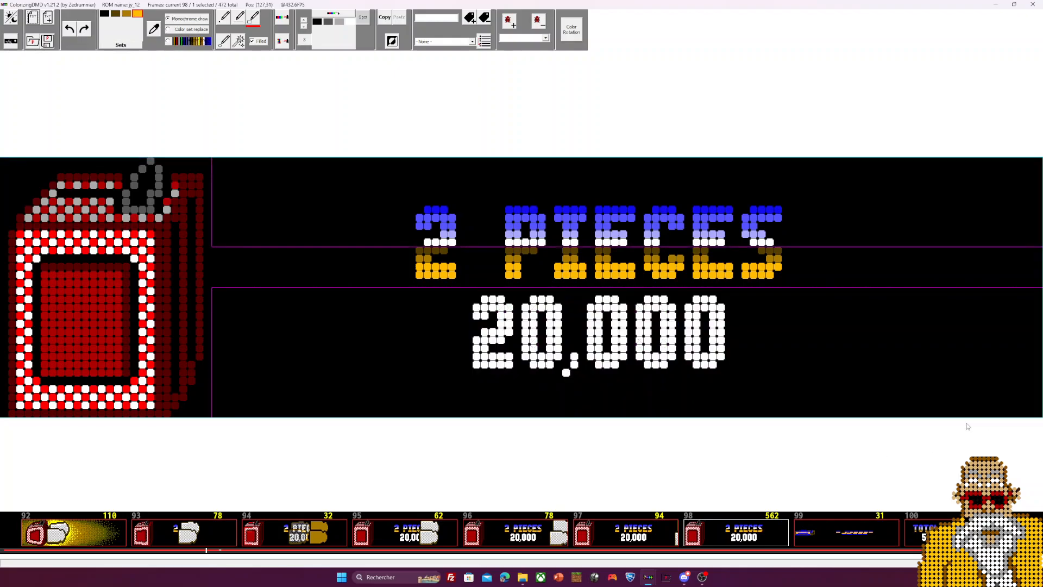
Assign the gold dynamic color set to the bottom rows of 2 PIECES and two darker gold sets to the rows just above them
click(303, 26)
click(303, 26)
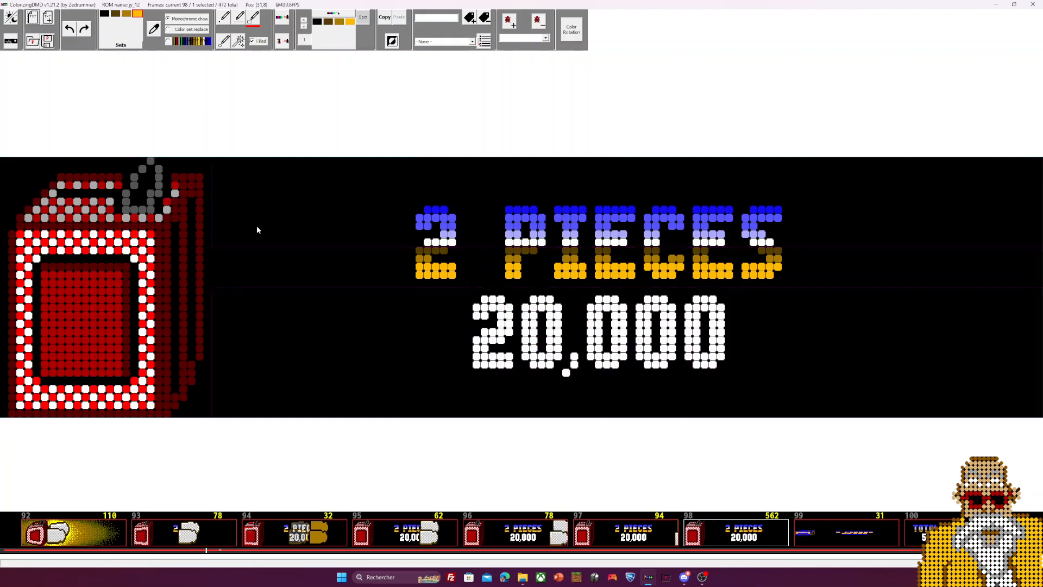
drag(212, 285, 1040, 264)
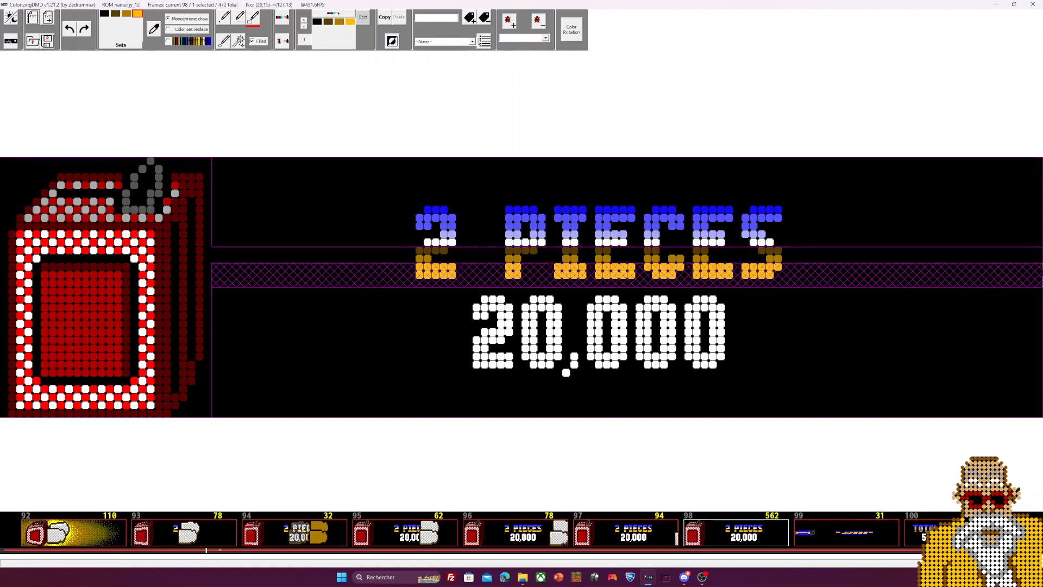
click(304, 23)
click(303, 23)
click(304, 23)
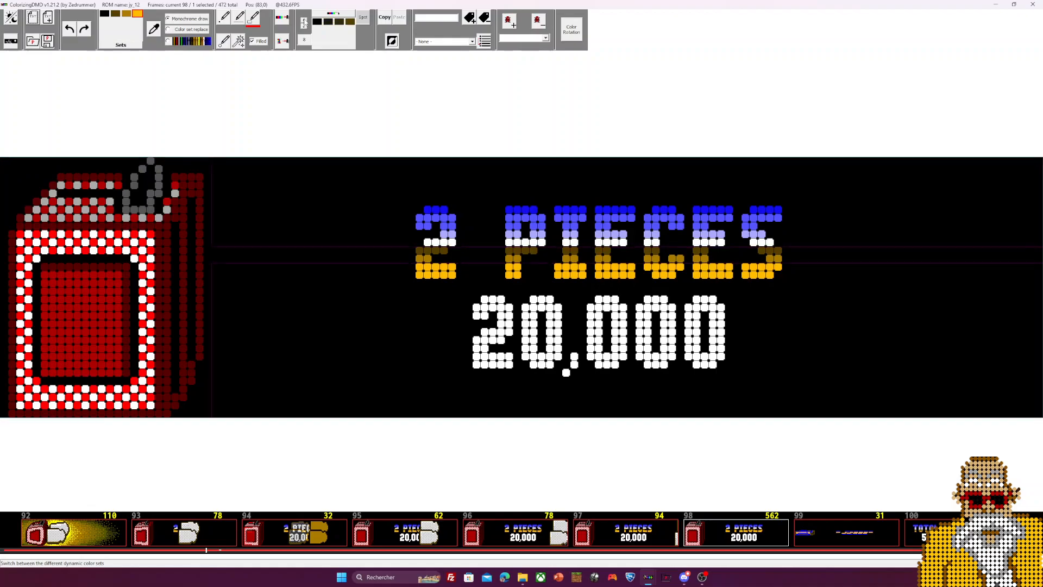
drag(214, 249, 653, 268)
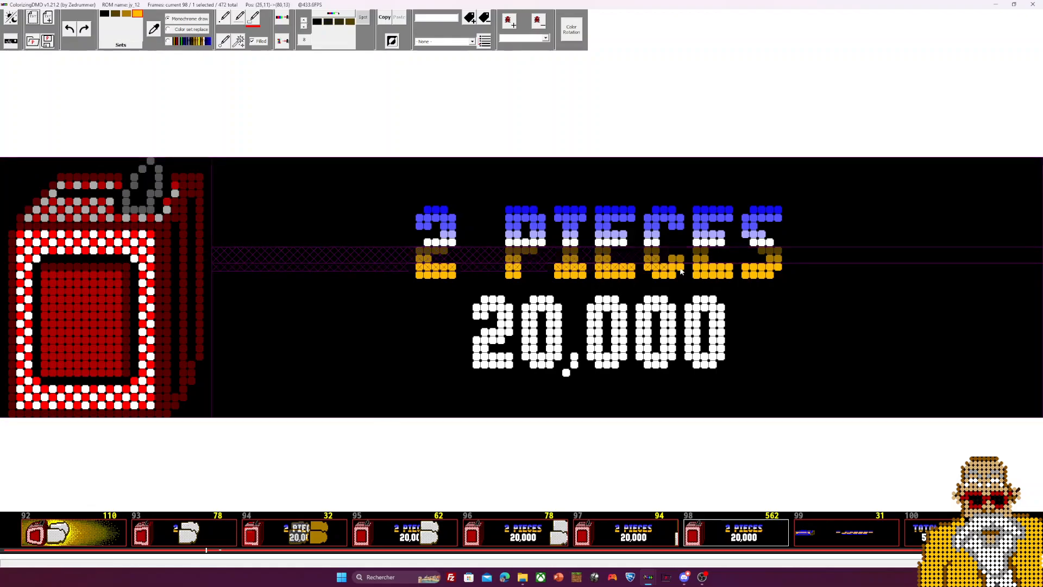
click(304, 23)
drag(214, 257, 782, 261)
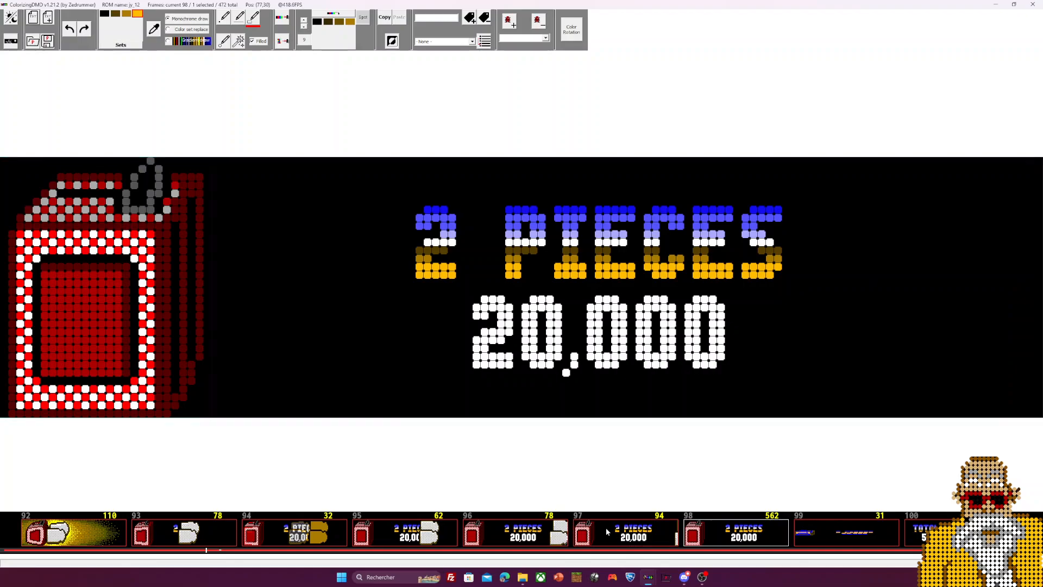
Look through frames 97 down to 94 and return to frame 98 to compare the text areas
click(584, 538)
click(554, 540)
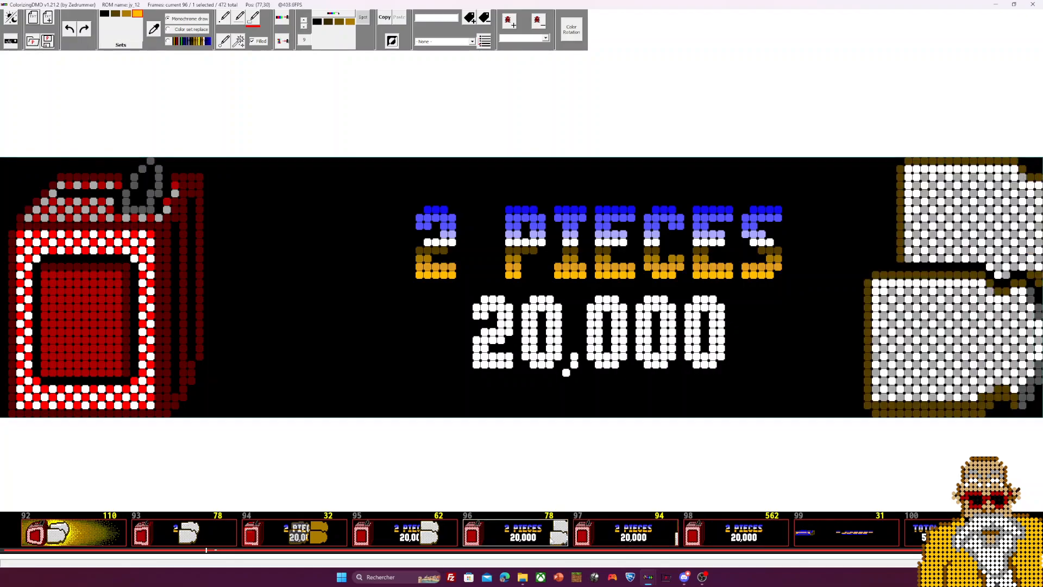
click(443, 538)
click(319, 541)
click(726, 540)
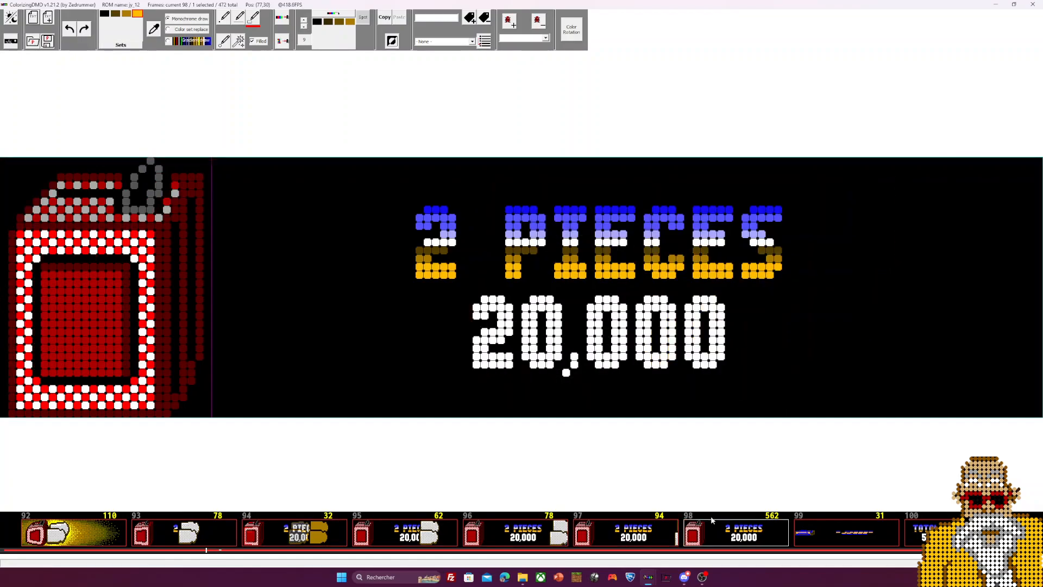
Copy the area around the 2 PIECES 20,000 text from frame 98 and paste it in place on frames 97 and 96
click(669, 541)
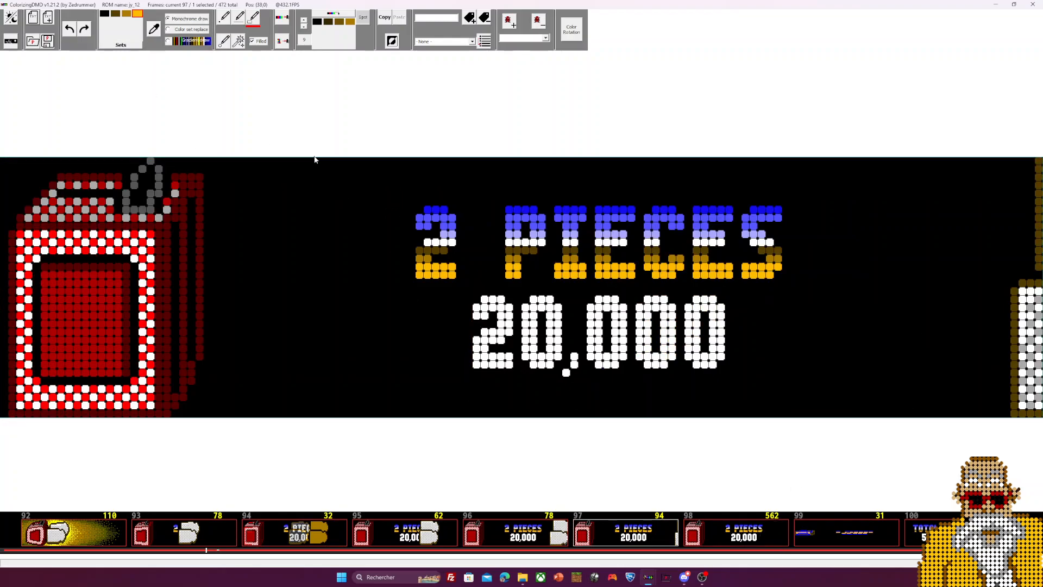
mouse_move(252, 162)
mouse_down()
mouse_move(896, 454)
mouse_move(803, 430)
mouse_up()
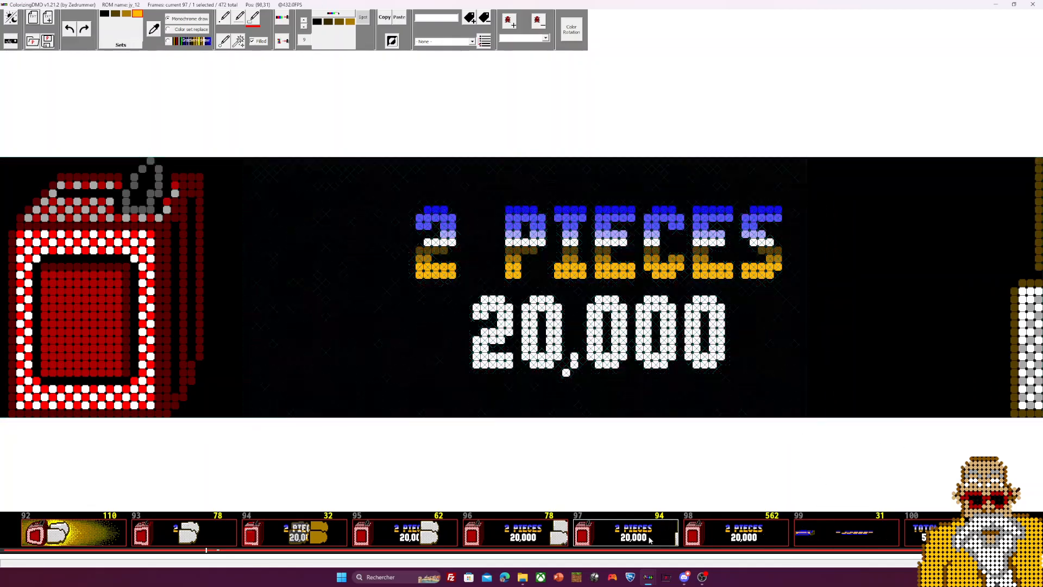
click(716, 541)
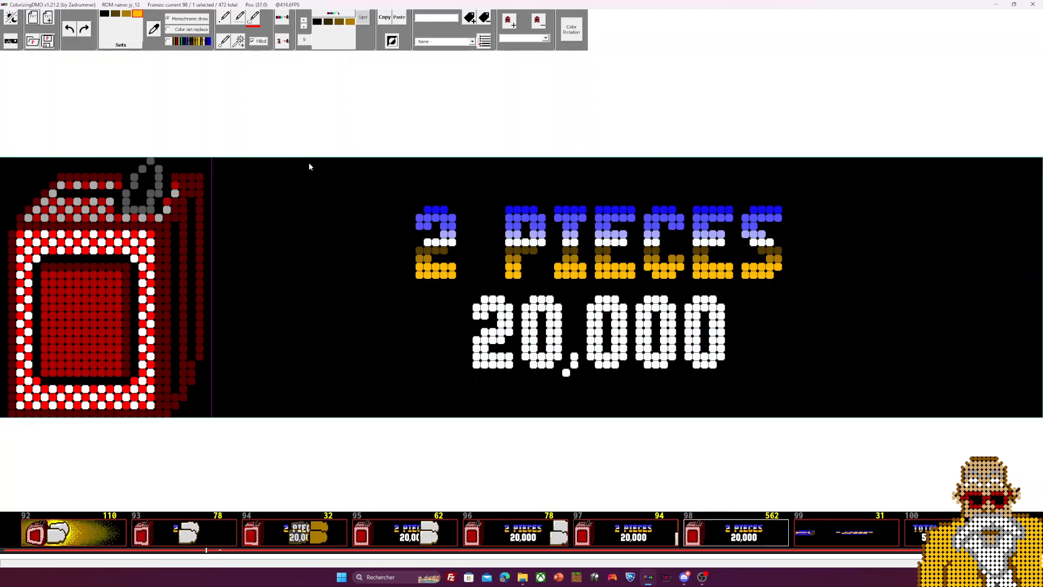
drag(289, 158, 850, 459)
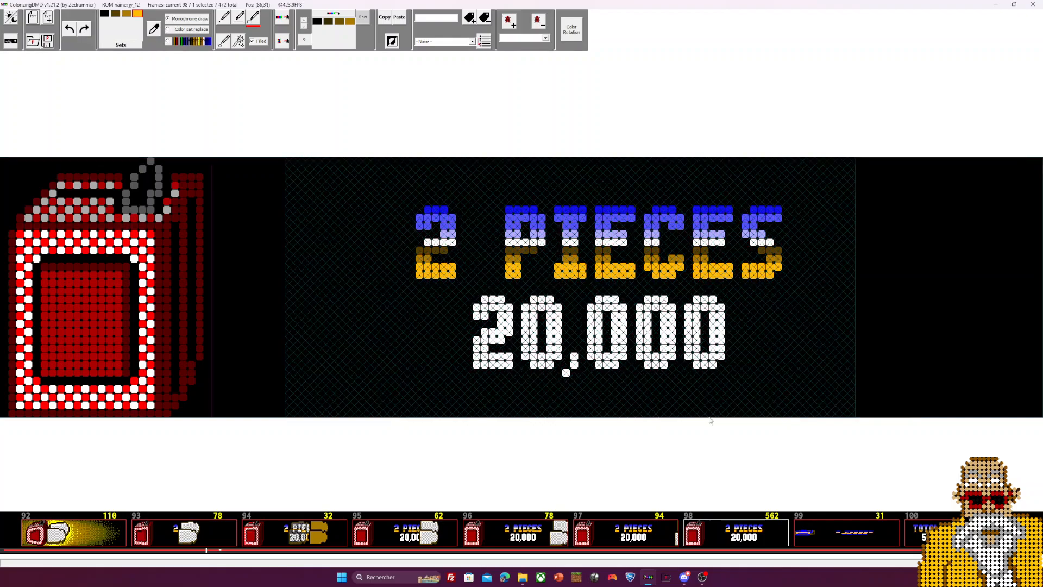
click(641, 537)
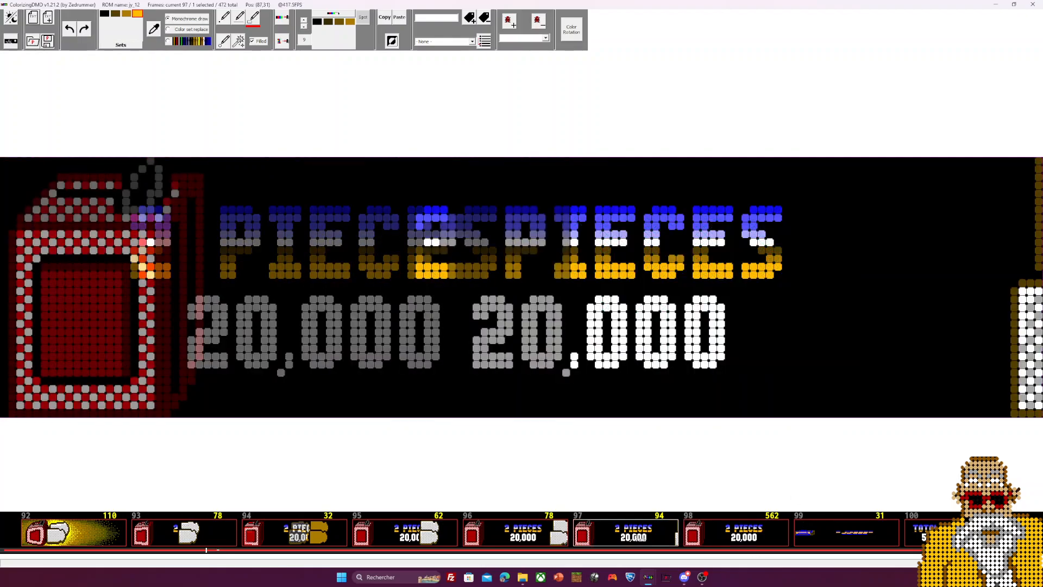
click(573, 286)
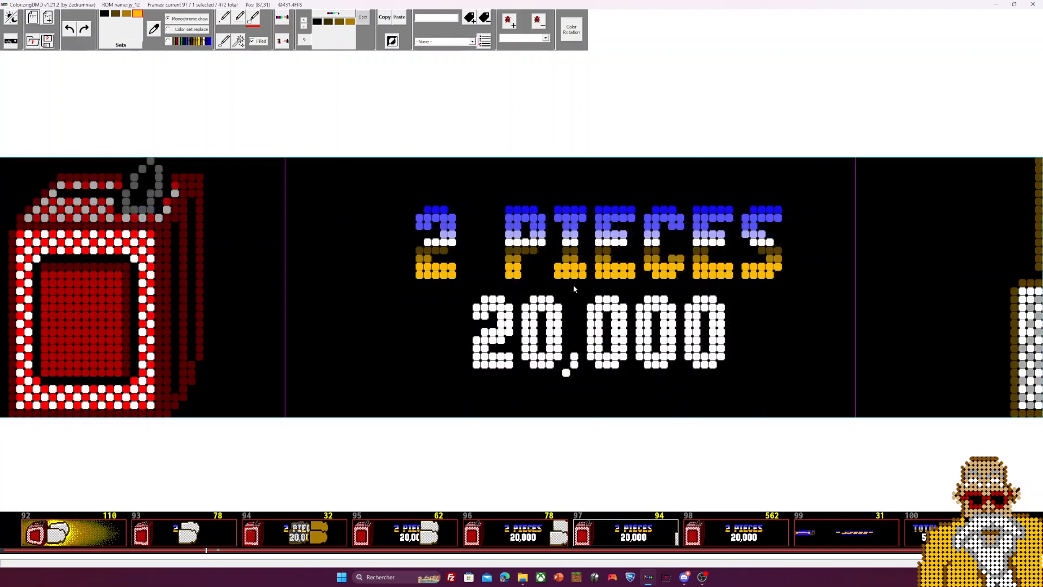
click(520, 537)
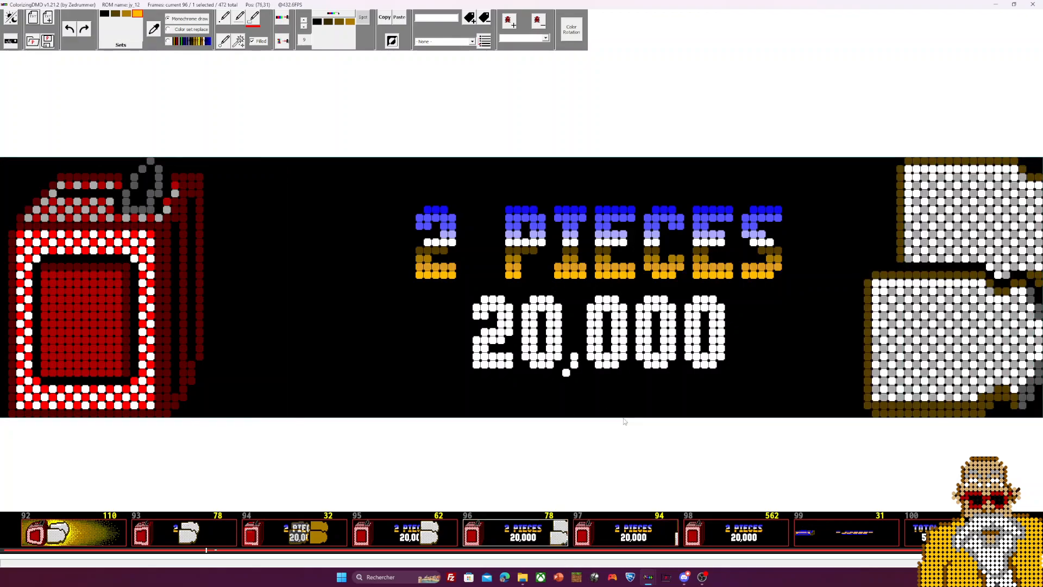
key(ctrl+v)
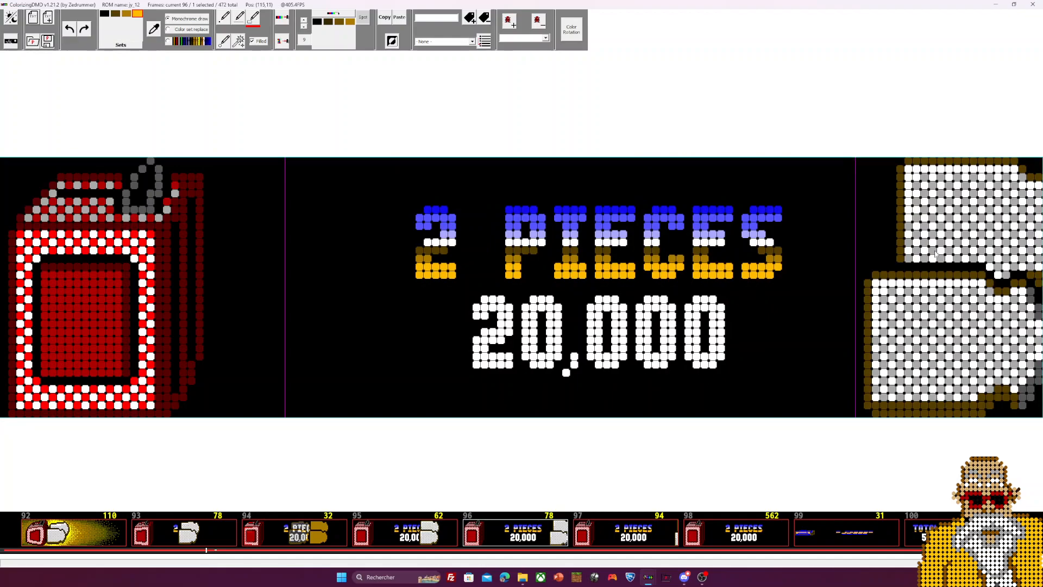
Copy from frame 98 only the text area left of the white shapes in frame 95, and paste it in place on frame 95
key(Left)
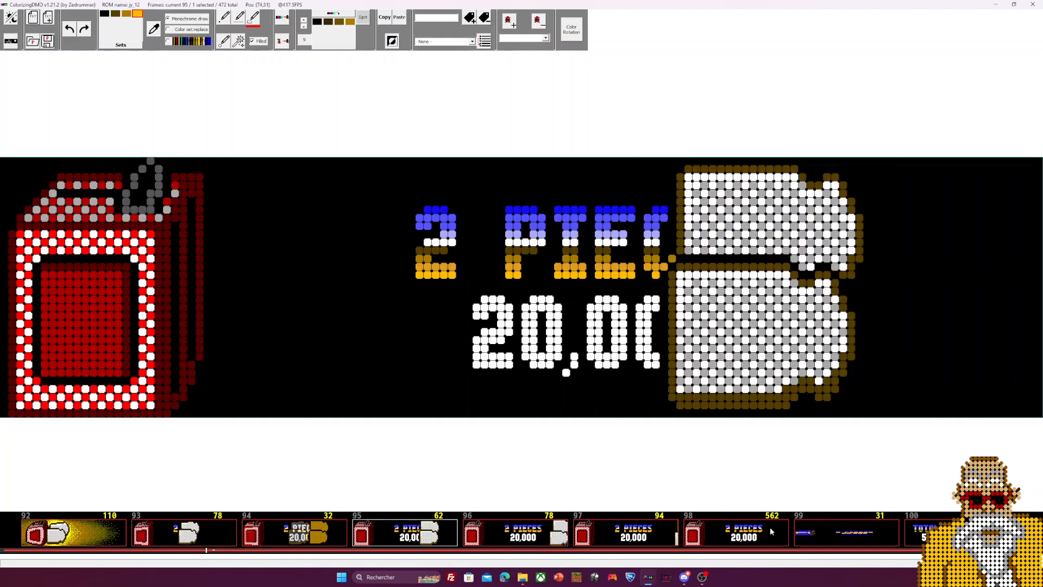
ctrl+click(738, 535)
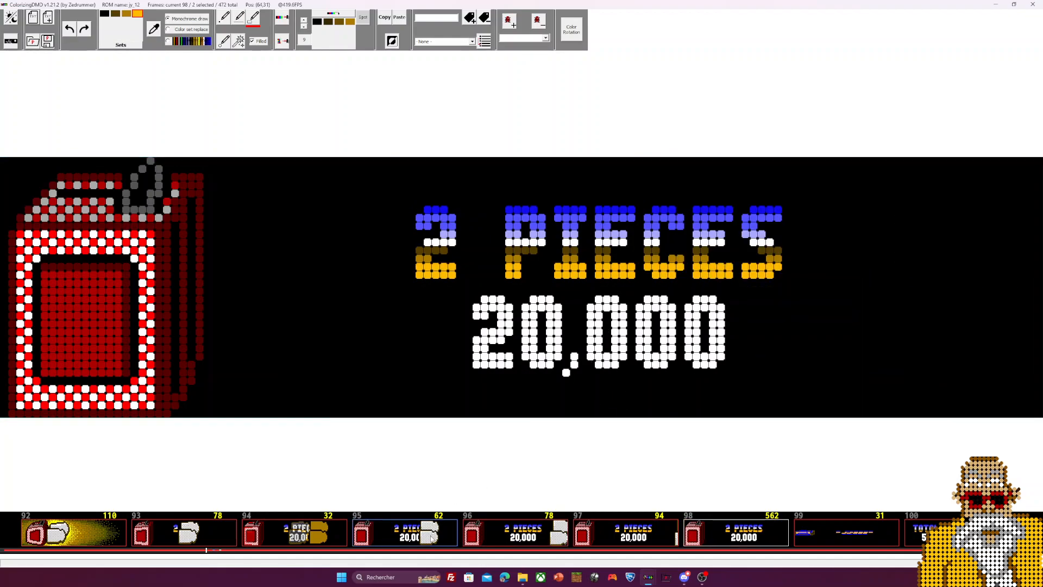
click(404, 533)
drag(674, 158, 446, 358)
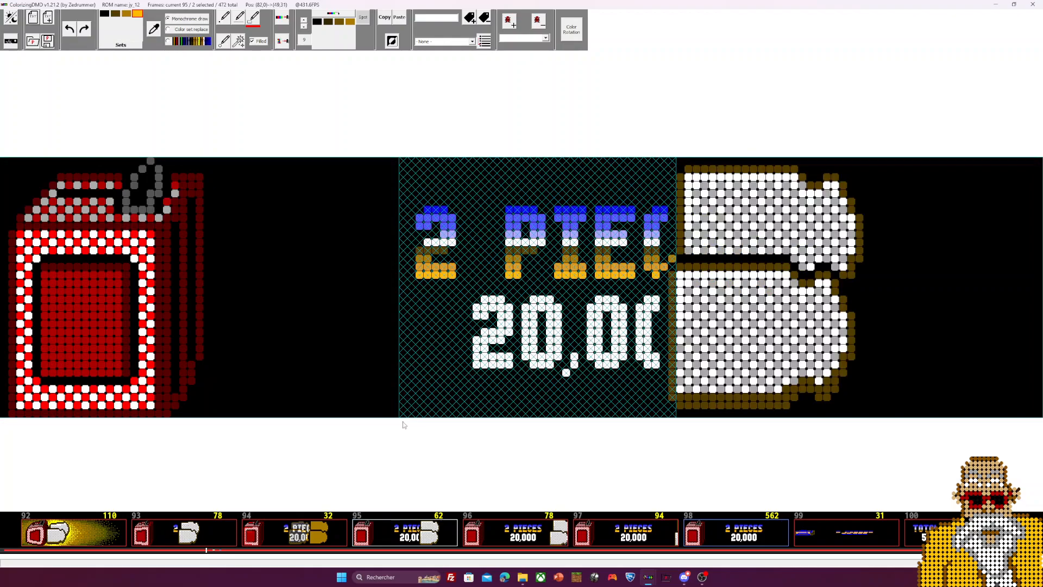
click(747, 537)
key(ctrl+c)
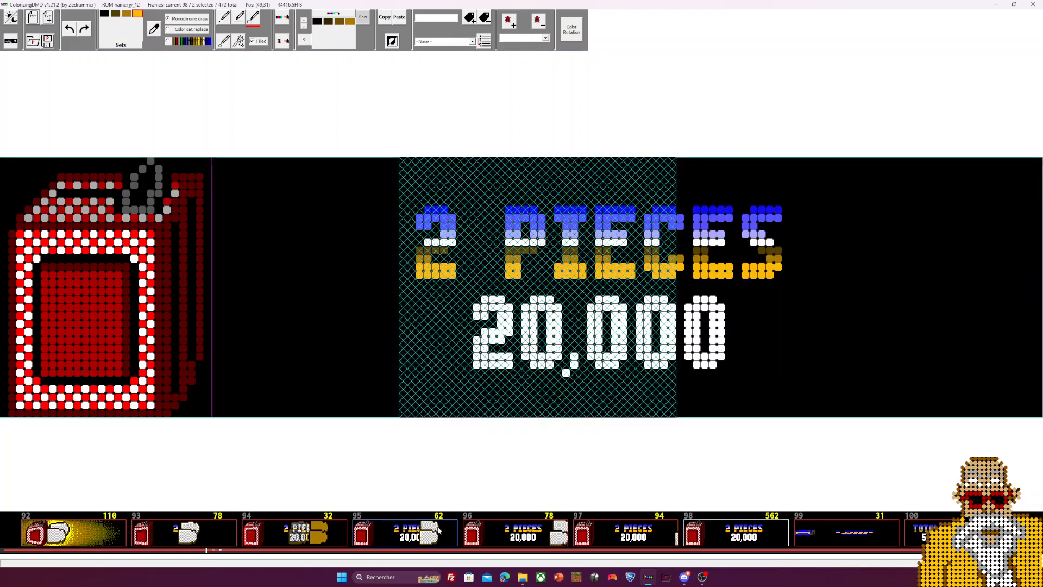
click(410, 535)
key(ctrl+v)
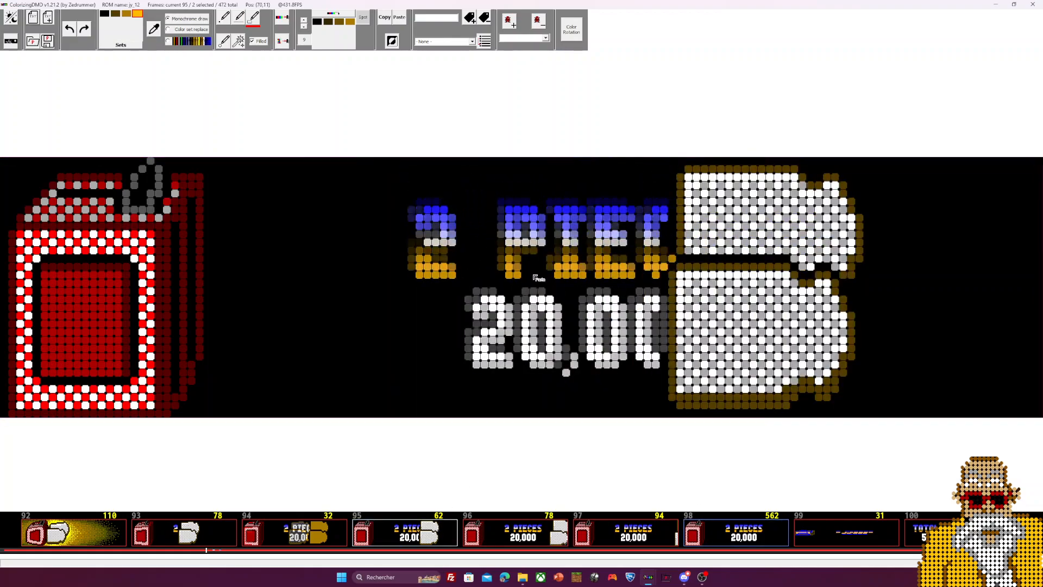
click(464, 346)
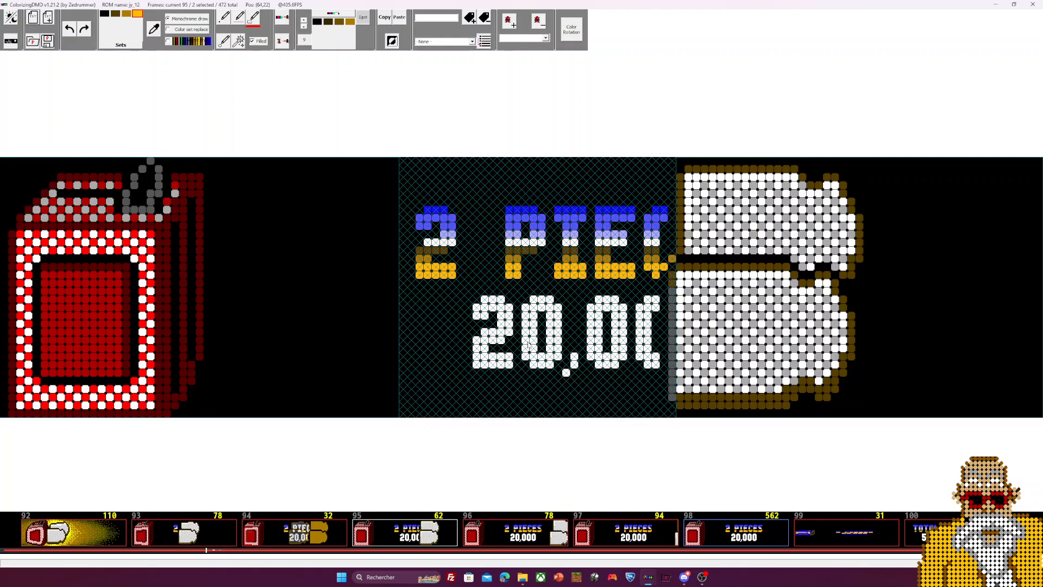
Select frame 95 alone and redraw the brown left outline of the lower white shape outside the dynamic zone
click(859, 340)
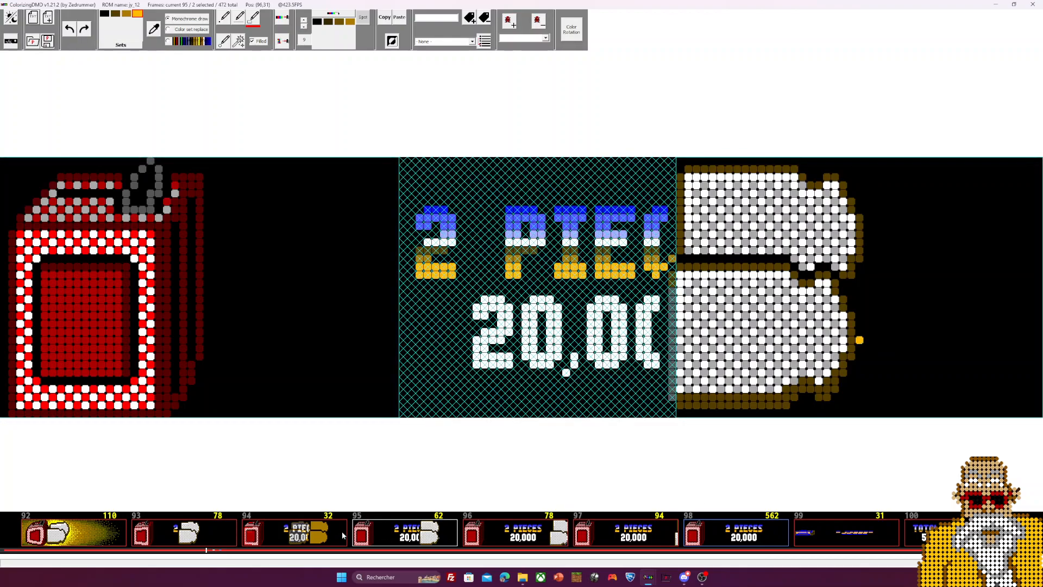
click(736, 532)
click(415, 534)
drag(672, 277, 672, 276)
drag(673, 389, 671, 397)
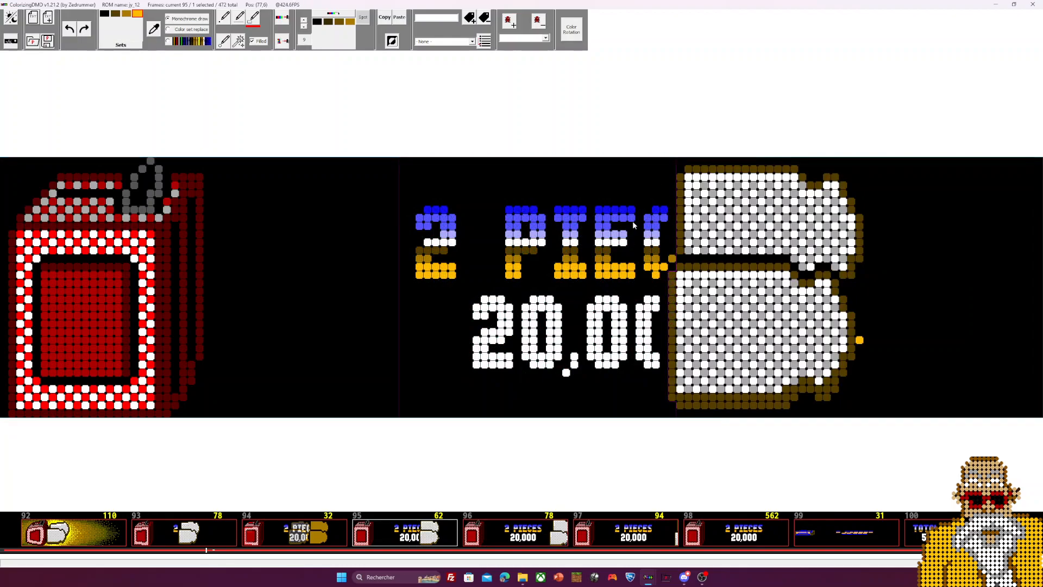
Delete frame 94 with the overlapping text and shapes in original frame mode, and confirm the deletion
key(Left)
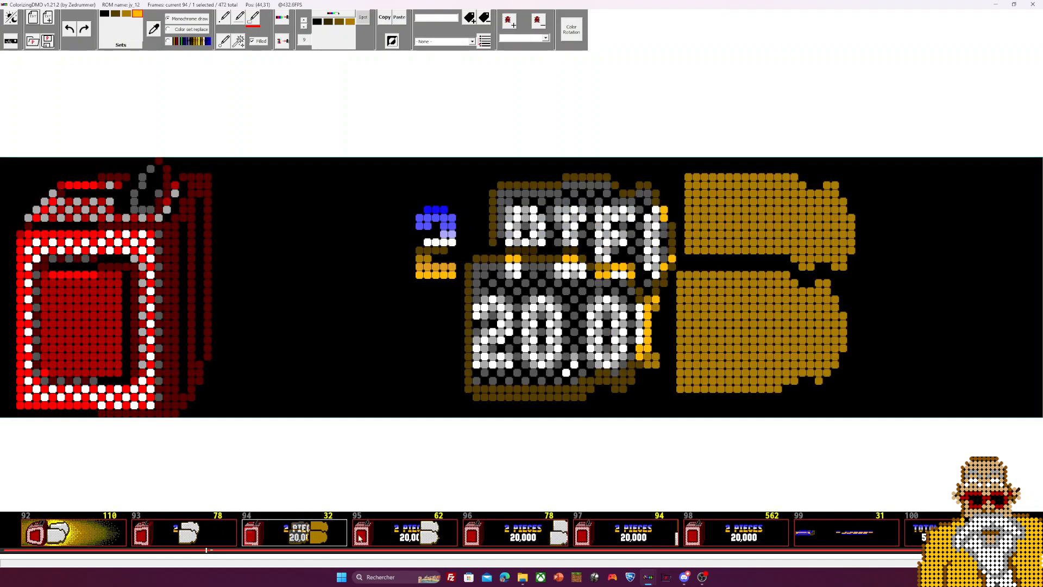
click(13, 19)
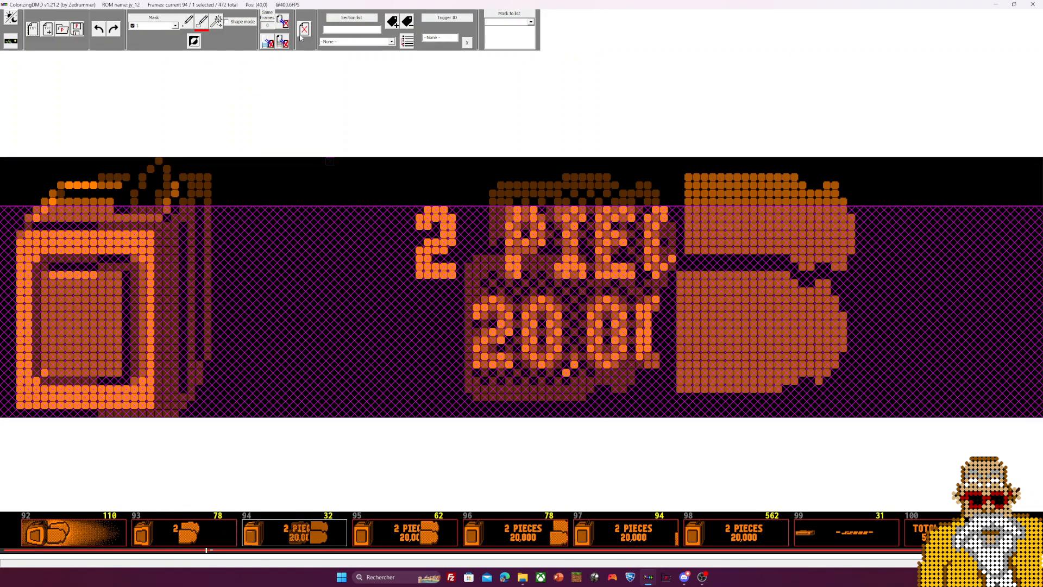
click(304, 30)
click(543, 316)
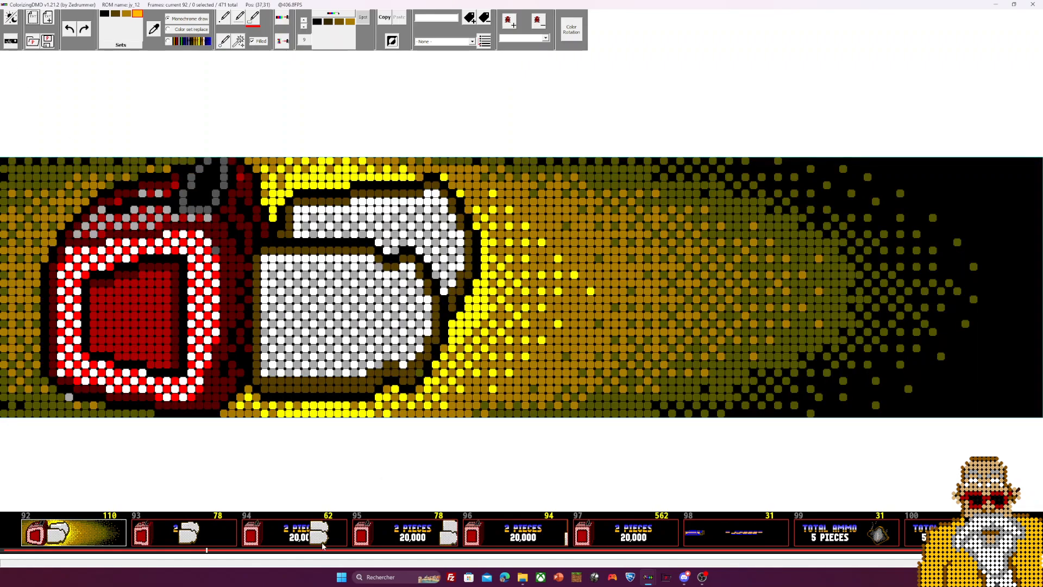
Check the partly revealed 2 in frame 93 against the dynamic text zone in frame 94
click(180, 543)
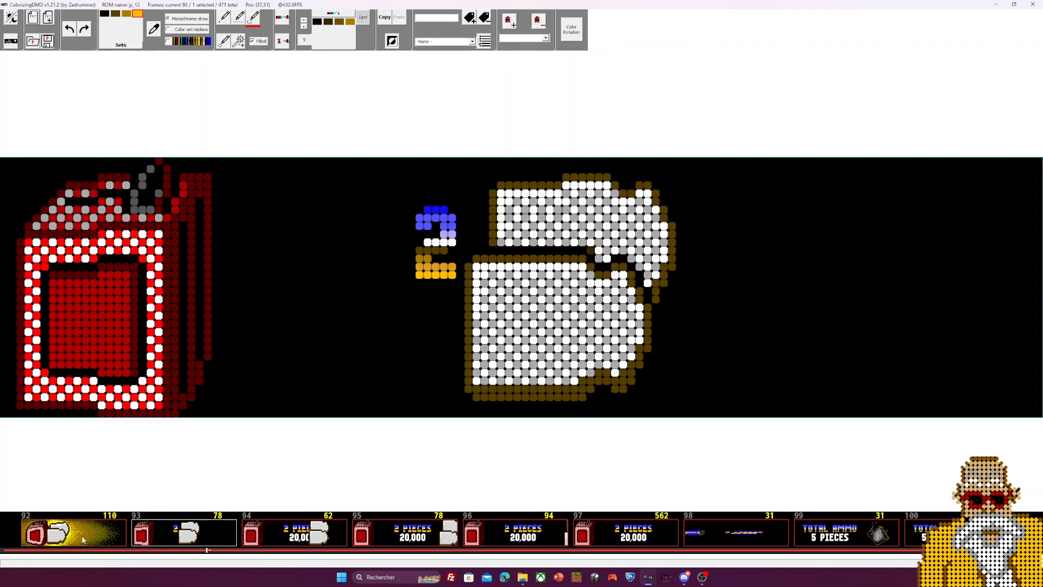
scroll(292, 540, up, 1)
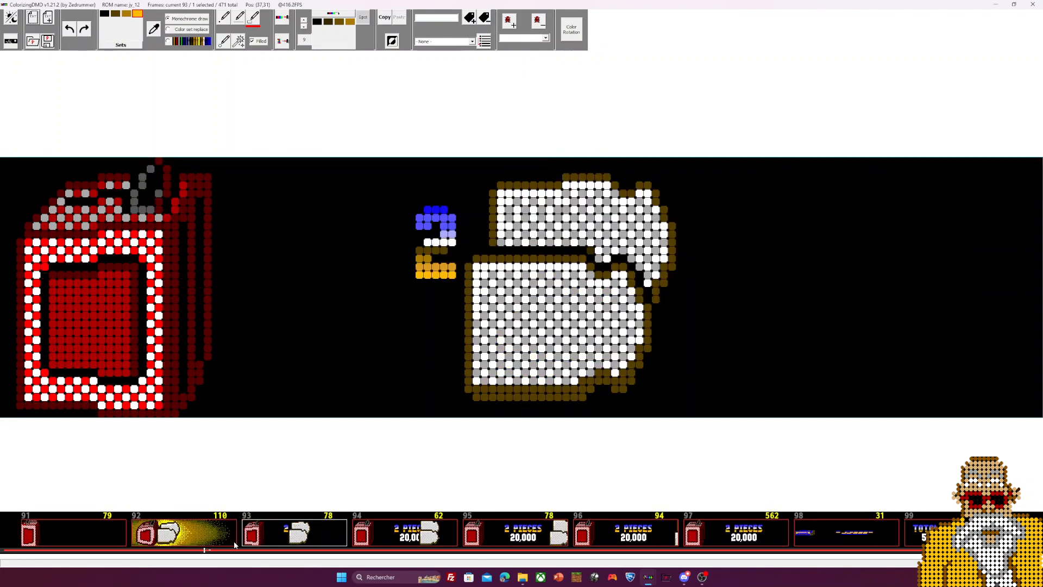
click(389, 534)
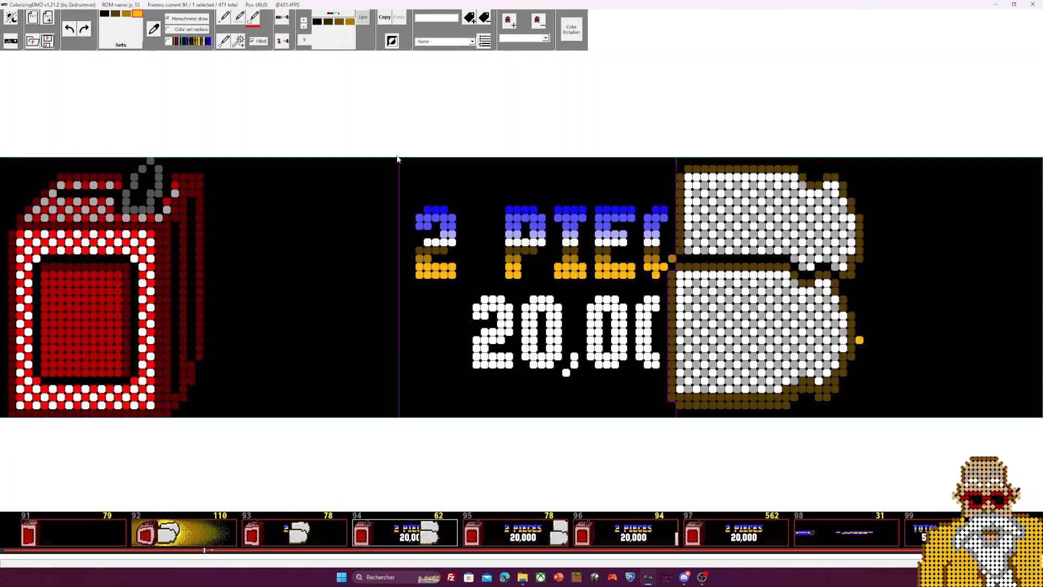
Copy the full-height strip around the visible part of the 2 in frame 94 and paste it in place on frame 93
drag(403, 187, 451, 421)
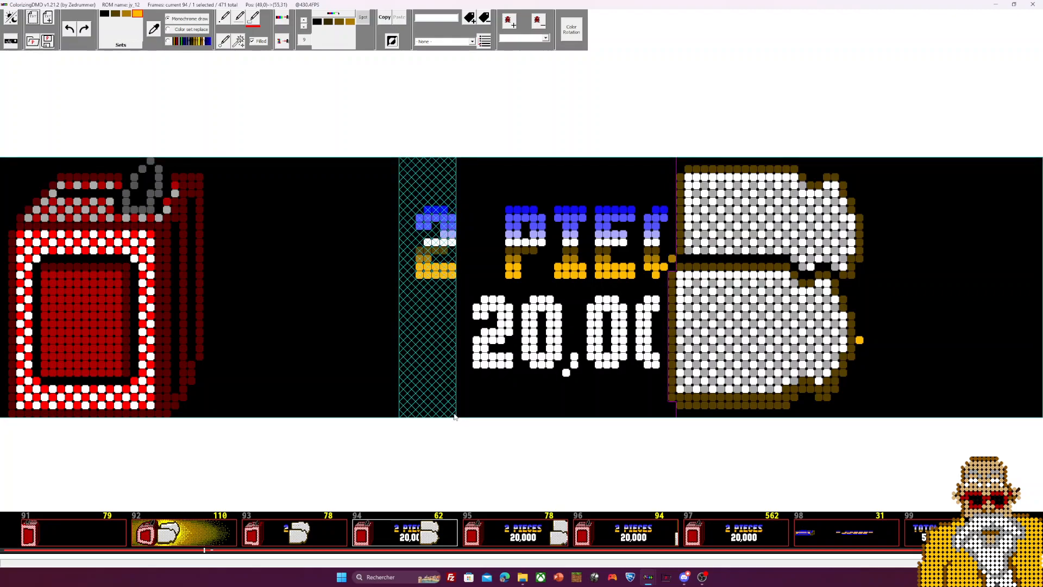
key(ctrl+c)
click(296, 515)
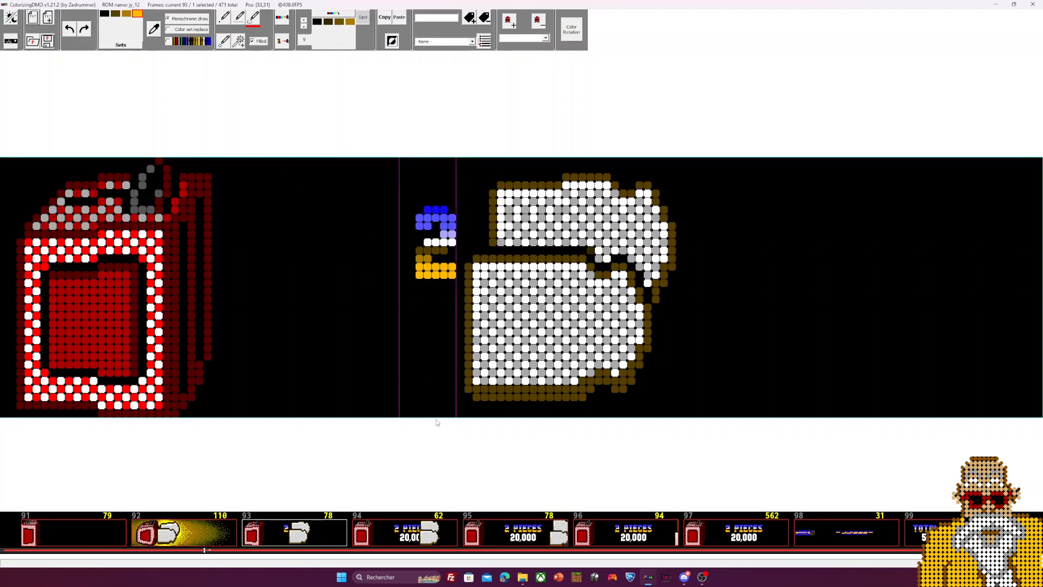
Delete frame 98 with the squashed transition lines in original frame mode, confirm the deletion and return to colorization mode
click(624, 533)
click(823, 535)
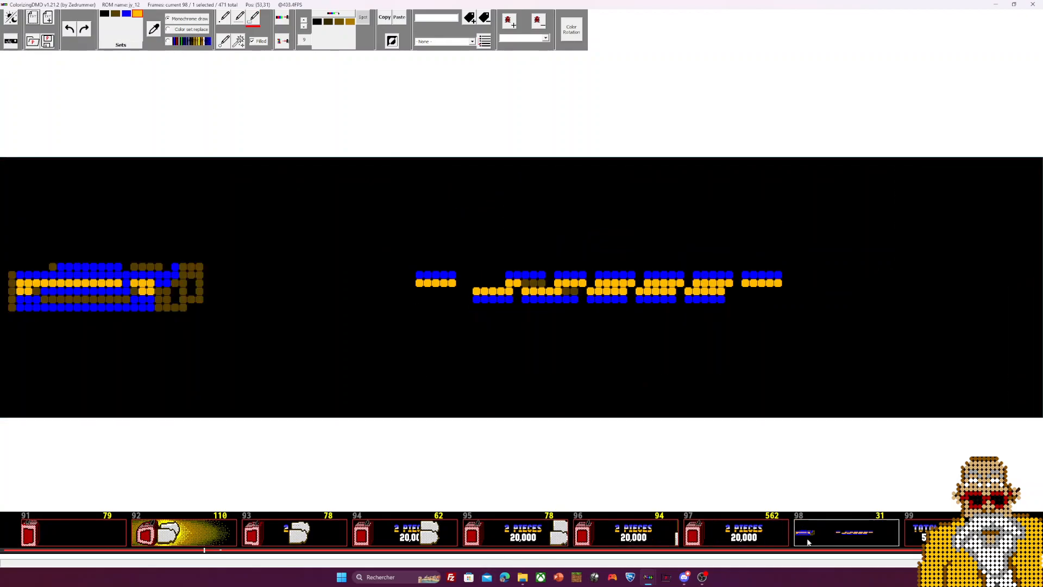
scroll(661, 533, down, 1)
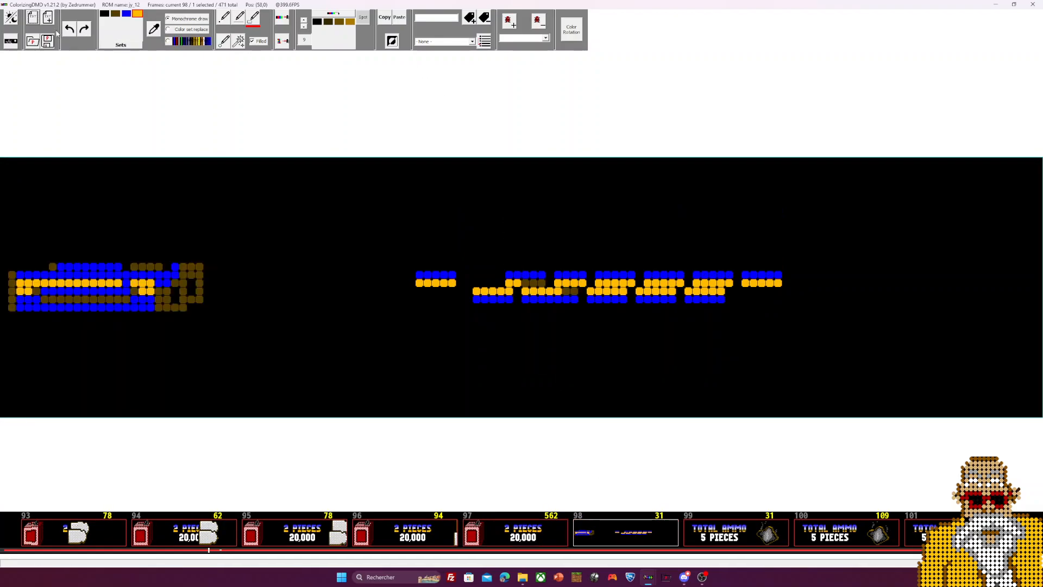
click(11, 40)
click(304, 28)
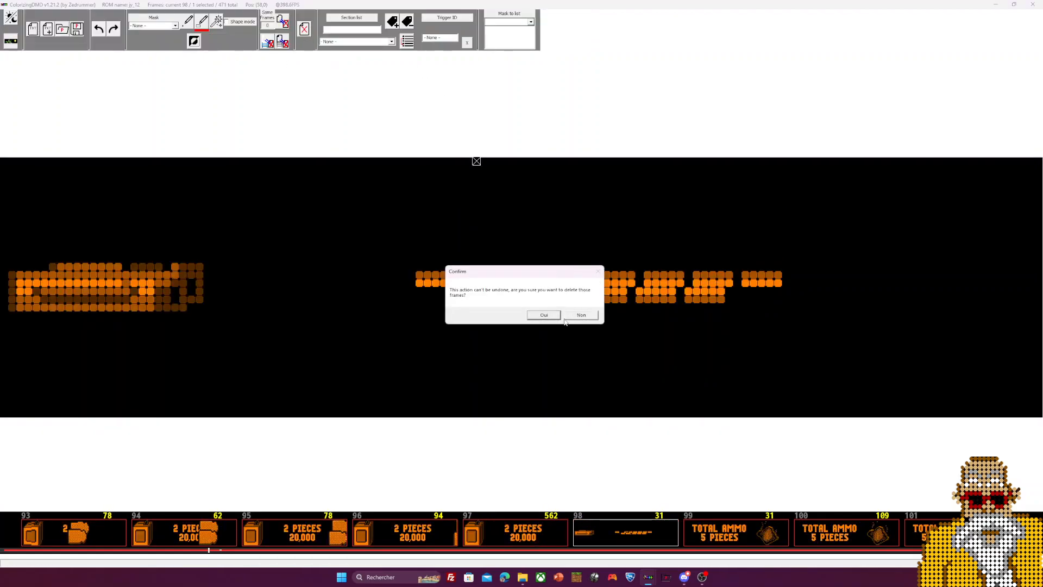
click(544, 315)
click(6, 43)
Apply mask 2 with shape mode to the TOTAL AMMO frame 98, delete the frames similar to it and confirm
key(Right)
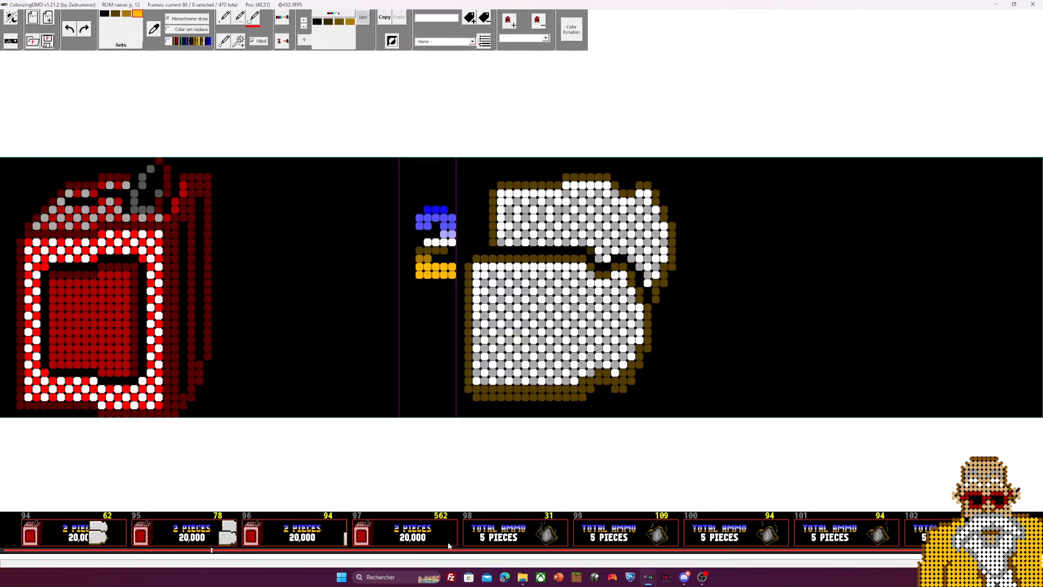
click(478, 535)
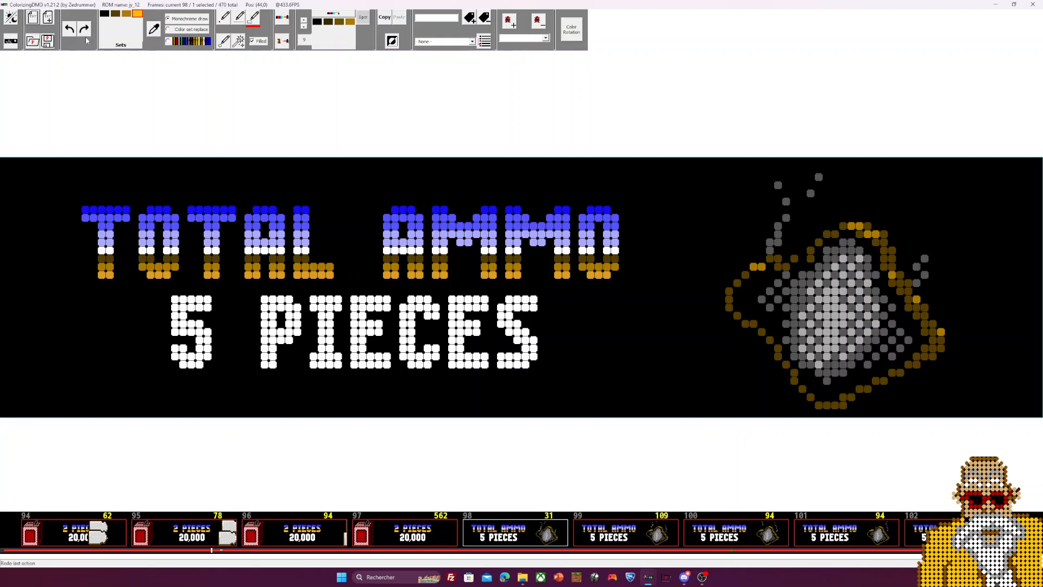
click(11, 42)
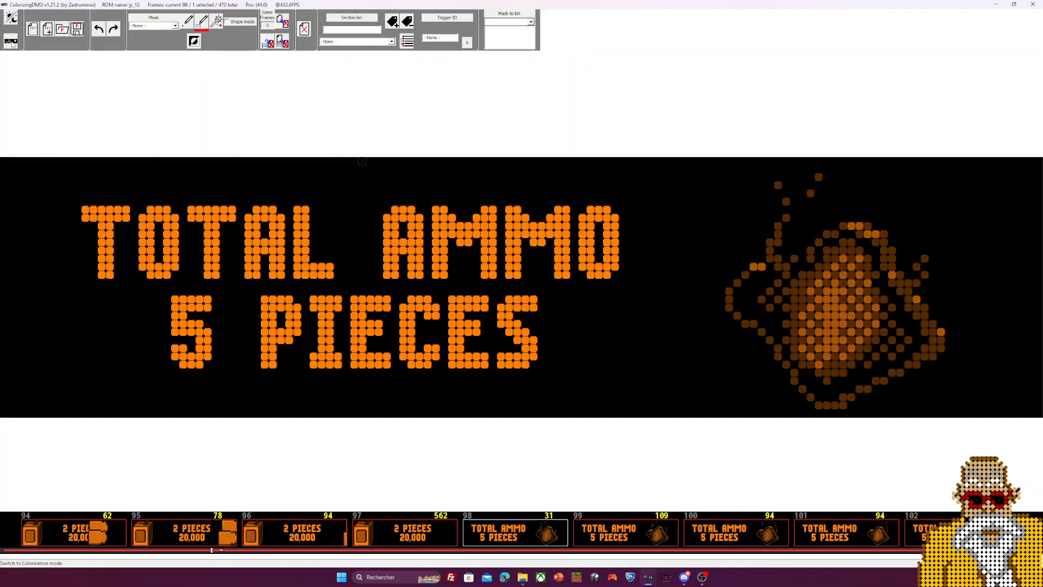
click(135, 26)
click(156, 50)
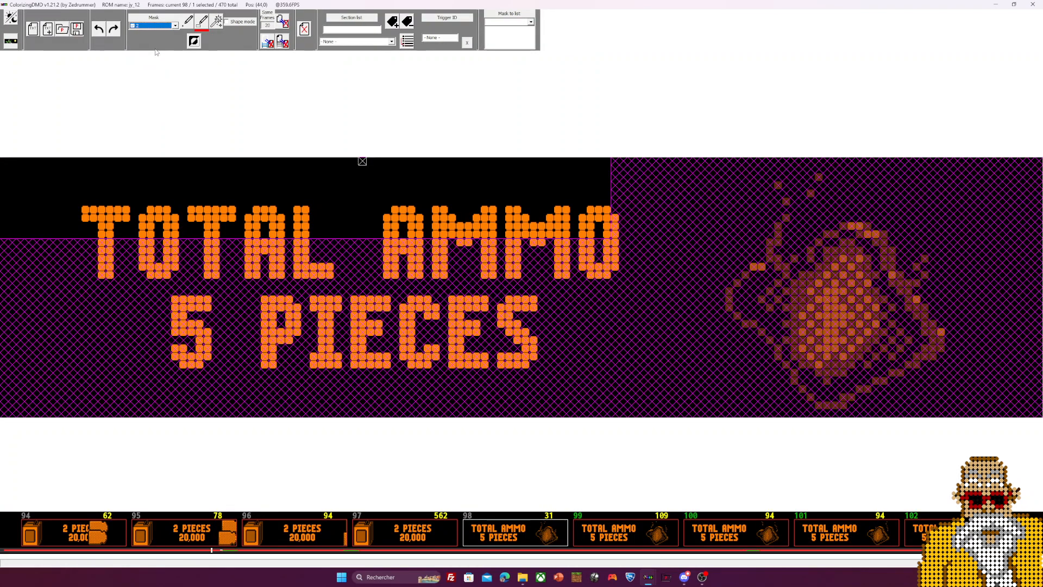
click(283, 22)
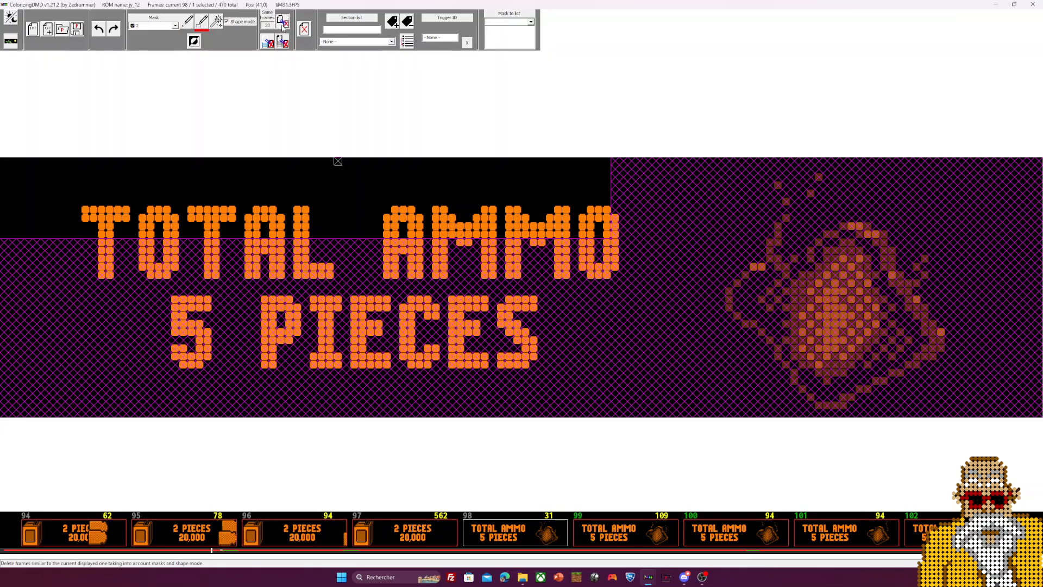
click(541, 321)
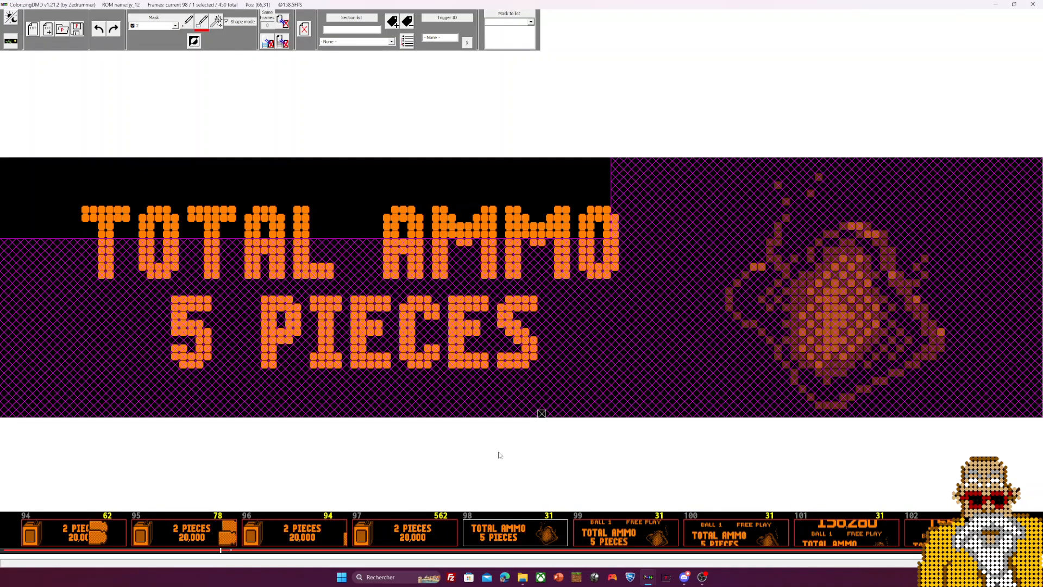
Delete frame 99, where BALL 1 and FREE PLAY scroll above TOTAL AMMO, in original frame mode and confirm
click(624, 538)
click(10, 41)
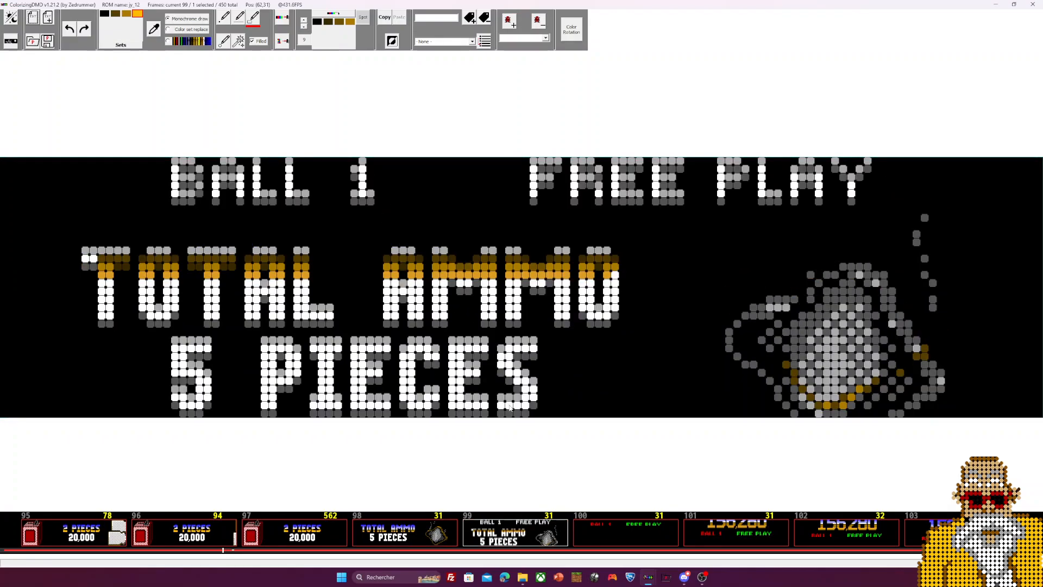
click(17, 44)
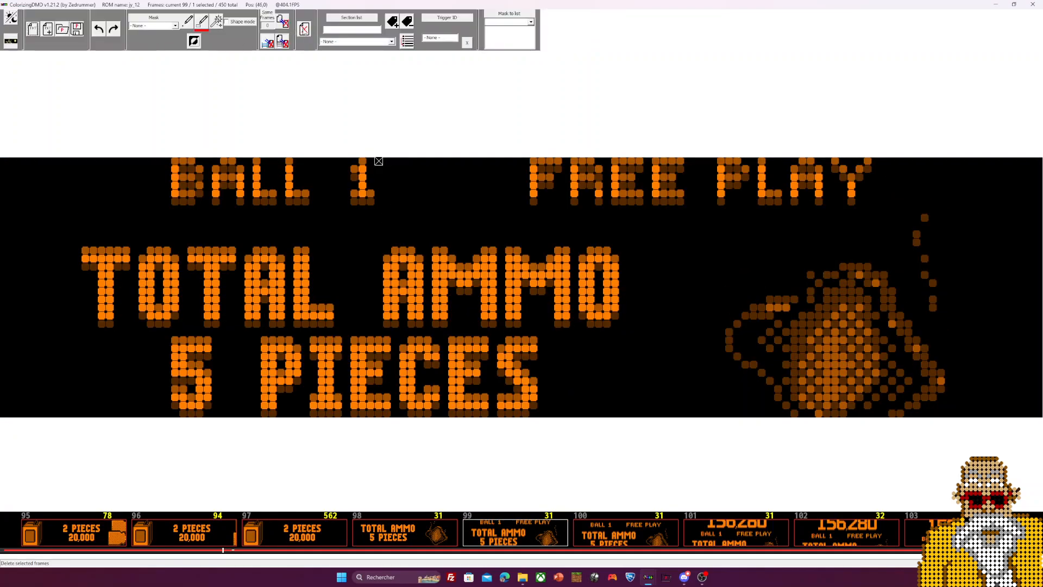
key(Delete)
click(543, 315)
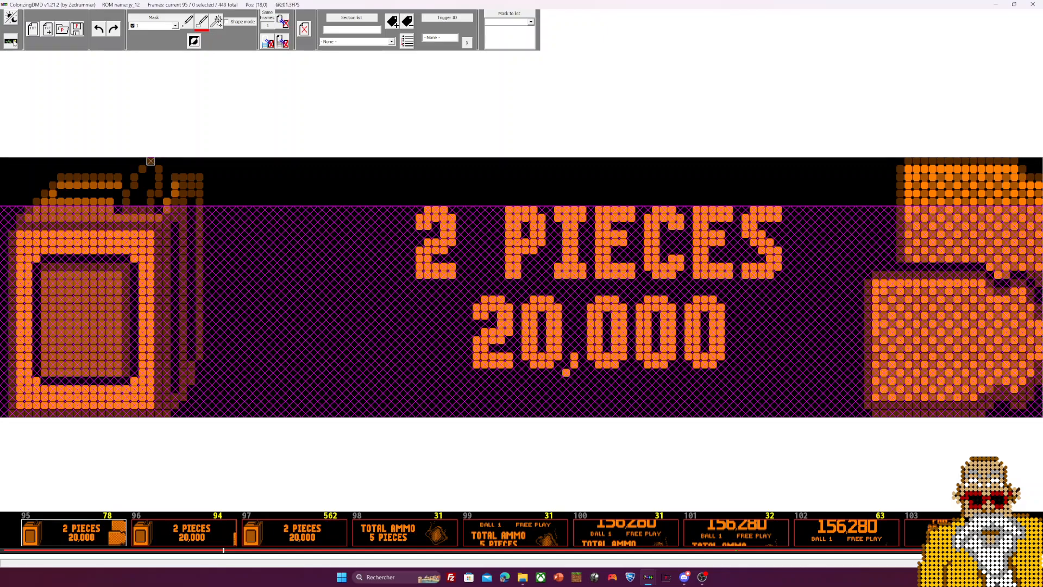
Delete frames 103 and 104, where 25,000 scrolls above TOTAL BONUS, in original frame mode and confirm
click(503, 525)
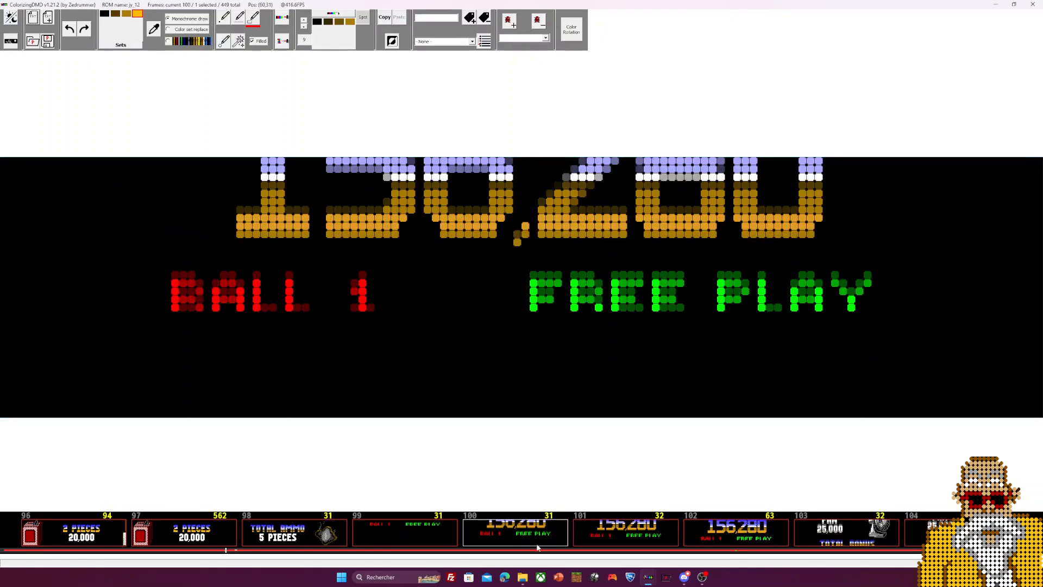
key(Right)
key(Right)
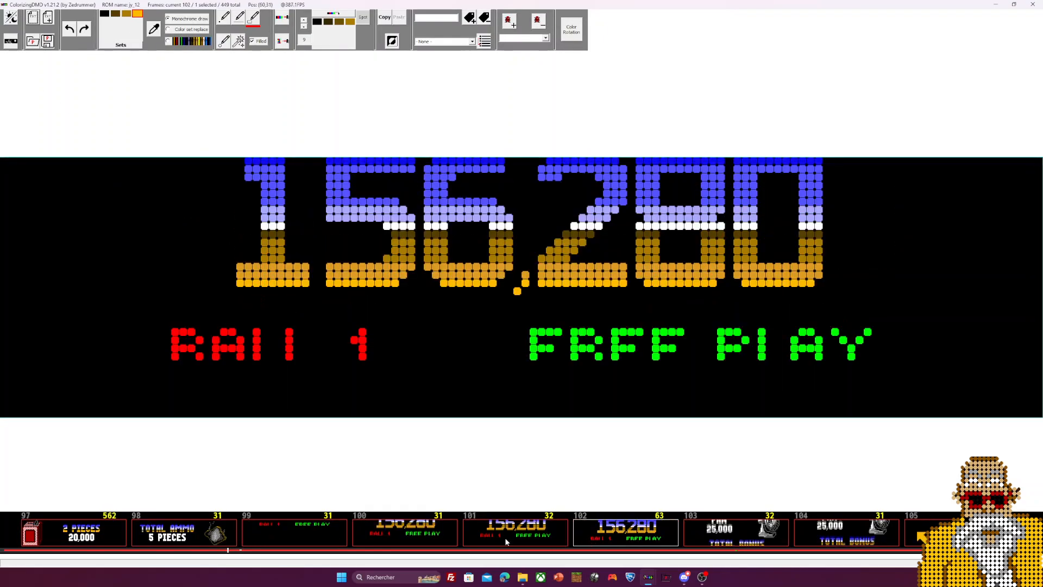
click(641, 540)
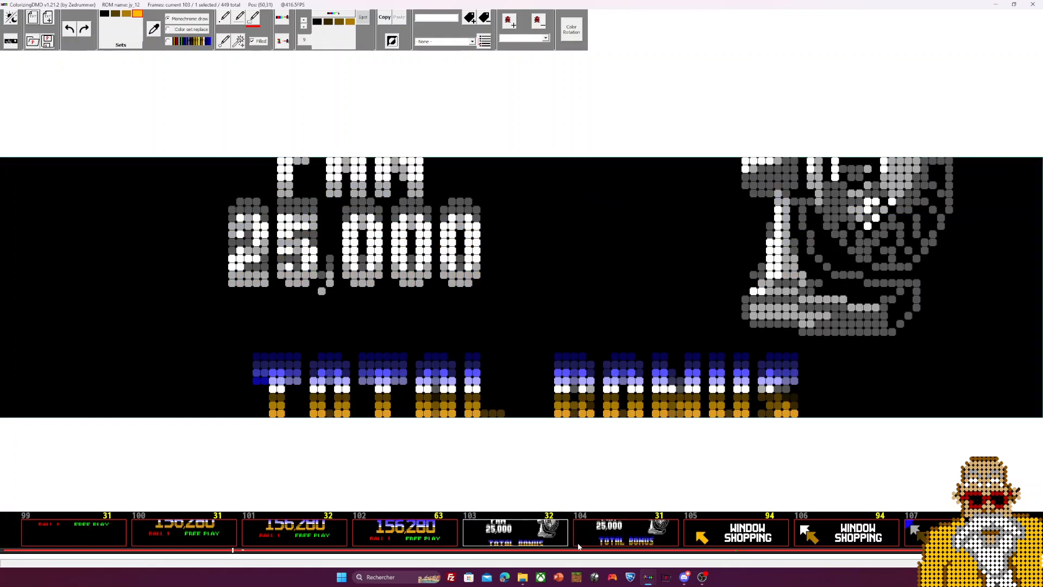
key(shift+Right)
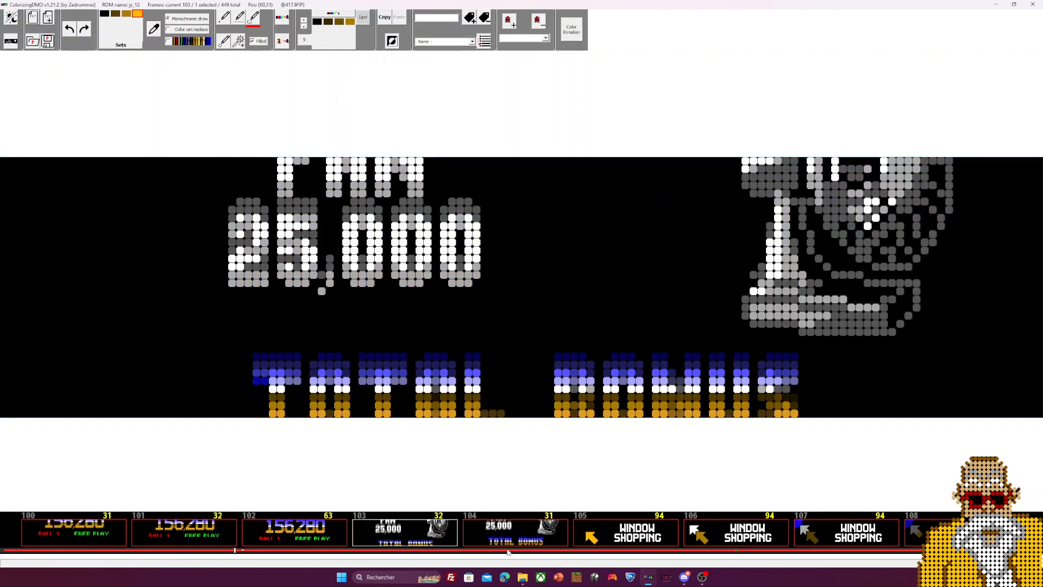
click(9, 17)
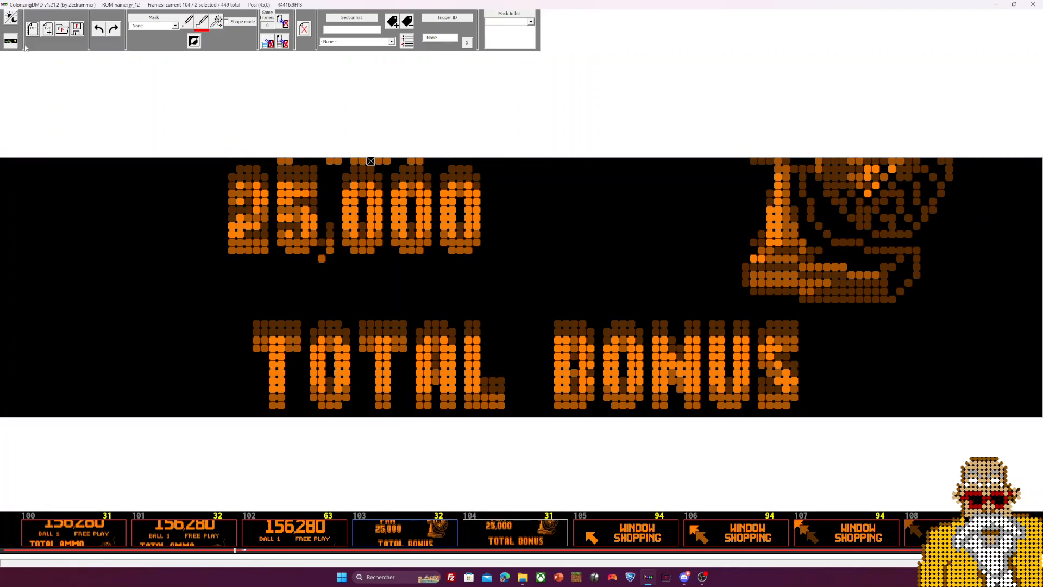
click(304, 29)
click(543, 315)
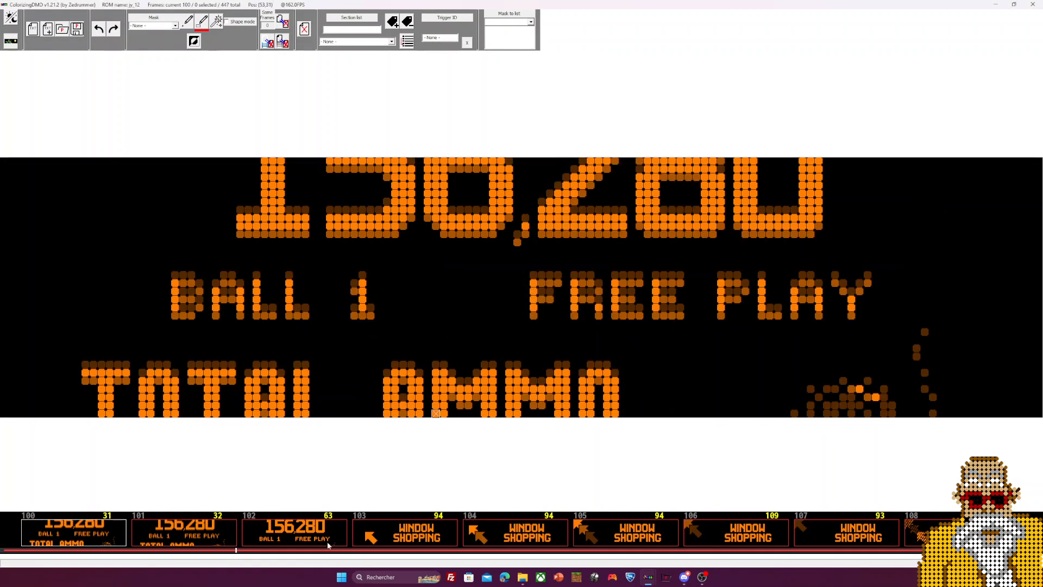
Check masks 0, 1 and 2 against the arrows and WINDOW SHOPPING text of frame 105 in original frame mode
click(406, 538)
click(10, 18)
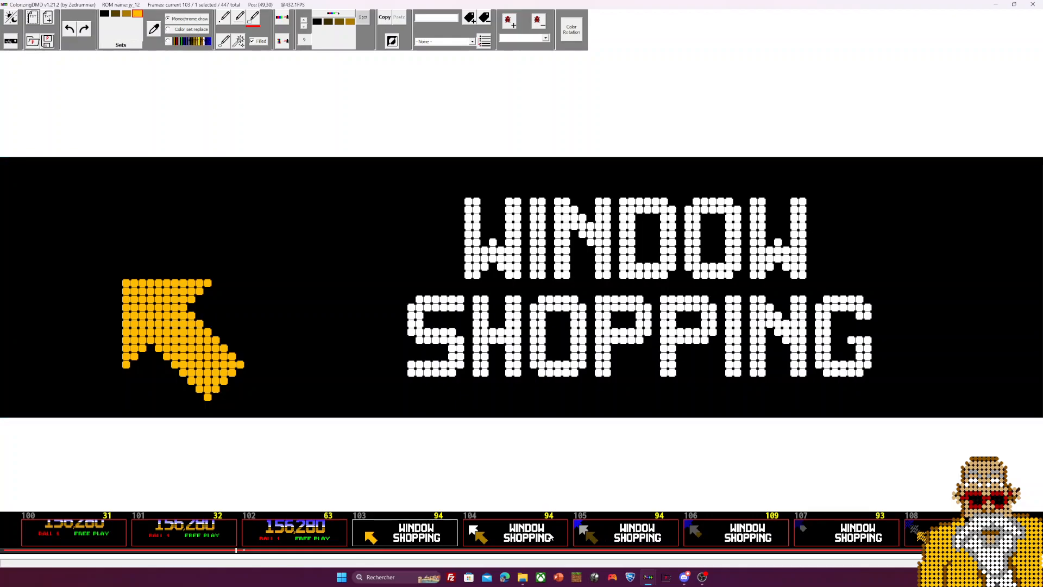
click(578, 520)
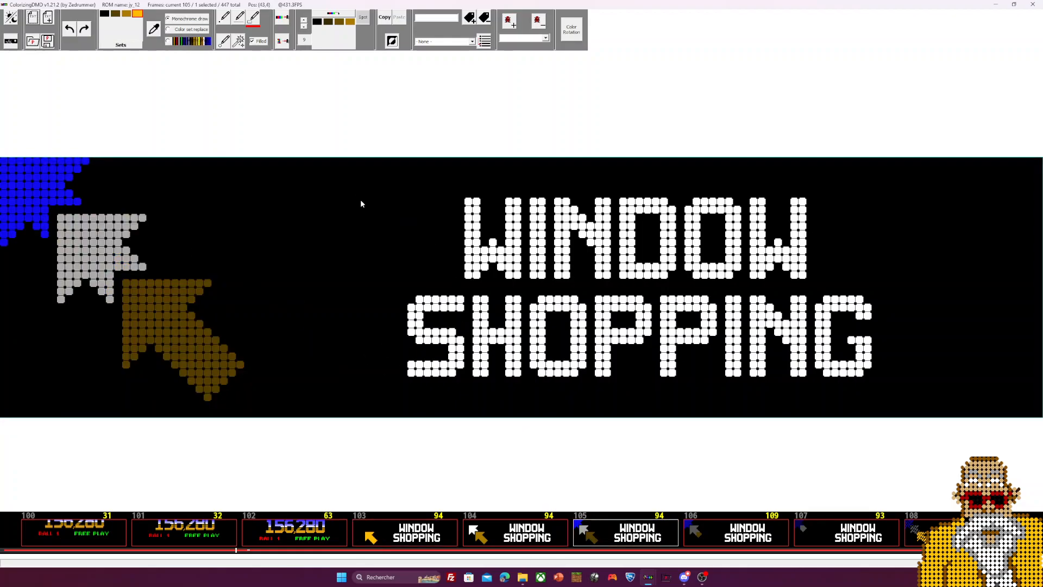
key(Tab)
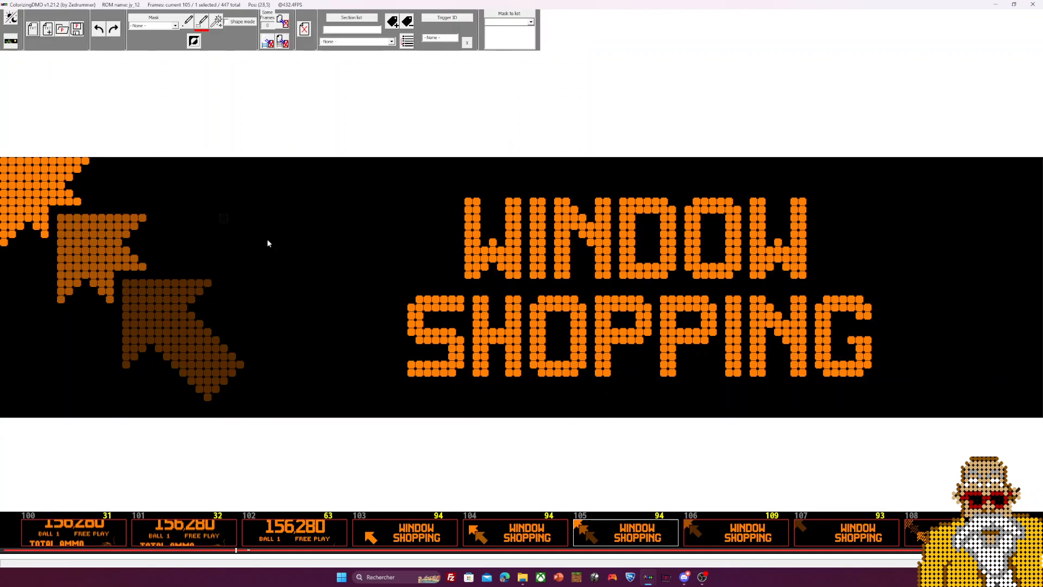
click(153, 26)
click(153, 30)
click(153, 25)
click(153, 34)
click(152, 27)
scroll(152, 55, up, 2)
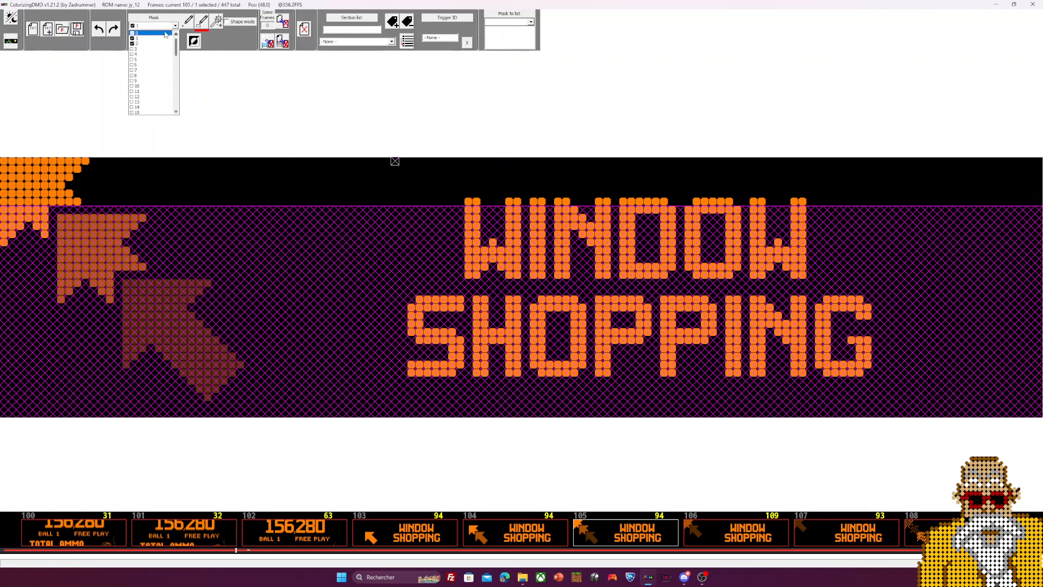
click(165, 34)
click(148, 26)
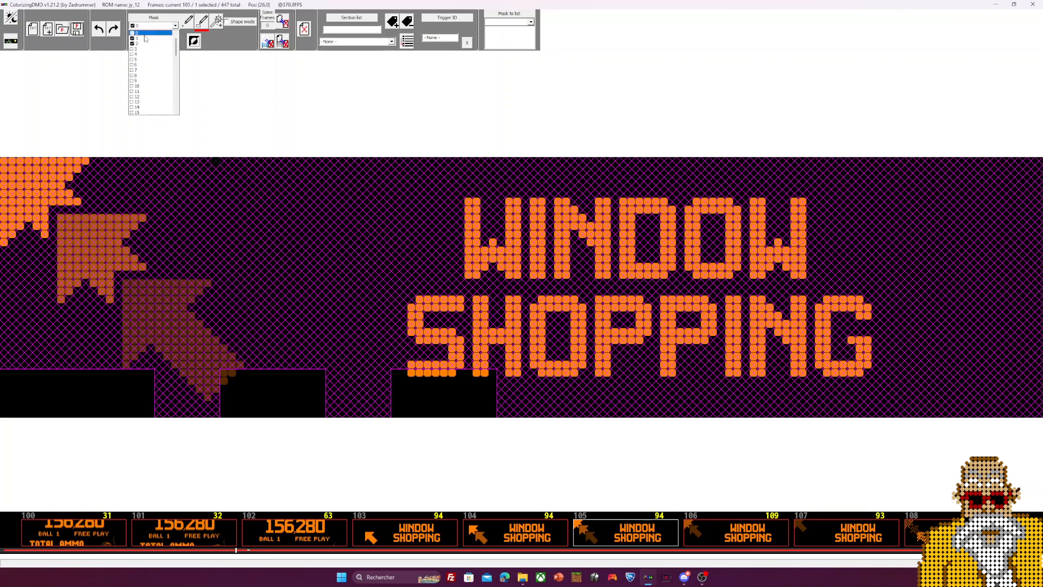
click(146, 38)
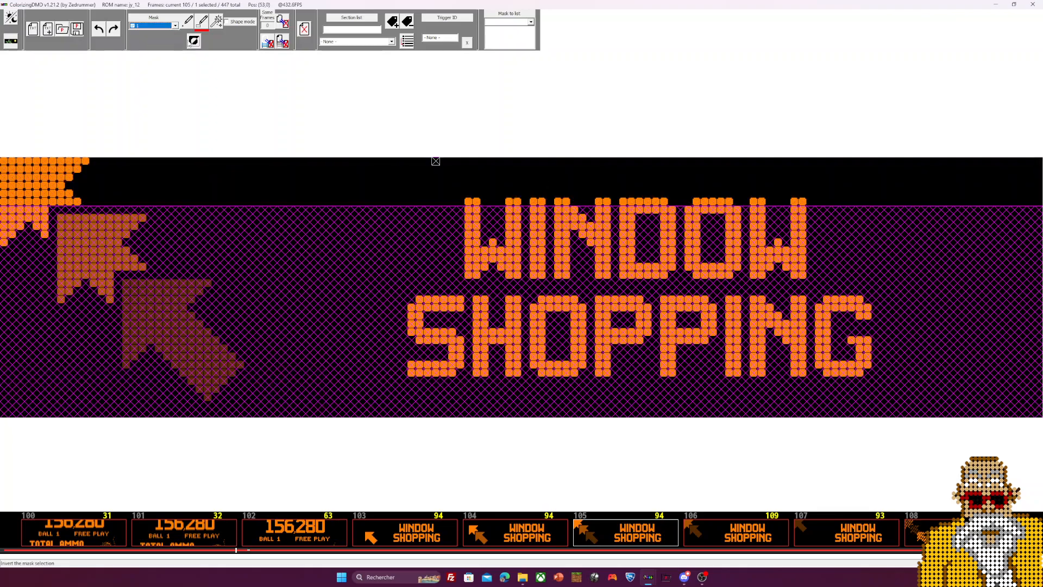
click(148, 25)
click(163, 43)
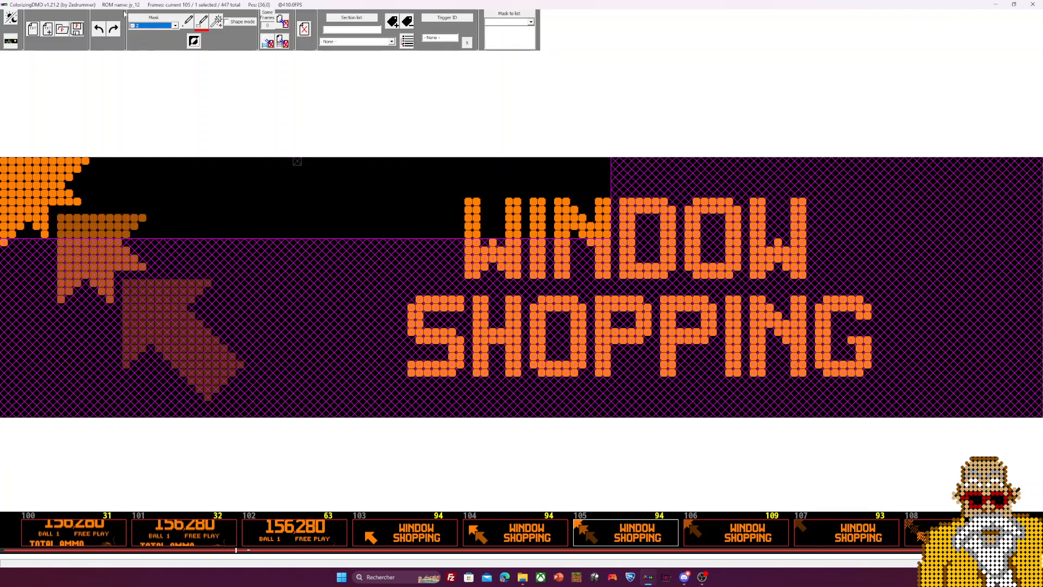
Draw mask 3 over the arrows and left half of the text in frame 105, and delete similar frames using shape mode
click(148, 25)
click(157, 48)
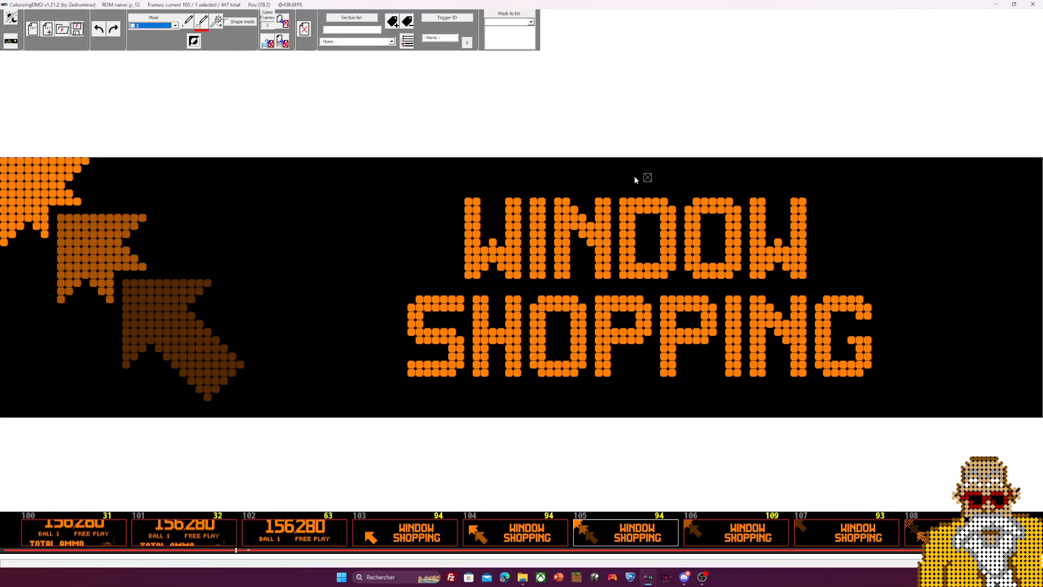
mouse_move(602, 161)
mouse_down()
mouse_move(581, 393)
mouse_move(1, 416)
mouse_up()
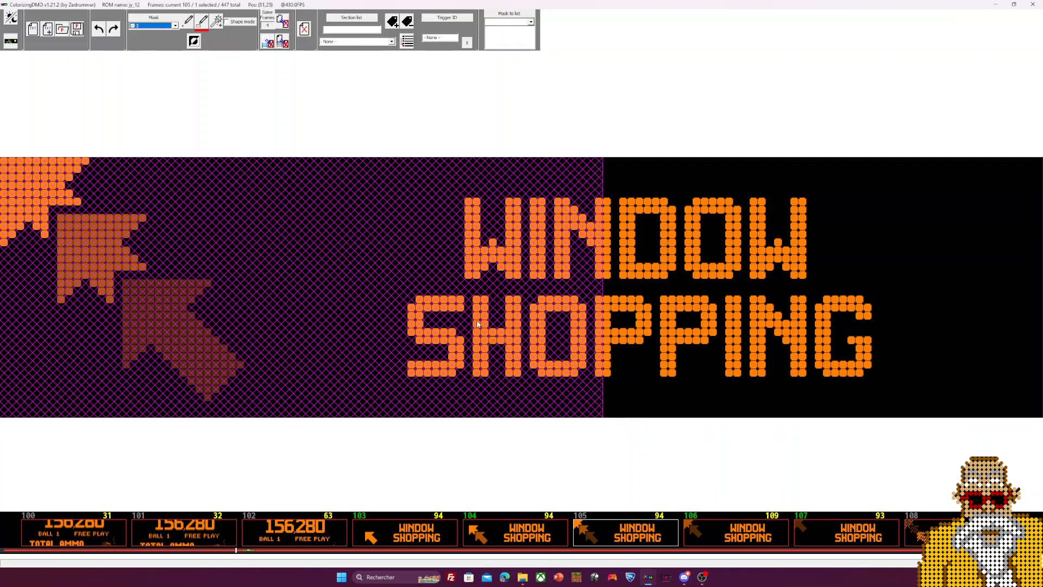
click(227, 22)
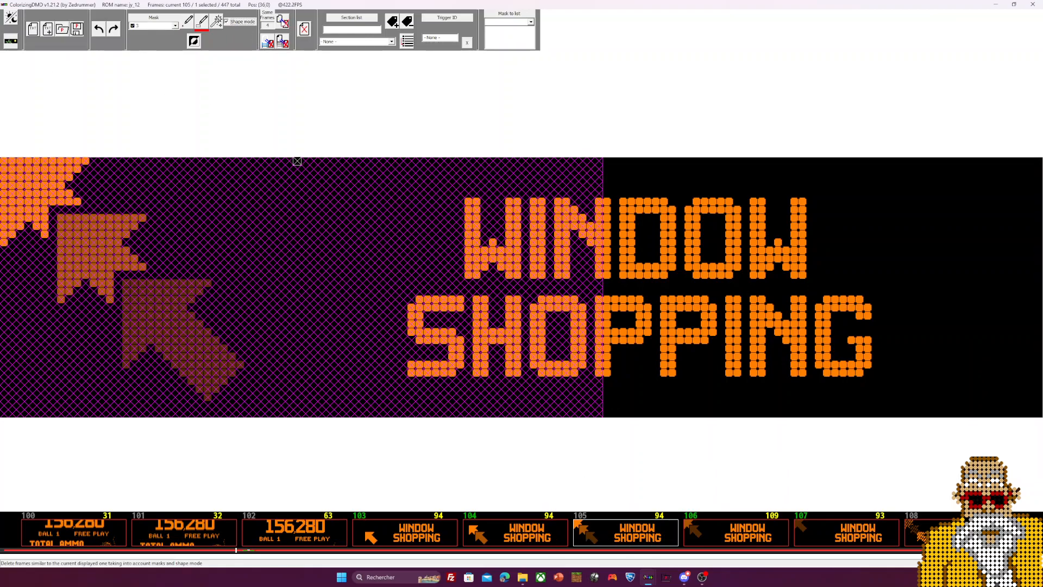
click(282, 42)
click(541, 320)
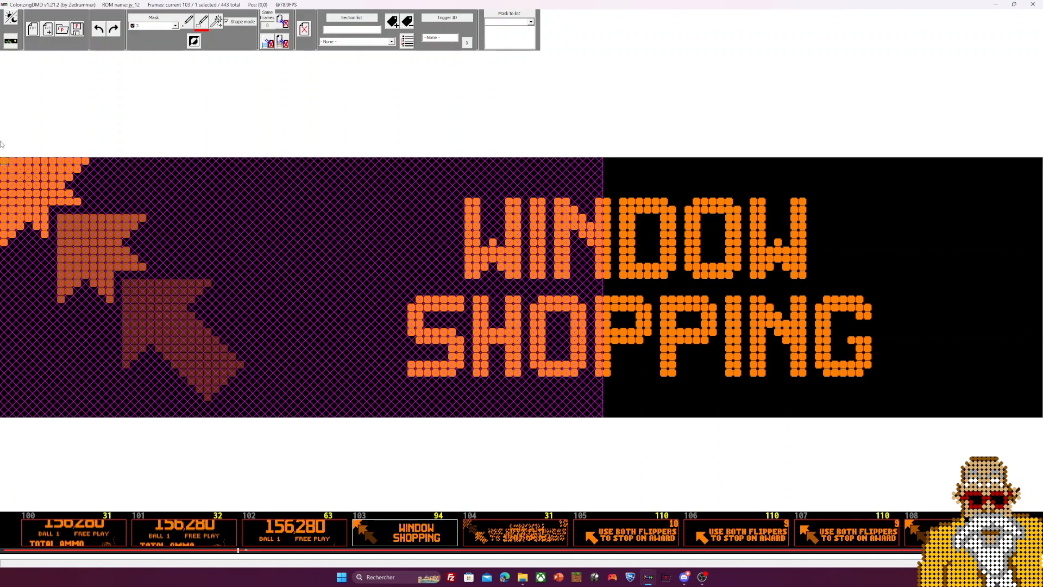
Delete transition frame 104, where WINDOW SHOPPING dissolves into USE BOTH FLIPPERS, in original frame mode and confirm
click(540, 538)
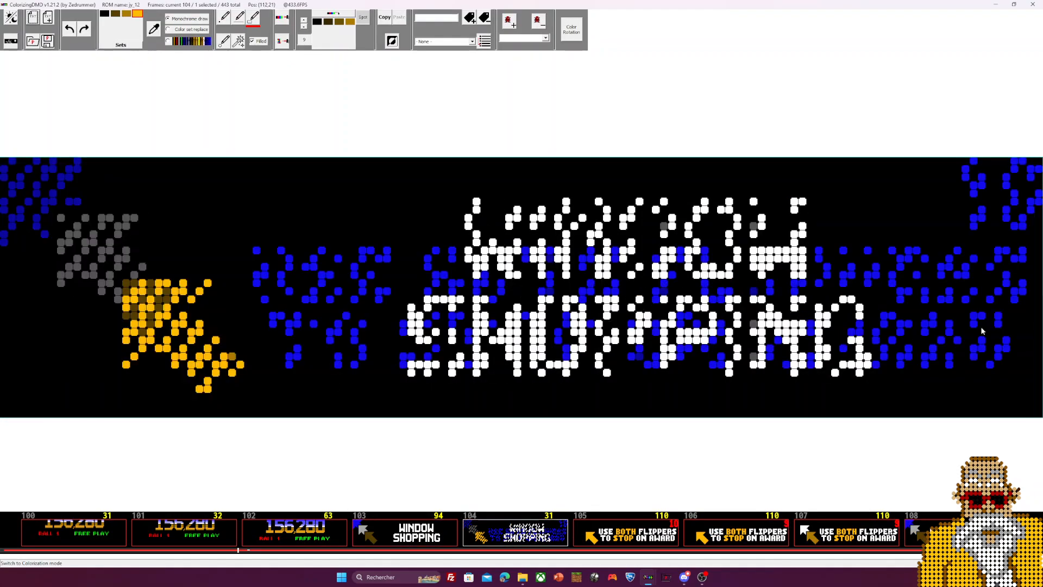
key(Right)
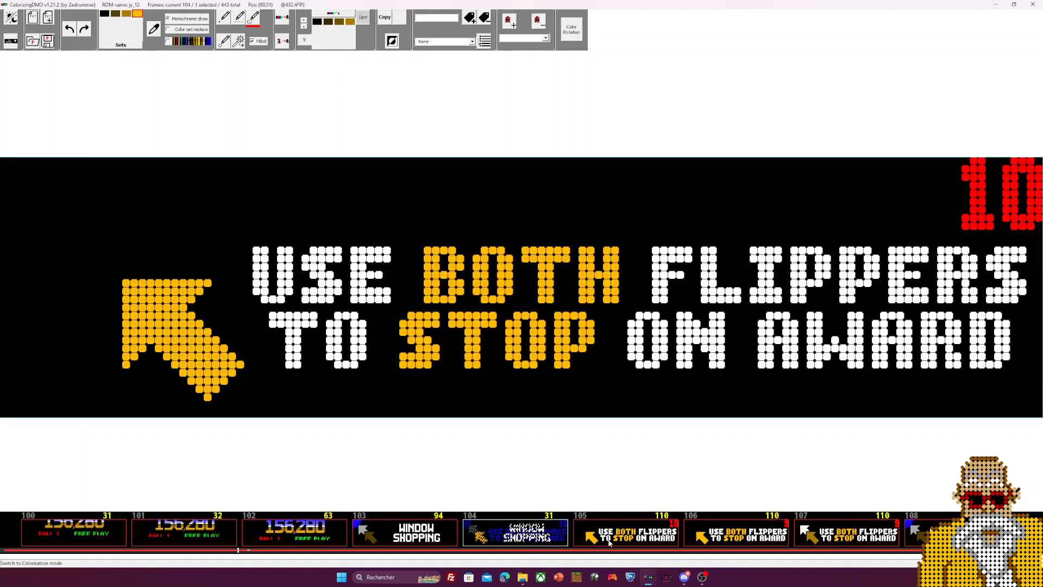
key(Left)
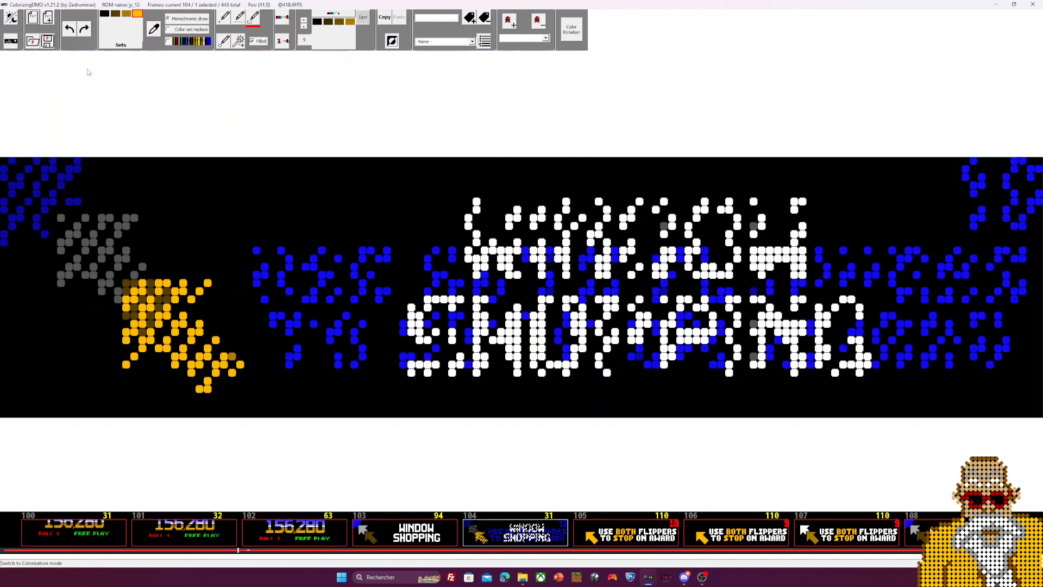
key(Tab)
click(305, 29)
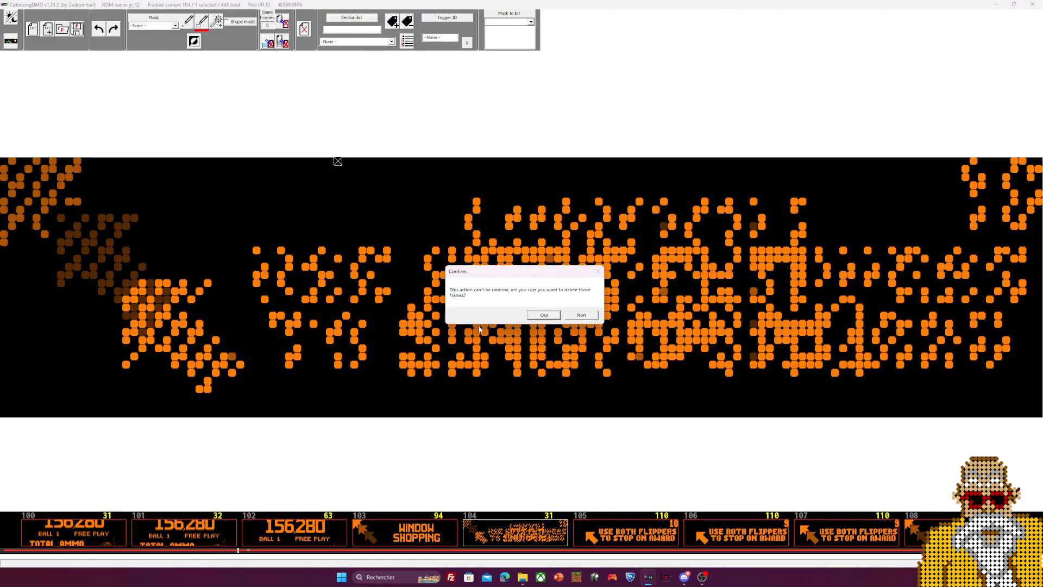
click(546, 316)
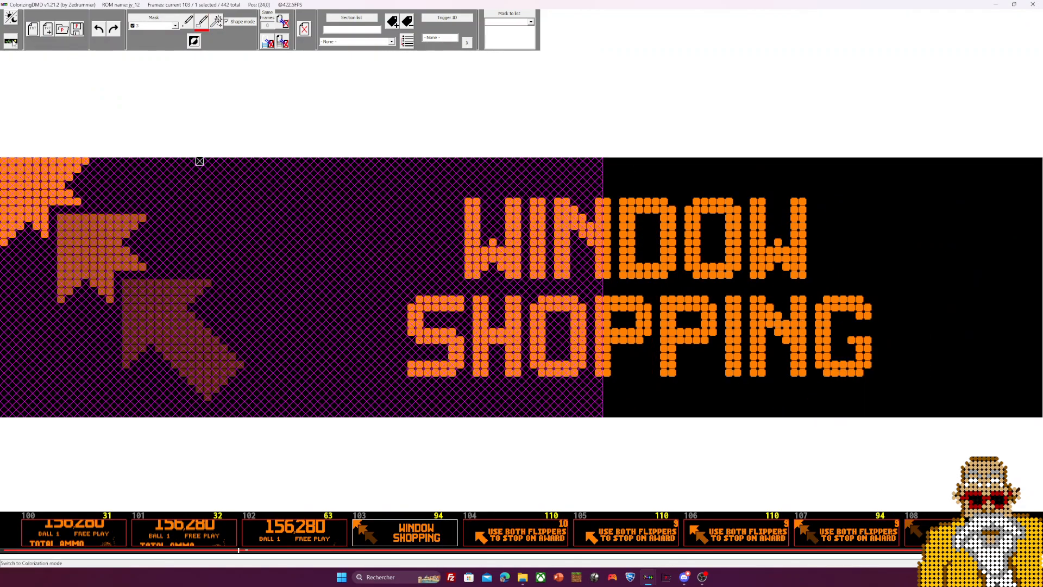
Make the three arrows in frame 103 dynamic with the magic wand, using the orange, blue and grey dynamic color sets
key(Tab)
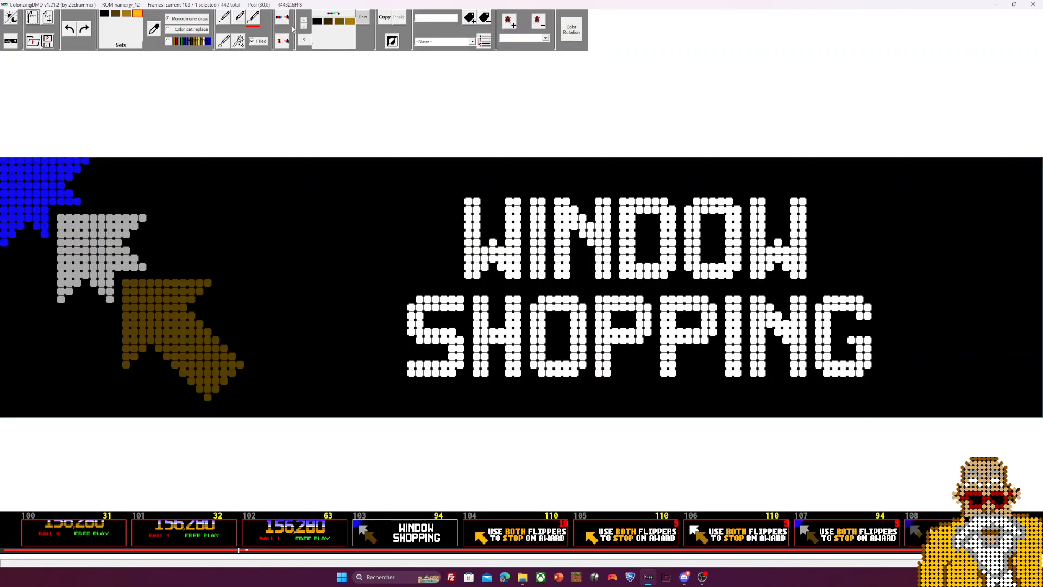
click(176, 320)
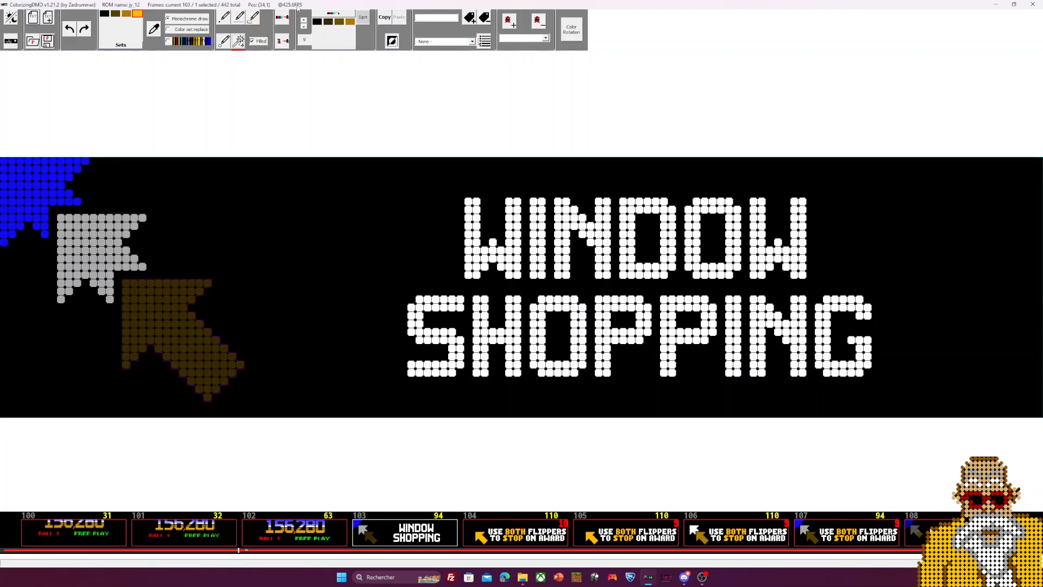
click(304, 26)
click(304, 26)
click(304, 27)
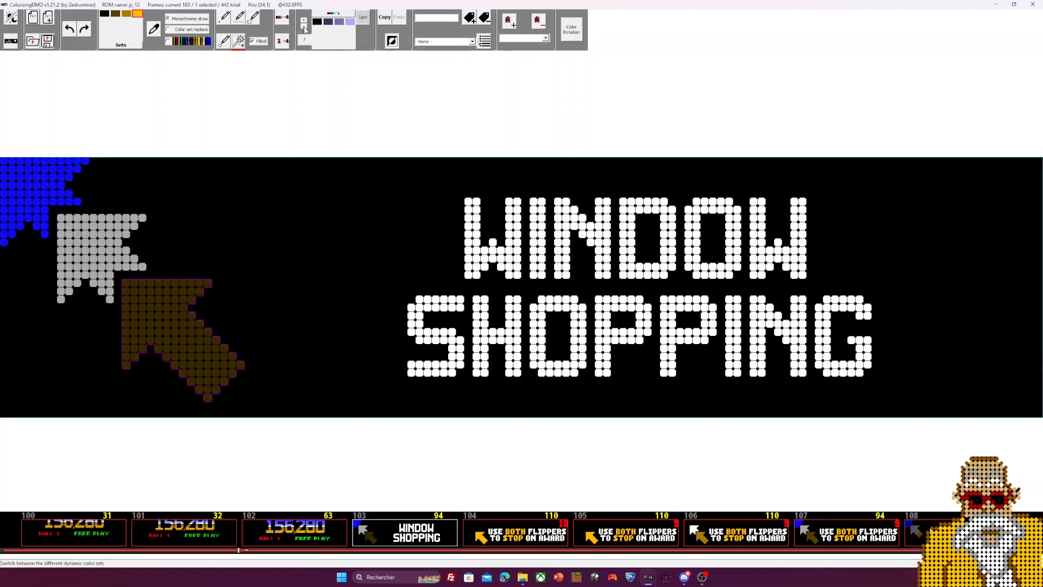
click(304, 26)
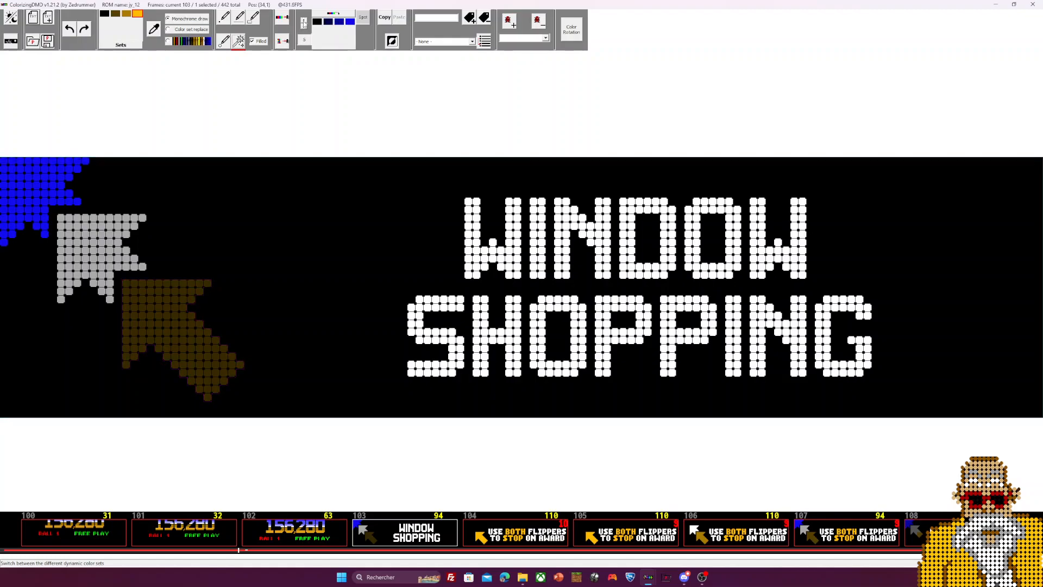
click(304, 26)
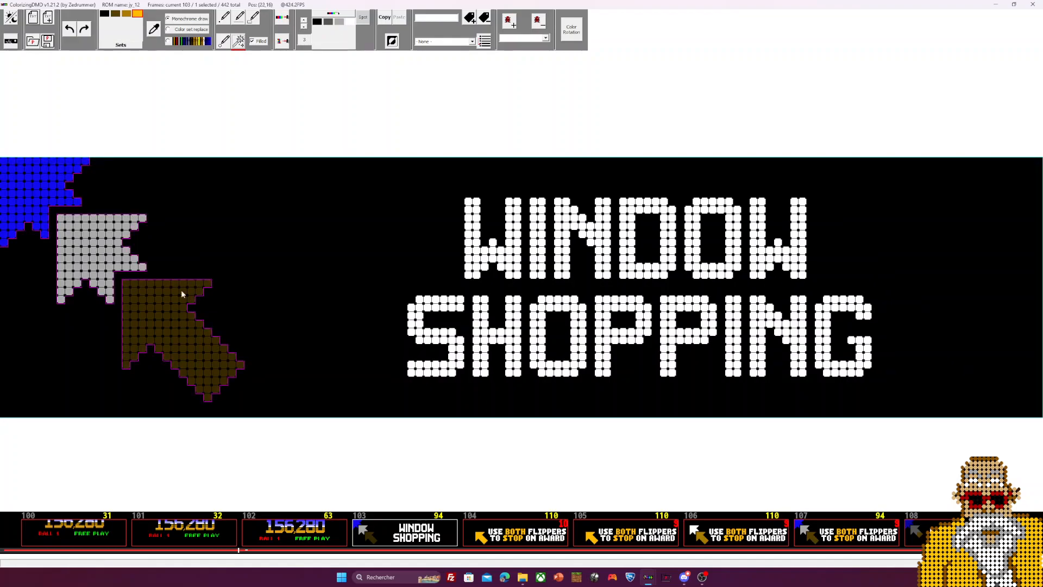
Extend mask 3 over the strip containing the countdown digit in frame 107, and delete similar frames using shape mode
click(502, 528)
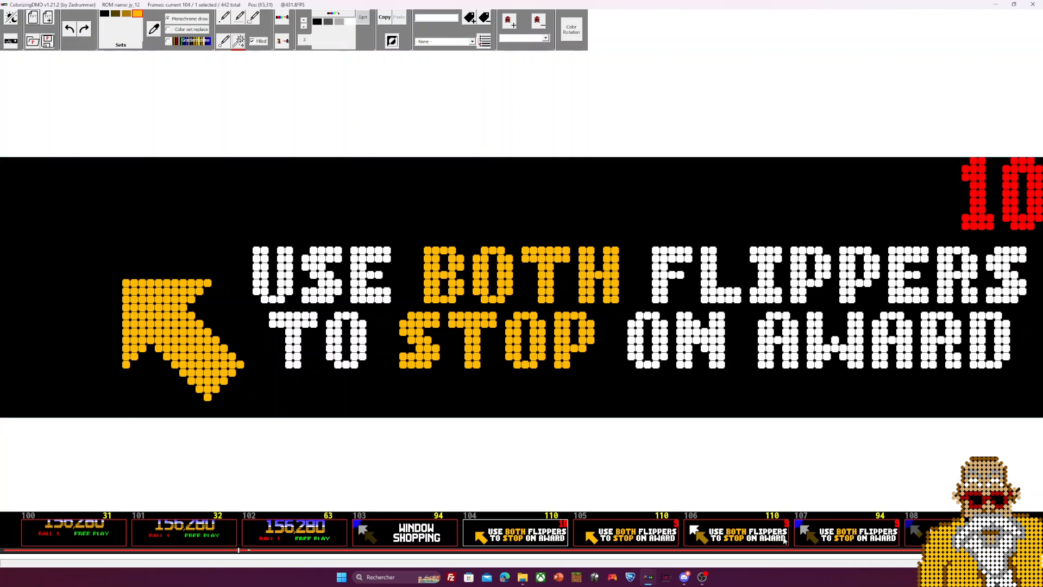
key(Right)
key(Right)
key(Right)
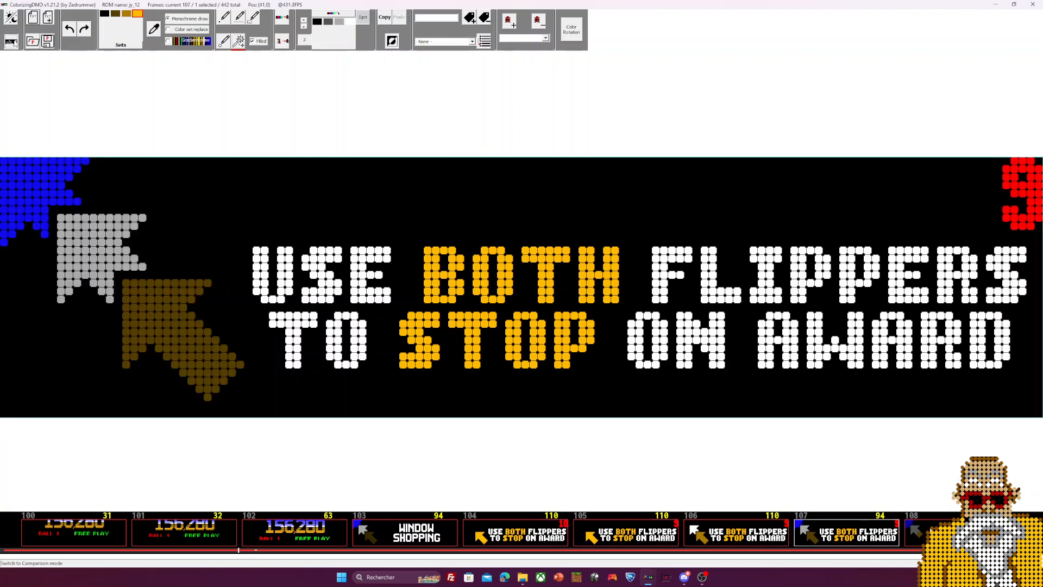
key(Tab)
click(175, 26)
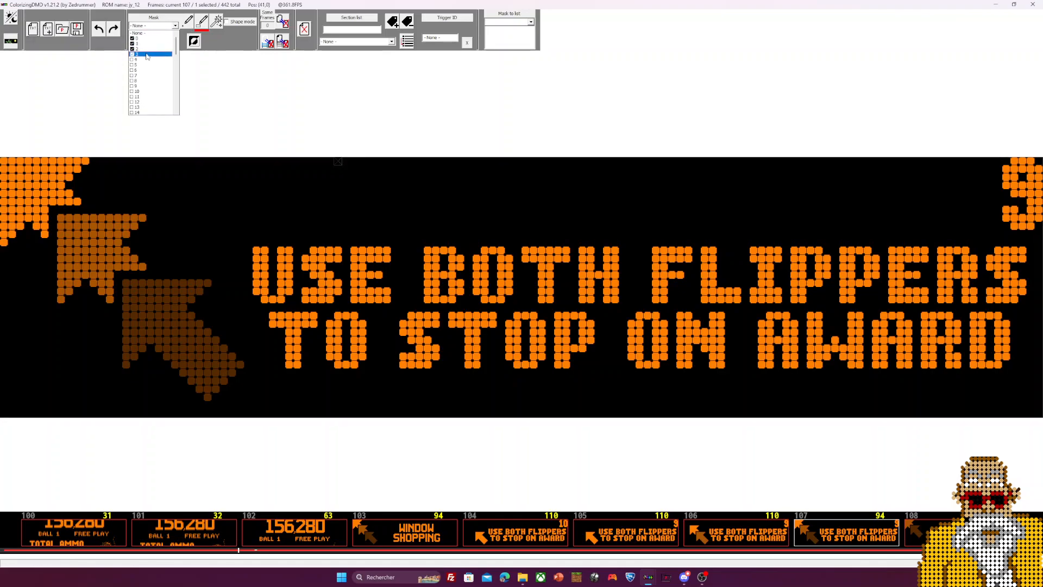
click(144, 56)
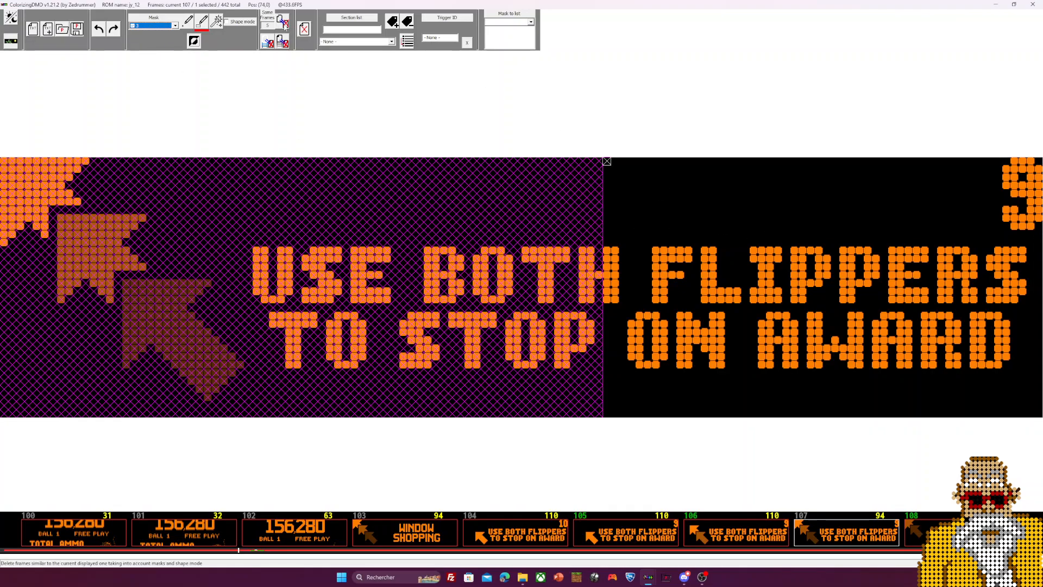
mouse_move(1039, 230)
mouse_down()
mouse_move(967, 152)
mouse_move(608, 144)
mouse_up()
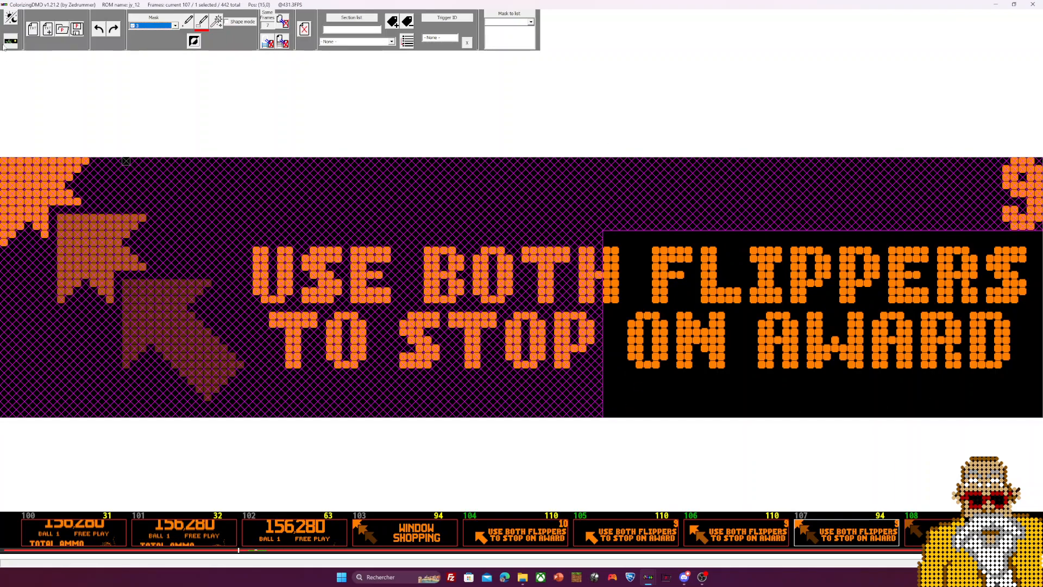
click(240, 23)
click(282, 40)
click(549, 322)
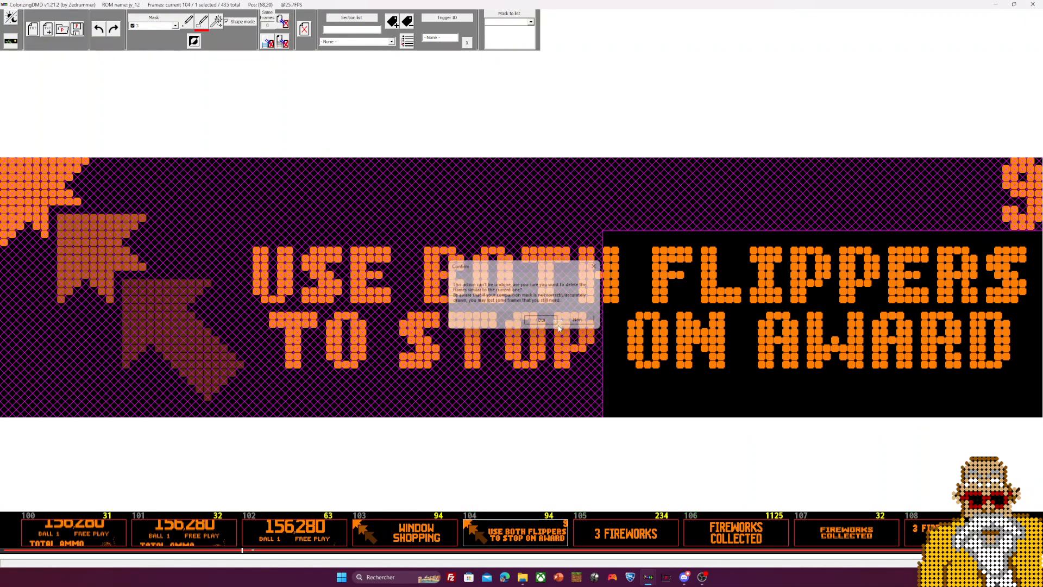
Make the arrows and countdown area of frame 104 dynamic, using grey, orange and blue sets for the arrows and red for the countdown
click(11, 24)
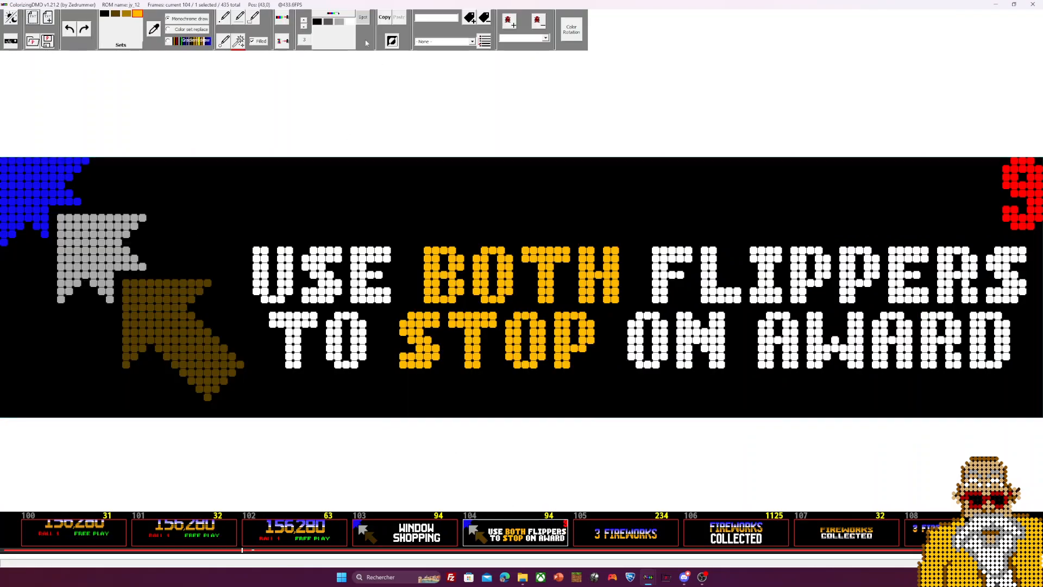
click(111, 230)
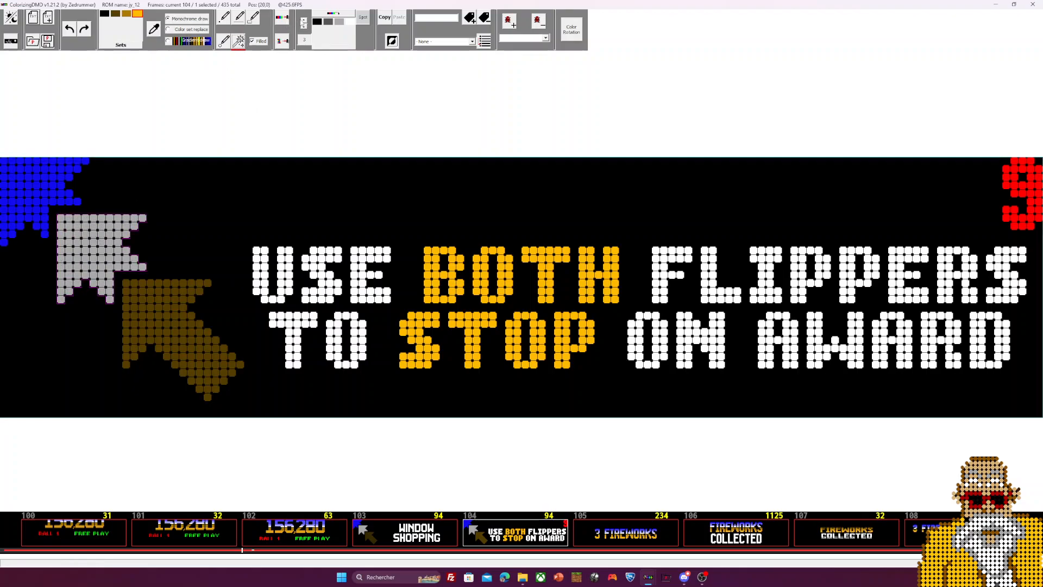
click(304, 26)
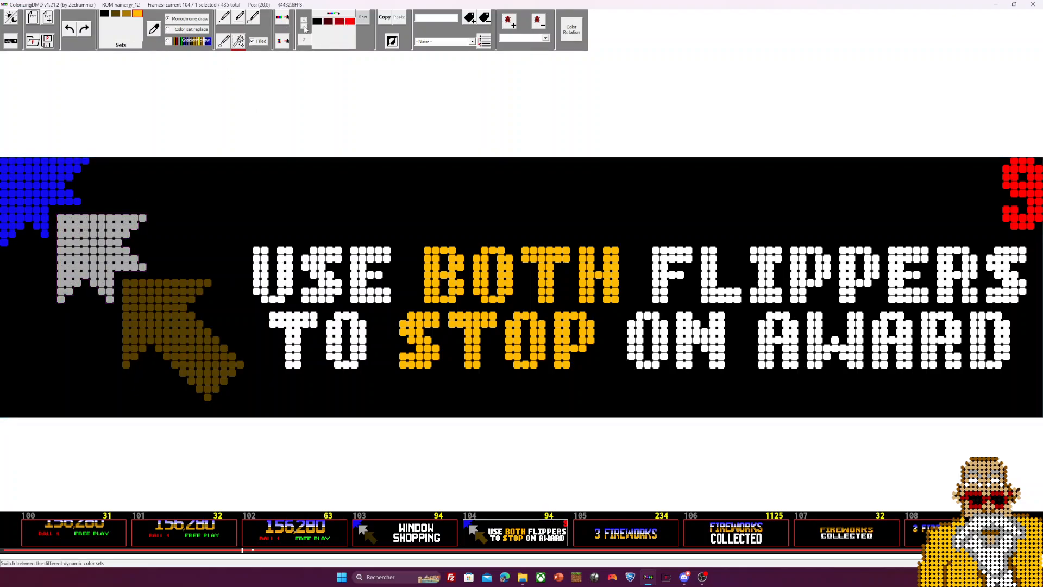
click(251, 19)
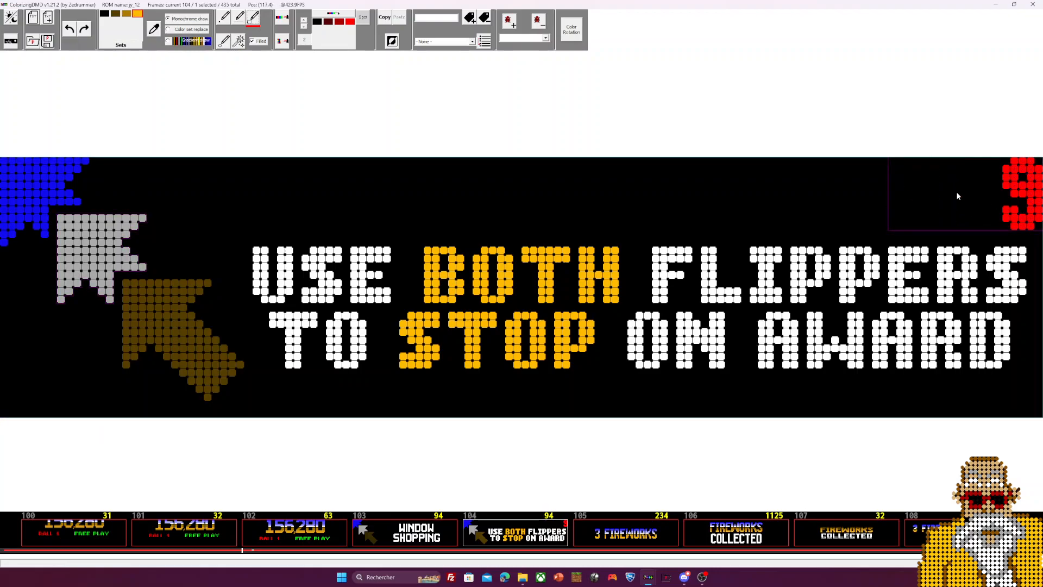
click(304, 26)
click(303, 21)
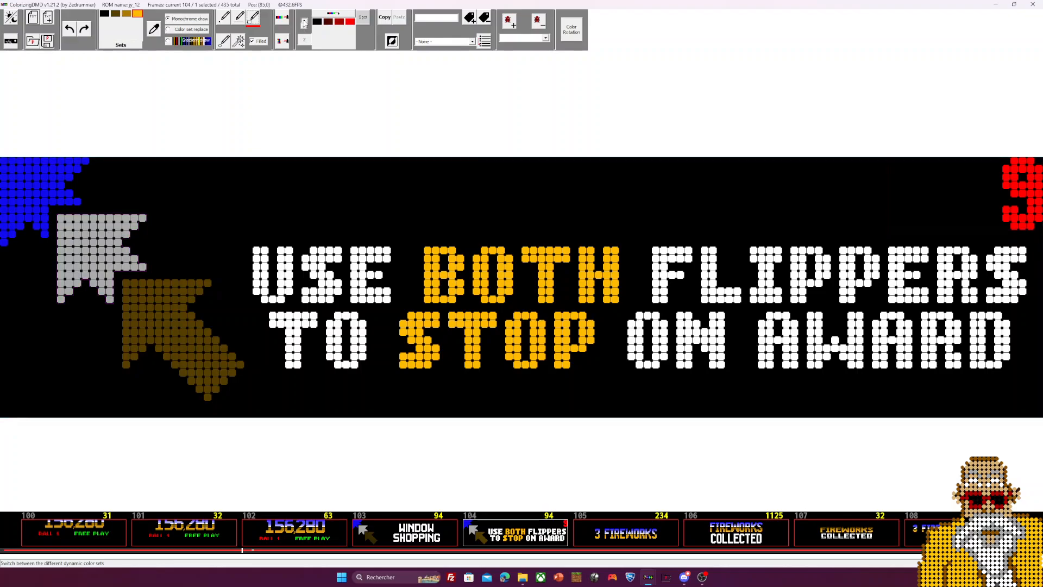
click(305, 26)
click(239, 41)
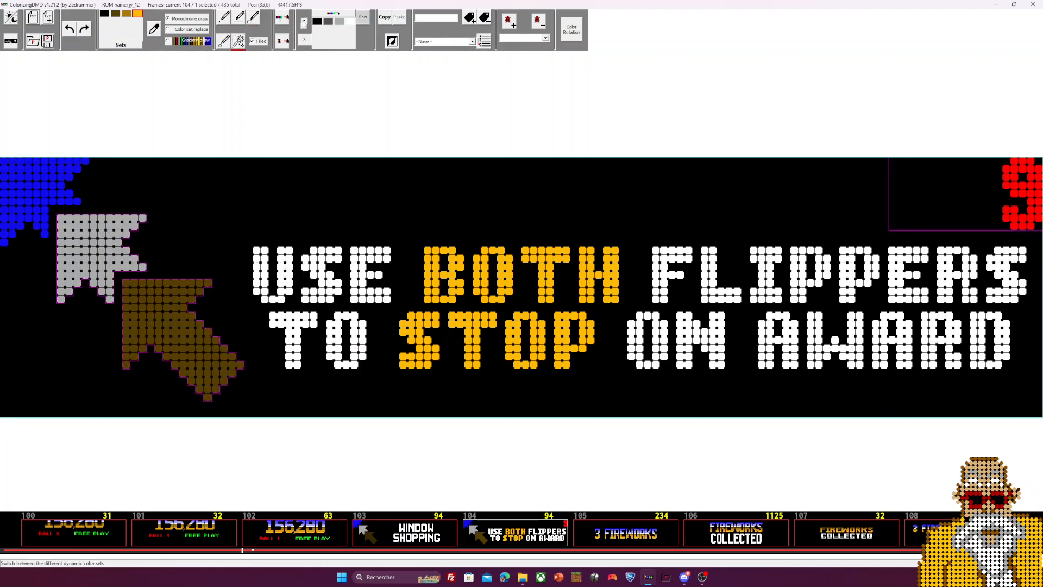
click(44, 181)
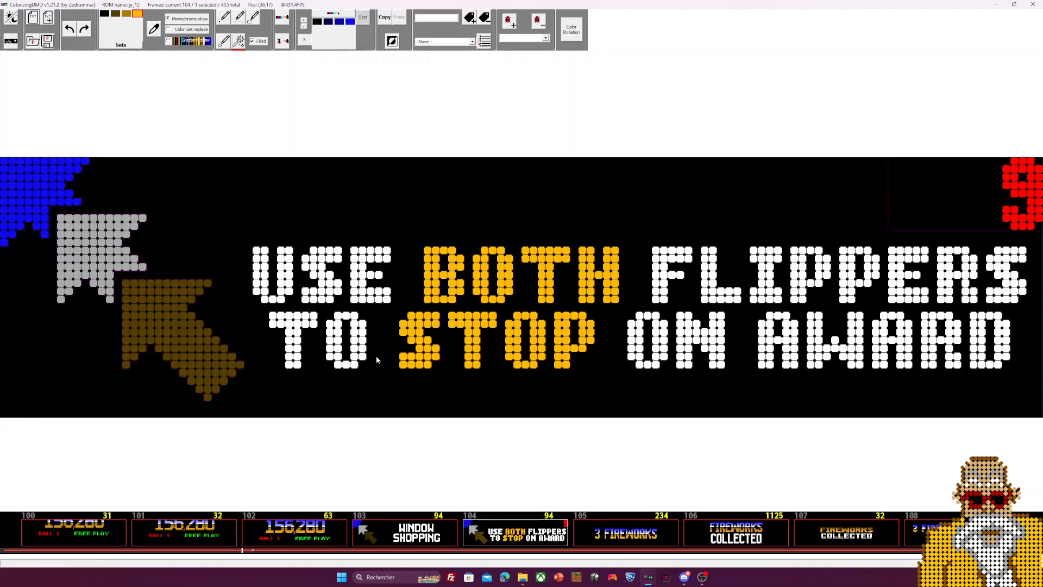
Display mask 3 over the 3 FIREWORKS text of frame 105 in original frame mode
key(Right)
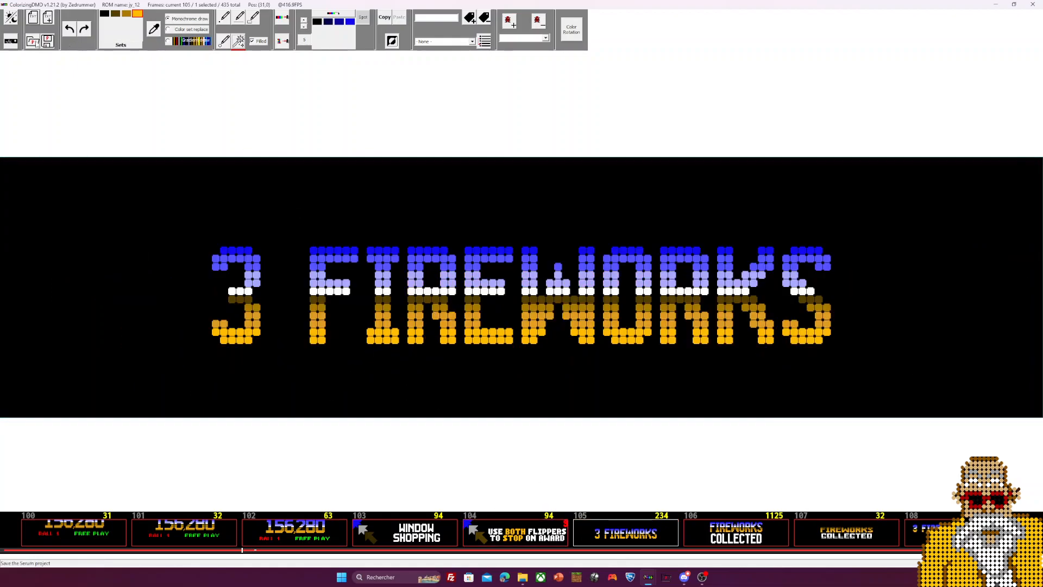
key(F4)
click(163, 25)
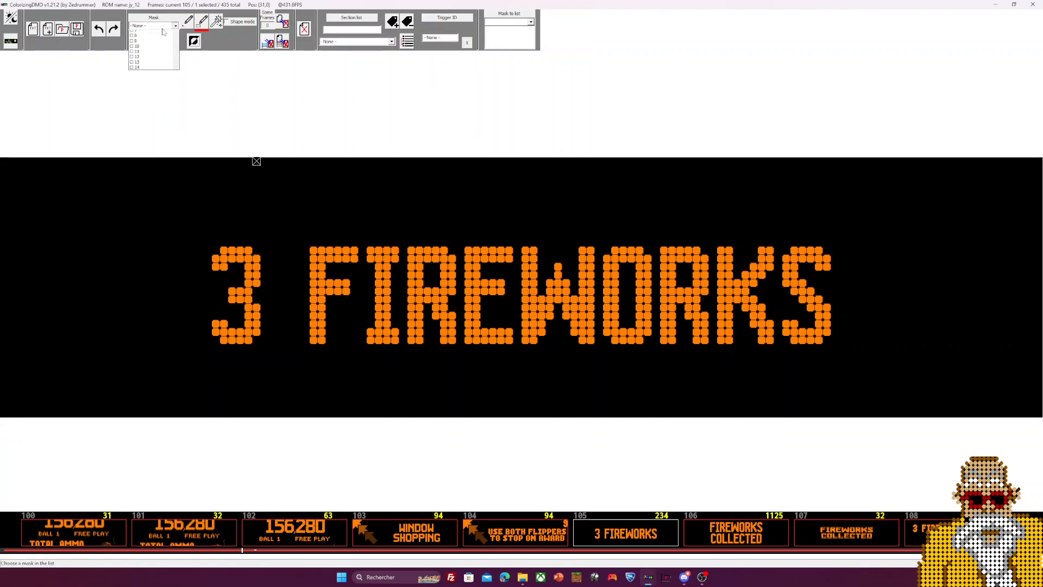
click(147, 58)
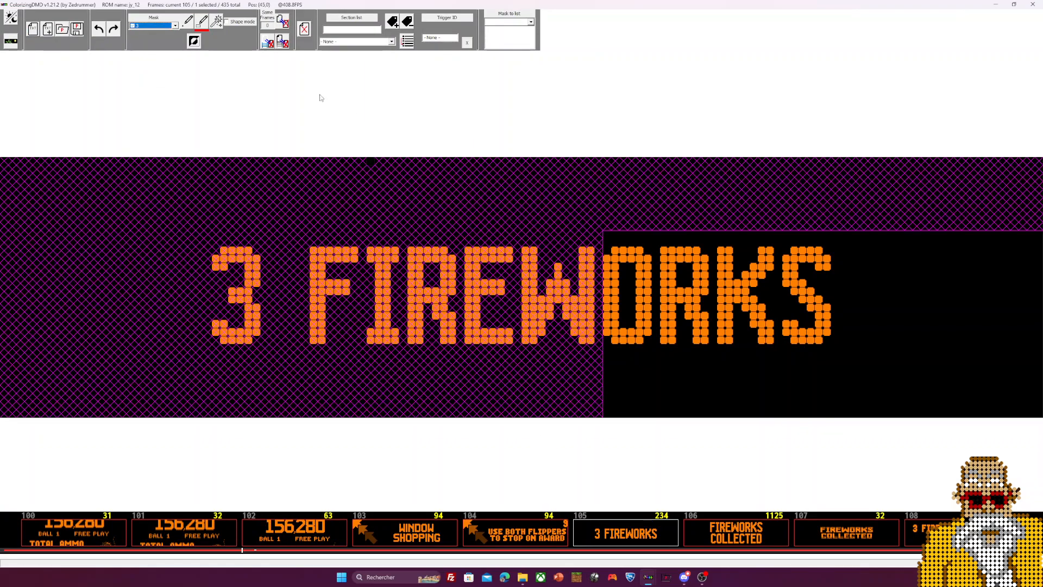
Enable shape mode for the mask on the 3 FIREWORKS frame, then open the 3 FIREWORKS TOTAL frame in colorization mode
click(242, 23)
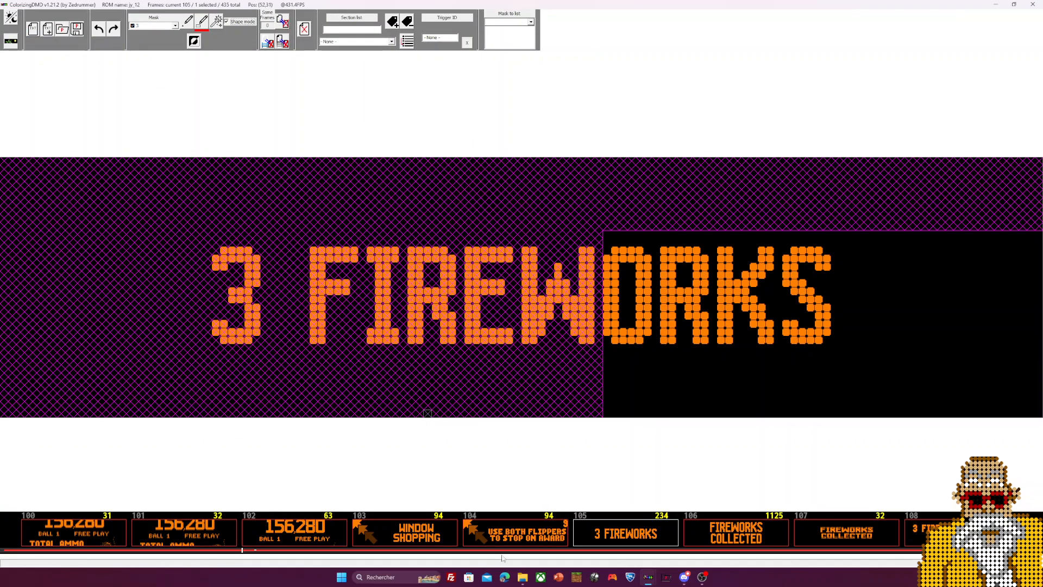
click(705, 545)
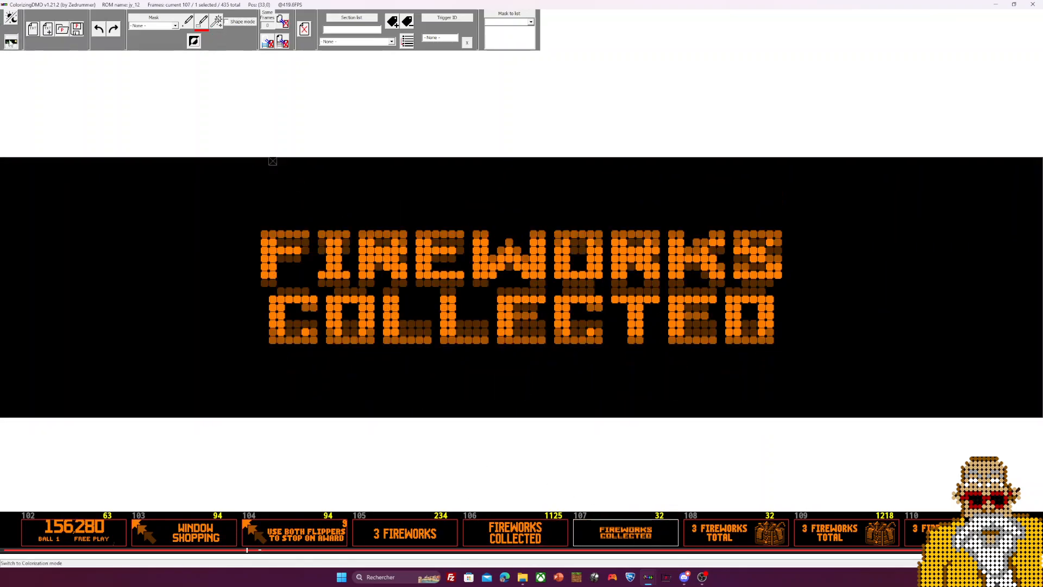
click(649, 537)
scroll(408, 505, down, 2)
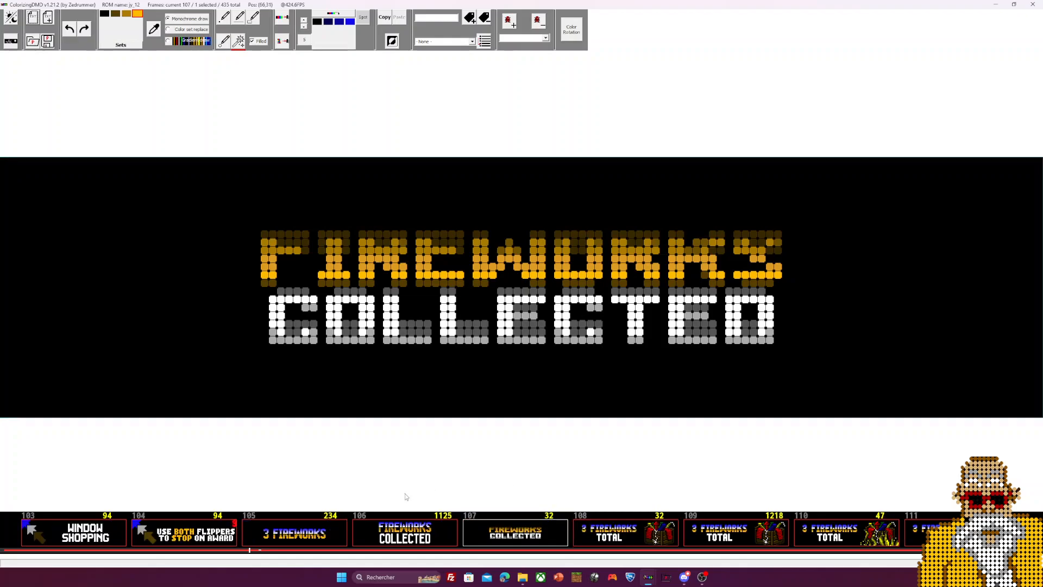
click(494, 532)
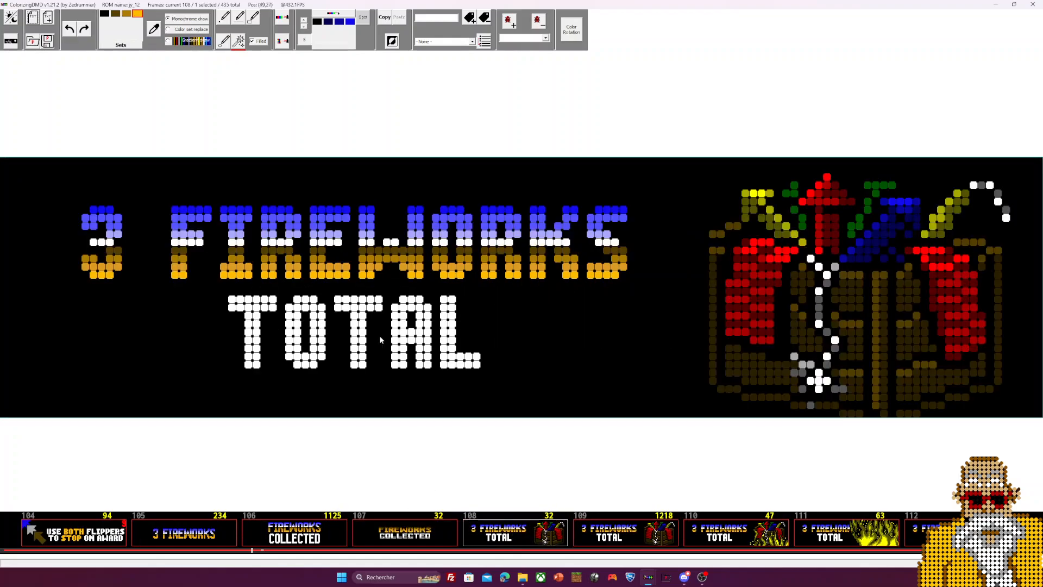
Assign comparison mask 4 to the 3 FIREWORKS TOTAL frame, covering its left quarter and everything from the O of FIREWORKS to the right edge
click(11, 42)
click(158, 26)
click(152, 39)
click(158, 26)
click(153, 38)
click(157, 25)
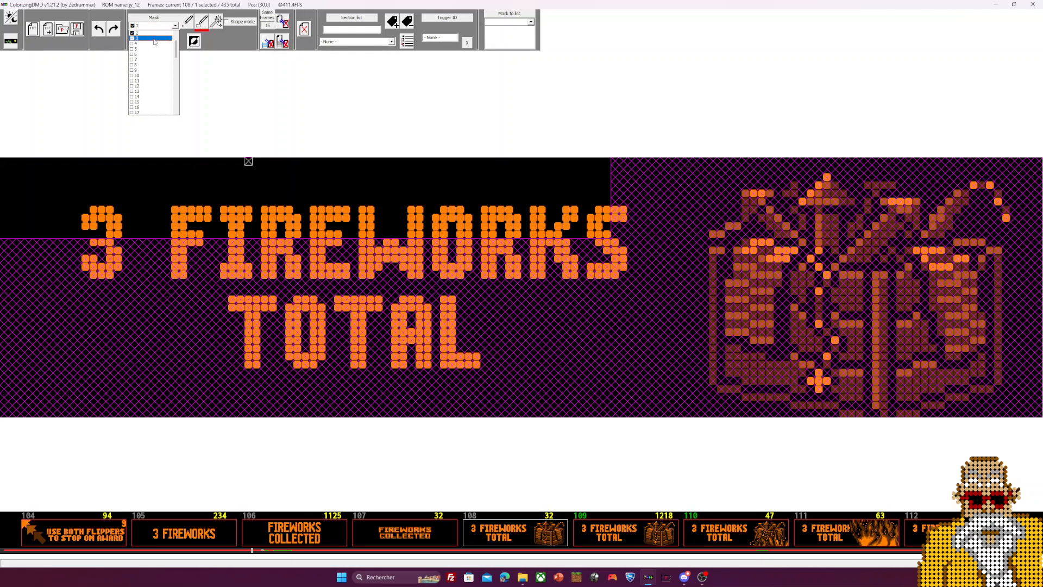
click(154, 38)
click(157, 25)
click(154, 38)
mouse_move(266, 163)
mouse_down()
mouse_move(169, 462)
mouse_move(30, 447)
mouse_up()
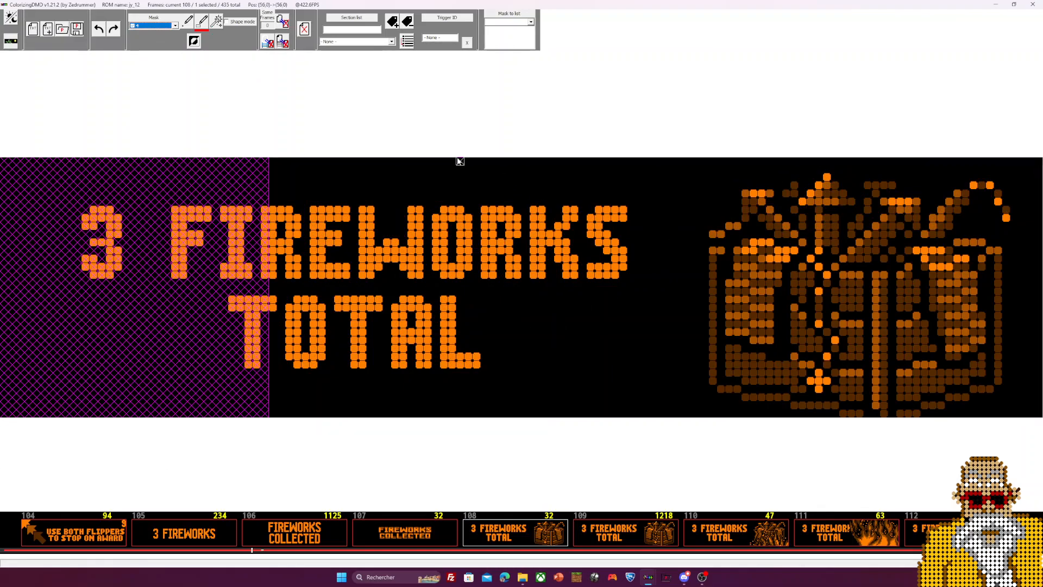
drag(459, 161, 1042, 446)
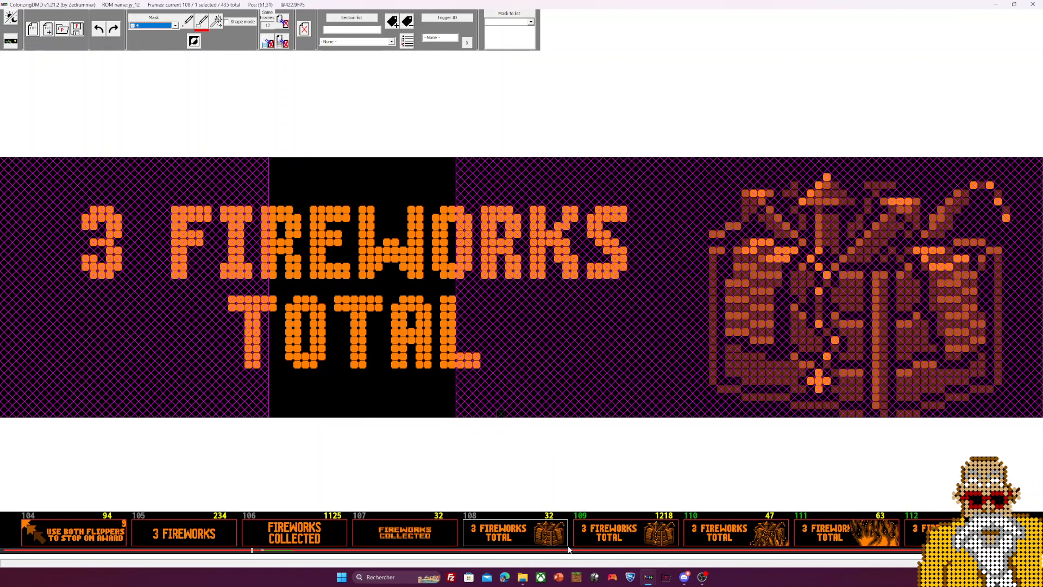
Turn on shape mode, delete the frames similar to 3 FIREWORKS TOTAL, and open the next frame with the devil face in colorization mode
click(244, 24)
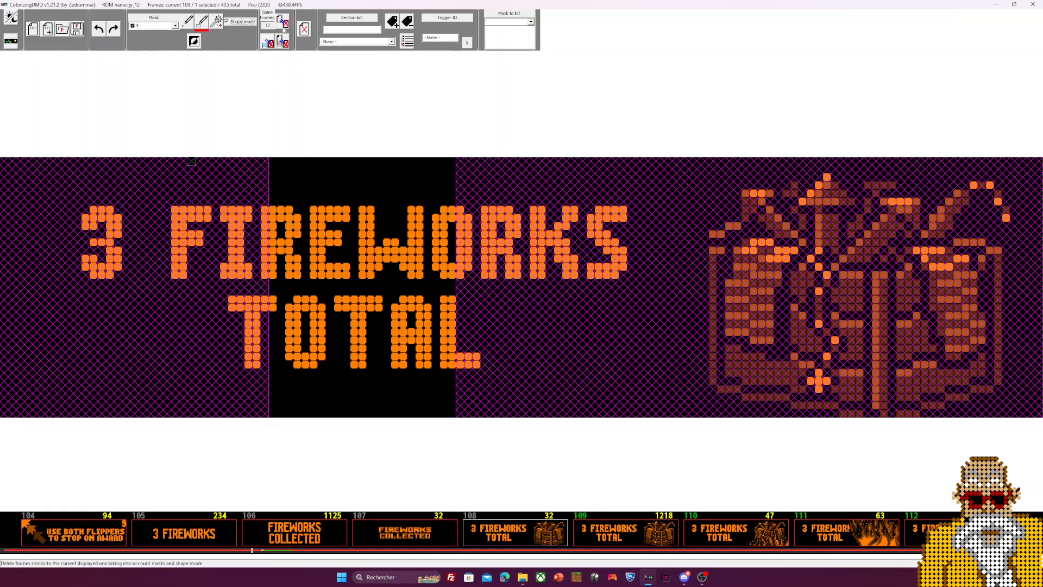
click(541, 320)
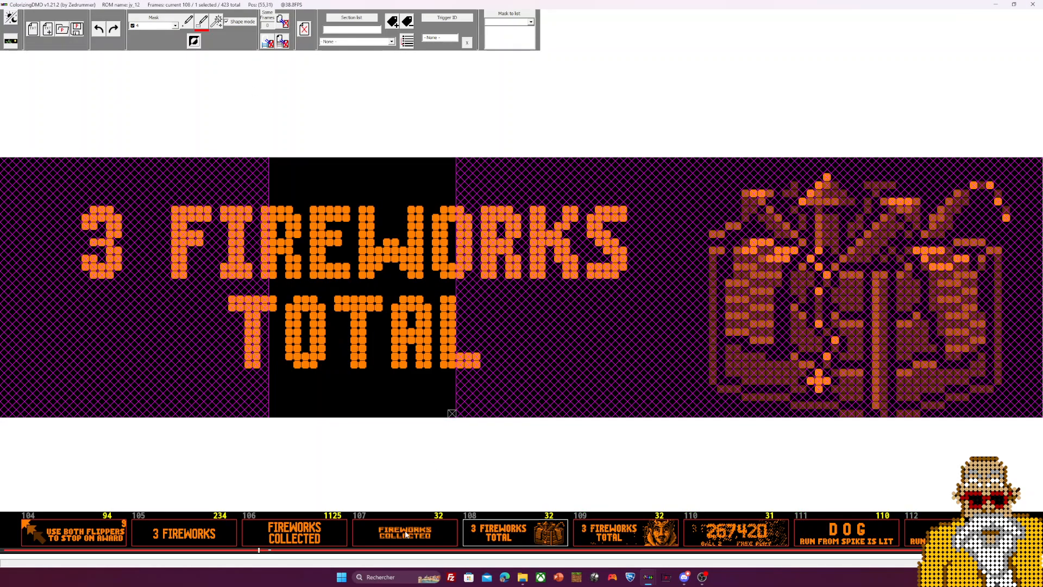
click(613, 537)
click(10, 42)
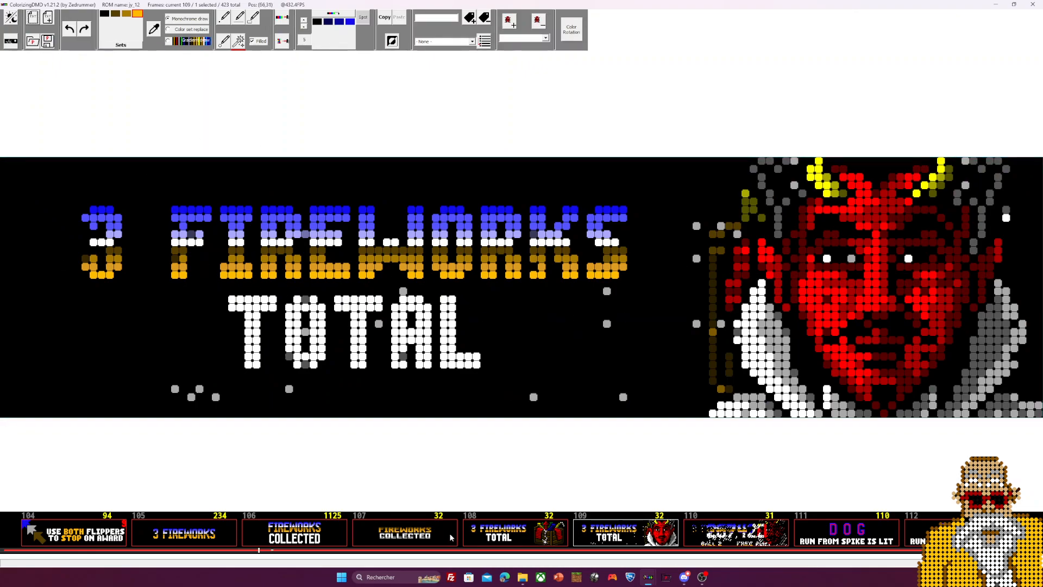
click(194, 311)
key(ctrl+z)
scroll(628, 545, down, 1)
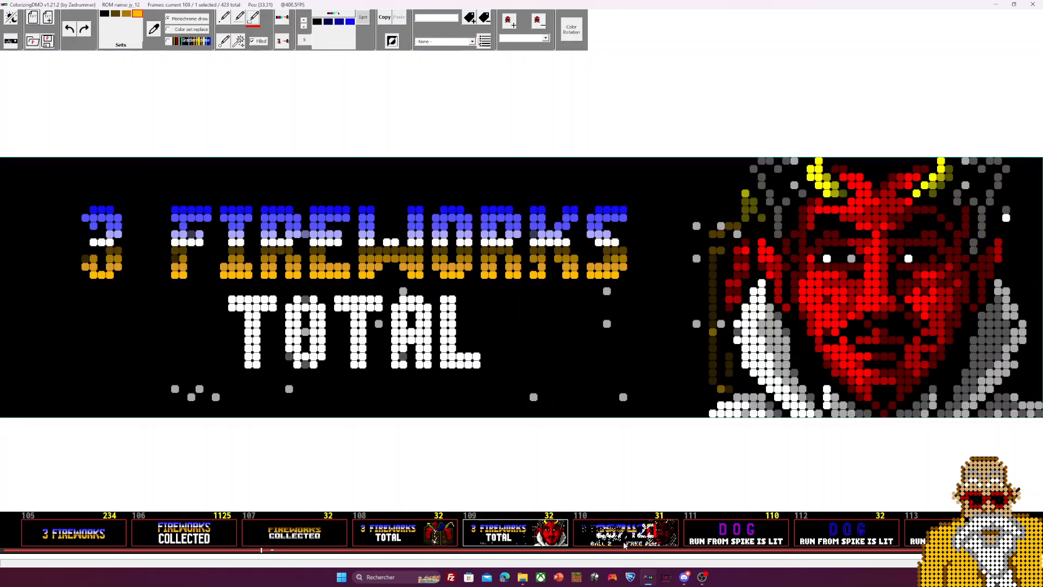
Delete the two garbled transition frames 109 and 110, and return to colorization mode
shift+click(622, 538)
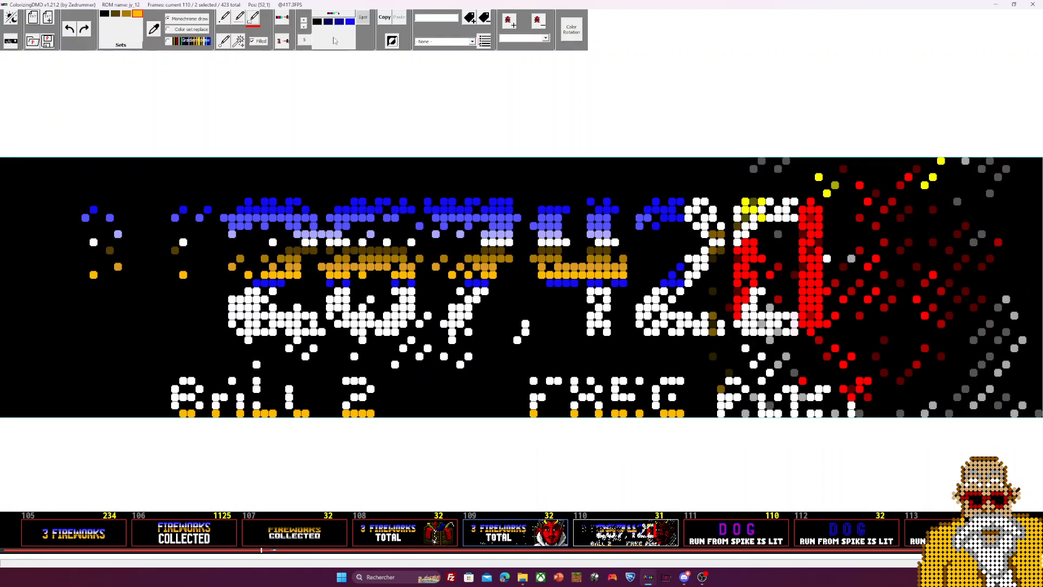
key(F4)
click(304, 29)
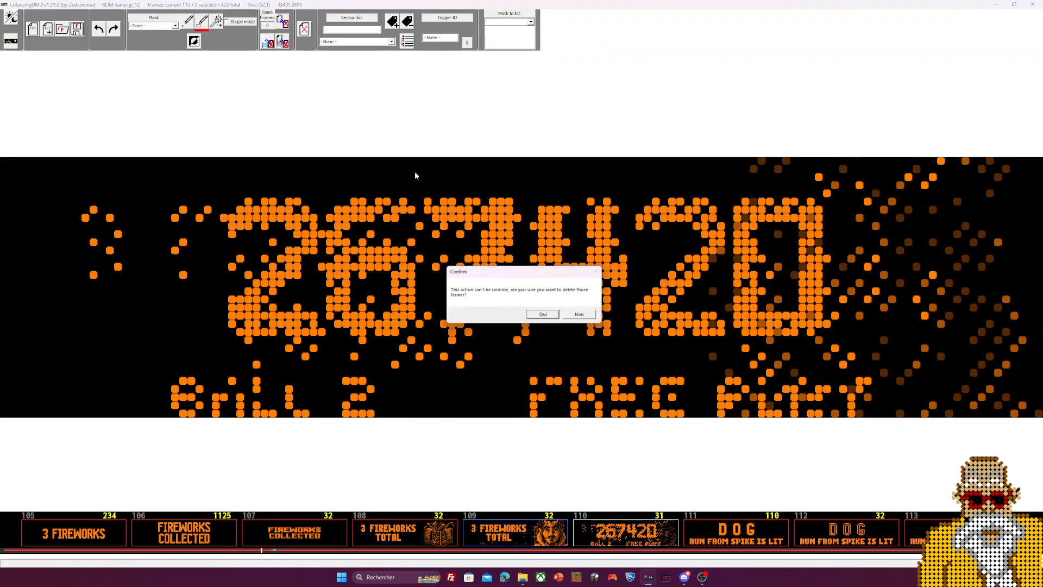
click(541, 316)
key(F4)
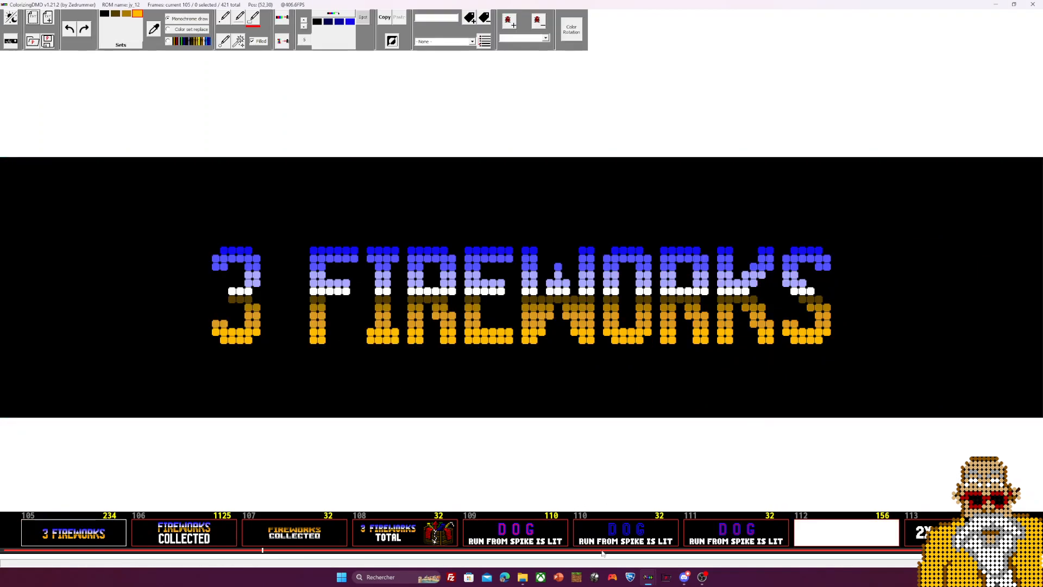
Review the frames after 3 FIREWORKS TOTAL and select frame 110, the DOG frame with hollow letters
click(415, 543)
click(527, 543)
scroll(483, 545, down, 1)
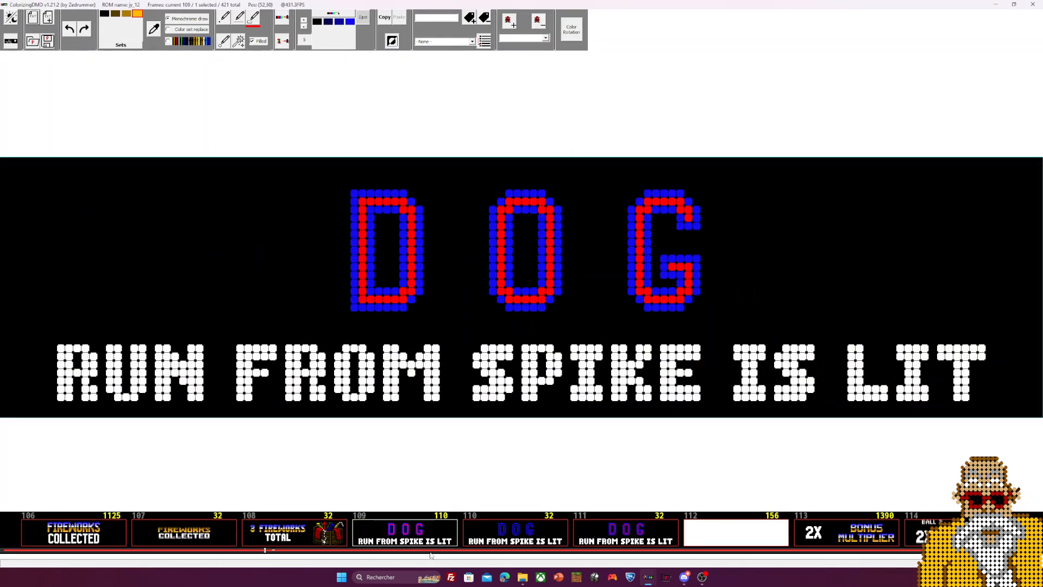
click(543, 542)
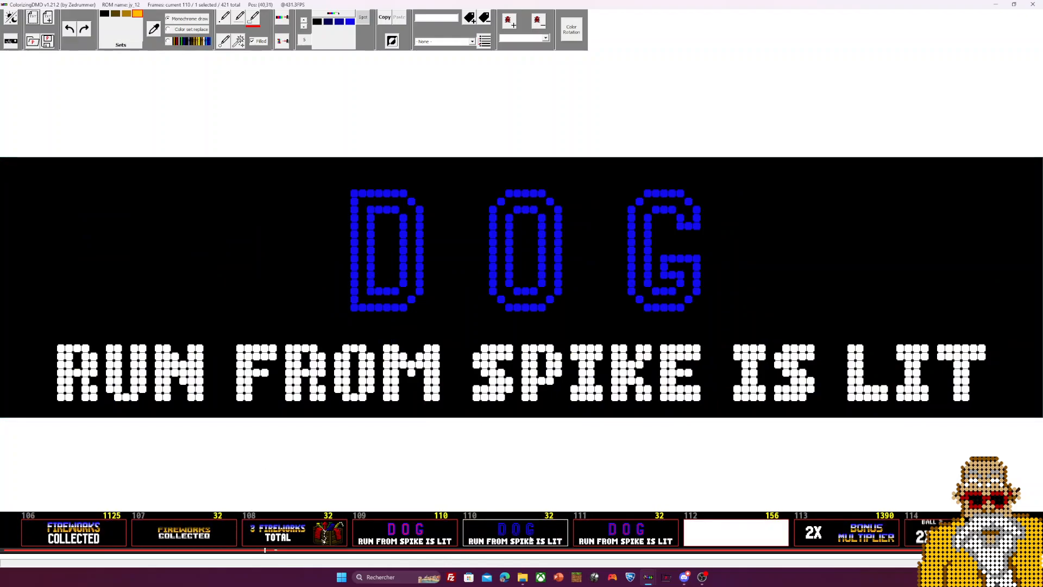
Apply mask 0 with shape mode to the hollow-lettered DOG RUN FROM SPIKE IS LIT frame and delete the frames similar to it
click(11, 43)
click(153, 26)
click(149, 49)
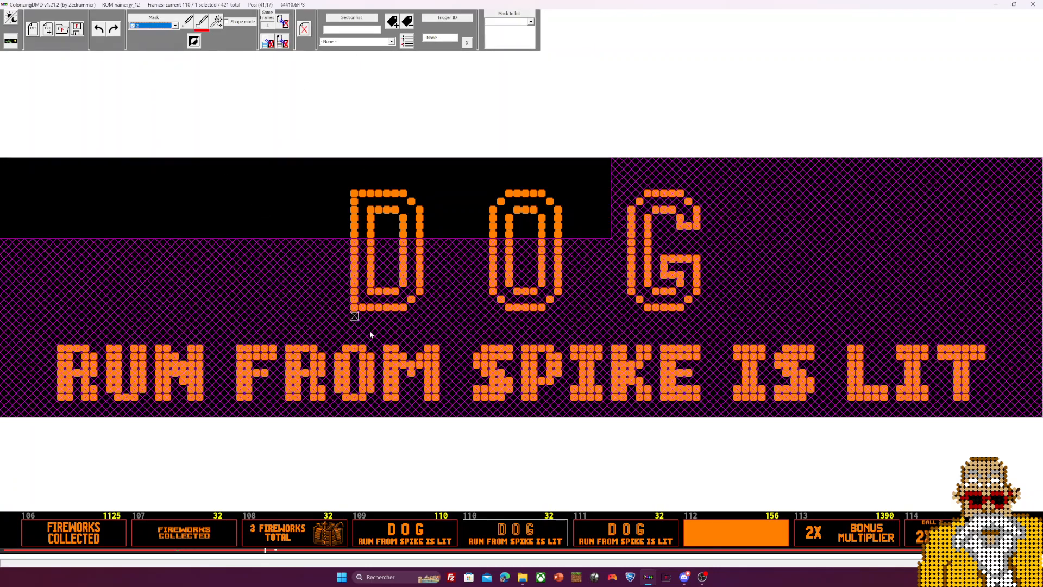
click(153, 26)
click(151, 41)
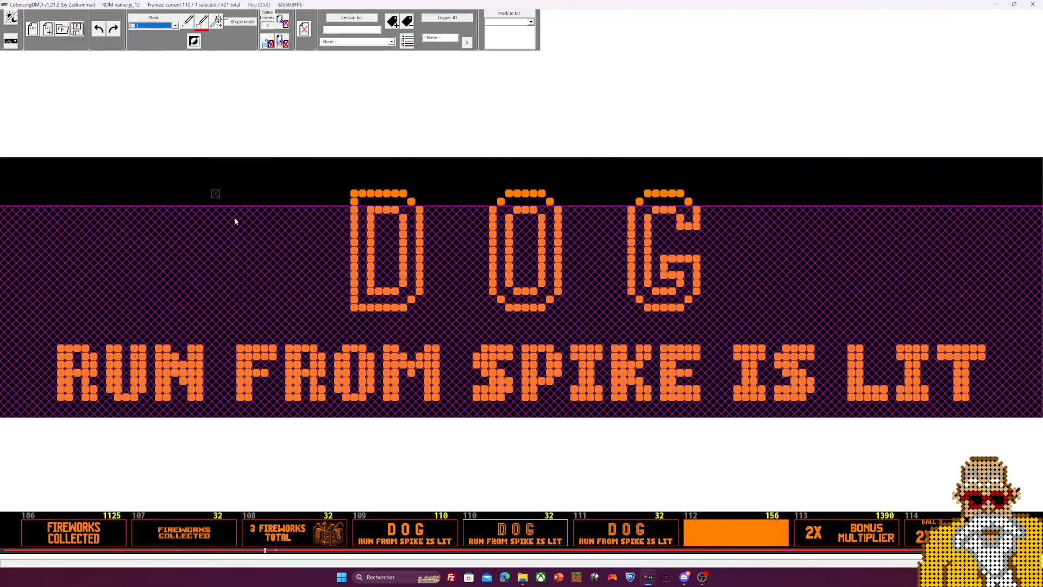
click(154, 25)
click(151, 44)
click(175, 26)
drag(176, 40, 176, 34)
click(152, 33)
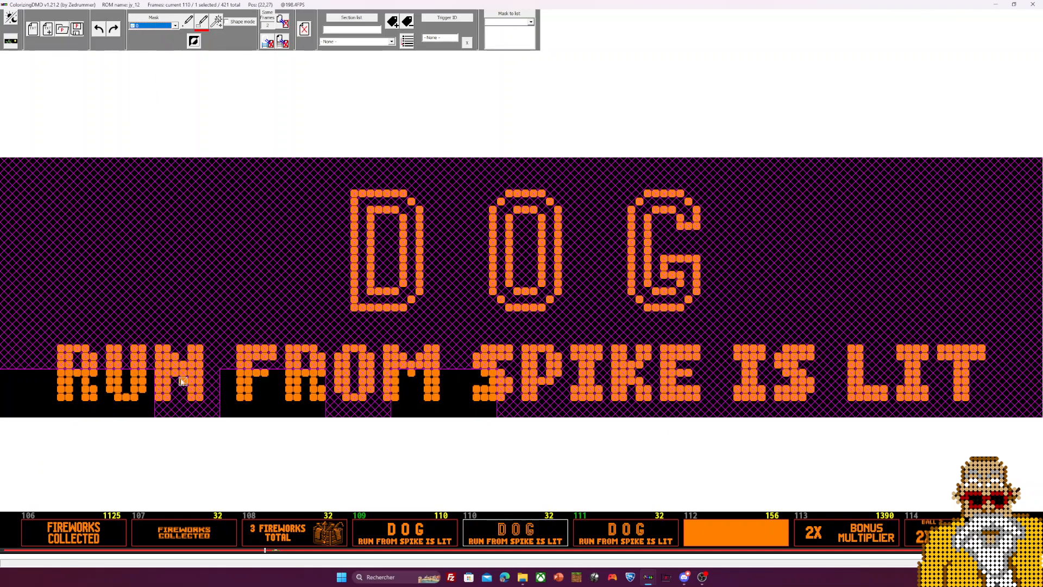
click(282, 21)
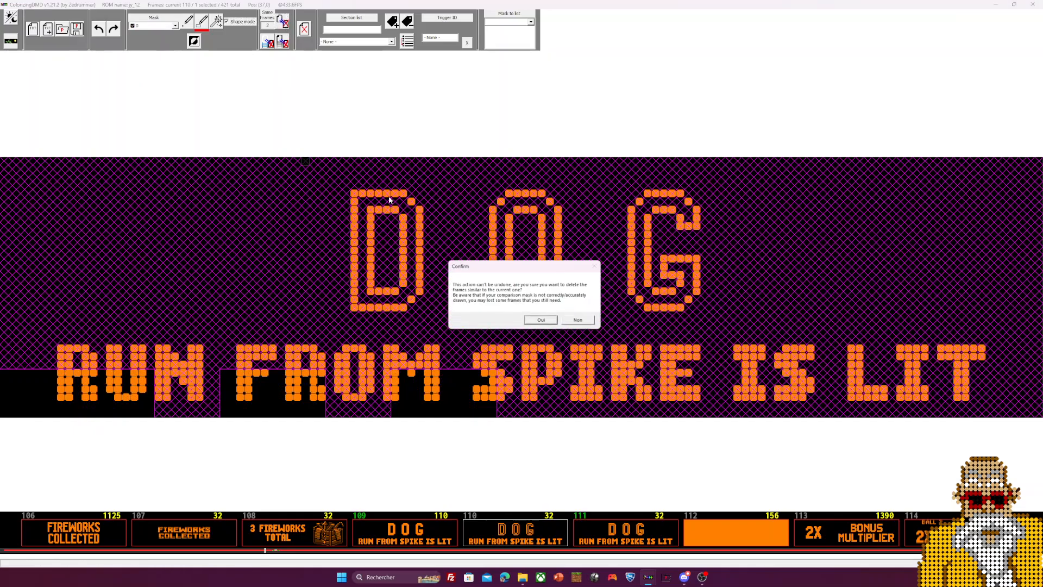
click(552, 322)
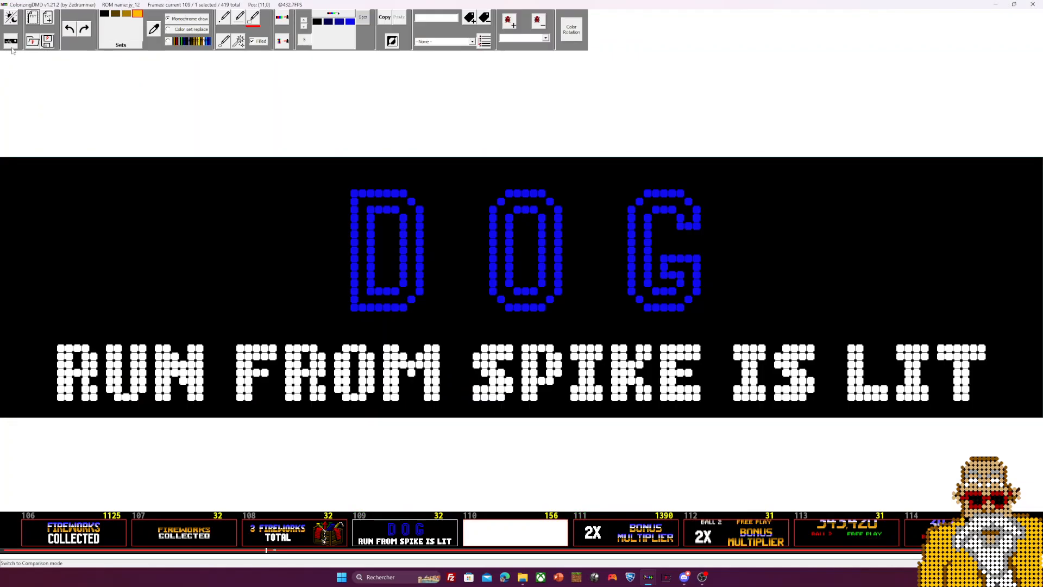
Fill the hollow outlines of the DOG letters with the red color set 2 using the magic wand
click(303, 24)
click(304, 23)
click(304, 24)
click(304, 24)
click(304, 24)
click(239, 41)
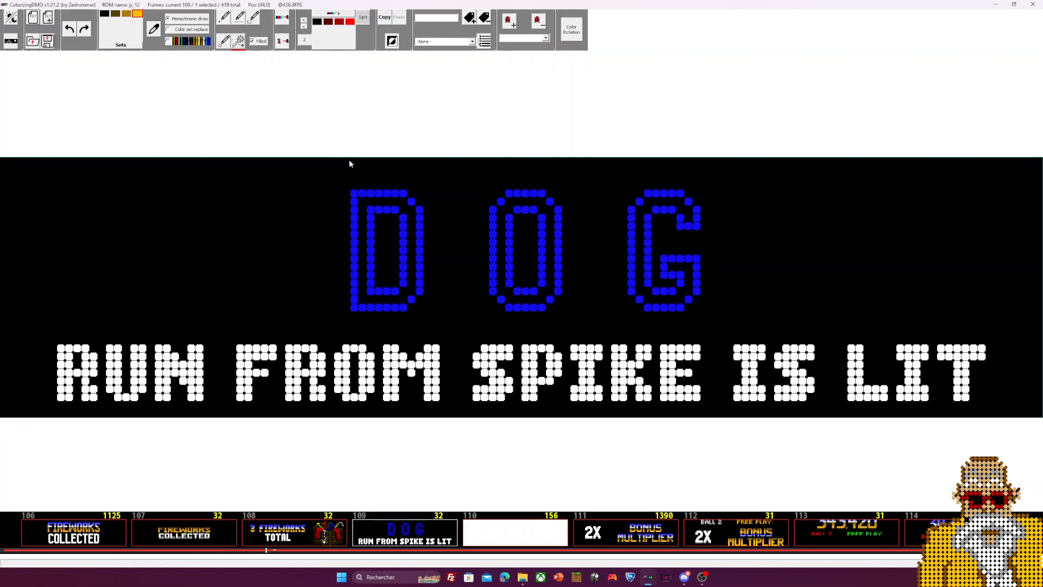
click(361, 207)
click(496, 208)
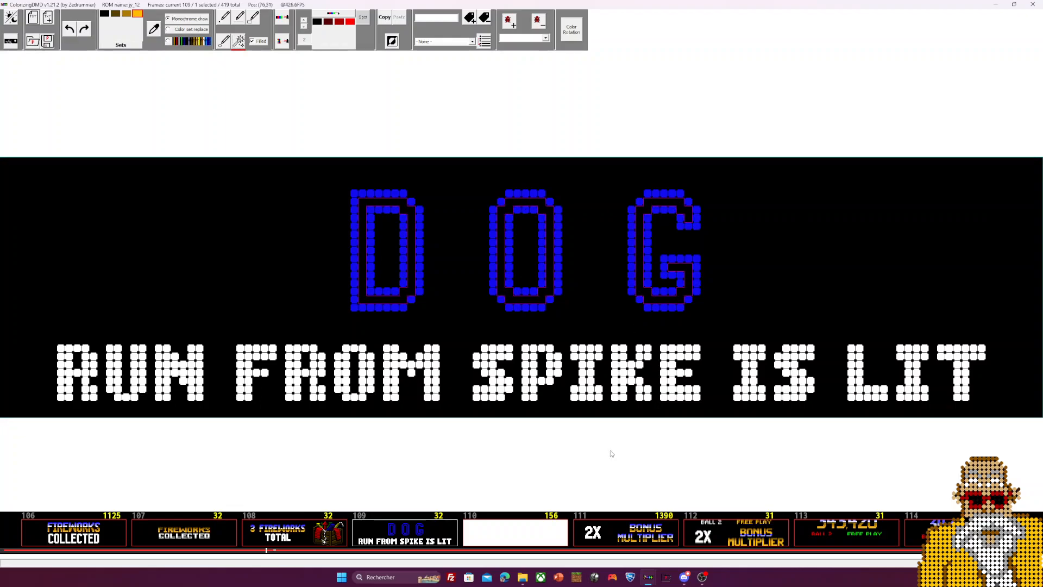
Apply mask 3 with shape mode to the 2X BONUS MULTIPLIER frame and delete the frames similar to it
click(544, 537)
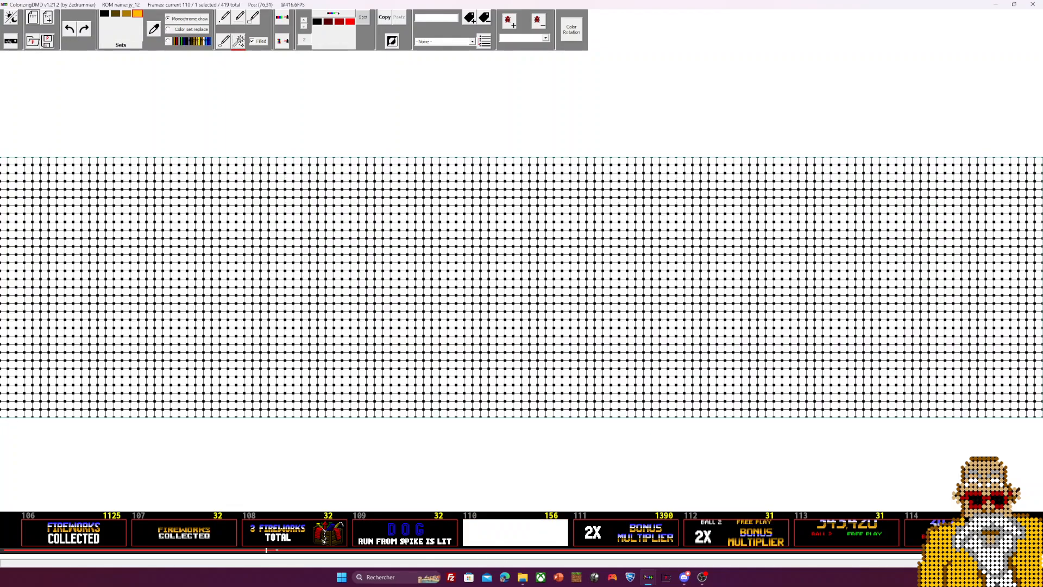
click(638, 535)
click(118, 43)
click(118, 41)
click(11, 41)
click(154, 25)
click(152, 54)
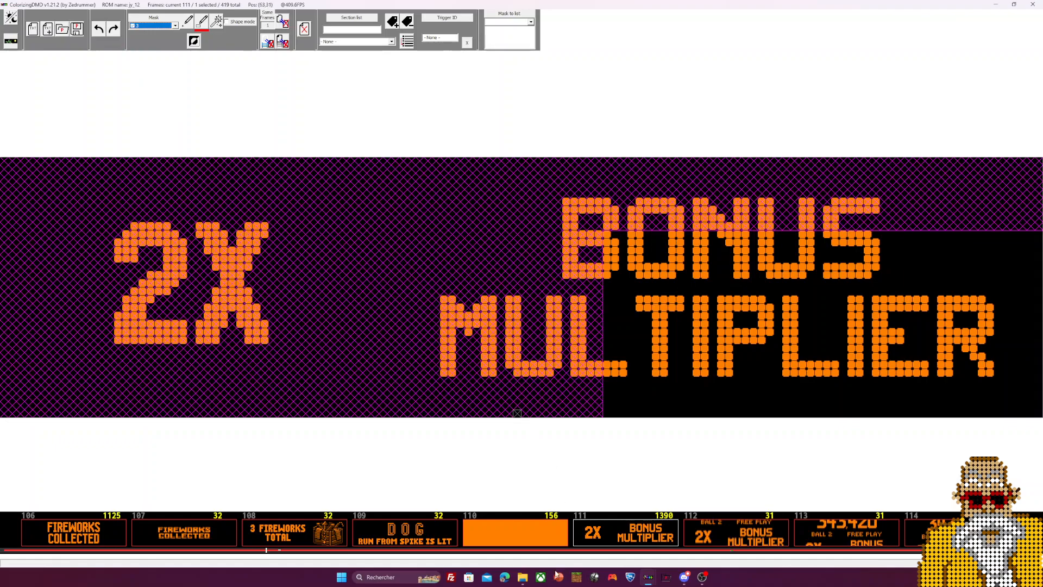
click(304, 28)
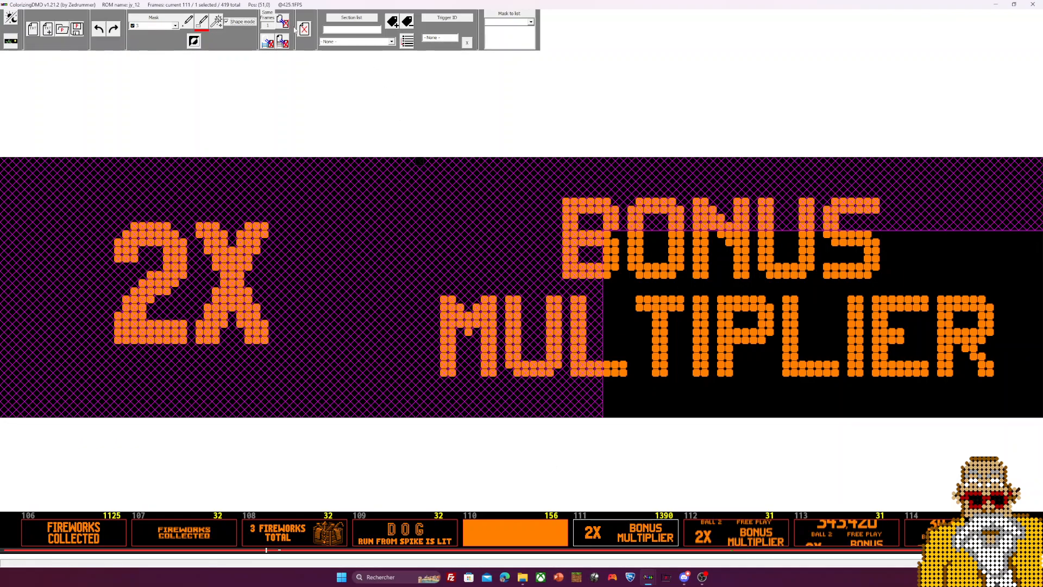
click(538, 316)
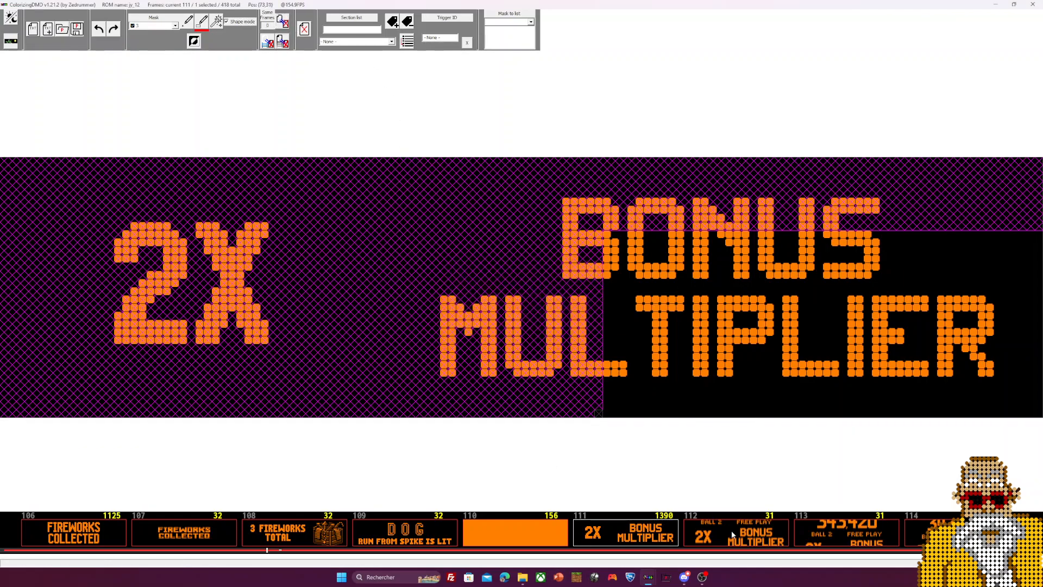
Delete frame 112, where the 2X BONUS MULTIPLIER text scrolls under BALL 2 FREE PLAY
click(713, 524)
key(Tab)
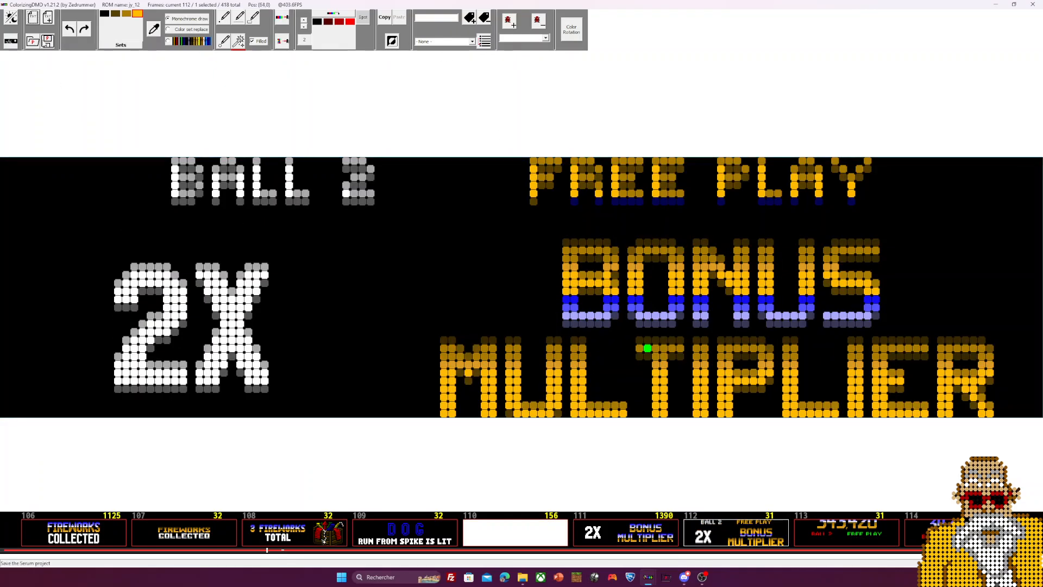
click(10, 40)
key(Delete)
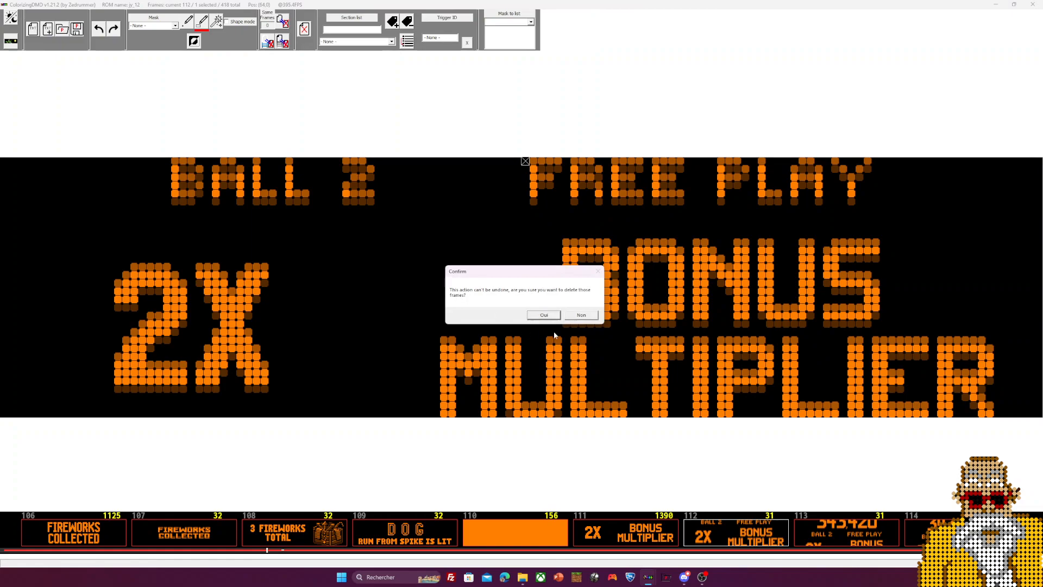
click(544, 315)
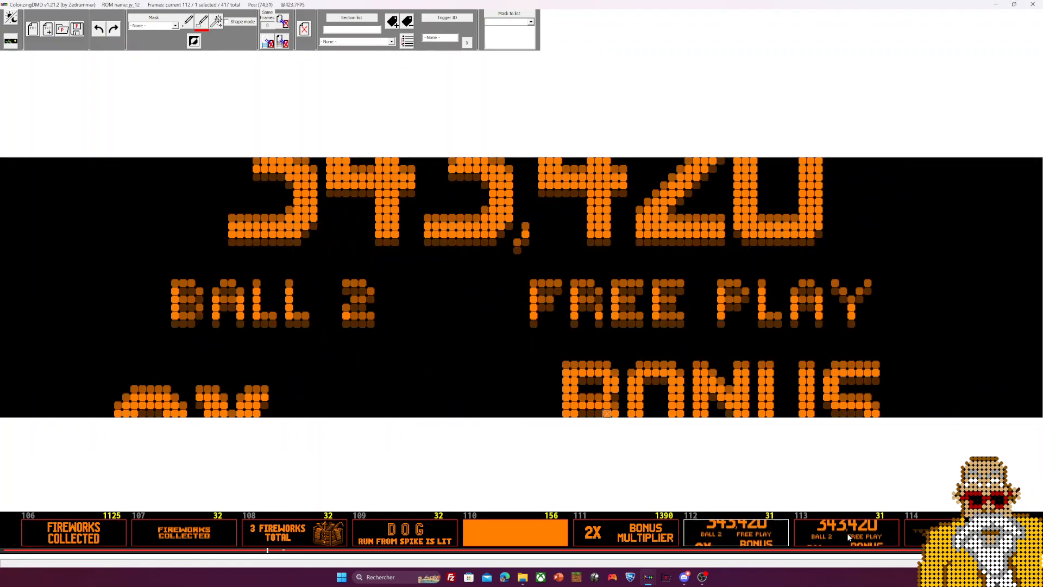
Delete the three transition frames 112 to 114, from the scrolling score to the partly drawn TOTAL AMMO
key(shift+Right)
key(shift+Right)
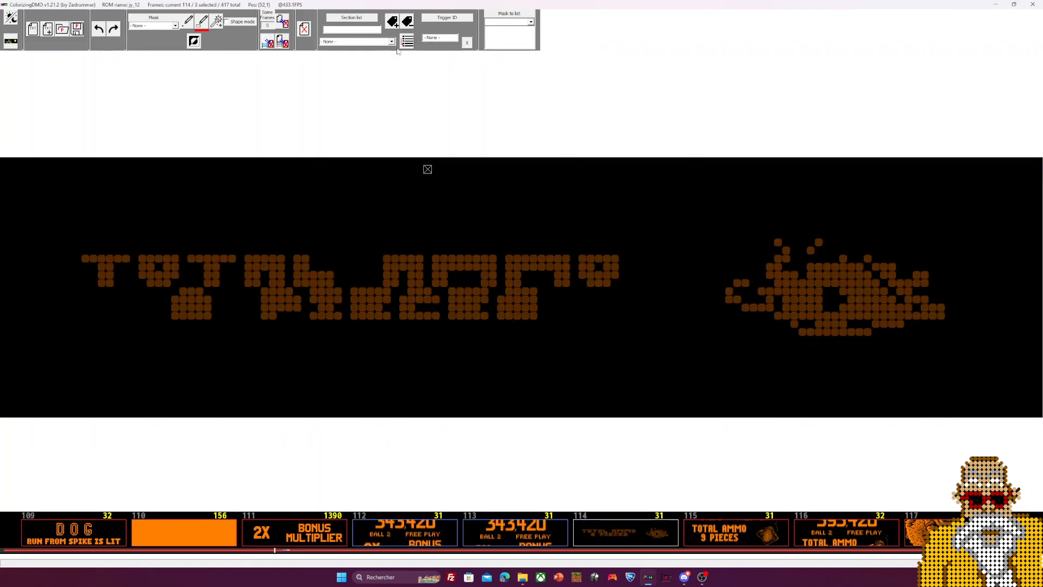
key(Delete)
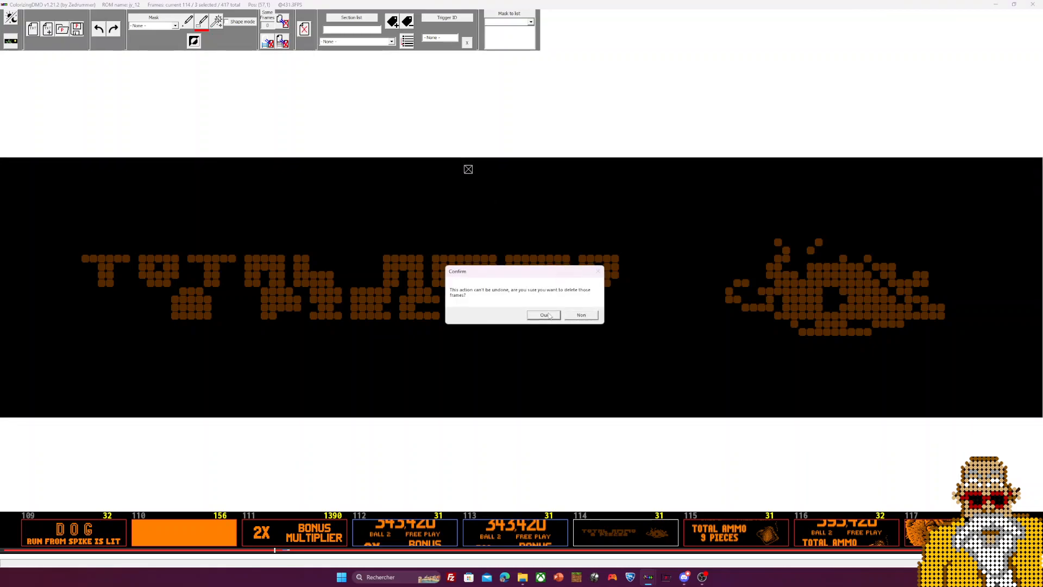
click(544, 315)
Delete the two TOTAL AMMO frames 112 and 113, then switch back to colorization mode
click(398, 539)
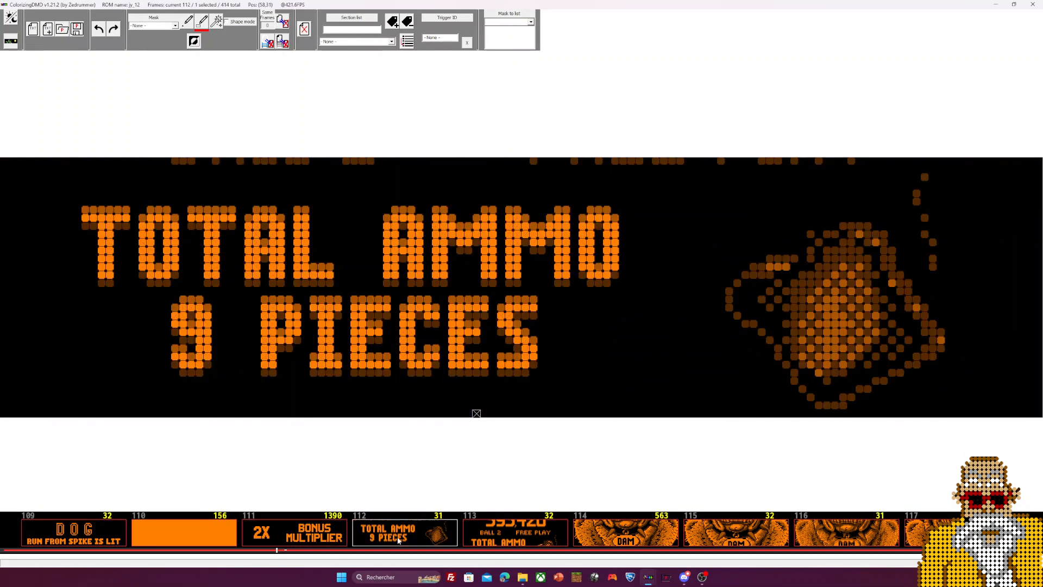
shift+click(465, 540)
key(Delete)
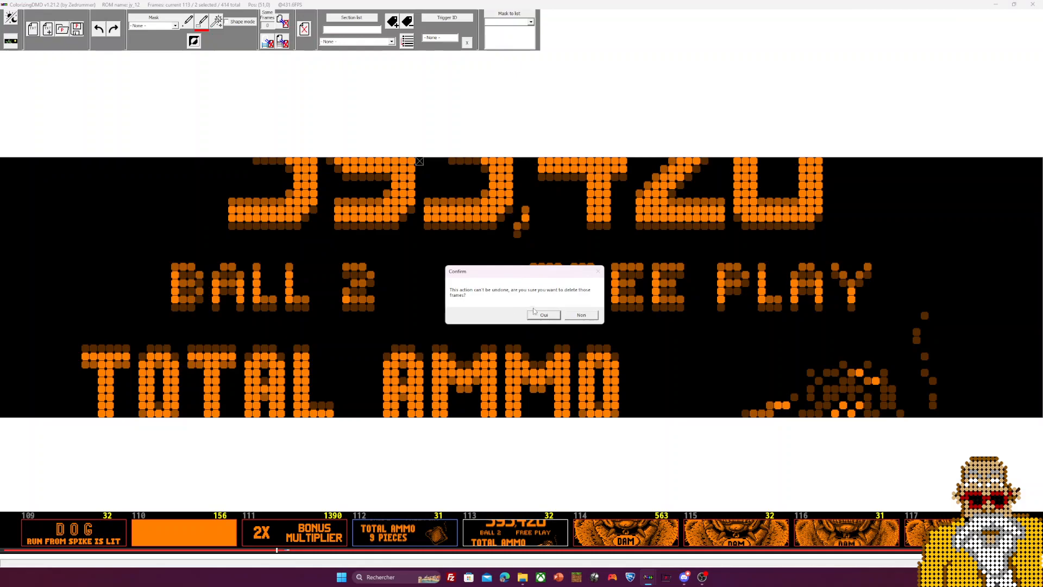
click(544, 315)
click(11, 17)
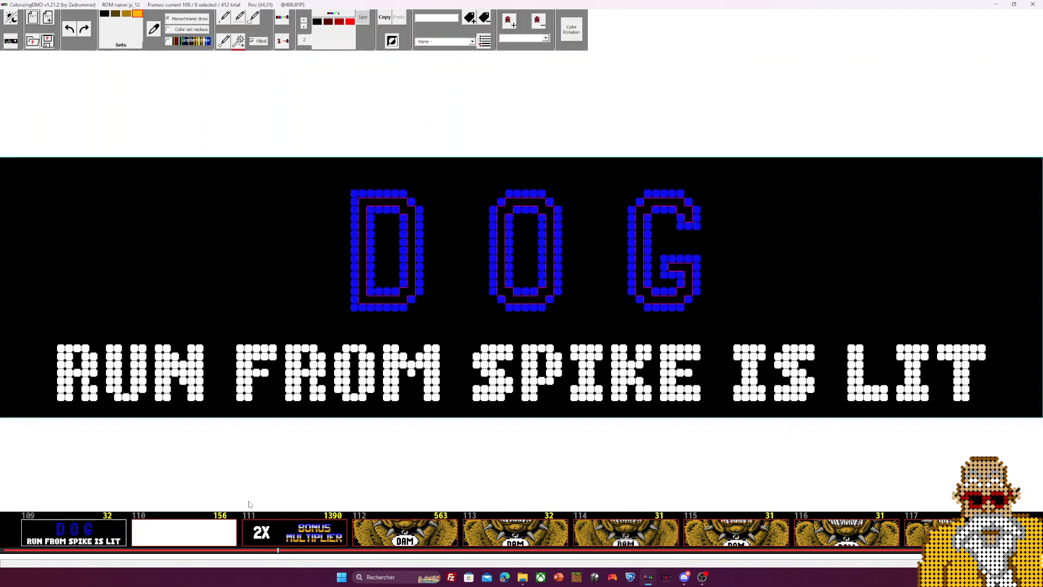
Look through the bulldog frames 112 to 117 that follow the 2X BONUS MULTIPLIER frame
click(293, 532)
click(423, 534)
key(Right)
key(Right)
key(Right)
key(Right)
key(Right)
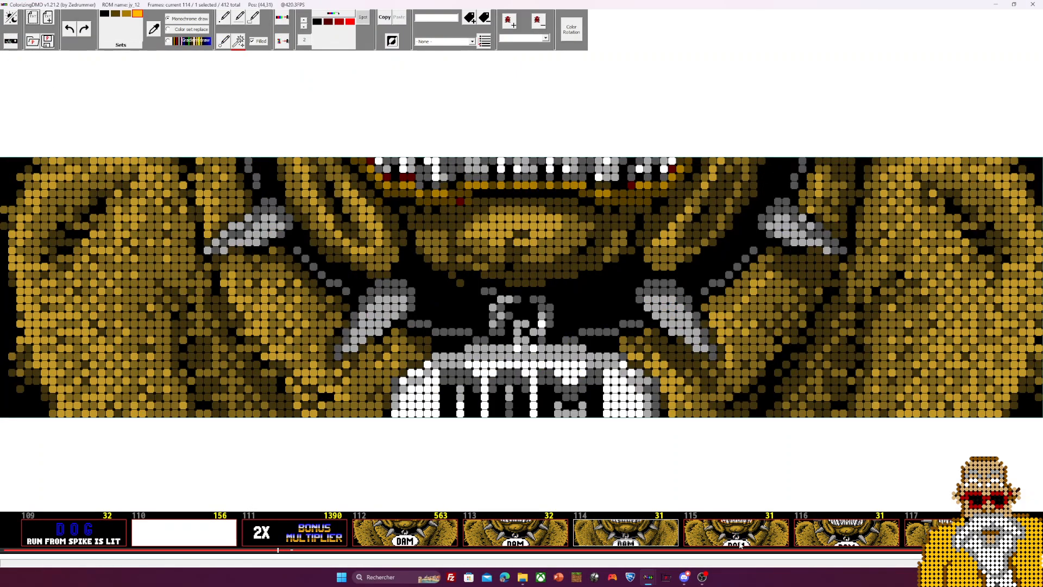
scroll(598, 535, up, 2)
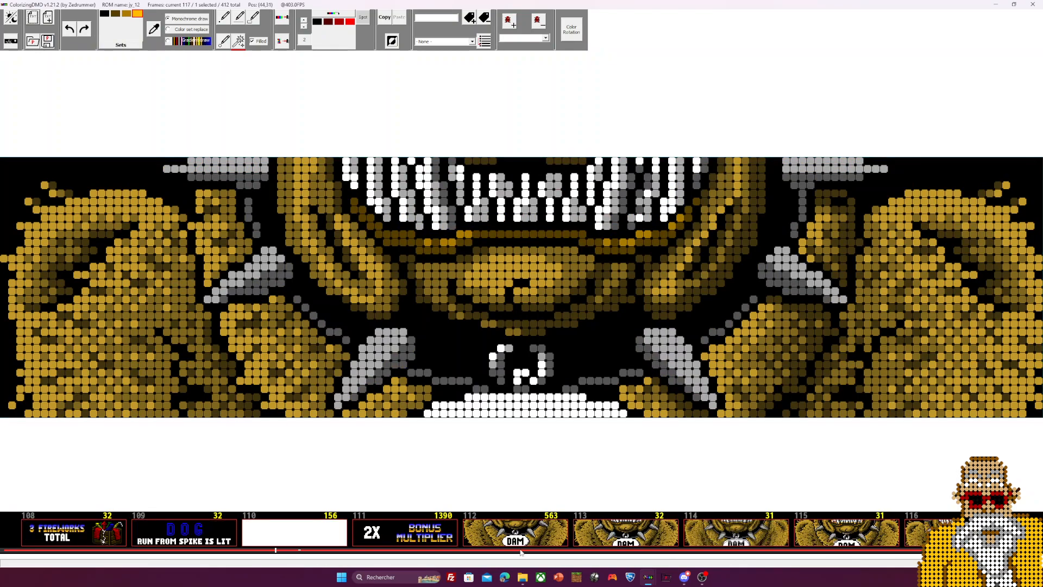
On frame 112, mark the DAM lettering of the dog's name plate as dynamic content with dynamic color set 3
click(515, 532)
click(304, 27)
click(304, 27)
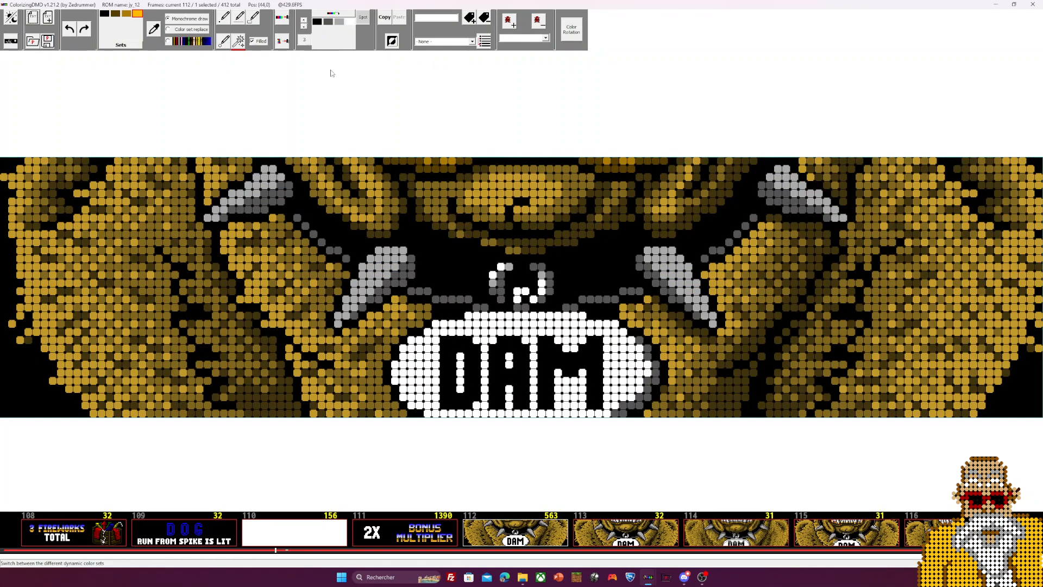
drag(538, 336, 603, 409)
drag(489, 336, 529, 409)
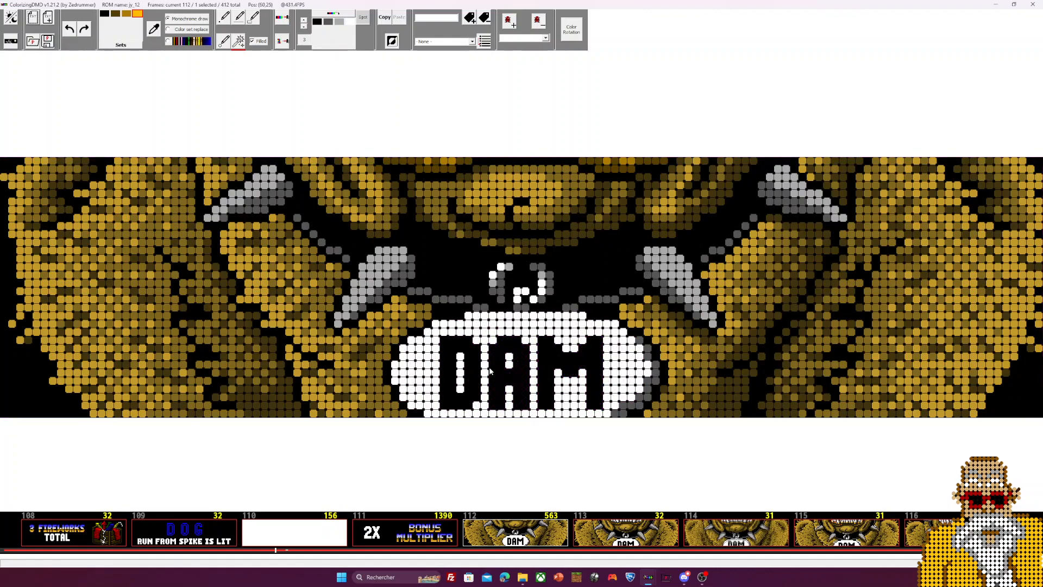
click(254, 17)
drag(436, 329, 609, 410)
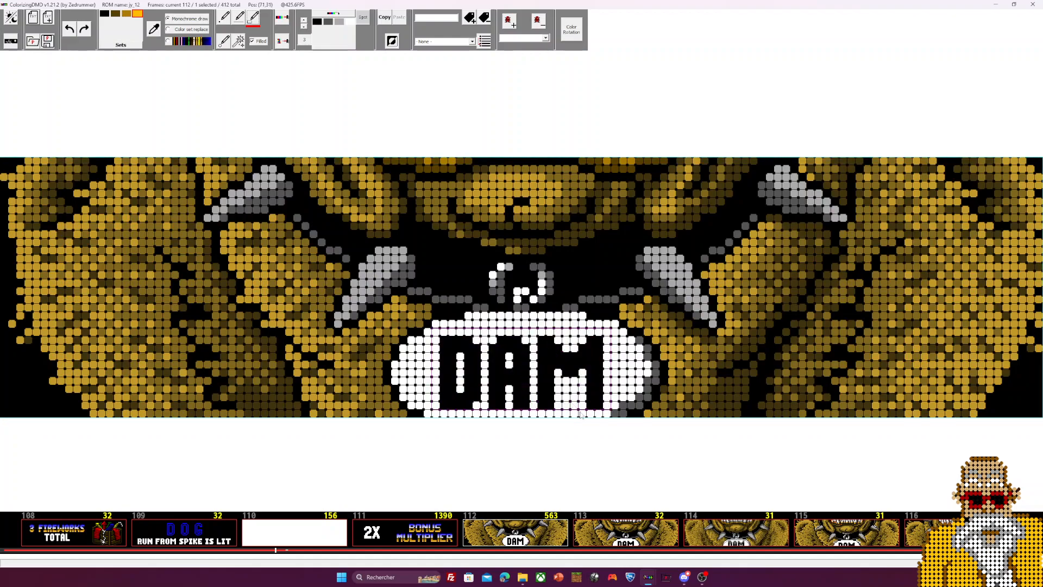
Mark the name plate lettering on bulldog frames 113 and 114 as dynamic content with the same color set
key(Right)
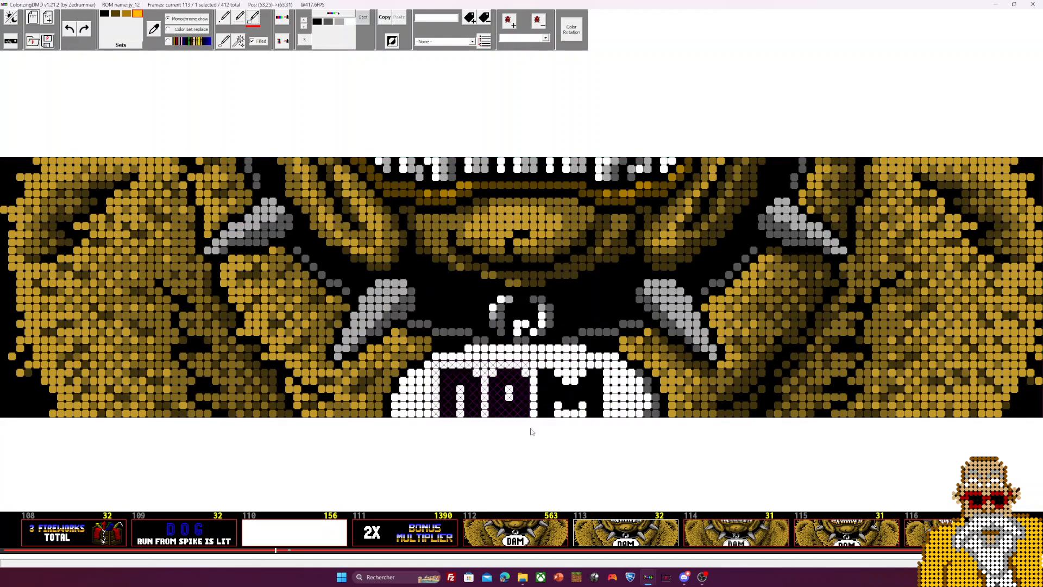
key(Right)
drag(431, 383, 609, 439)
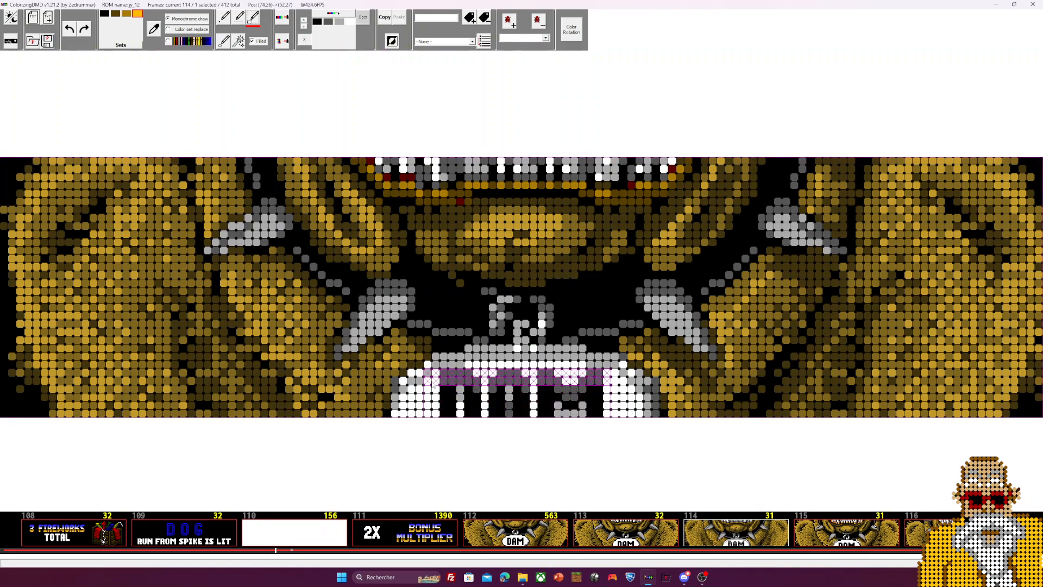
key(Right)
key(Right)
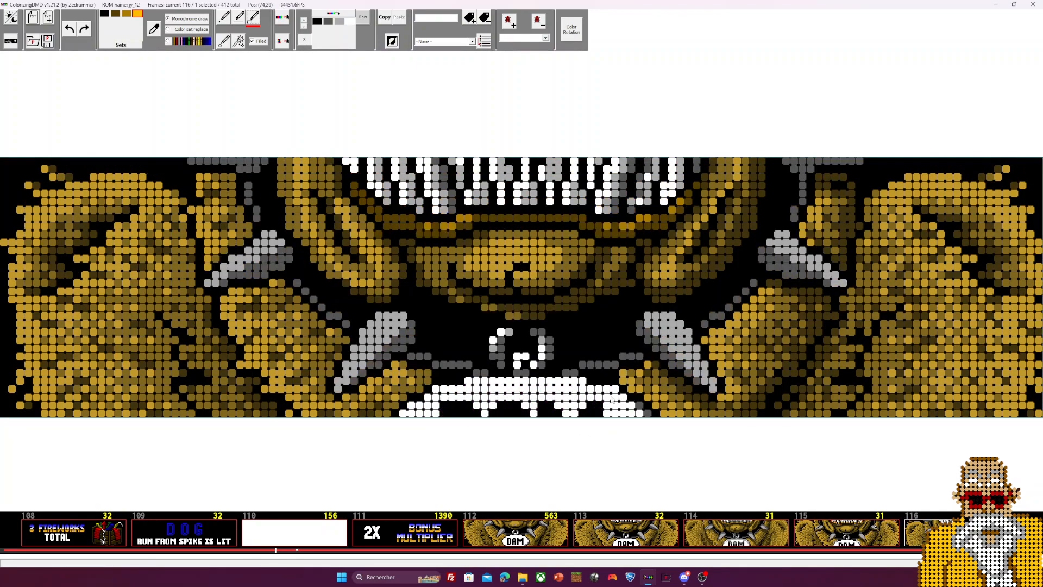
key(Right)
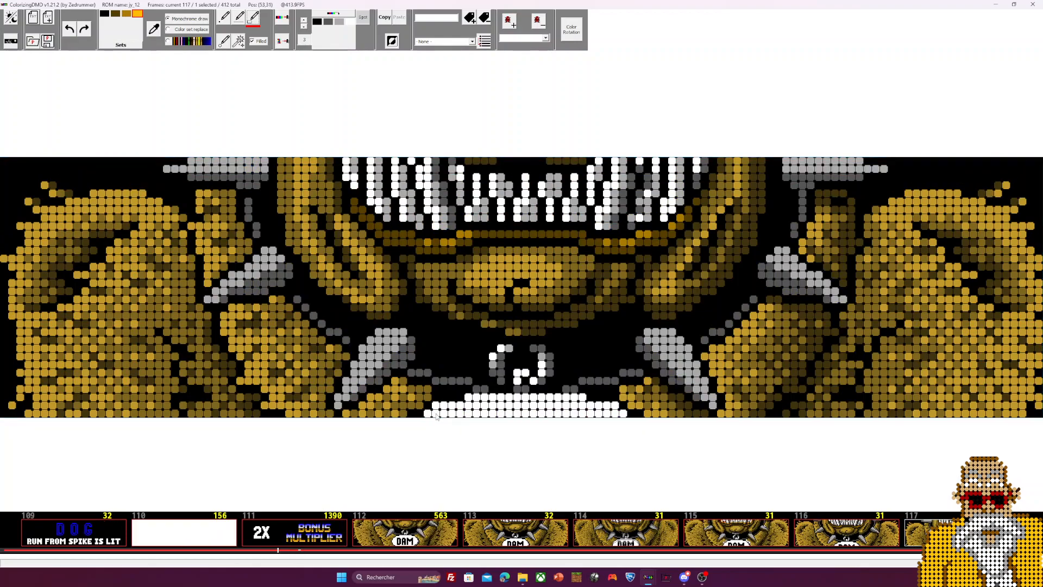
On frame 131, mark the LEVEL 1 lettering and the black area around it as dynamic content using the magic wand
key(Right)
key(Right)
key(Right)
key(Right)
key(Right)
key(Right)
key(Right)
key(Right)
scroll(565, 501, down, 7)
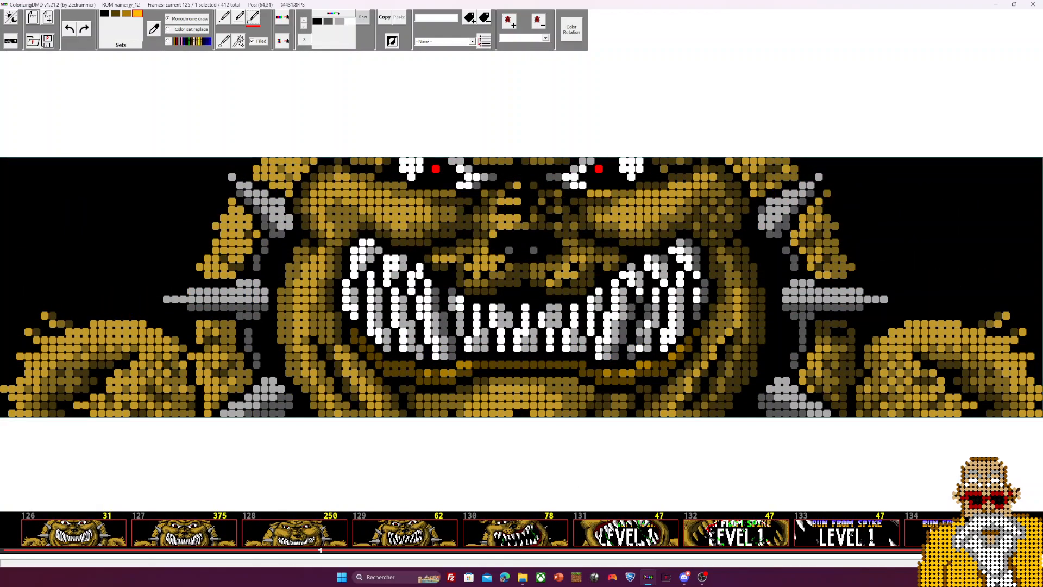
key(Right)
key(Right)
key(Right)
key(Right)
key(Right)
key(Right)
drag(725, 239, 791, 328)
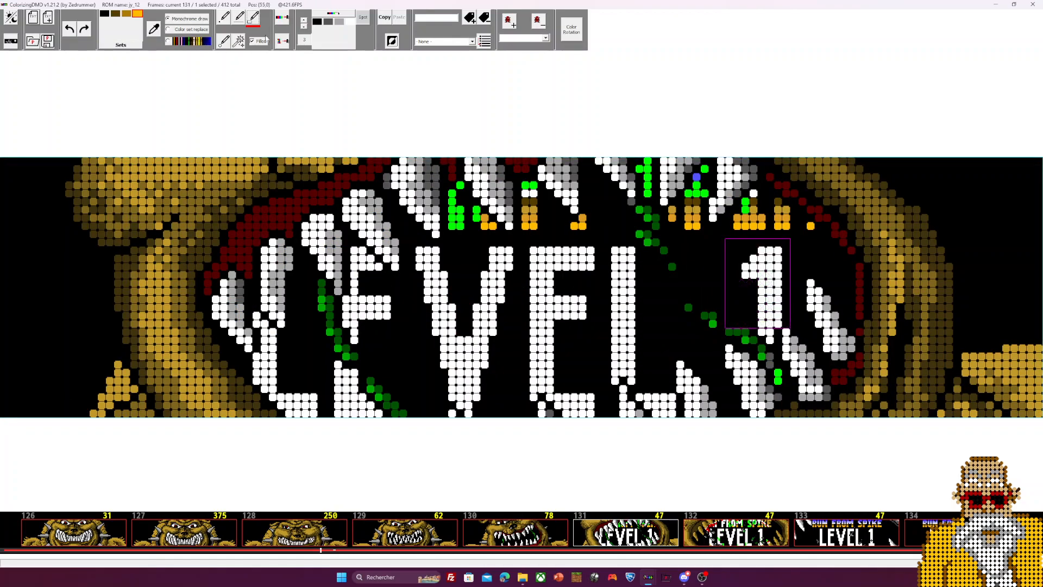
click(238, 41)
click(733, 263)
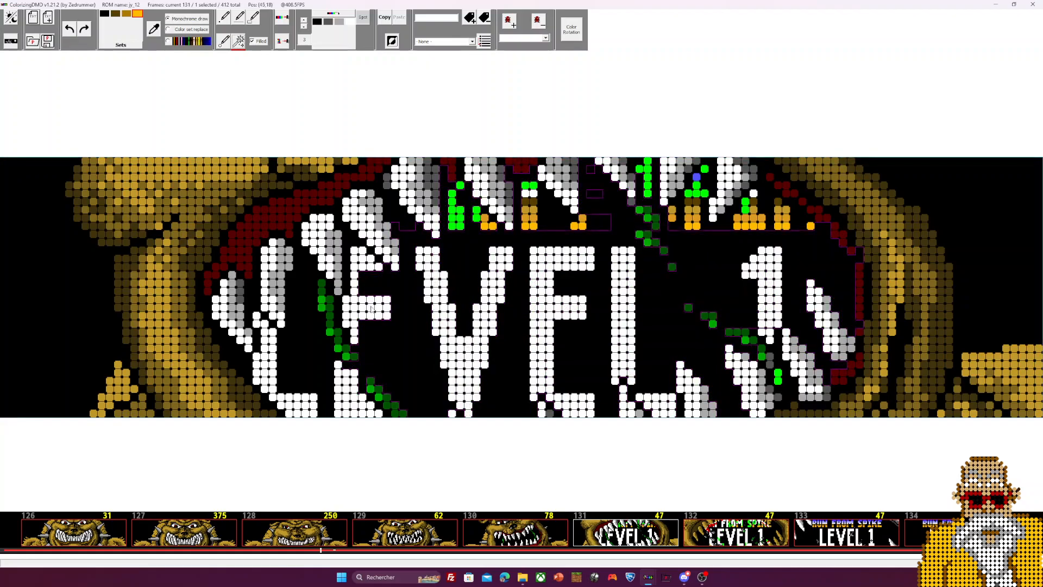
click(265, 356)
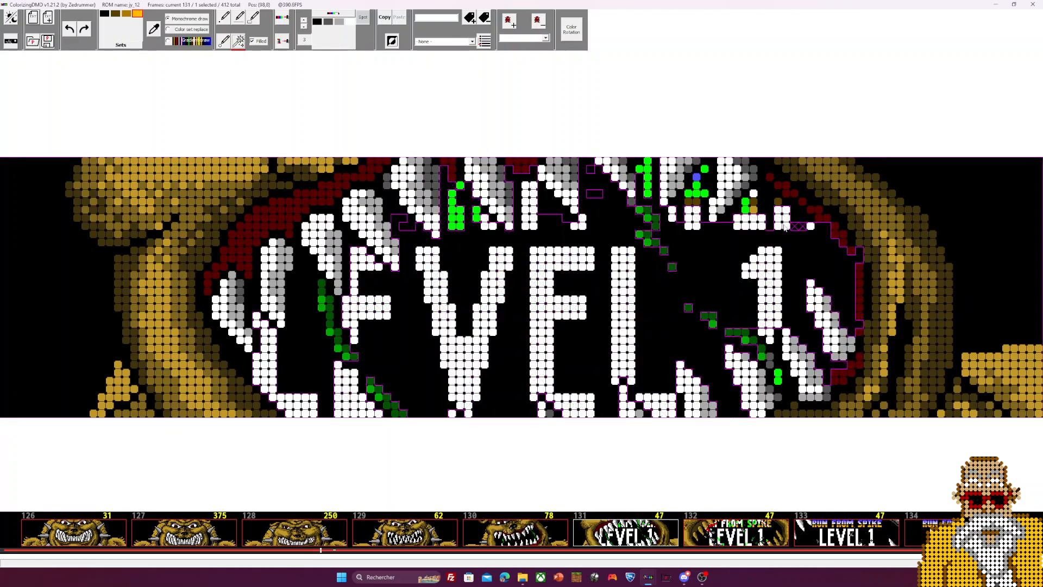
Mark the LEVEL 1 lettering and its black surroundings as dynamic content on frames 132, 133 and 134
click(736, 538)
click(867, 536)
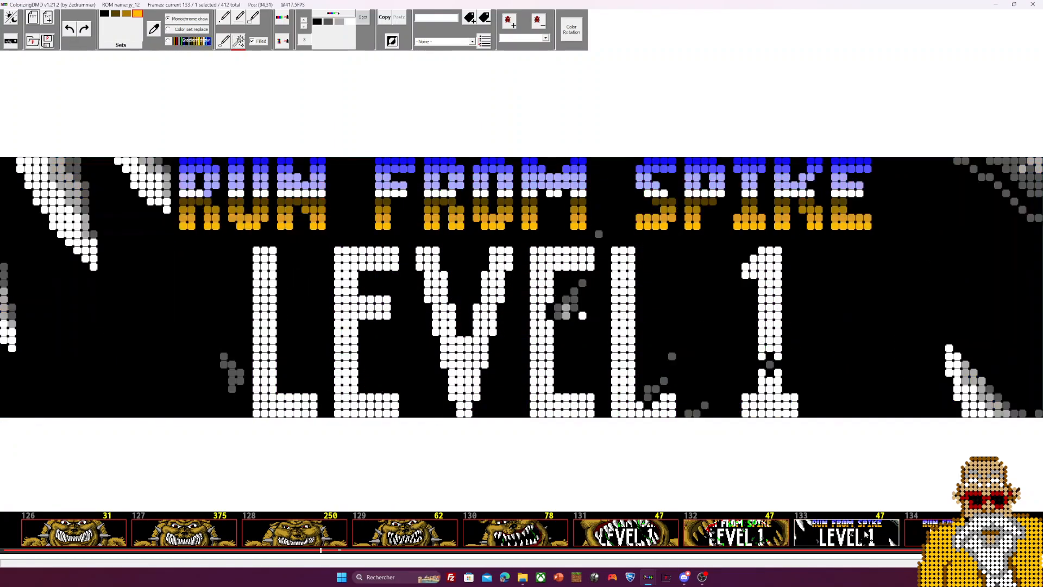
click(625, 533)
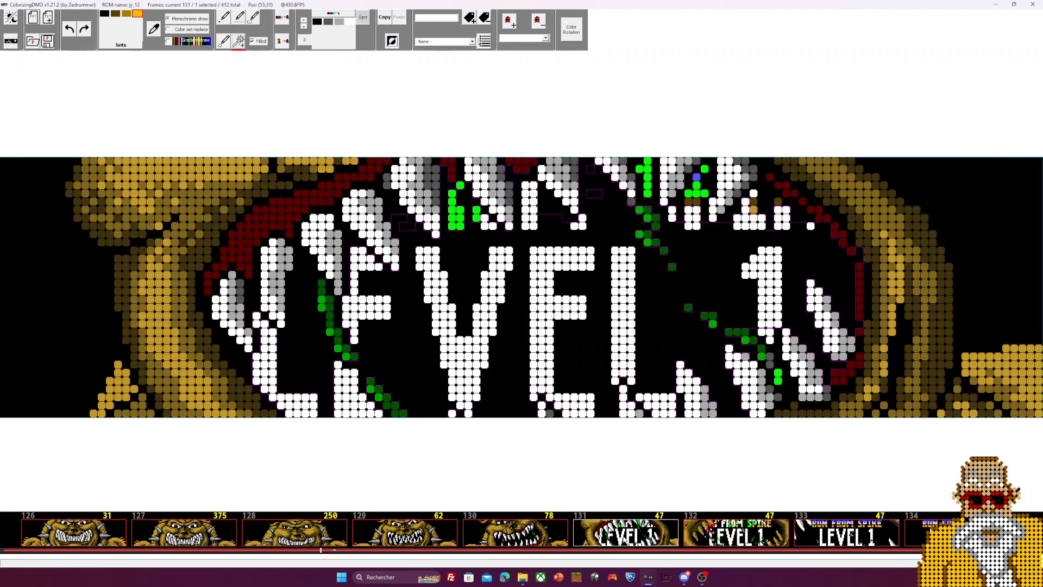
click(515, 532)
key(Right)
click(711, 544)
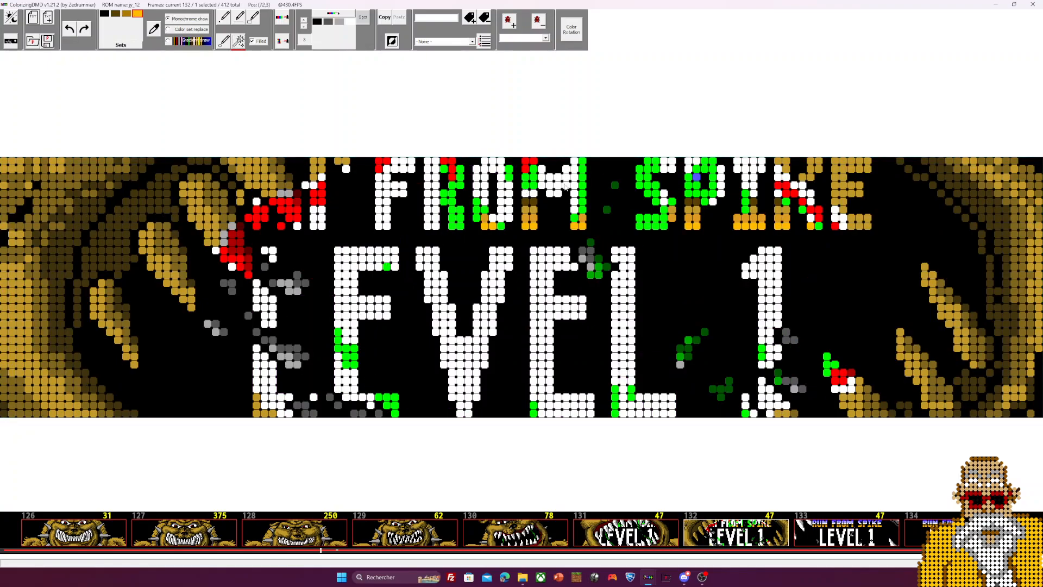
key(Right)
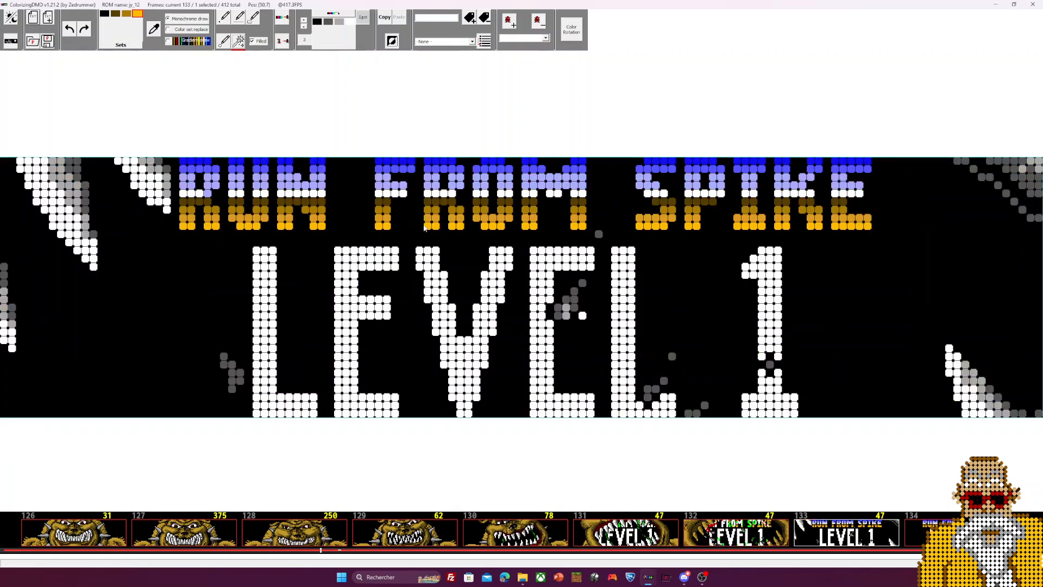
key(Left)
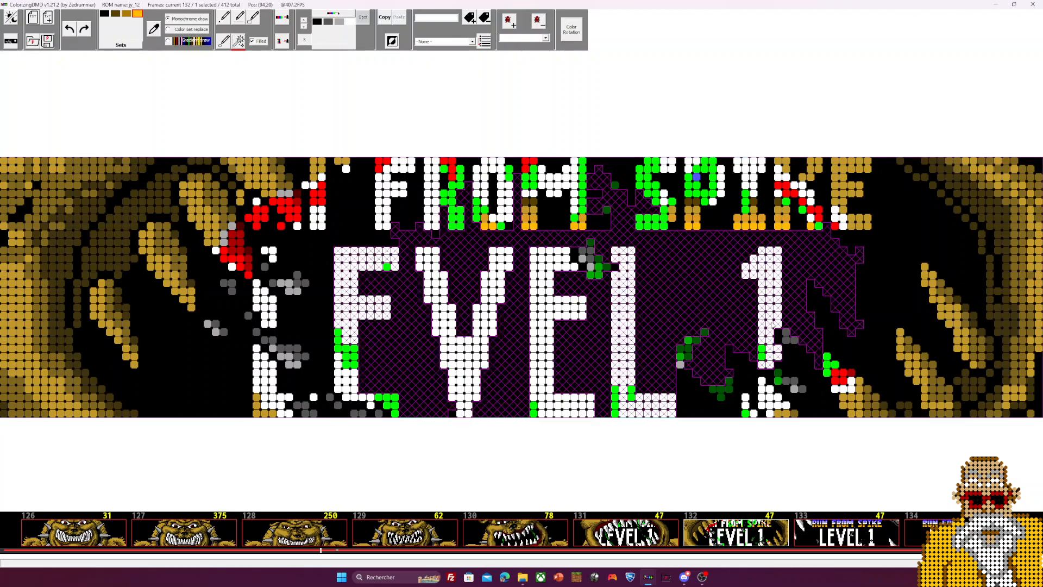
click(796, 354)
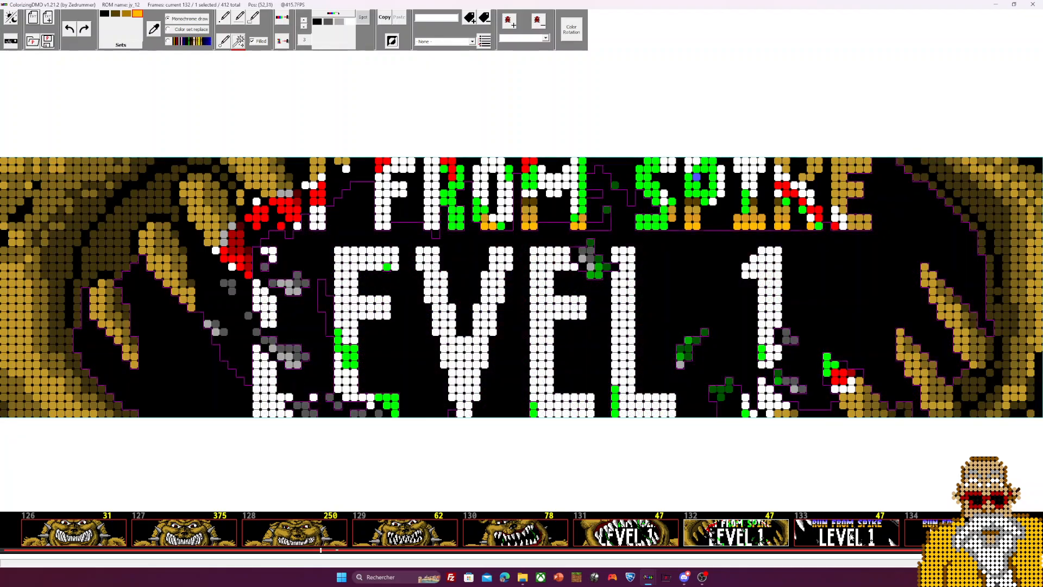
key(Right)
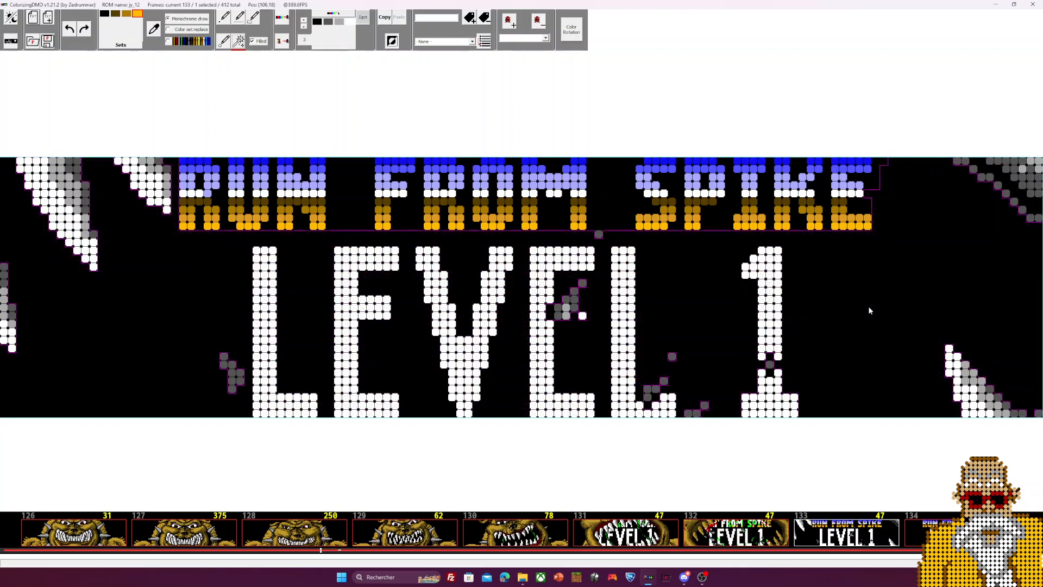
key(Right)
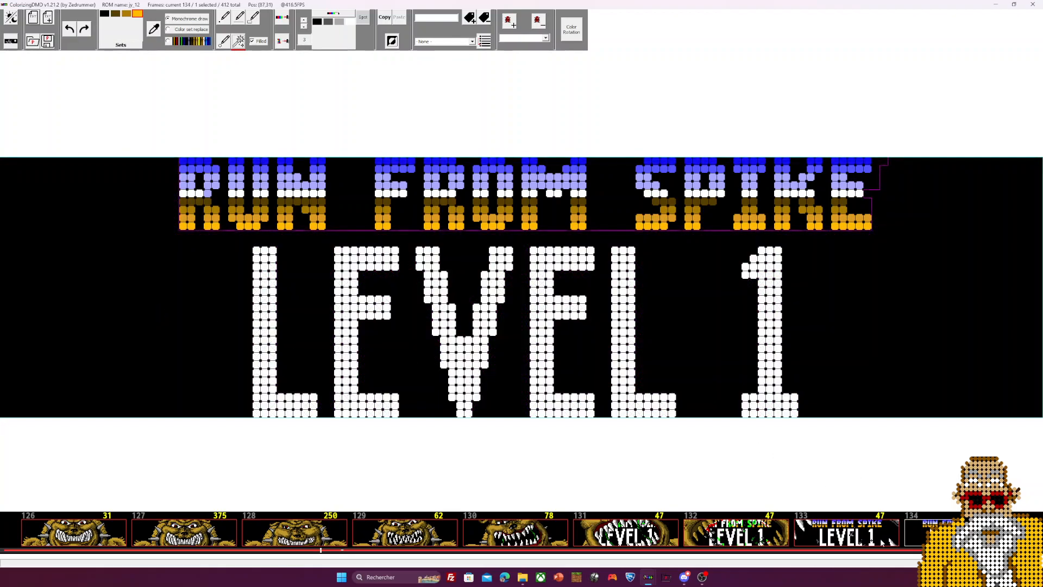
Copy the blue and orange colors of the RUN FROM SPIKE heading from frame 133 onto the matching area of frame 132
key(Left)
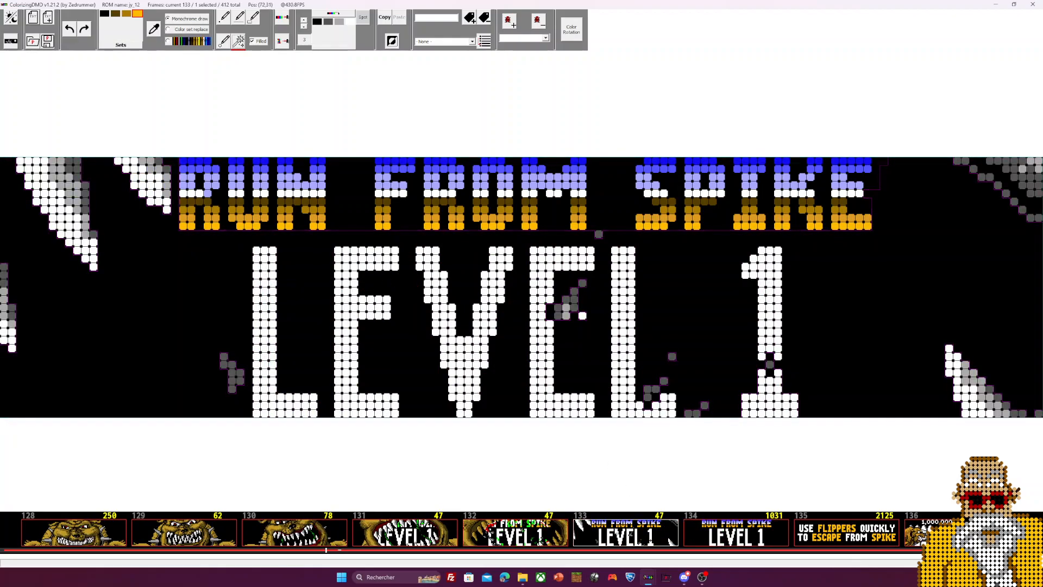
key(Left)
click(617, 529)
shift+click(530, 531)
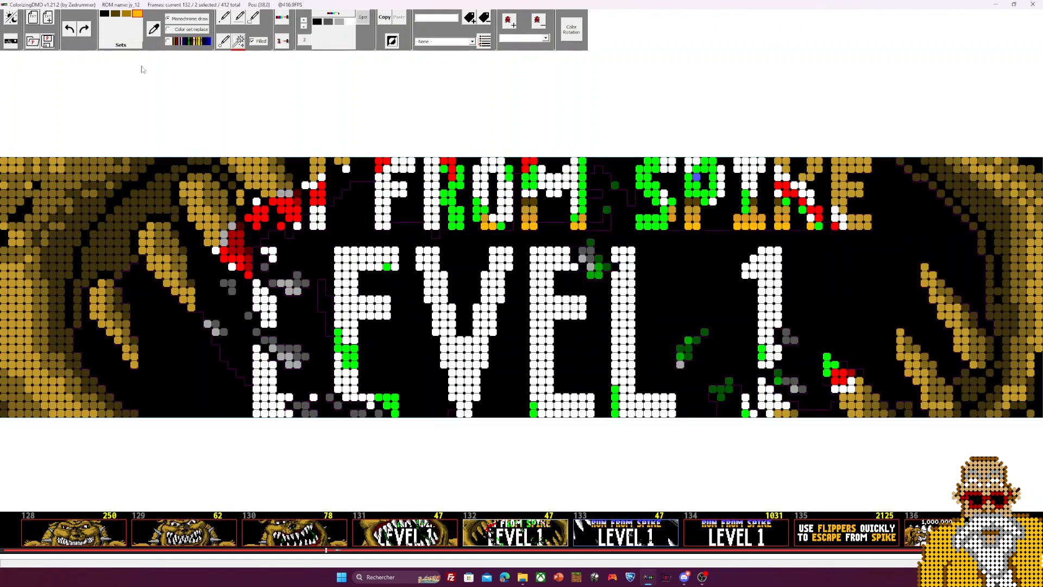
click(254, 16)
mouse_move(360, 158)
mouse_down()
mouse_move(706, 262)
mouse_move(879, 238)
mouse_up()
drag(302, 163, 372, 236)
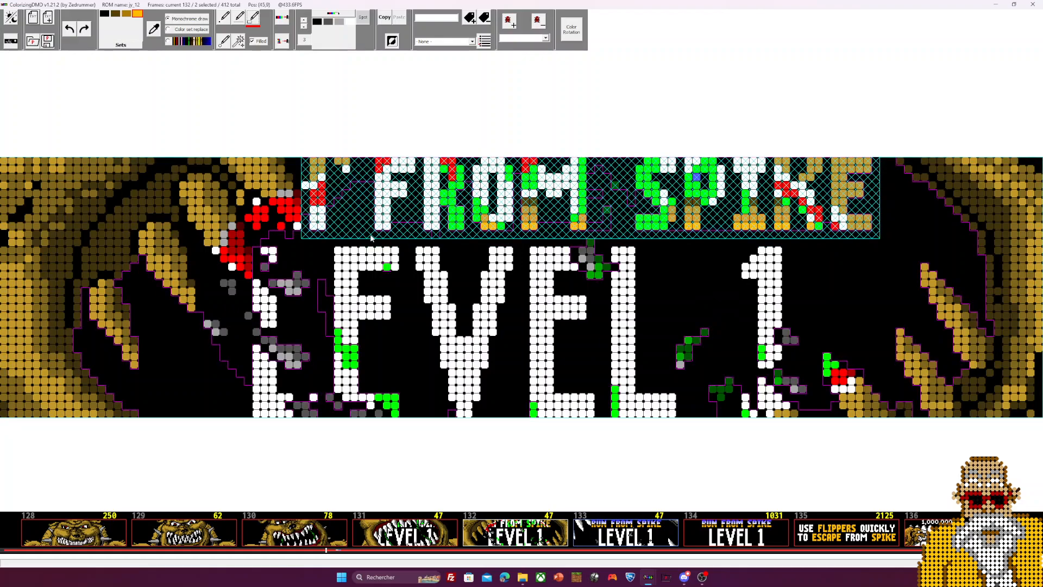
click(652, 536)
key(ctrl+c)
click(496, 542)
key(ctrl+v)
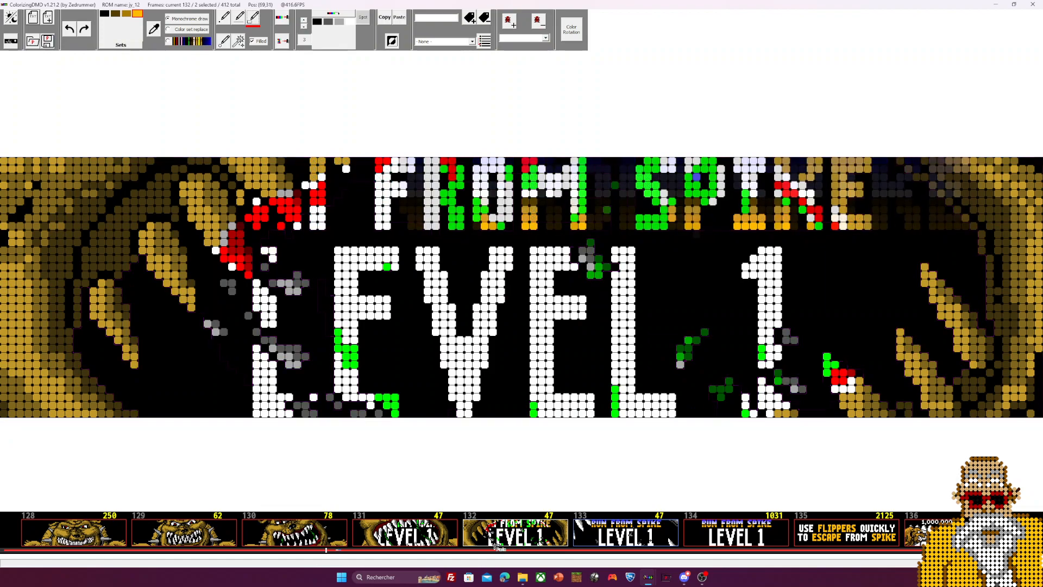
click(595, 205)
click(382, 545)
click(516, 538)
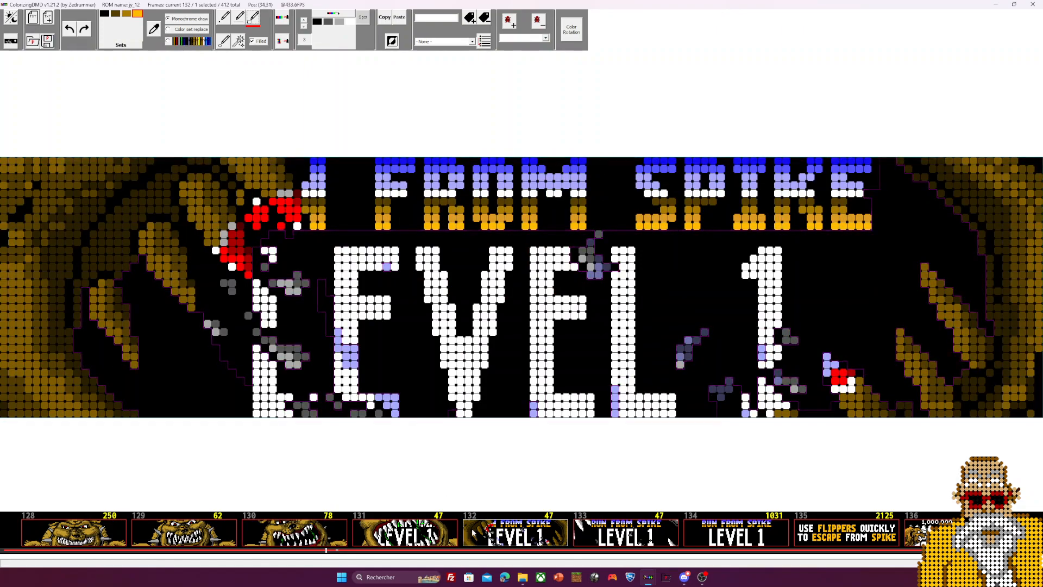
key(Left)
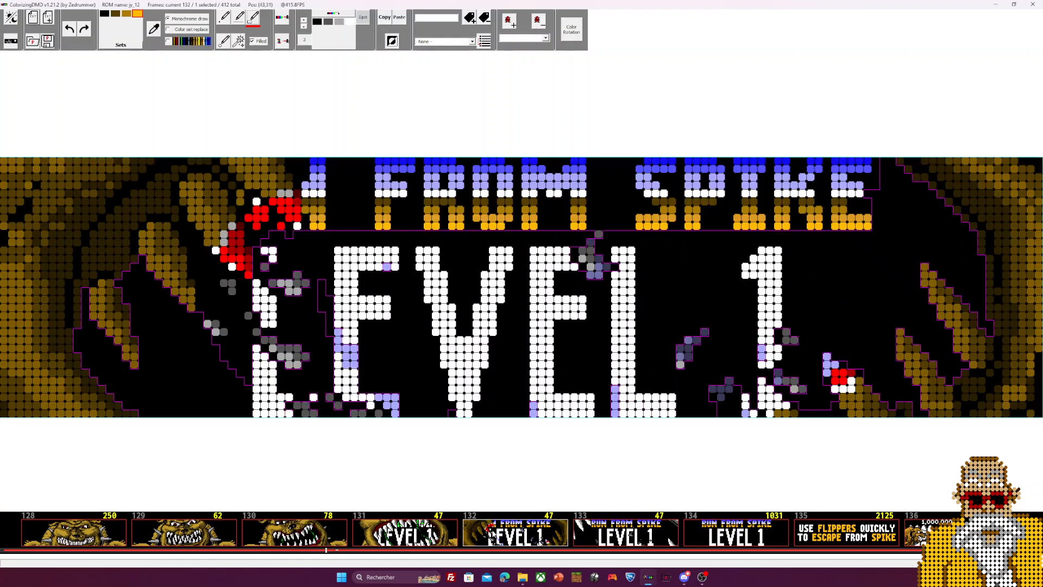
key(Right)
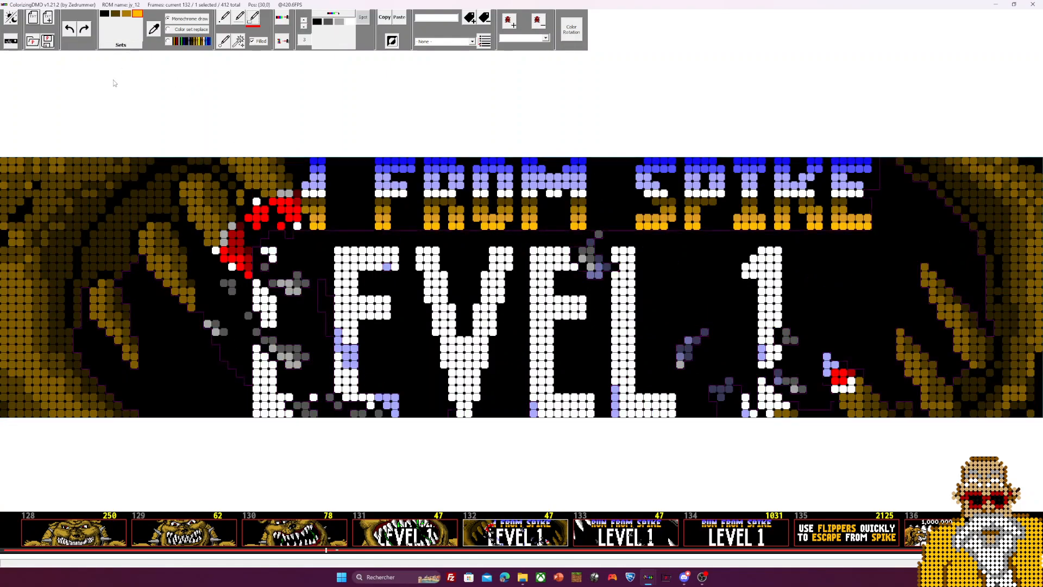
Switch the drawing colors to the black, grey and white set and choose the magic wand
click(137, 14)
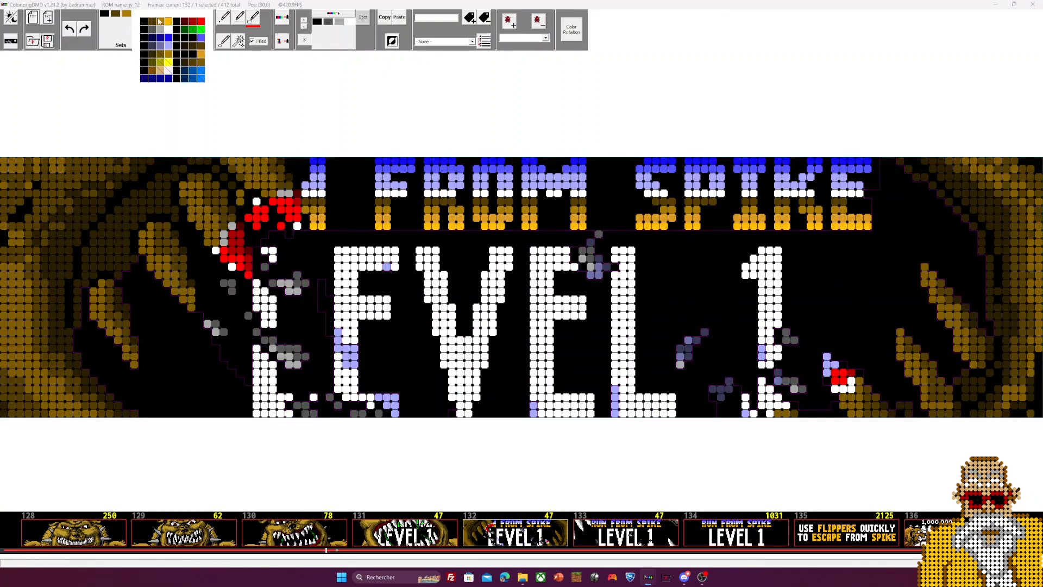
click(167, 30)
click(115, 13)
click(133, 30)
click(120, 44)
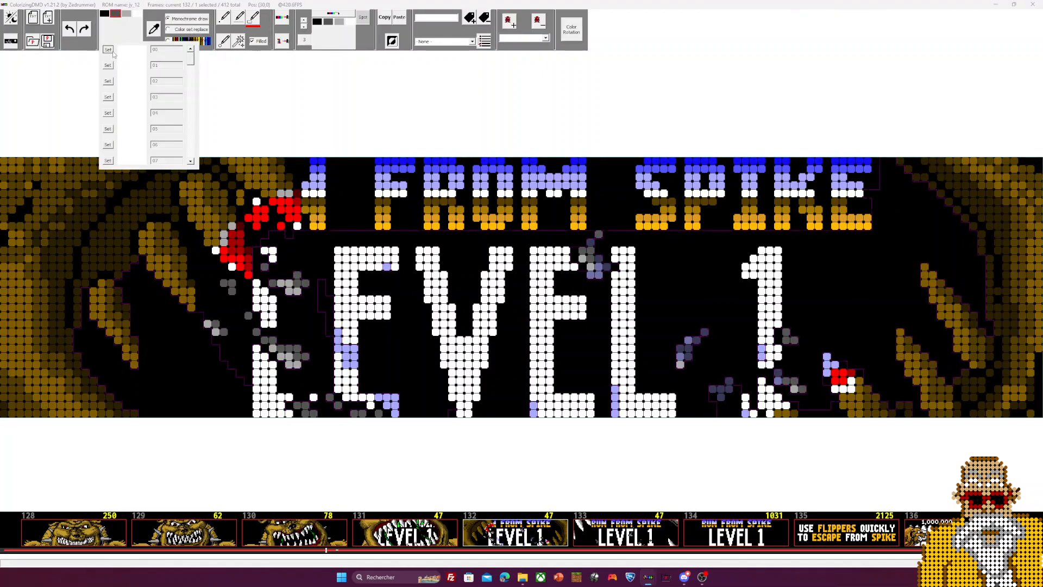
click(239, 41)
Recolor the two upper teeth on the mouth's left side of frame 132 in white and grey, using color set replacement
click(214, 199)
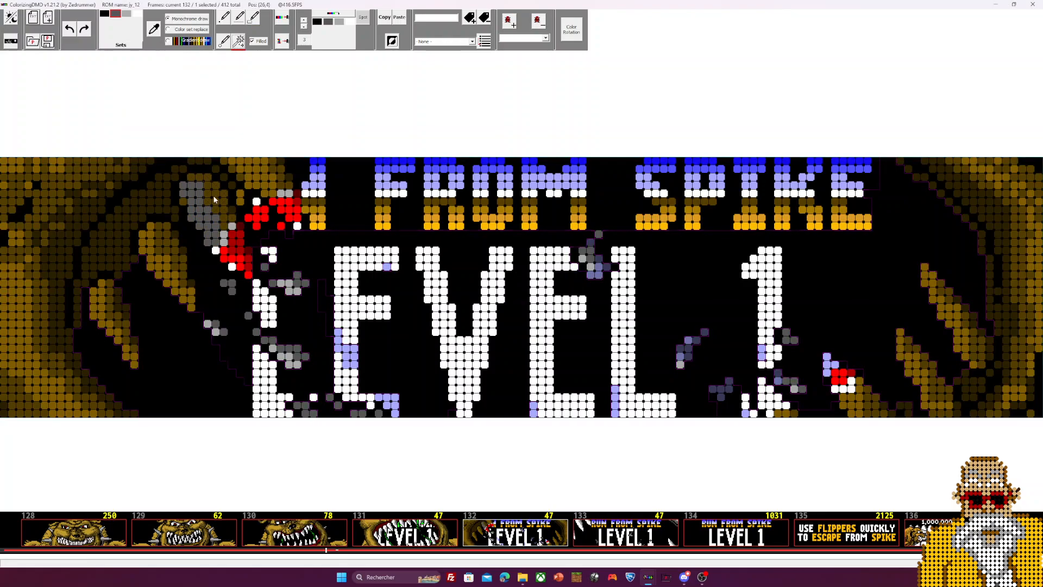
click(212, 207)
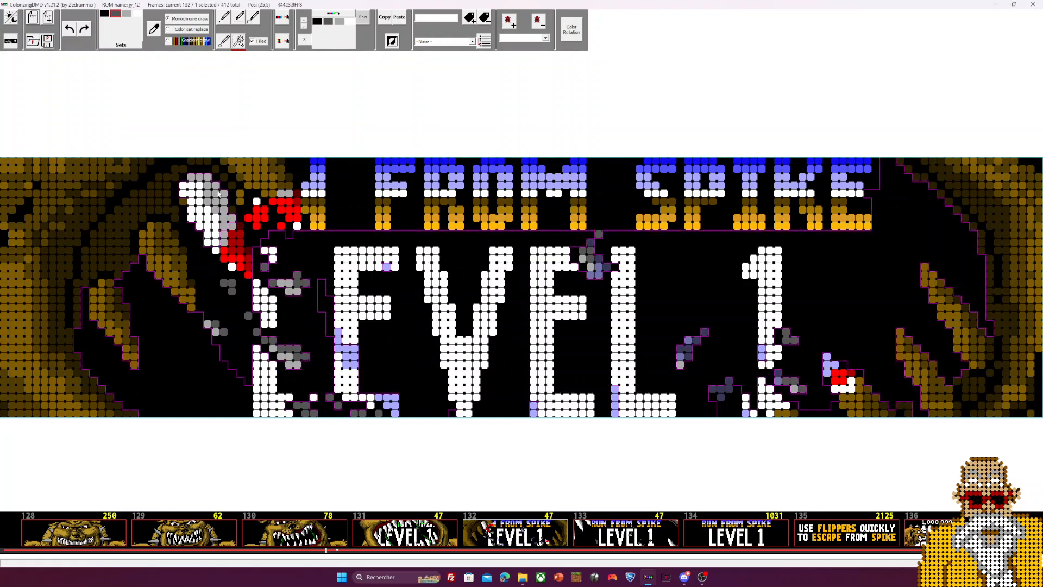
click(188, 29)
click(205, 213)
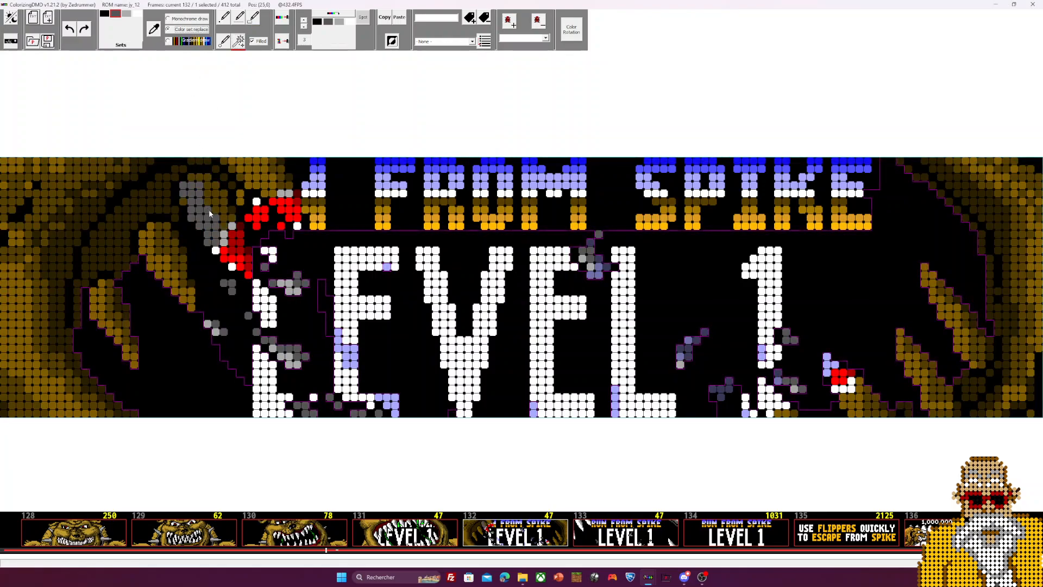
click(217, 198)
click(258, 175)
click(280, 177)
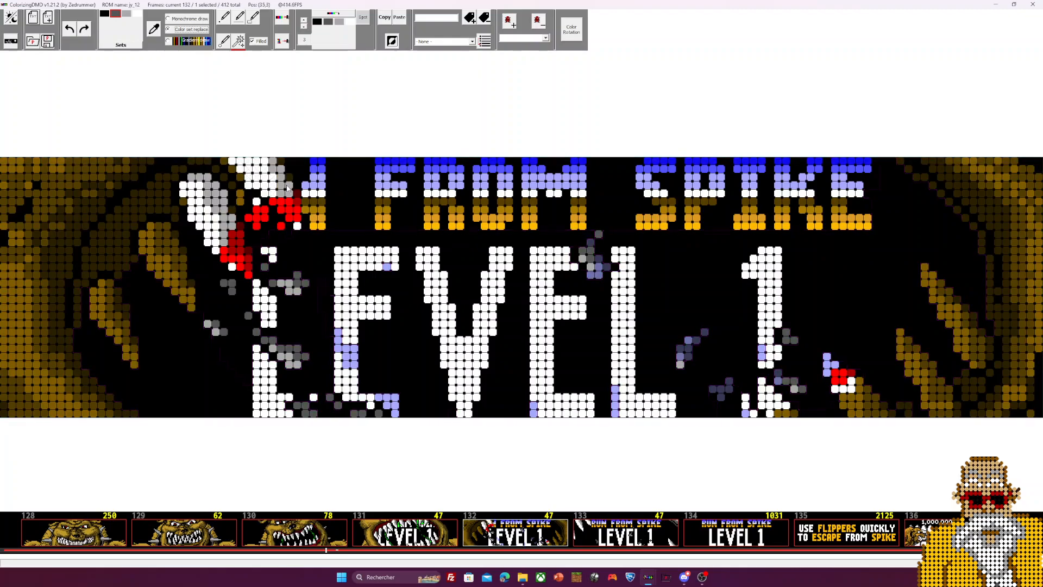
Recolor the two lower teeth on the mouth's left side of frame 132 in white and grey
click(177, 252)
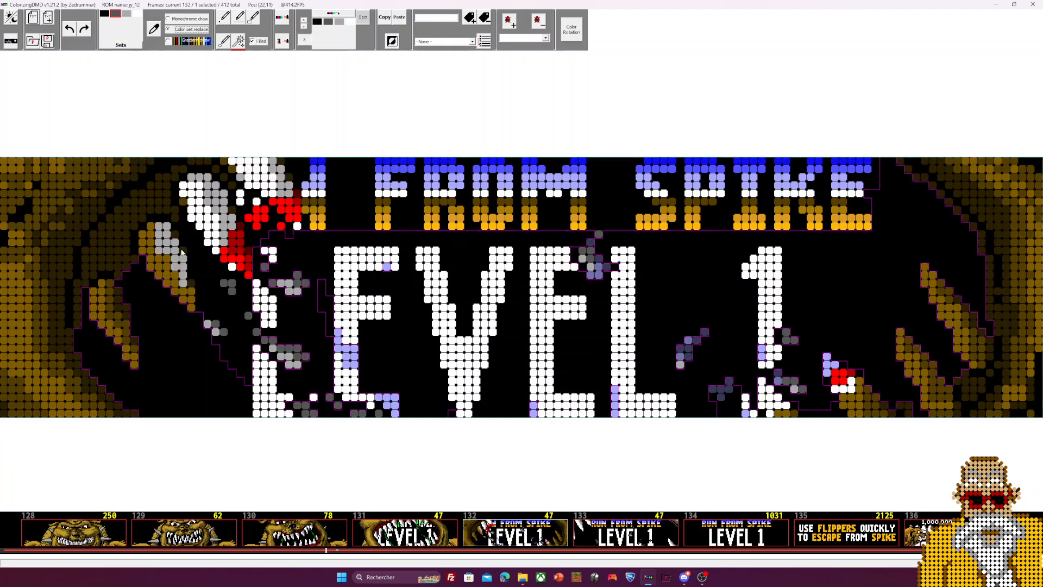
click(163, 268)
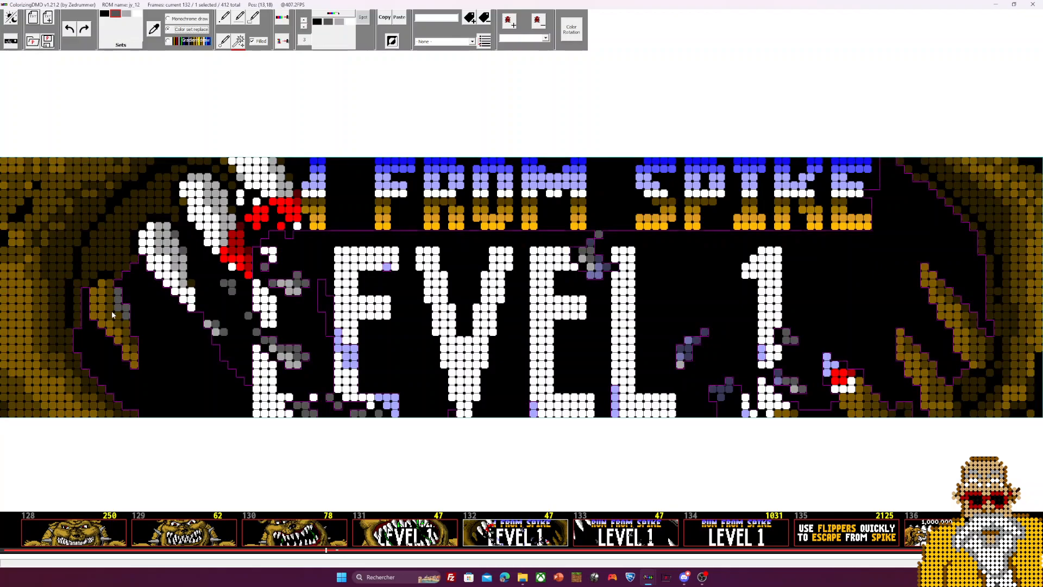
click(116, 336)
click(133, 353)
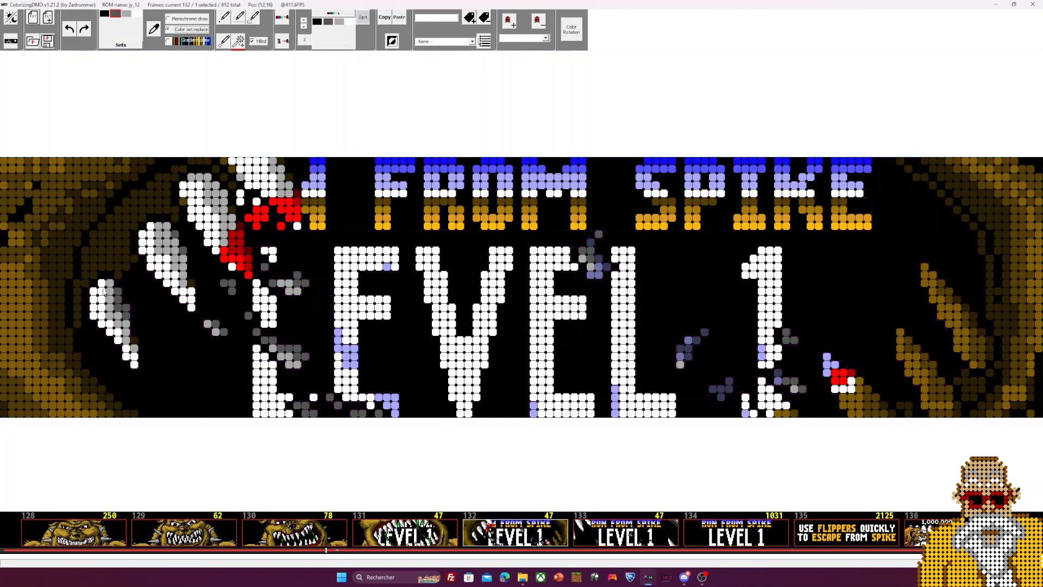
Recolor the three teeth on the mouth's right side of frame 132 in white and grey
click(960, 340)
click(958, 310)
click(974, 327)
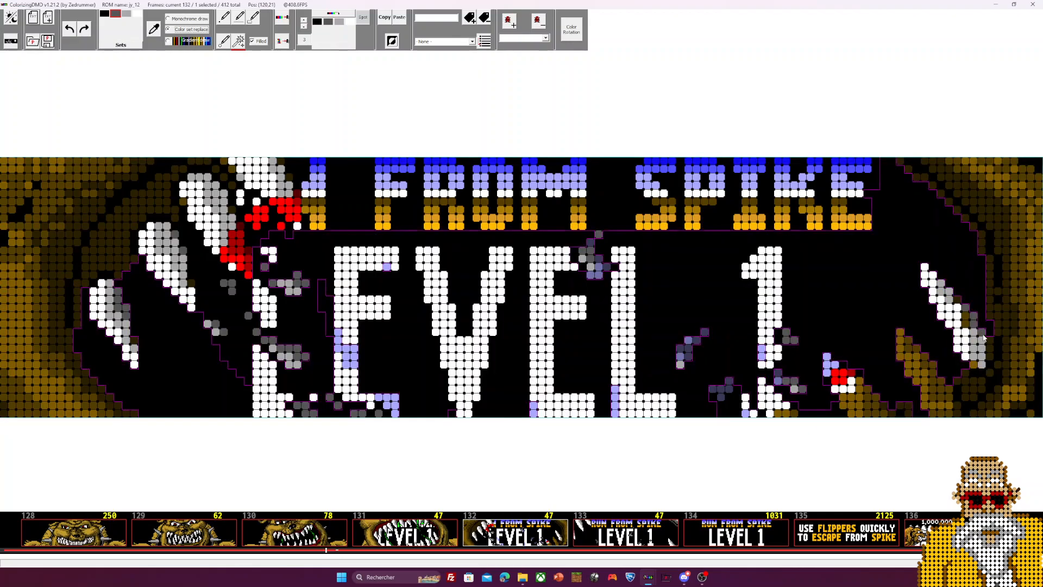
click(988, 348)
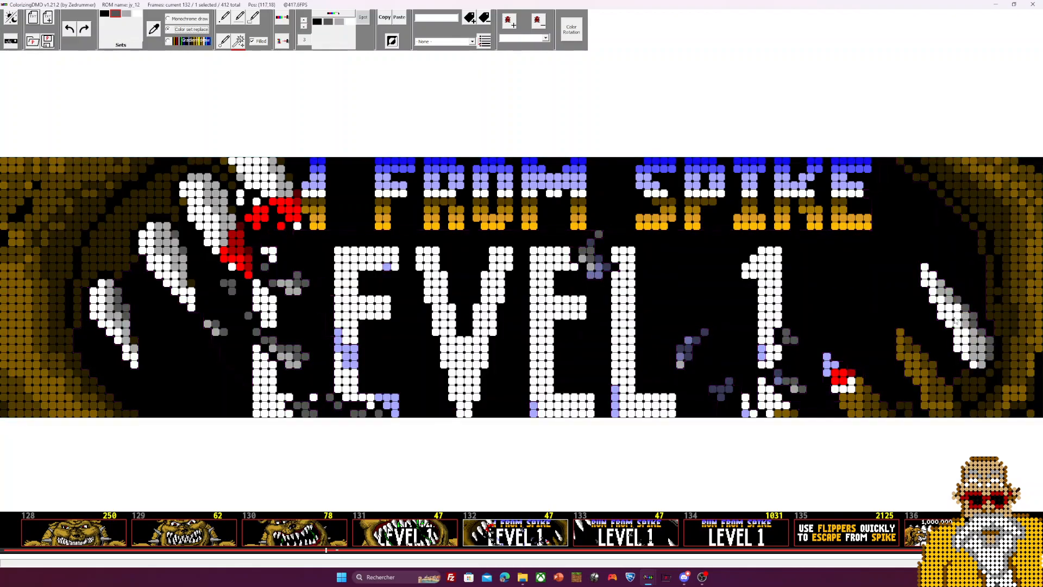
click(927, 380)
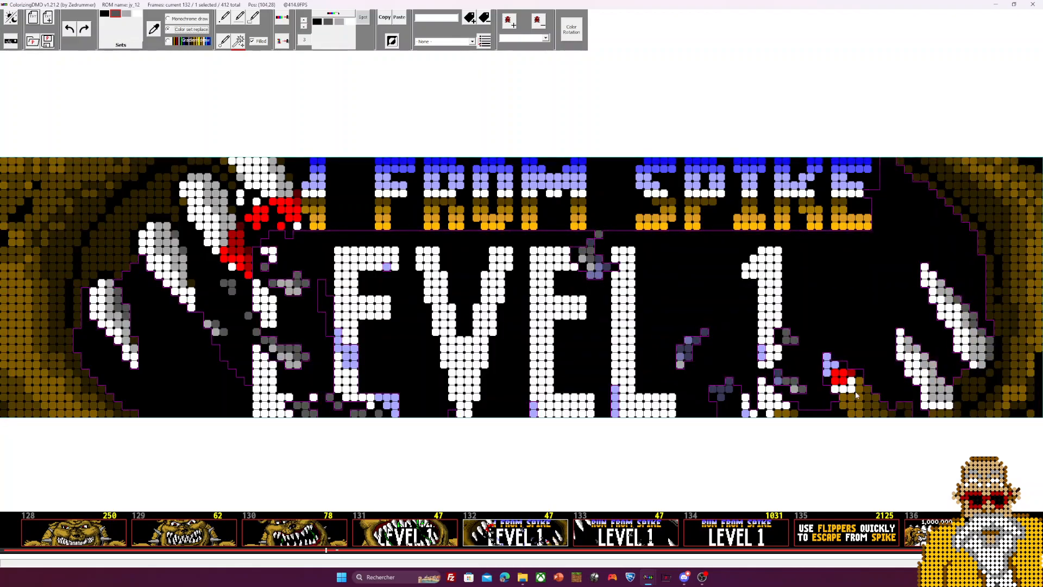
click(854, 392)
click(880, 409)
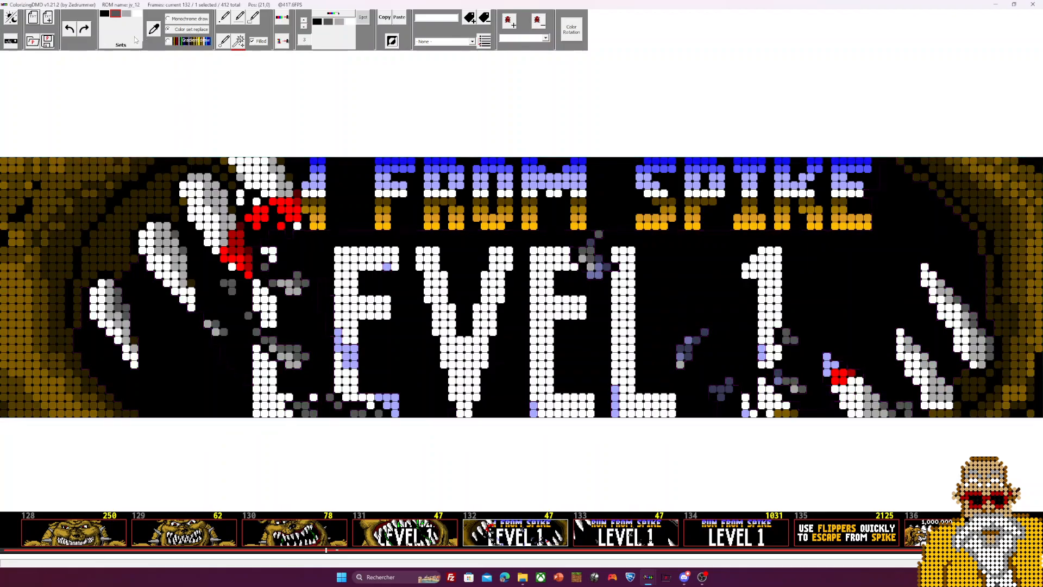
Change the drawing colors to black and three shades of red, keeping the magic wand as the tool
right_click(137, 14)
click(201, 22)
right_click(127, 14)
click(183, 21)
right_click(115, 14)
click(163, 22)
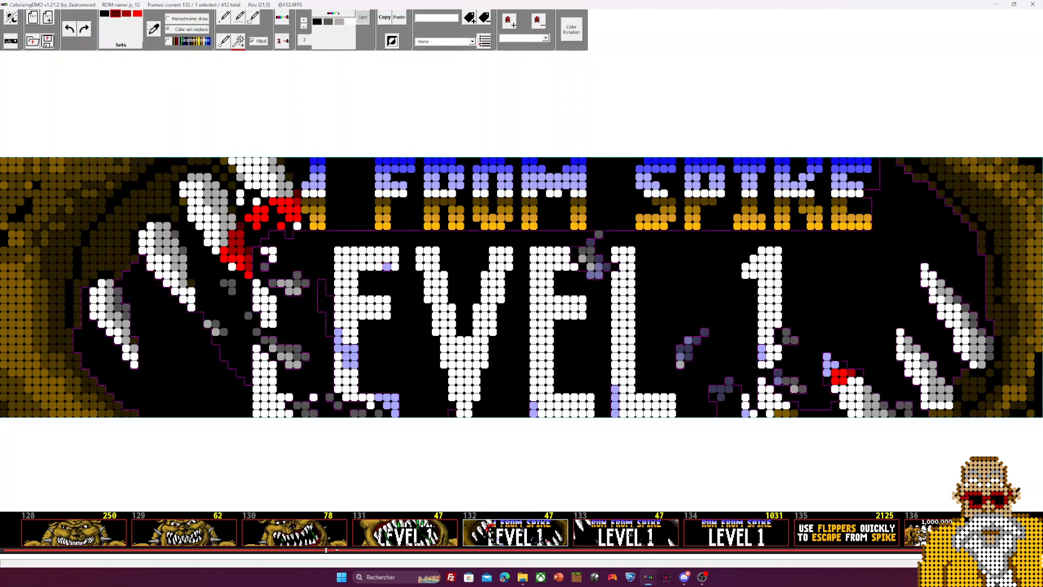
click(122, 46)
click(242, 41)
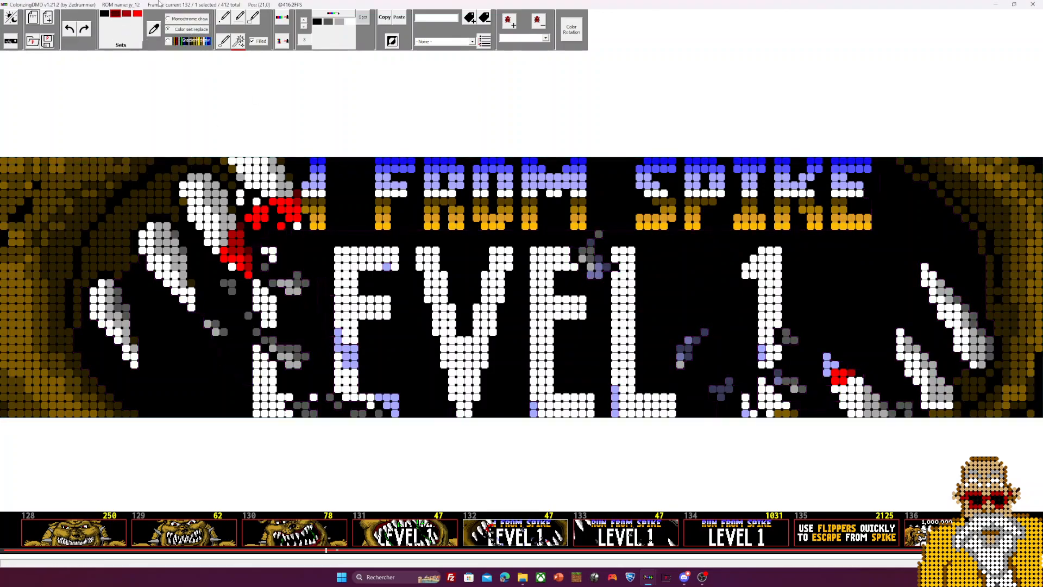
Recolor the inside edge of the mouth behind the teeth on both sides of frame 132 in shades of red
click(112, 259)
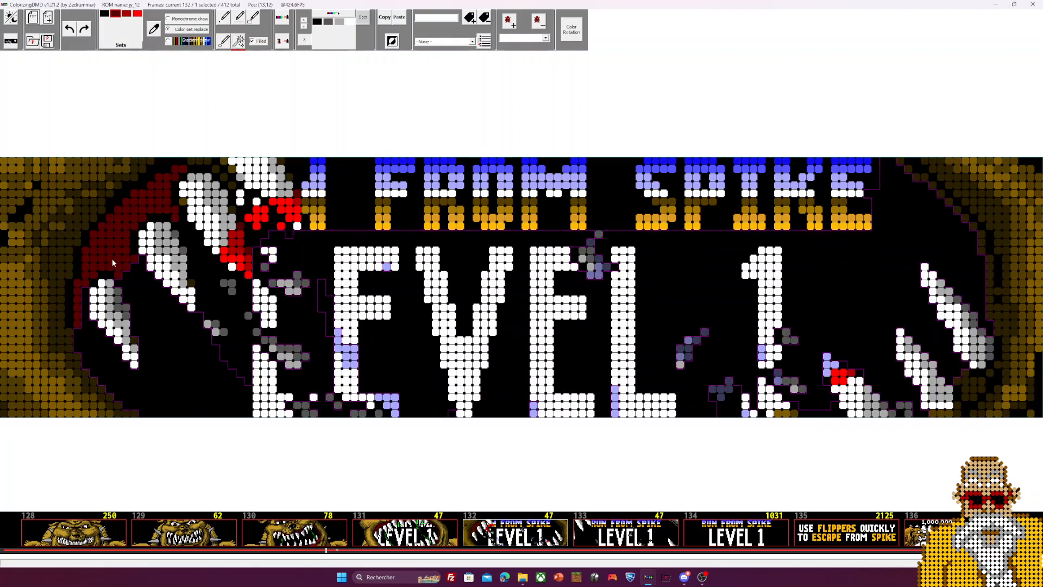
click(949, 197)
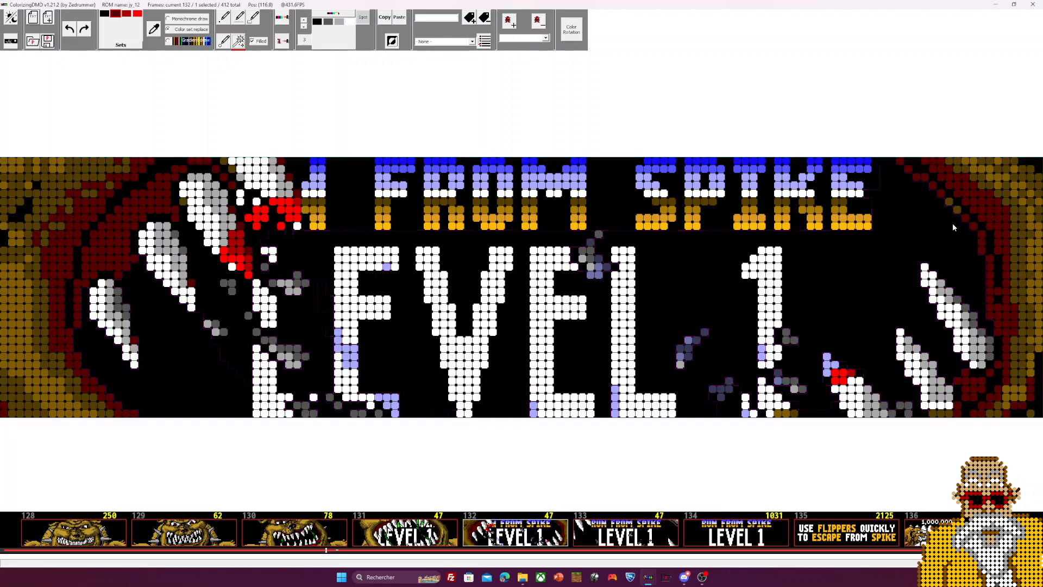
key(l)
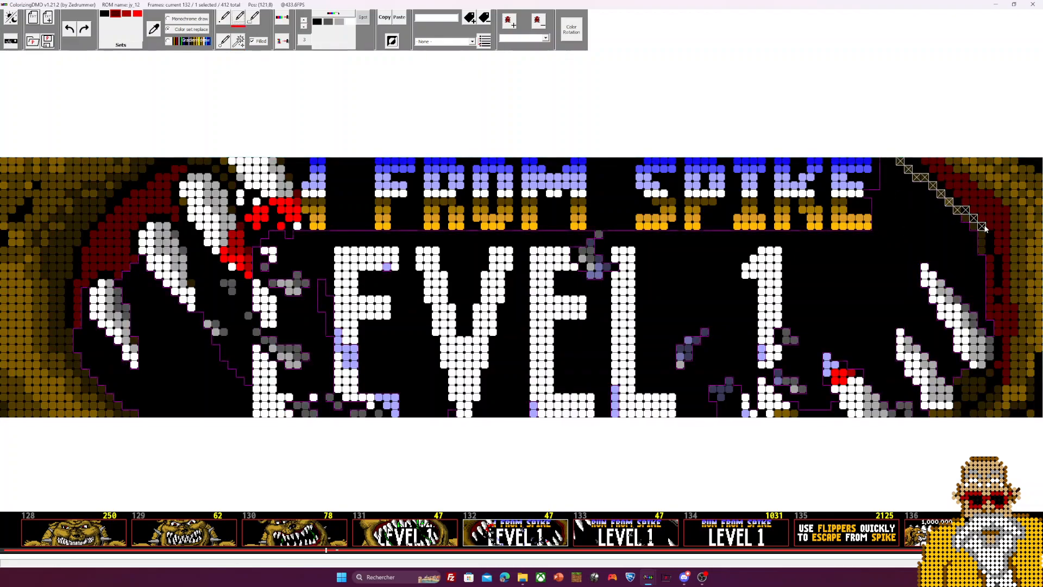
click(253, 17)
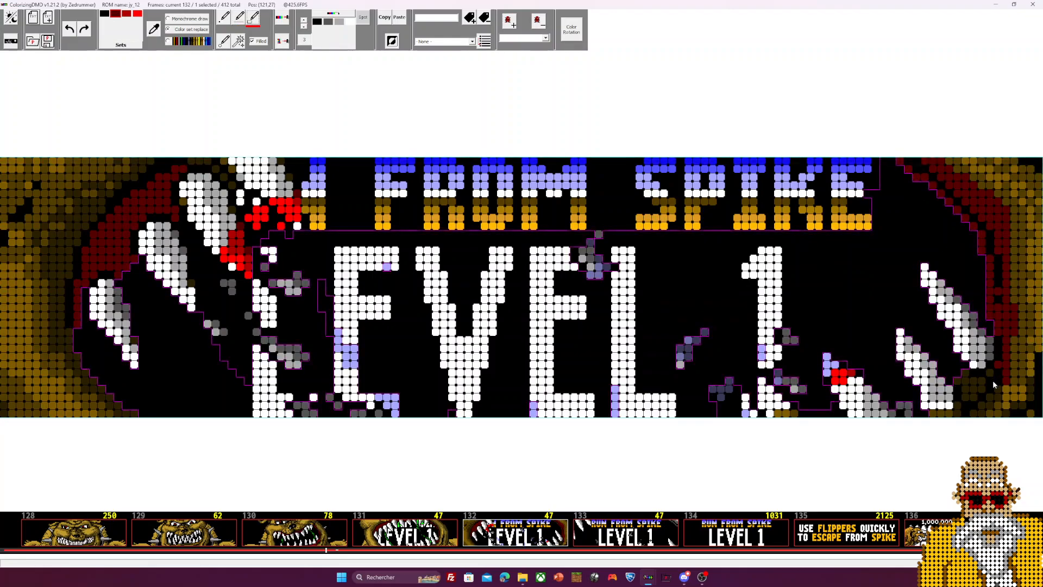
click(973, 377)
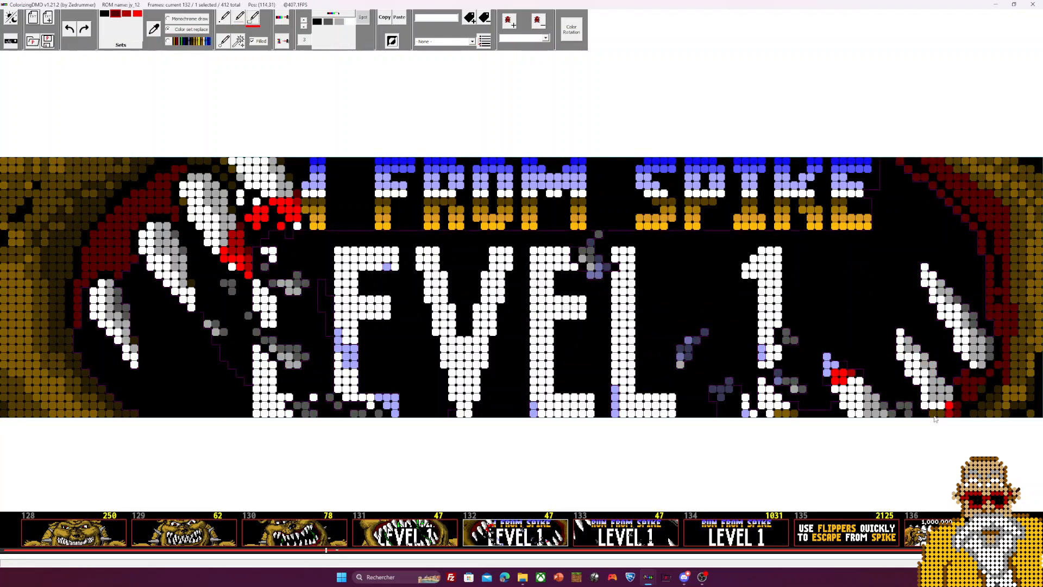
click(950, 407)
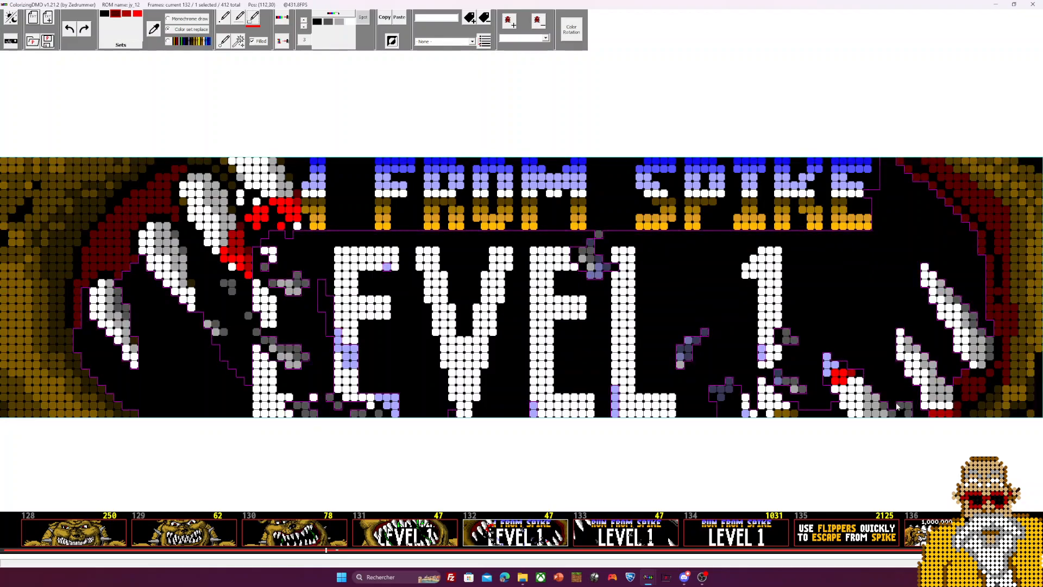
click(183, 161)
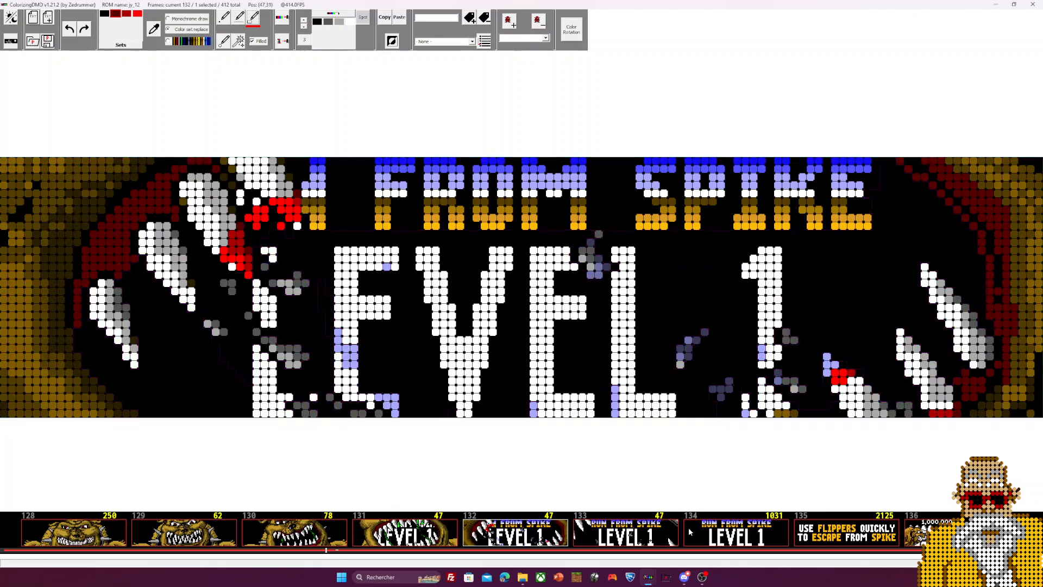
Review the coloring of frames 132 to 136 one after another
click(457, 537)
click(465, 537)
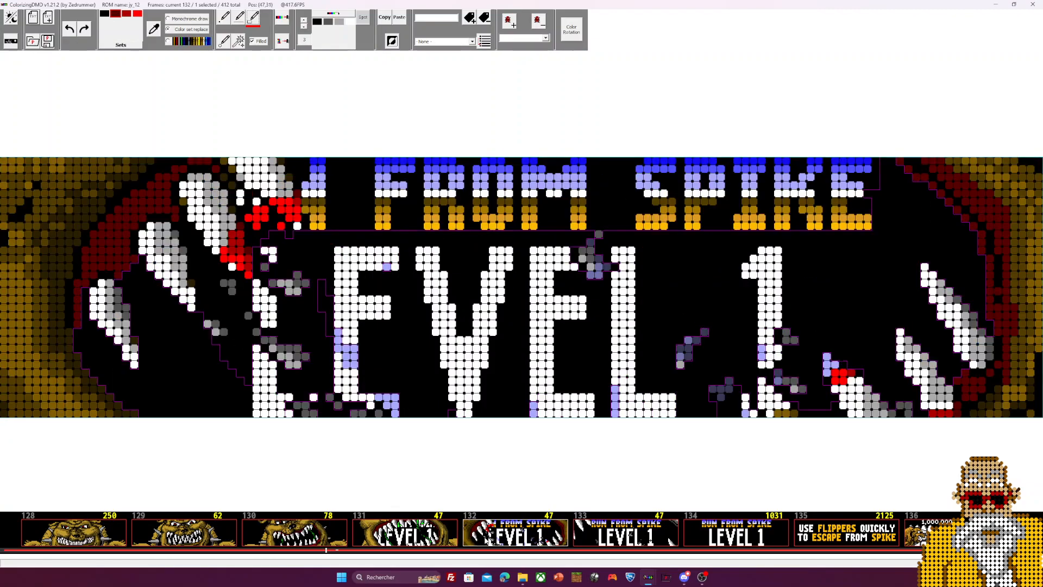
click(575, 538)
click(695, 540)
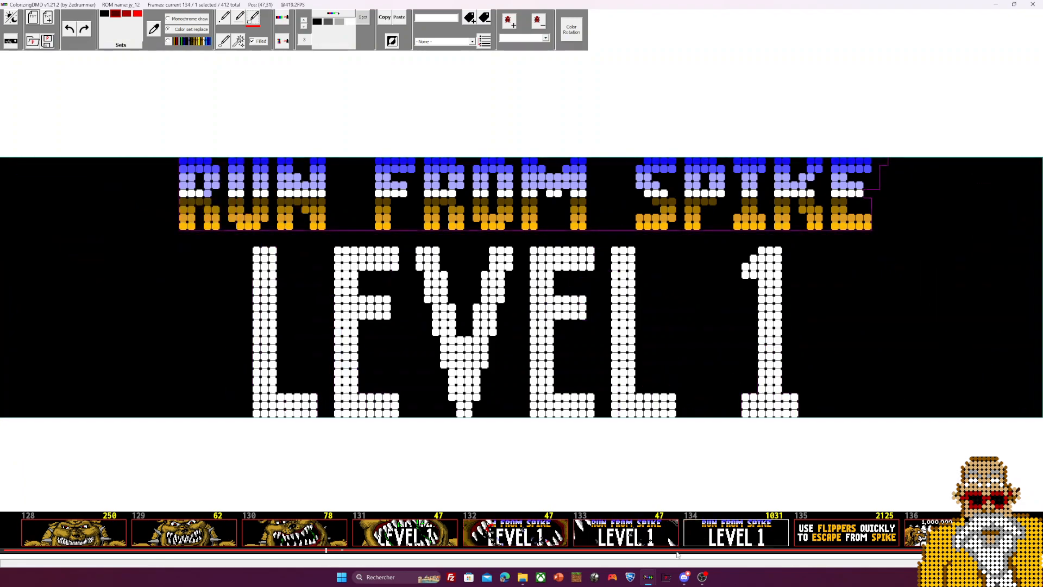
key(Right)
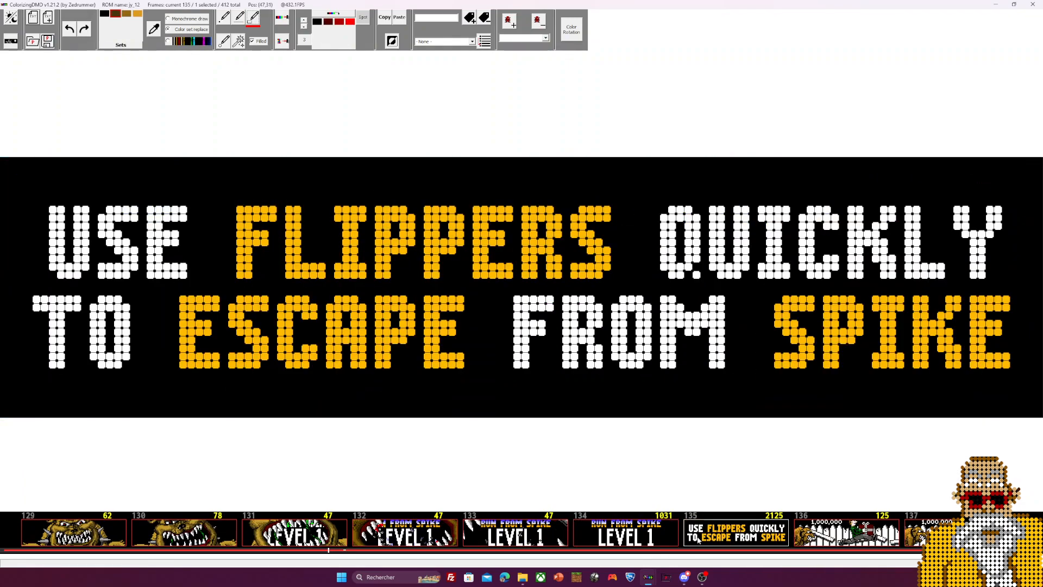
key(Right)
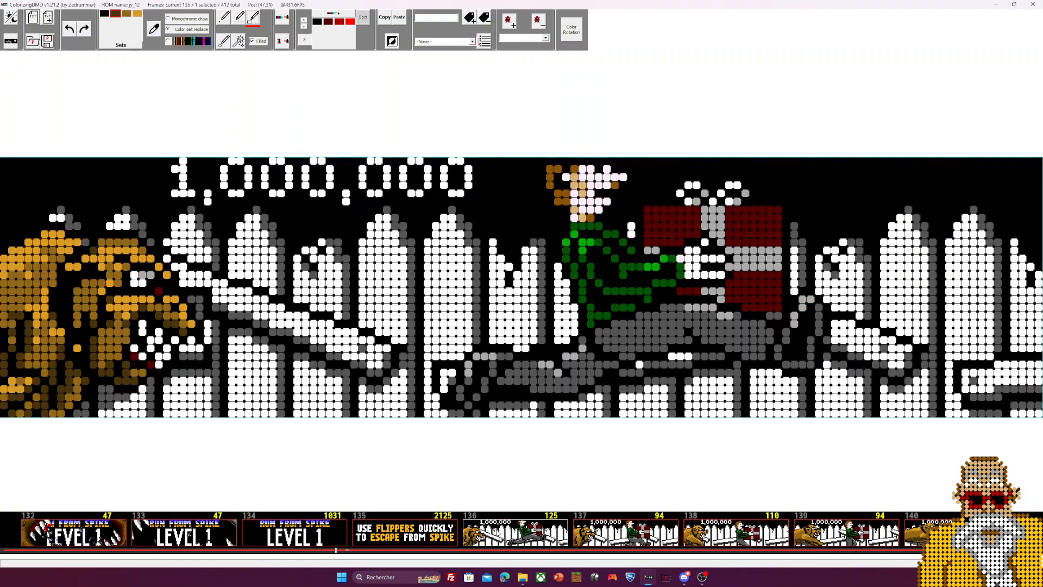
Look past the fence chase frames and check the BARK, CRUNCH and OUCH frames 276 to 278
scroll(352, 538, down, 6)
scroll(351, 537, down, 20)
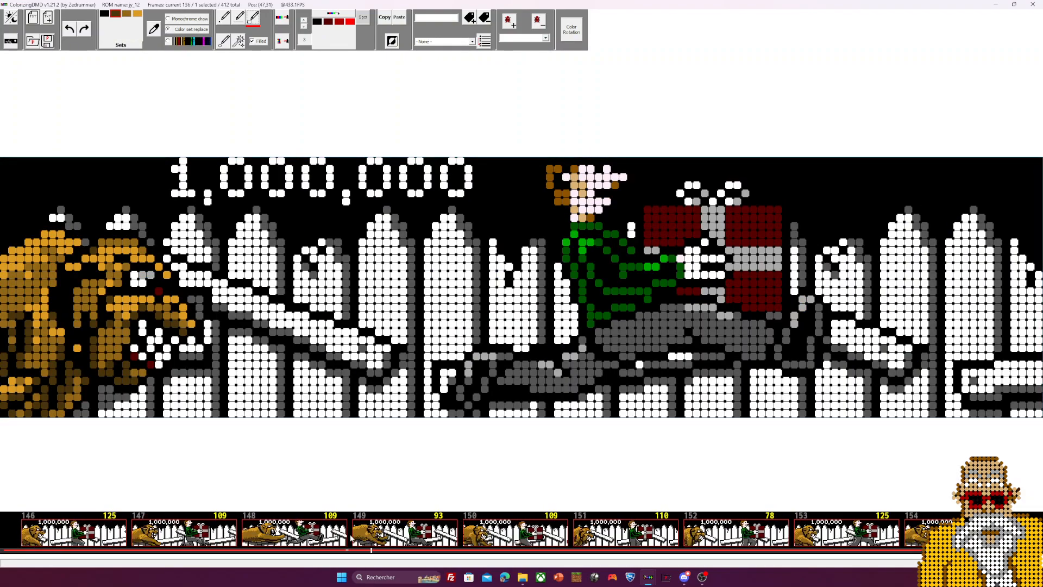
scroll(351, 538, down, 20)
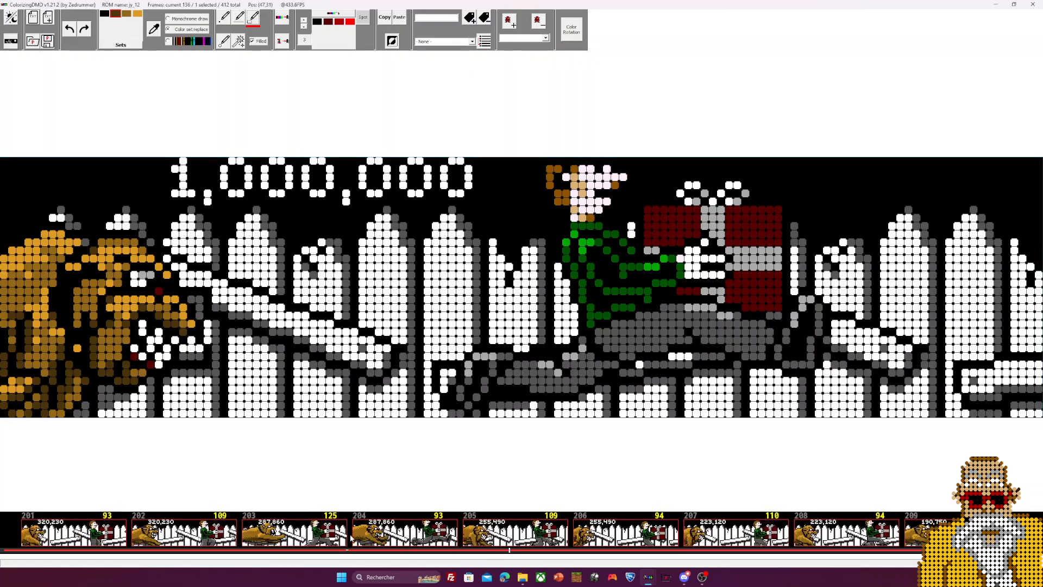
scroll(351, 538, up, 9)
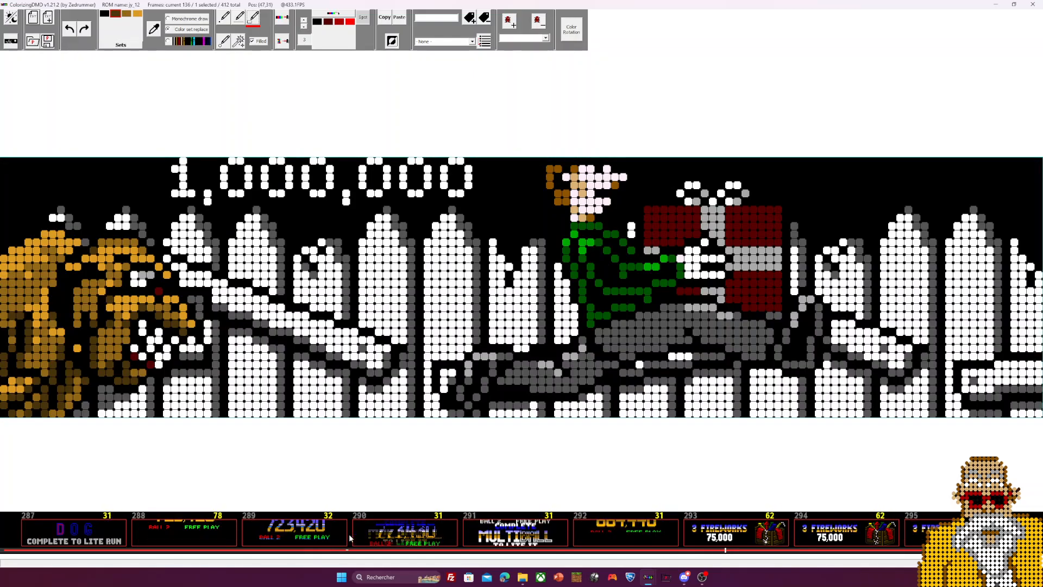
scroll(351, 537, down, 3)
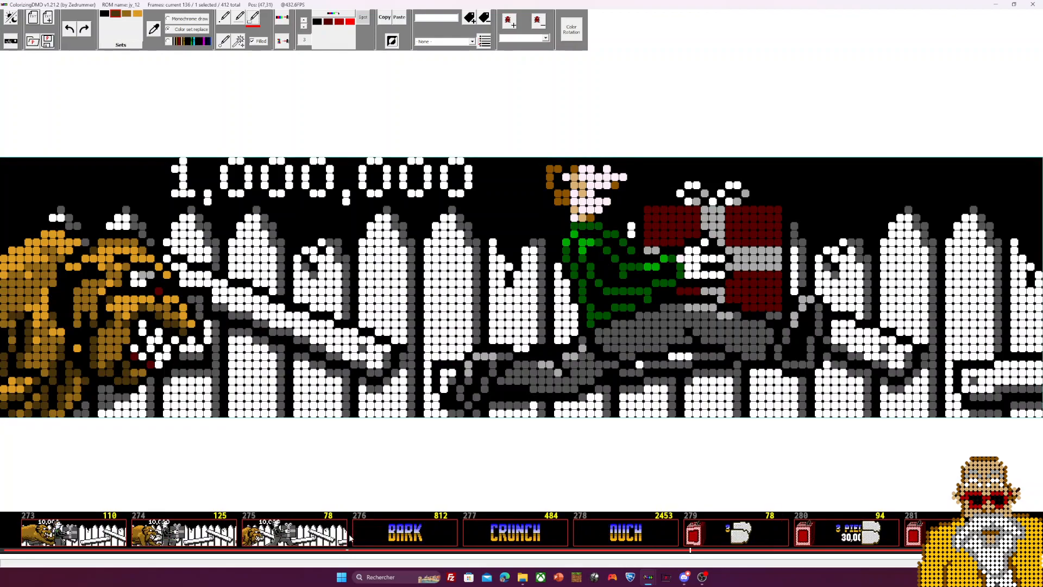
click(284, 542)
scroll(283, 542, down, 1)
click(288, 539)
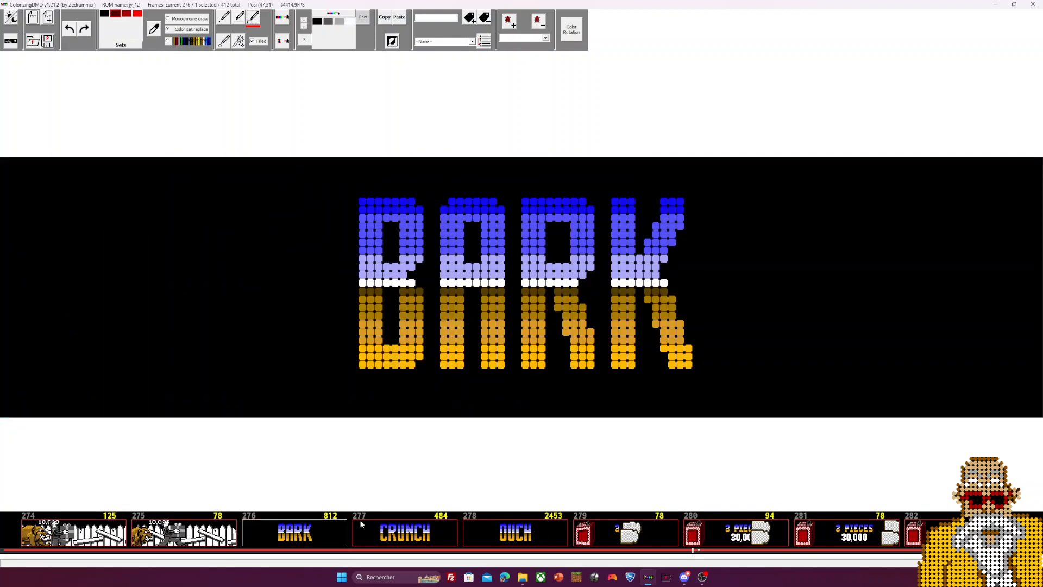
scroll(326, 530, down, 1)
click(265, 539)
click(377, 540)
scroll(377, 550, down, 1)
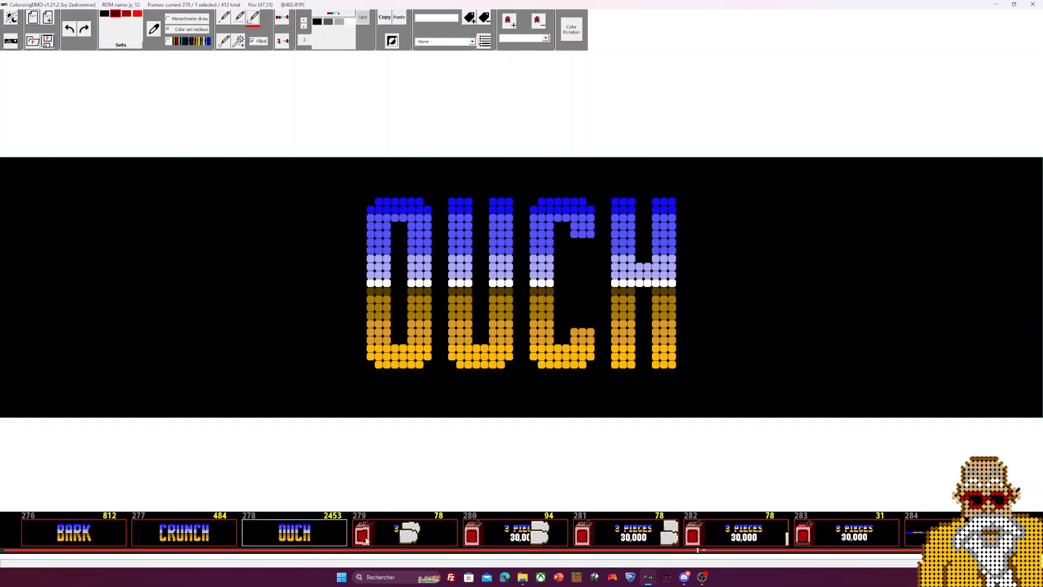
Preview comparison masks 4, 3, 2, 0 and 1 on the 3 PIECES frame 279 in comparison mode
click(434, 541)
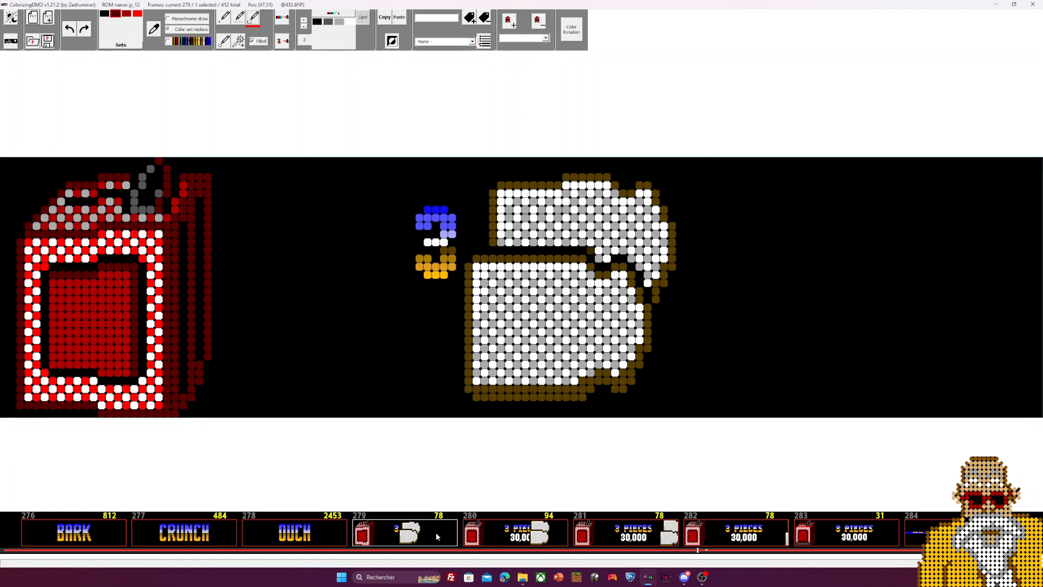
click(11, 41)
click(149, 27)
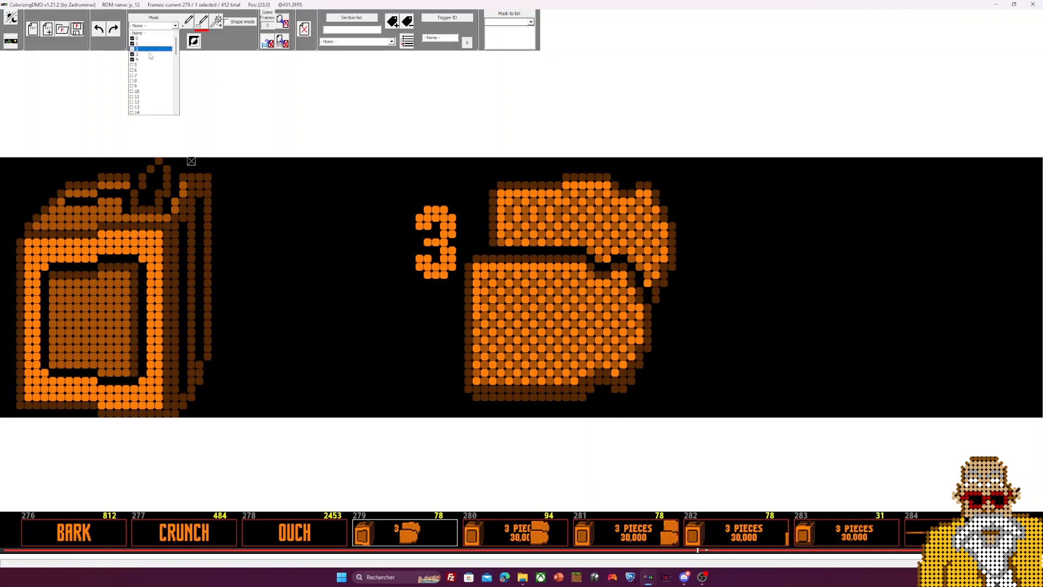
click(148, 59)
click(156, 28)
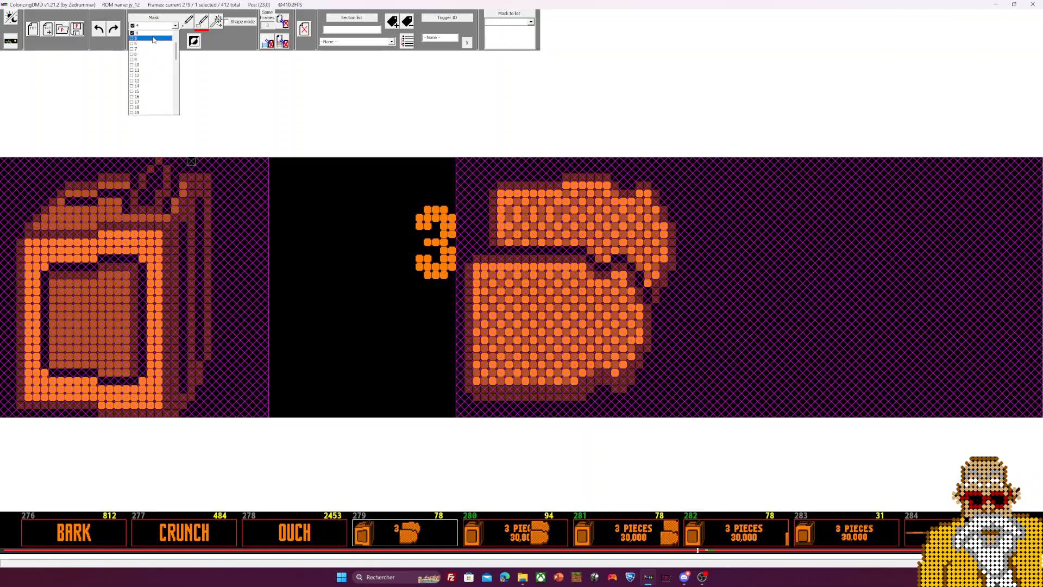
click(155, 33)
click(174, 25)
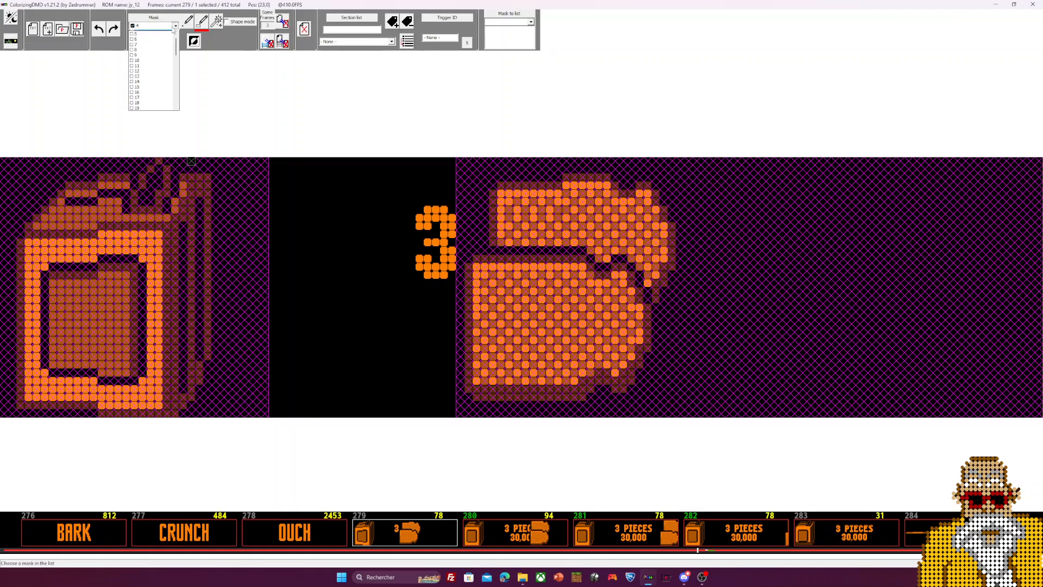
click(164, 33)
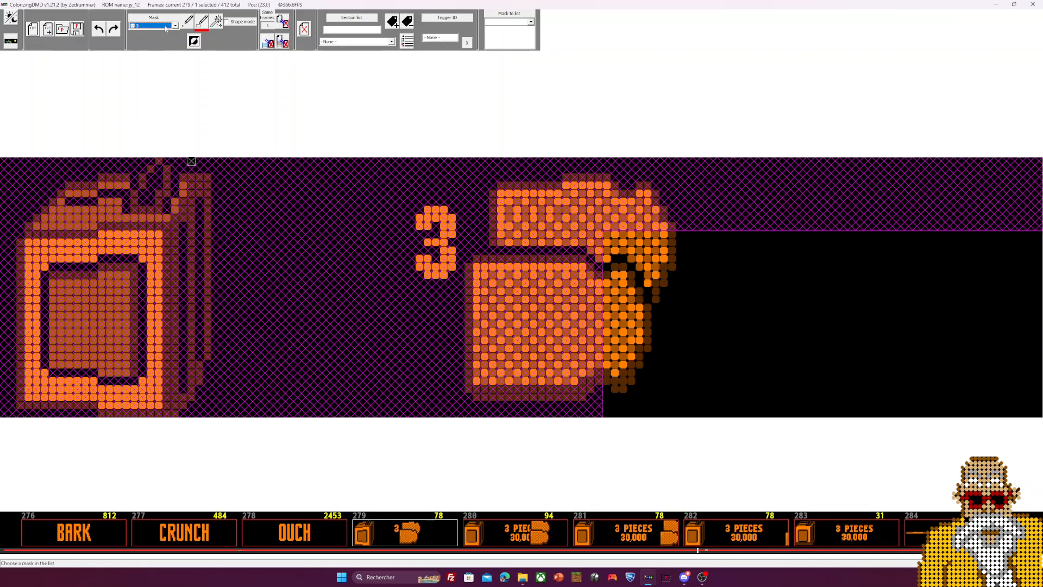
click(165, 29)
click(164, 32)
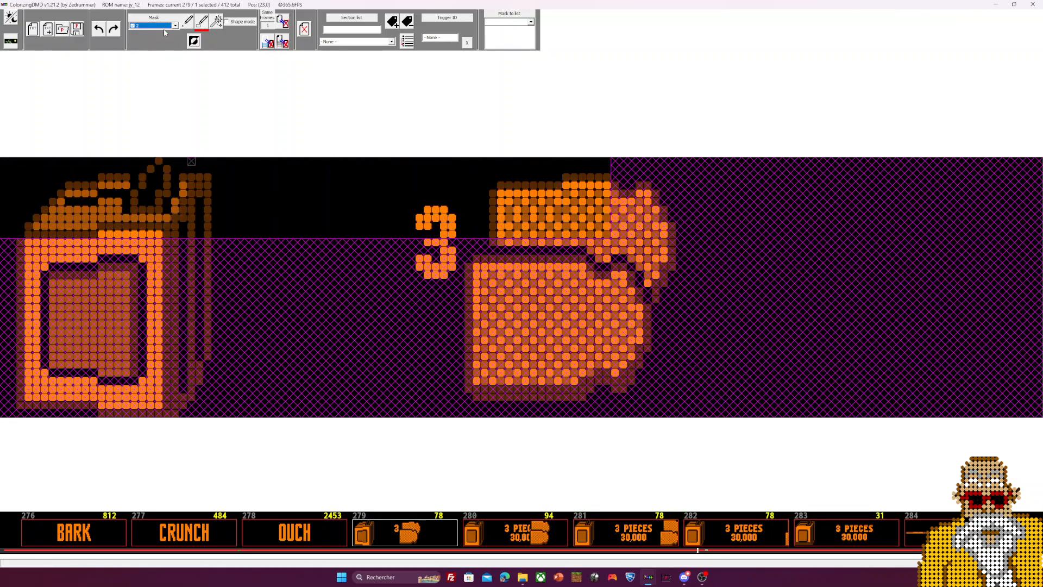
click(164, 28)
click(176, 34)
click(161, 39)
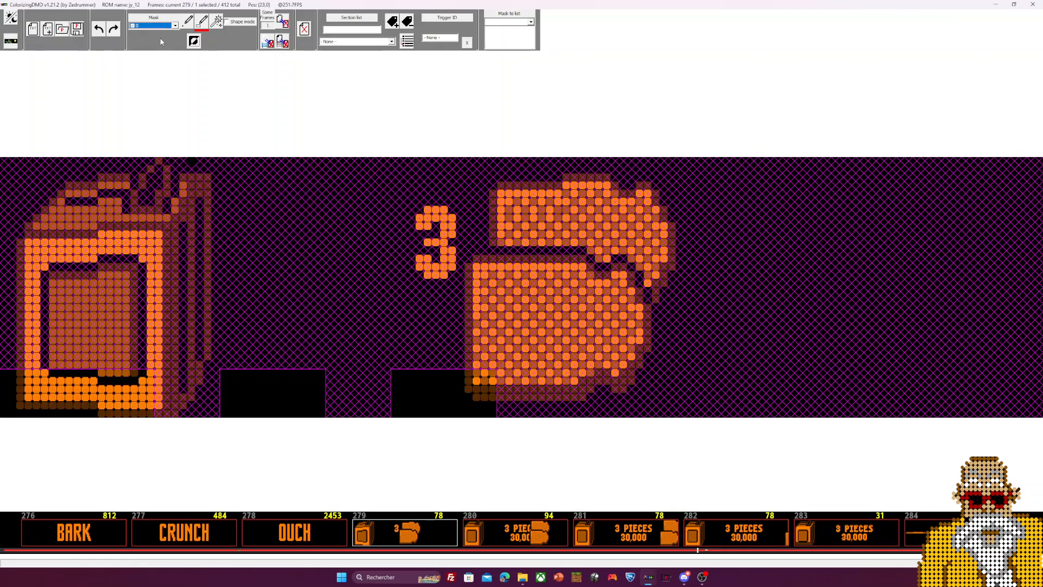
click(166, 28)
click(169, 39)
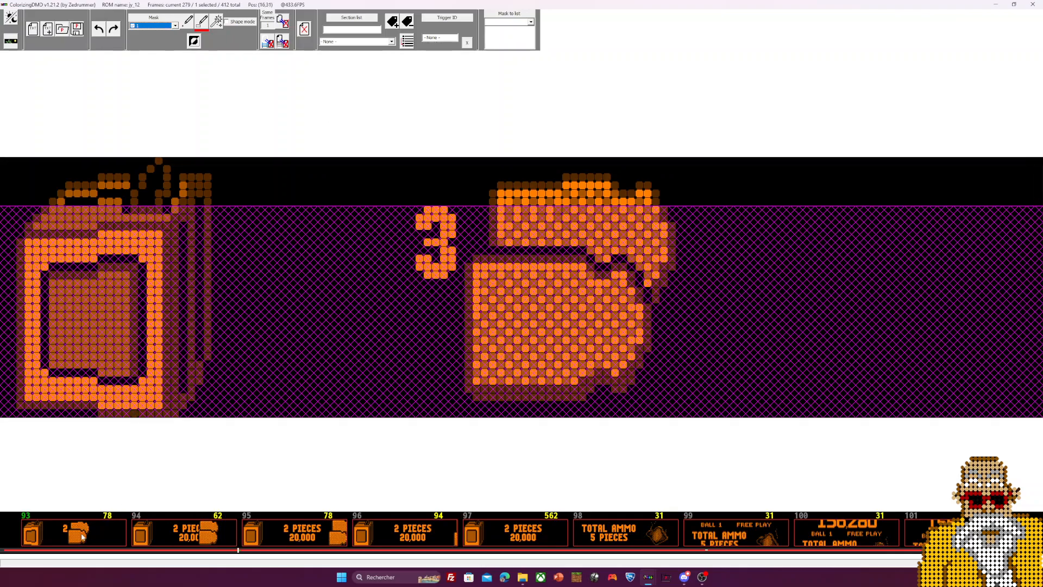
Turn on shape mode for the 2 PIECES frames 93 to 97 with mask 1, and delete all frames similar to them
click(229, 543)
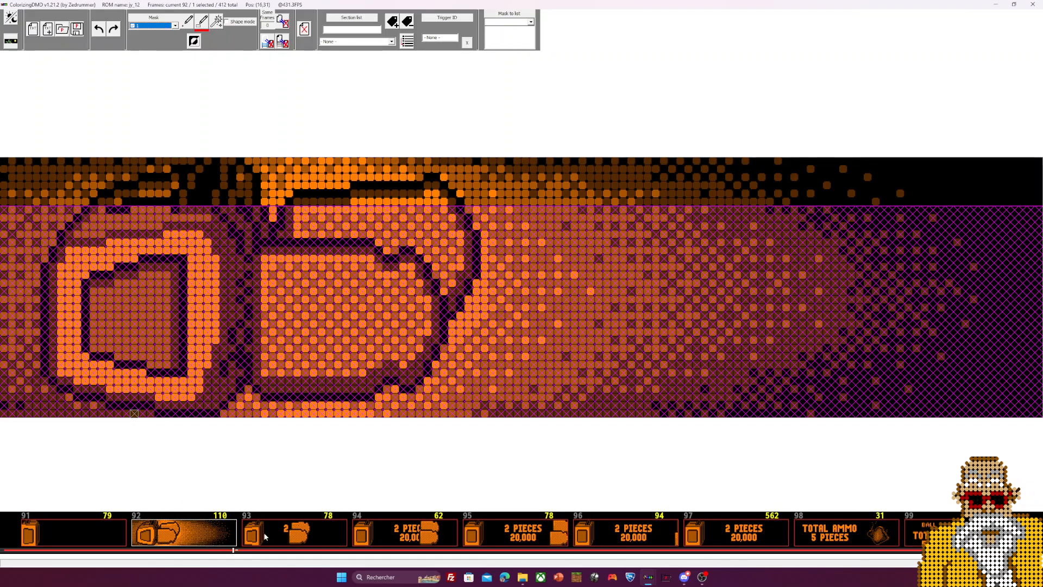
click(283, 534)
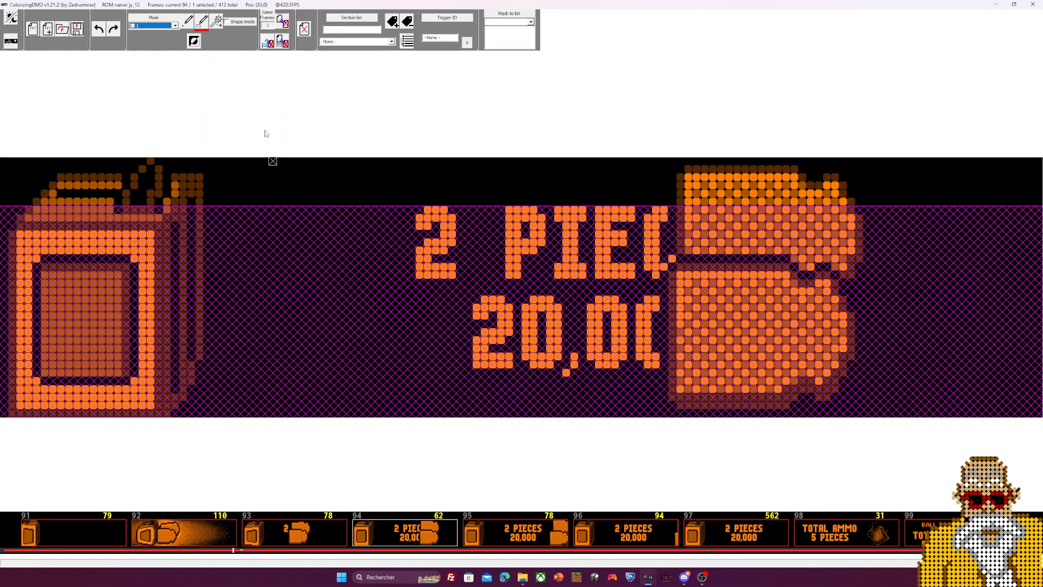
click(169, 538)
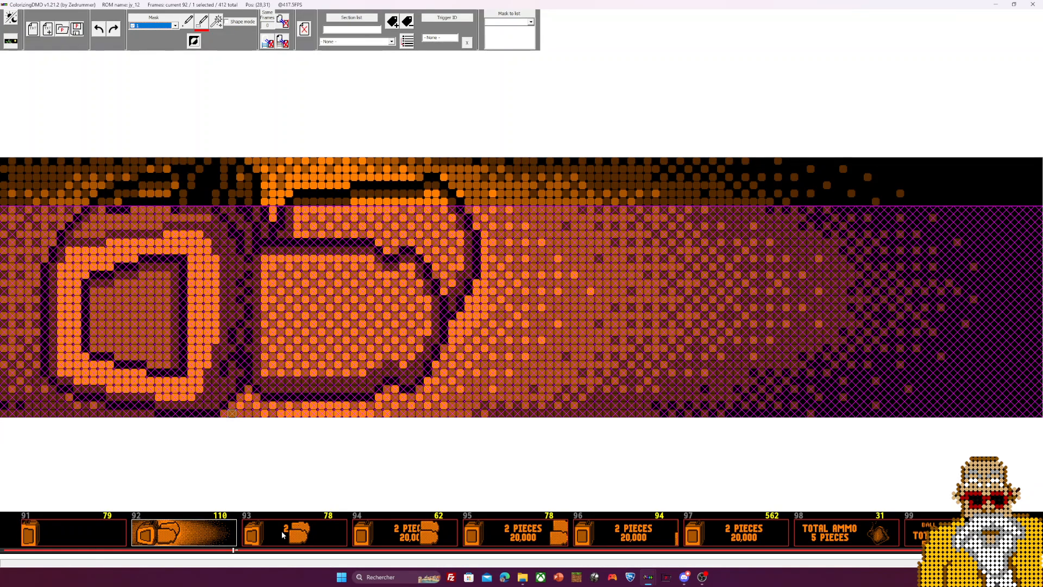
click(282, 530)
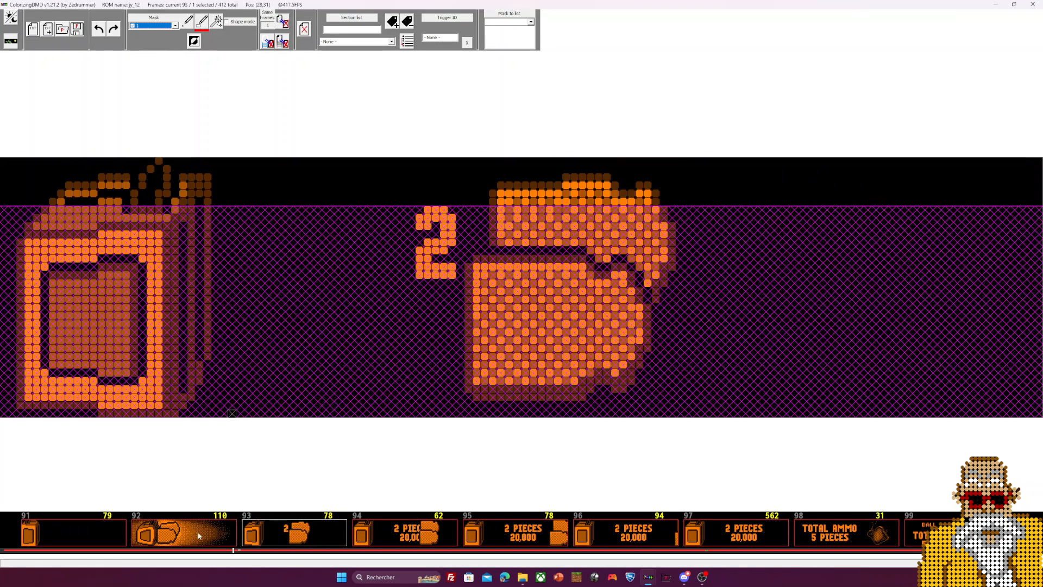
shift+click(736, 540)
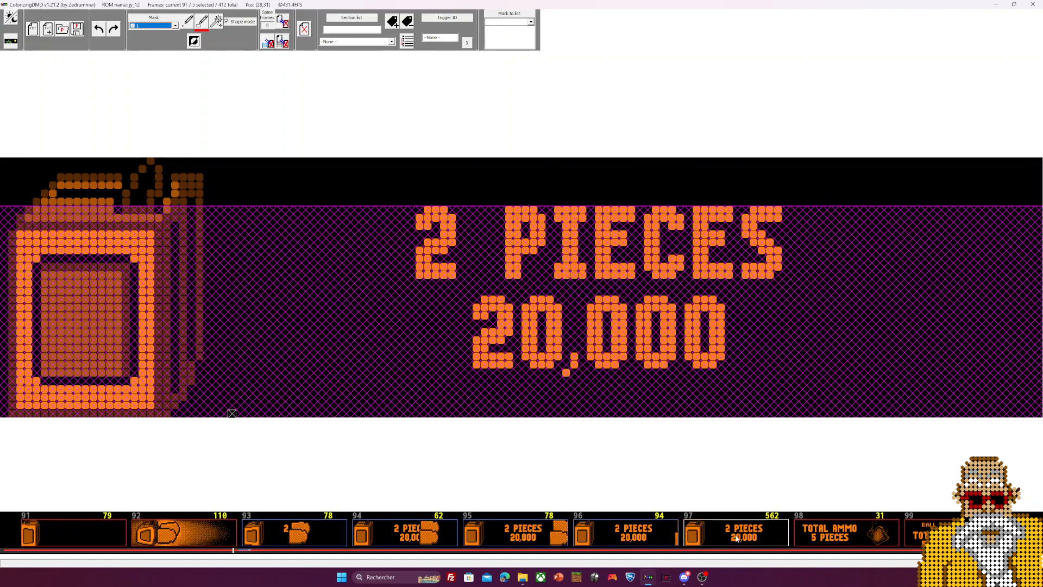
click(268, 41)
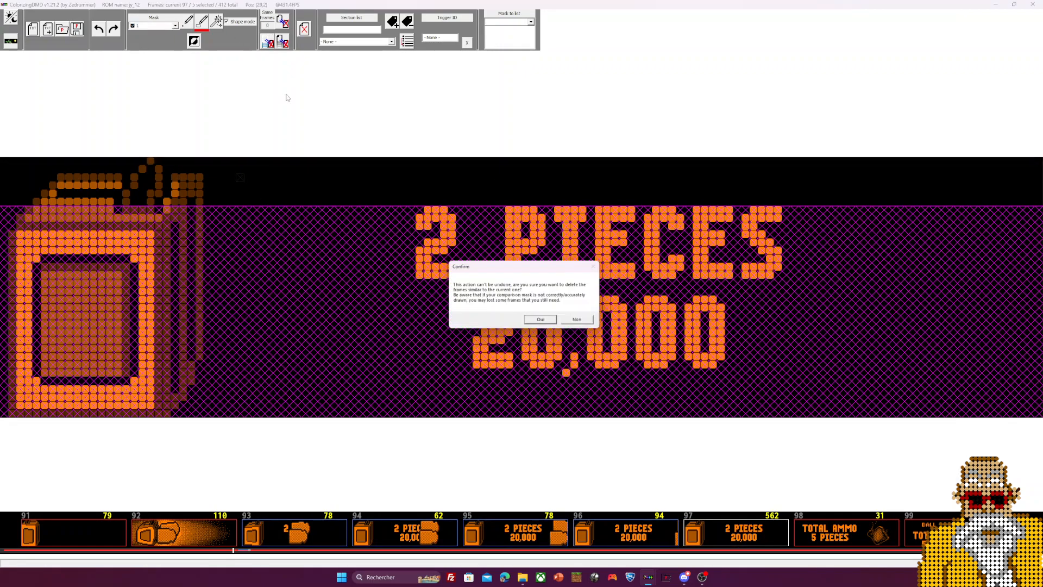
click(540, 321)
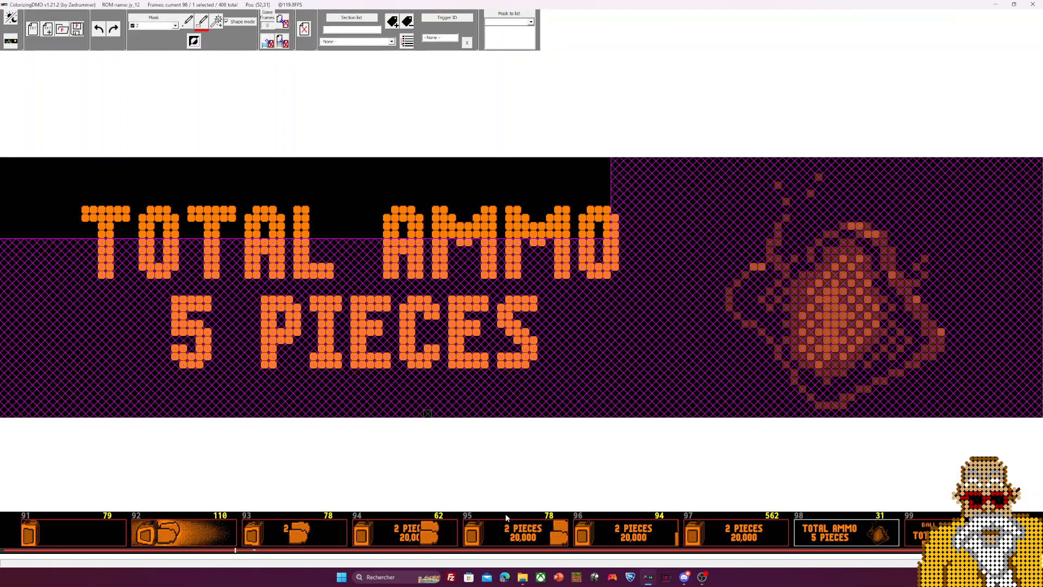
Return to the remaining 3 PIECES frame 279 and check its coloring in colorization mode
click(424, 537)
scroll(425, 537, down, 10)
scroll(425, 540, down, 20)
scroll(418, 539, down, 13)
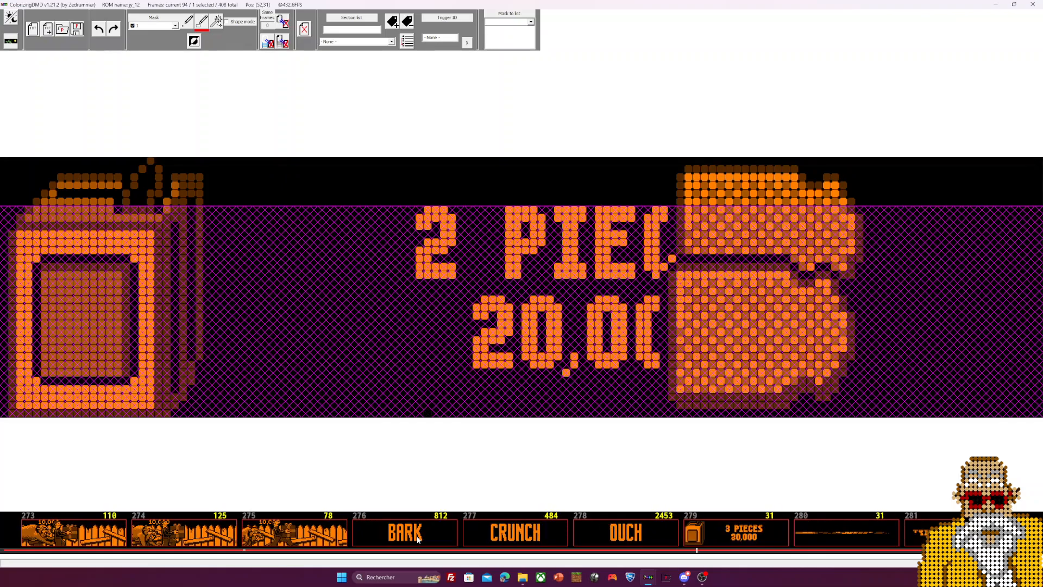
click(513, 536)
key(Right)
key(Right)
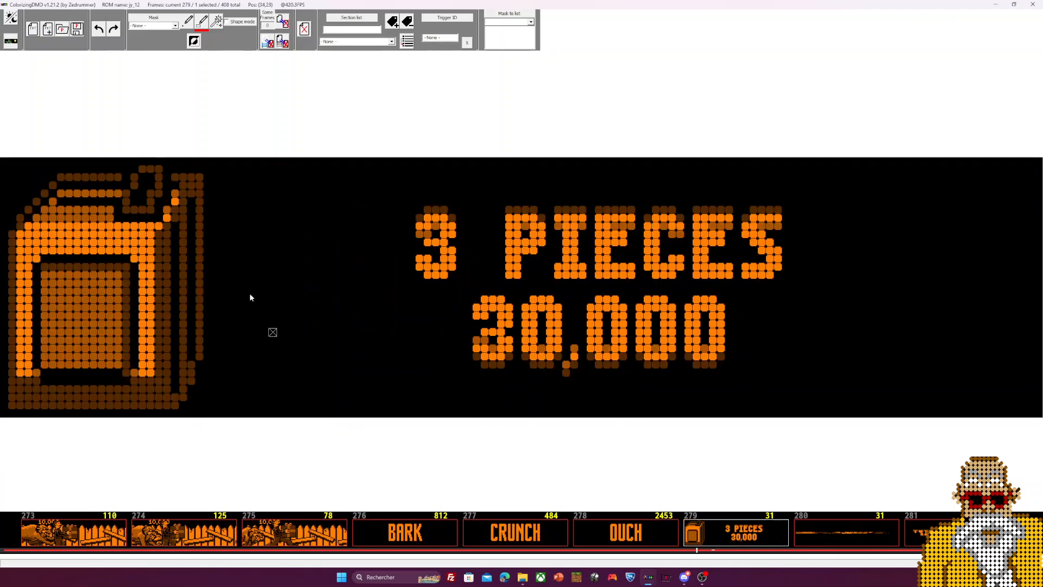
click(11, 41)
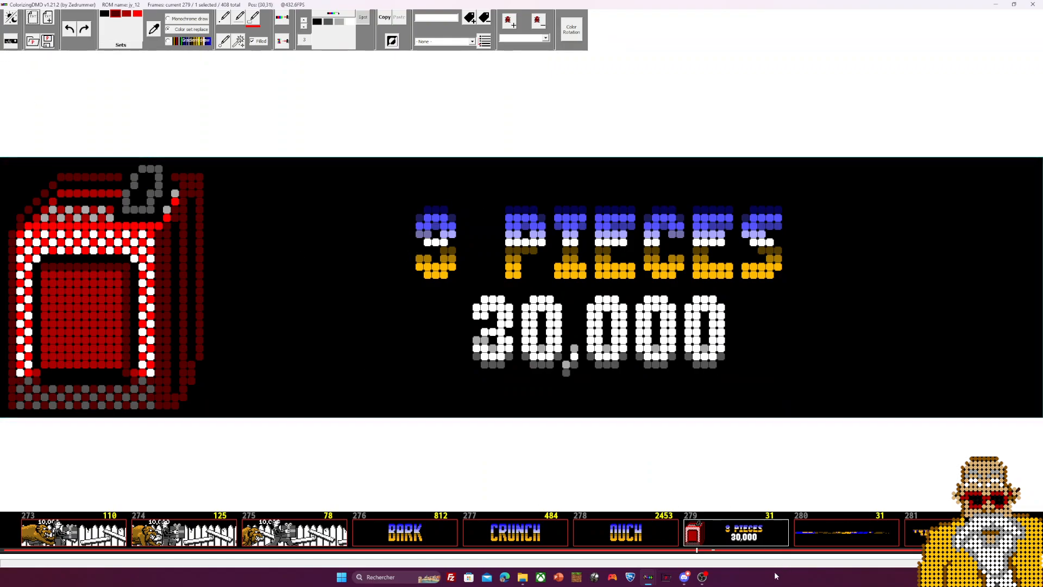
Delete the 3 PIECES frame 279 together with the two blended transition frames 280 and 281
ctrl+click(823, 541)
scroll(788, 540, down, 3)
ctrl+click(620, 540)
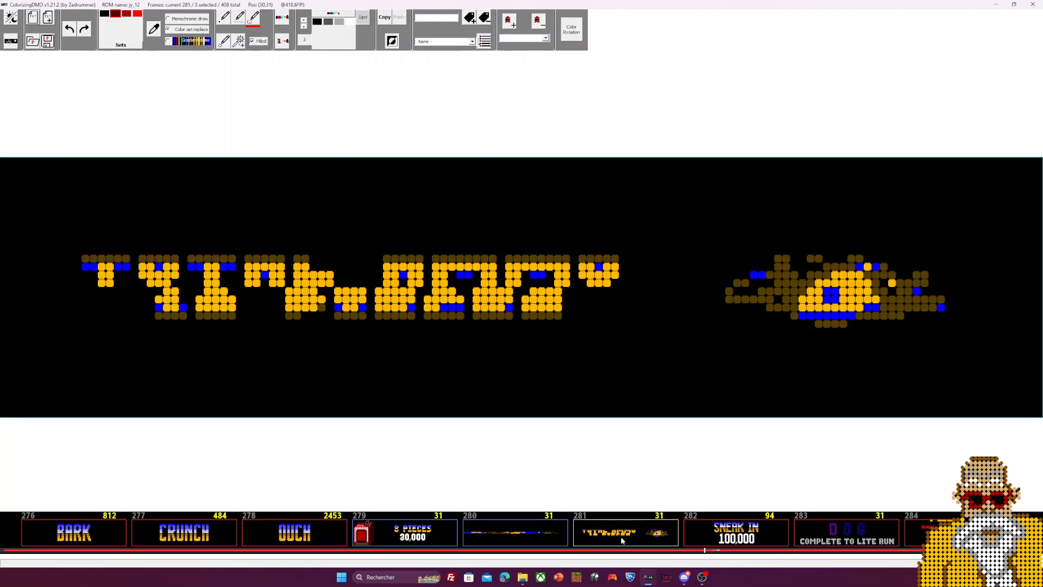
click(11, 42)
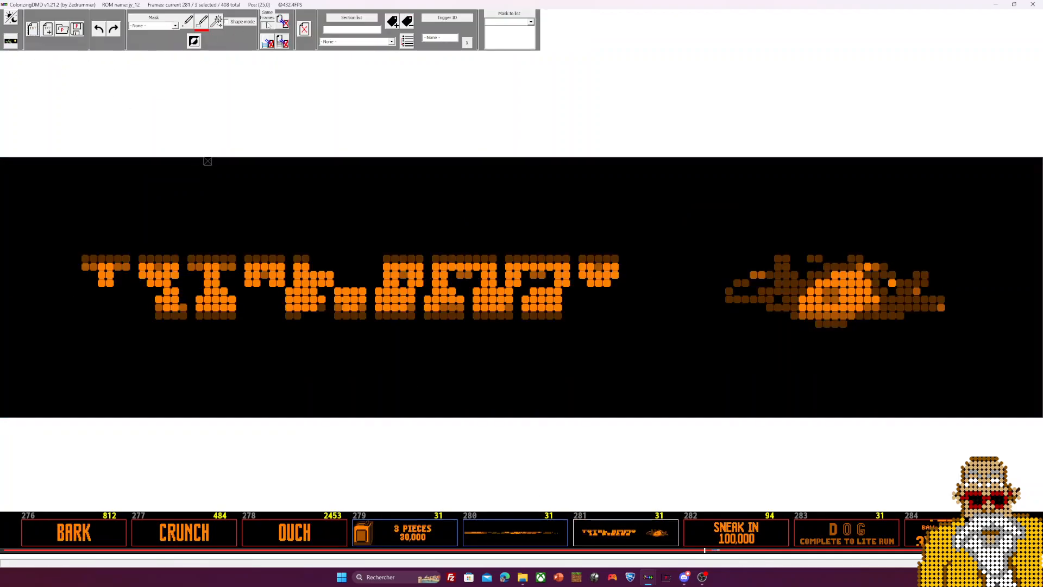
key(Delete)
click(553, 319)
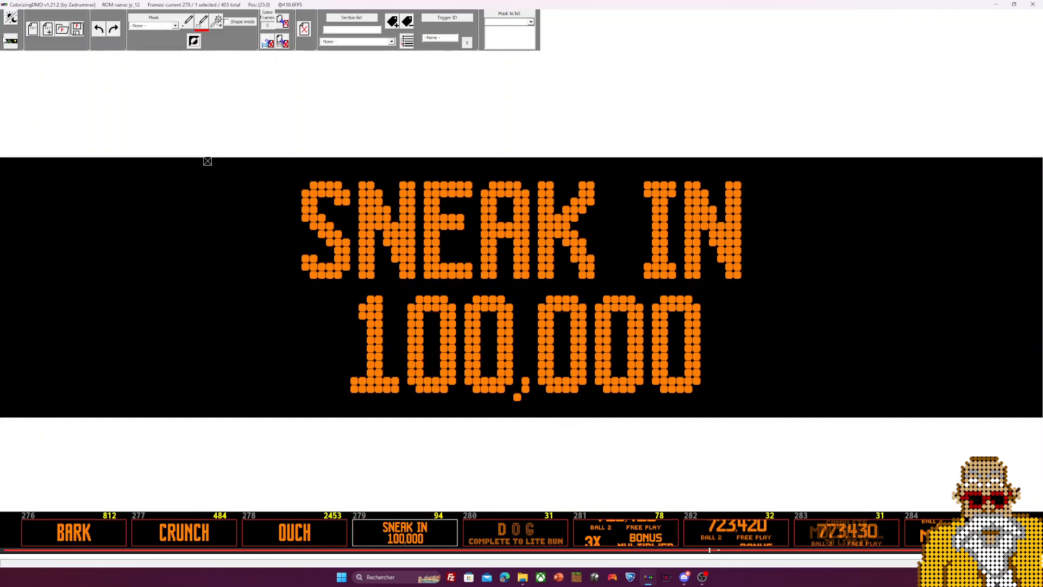
Check the SNEAK IN frame 279 in color and preview comparison masks on it
click(10, 41)
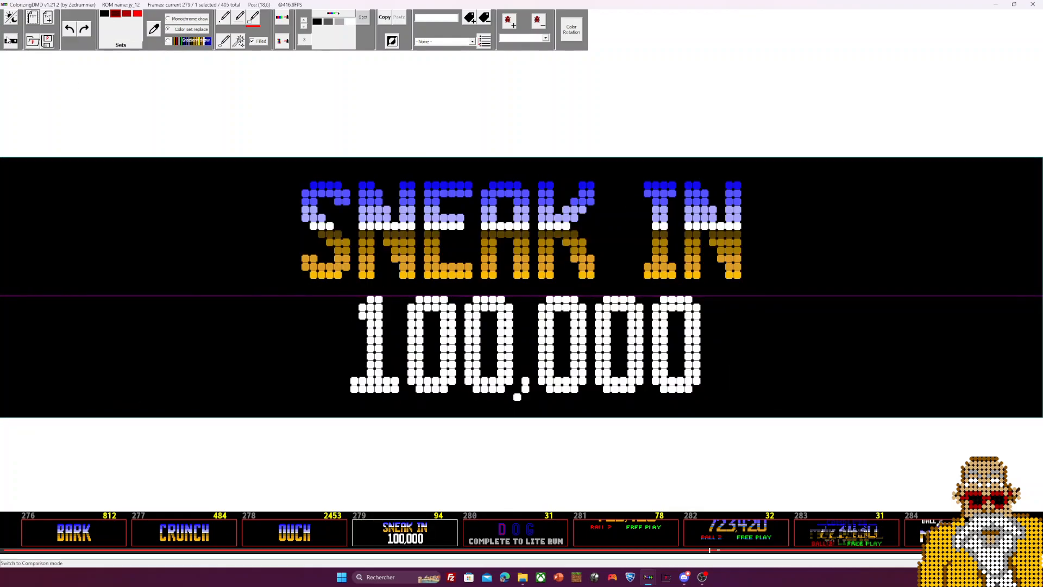
click(10, 41)
click(167, 26)
click(162, 39)
click(175, 26)
click(152, 43)
click(515, 531)
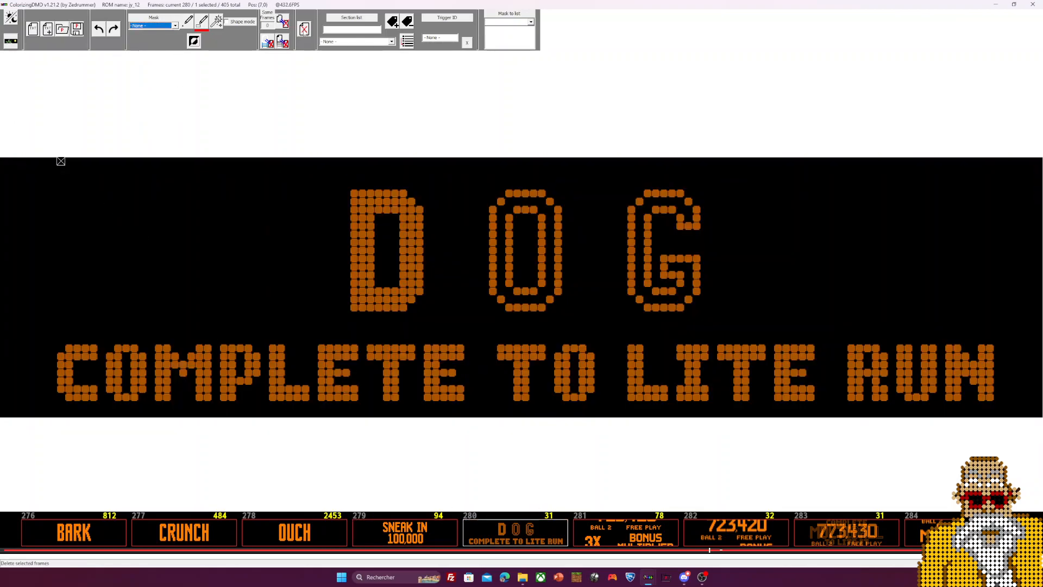
key(Delete)
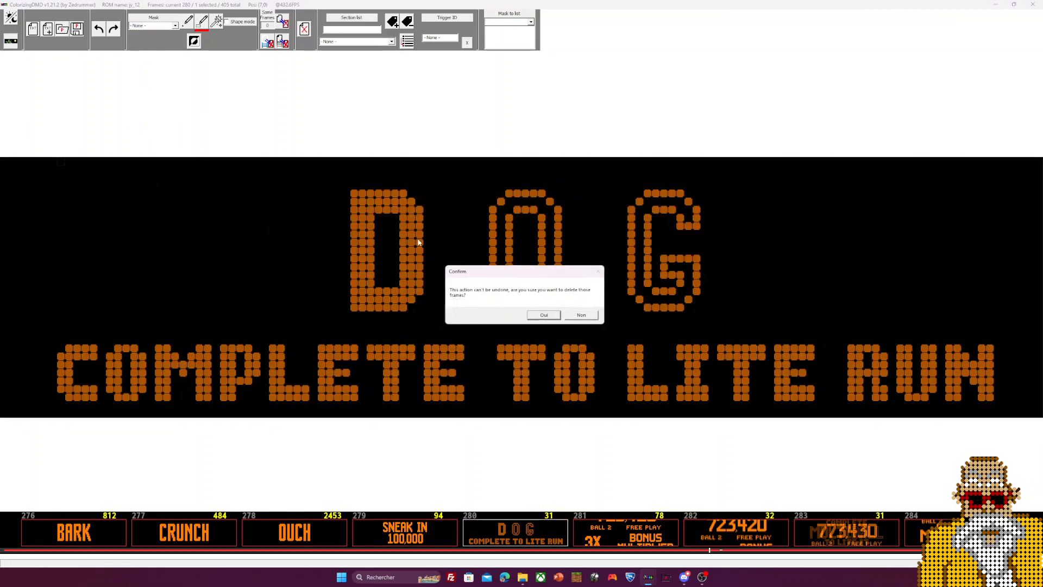
click(590, 315)
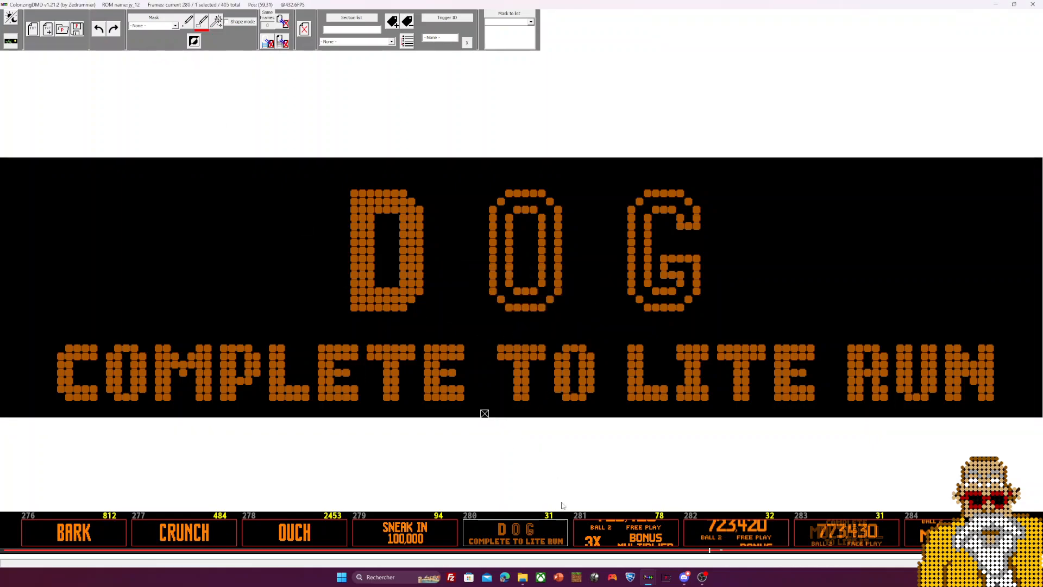
Turn on shape mode for the earlier D O G frame 70 with mask 0, and delete the frames similar to it
mouse_move(639, 554)
mouse_down()
mouse_move(8, 561)
mouse_move(170, 561)
mouse_up()
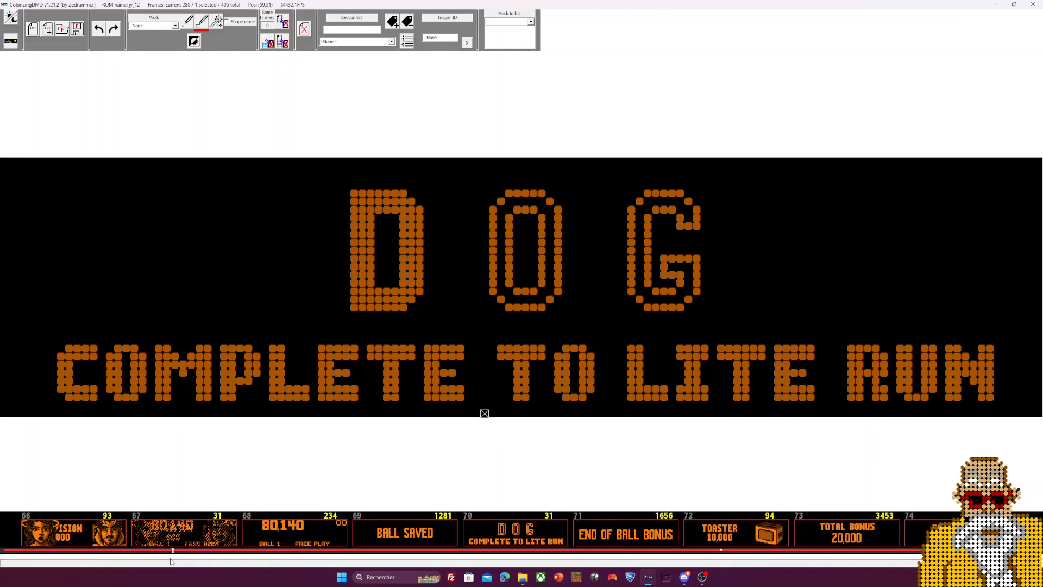
click(471, 531)
click(227, 22)
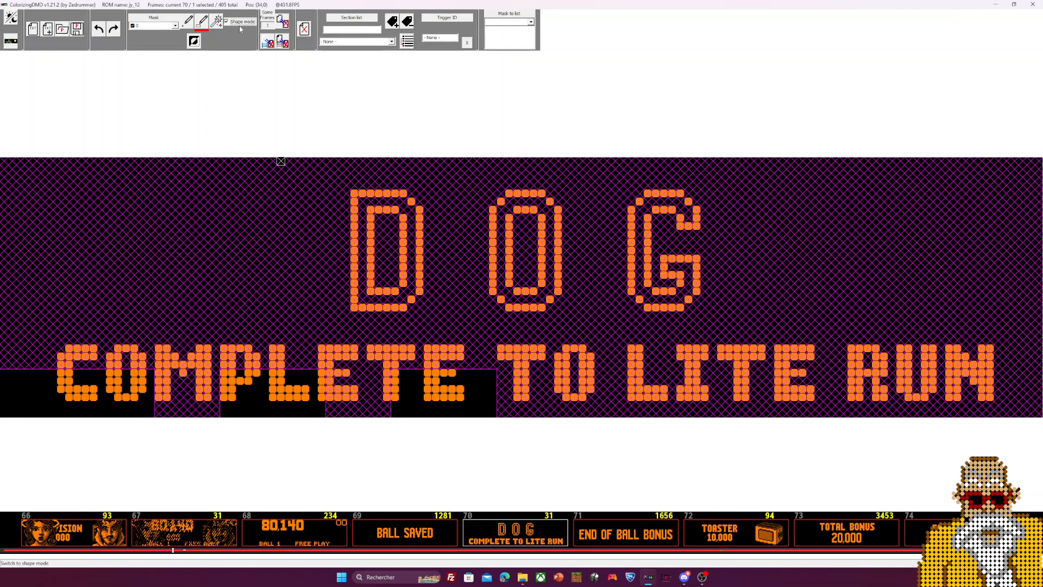
click(282, 21)
click(529, 321)
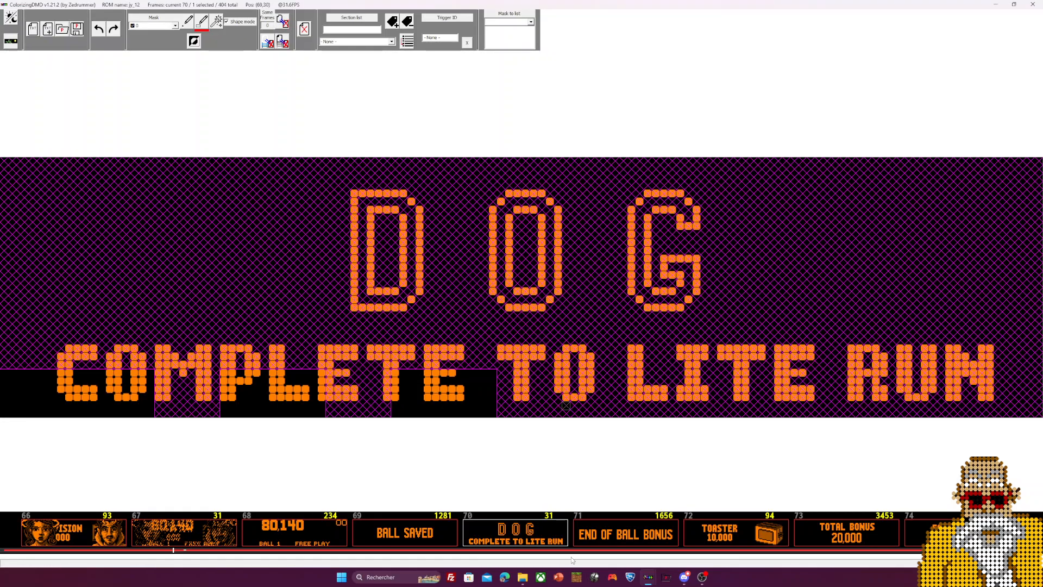
Delete the scrolling score and multiball transition frames 280 to 284
drag(577, 551, 706, 549)
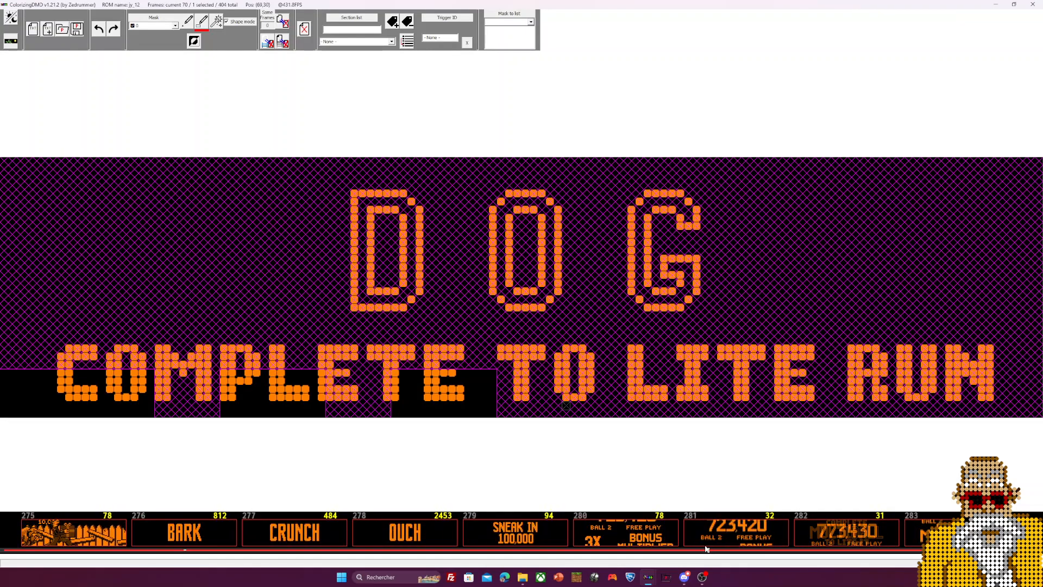
click(624, 526)
click(10, 43)
click(507, 531)
click(625, 534)
ctrl+click(757, 539)
shift+click(915, 535)
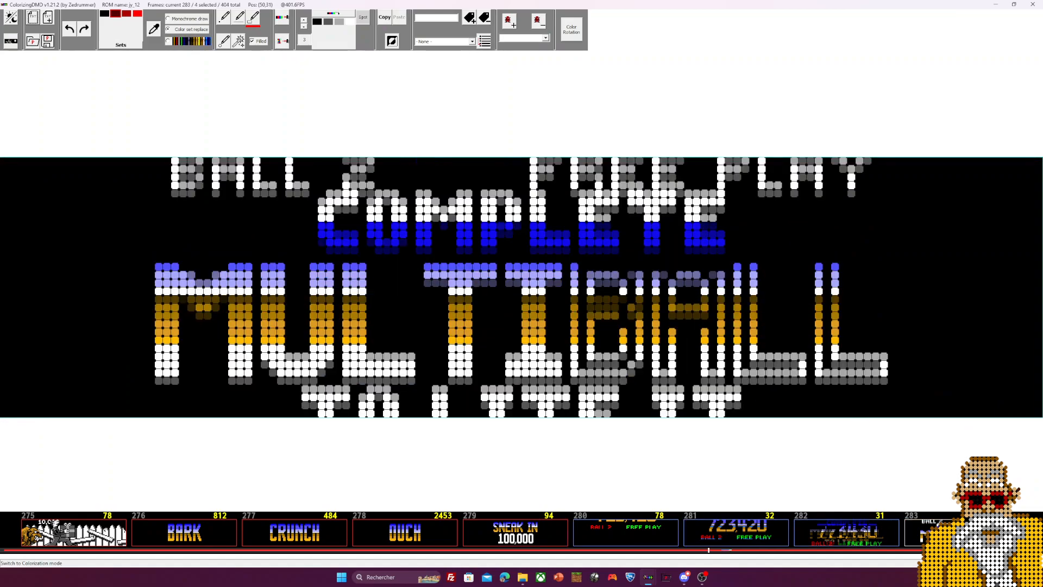
shift+click(714, 537)
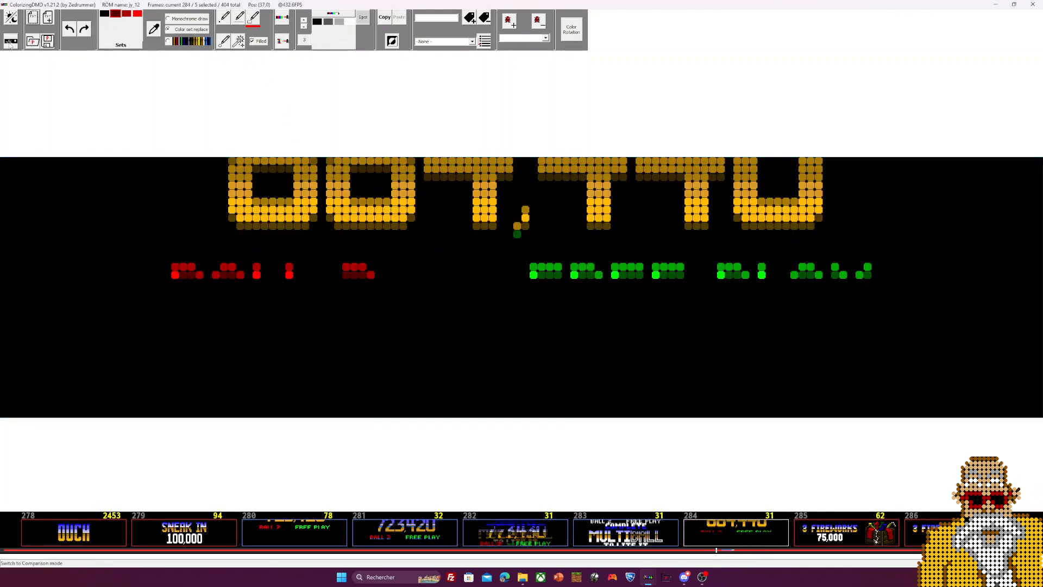
click(9, 43)
click(305, 29)
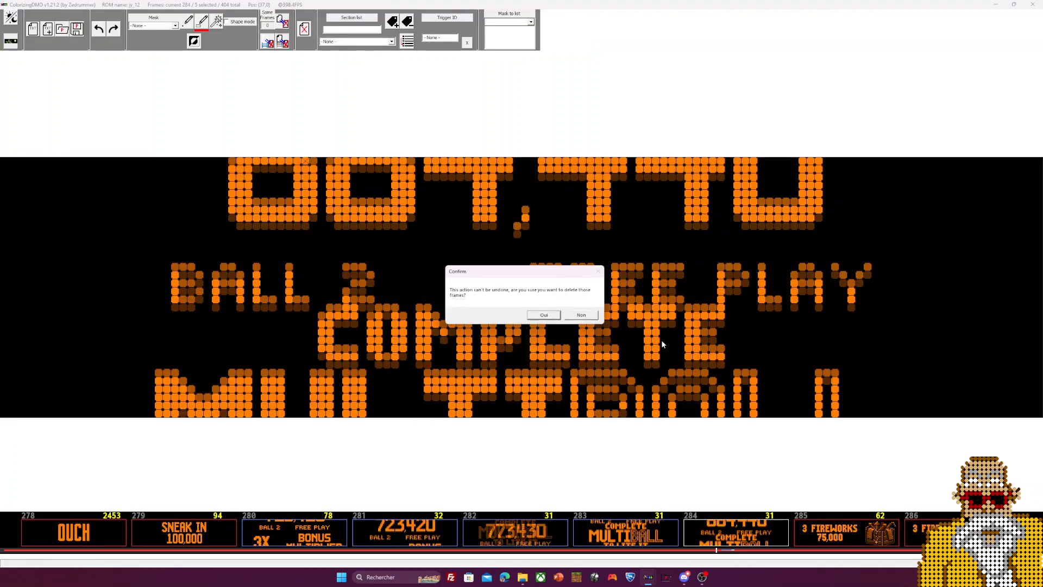
click(543, 315)
Check the coloring of the SNEAK IN frame 279 and the 3 FIREWORKS frame 280 in colorization mode
click(11, 42)
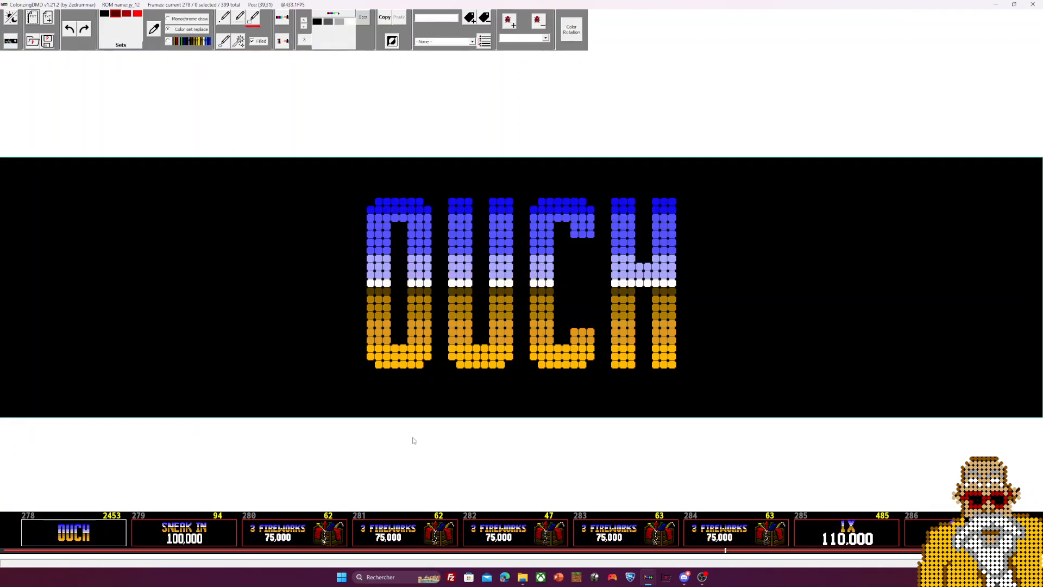
click(166, 535)
click(296, 543)
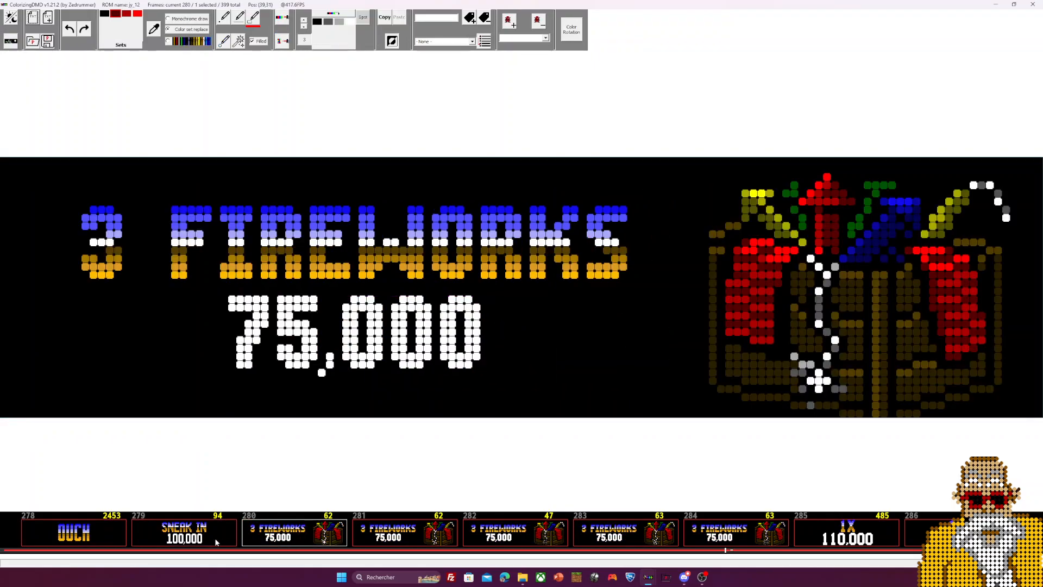
scroll(297, 539, up, 10)
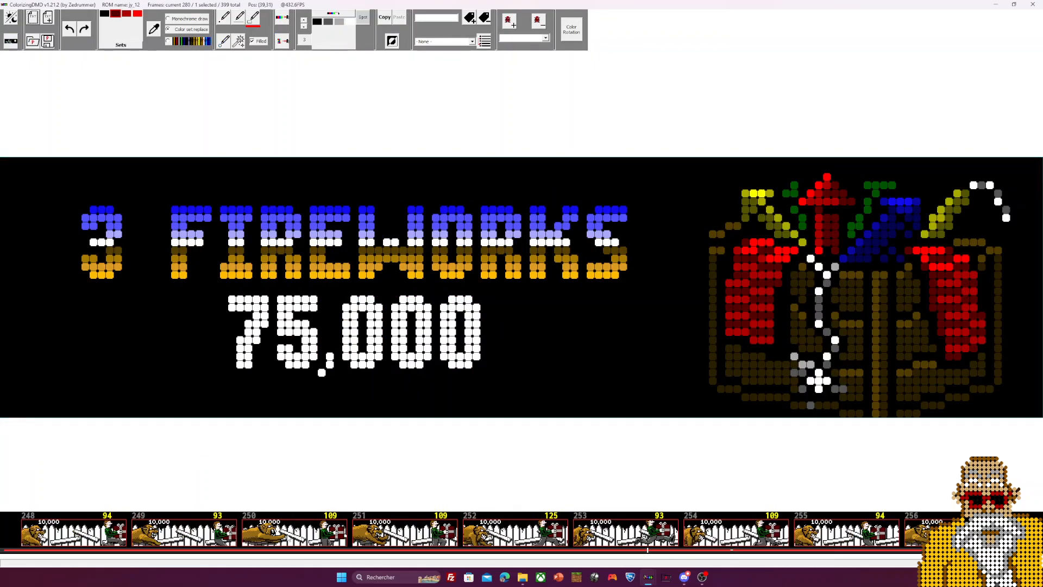
Find the earlier 3 FIREWORKS TOTAL frame 108 and check its comparison mask
scroll(298, 540, up, 16)
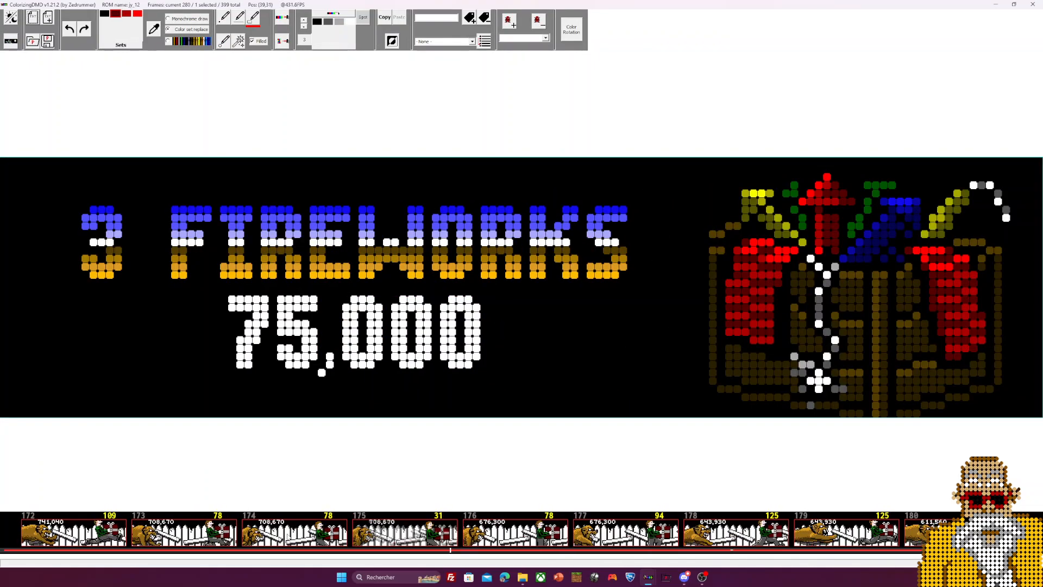
scroll(298, 540, up, 6)
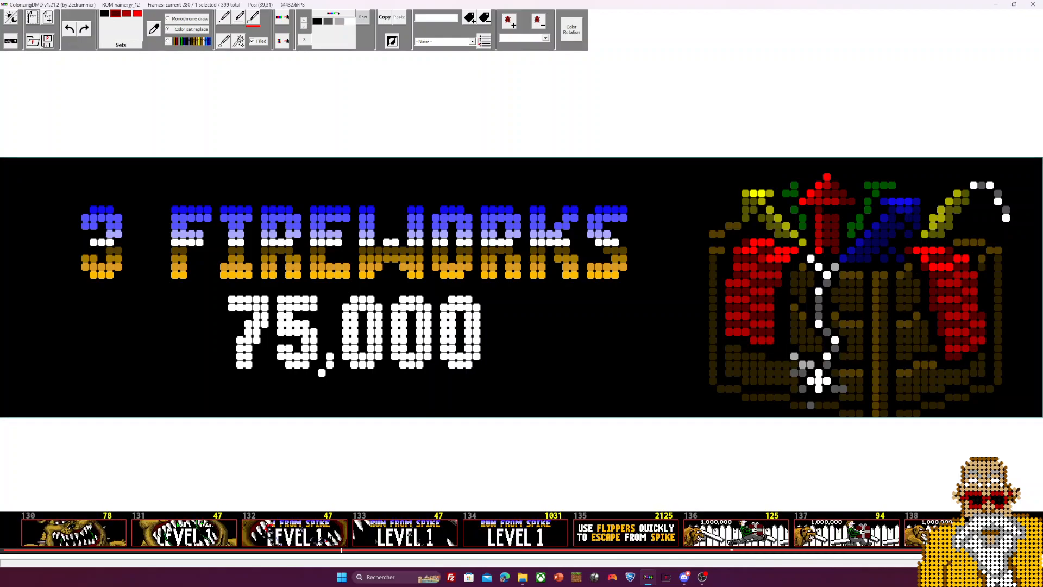
scroll(577, 541, up, 5)
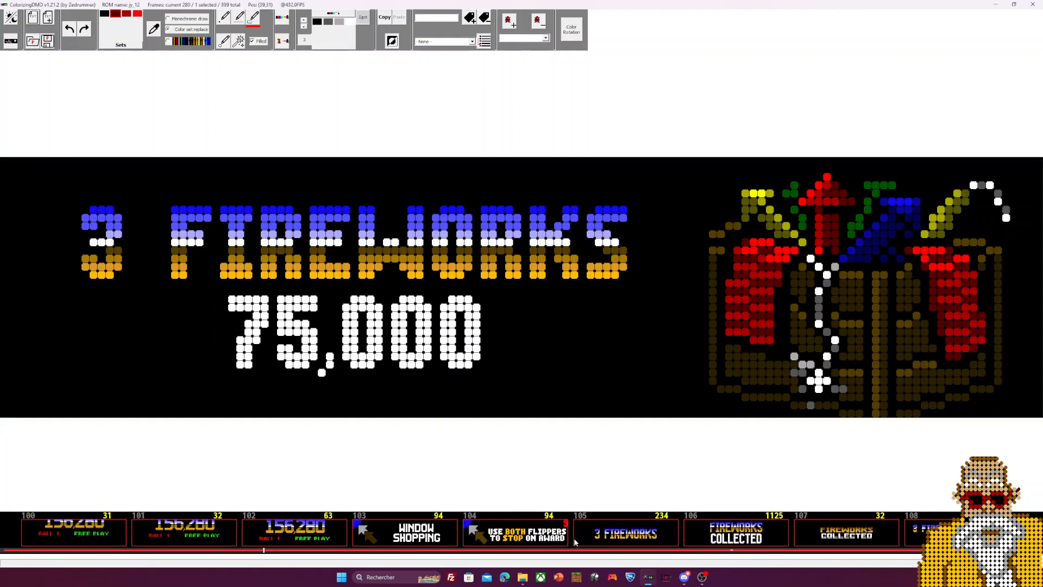
click(408, 543)
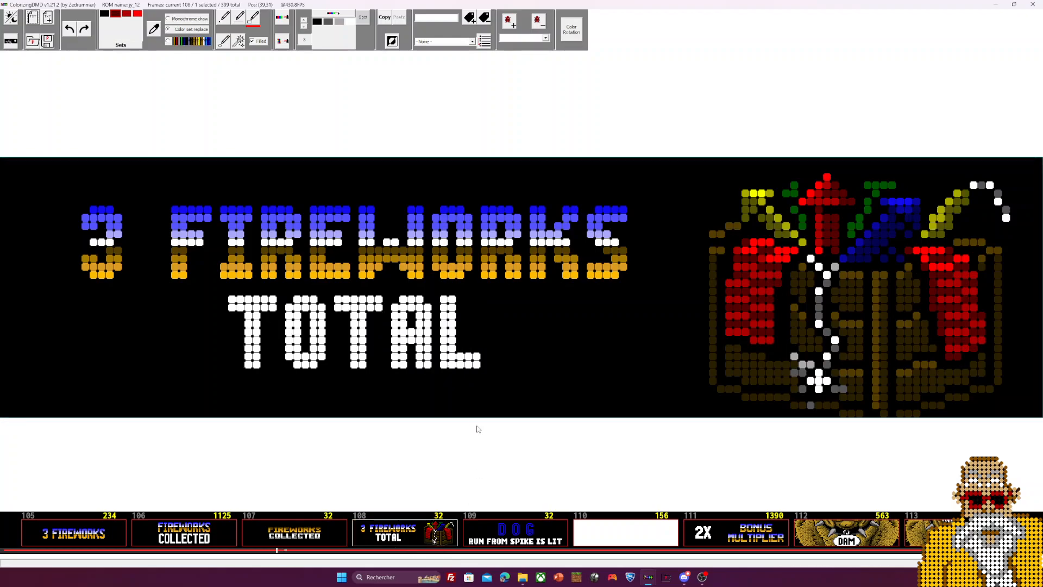
click(13, 44)
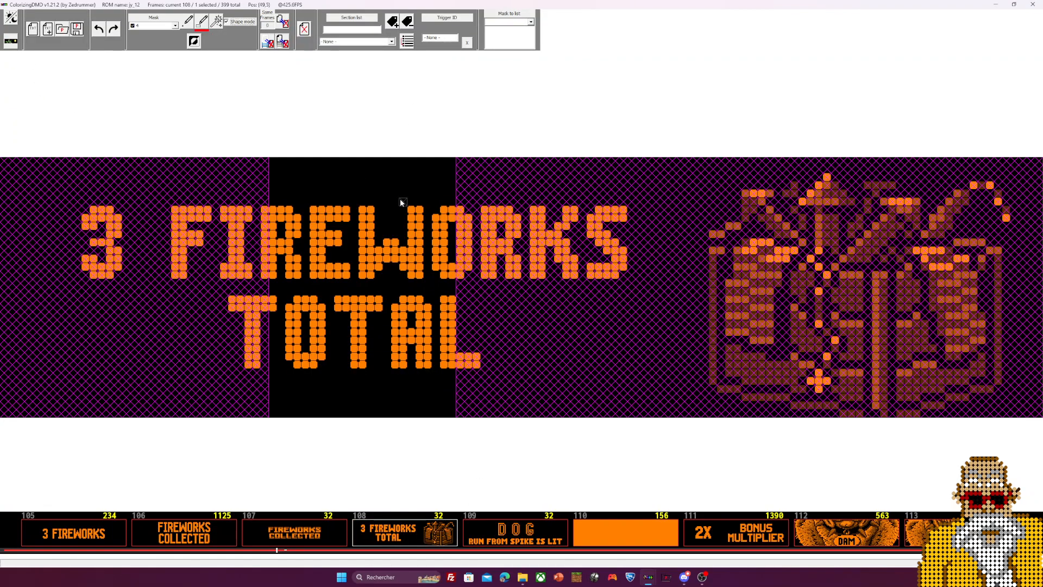
Assign mask 4 to the 3 FIREWORKS 75,000 frame 280 and extend the mask over the whole area of the score line
drag(375, 553, 723, 554)
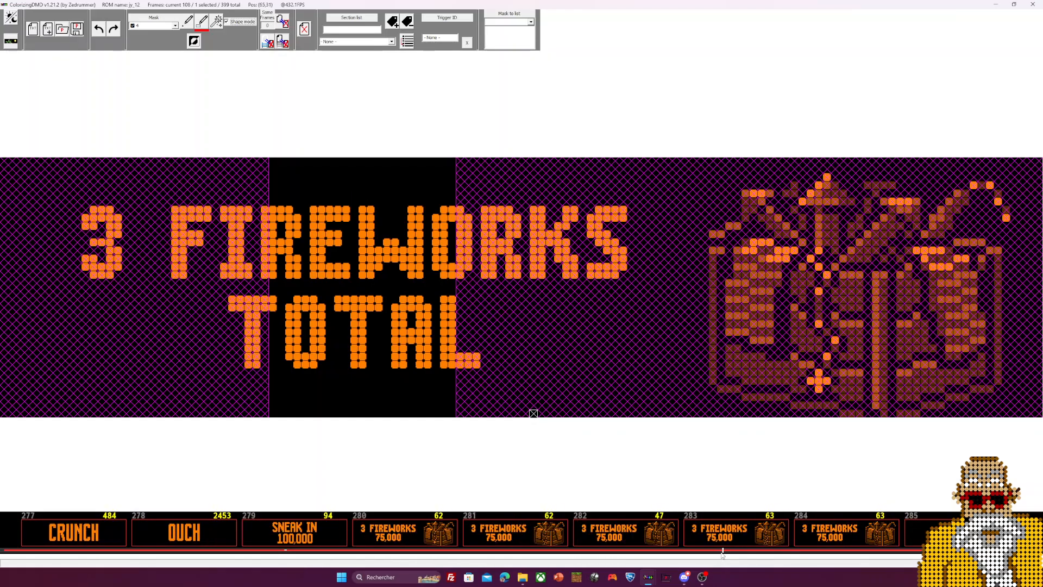
click(409, 534)
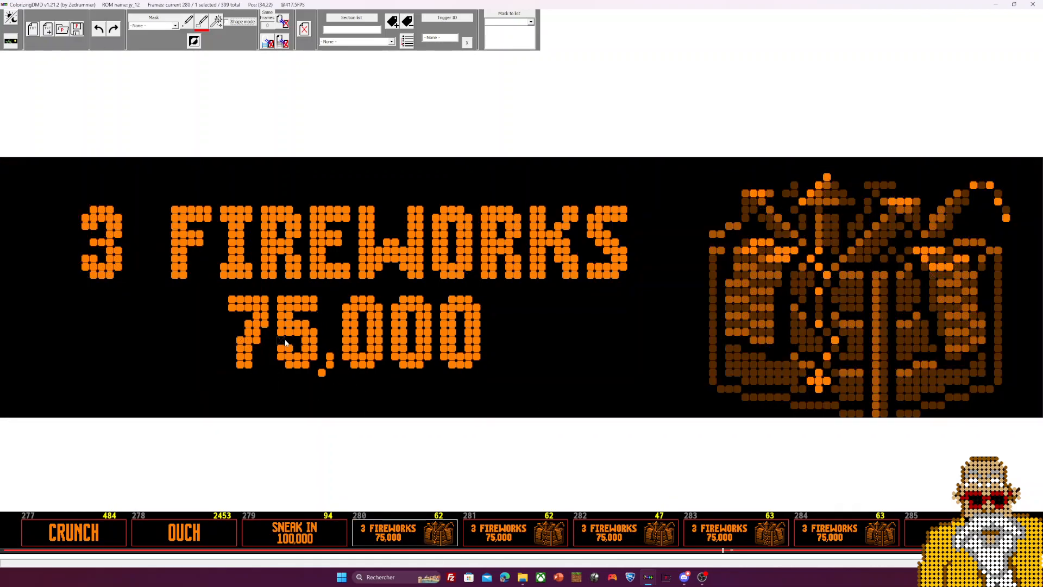
click(175, 26)
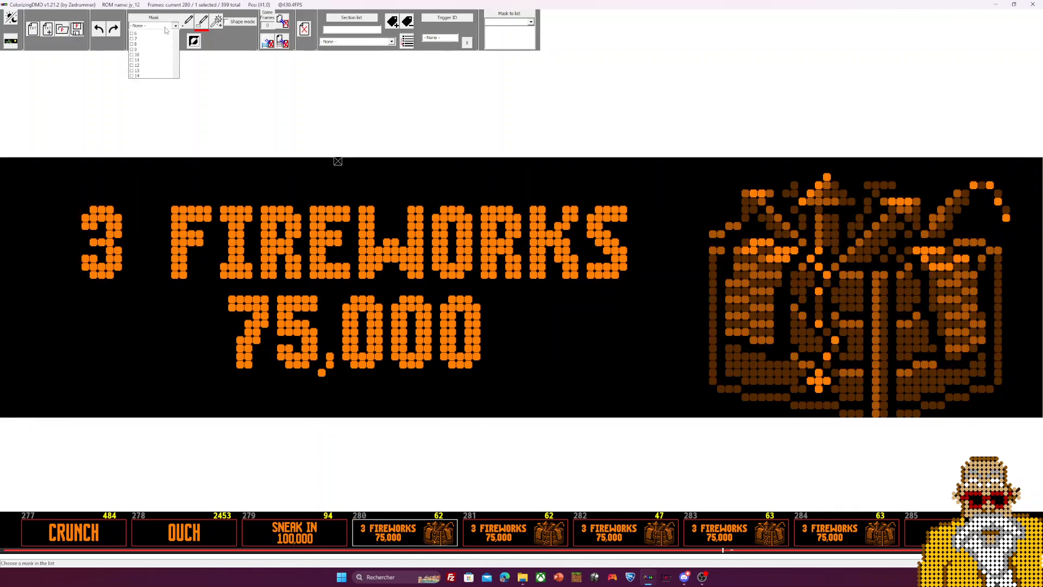
click(145, 57)
click(163, 26)
click(145, 64)
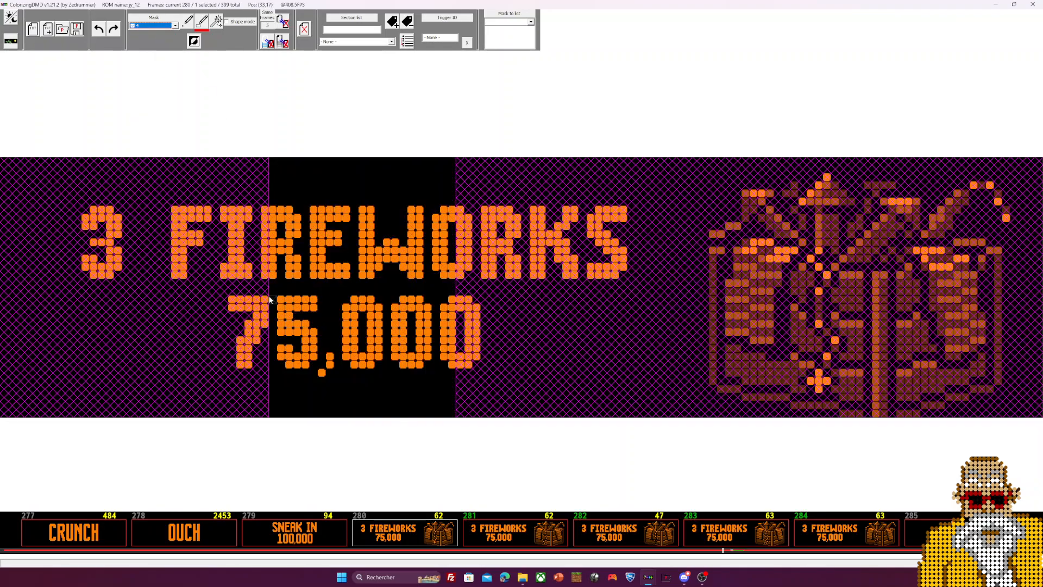
mouse_move(266, 291)
mouse_down()
mouse_move(377, 373)
mouse_move(508, 432)
mouse_up()
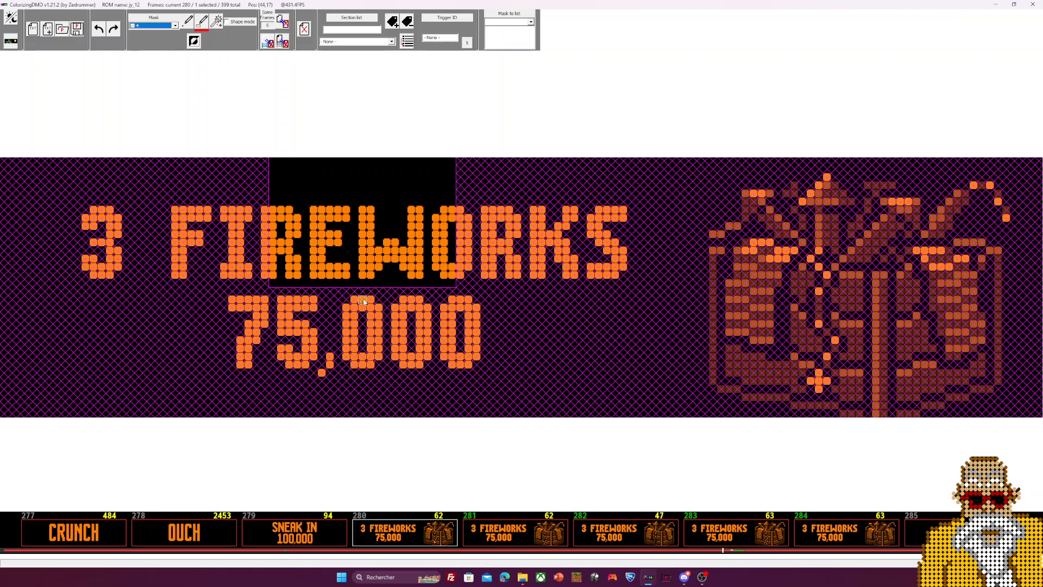
List the frames using mask 4, and delete the frames similar to the 3 FIREWORKS TOTAL frame 108
click(515, 23)
click(501, 51)
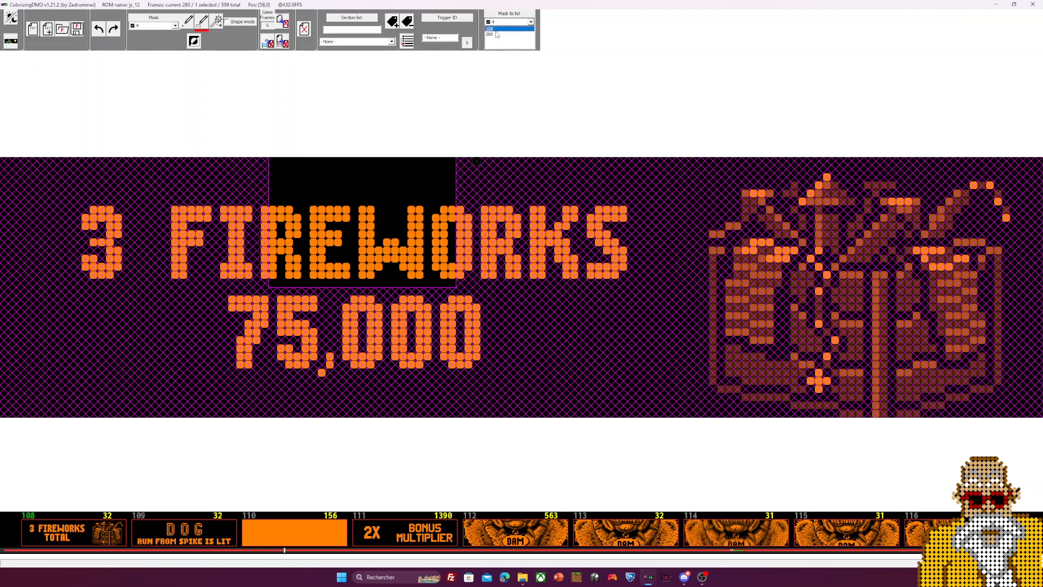
click(494, 35)
click(495, 30)
click(495, 34)
click(495, 29)
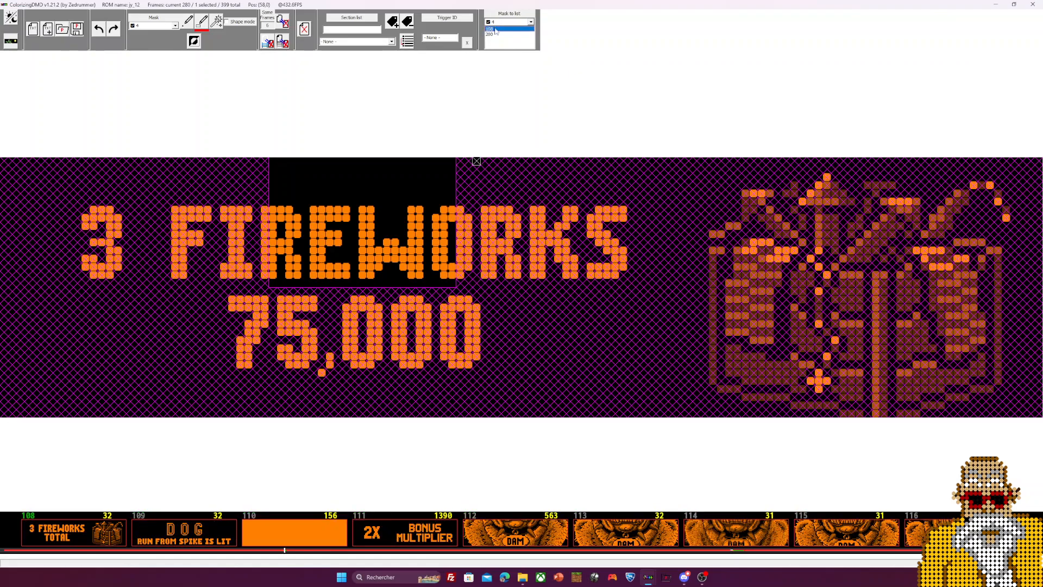
click(74, 543)
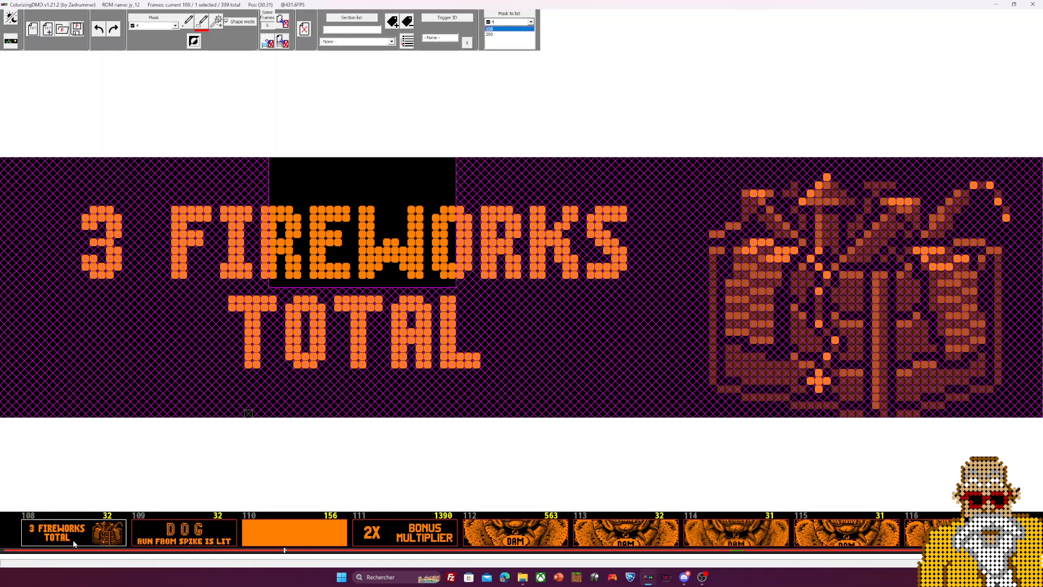
click(285, 25)
click(540, 320)
Look through the remaining frames and check the coloring of the 1X 110,000 frame 280
scroll(400, 514, down, 20)
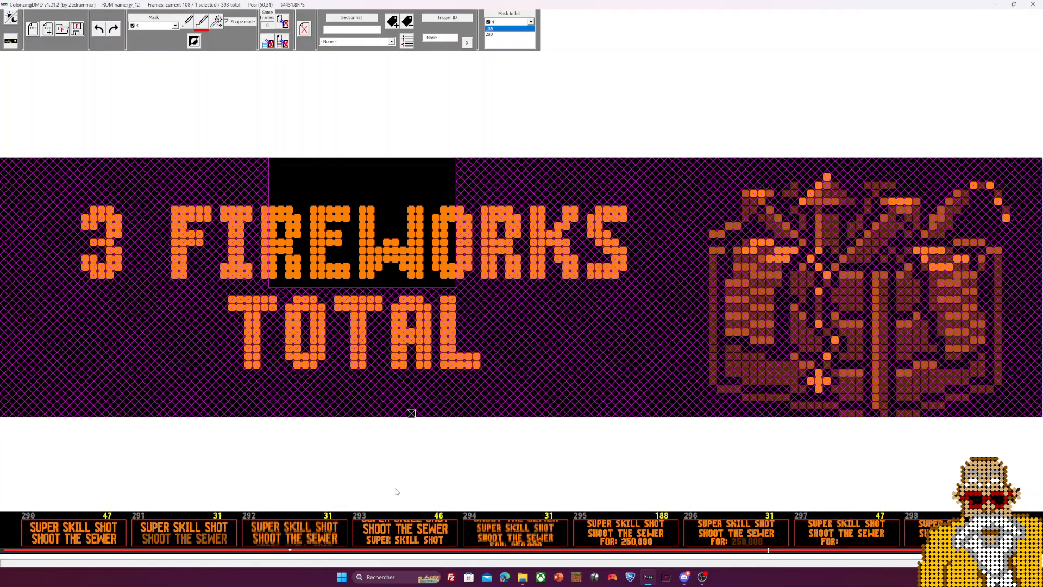
scroll(400, 500, down, 4)
scroll(397, 495, up, 5)
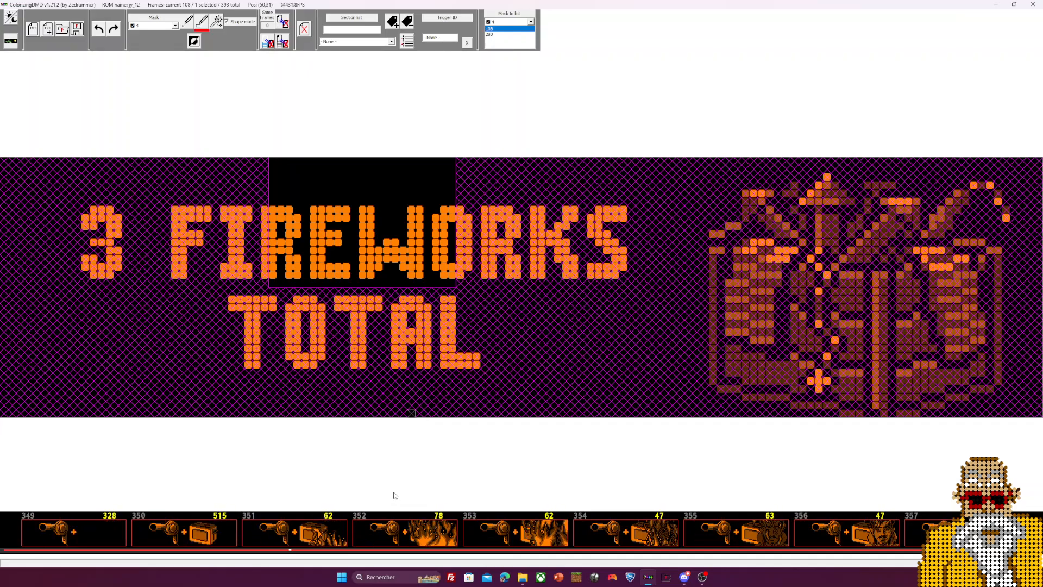
scroll(395, 495, up, 5)
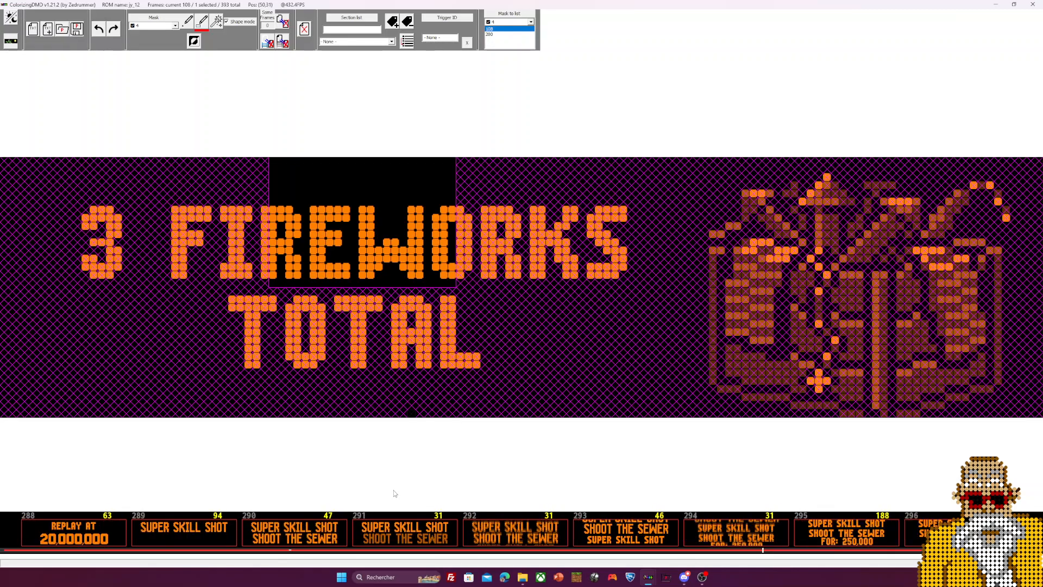
scroll(395, 493, up, 2)
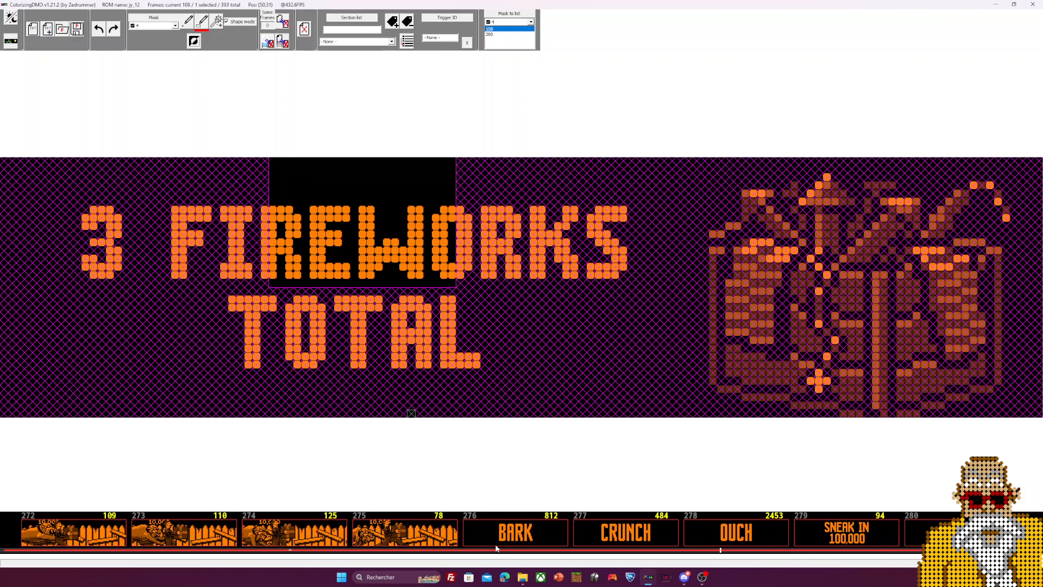
click(508, 537)
scroll(488, 535, down, 3)
click(414, 536)
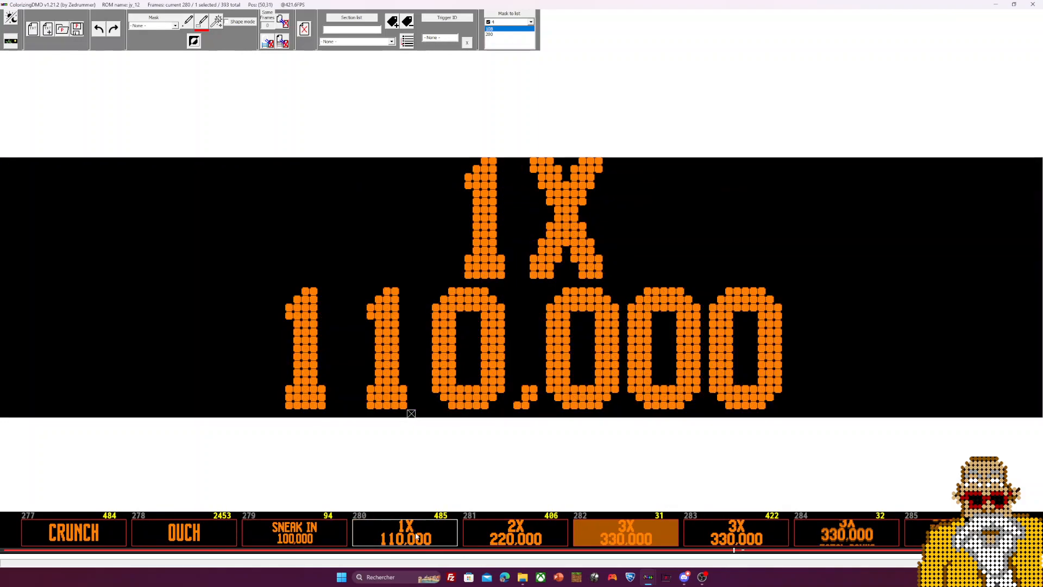
click(11, 41)
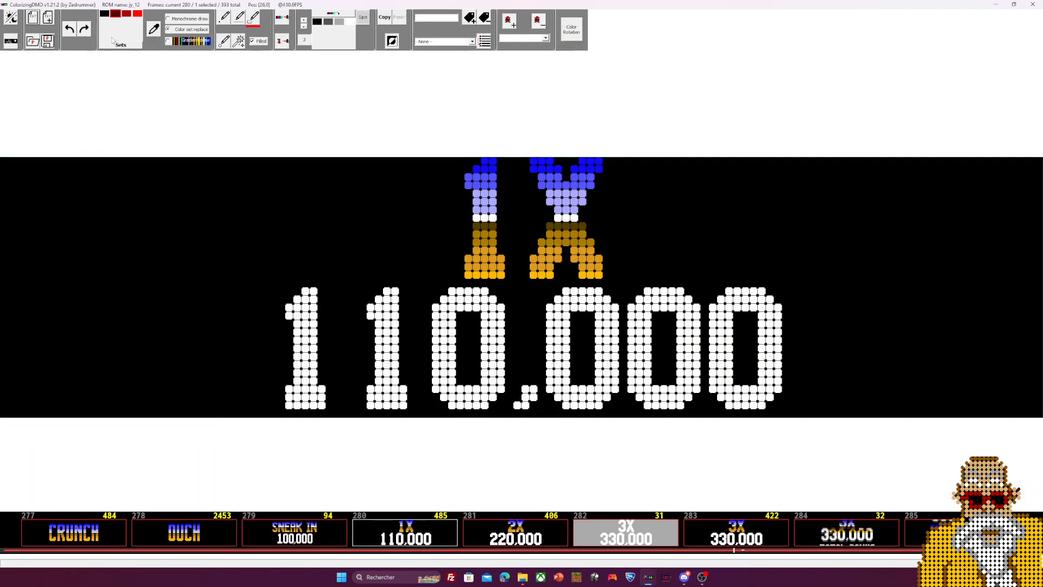
click(11, 40)
Preview the existing comparison masks on the 1X 110,000 frame 280 to look for a suitable one
click(158, 26)
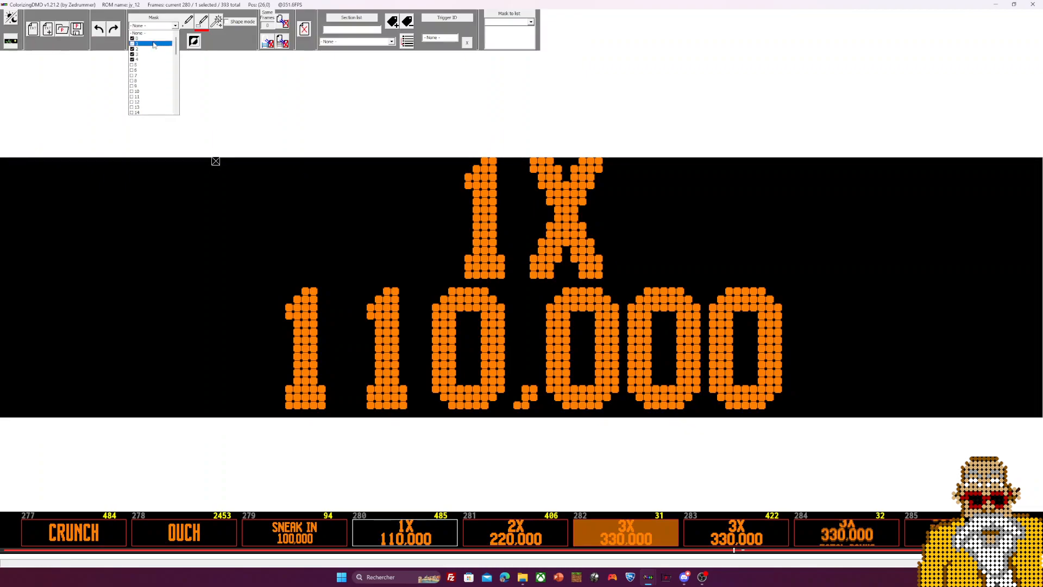
click(156, 35)
click(157, 26)
click(153, 43)
click(157, 25)
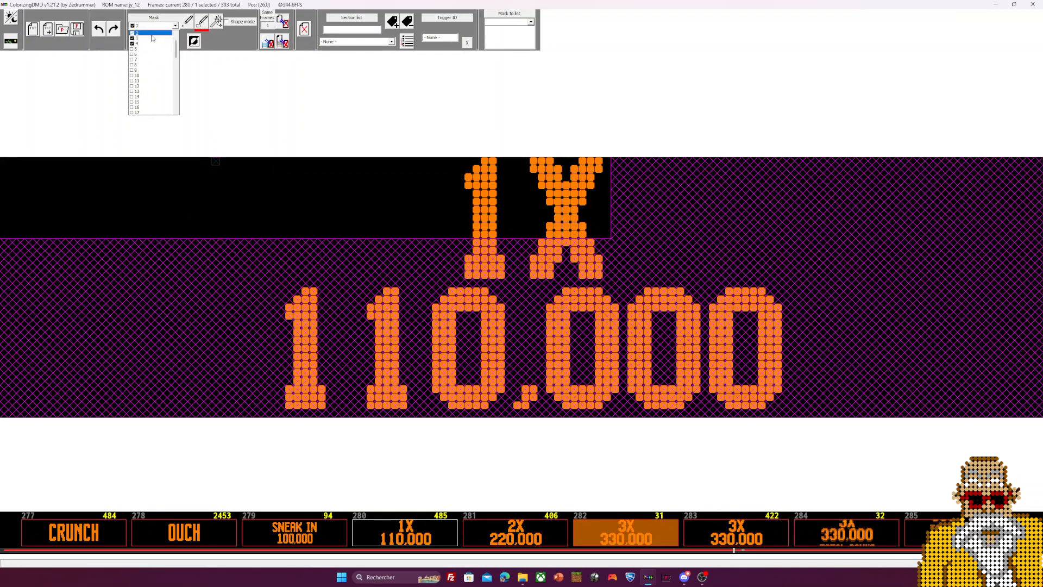
click(152, 35)
click(156, 25)
click(152, 42)
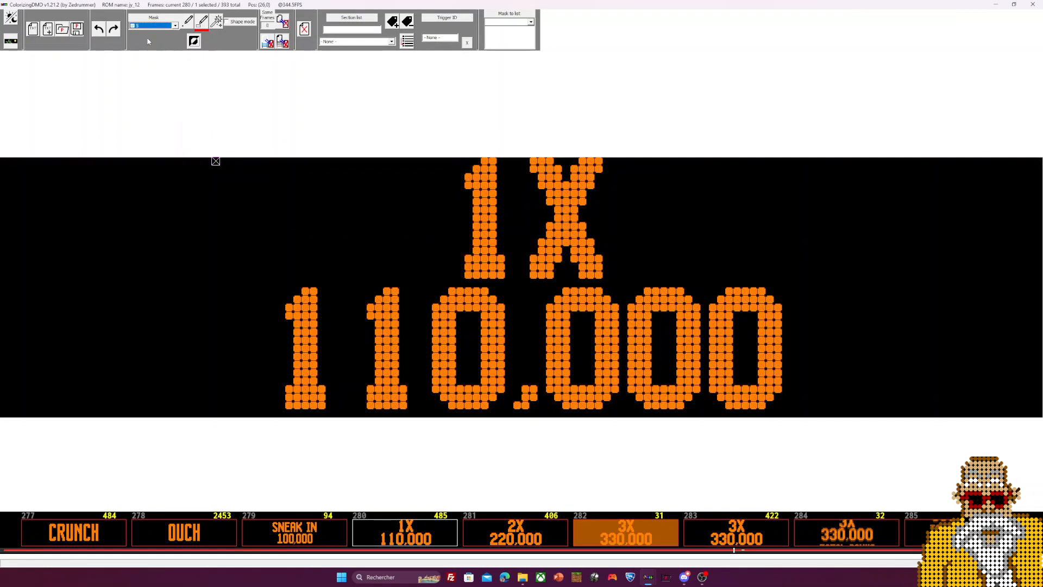
click(154, 25)
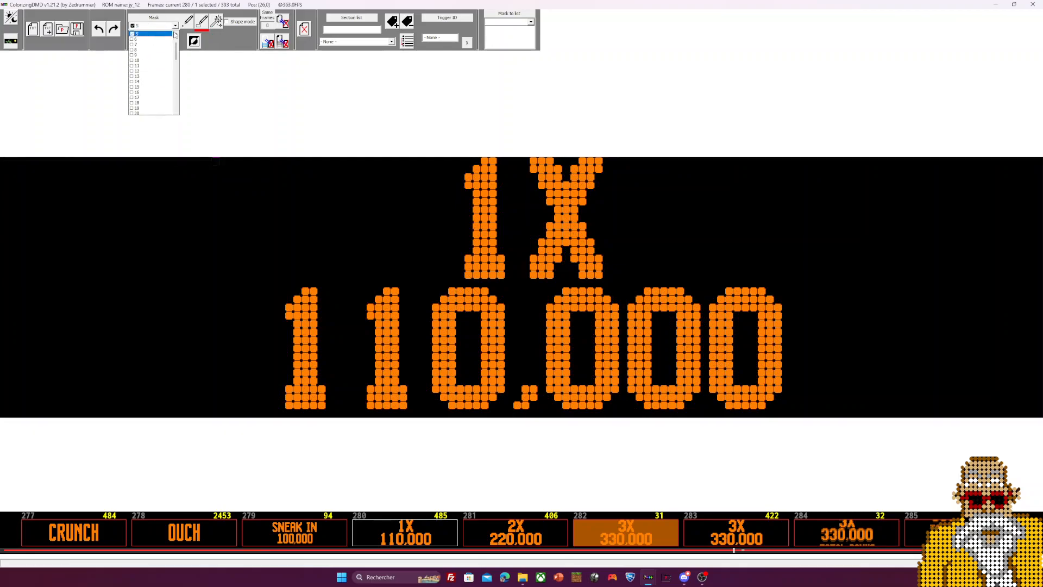
click(161, 35)
click(157, 26)
scroll(163, 38, up, 1)
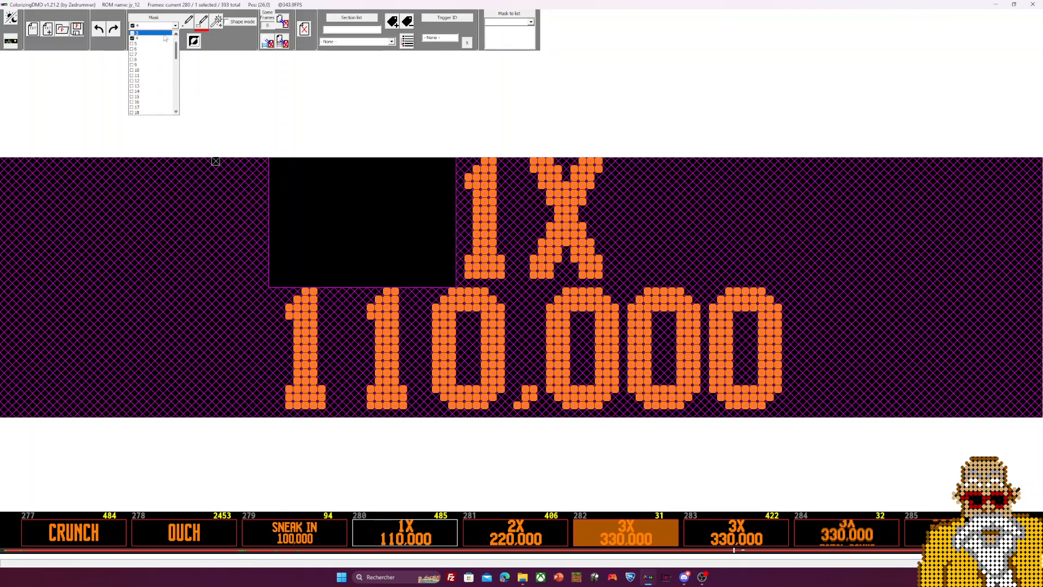
click(163, 31)
scroll(164, 33, up, 1)
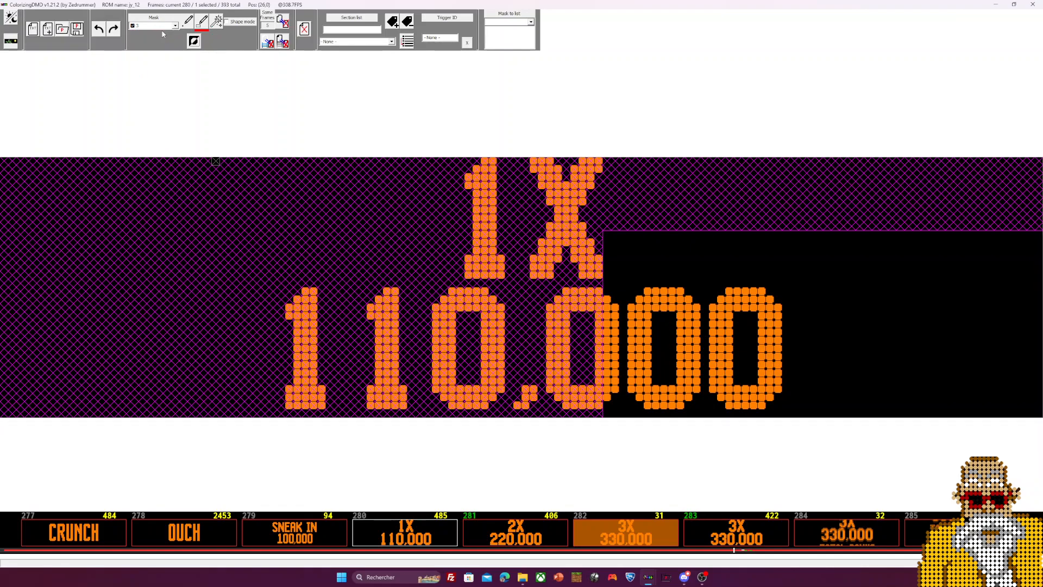
click(171, 31)
click(175, 25)
scroll(166, 33, up, 1)
click(169, 31)
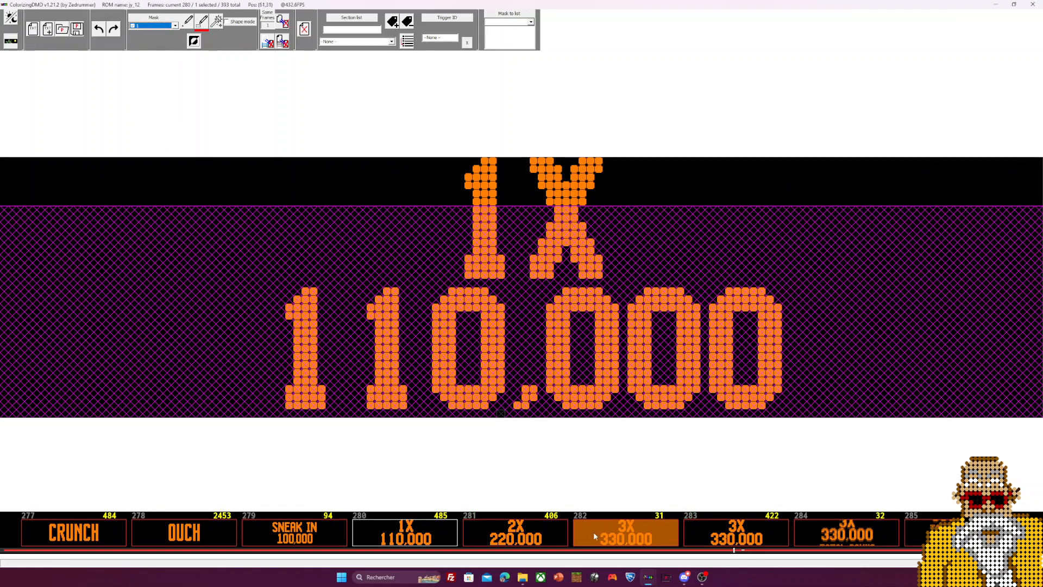
Assign mask 5 to frame 280 and mask the digit 1 side and the score line, leaving only the X area unmasked
click(175, 26)
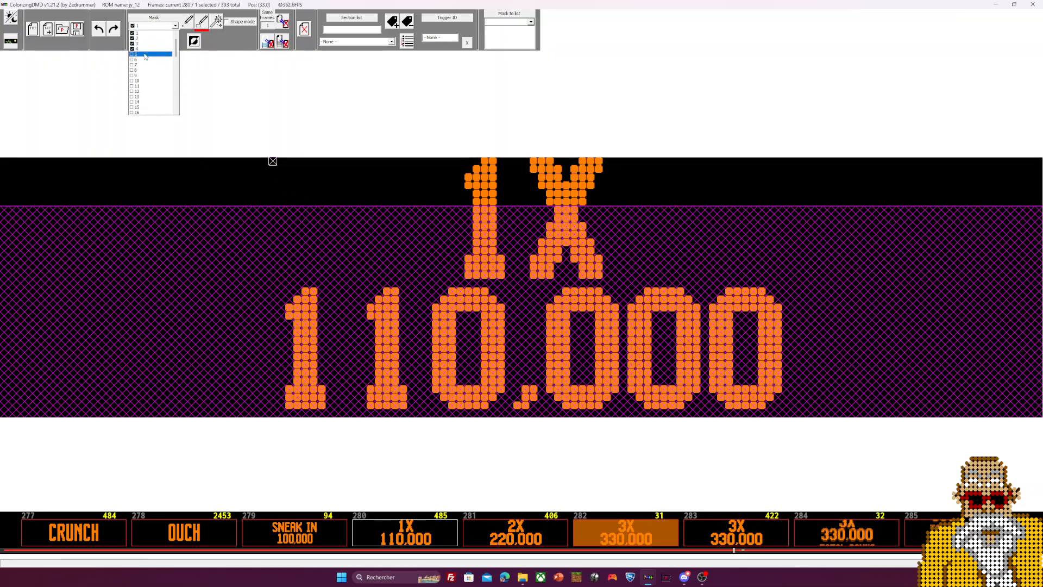
click(155, 60)
mouse_move(2, 159)
mouse_down()
mouse_move(442, 400)
mouse_move(520, 426)
mouse_up()
drag(515, 281, 1040, 416)
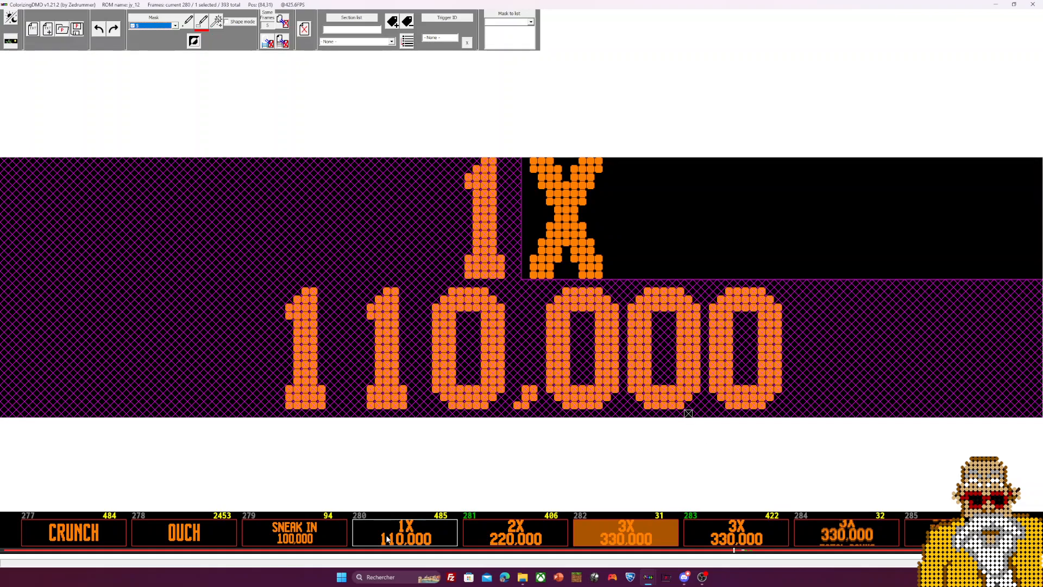
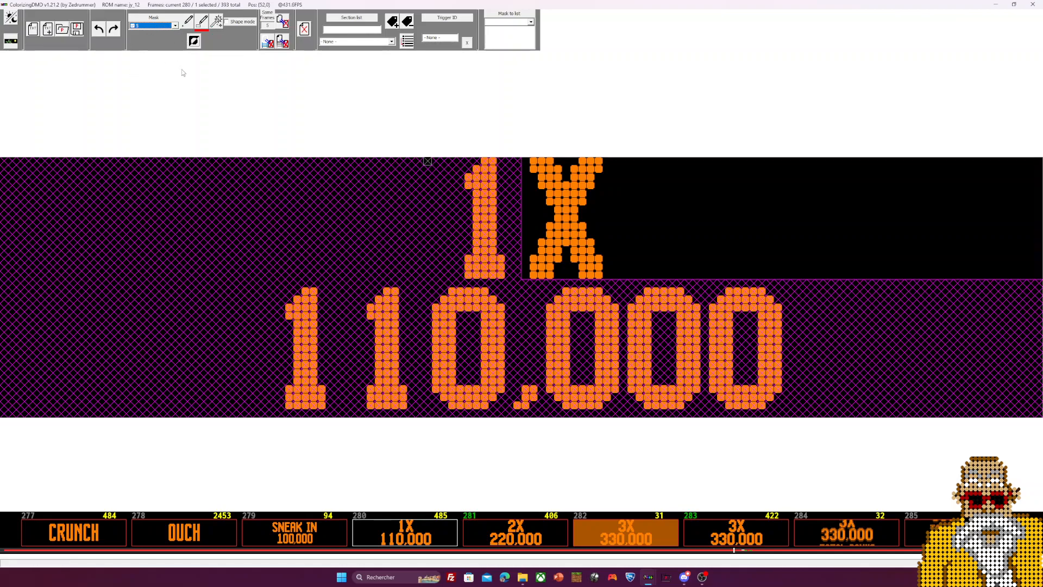
Turn on shape mode for the 1X frame 280 with mask 5, and delete the frames similar to it
click(174, 25)
drag(176, 100, 131, 120)
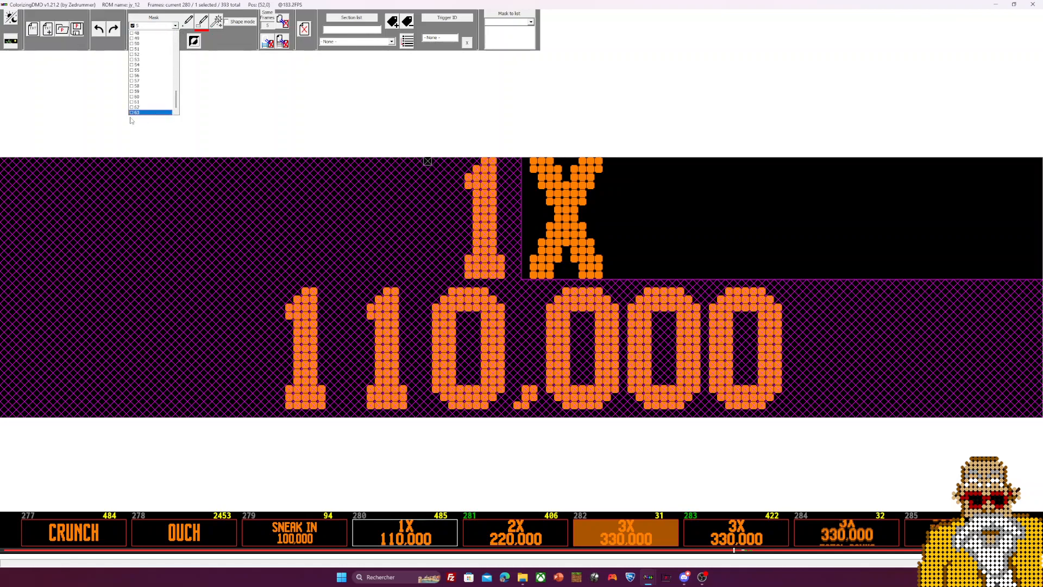
click(192, 54)
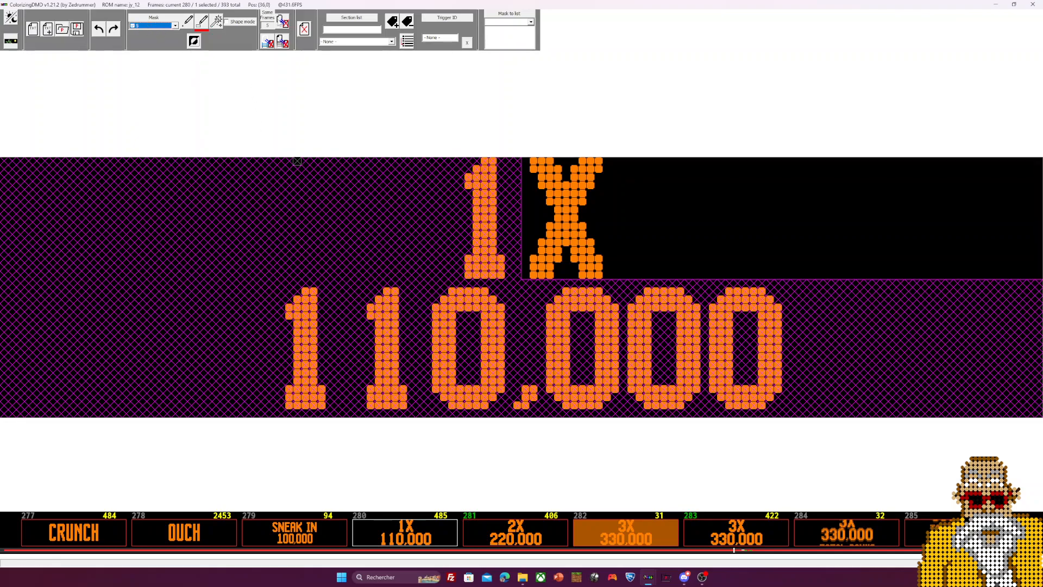
click(267, 42)
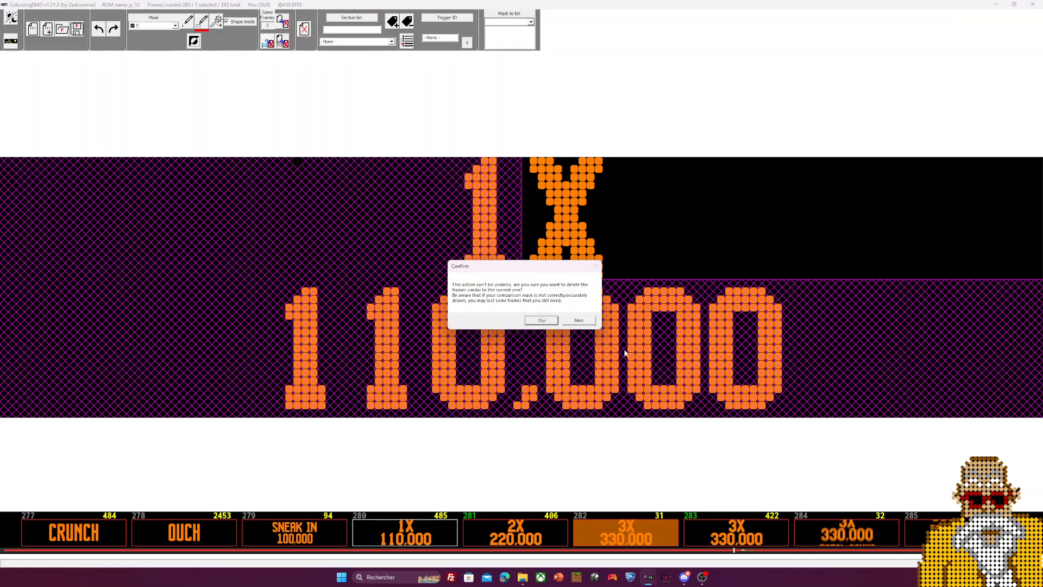
click(541, 321)
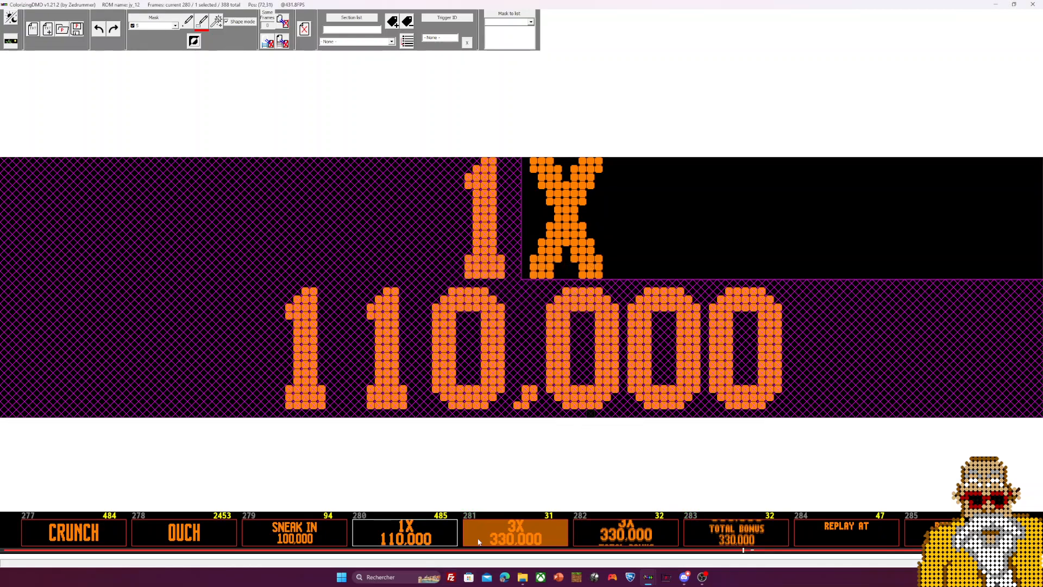
Delete the three 3X 330,000 and TOTAL BONUS scrolling frames 281 to 283
click(520, 538)
shift+click(642, 538)
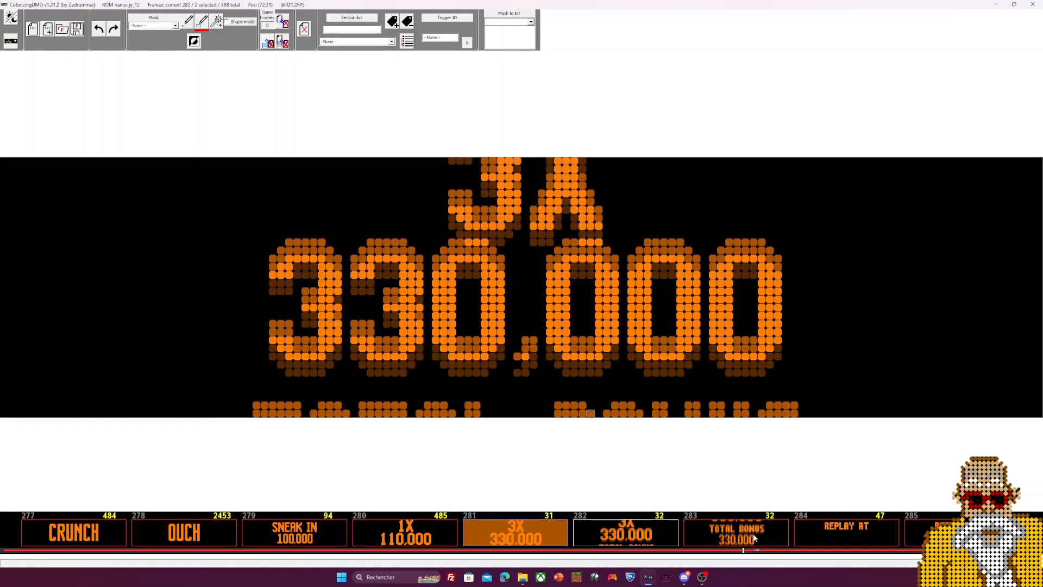
shift+click(736, 535)
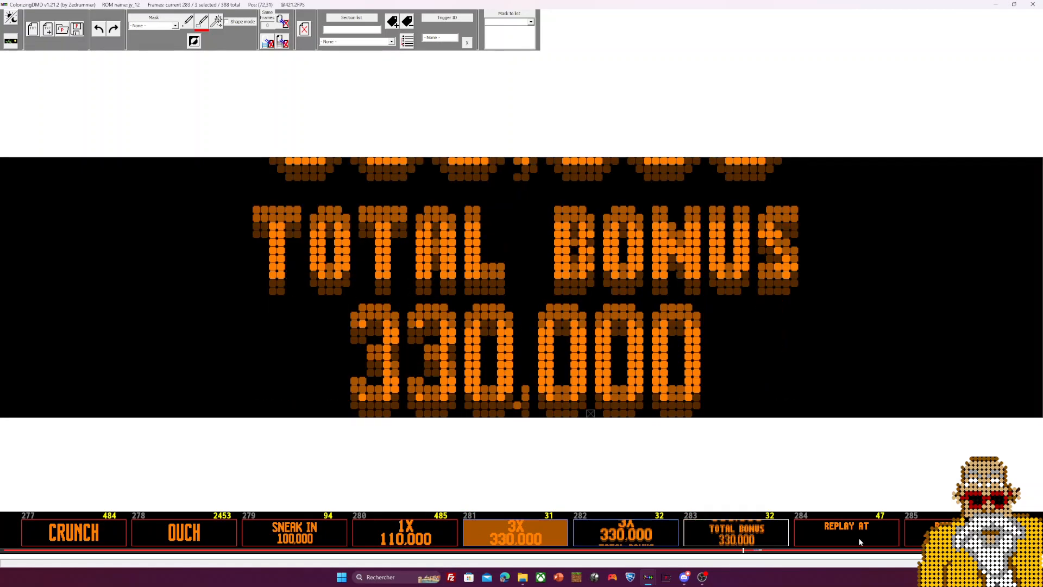
click(305, 29)
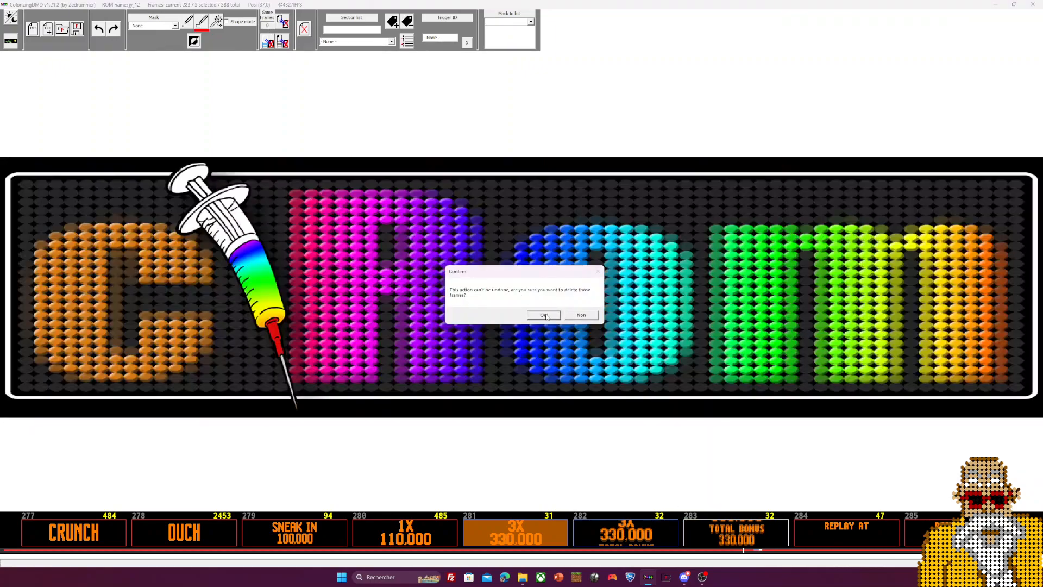
click(545, 316)
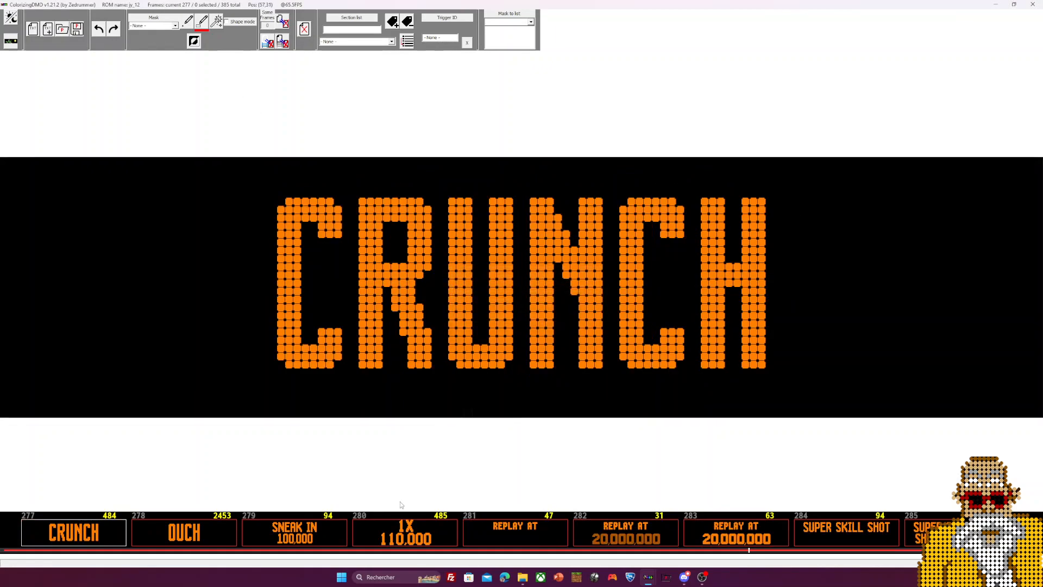
In colorization mode, mark the 110,000 score line and the white row across the 1X of frame 280 as dynamic with the white color set
click(11, 41)
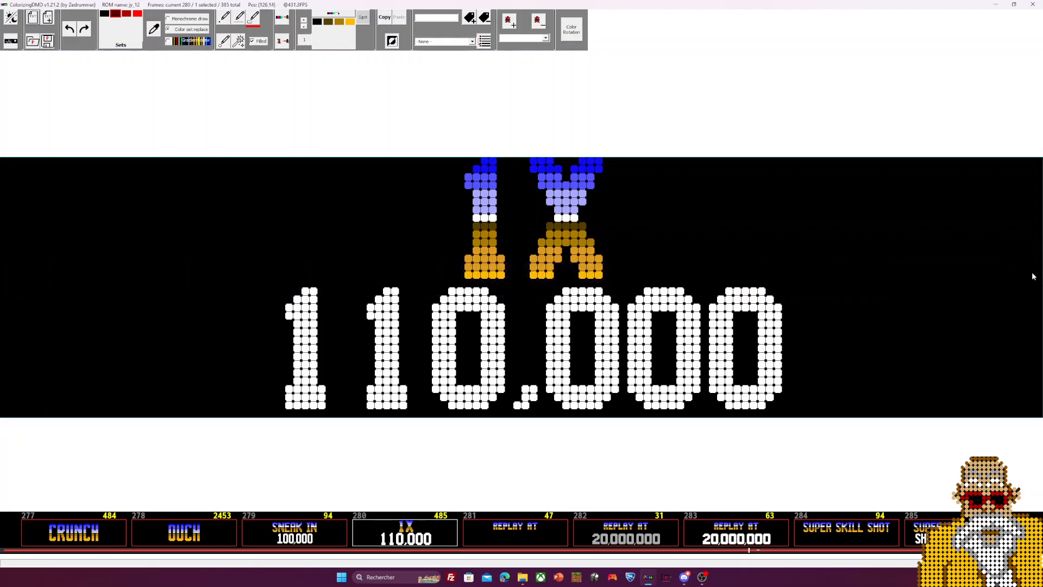
drag(604, 282, 275, 279)
click(304, 22)
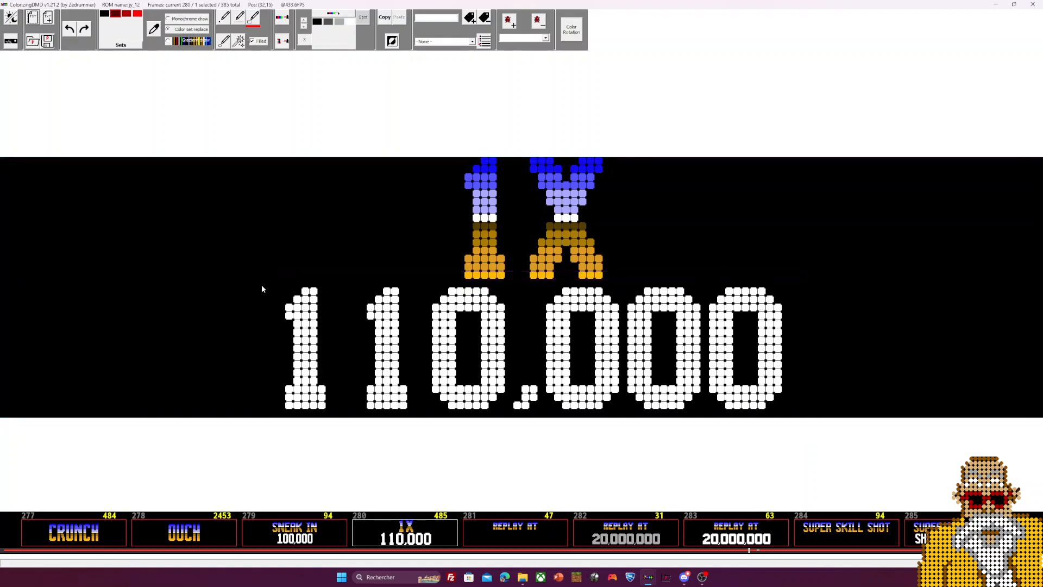
drag(380, 302, 696, 345)
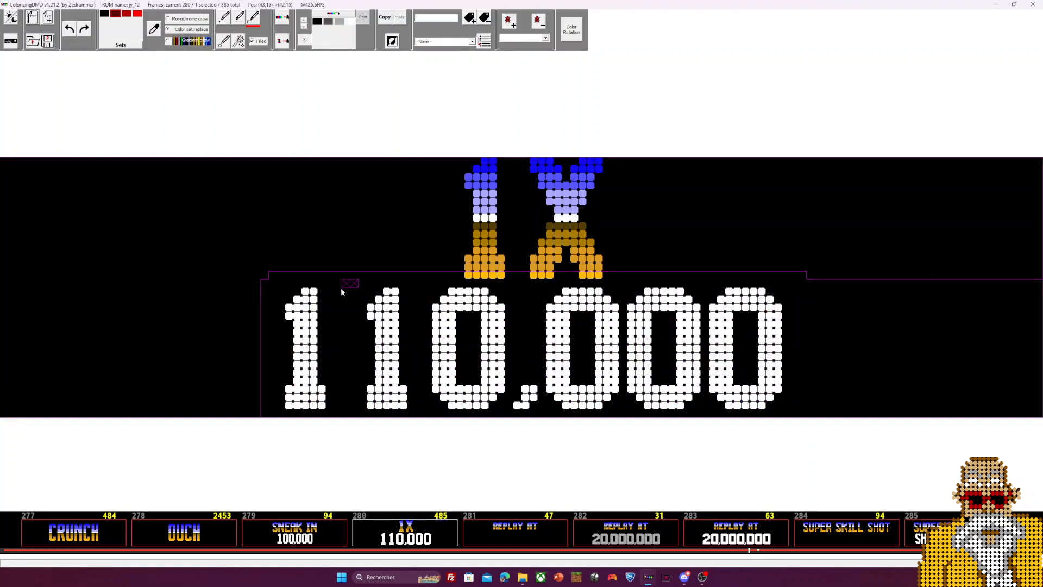
drag(476, 213, 1039, 209)
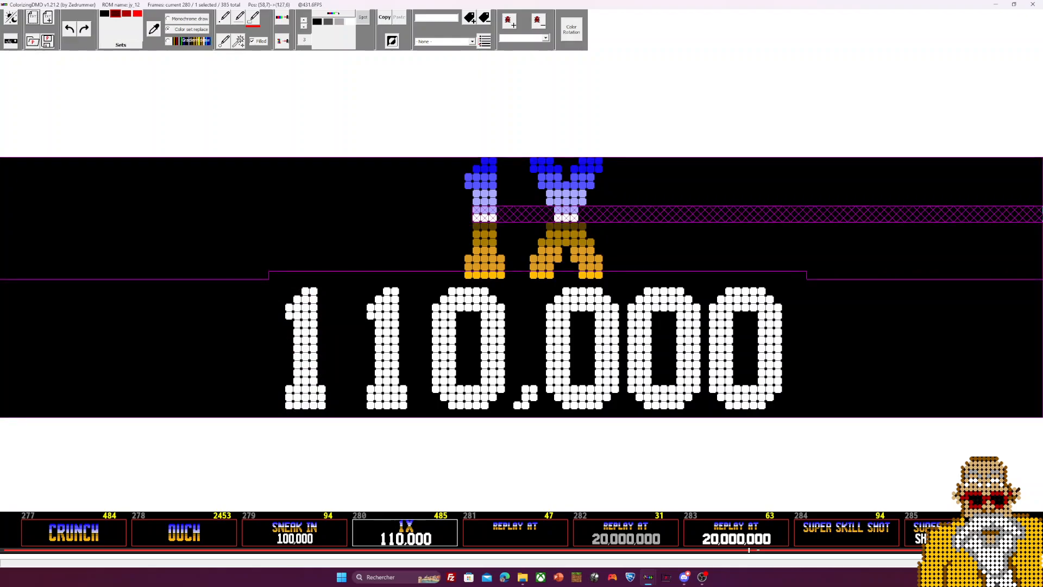
drag(484, 217, 1, 219)
Mark the blue row bands in the upper half of the 1X on frame 280 as dynamic, each with its matching blue color set
click(304, 26)
click(304, 26)
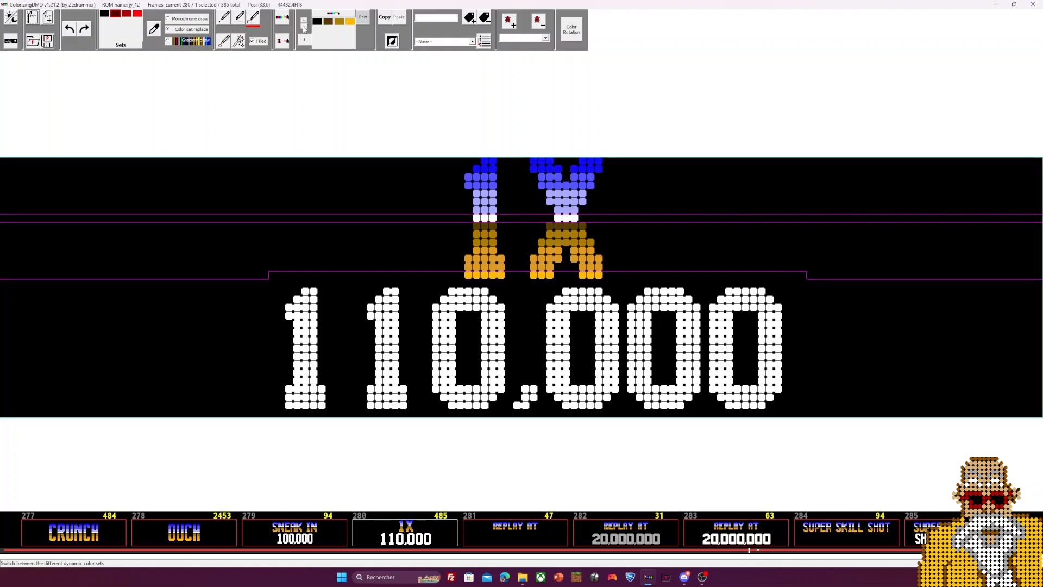
click(304, 22)
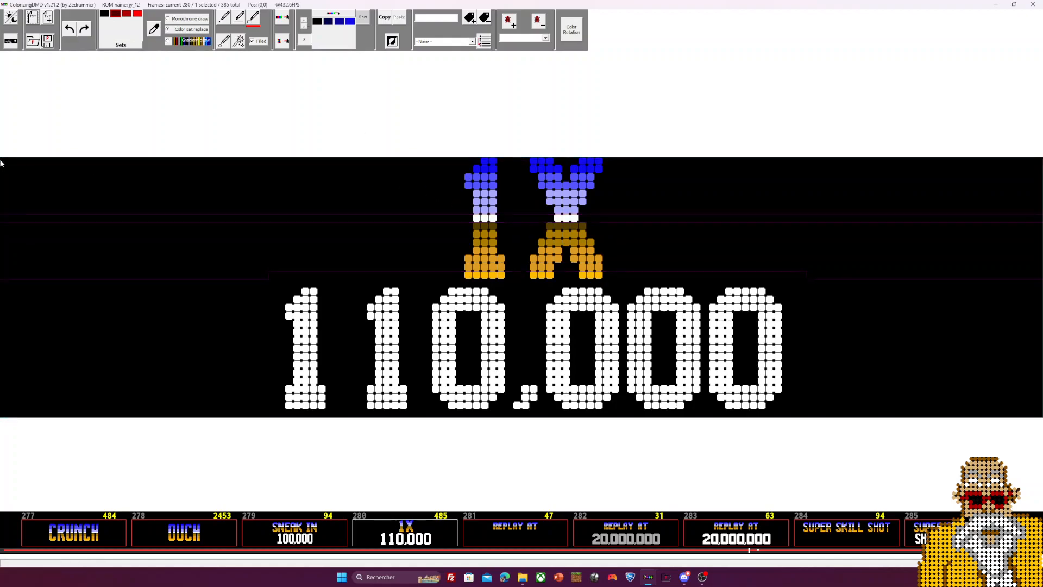
key(Up)
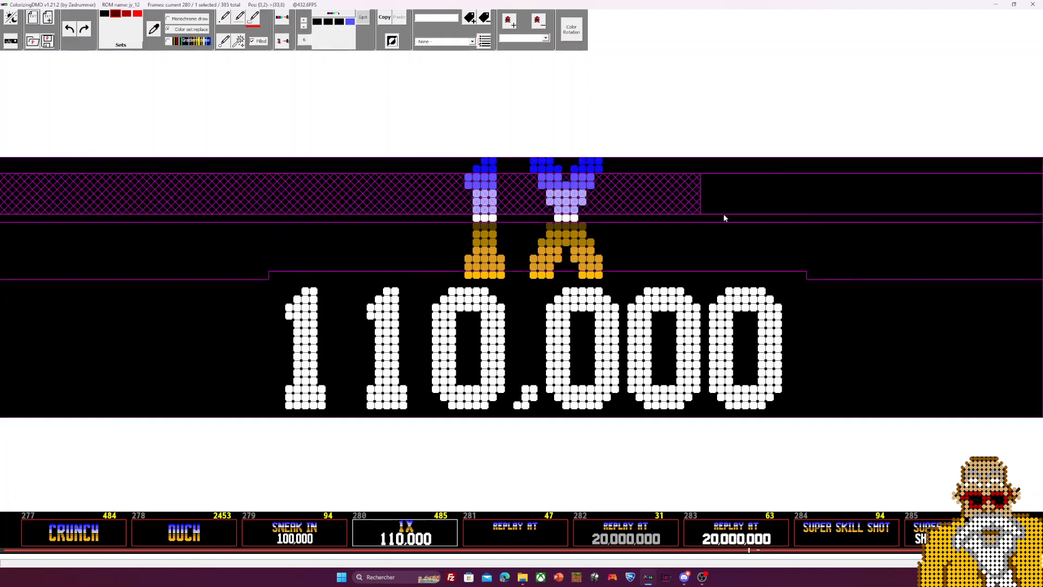
drag(1042, 184, 1042, 184)
click(304, 20)
drag(0, 196, 208, 208)
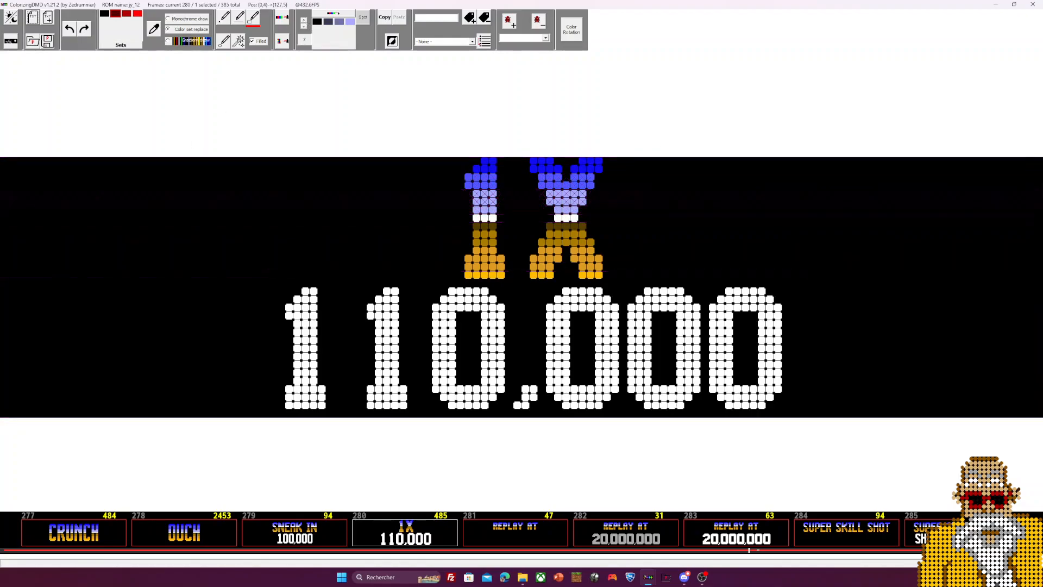
Mark the brown-to-gold row bands in the lower half of the 1X on frame 280 as dynamic, each with its matching color set
click(304, 20)
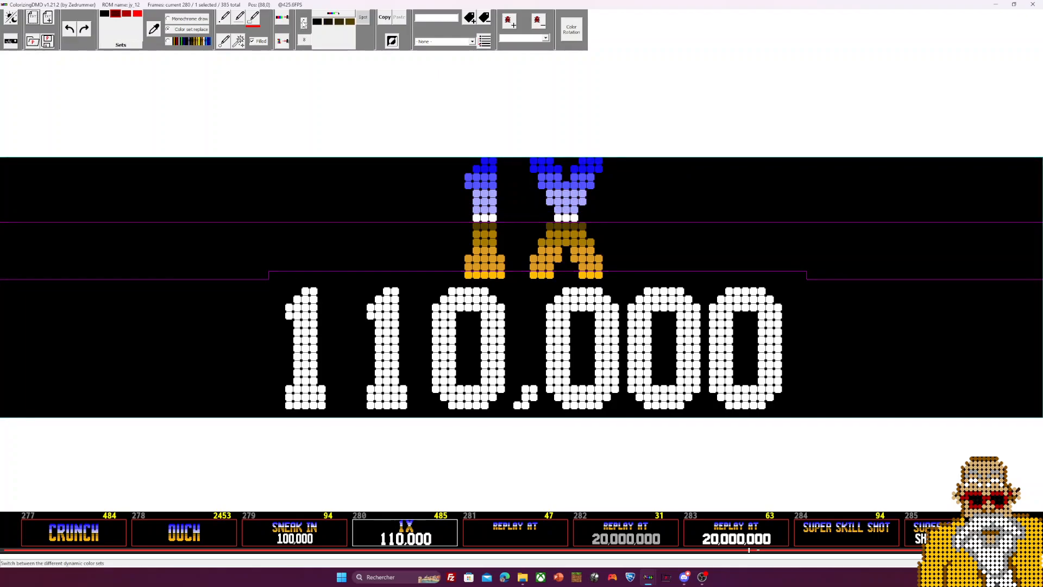
drag(2, 228, 794, 232)
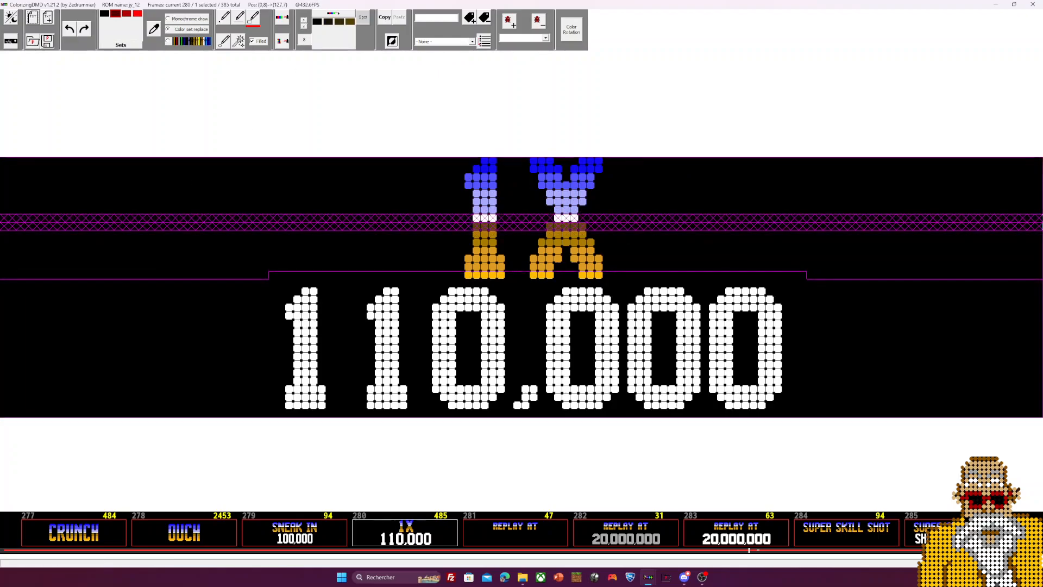
drag(1042, 224, 1042, 225)
click(304, 21)
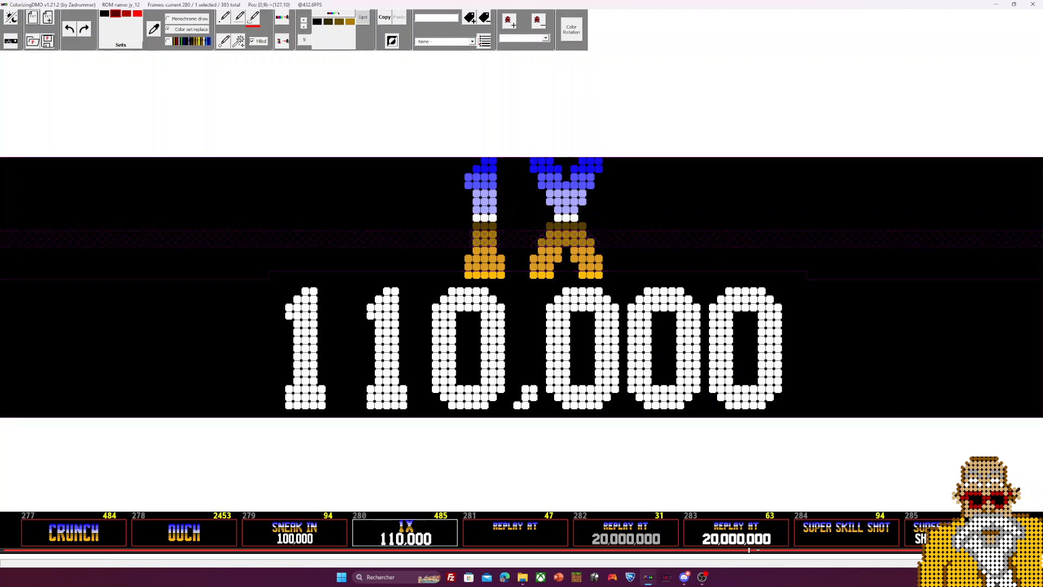
click(304, 20)
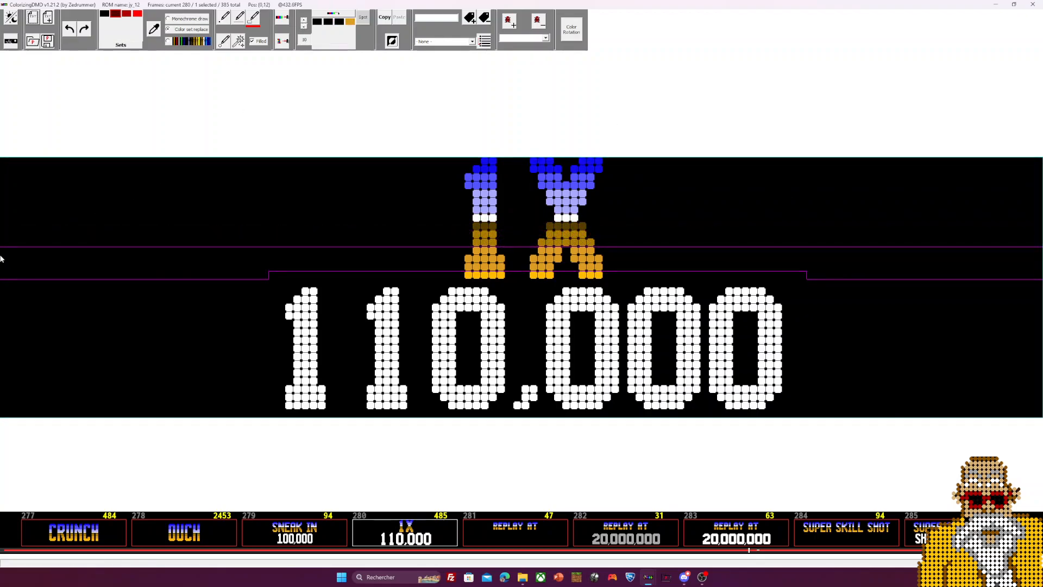
mouse_move(2, 251)
mouse_down()
mouse_move(1040, 251)
mouse_move(1040, 268)
mouse_up()
click(304, 26)
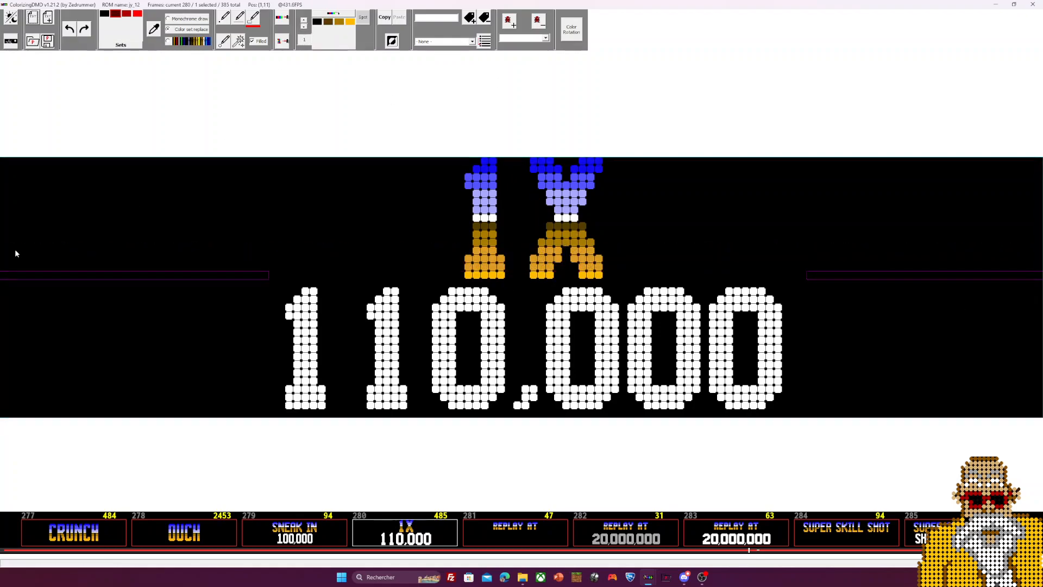
mouse_move(2, 276)
mouse_down()
mouse_move(1040, 292)
mouse_move(1040, 275)
mouse_up()
Assign comparison mask 1 with shape mode to the REPLAY AT 20,000,000 frame 283, and delete the frames similar to it
click(541, 535)
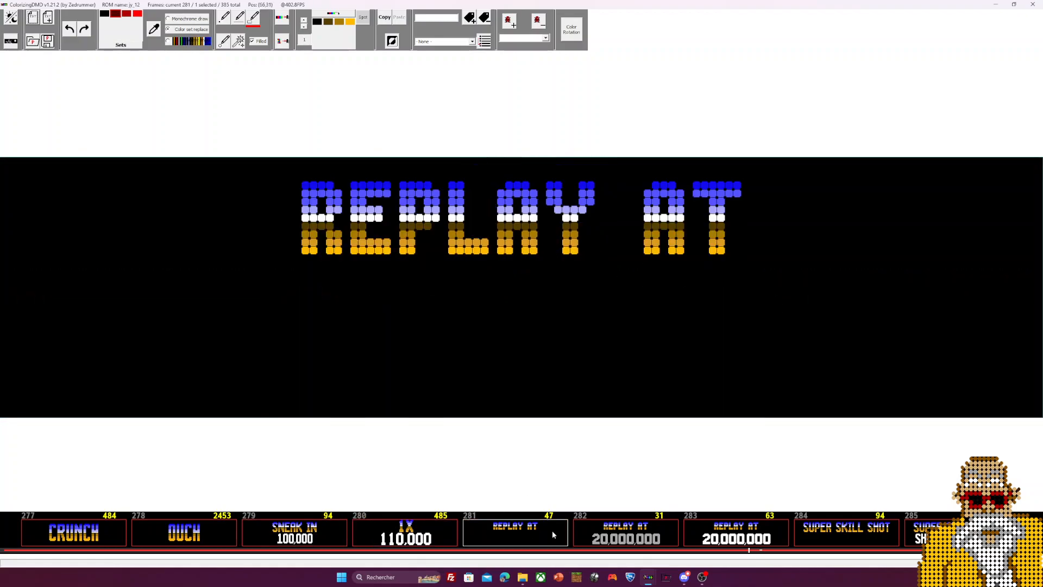
click(777, 535)
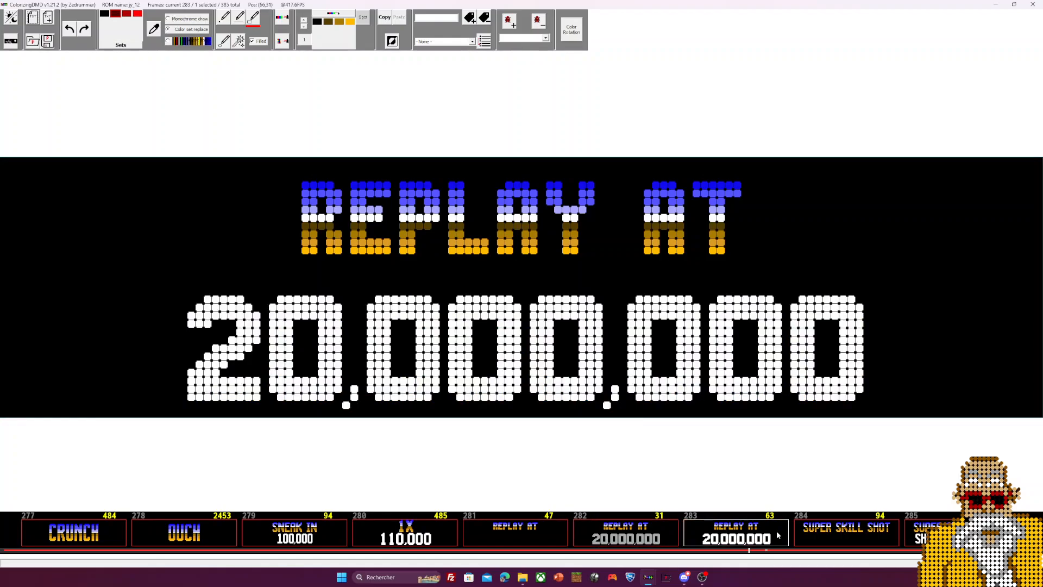
click(10, 41)
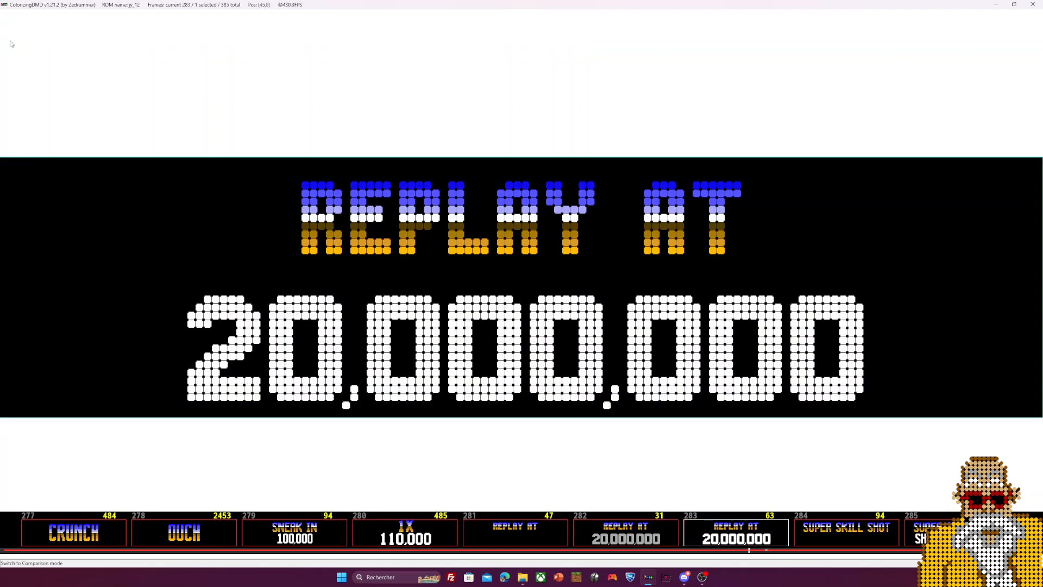
click(175, 26)
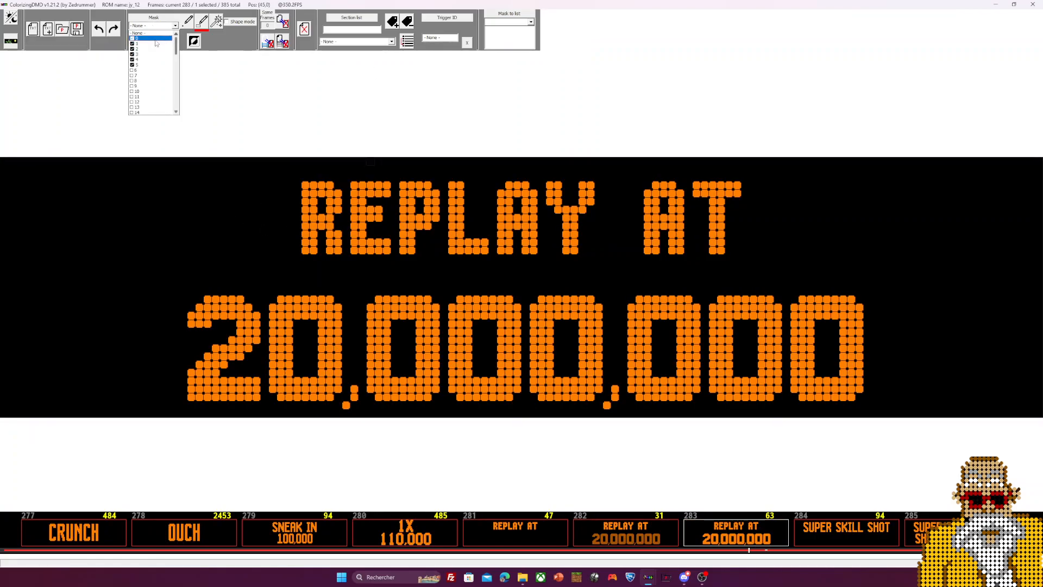
click(157, 38)
click(175, 25)
click(158, 43)
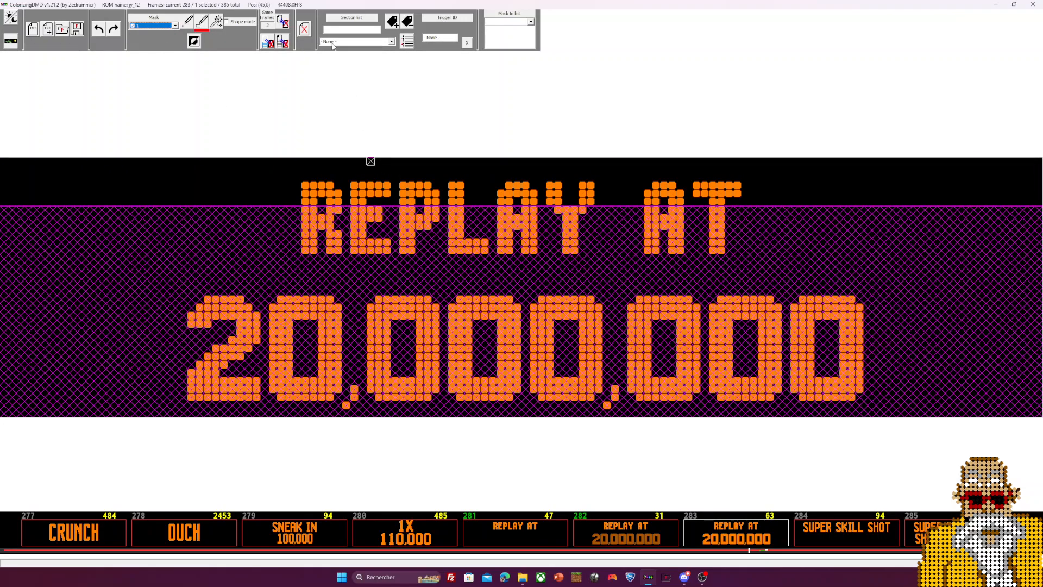
click(226, 21)
click(282, 41)
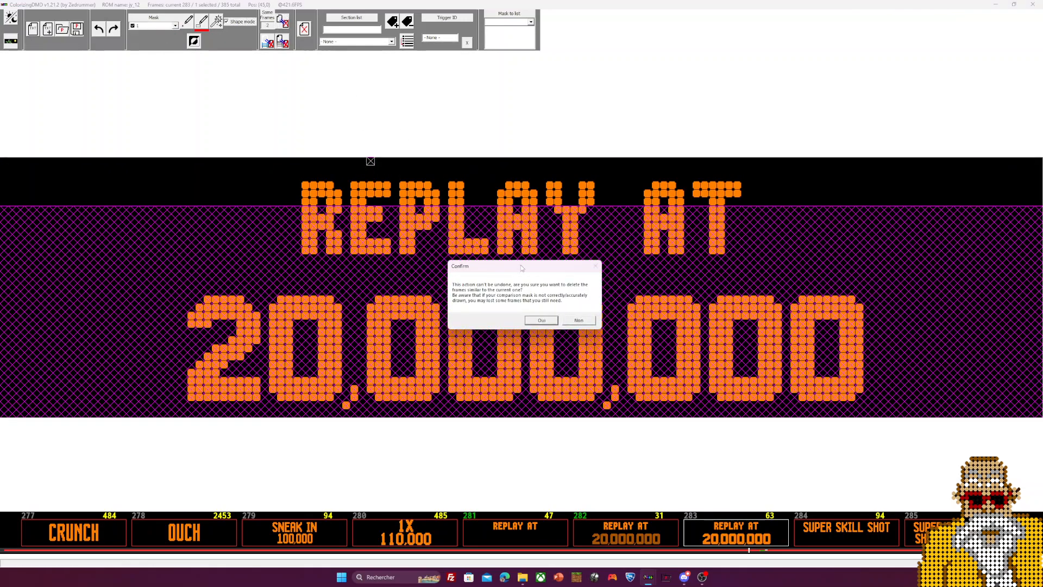
click(541, 320)
Mark the area below the title on the REPLAY AT and SUPER SKILL SHOT frames as dynamic with the white color set 3
click(11, 42)
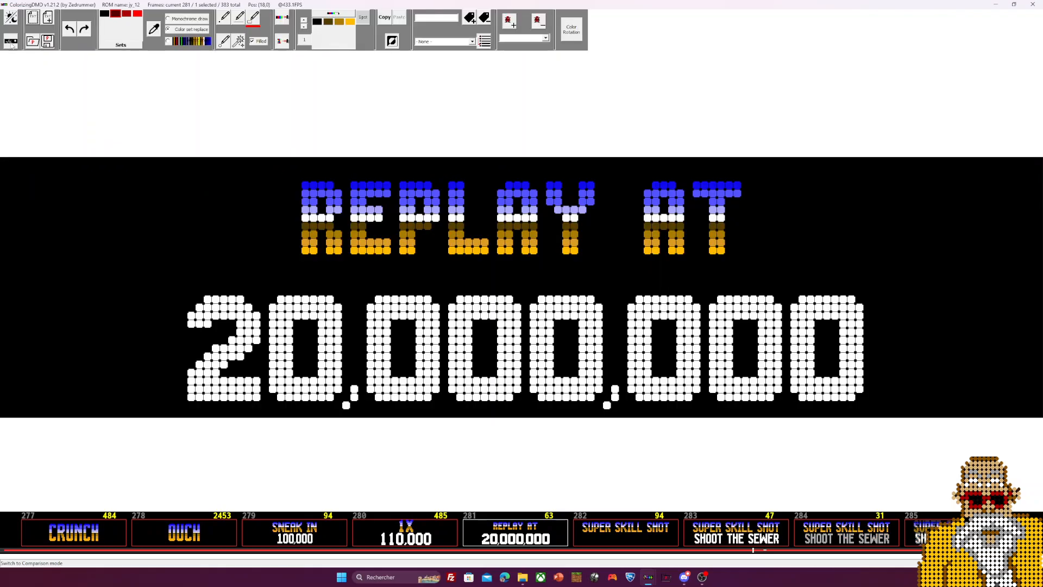
click(304, 21)
click(303, 20)
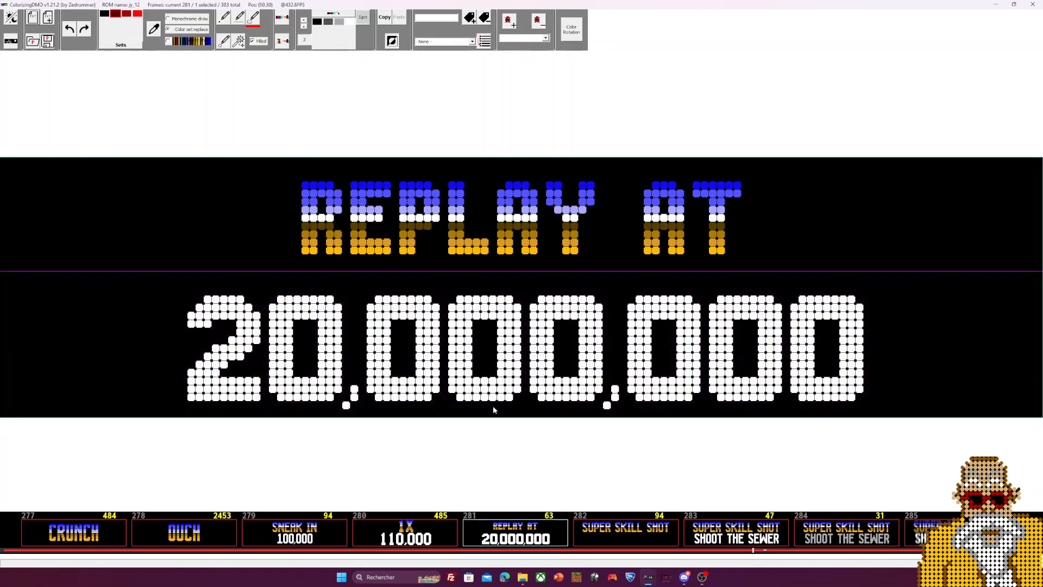
click(640, 537)
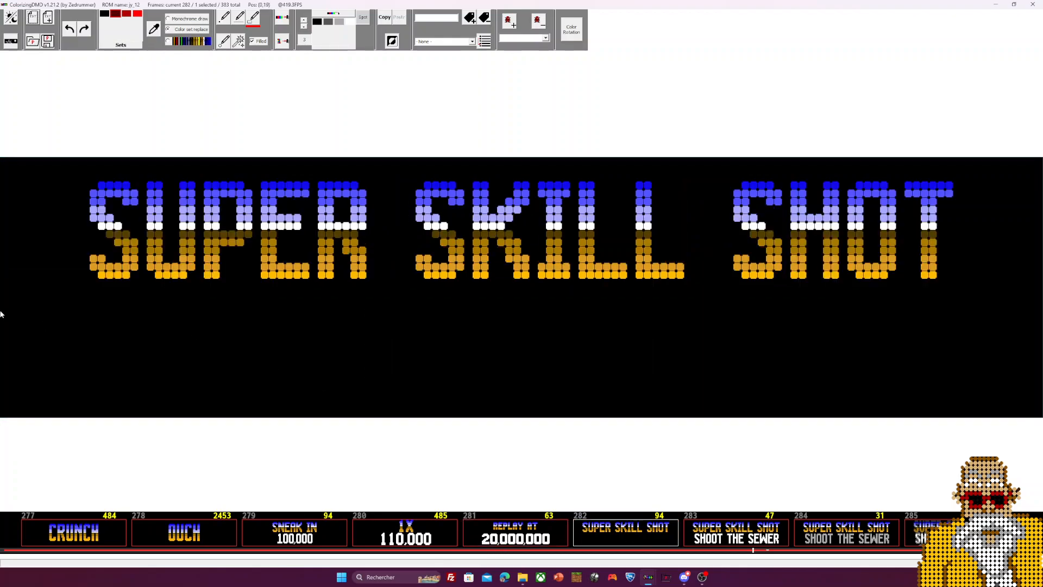
click(738, 531)
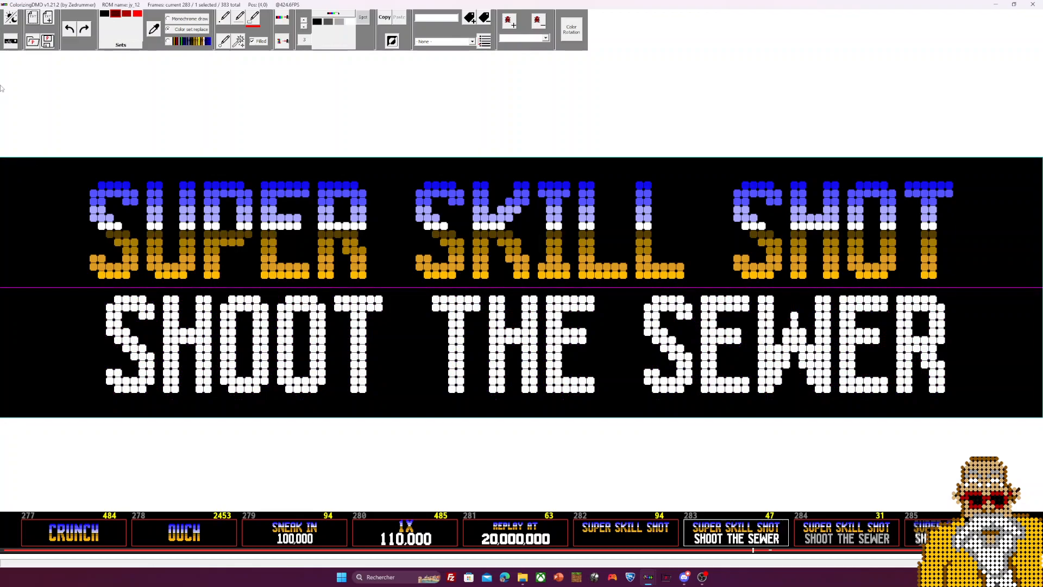
Assign comparison mask 0 with shape mode to the SHOOT THE SEWER frame 283, and delete the frames similar to it
click(11, 42)
click(153, 26)
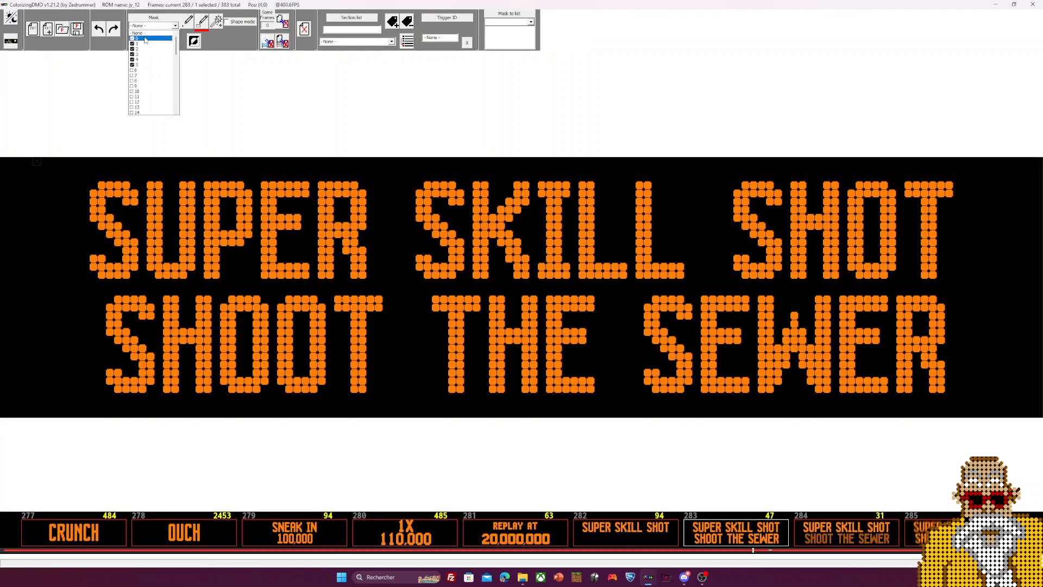
click(146, 38)
click(243, 22)
click(282, 21)
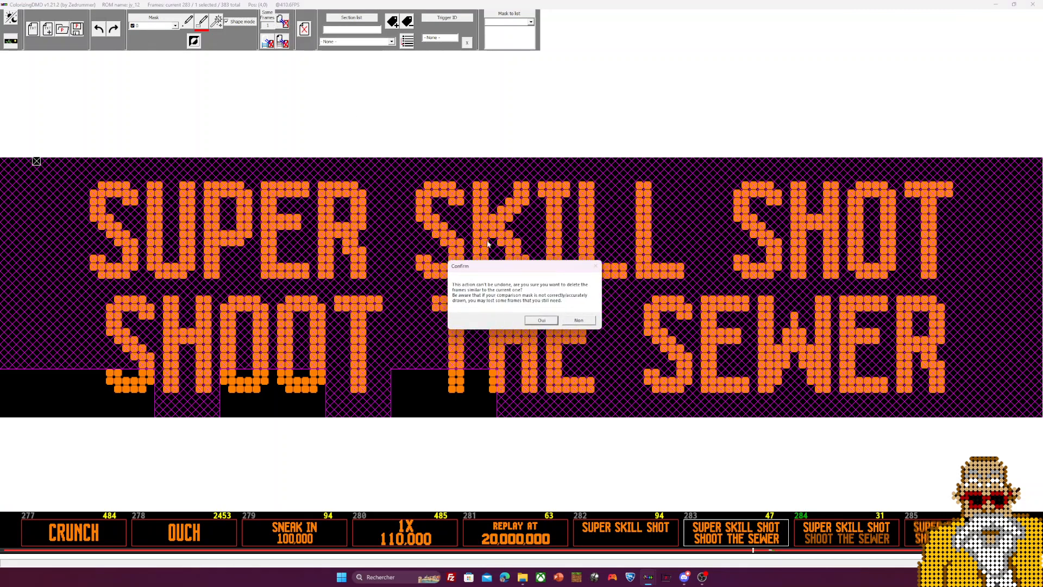
click(542, 320)
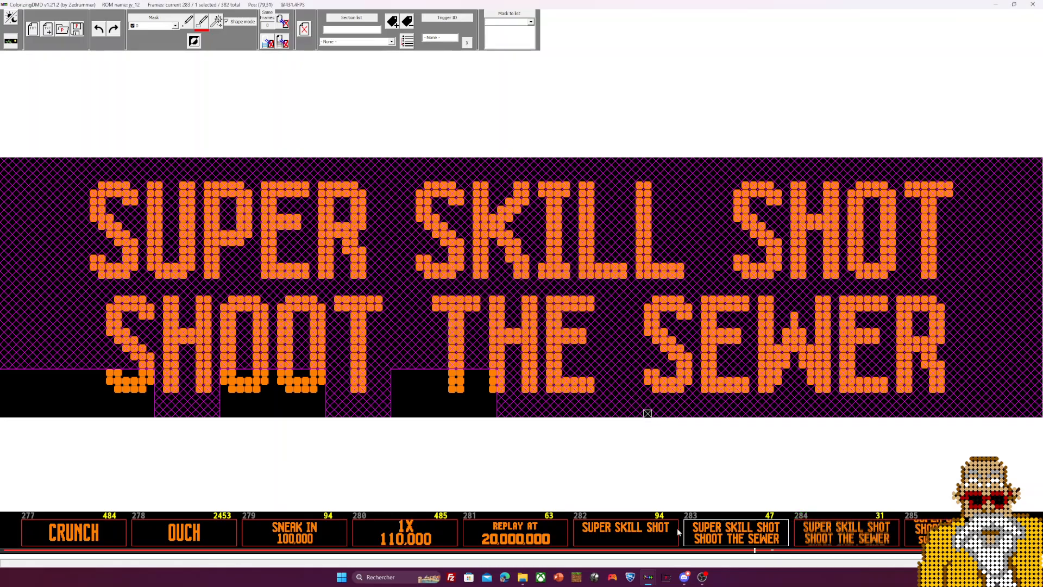
Switch the SHOOT THE SEWER frame 283 to comparison mask 1, delete the frames similar to it, and select the following frame
click(743, 542)
click(632, 544)
click(721, 541)
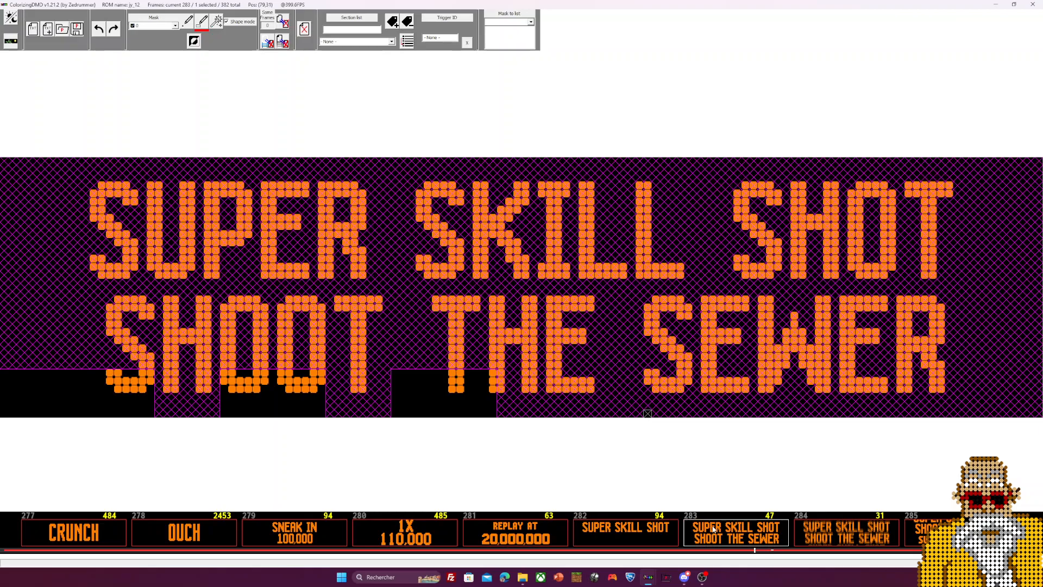
click(175, 25)
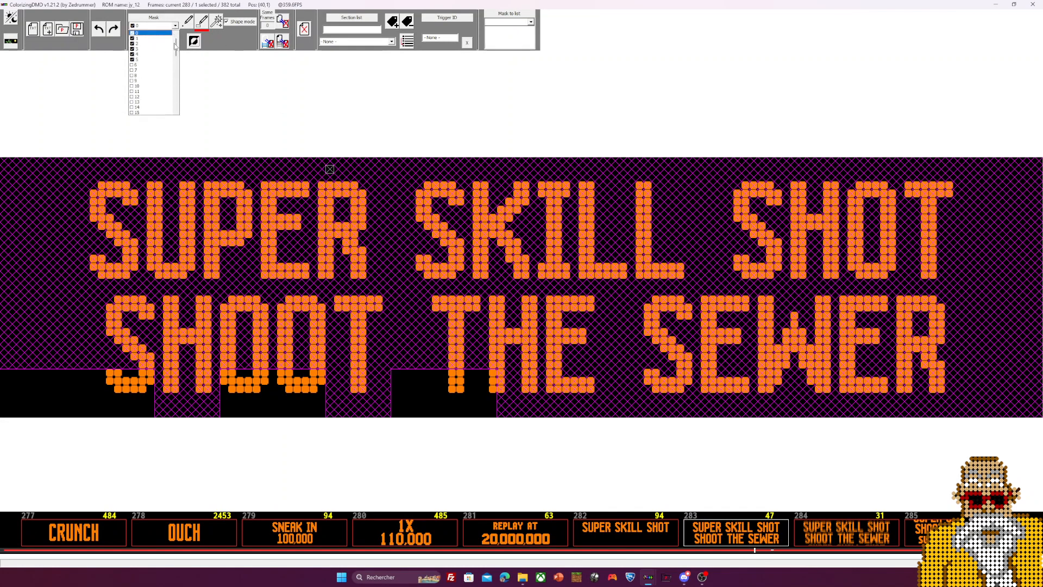
click(161, 43)
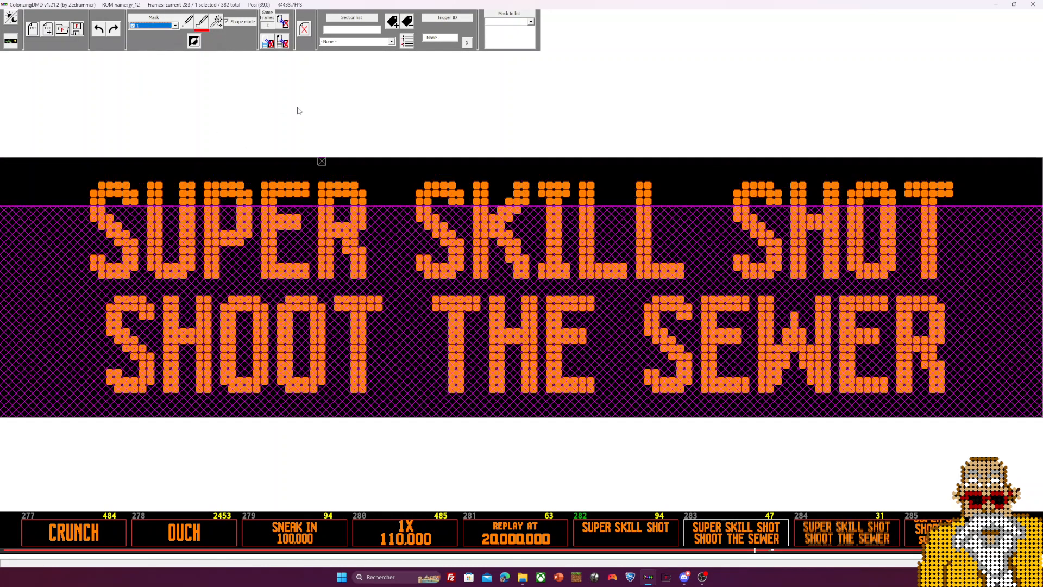
click(282, 21)
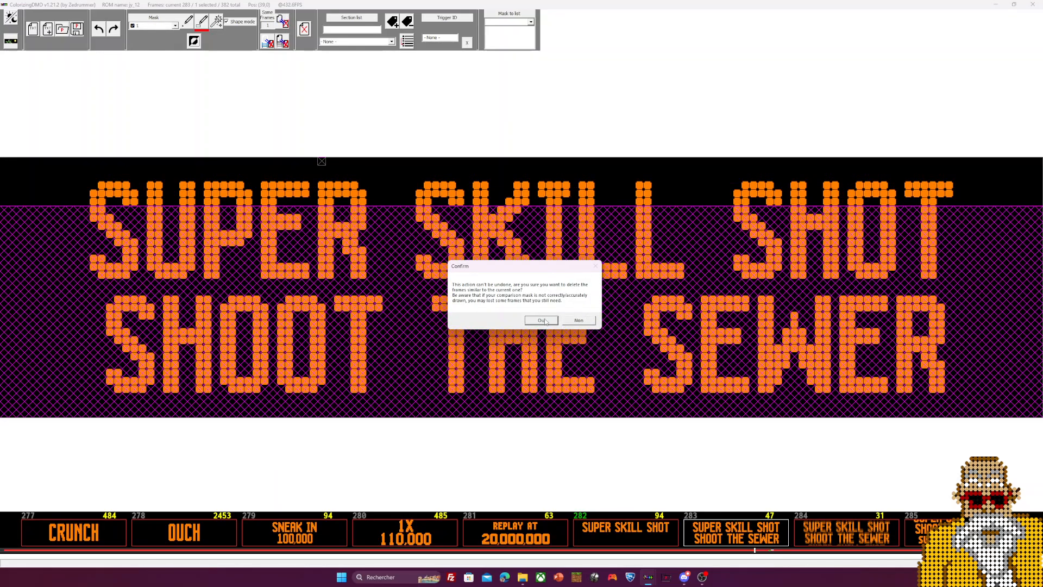
click(541, 320)
click(713, 527)
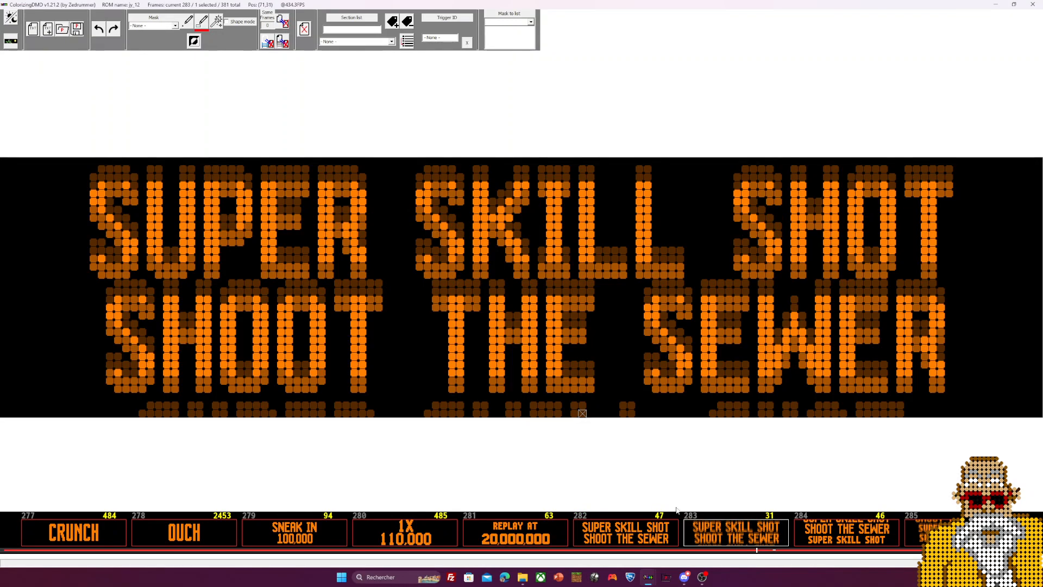
Select the scrolling SUPER SKILL SHOT transition frames 283 to 285 and delete them
key(Tab)
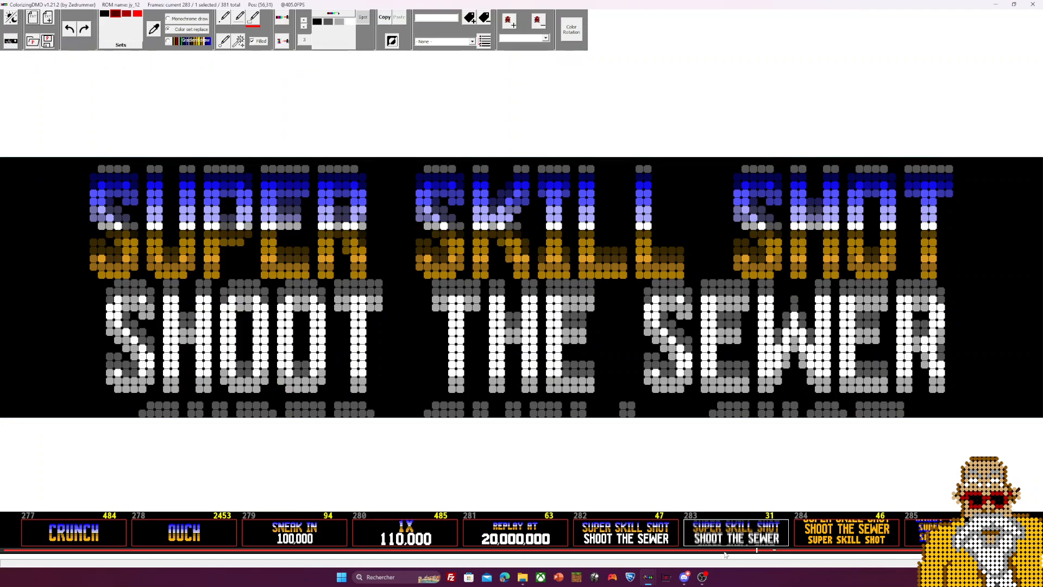
key(shift+Right)
key(shift+Right)
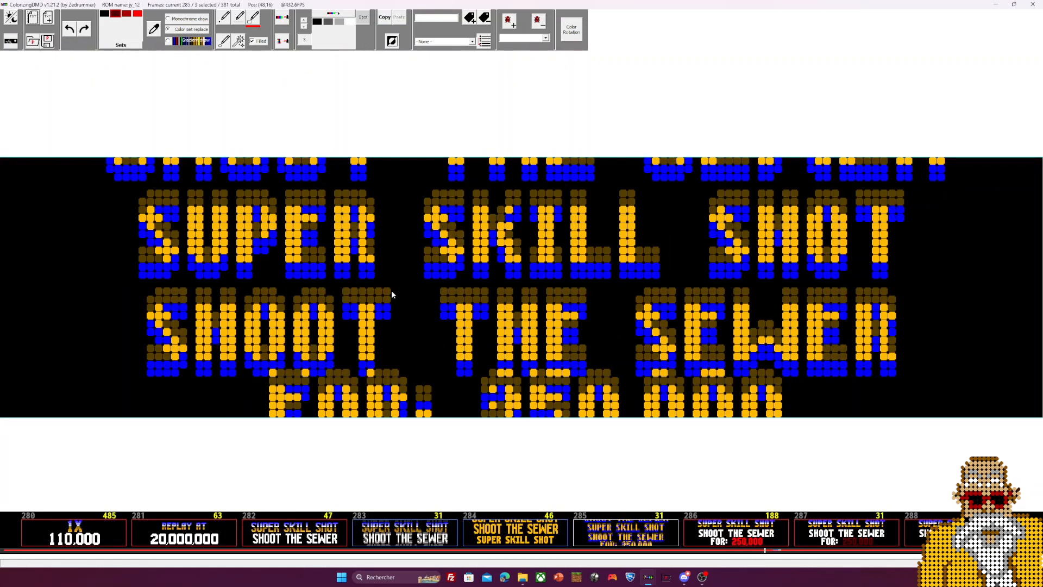
key(Tab)
key(Delete)
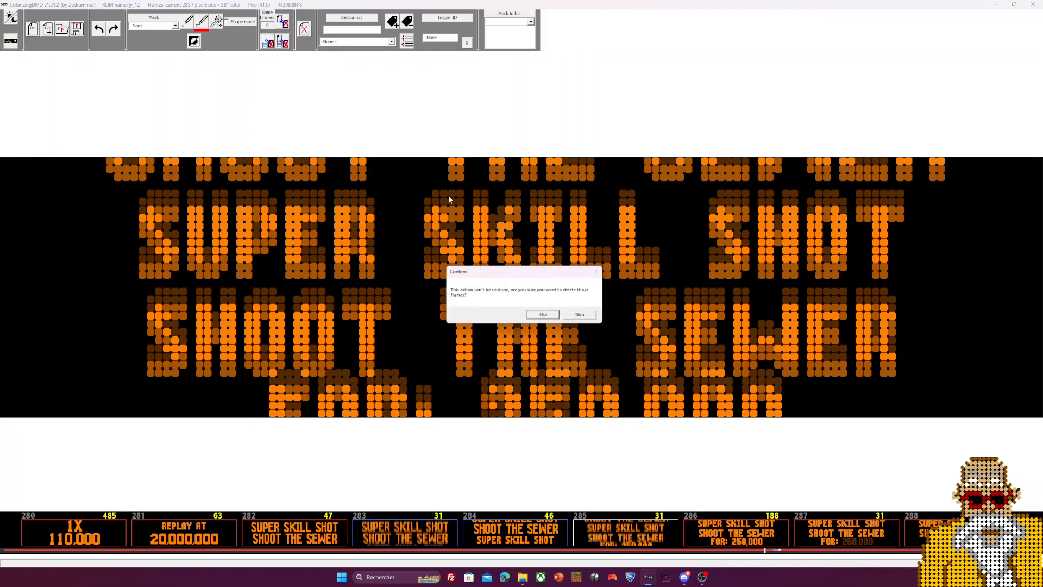
click(543, 315)
key(Tab)
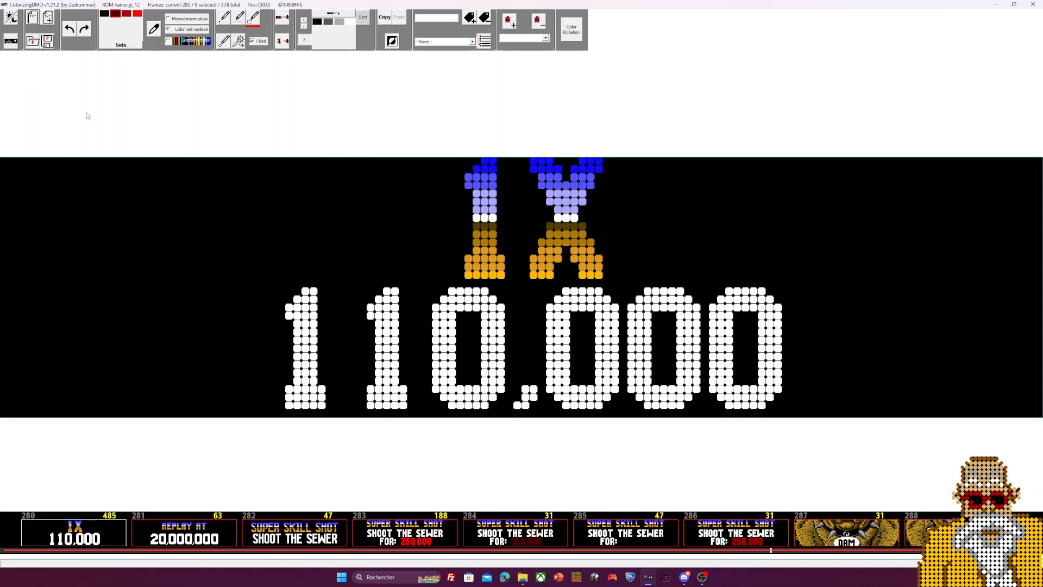
On the SHOOT THE SEWER FOR frame 283, mark the text below the title as dynamic with white color set 3 and the amount with red color set 2
click(321, 535)
key(Right)
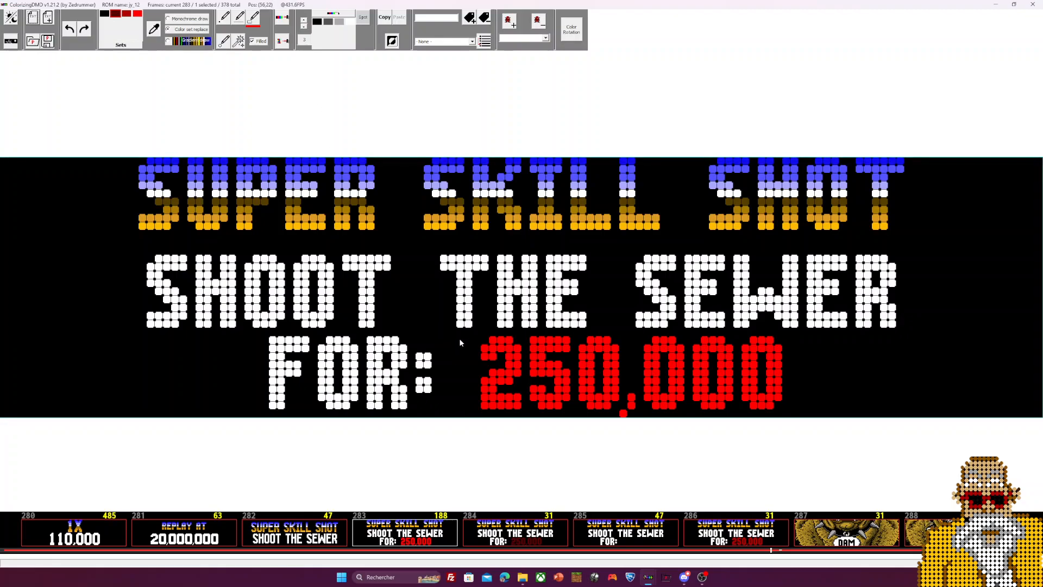
drag(460, 339, 2, 457)
mouse_move(2, 244)
mouse_down()
mouse_move(168, 301)
mouse_move(991, 310)
mouse_move(991, 336)
mouse_up()
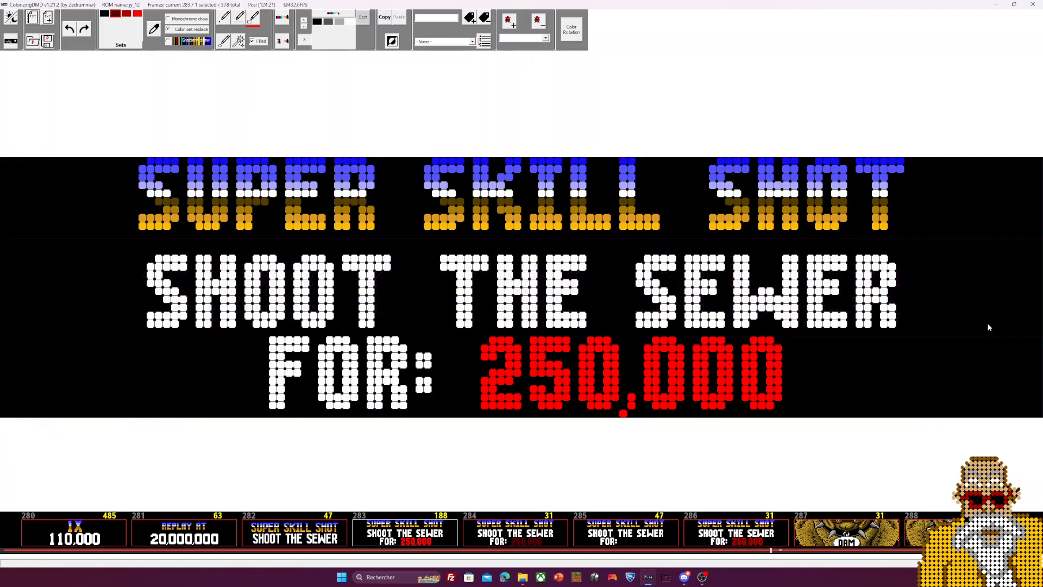
click(303, 26)
drag(463, 333, 775, 440)
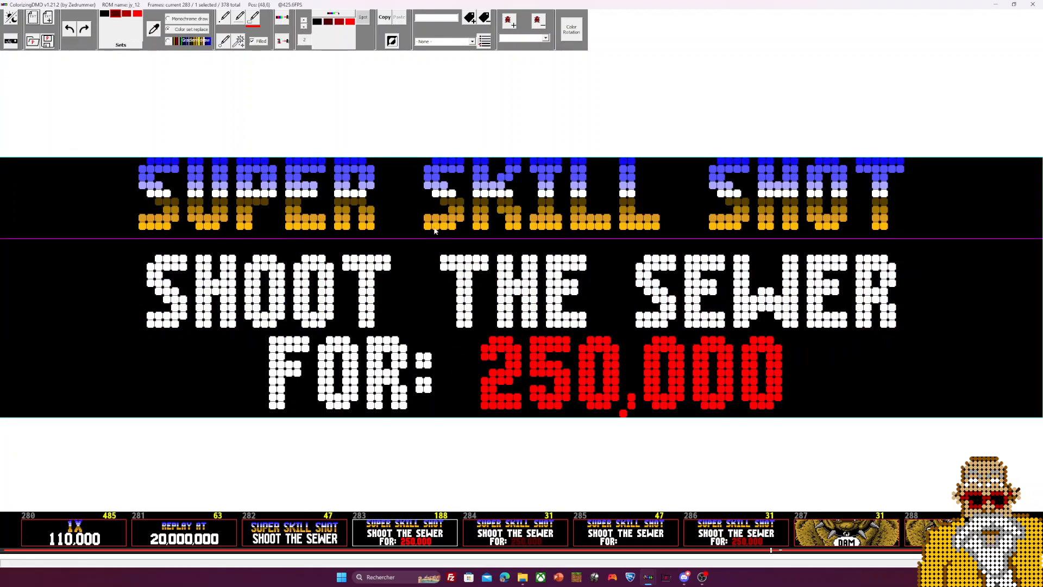
Assign comparison mask 1 with shape mode to the SHOOT THE SEWER FOR frame 283, and delete the frames similar to it
click(10, 40)
click(173, 26)
click(149, 34)
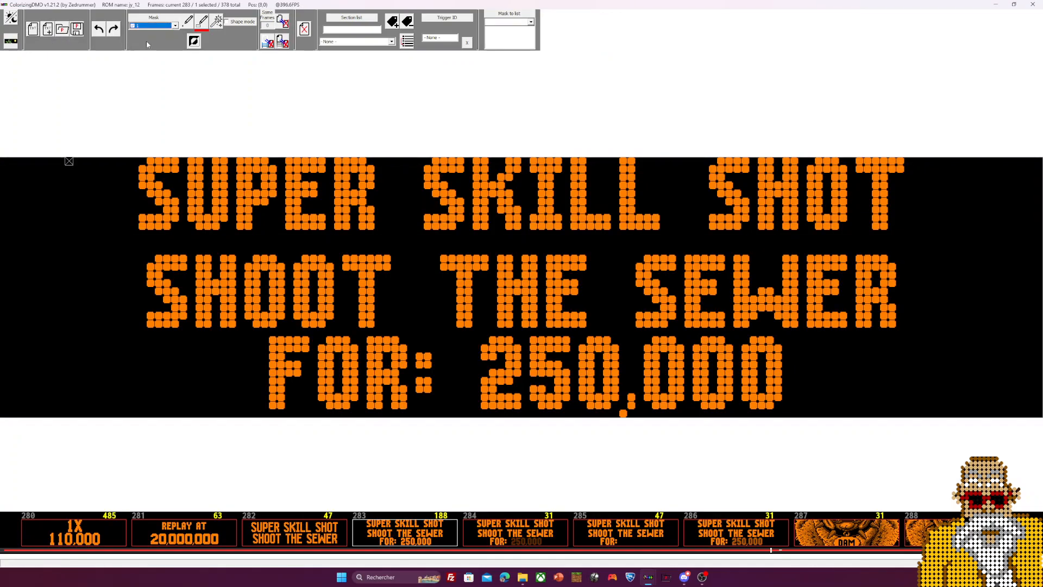
click(265, 29)
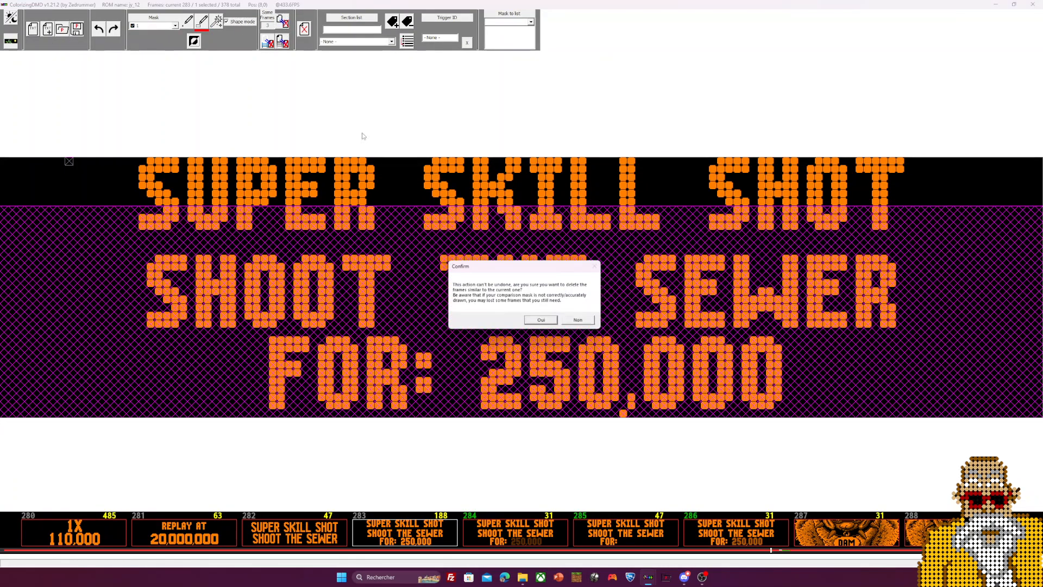
click(538, 320)
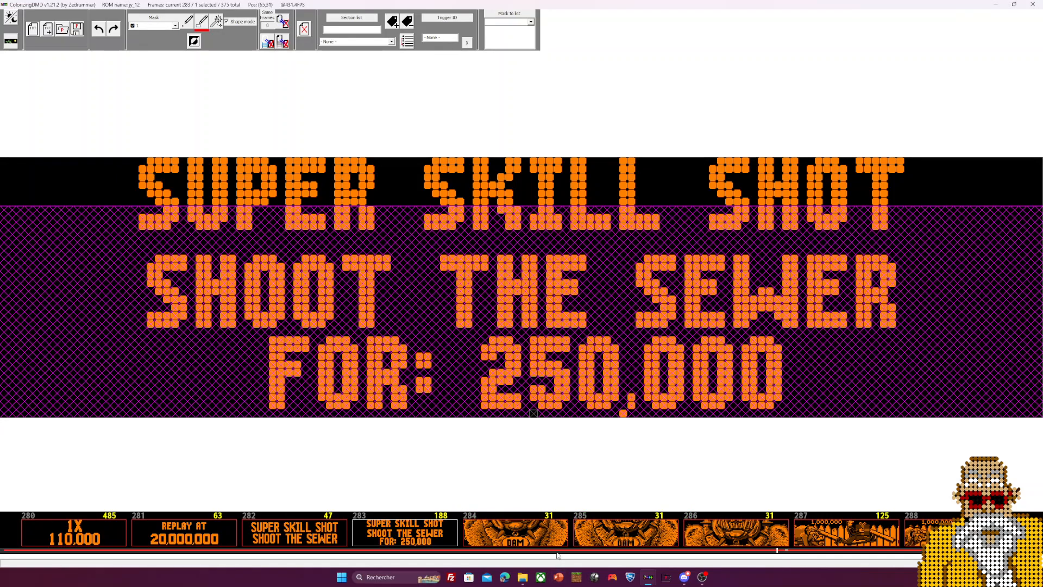
Select the bulldog frames 284 to 286 and delete them
click(544, 536)
click(9, 43)
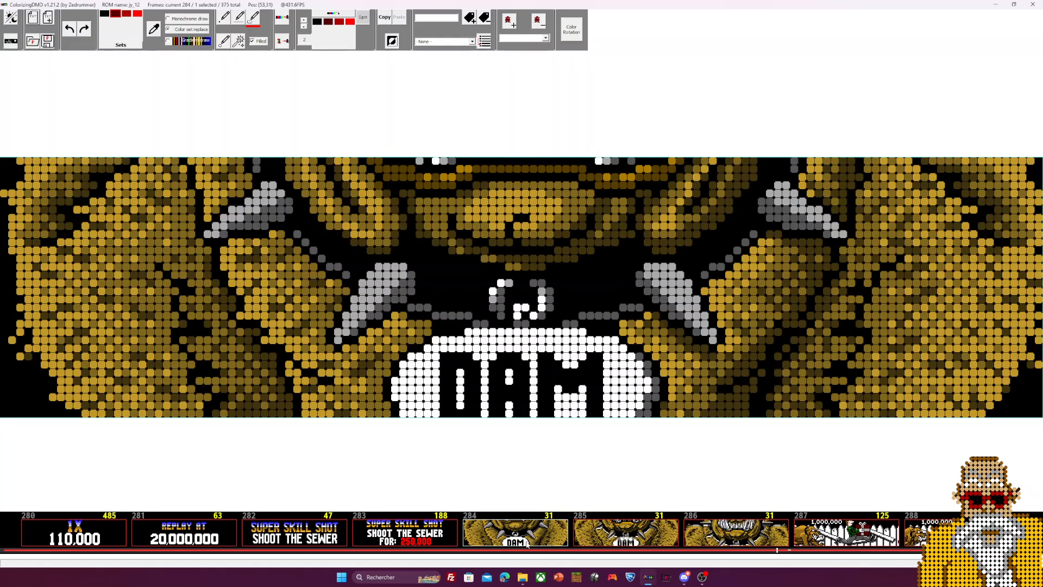
shift+click(755, 535)
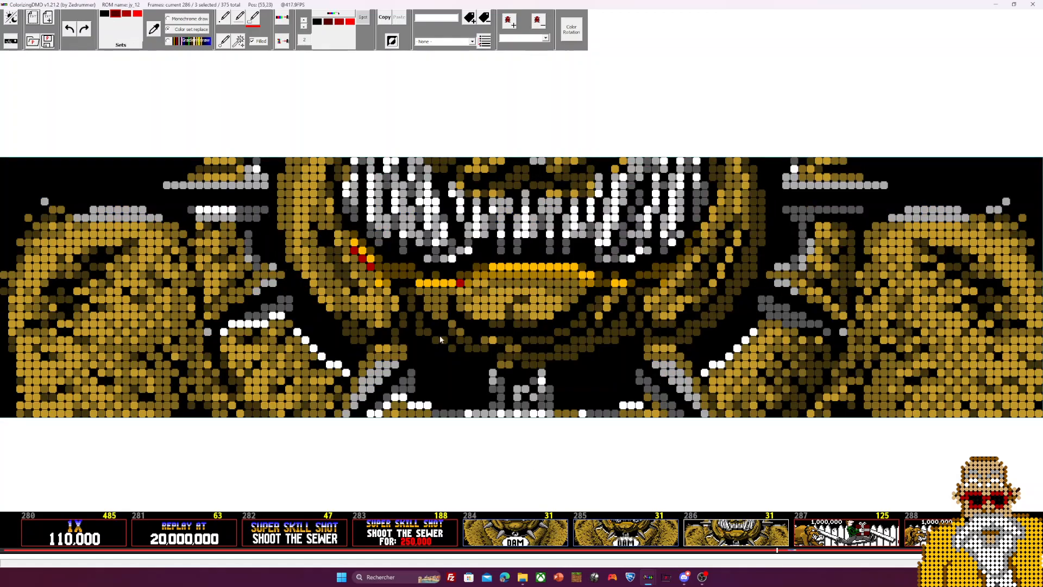
click(405, 533)
click(626, 532)
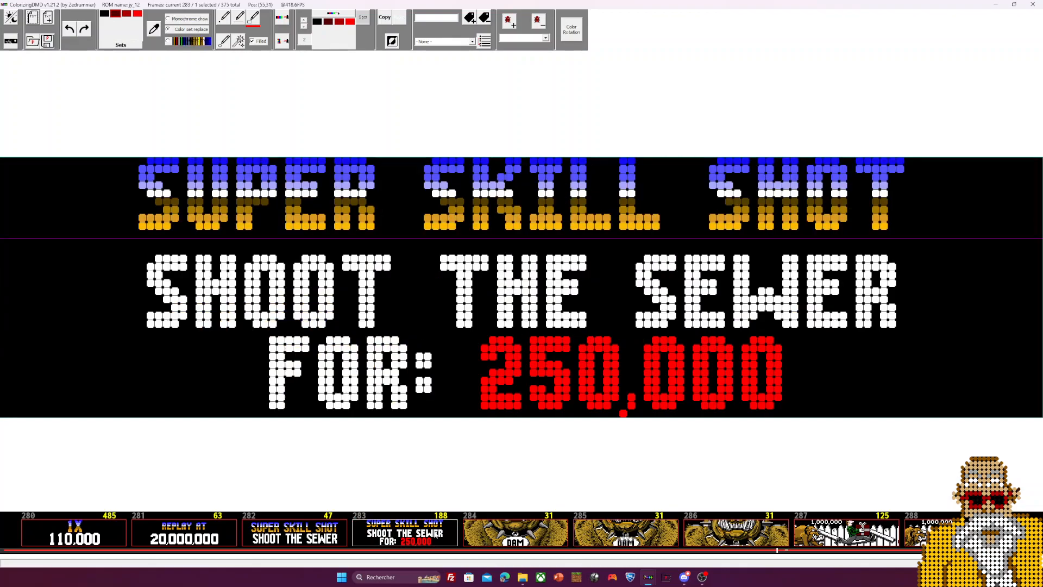
click(515, 533)
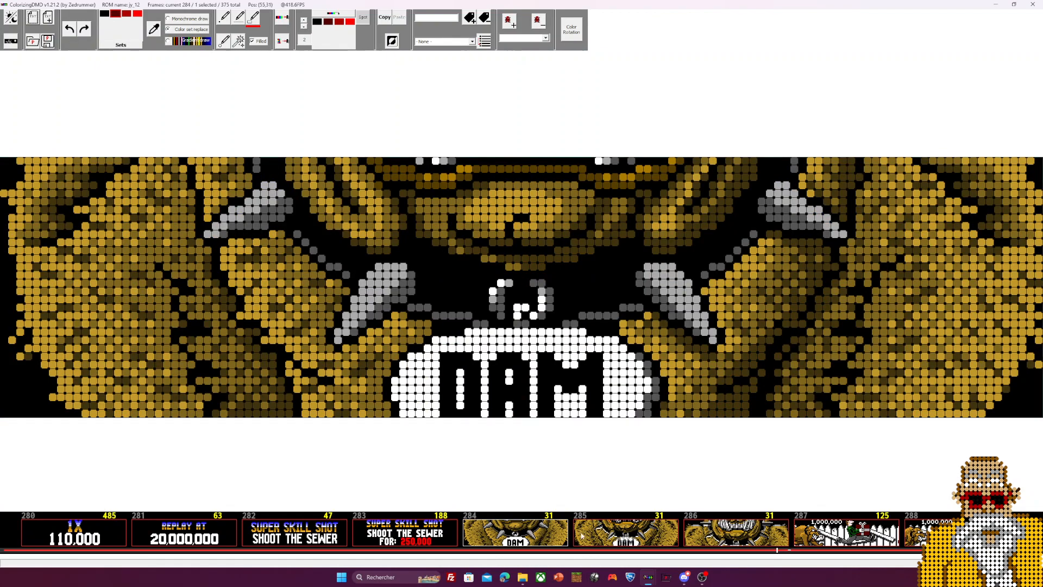
shift+click(725, 535)
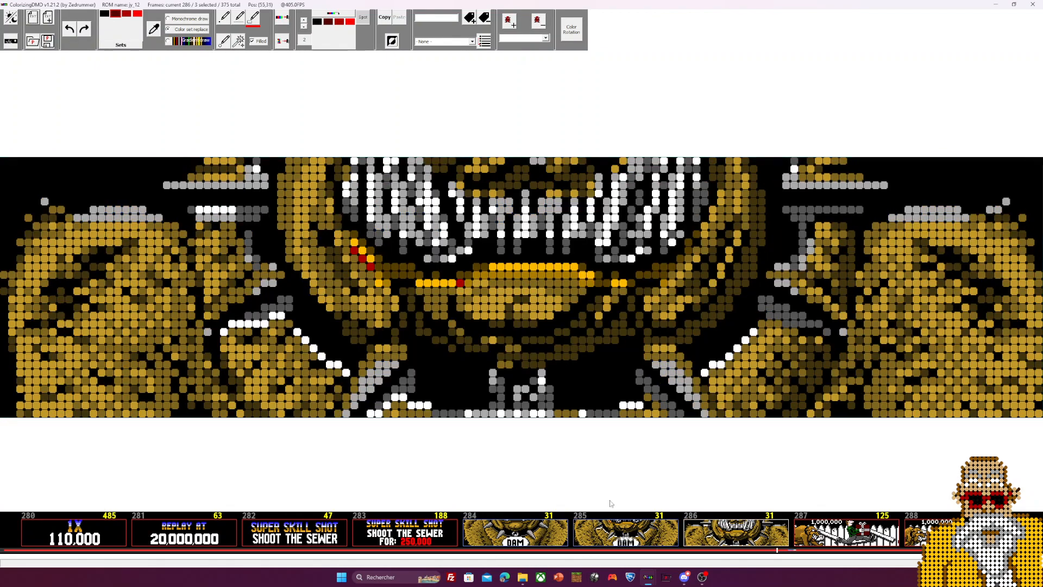
click(12, 43)
click(305, 30)
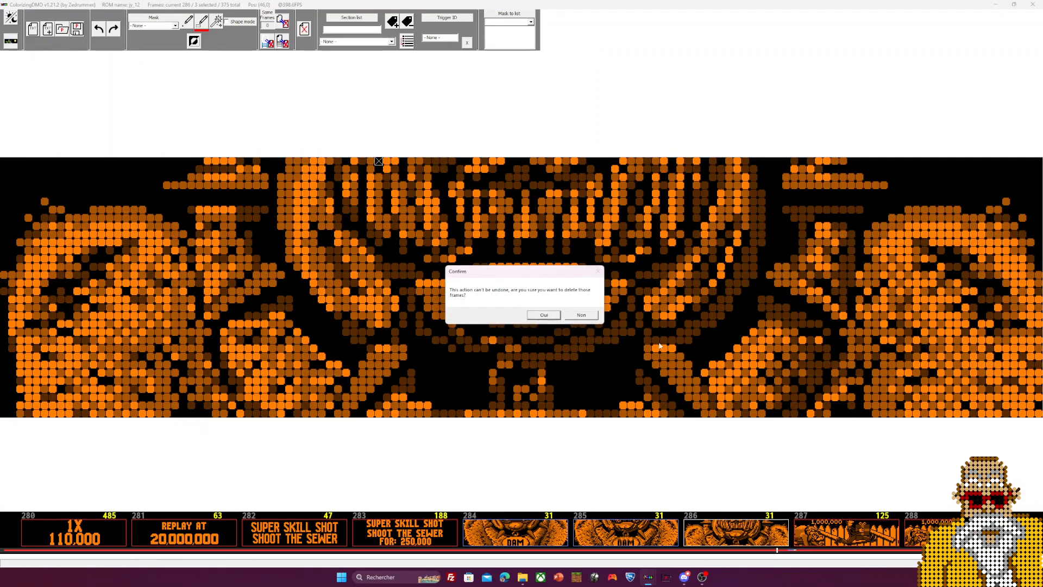
click(543, 315)
click(11, 42)
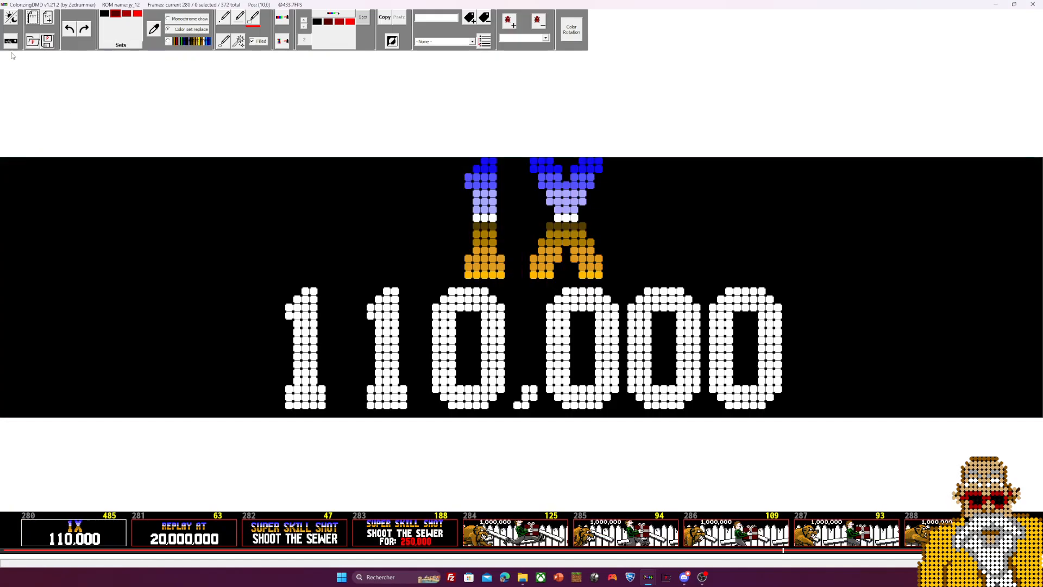
Select the dog and fence animation frames 284 to 325 and delete them
click(404, 535)
click(541, 543)
scroll(541, 543, down, 10)
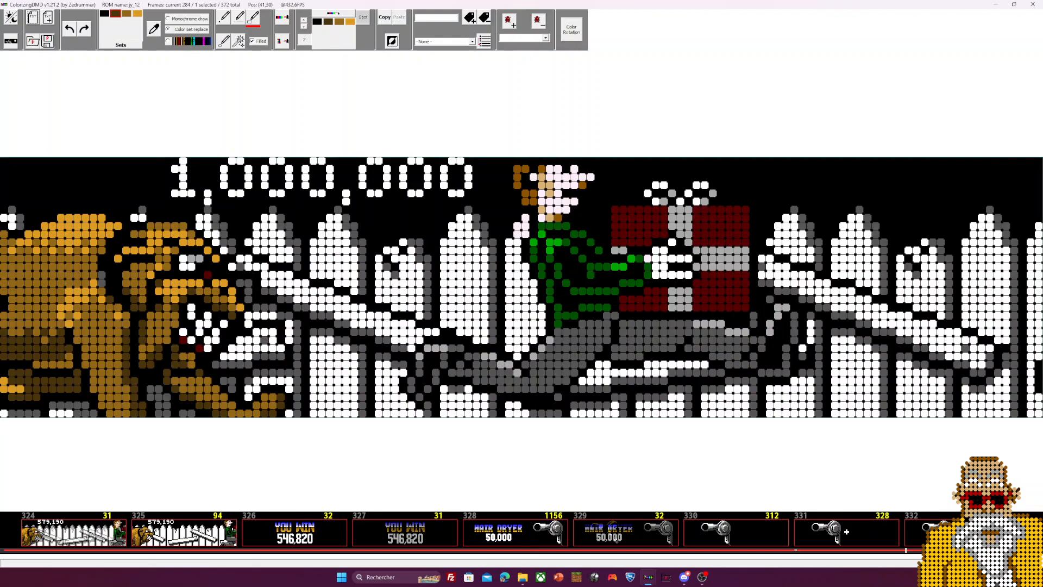
shift+click(183, 533)
click(11, 42)
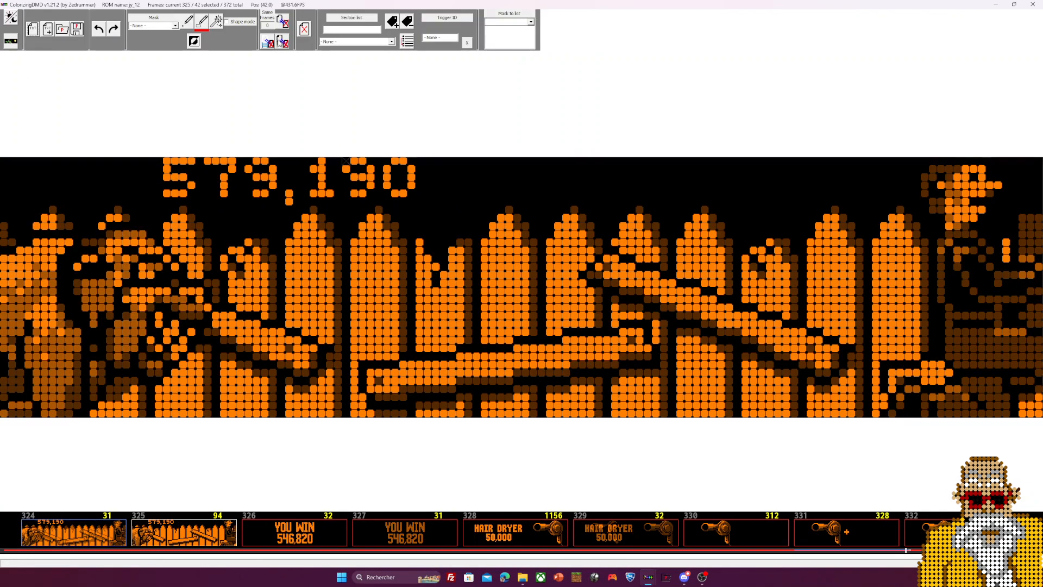
click(542, 318)
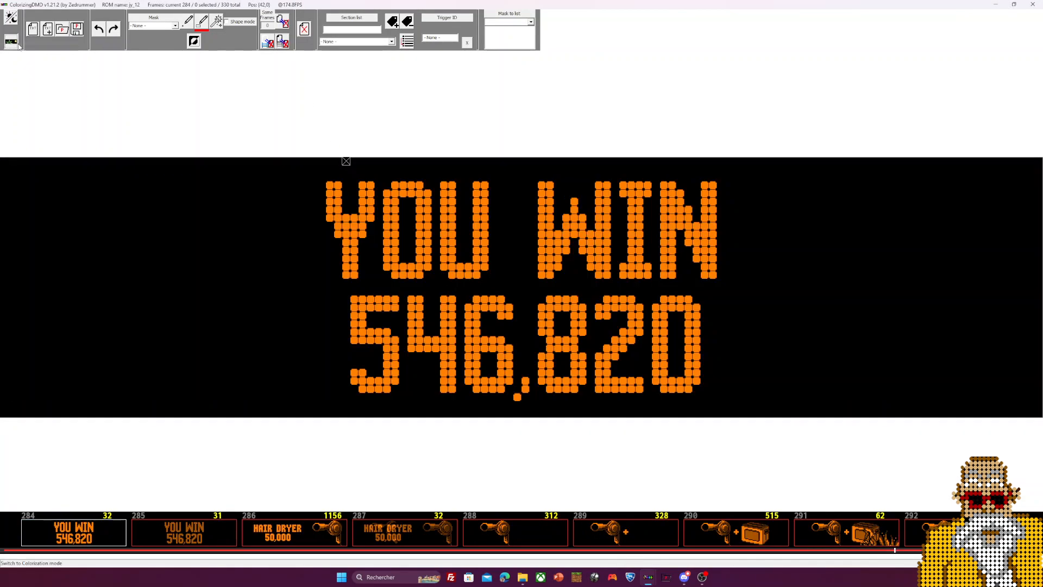
Assign comparison mask 1 with shape mode to the YOU WIN frame 284, and delete the frames similar to it
click(37, 535)
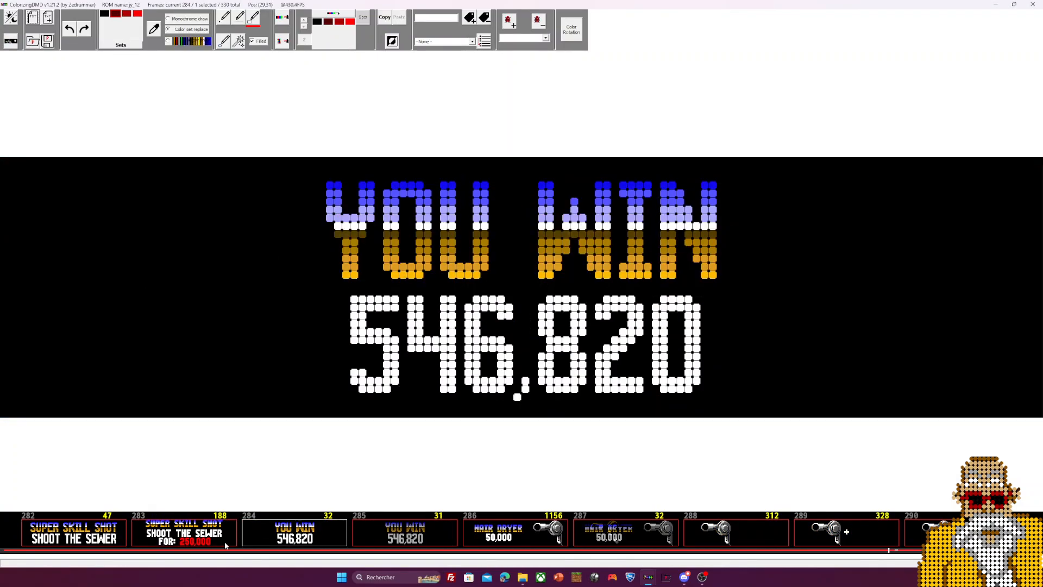
click(11, 41)
click(175, 25)
click(149, 33)
click(175, 25)
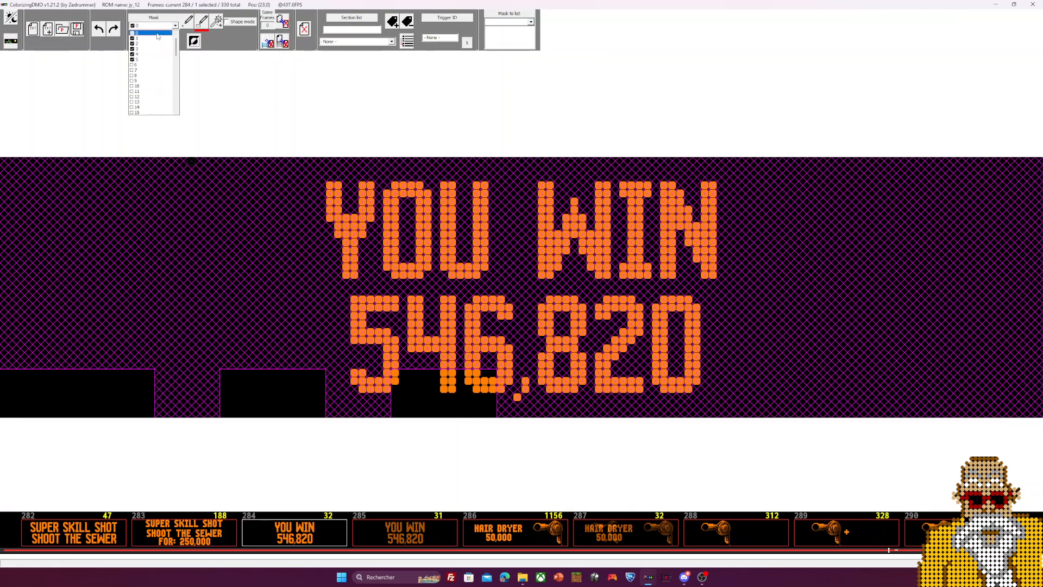
click(169, 55)
click(242, 23)
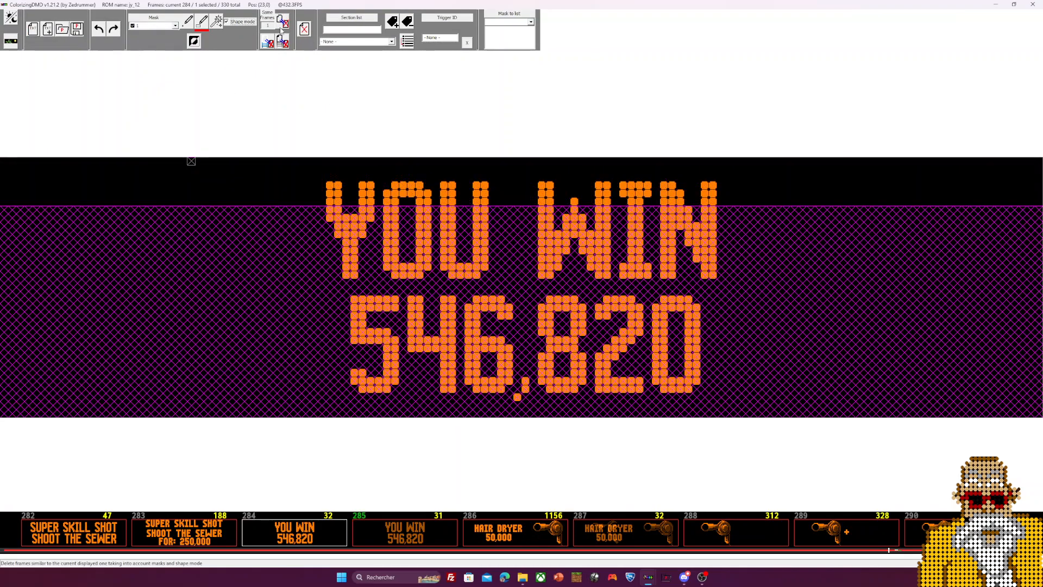
click(541, 323)
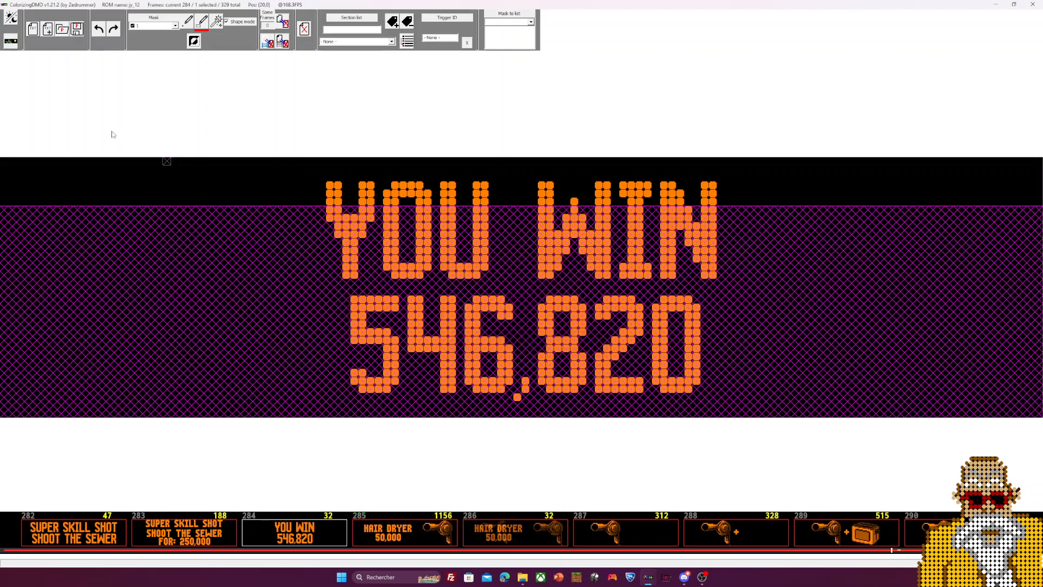
Mark the score area below the title of the YOU WIN frame 284 as dynamic with the white color set 3
click(13, 43)
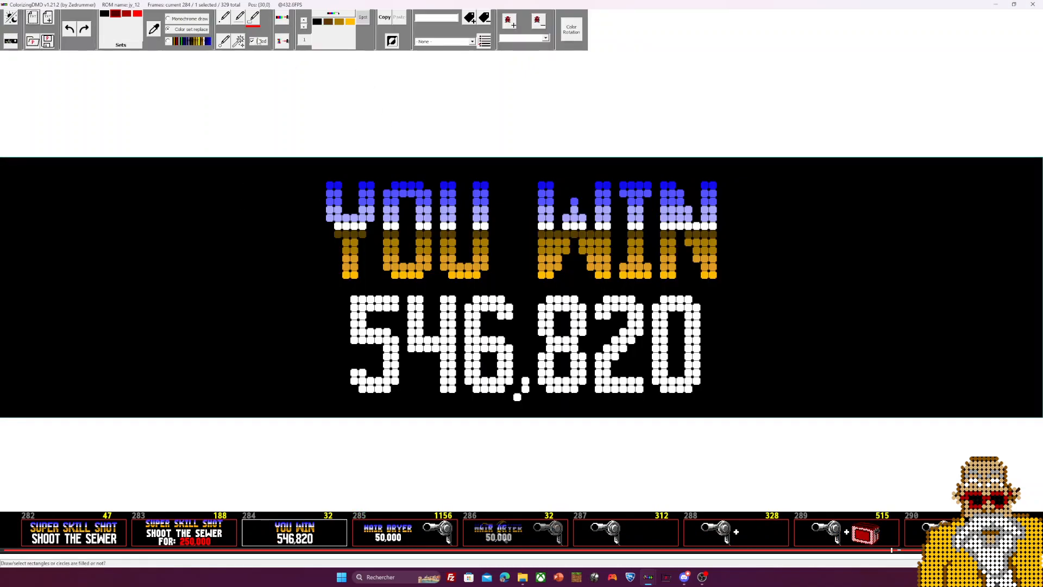
click(304, 26)
click(305, 26)
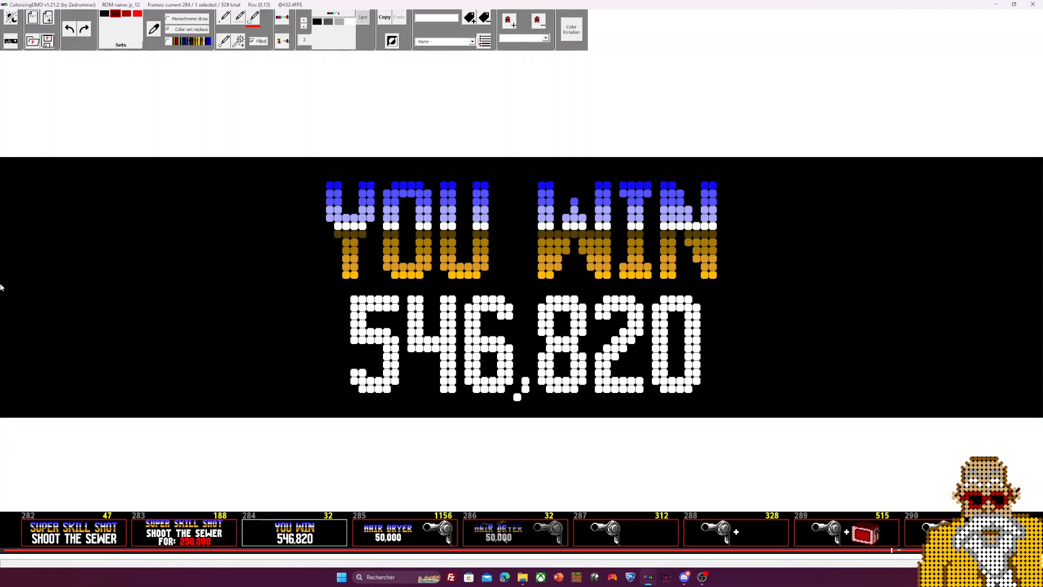
Try comparison masks 0 and 1 on the HAIR DRYER frame 285, and pick another existing mask
click(385, 538)
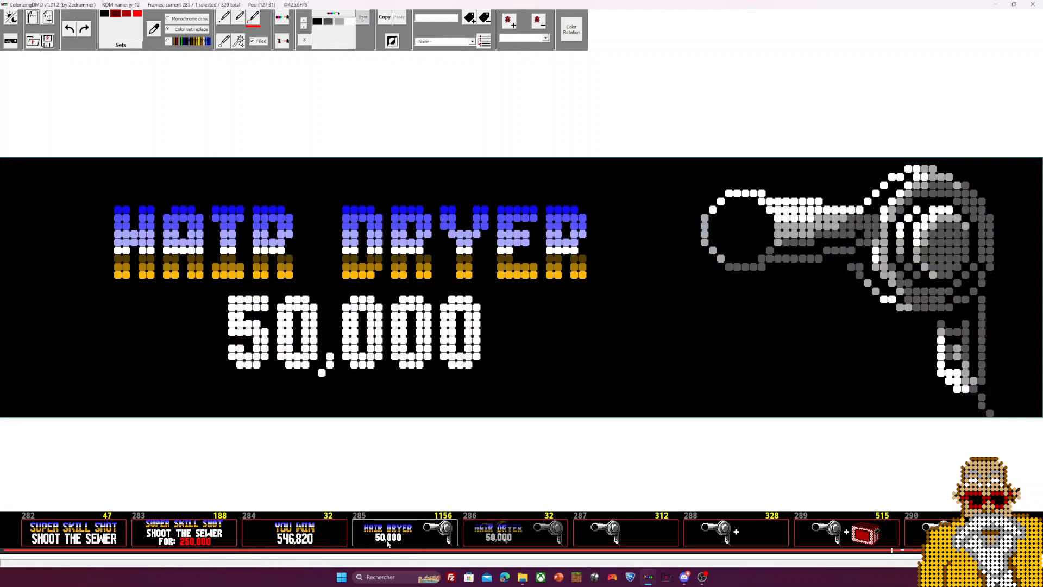
key(m)
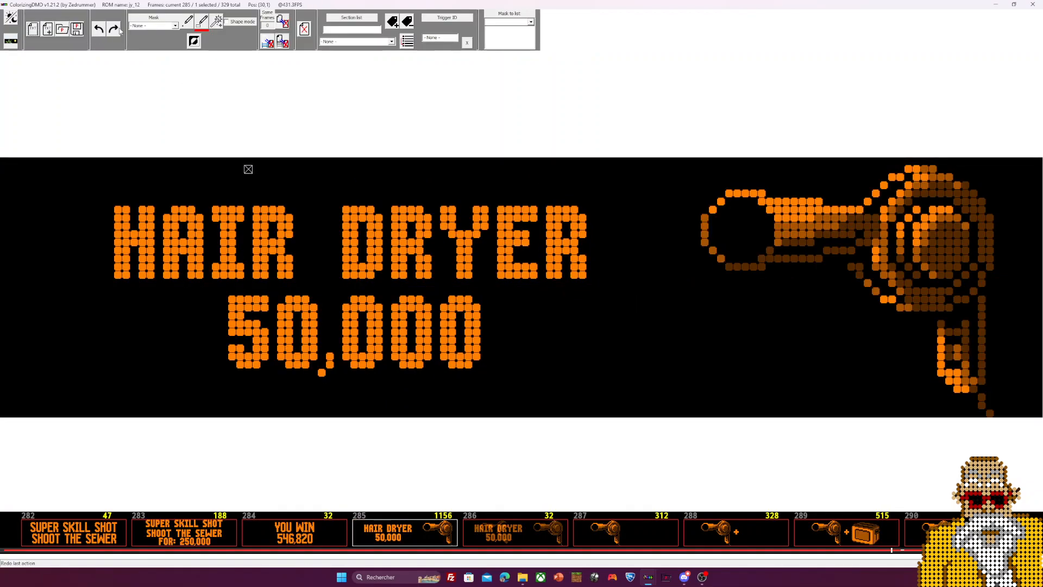
click(147, 25)
click(141, 32)
click(152, 26)
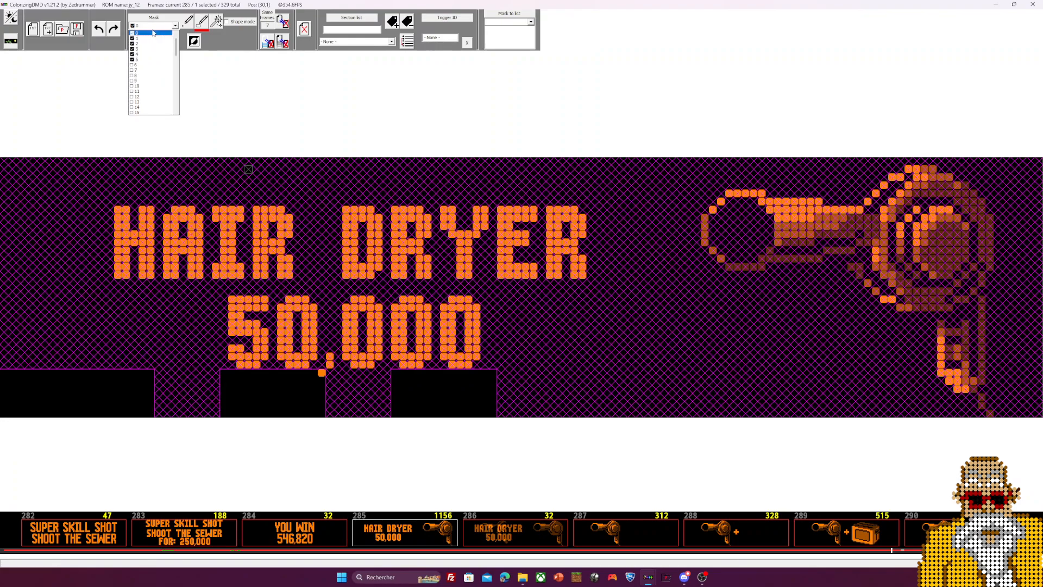
click(150, 41)
click(152, 26)
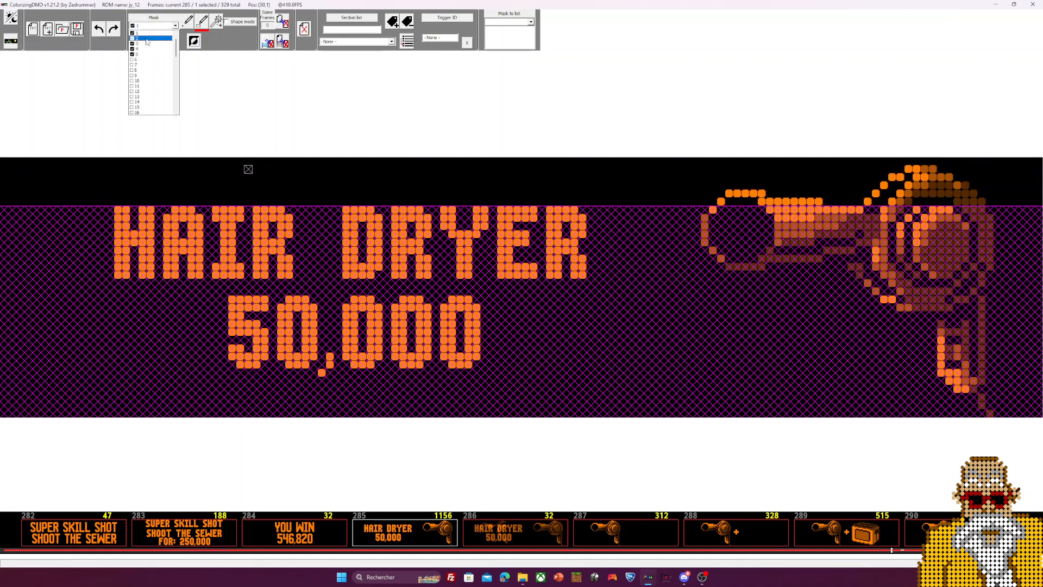
click(151, 44)
click(308, 98)
click(11, 43)
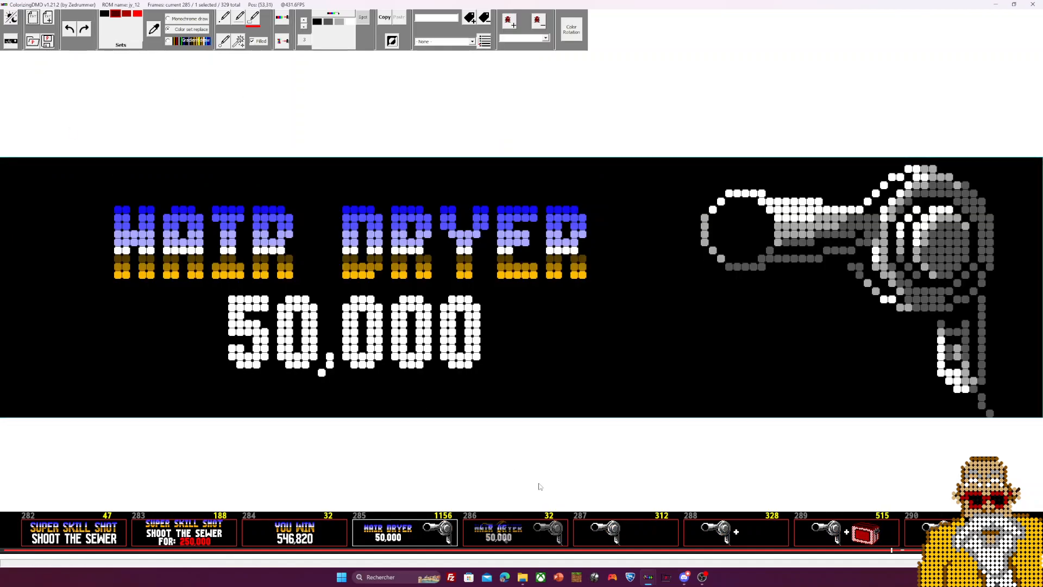
Delete the overlapping HAIR DRYER transition frame 286
click(498, 536)
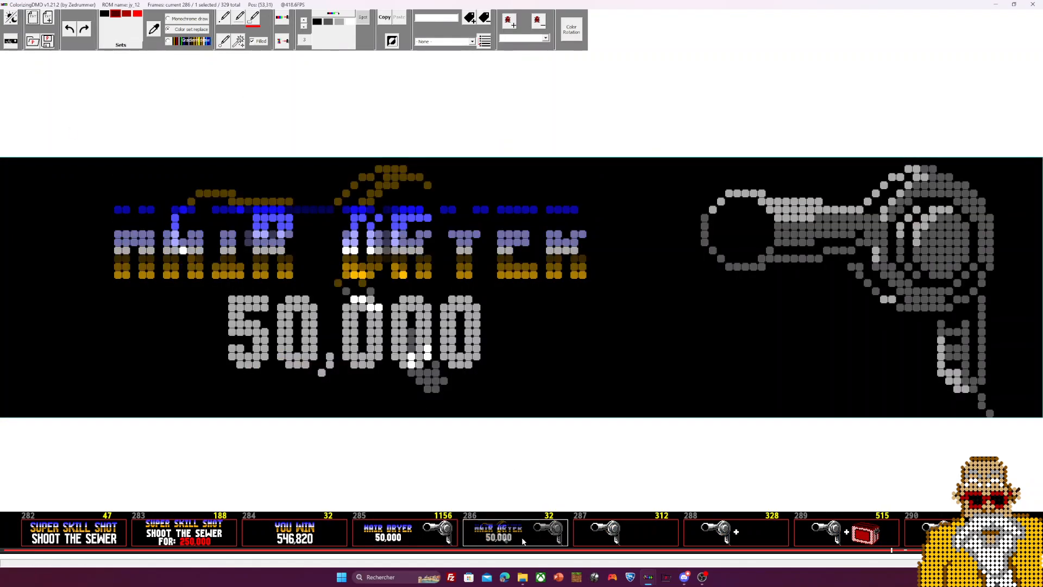
click(11, 42)
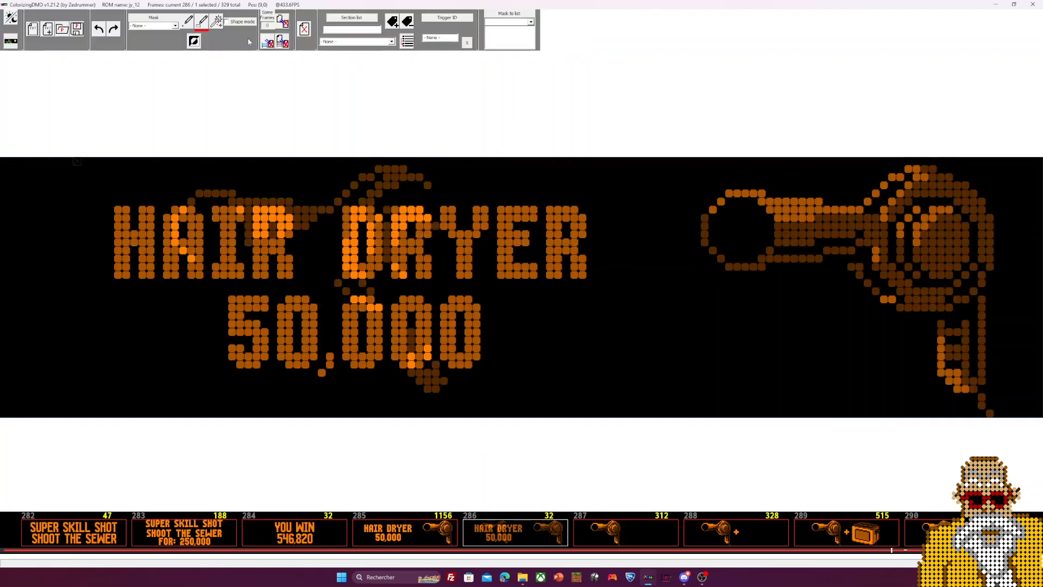
click(304, 28)
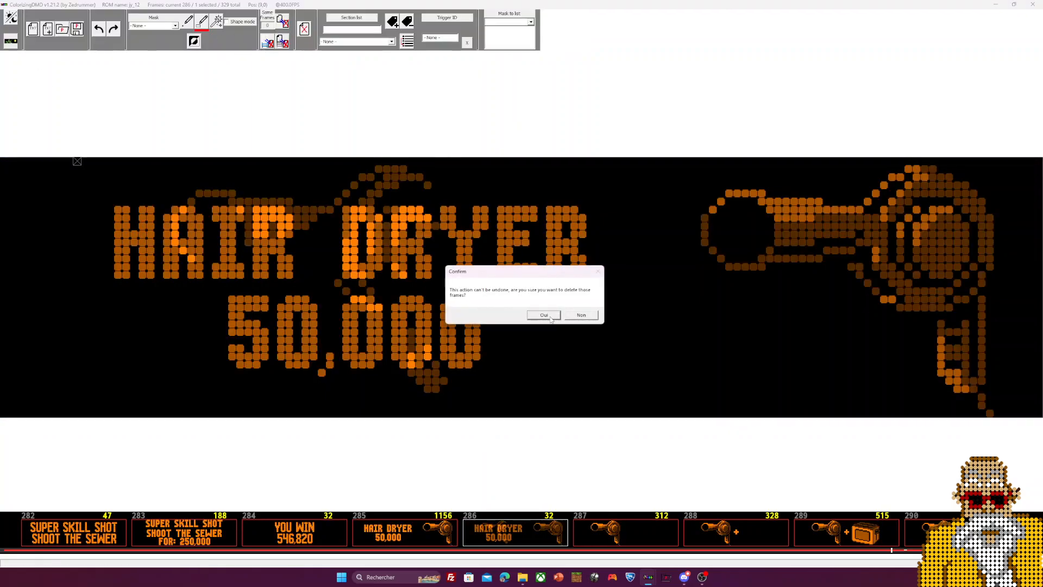
click(550, 318)
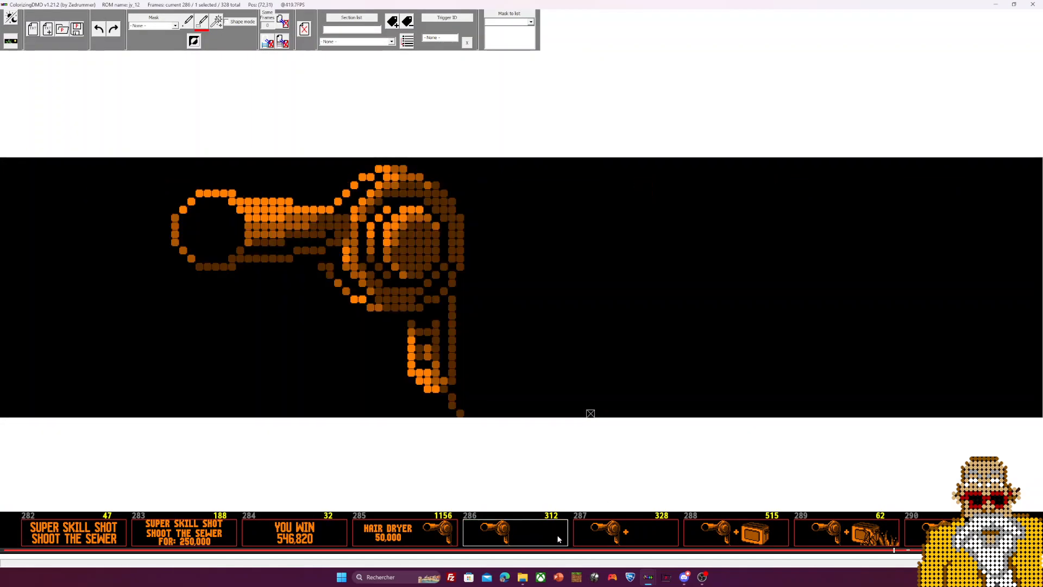
Compare the TOASTER GUN ASSEMBLED frames in color and delete the short repeated frame 298
scroll(558, 538, down, 3)
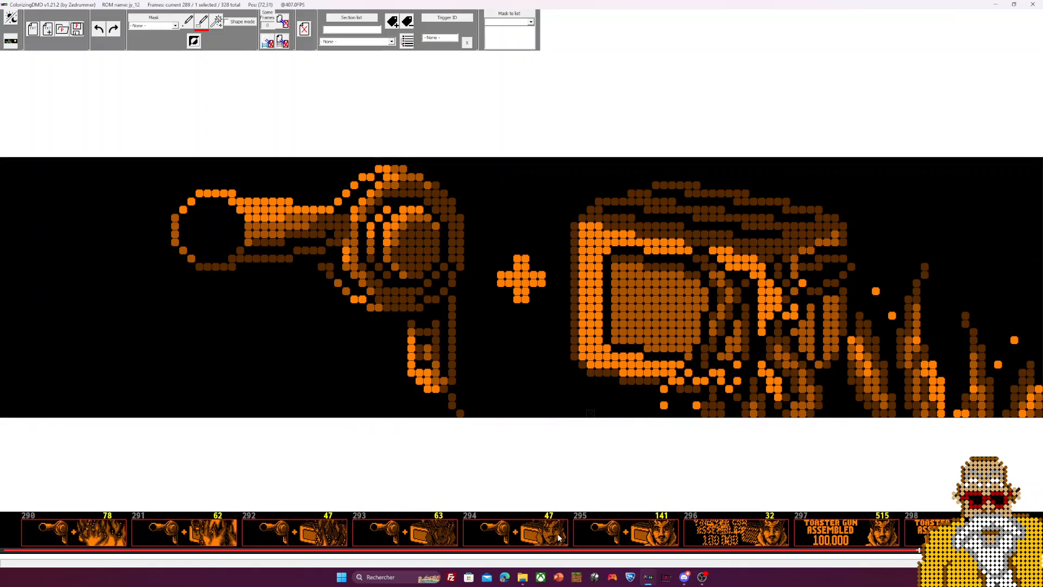
scroll(715, 558, down, 7)
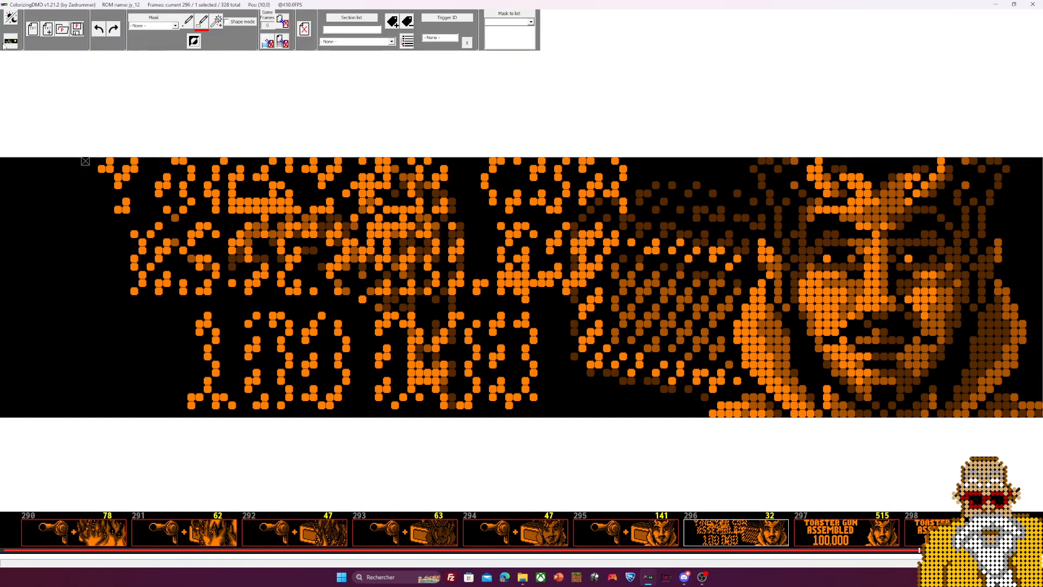
click(4, 44)
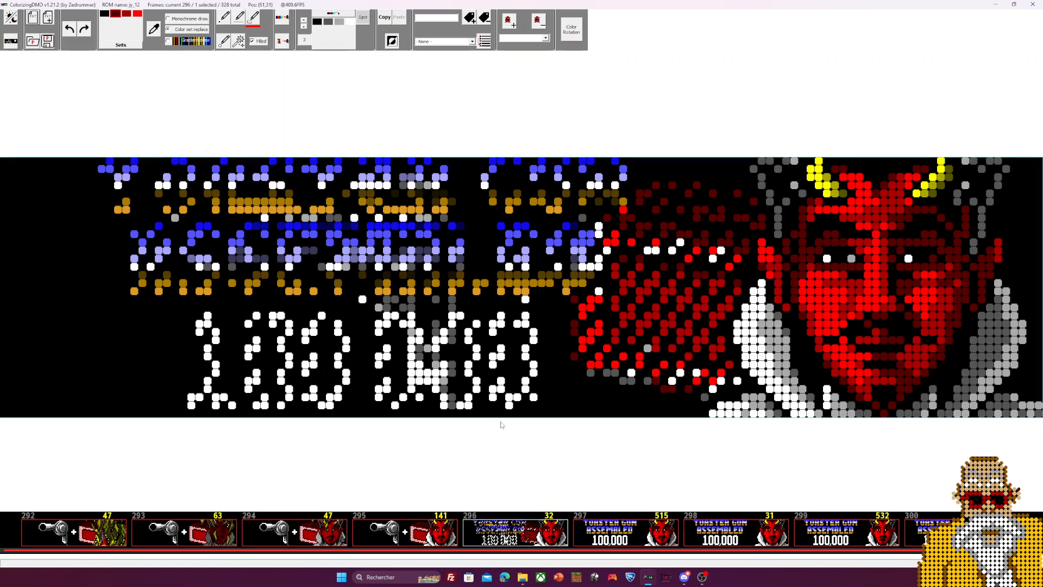
click(605, 538)
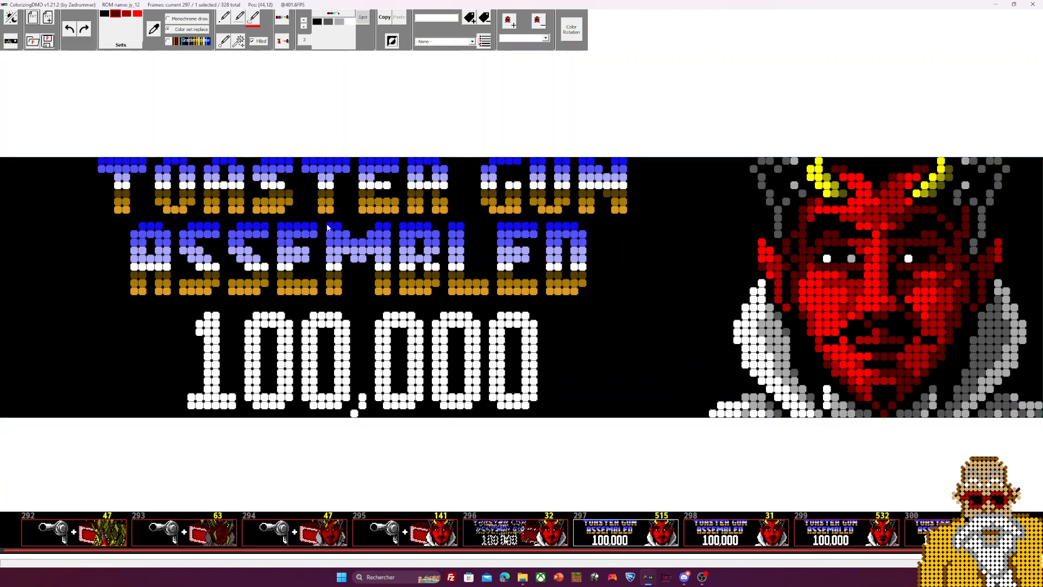
scroll(575, 522, down, 1)
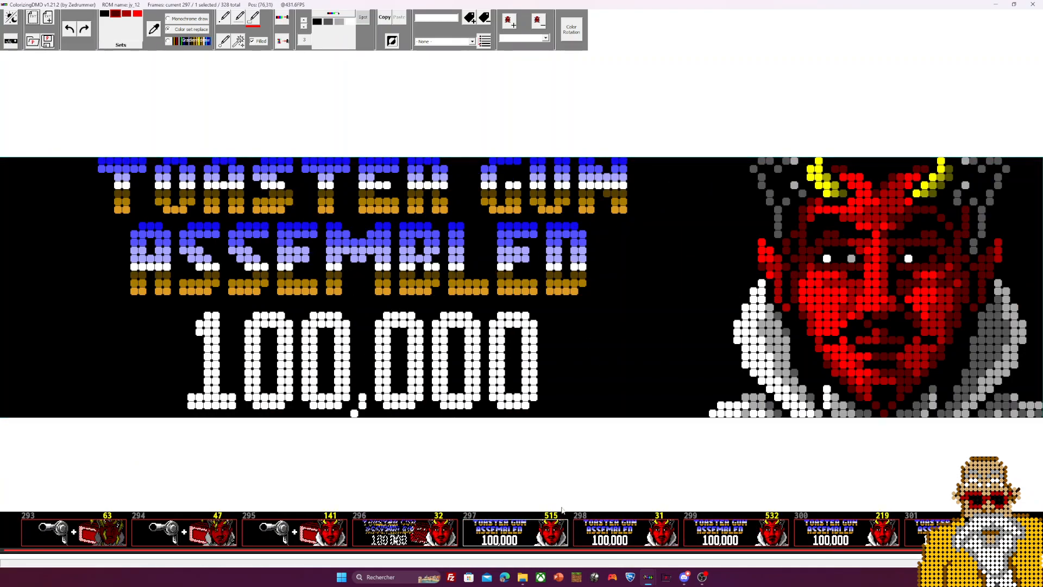
click(574, 535)
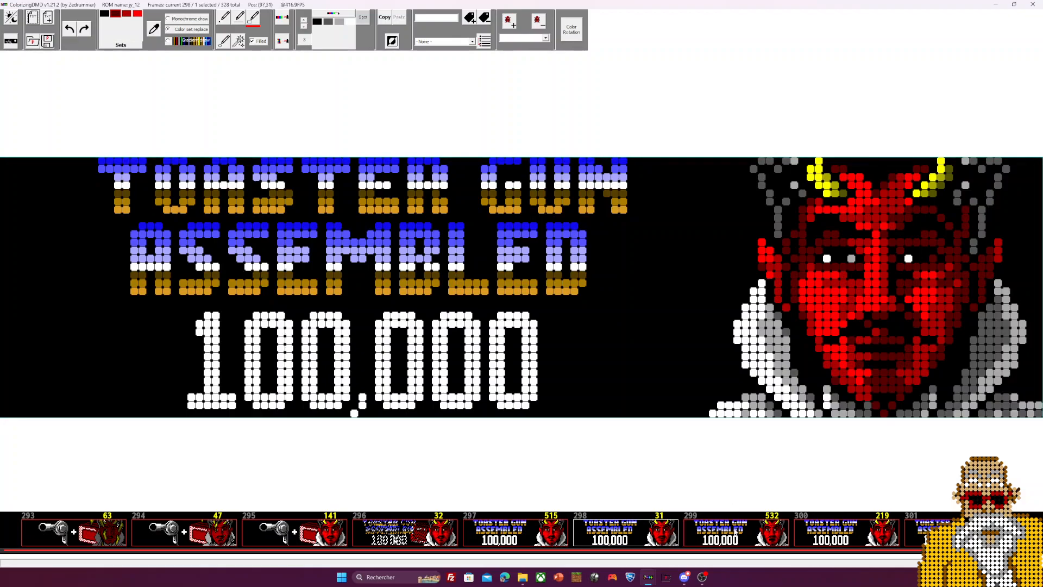
click(12, 43)
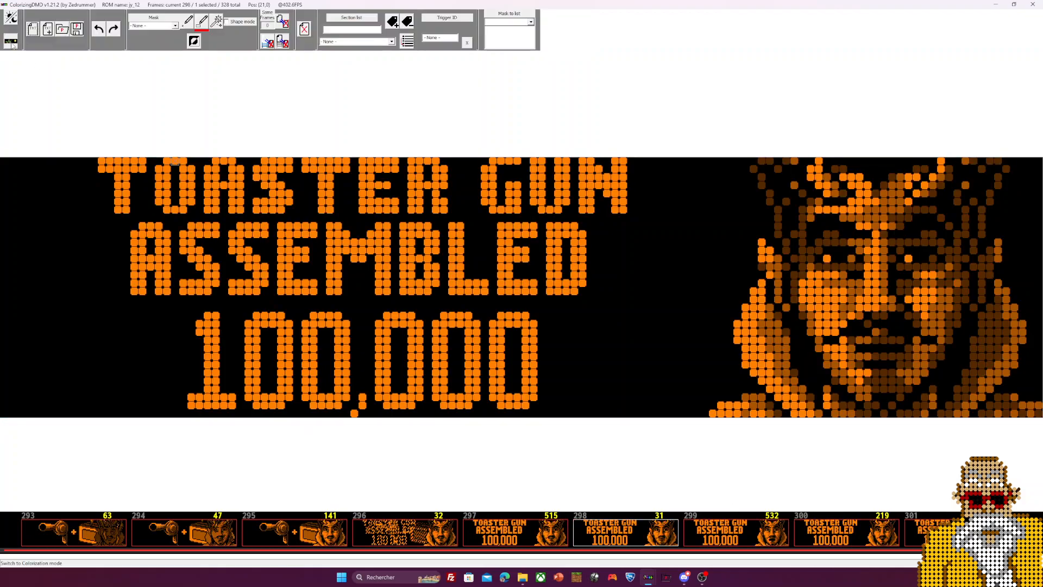
key(Delete)
key(Return)
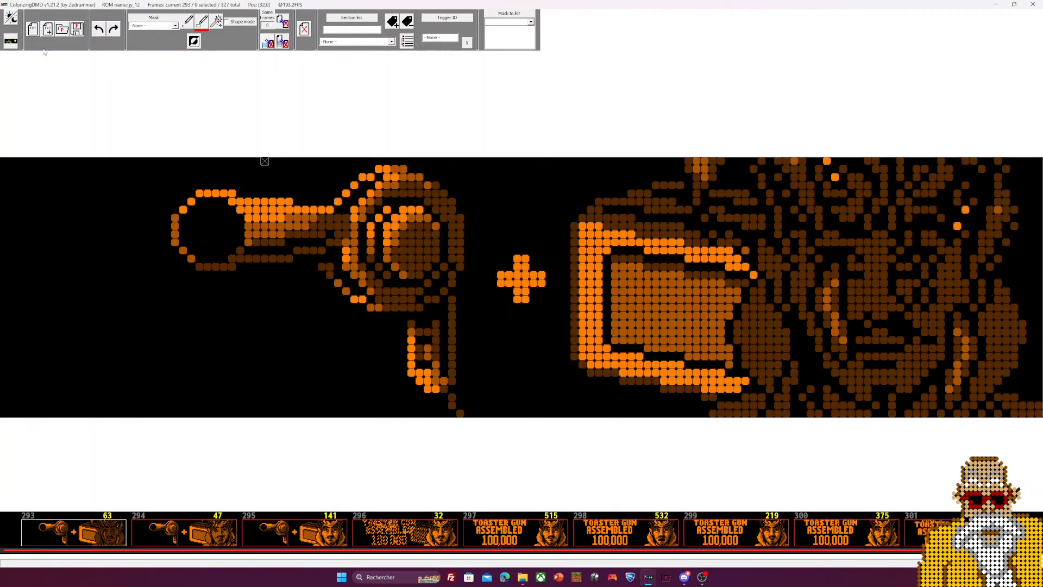
Select the overlapping transition frames 301, 302 and 304 around TOASTER GUN 25,000 and delete them
click(12, 44)
click(688, 529)
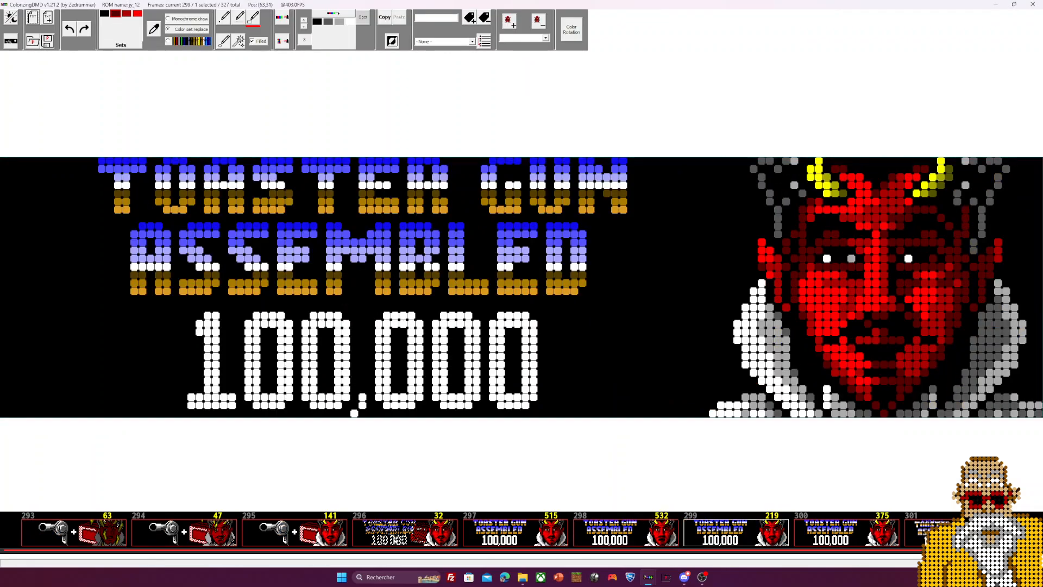
click(929, 532)
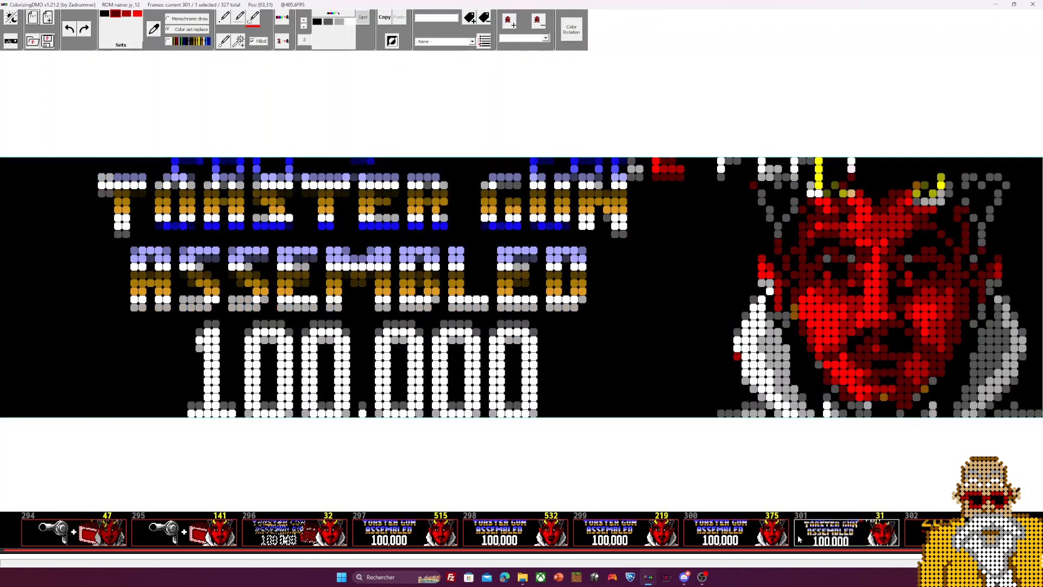
scroll(701, 531, down, 2)
shift+click(730, 539)
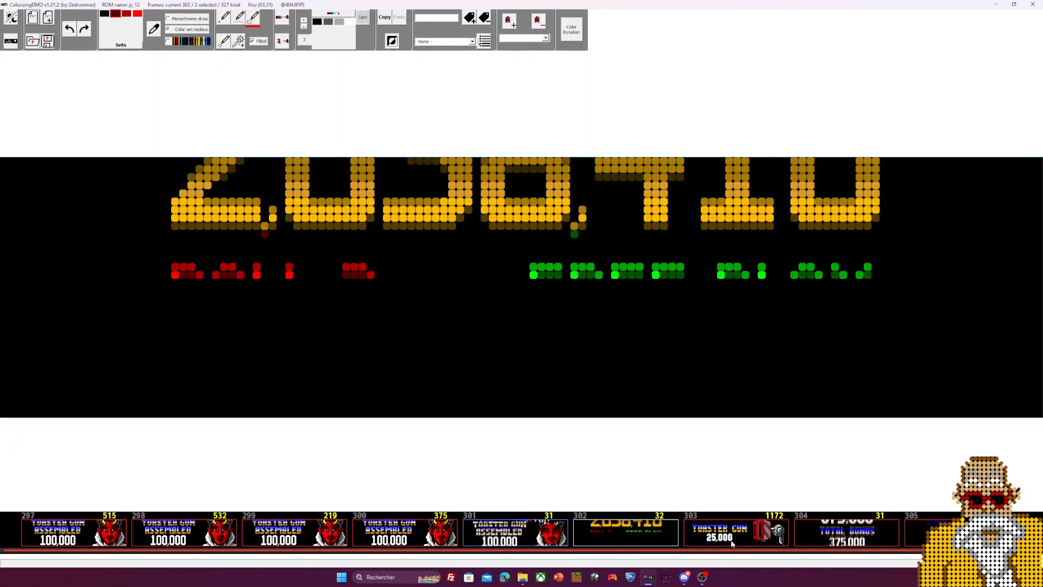
shift+click(732, 543)
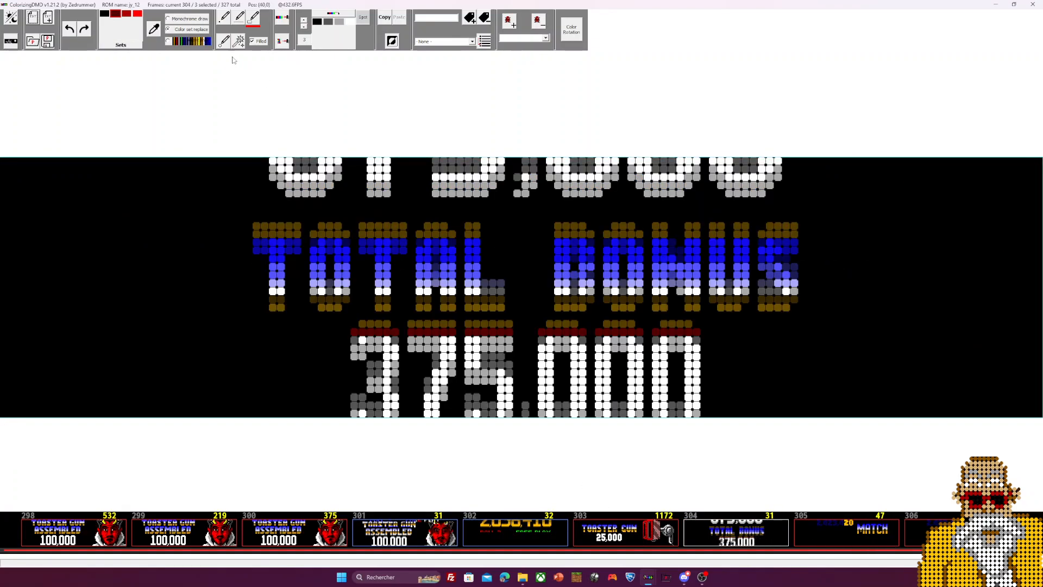
click(12, 40)
click(304, 29)
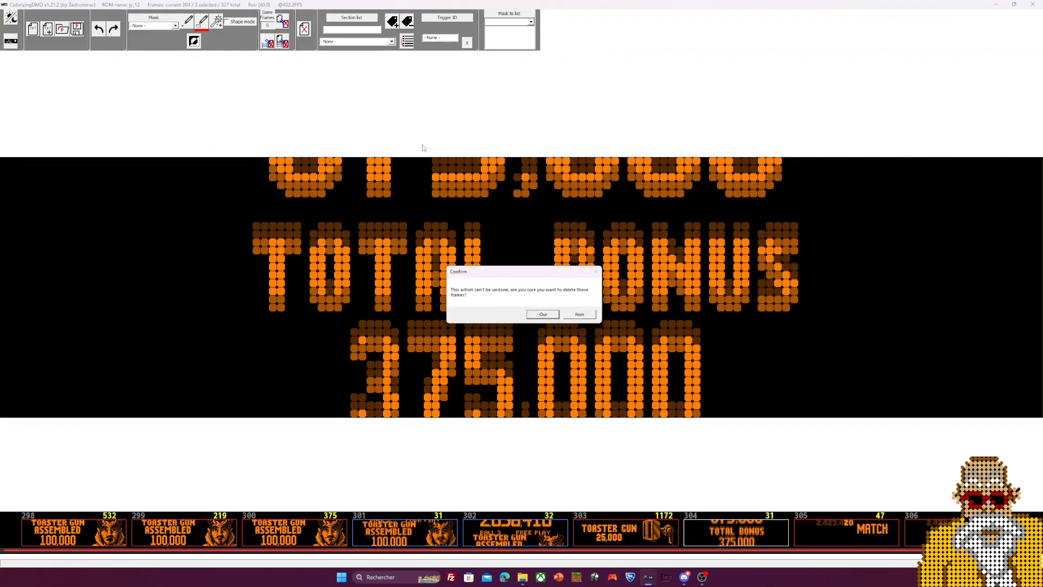
click(544, 315)
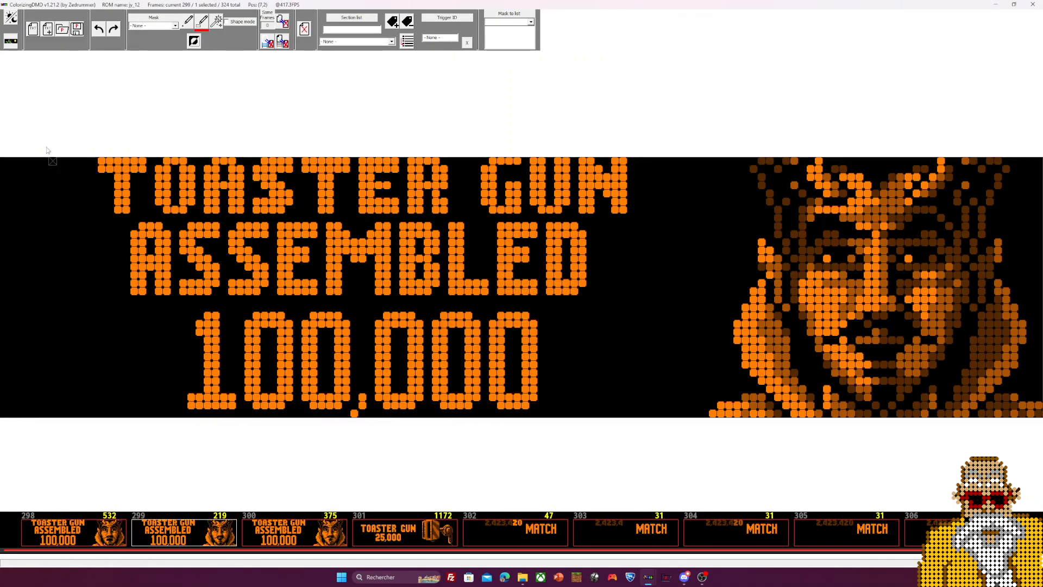
Assign an existing comparison mask to the TOASTER GUN 25,000 frame 301
click(12, 42)
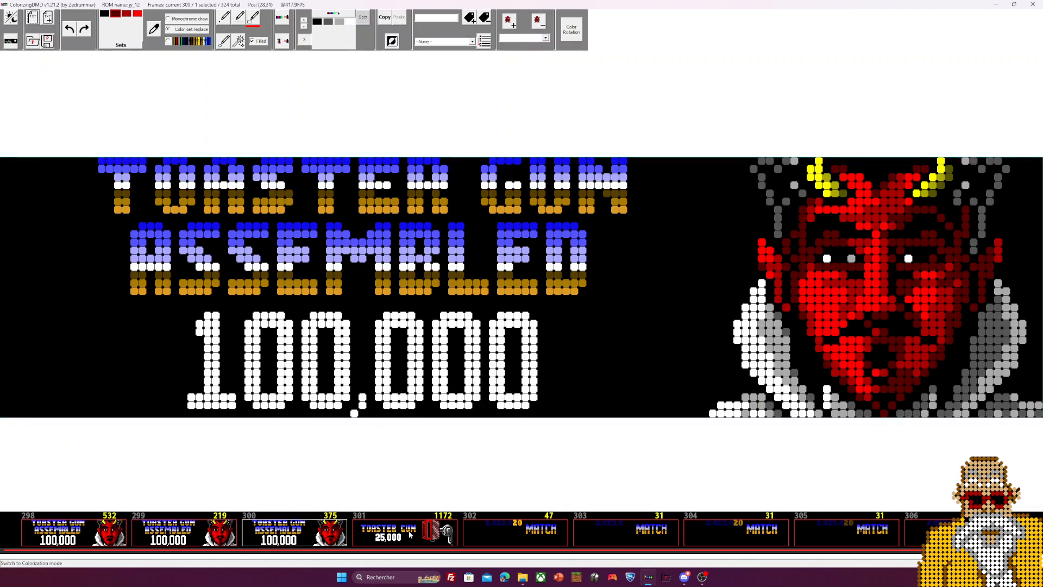
click(402, 530)
click(12, 41)
click(175, 25)
click(150, 35)
click(12, 42)
Assign the existing mask that leaves the lower-right area uncovered to MATCH frame 302, use shape mode, and delete the frames similar to it
click(466, 521)
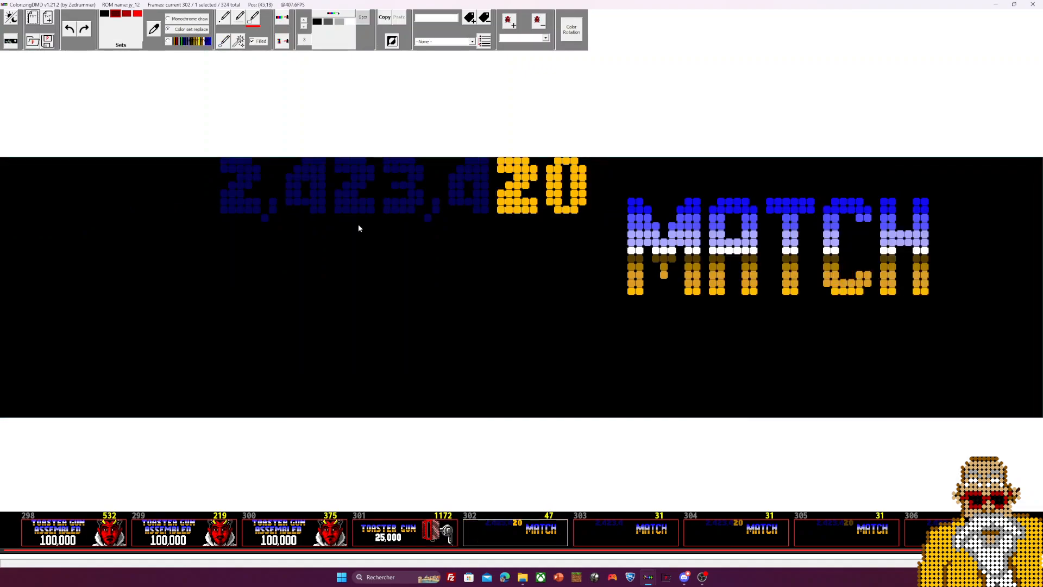
click(11, 41)
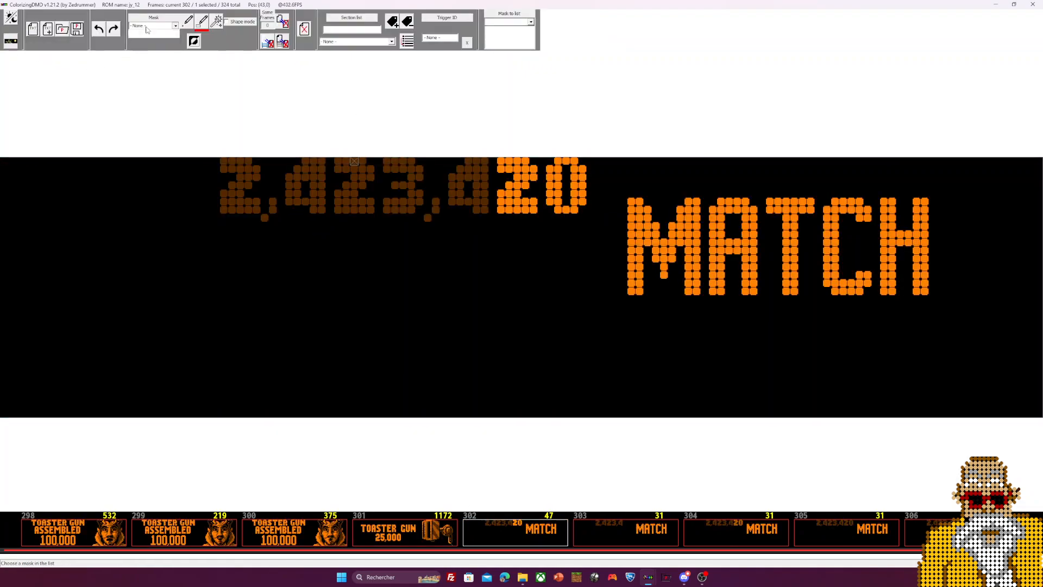
click(175, 25)
click(147, 49)
click(156, 27)
click(151, 38)
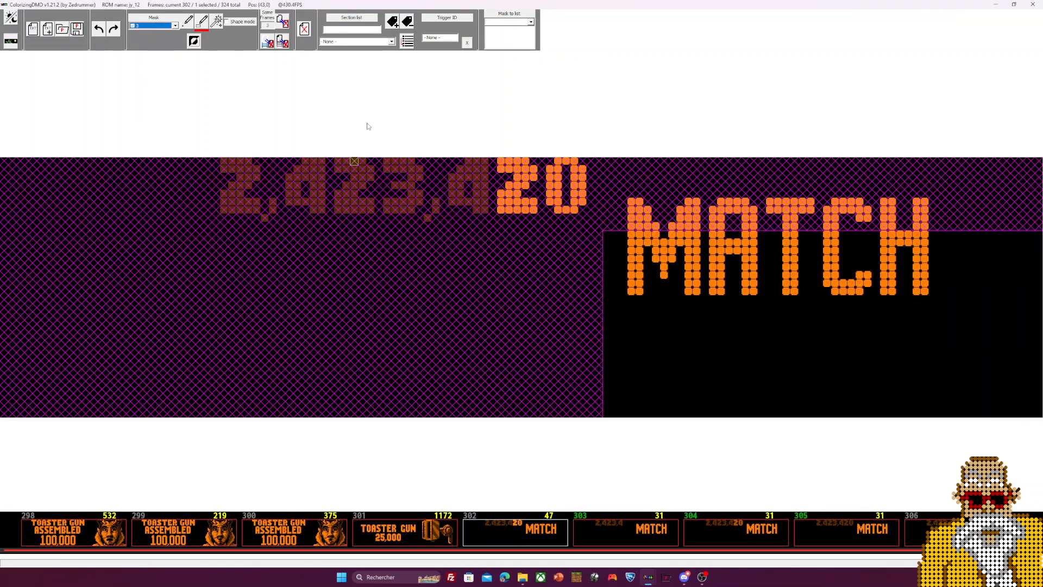
click(304, 29)
click(542, 322)
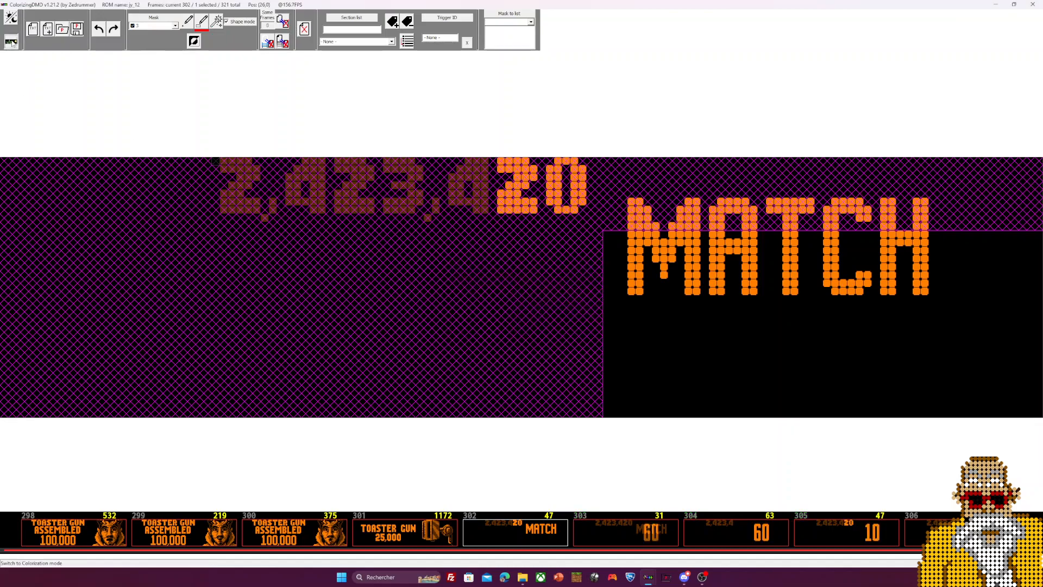
On MATCH frame 302, mark the full-height column of the 20 as dynamic with gold color set 1 and the score area before it with blue set 5
click(11, 42)
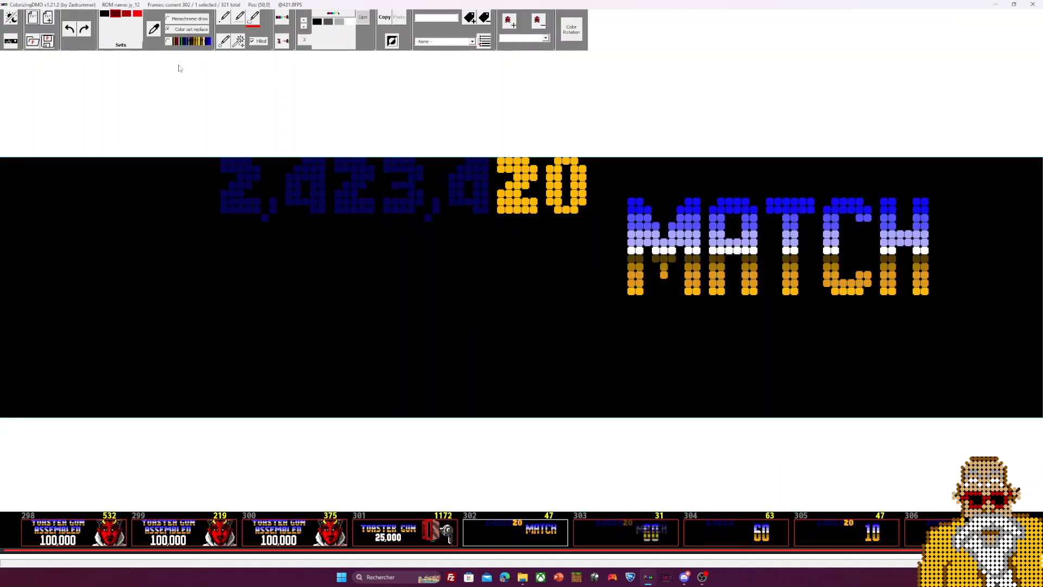
click(304, 26)
click(303, 26)
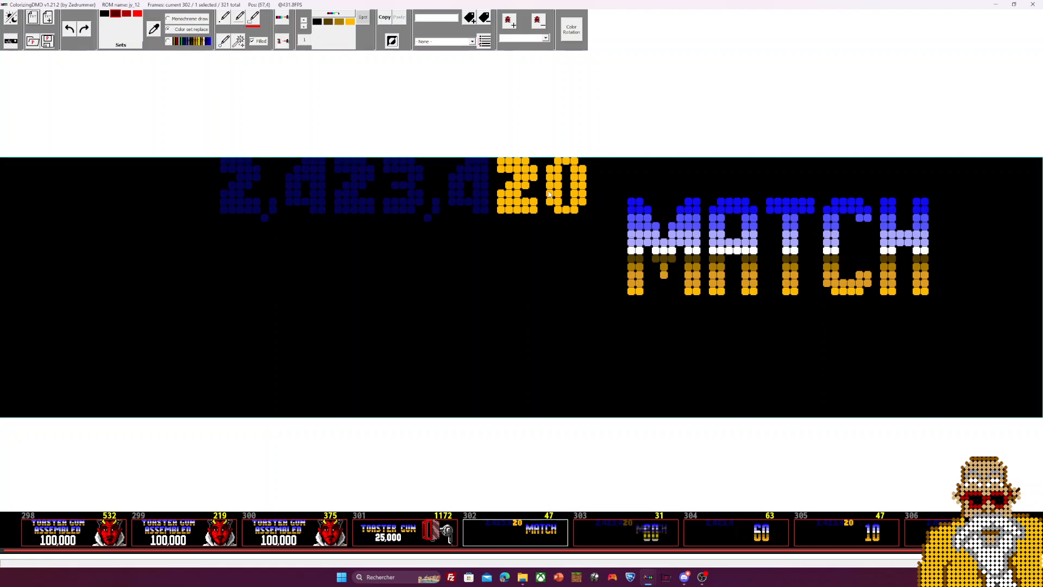
drag(582, 159, 503, 412)
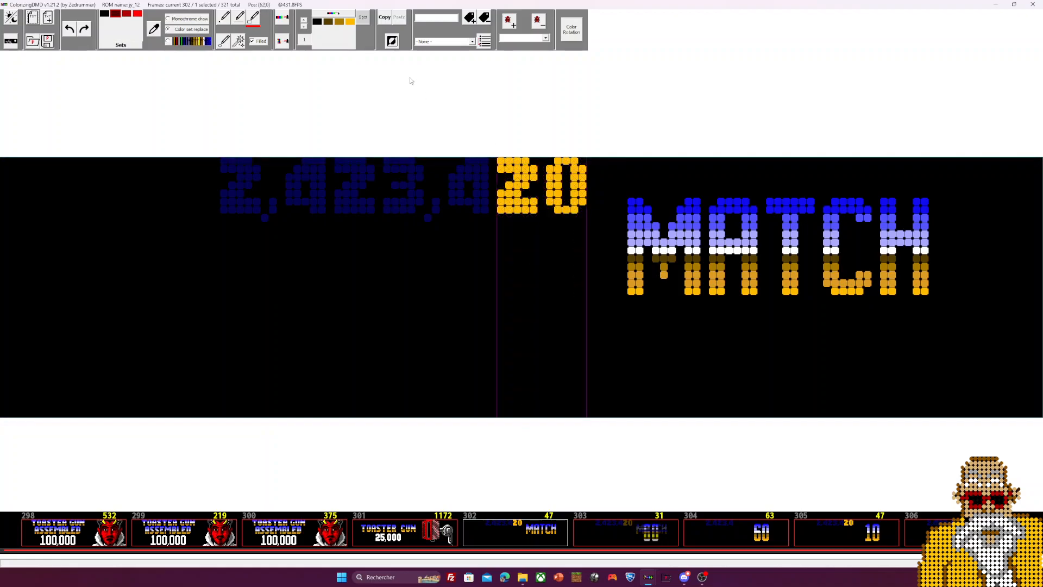
click(304, 21)
click(304, 20)
drag(493, 160, 2, 485)
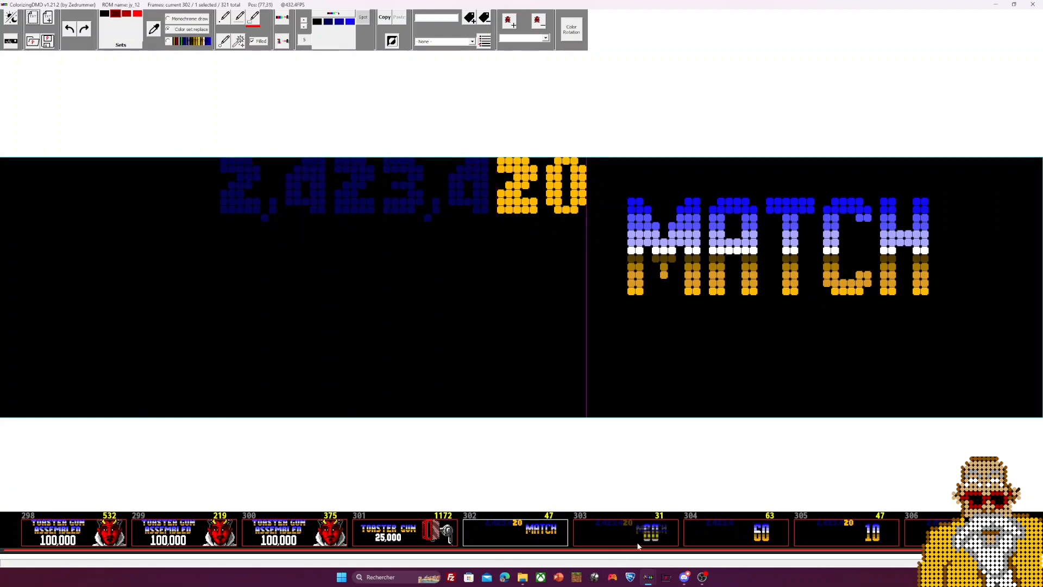
Delete the transition frame 303 where MATCH and 60 overlap
click(618, 540)
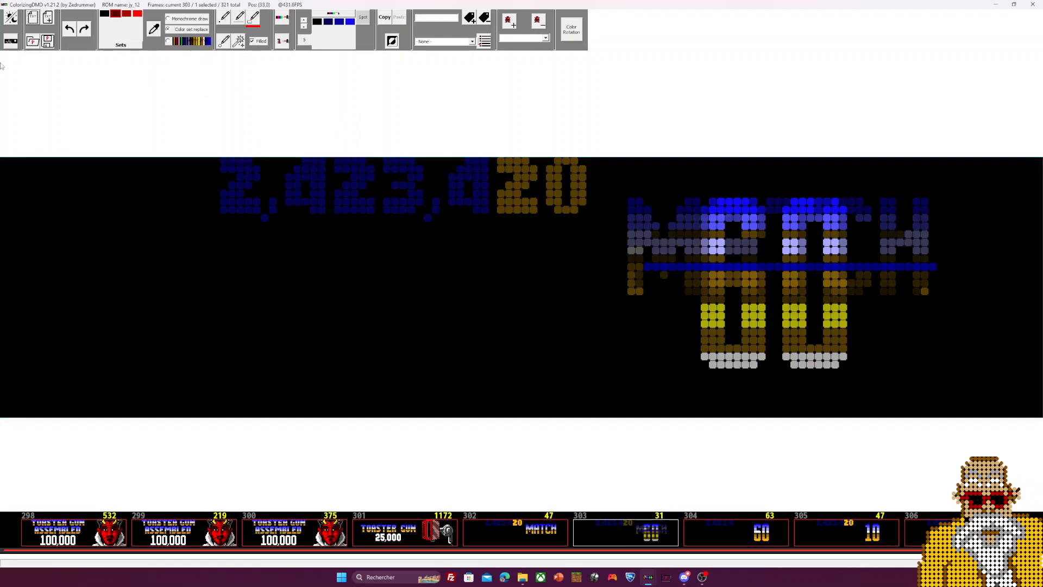
click(11, 18)
click(304, 30)
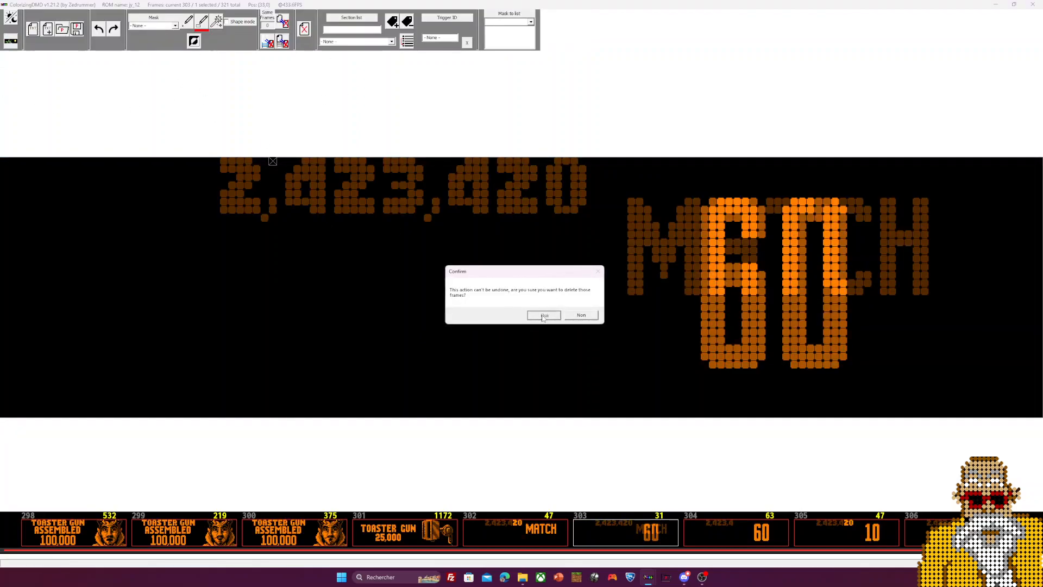
click(543, 317)
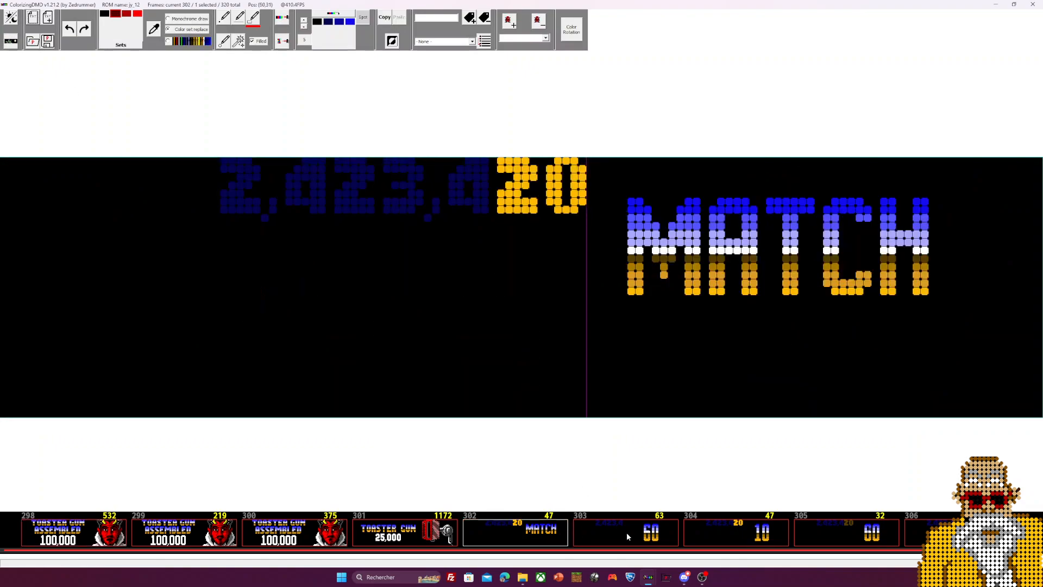
Draw comparison mask 5 on the 60 frame 303, covering the full height from the left edge through the digit 6
click(626, 532)
click(11, 18)
click(152, 25)
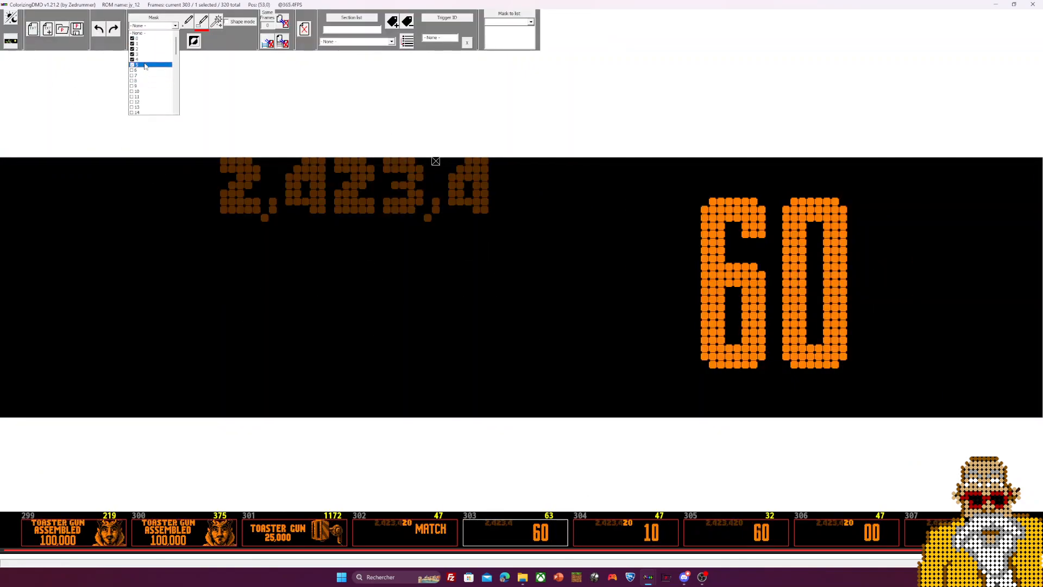
click(146, 67)
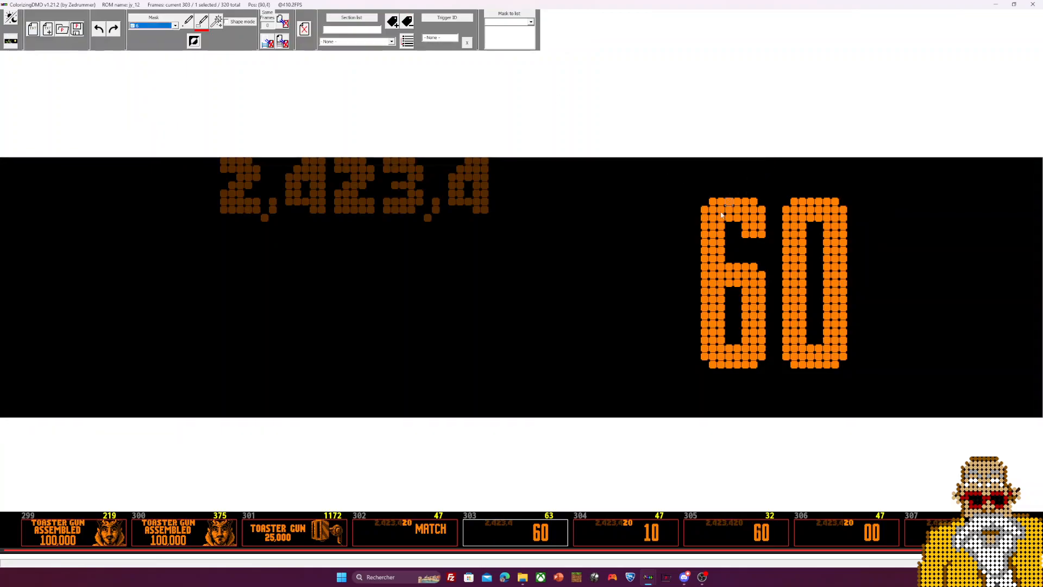
mouse_move(2, 158)
mouse_down()
mouse_move(849, 458)
mouse_move(769, 452)
mouse_up()
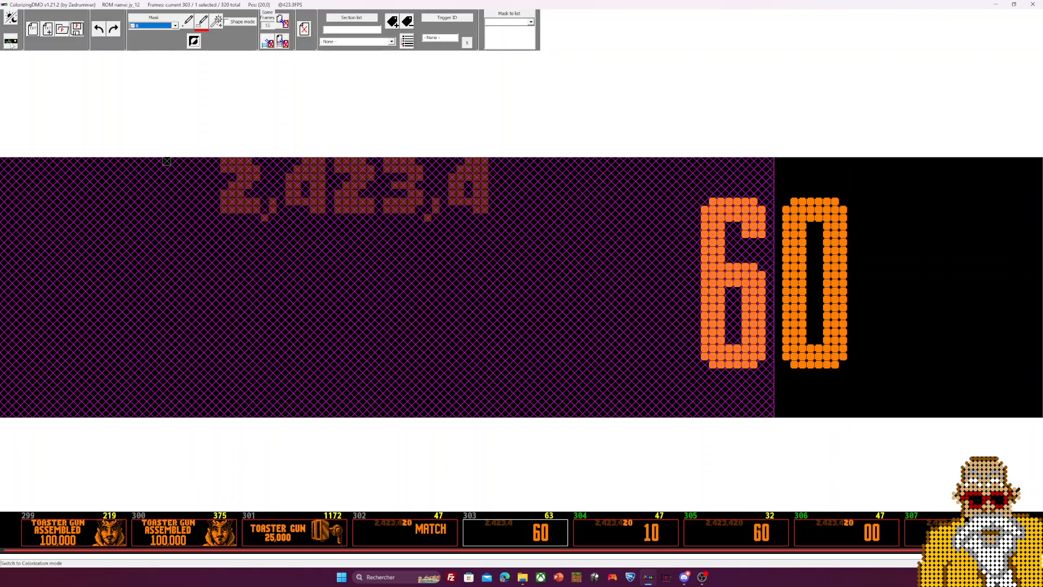
Turn on shape mode for the mask of frame 303 and delete the frames similar to it
key(Tab)
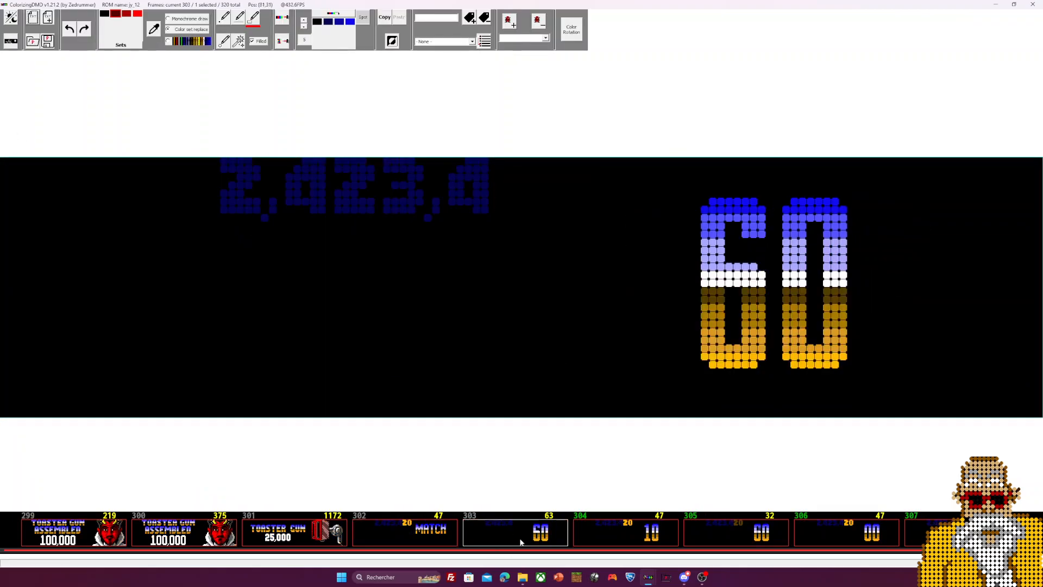
click(7, 47)
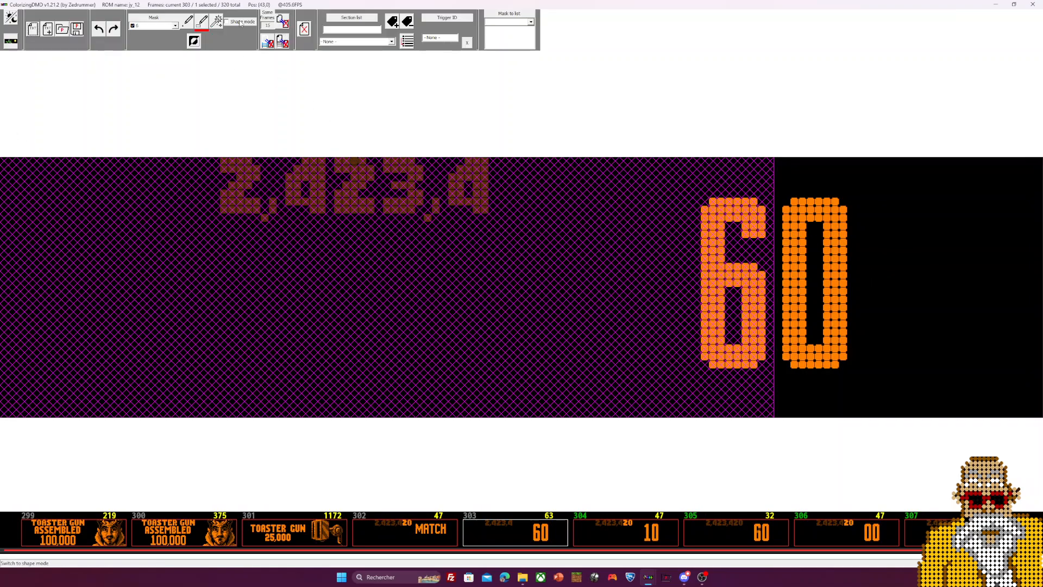
click(305, 29)
click(541, 321)
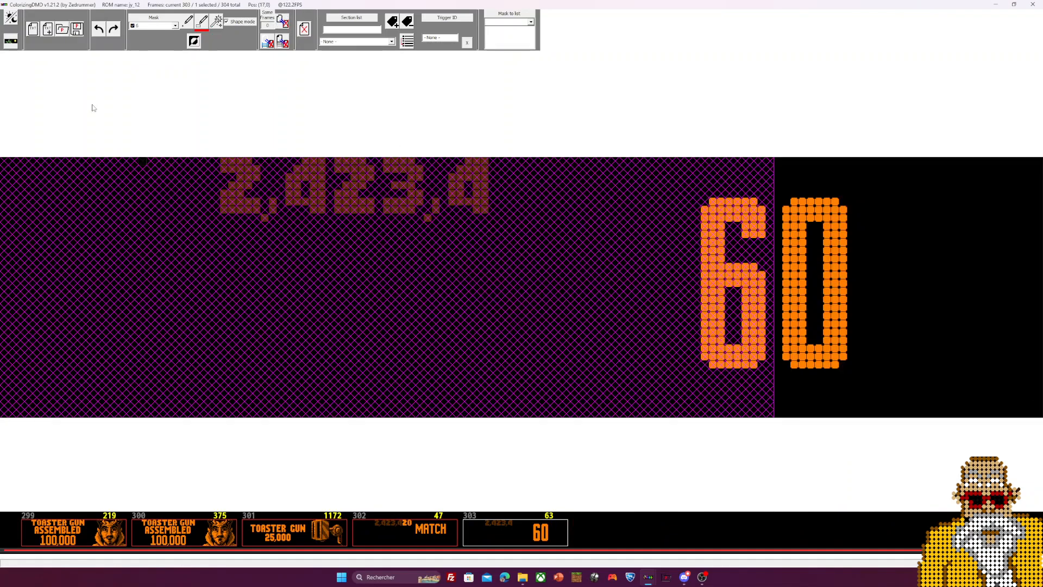
On frame 303, mark the score area as dynamic with blue color set 5 and the strip between it and the 60 with gold set 1
key(Tab)
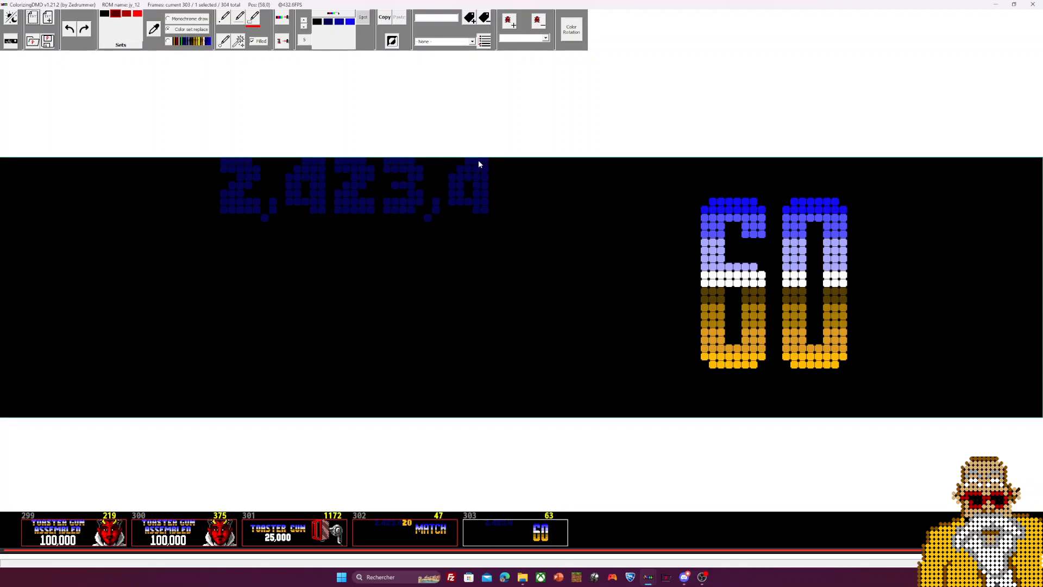
click(303, 27)
click(304, 26)
click(303, 26)
click(303, 27)
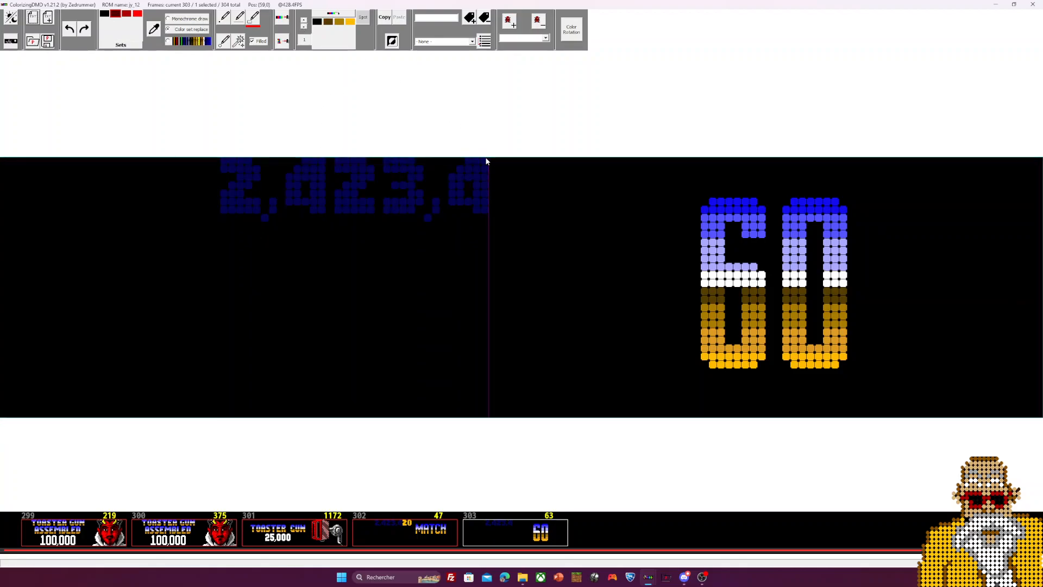
mouse_move(490, 159)
mouse_down()
mouse_move(589, 386)
mouse_move(617, 426)
mouse_move(641, 426)
mouse_up()
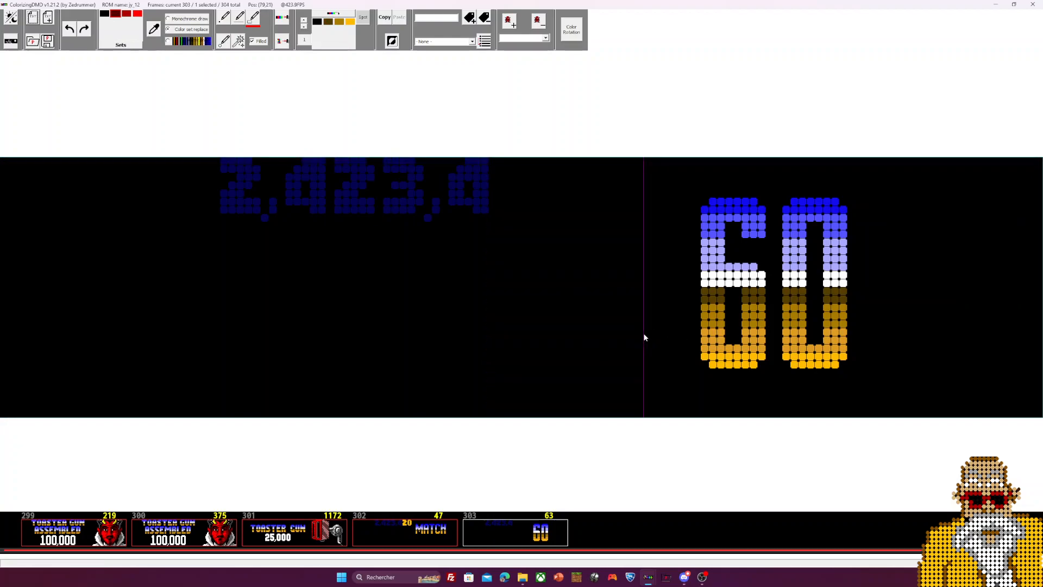
On frame 303, mark the bottom strip around the 60 as dynamic with gold set 1 and the top strip with blue set 5
drag(645, 356, 1039, 423)
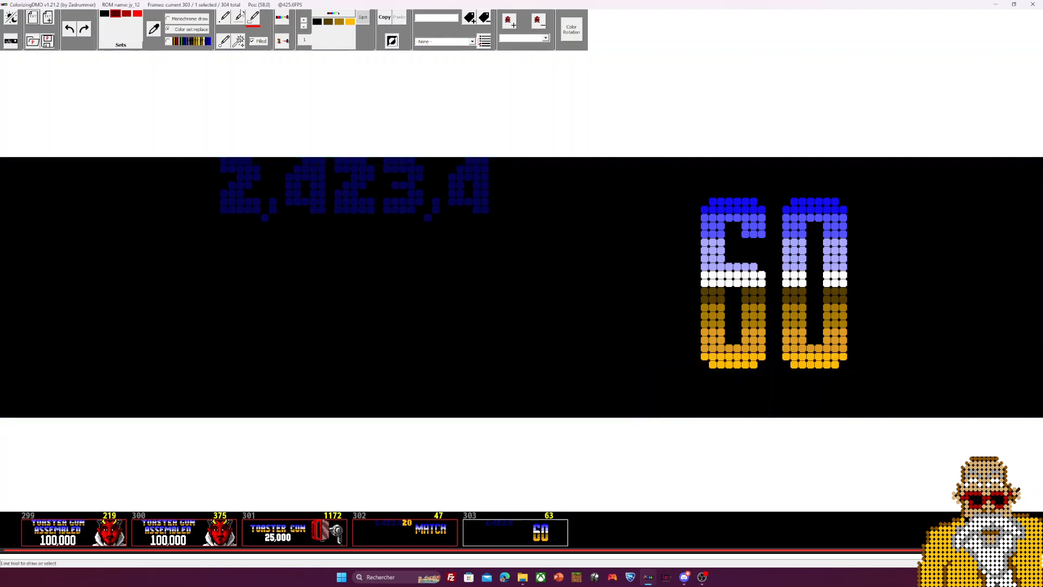
click(304, 20)
click(303, 20)
click(304, 20)
click(303, 20)
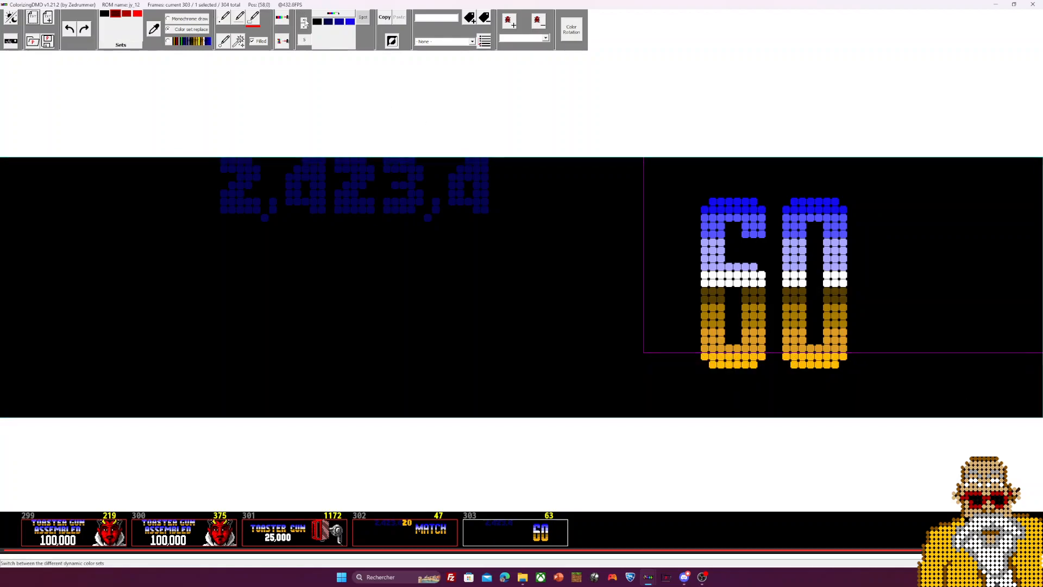
drag(645, 212, 1030, 141)
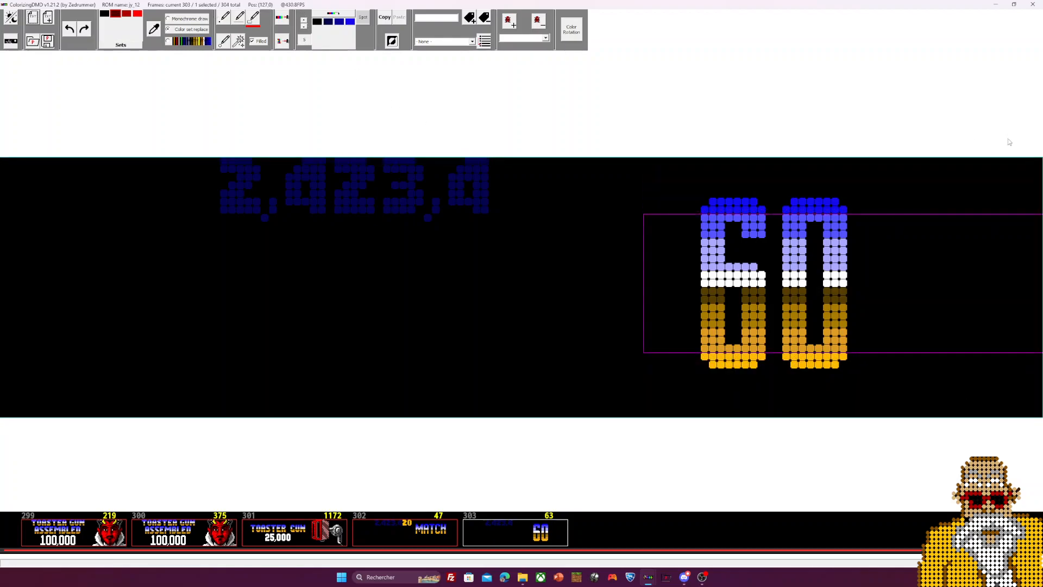
Mark the medium-blue band of the 60 as dynamic with color set 6 and the pale-blue band with set 7
click(303, 20)
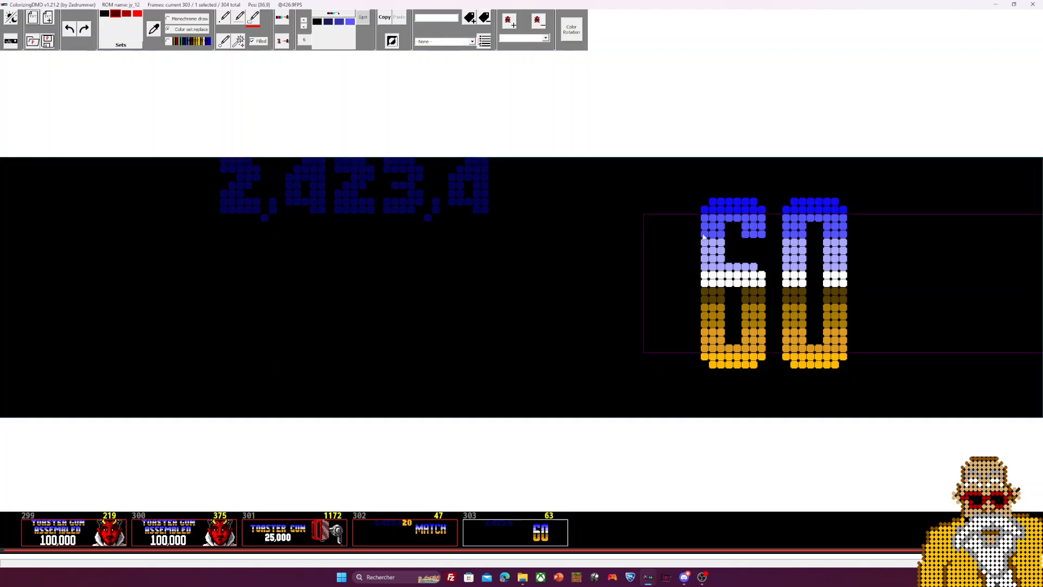
drag(645, 215, 1027, 235)
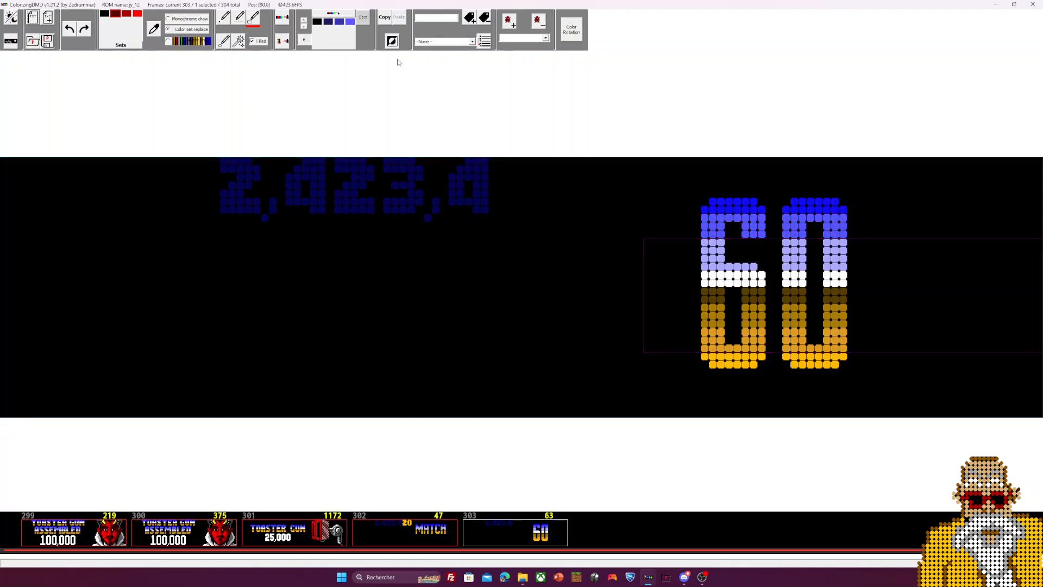
click(304, 20)
drag(645, 240, 1032, 271)
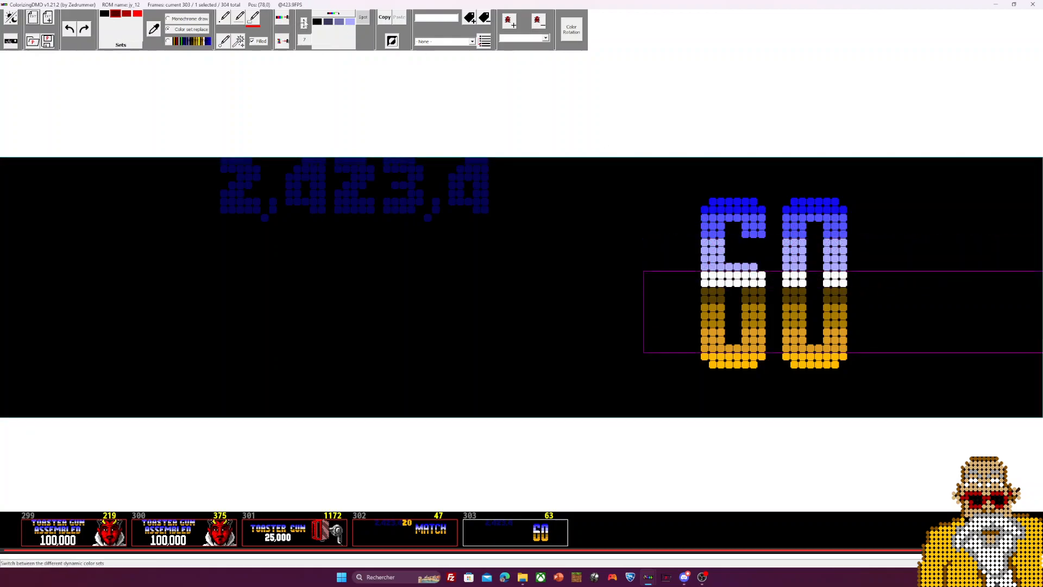
Mark the brown-to-gold bands of the 60 as dynamic with color sets 8, 9 and 10, and the white band with the grayscale set
drag(646, 288, 1017, 304)
key(Up)
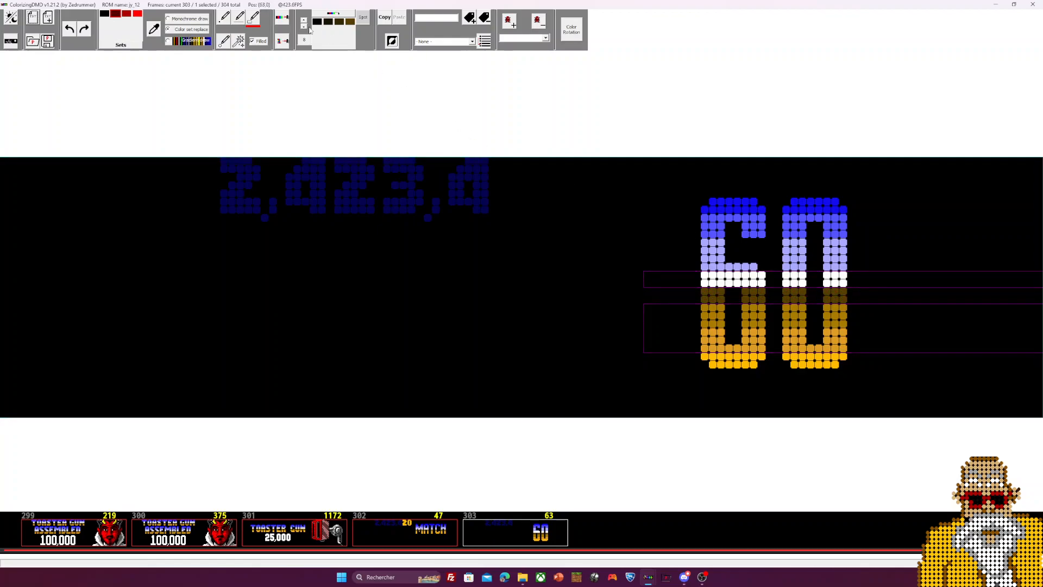
drag(648, 309, 1042, 327)
key(Up)
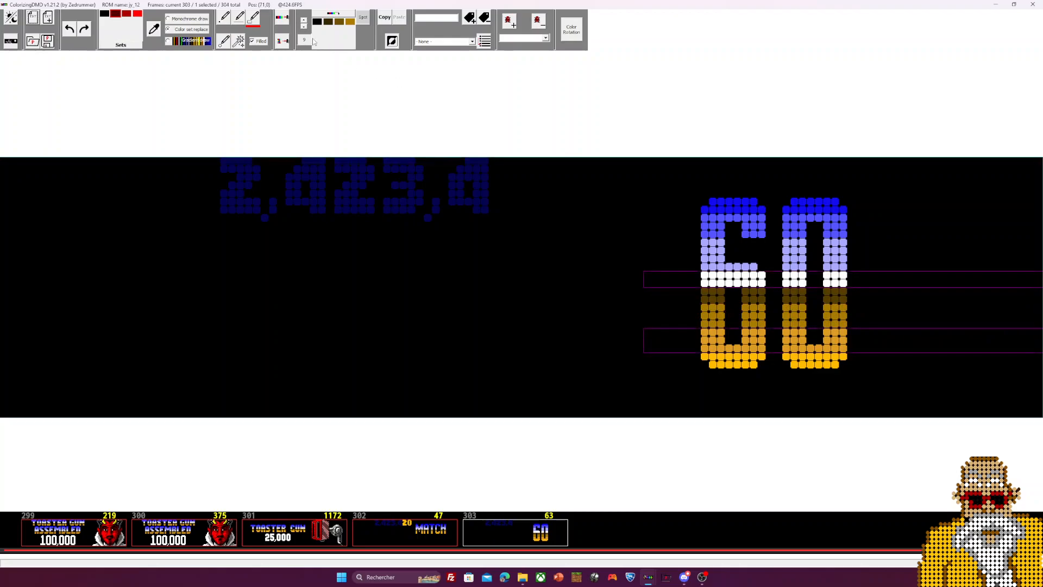
click(663, 337)
double_click(304, 28)
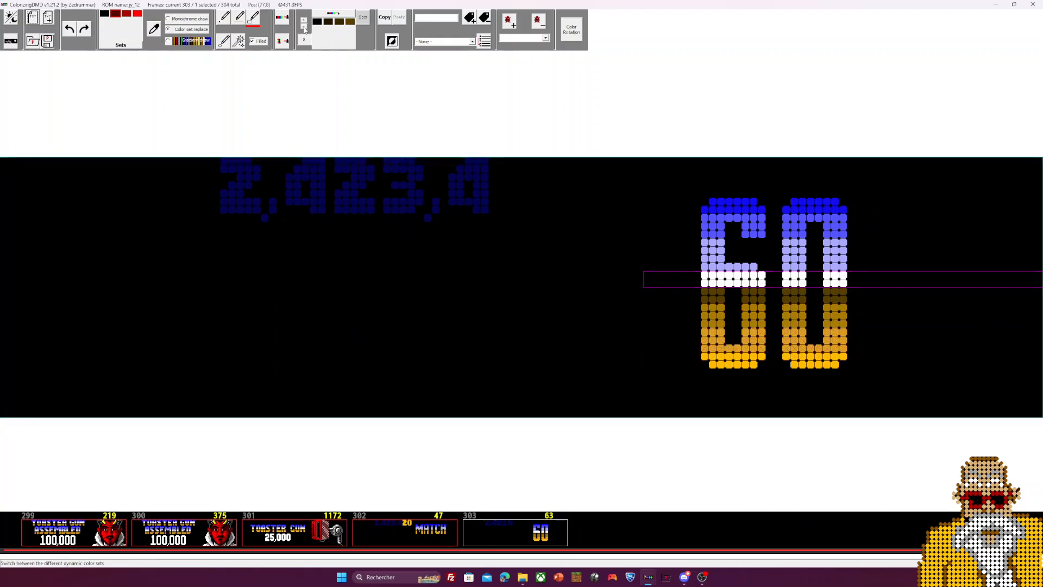
double_click(304, 27)
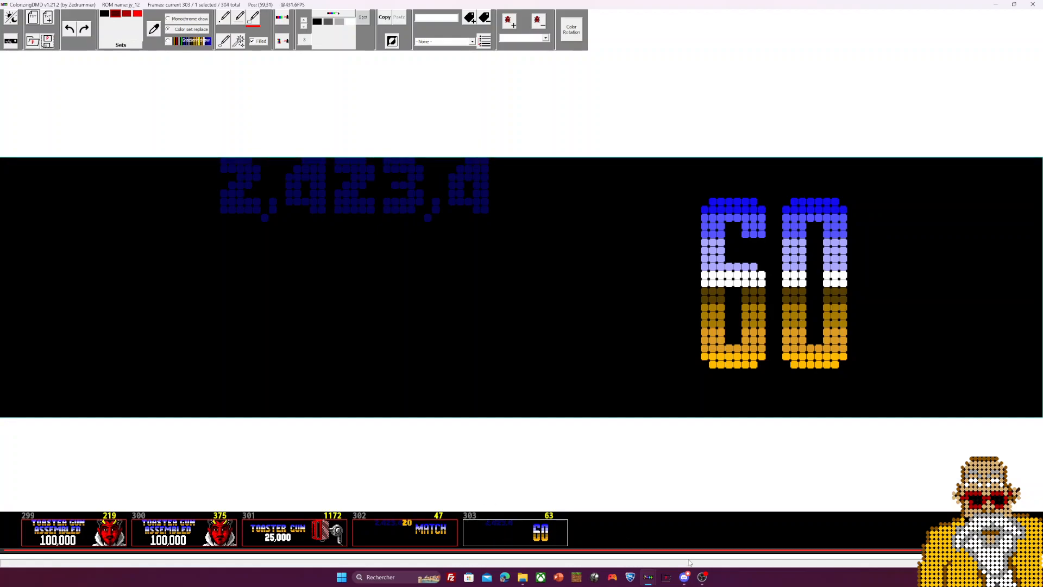
Return to frame 0, save the Serum project and restore the editor window to its smaller size
drag(692, 550, 5, 550)
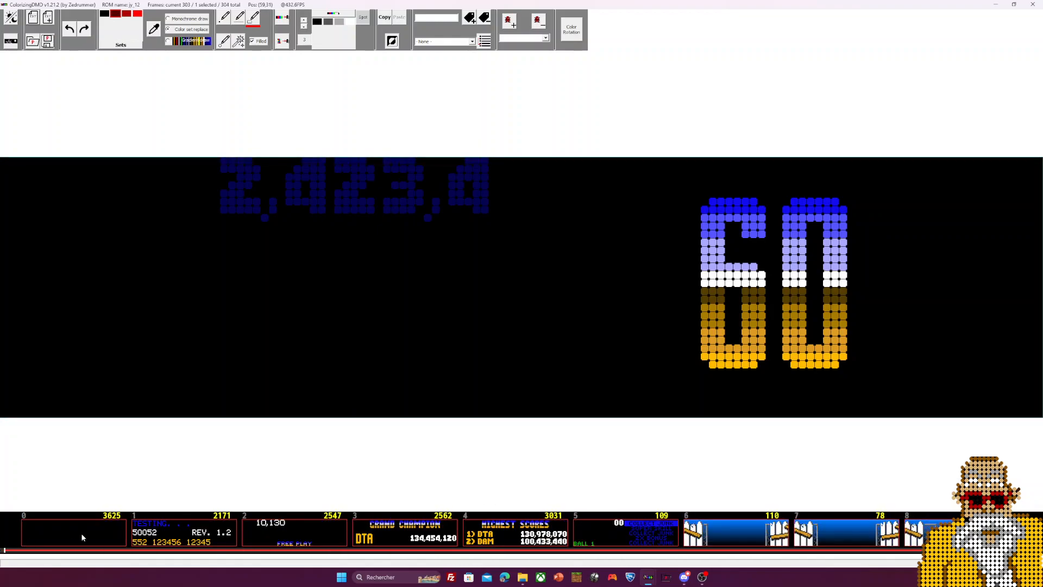
click(76, 538)
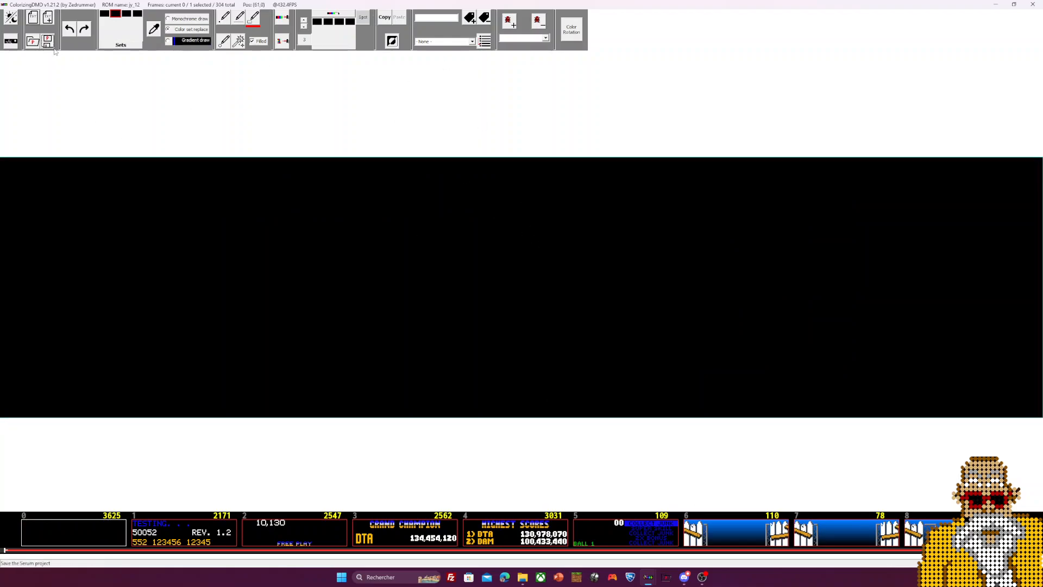
click(1013, 4)
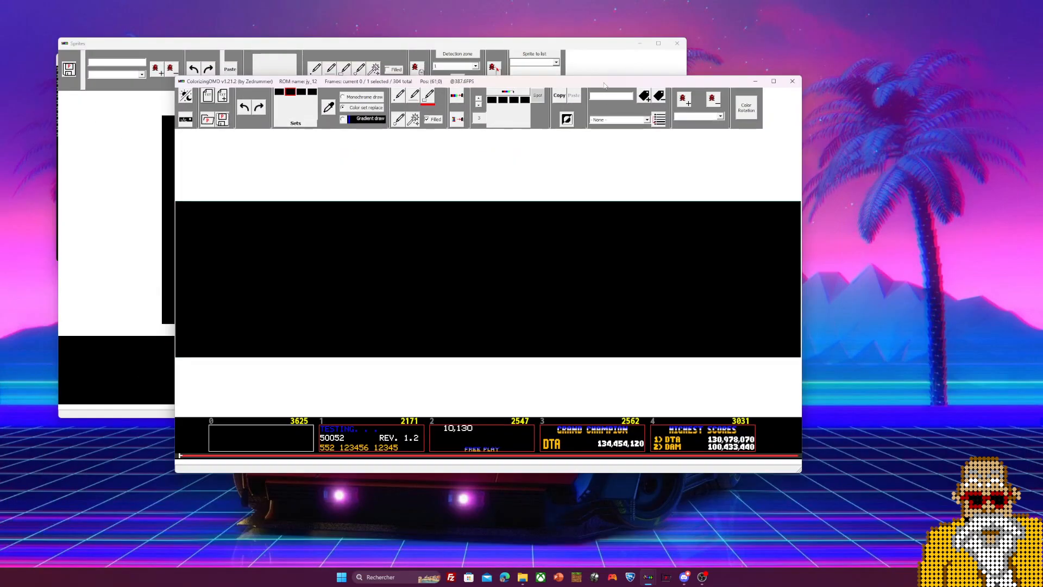
In File Explorer, copy jy_12.cRZ from the desktop's Colorisation/jy_serum folder and open the Visual Pinball folder on drive C
click(523, 577)
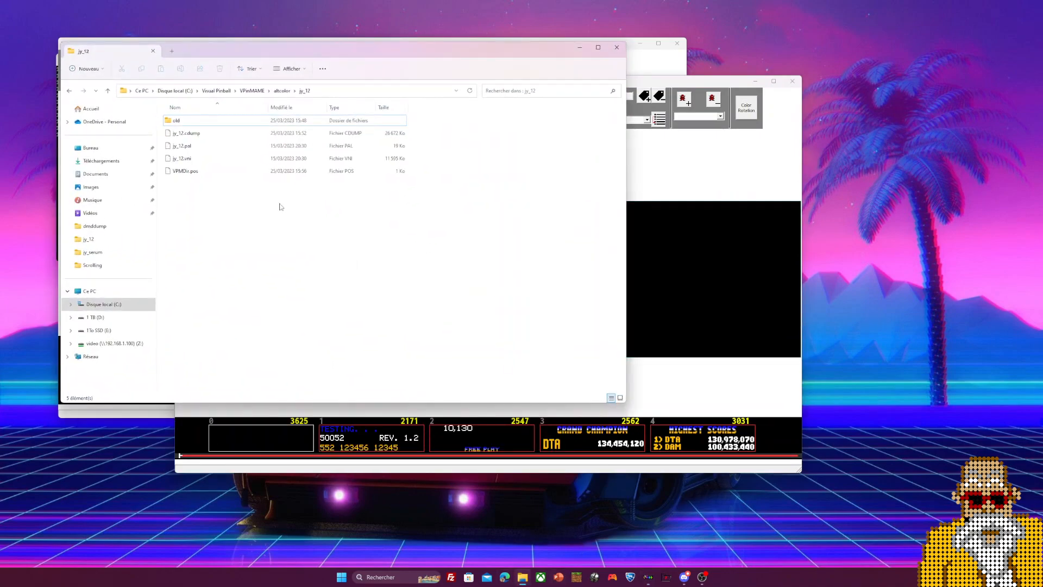
click(95, 147)
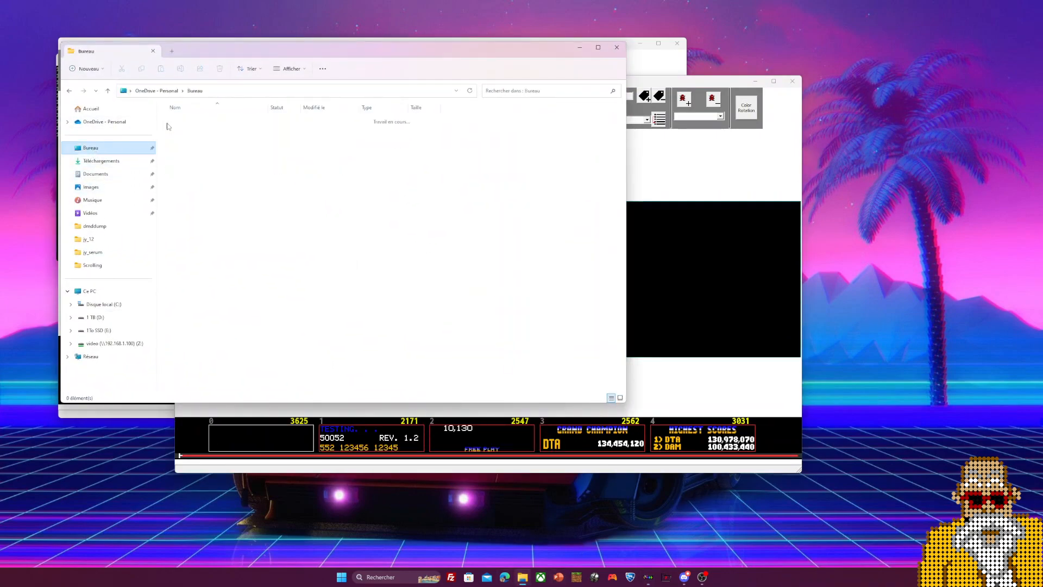
double_click(174, 121)
double_click(176, 212)
click(189, 171)
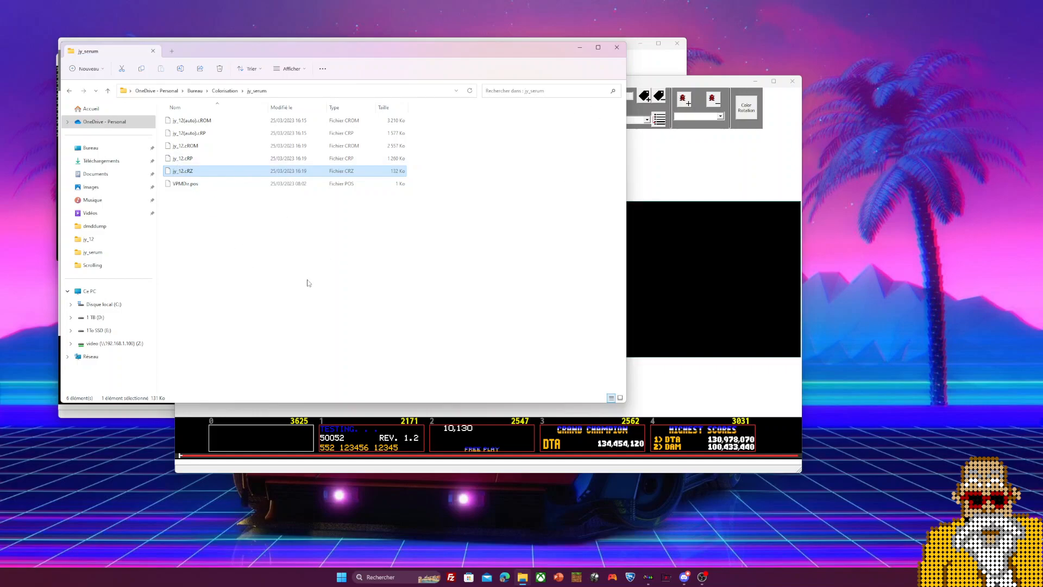
click(123, 305)
double_click(193, 302)
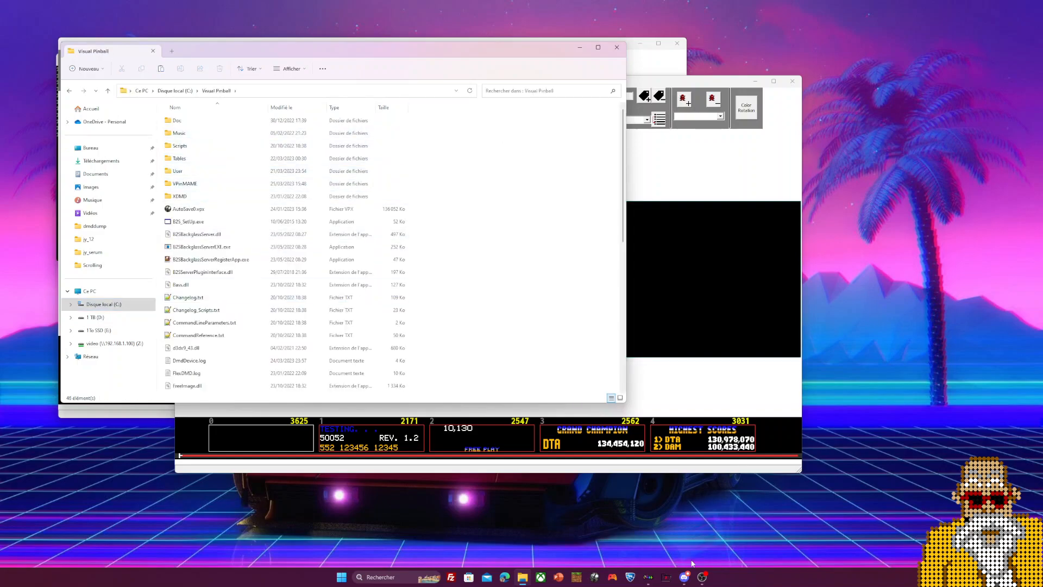
Switch back to ColorizingDMD, move its window aside, select frame 1 and save the Serum project again
click(702, 577)
click(903, 363)
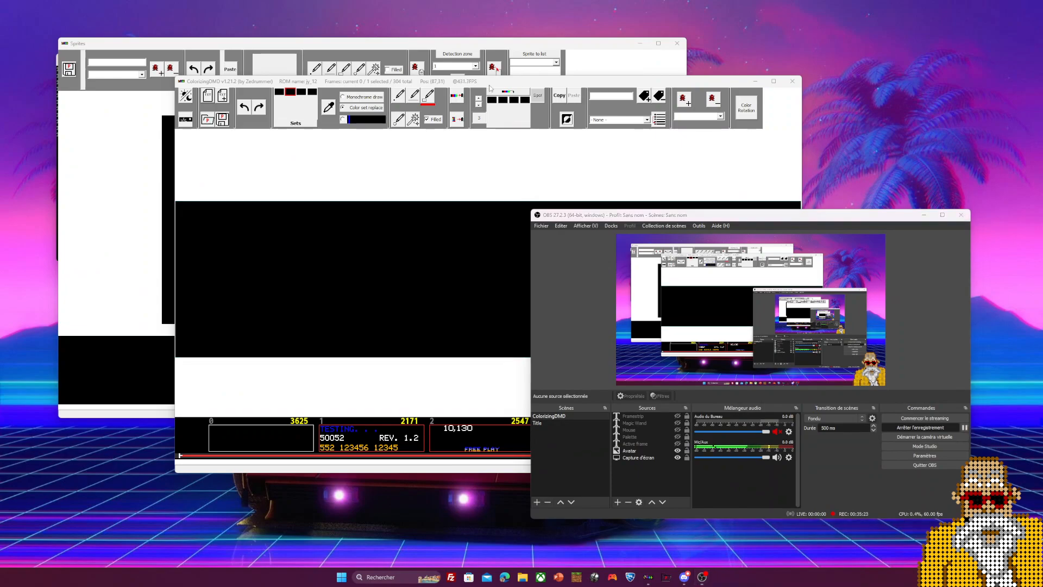
click(361, 84)
drag(361, 84, 234, 31)
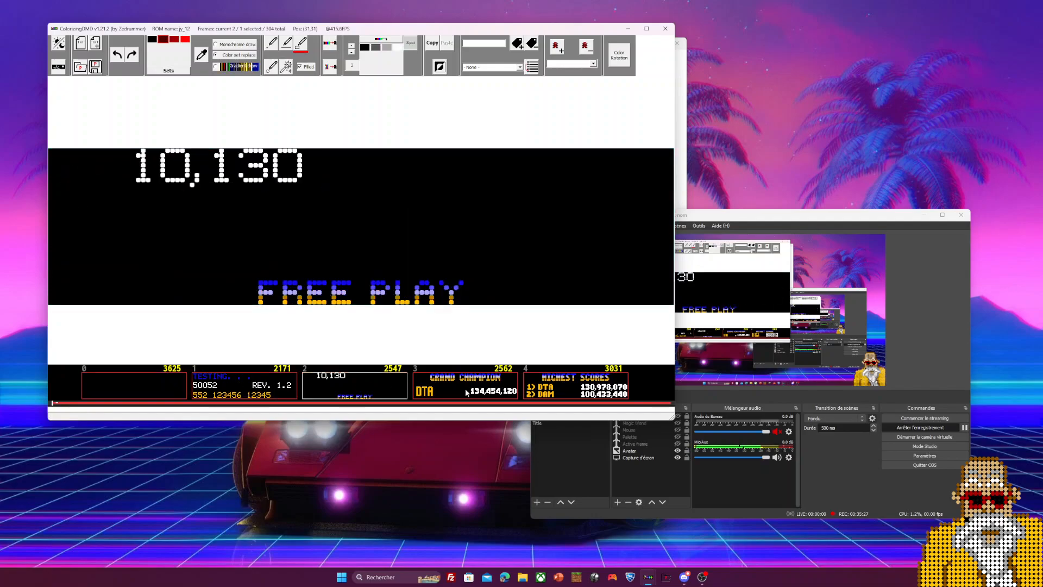
click(239, 384)
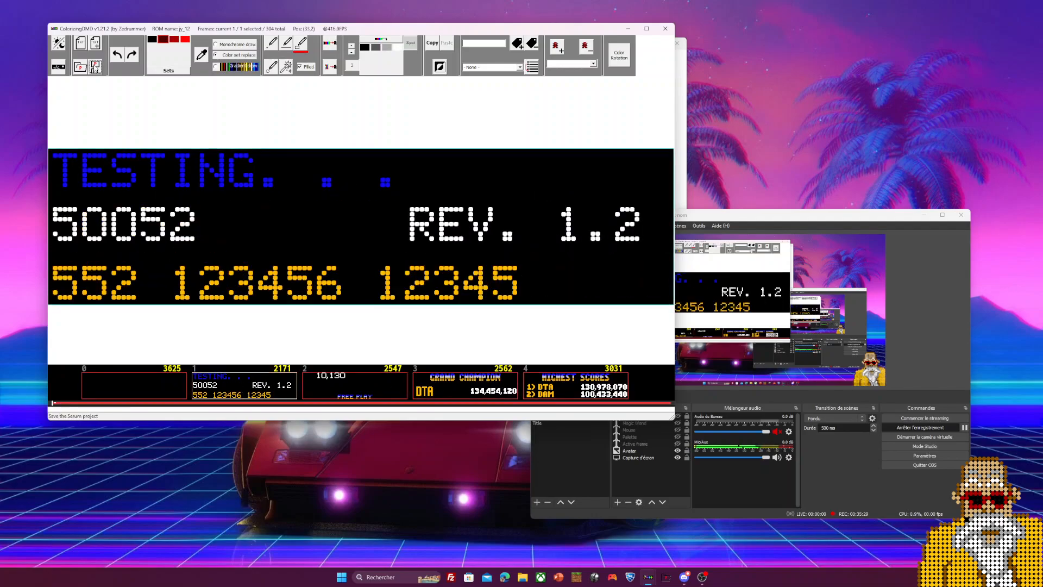
In a new File Explorer window, open the desktop's Colorisation/jy_serum folder and copy the updated jy_12.cRZ
key(super+e)
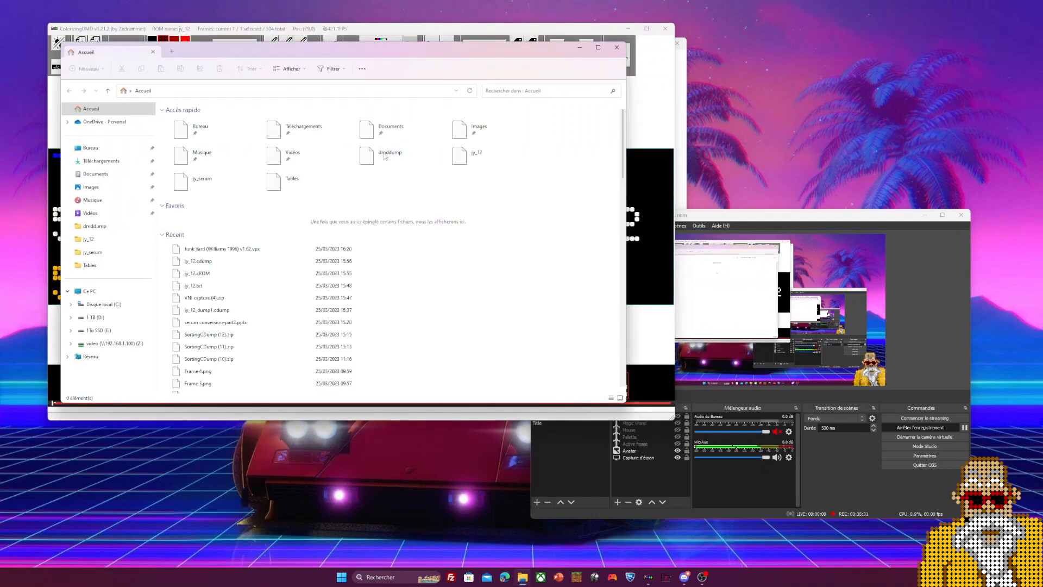
click(178, 160)
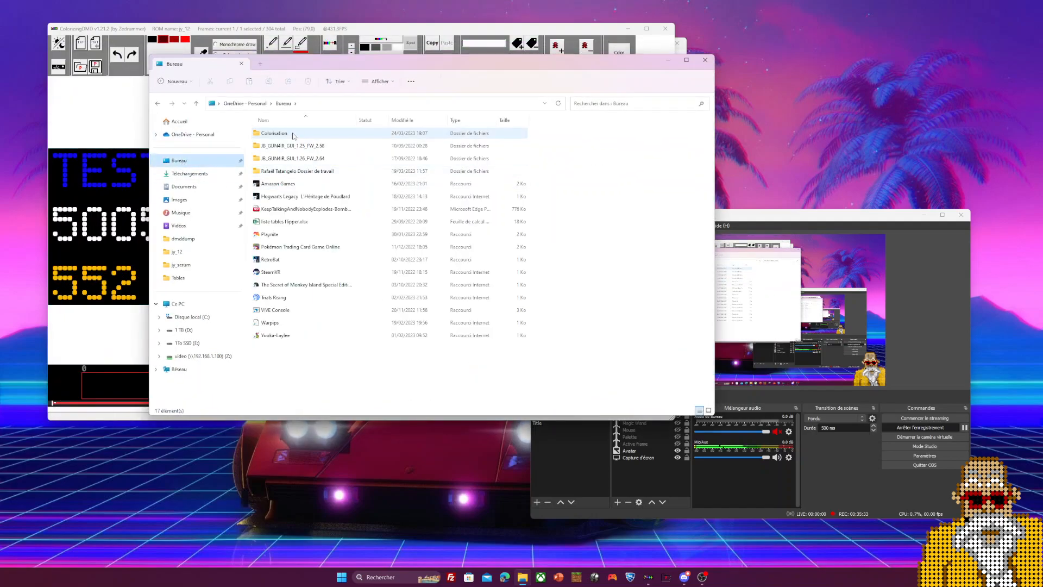
double_click(294, 133)
double_click(271, 221)
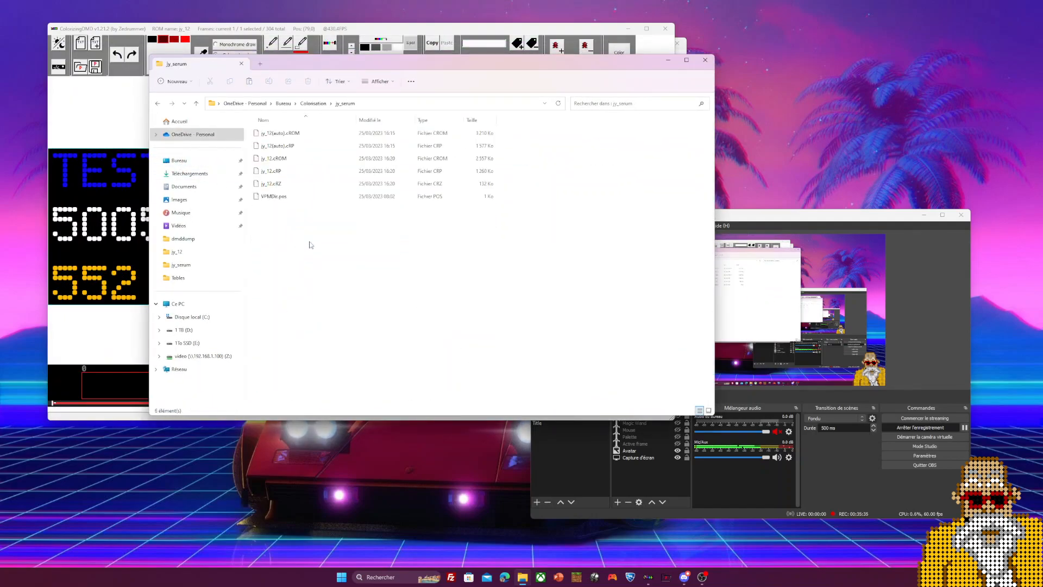
drag(375, 70, 509, 85)
click(468, 200)
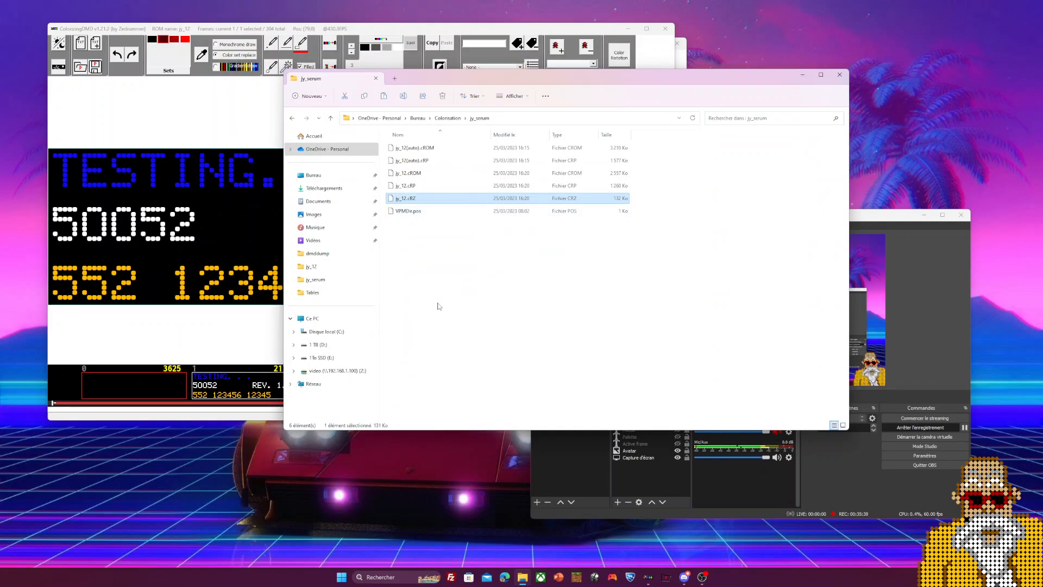
Paste jy_12.cRZ into Visual Pinball/VPinMAME/altcolor/jy_12 on drive C, replacing the existing copy
click(326, 332)
double_click(411, 324)
double_click(412, 211)
double_click(414, 147)
double_click(405, 212)
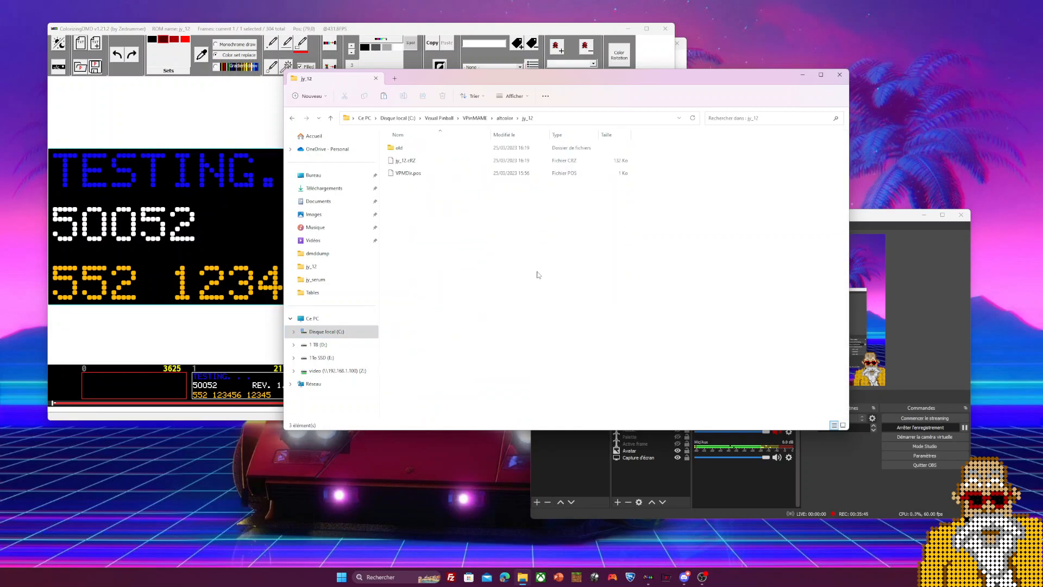
key(ctrl+v)
click(505, 233)
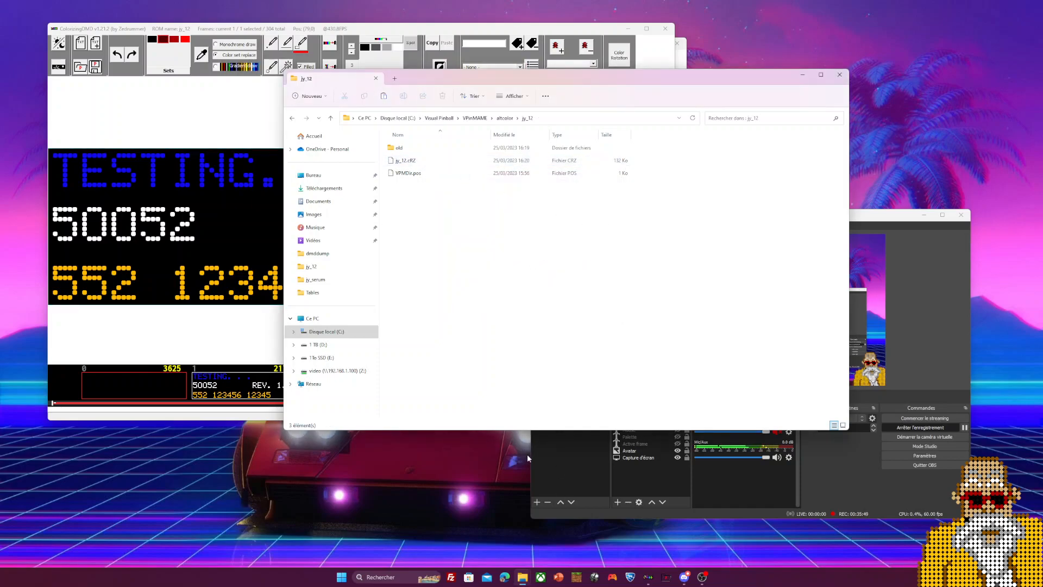
Launch the Junk Yard (Williams 1996) v1.62 table in Visual Pinball and enlarge the colorized DMD display
right_click(594, 580)
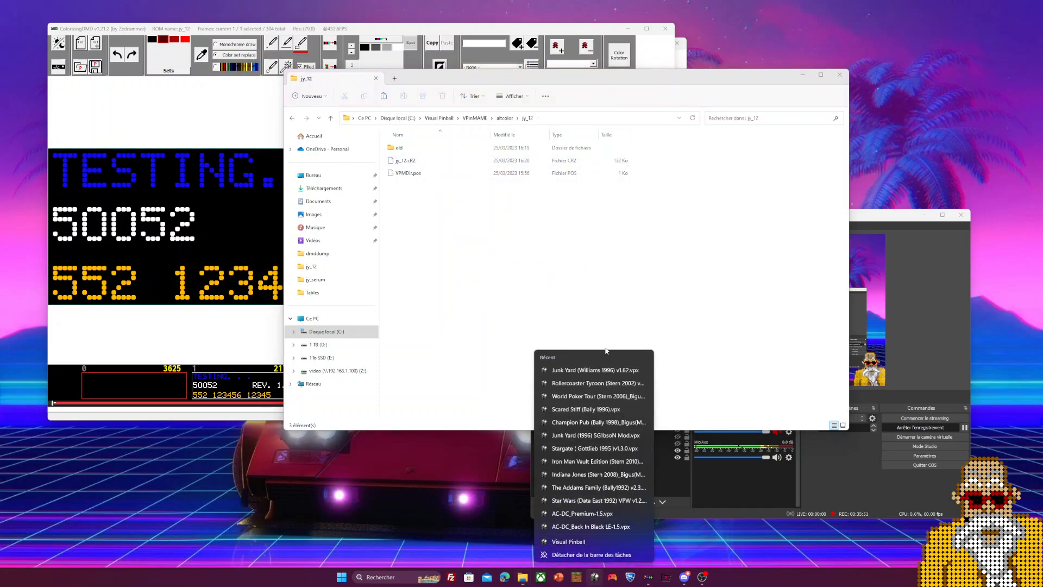
click(580, 370)
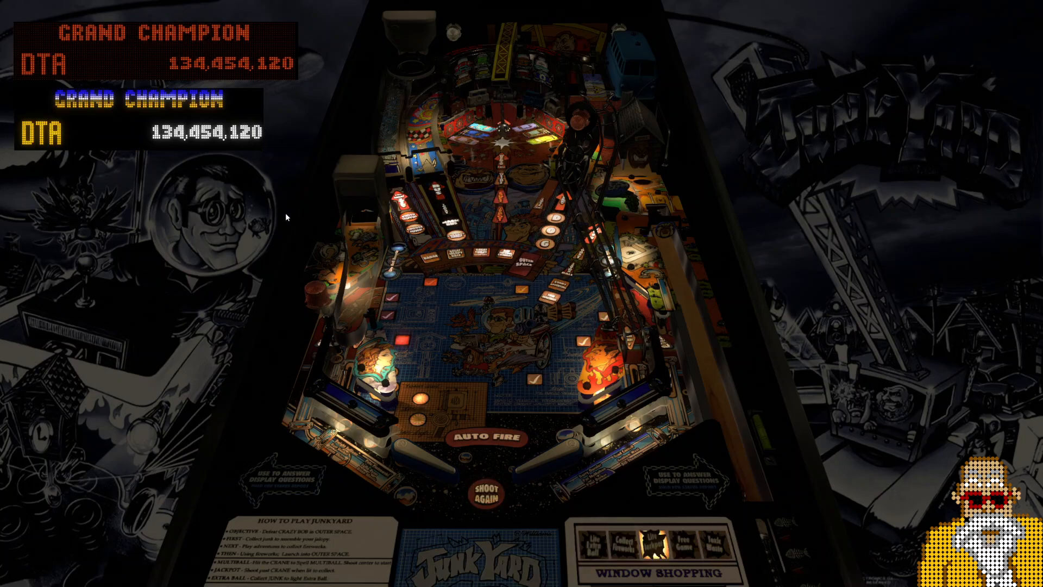
drag(260, 147, 286, 157)
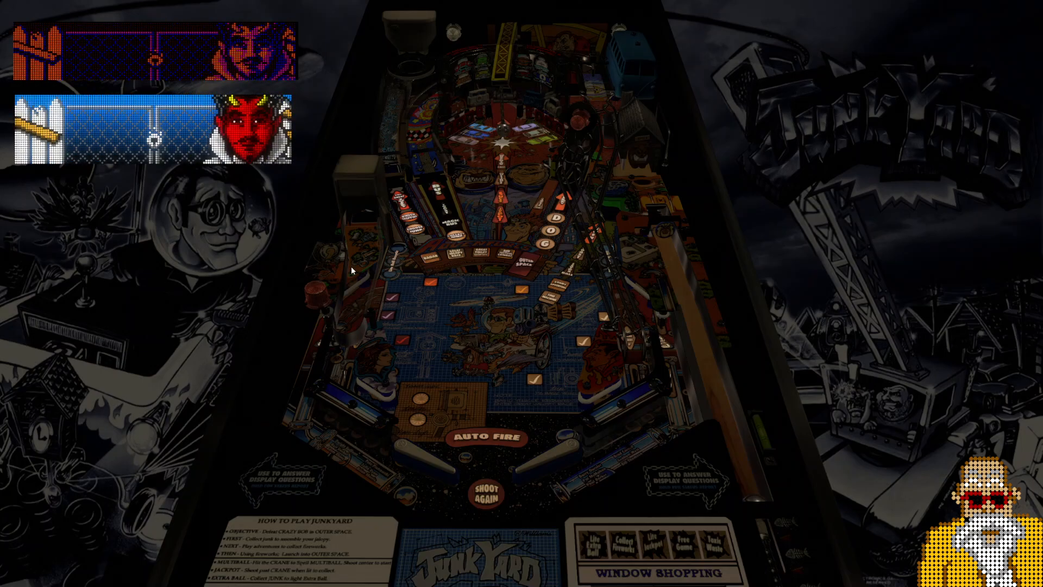
Start a game on the Junk Yard table, launch the ball and play with both flippers to check the colorized DMD's score frames
key(1)
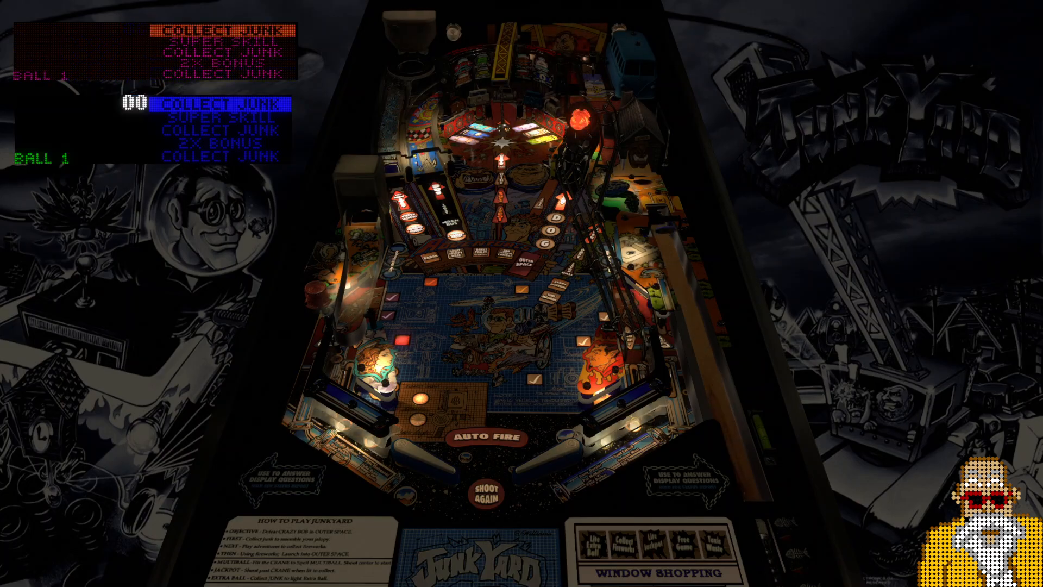
key(Return)
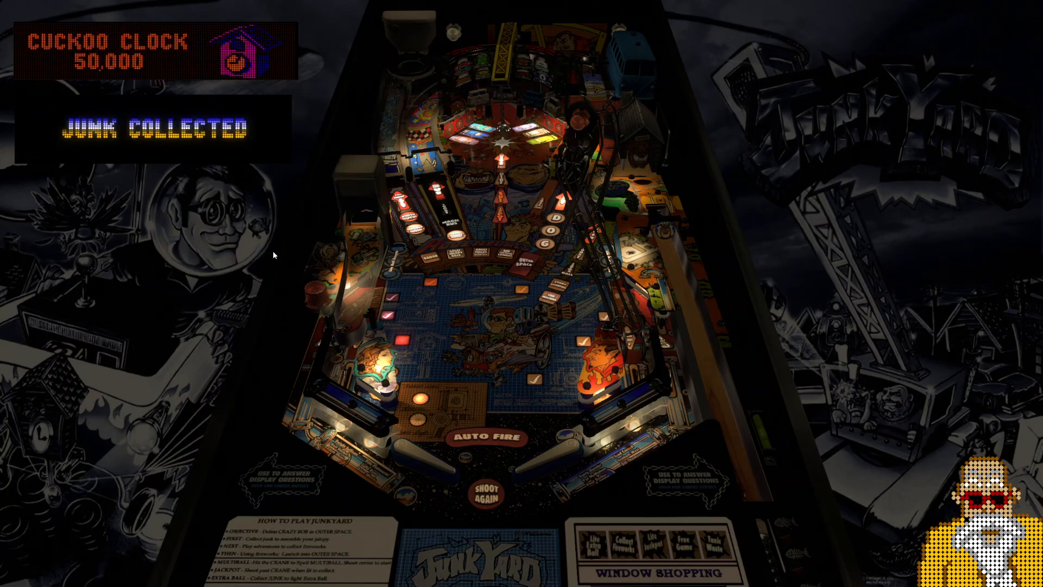
key(Shift_R)
key(Shift_L)
key(Shift_L)
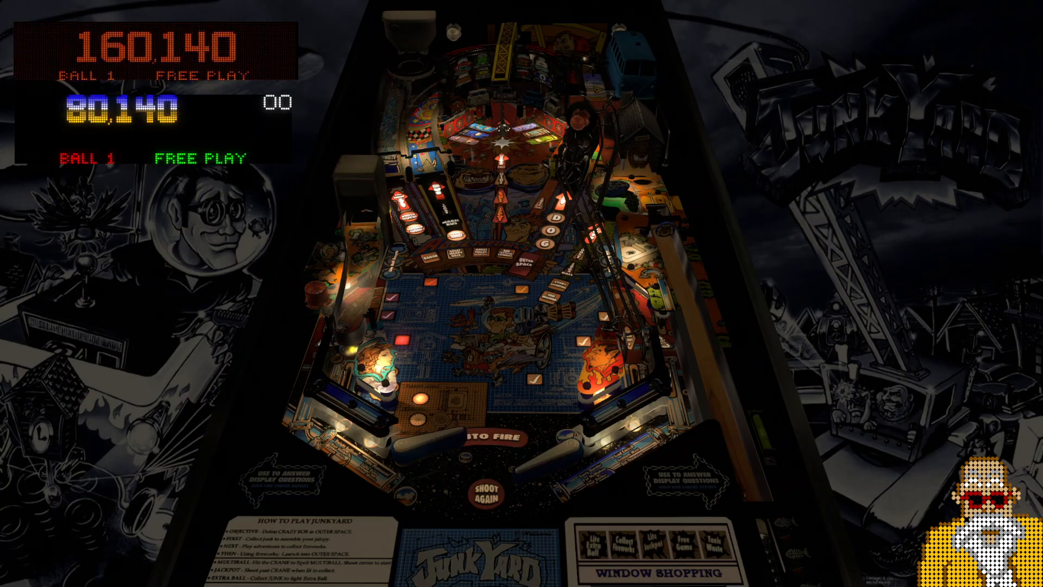
key(Shift_L)
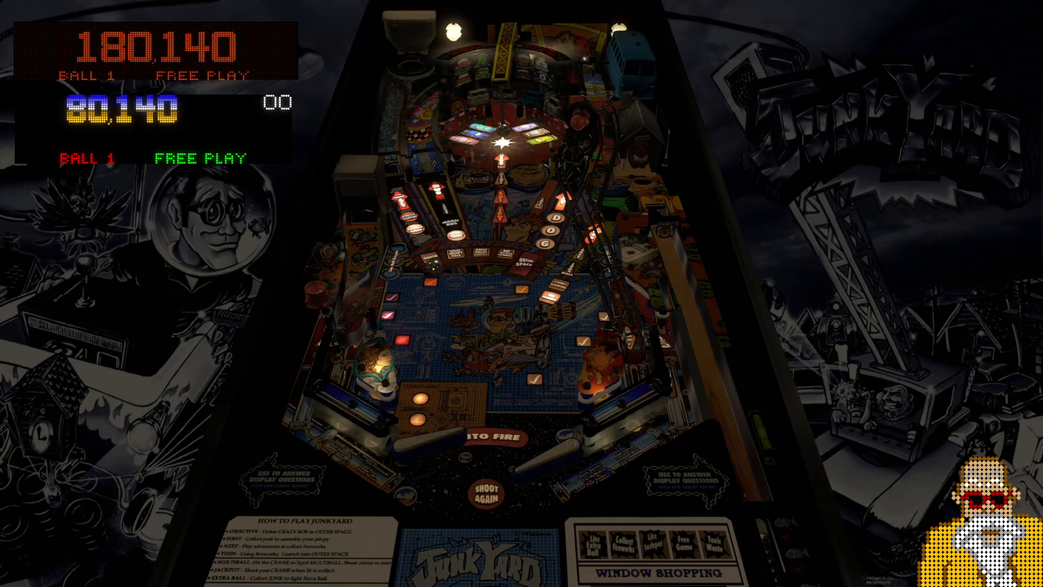
key(Shift_L)
key(Shift_R)
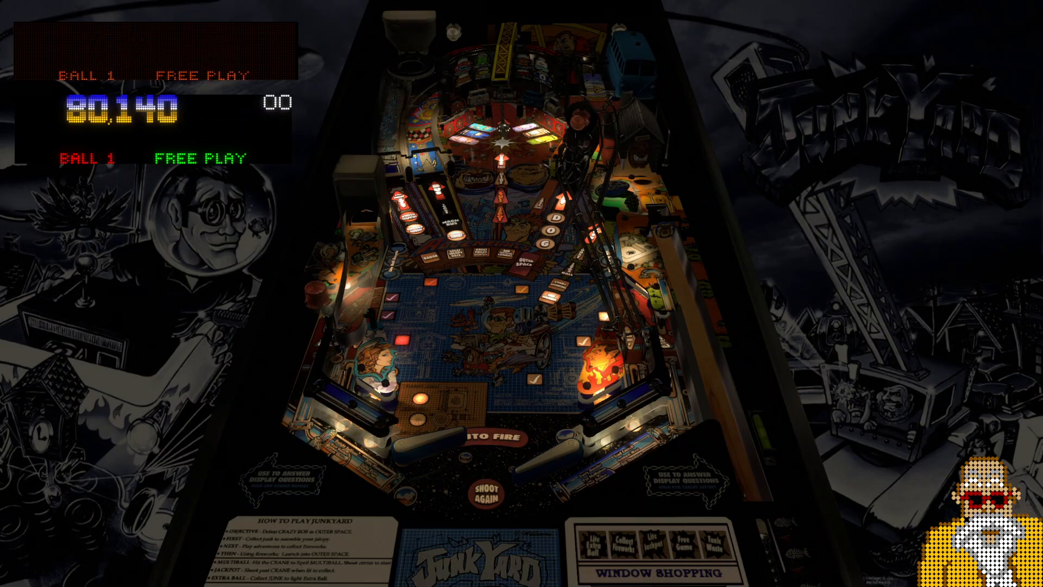
key(Shift_L)
key(Shift_R)
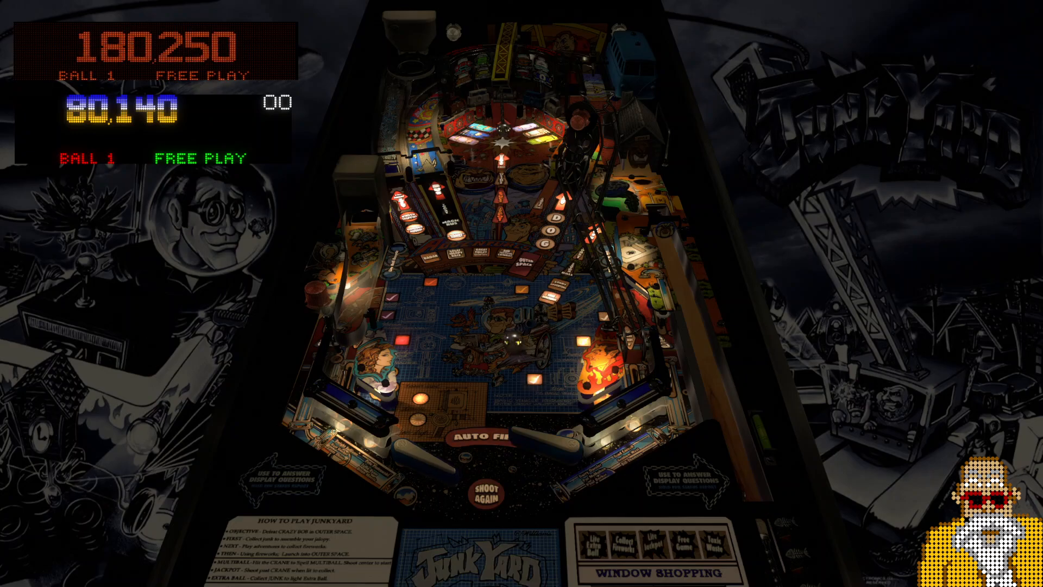
key(Shift_L)
key(Shift_R)
key(Shift_L)
key(Shift_R)
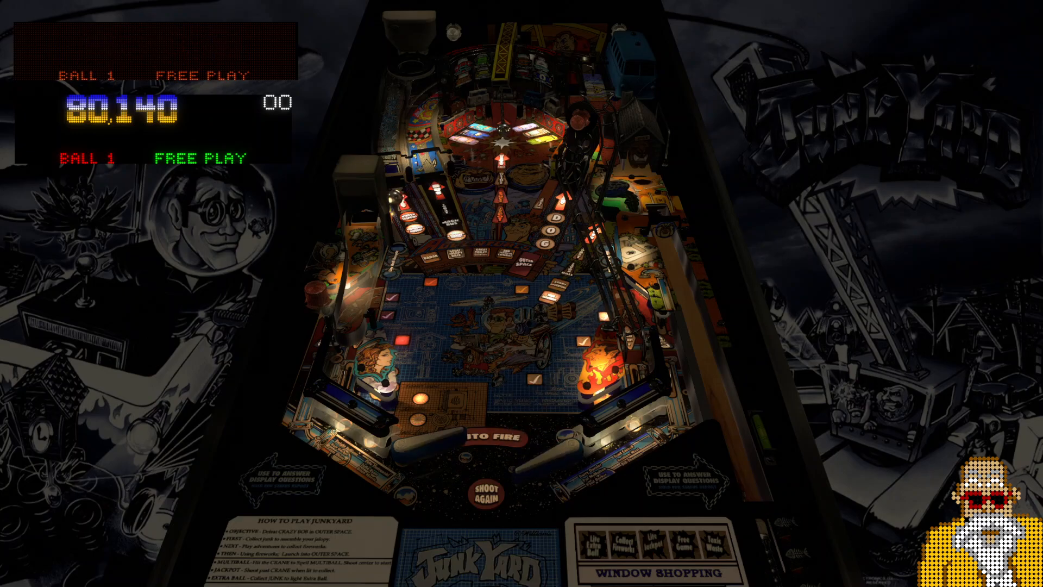
key(Shift_R)
key(Shift_L)
key(Shift_R)
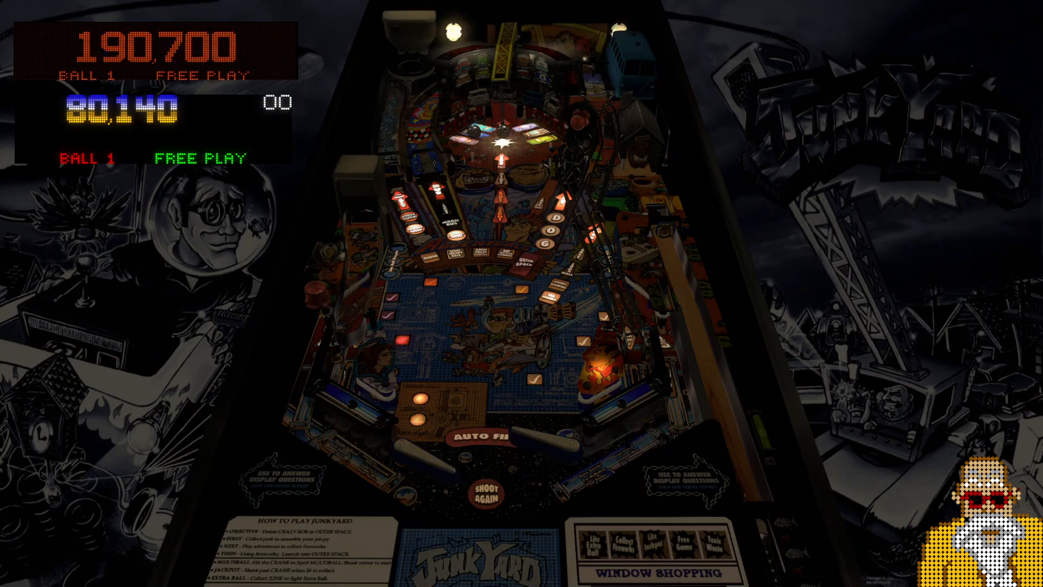
key(Shift_R)
key(Shift_R)
key(Shift_L)
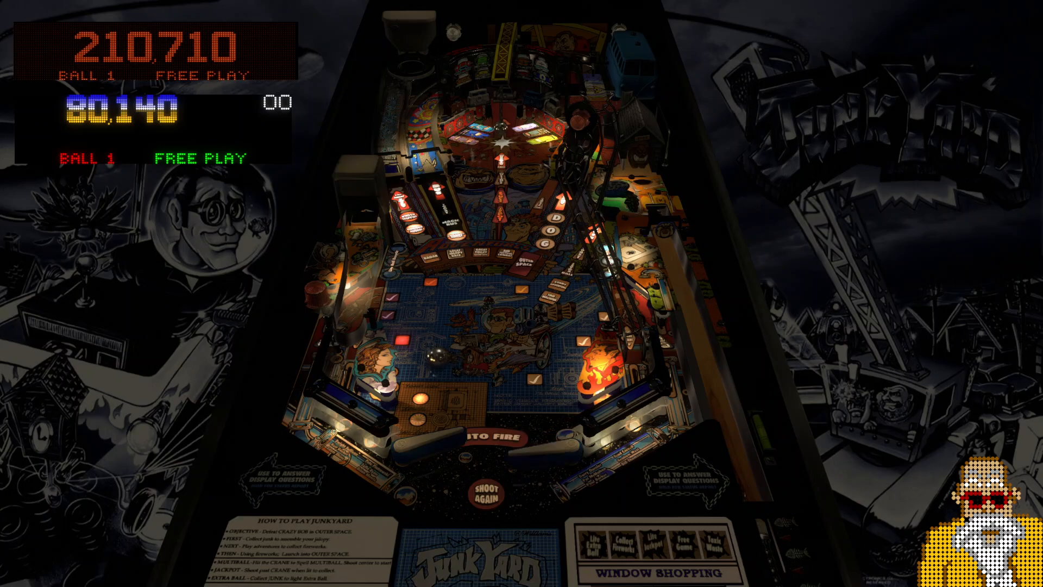
key(Shift_R)
key(Shift_L)
key(Shift_R)
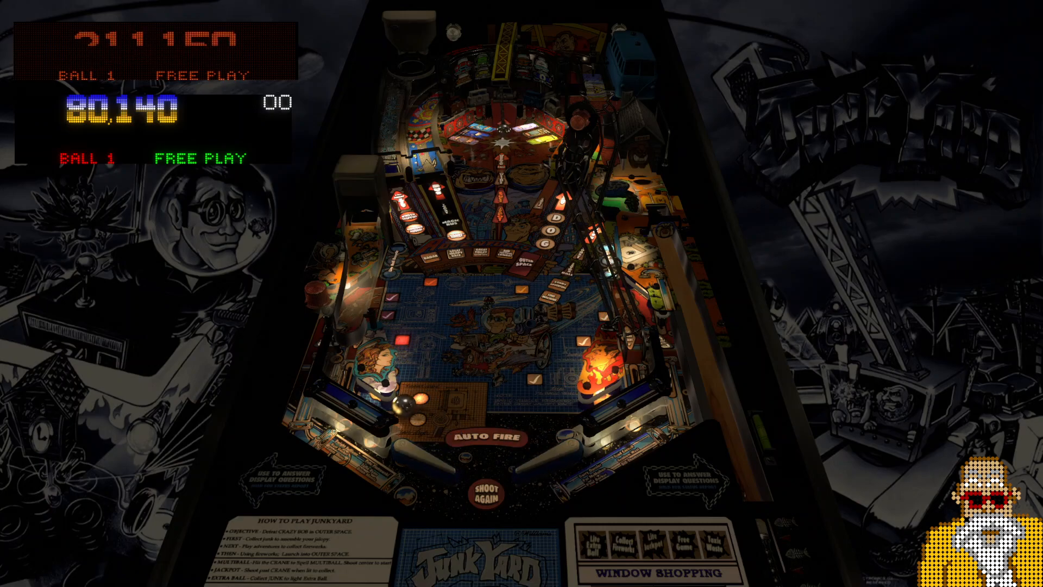
key(Shift_L)
key(Shift_L)
key(Shift_R)
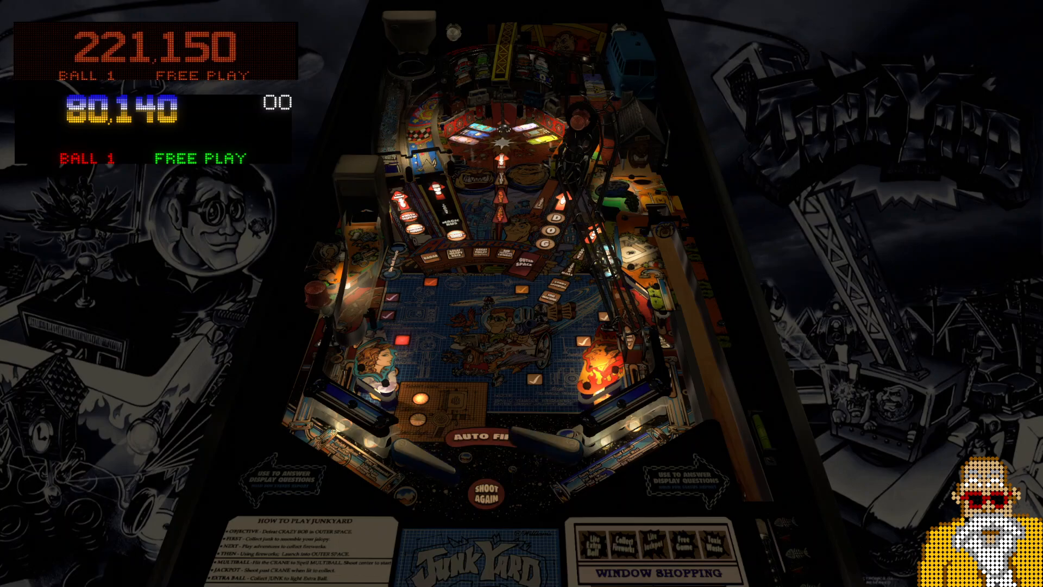
key(Shift_L)
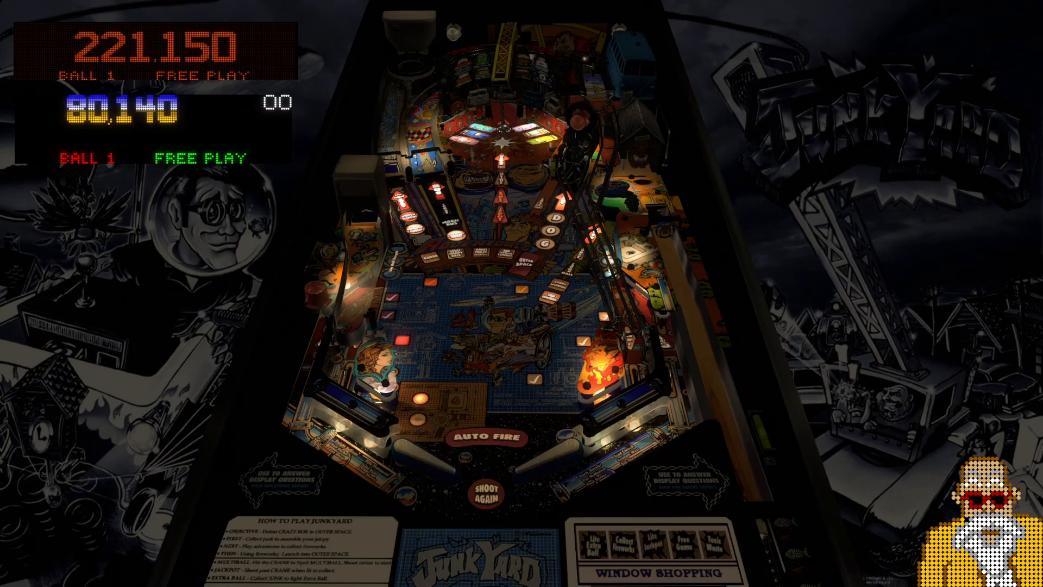
key(Shift_L)
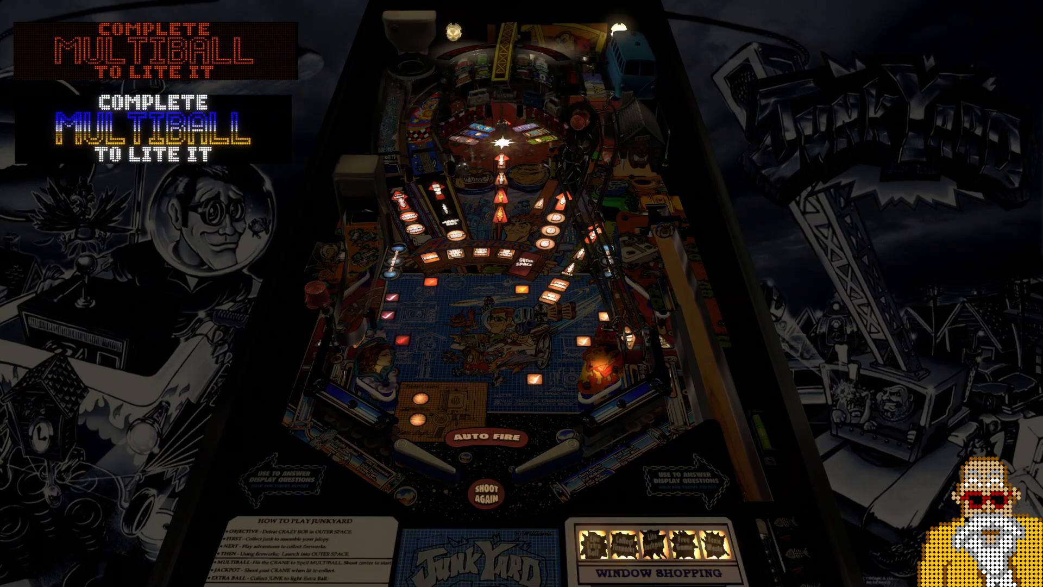
key(Shift_R)
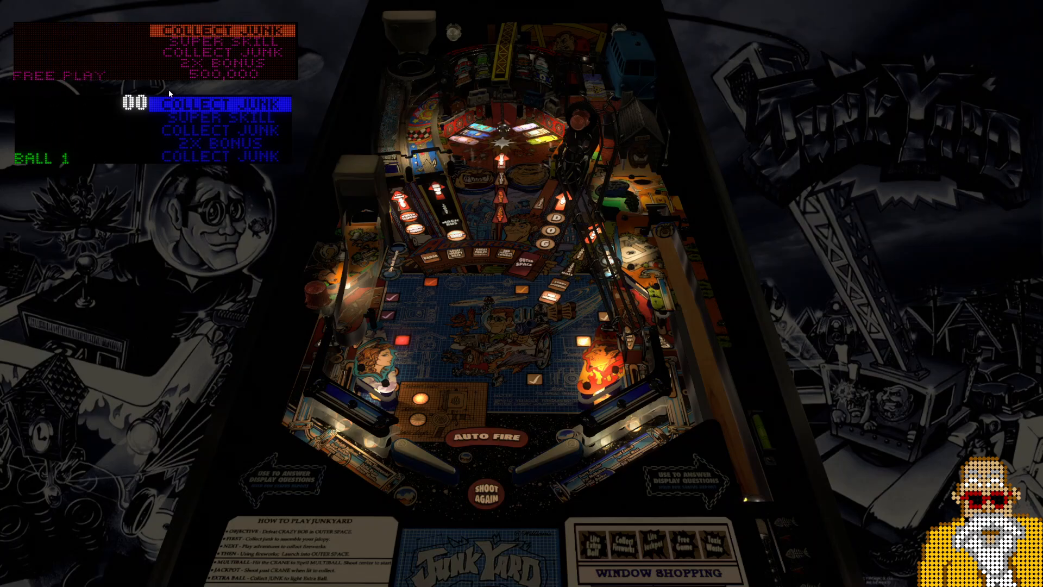
Quit the Junk Yard table and return to ColorizingDMD
key(Escape)
key(Up)
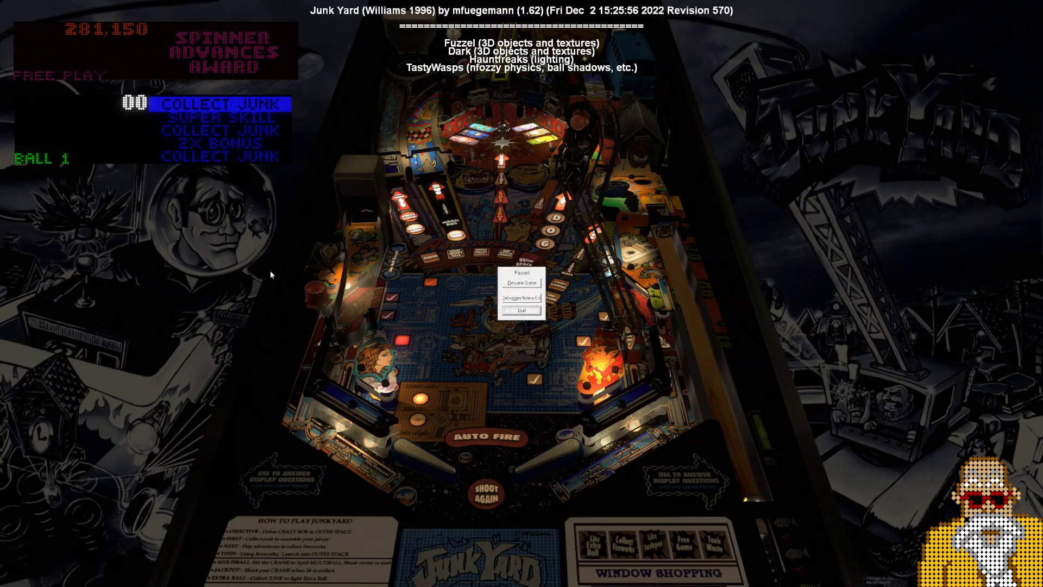
key(Return)
click(177, 25)
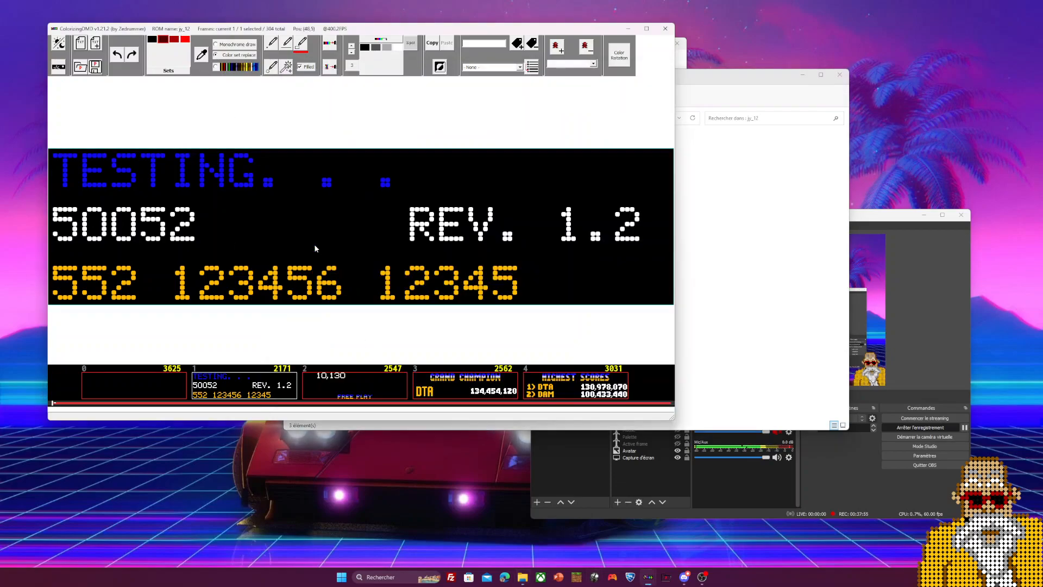
Look through the frame strip and inspect frame 68, the Ball 1 score frame, and its neighbours
scroll(385, 396, down, 10)
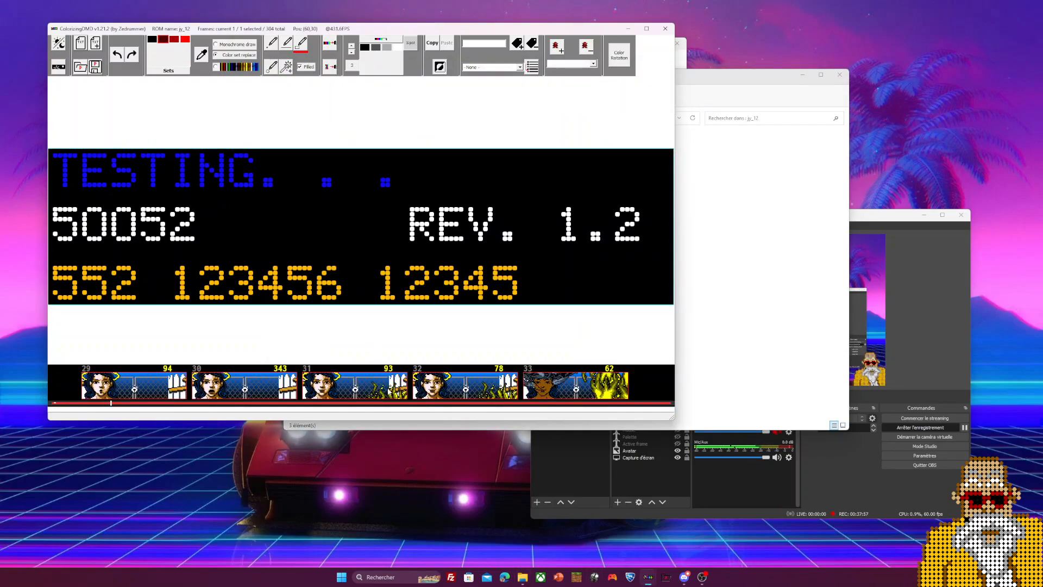
scroll(386, 396, down, 2)
scroll(369, 396, up, 2)
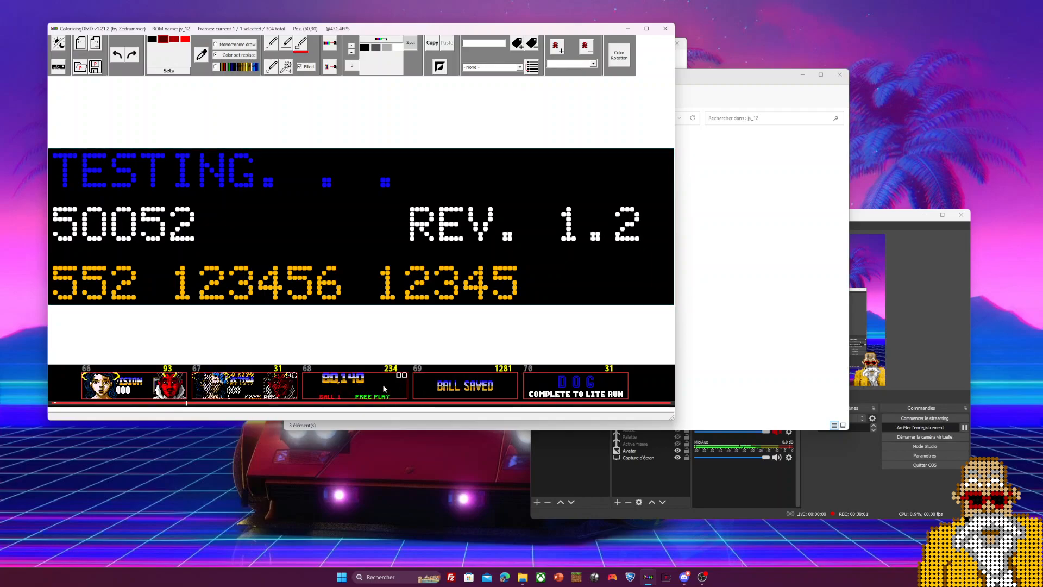
click(385, 388)
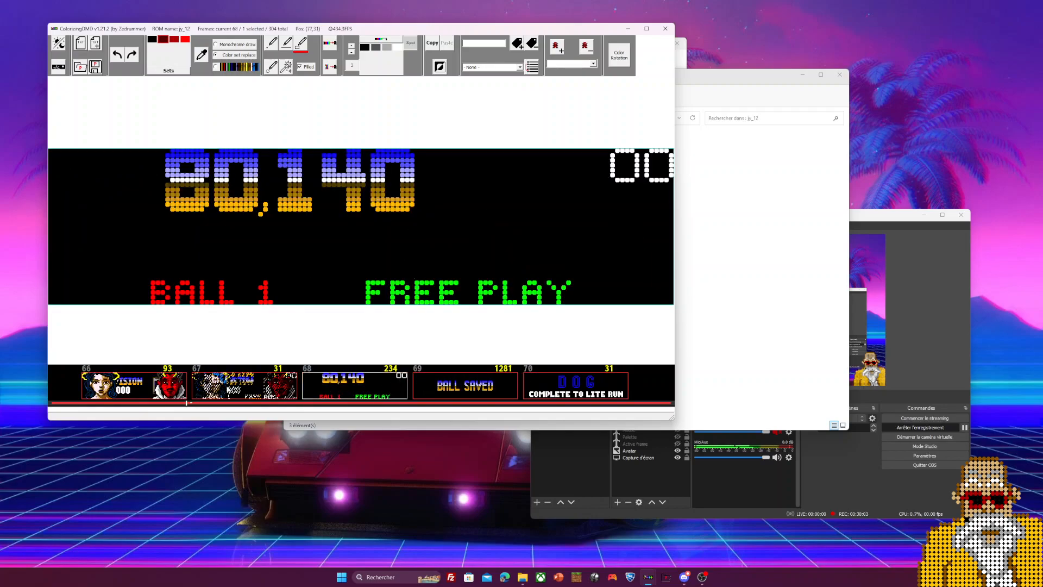
scroll(325, 386, up, 7)
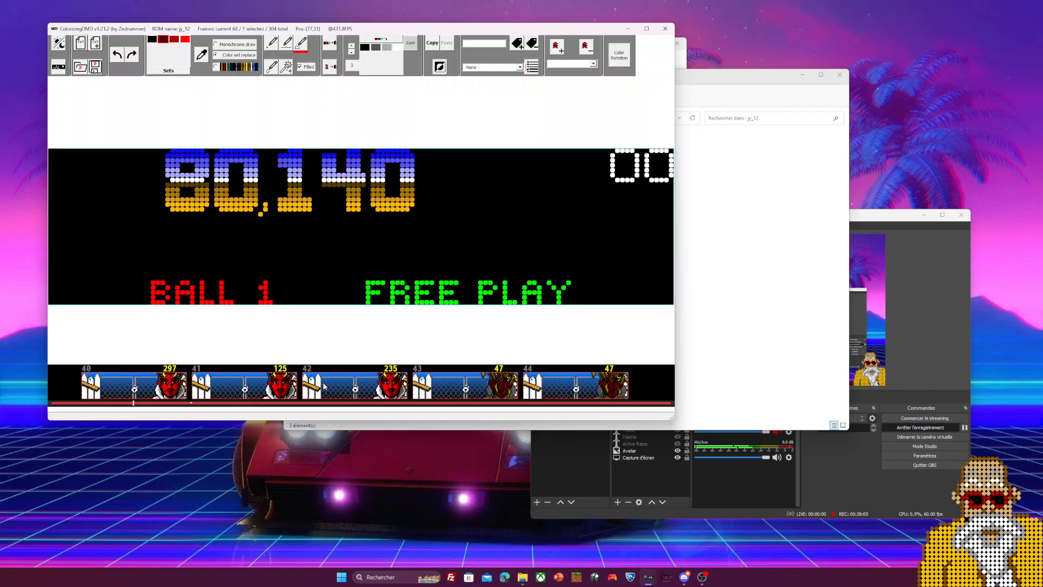
scroll(325, 386, down, 8)
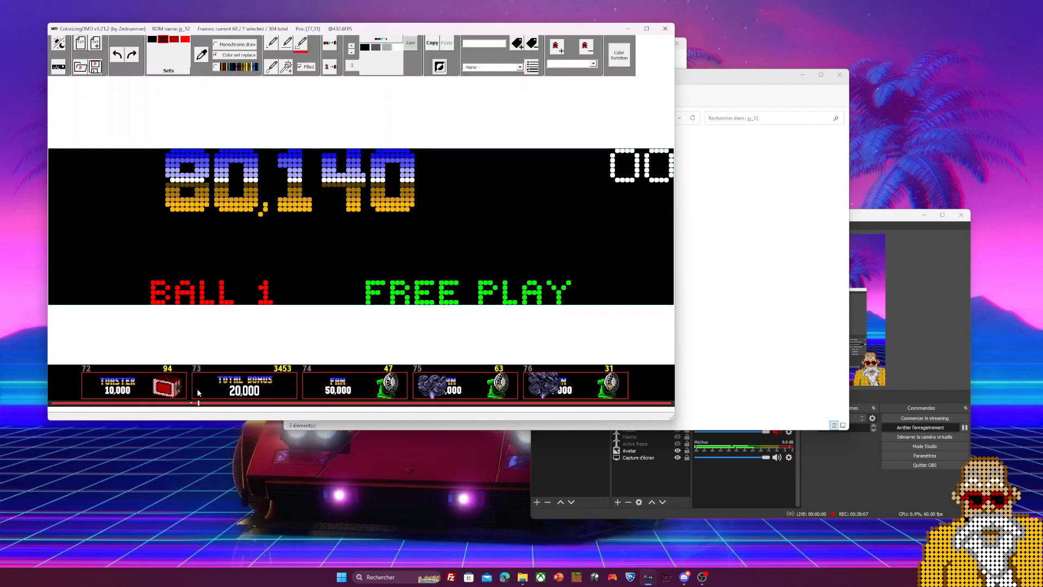
On frame 5, mark the score area above BALL 1 and beside the award list as dynamic, and choose the green dynamic color set
scroll(190, 392, up, 6)
scroll(208, 393, up, 11)
scroll(208, 392, down, 1)
click(337, 399)
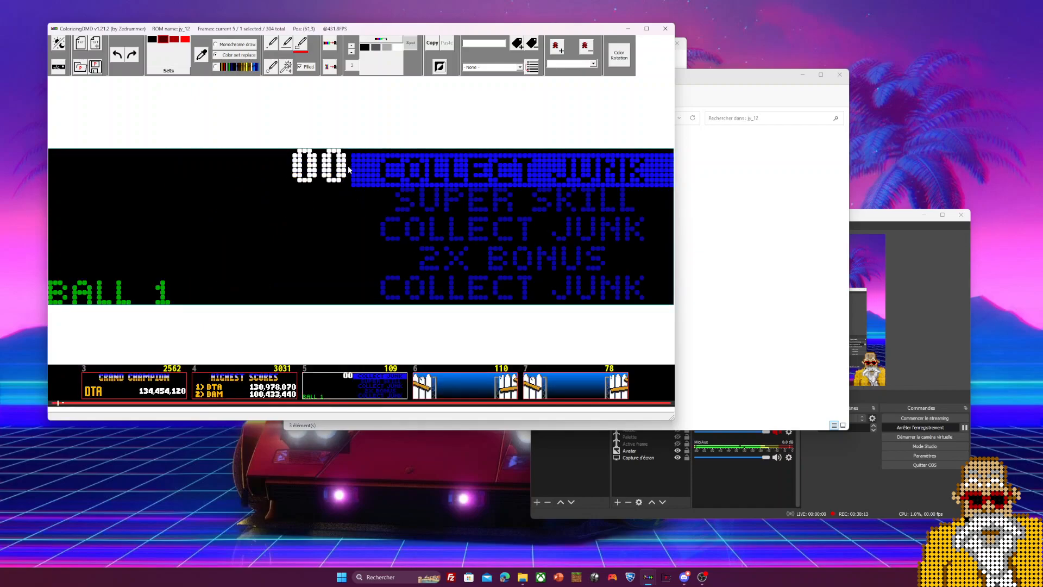
drag(344, 153, 49, 274)
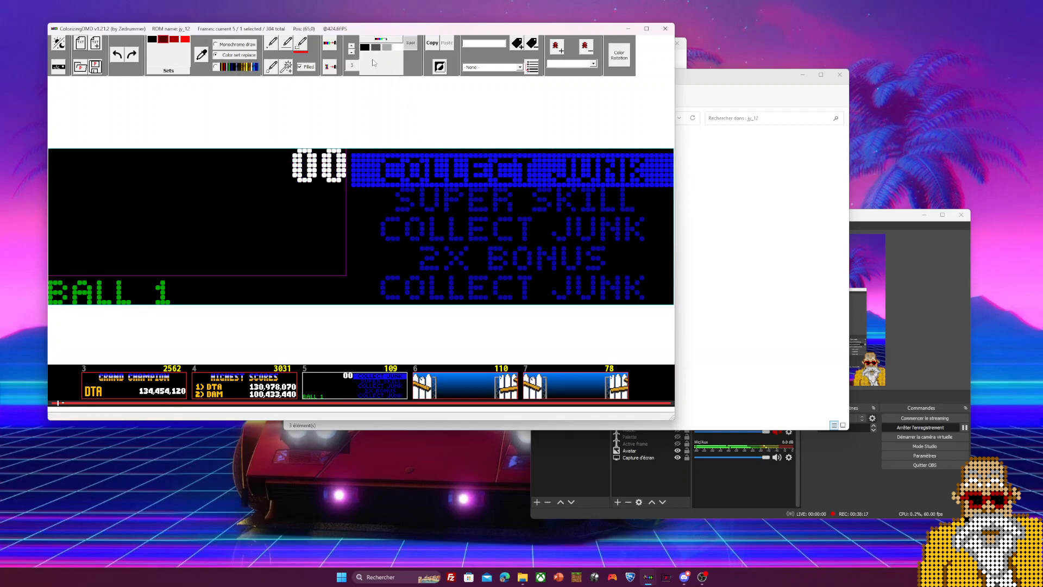
double_click(351, 48)
click(352, 48)
click(526, 278)
click(352, 53)
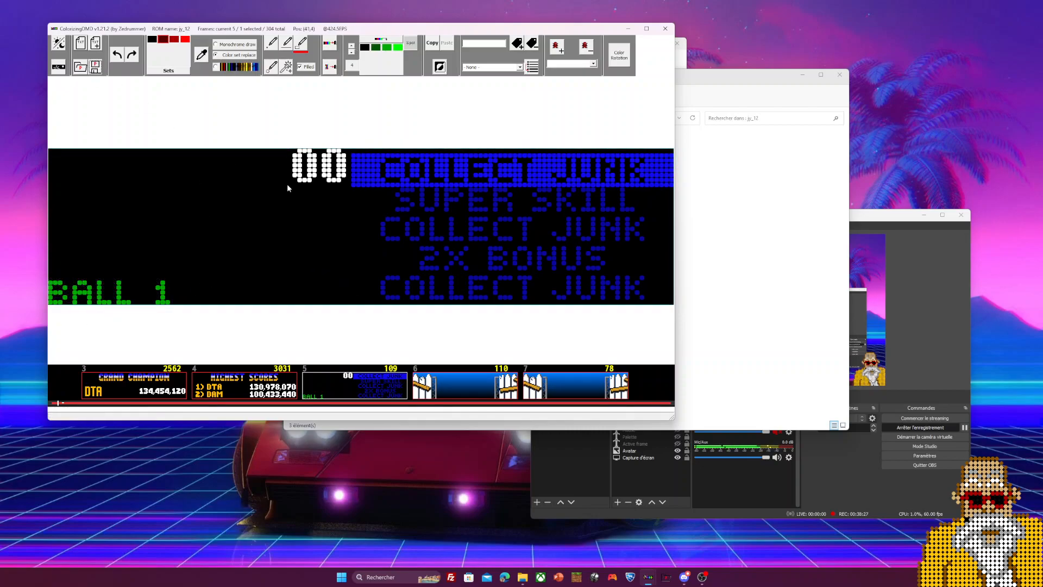
Switch to File Explorer, move its window aside, and copy jy_12.cRZ from the desktop's Colorisation/jy_serum folder
click(737, 80)
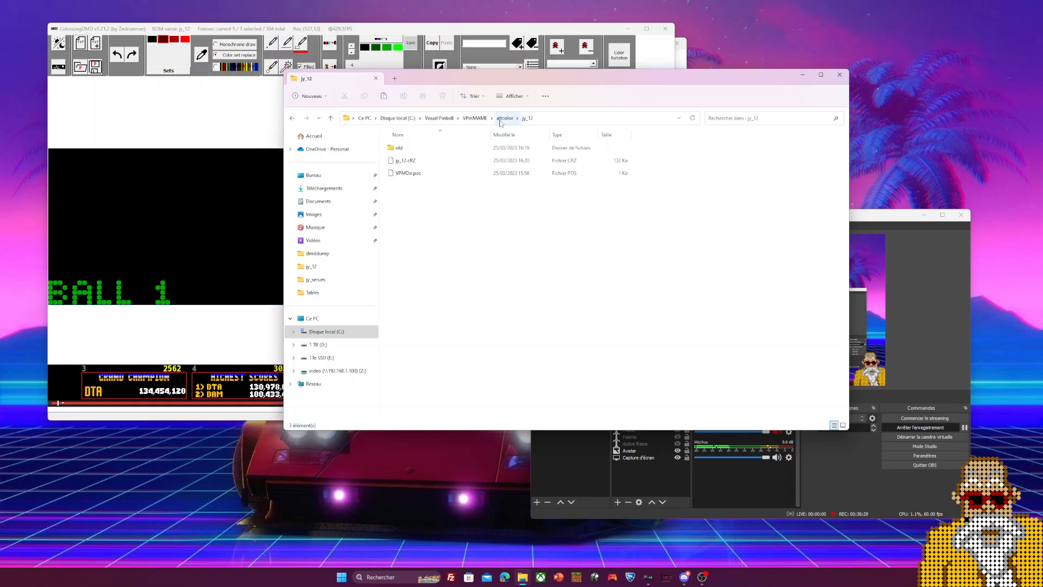
drag(776, 93, 702, 174)
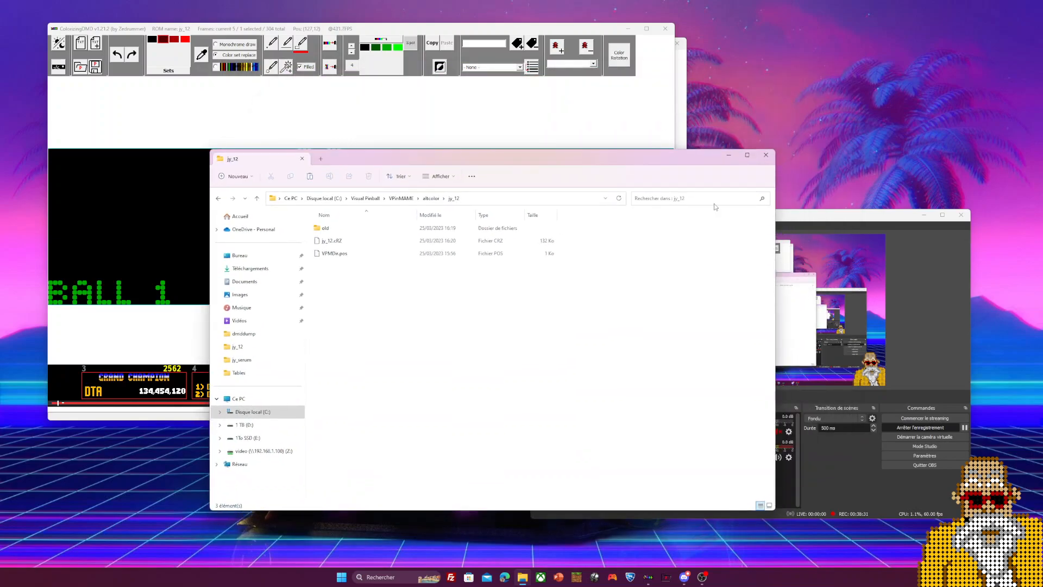
drag(621, 160, 735, 91)
click(355, 185)
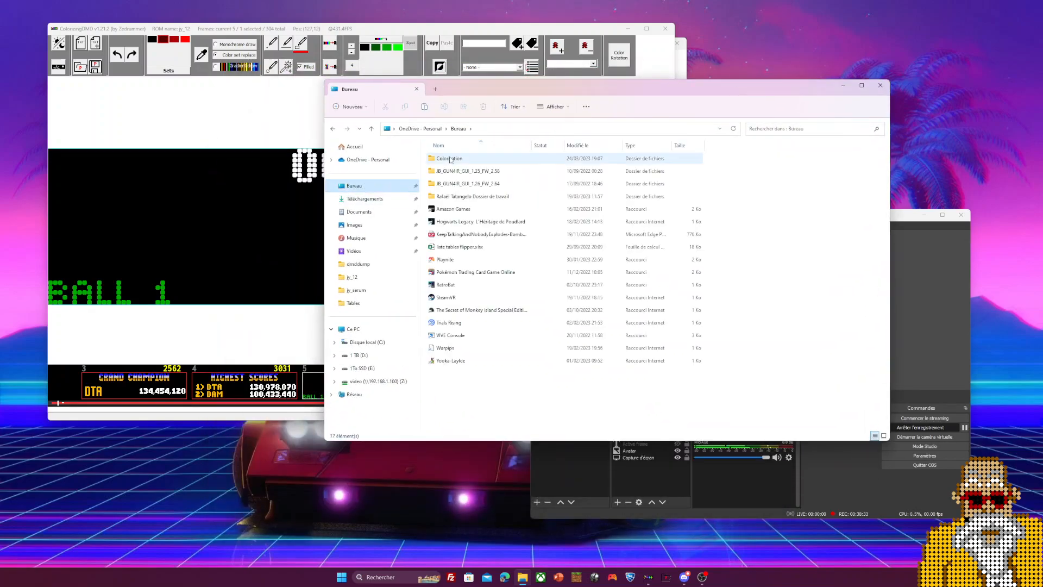
double_click(478, 246)
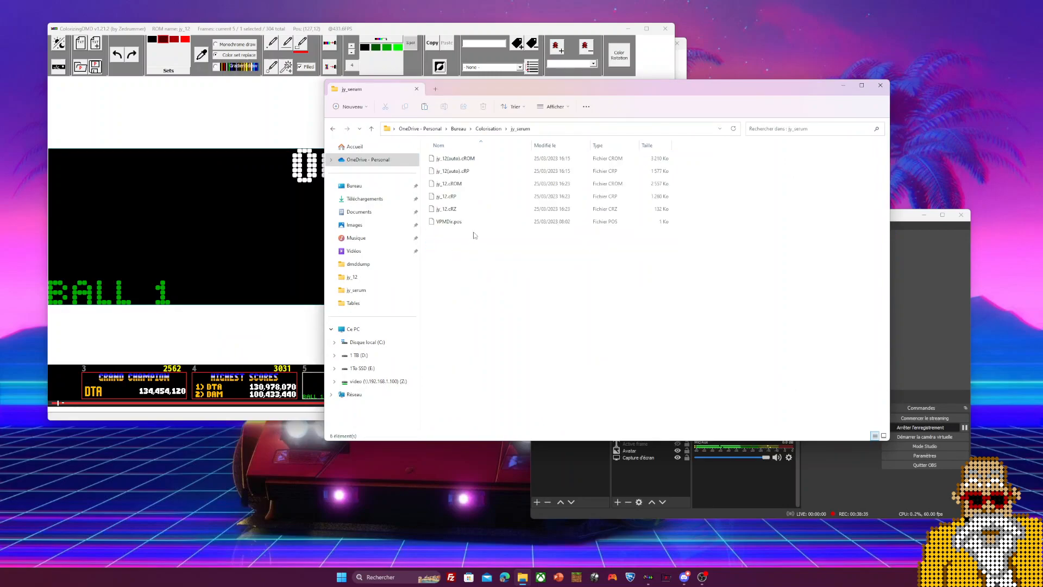
Paste jy_12.cRZ into Visual Pinball/VPinMAME/altcolor/jy_12 on drive C and replace the existing file
click(363, 342)
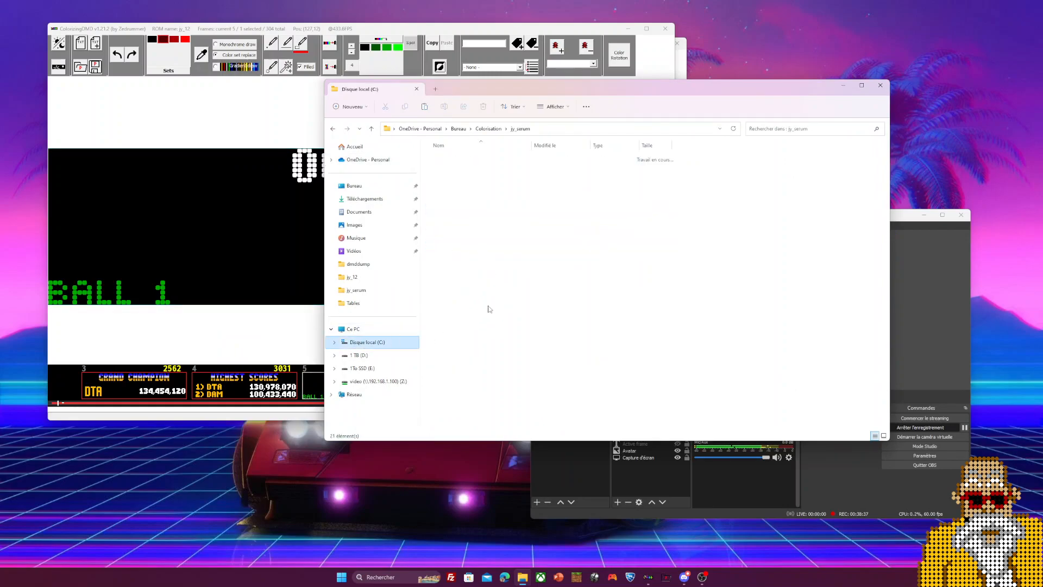
double_click(451, 335)
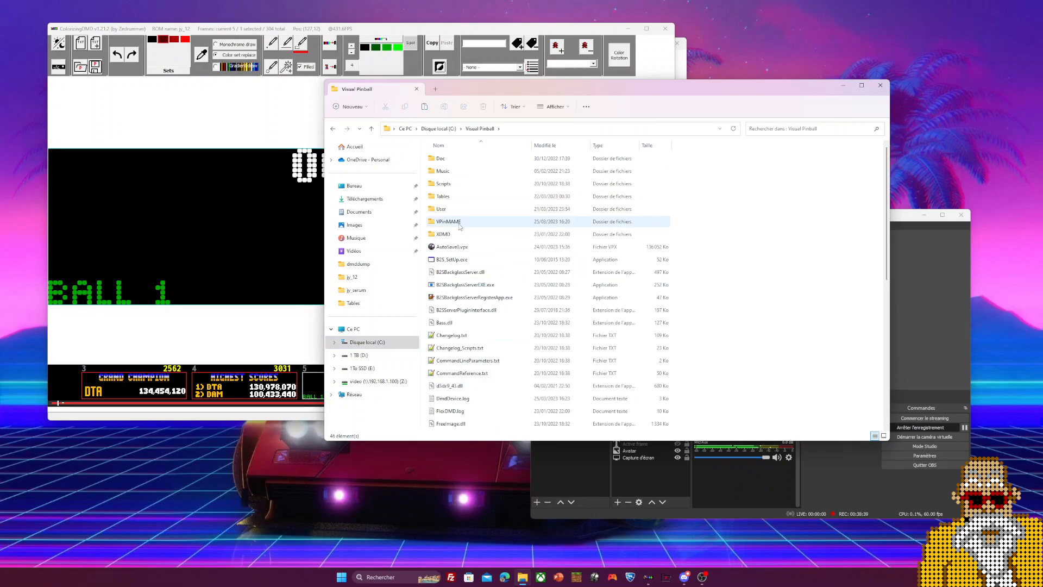
double_click(462, 164)
double_click(458, 159)
double_click(457, 222)
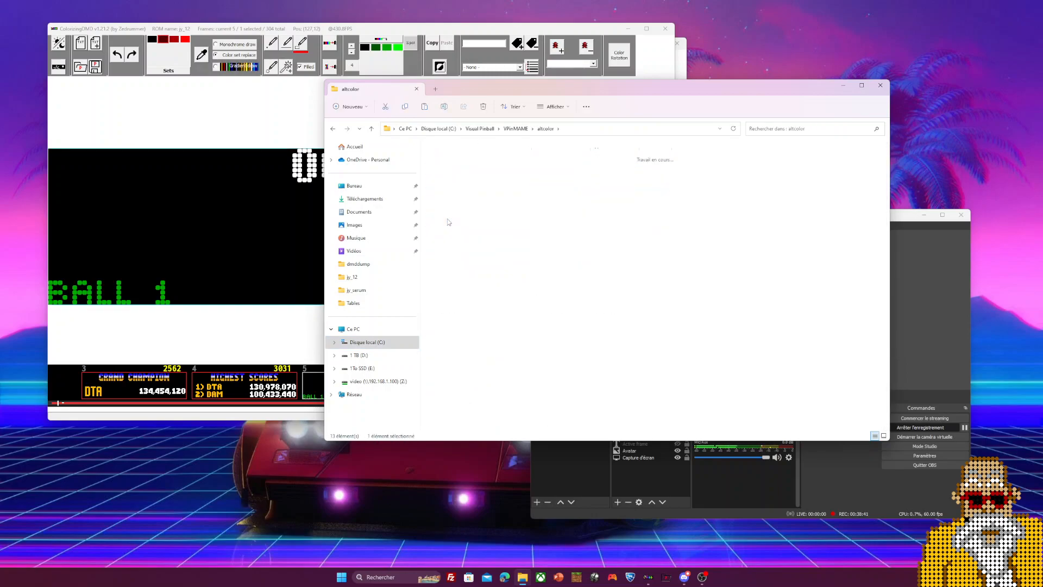
key(ctrl+v)
click(508, 232)
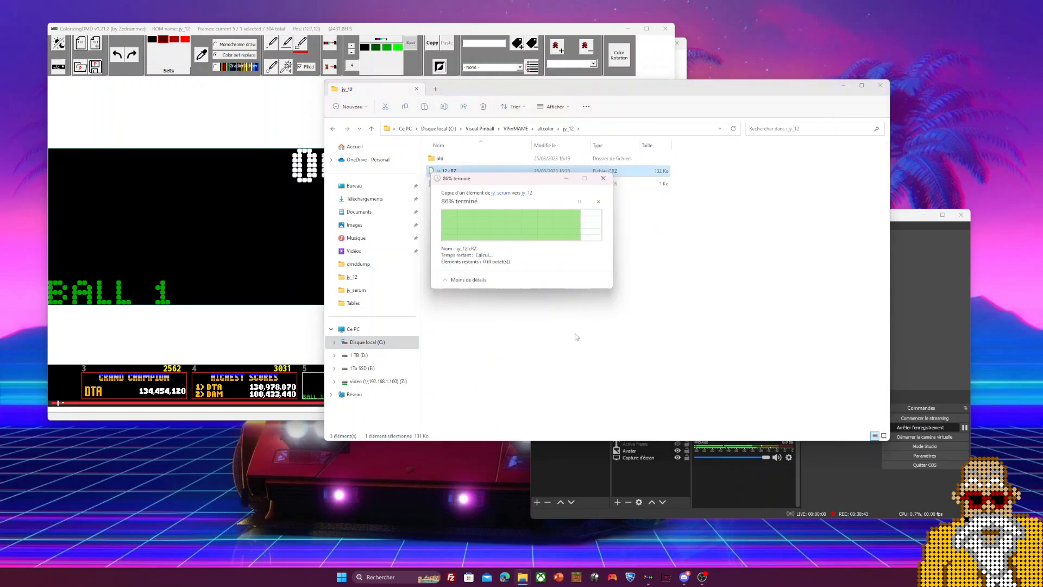
Bring ColorizingDMD back to the front and launch the recent table Junk Yard (Williams 1996) v1.62 in Visual Pinball
click(214, 346)
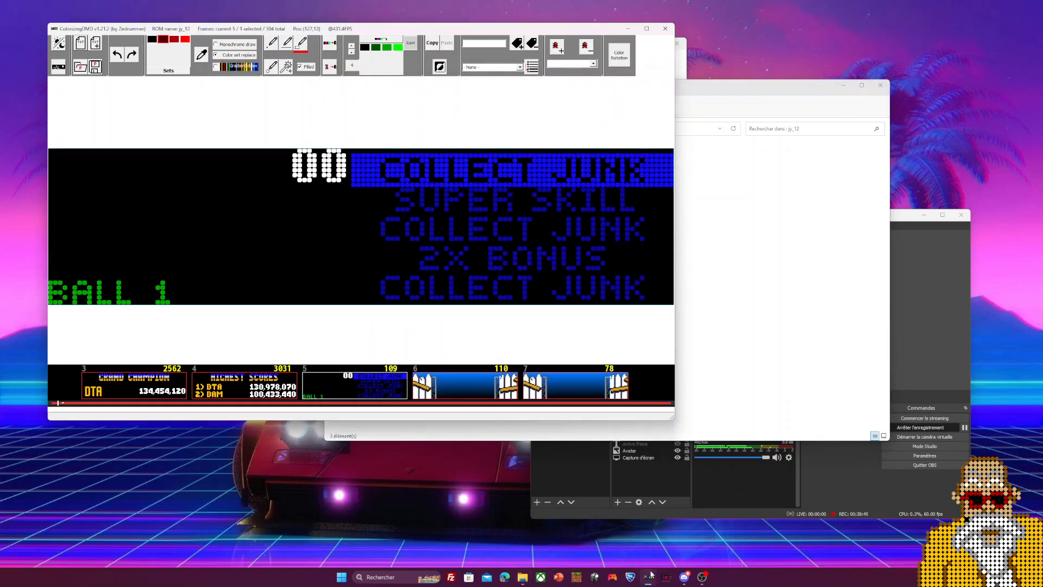
right_click(630, 580)
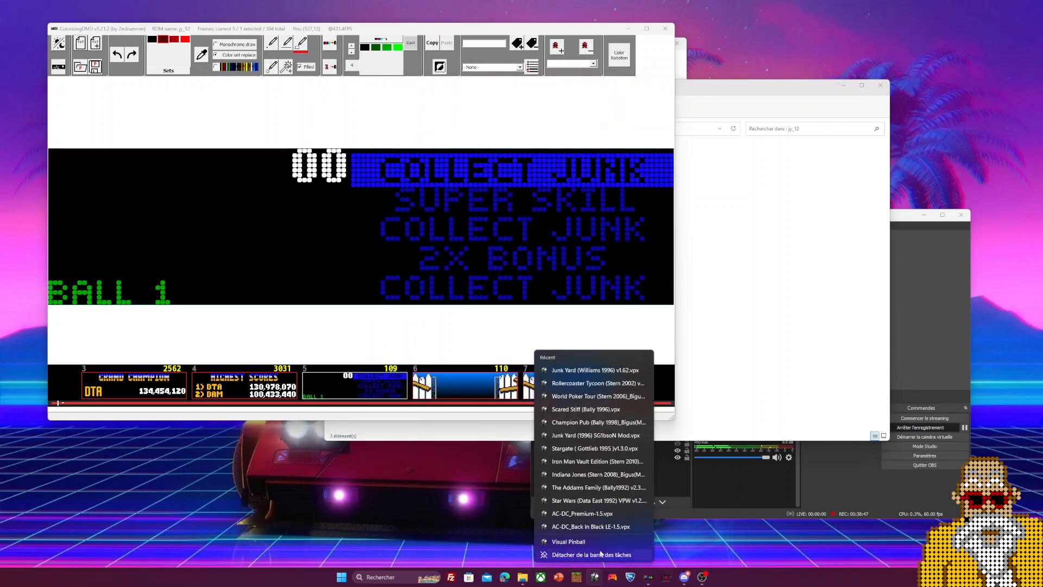
click(593, 373)
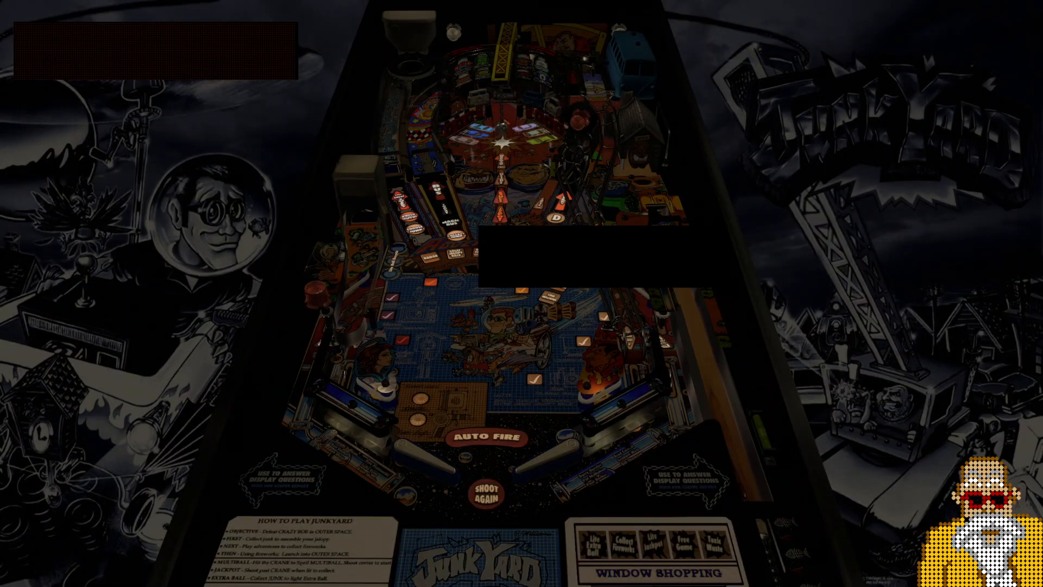
Move the colorized DMD display directly below the original red display and save its position globally
drag(596, 264, 154, 133)
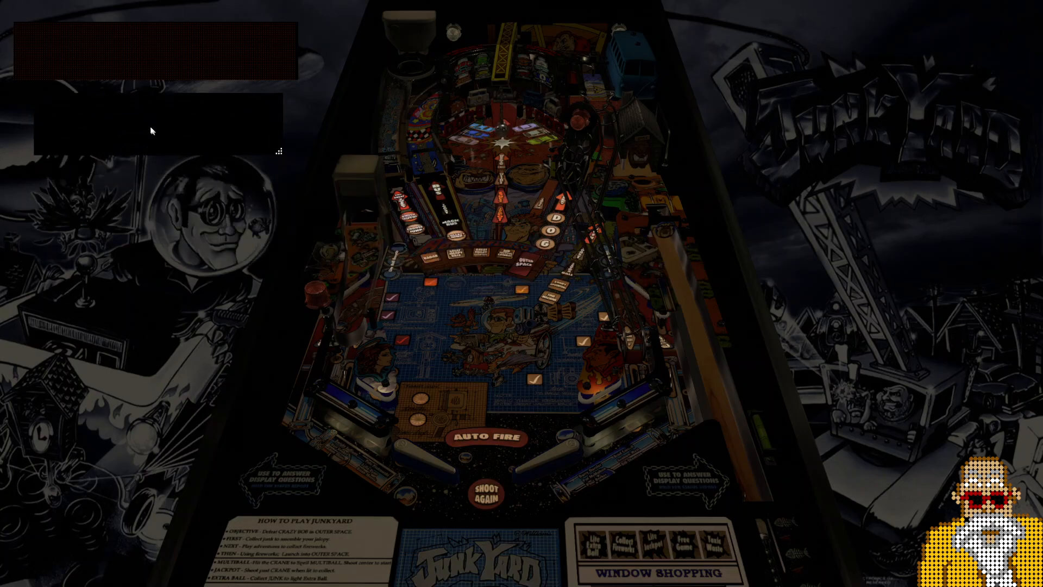
right_click(174, 123)
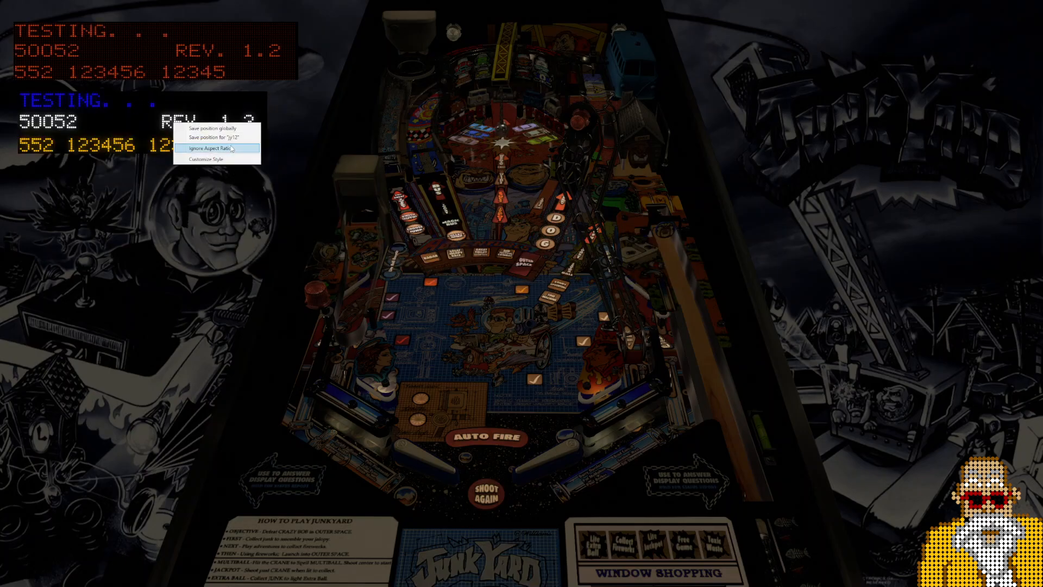
click(233, 129)
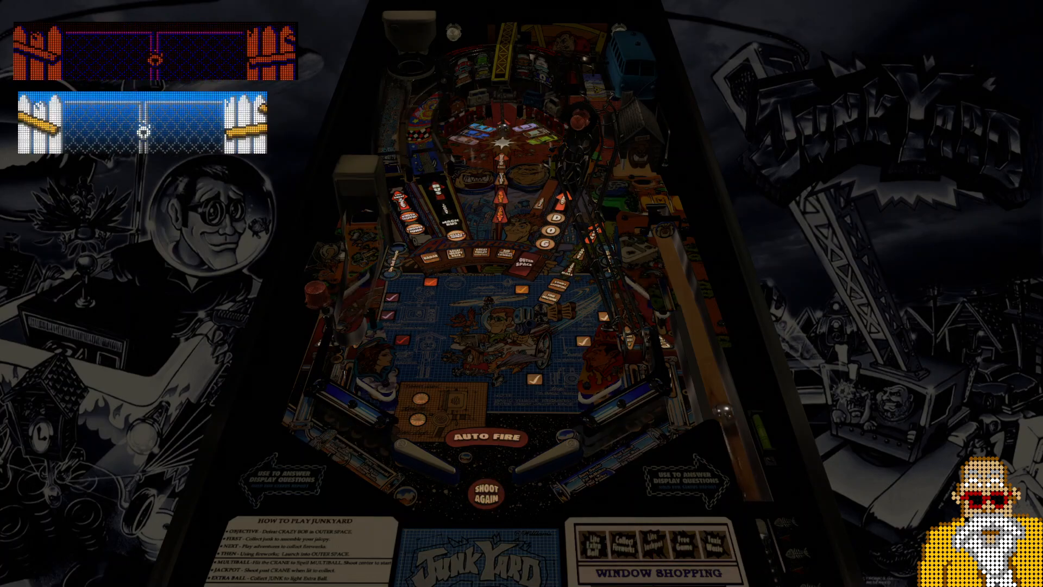
Start a game on the Junk Yard table, launch the ball and play with the flippers to test the colorized display
key(1)
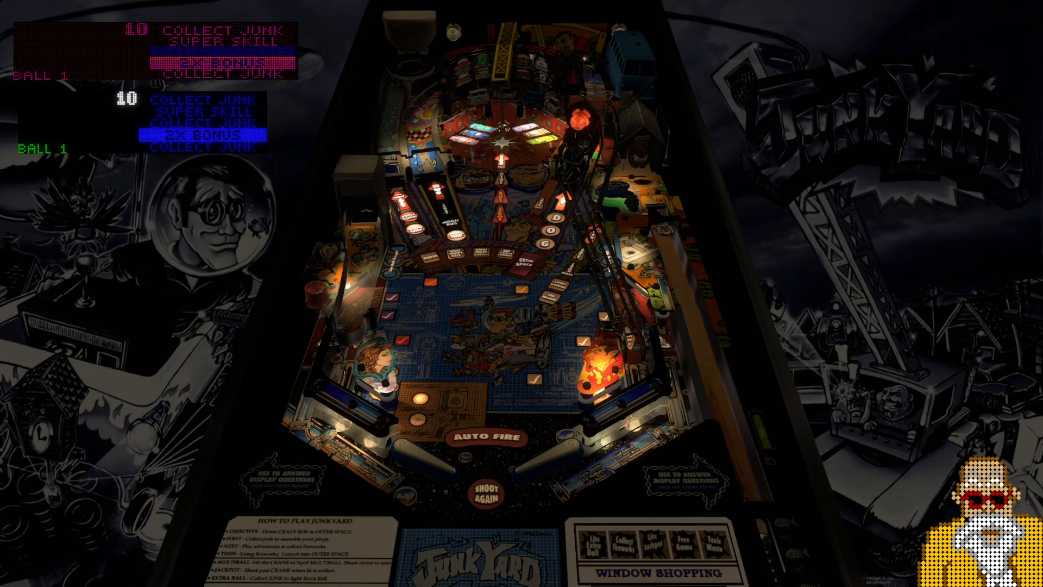
key(Return)
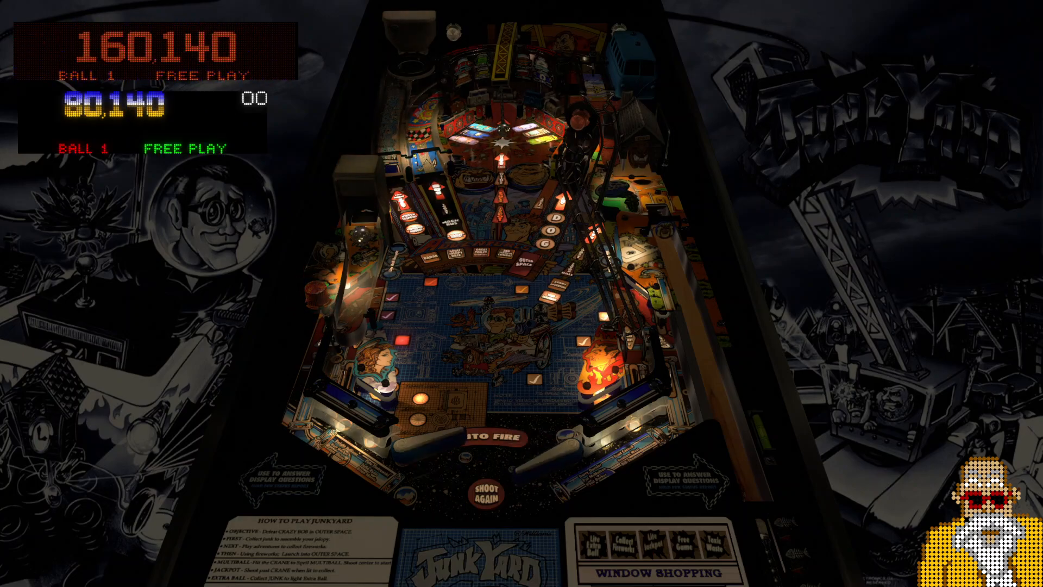
key(shift)
key(shift)
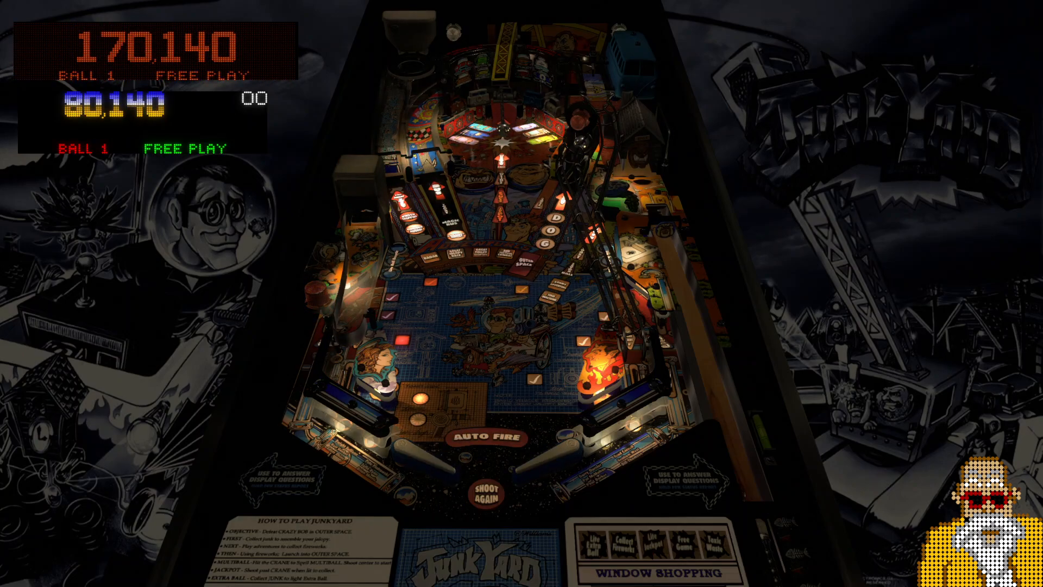
key(shift)
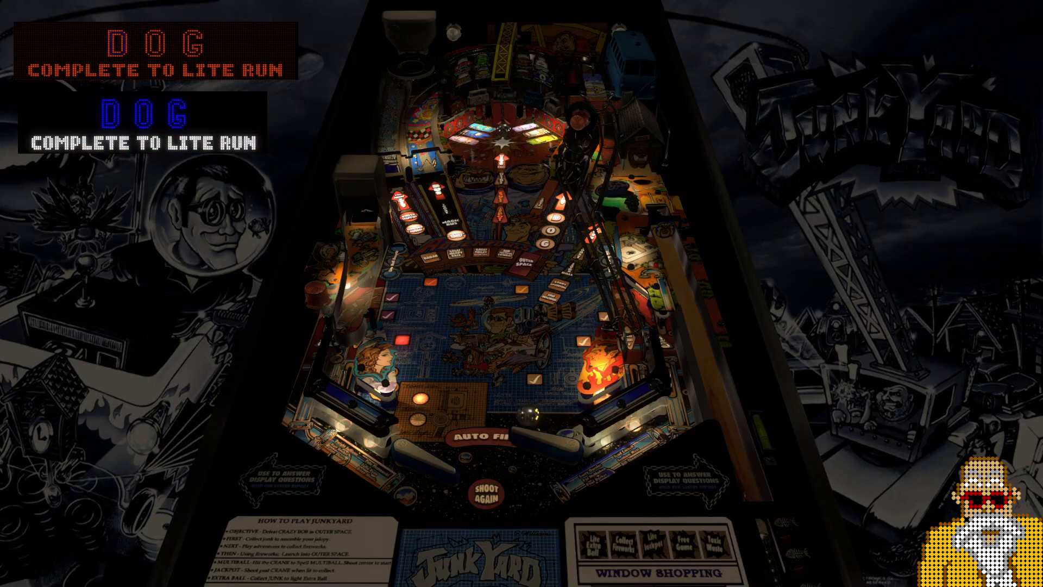
key(shift)
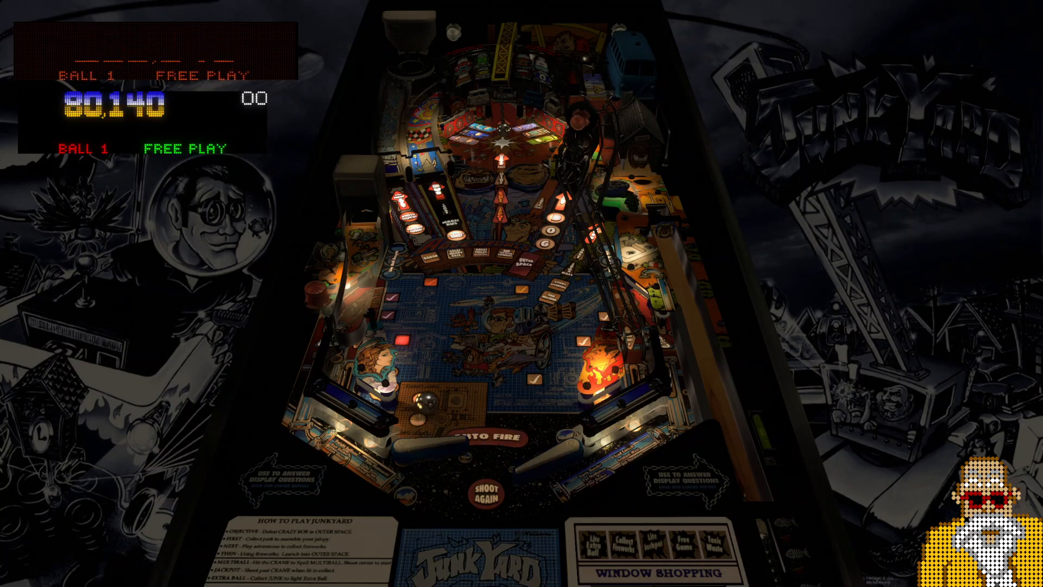
key(shift)
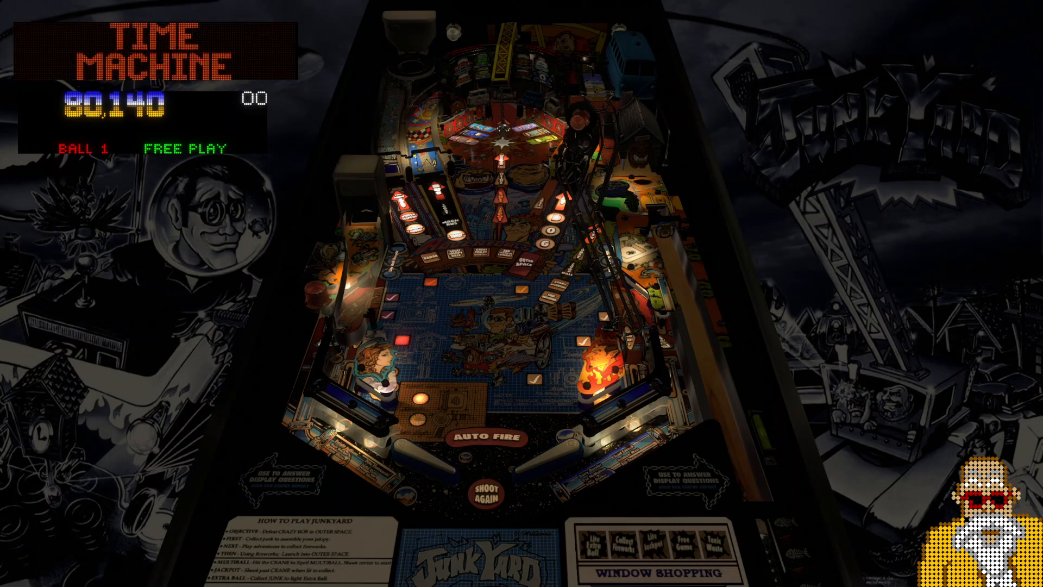
Quit the table, switch back to ColorizingDMD, move its window slightly aside and scrub through the project's frame strip
key(Escape)
key(alt+Tab)
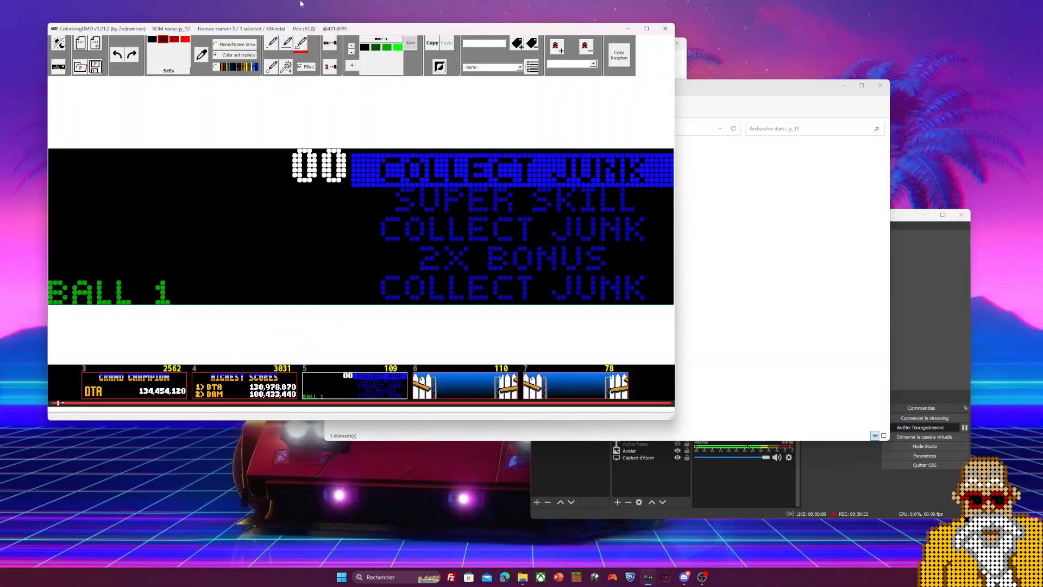
drag(300, 30, 279, 22)
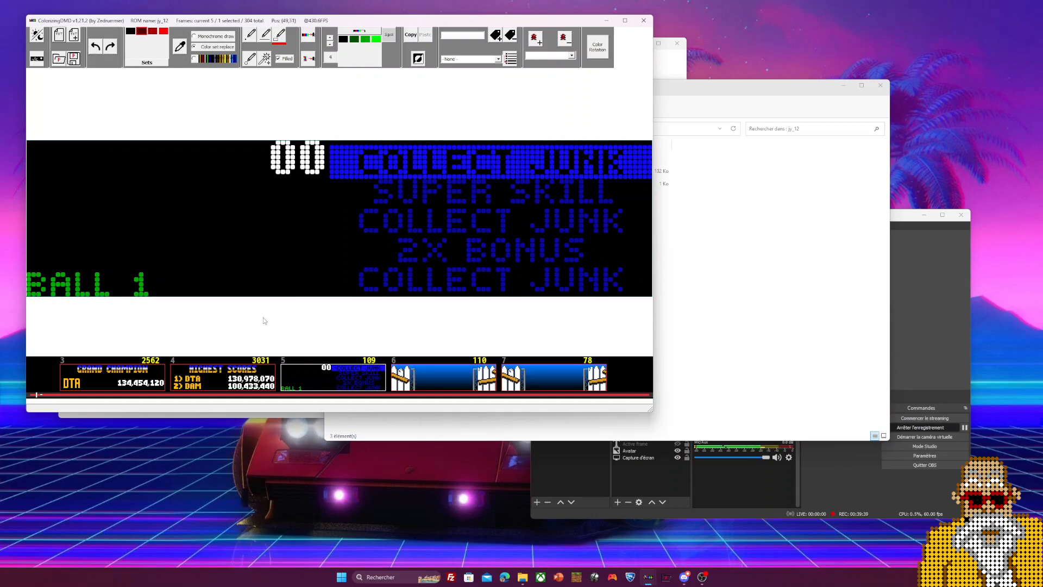
drag(36, 394, 648, 397)
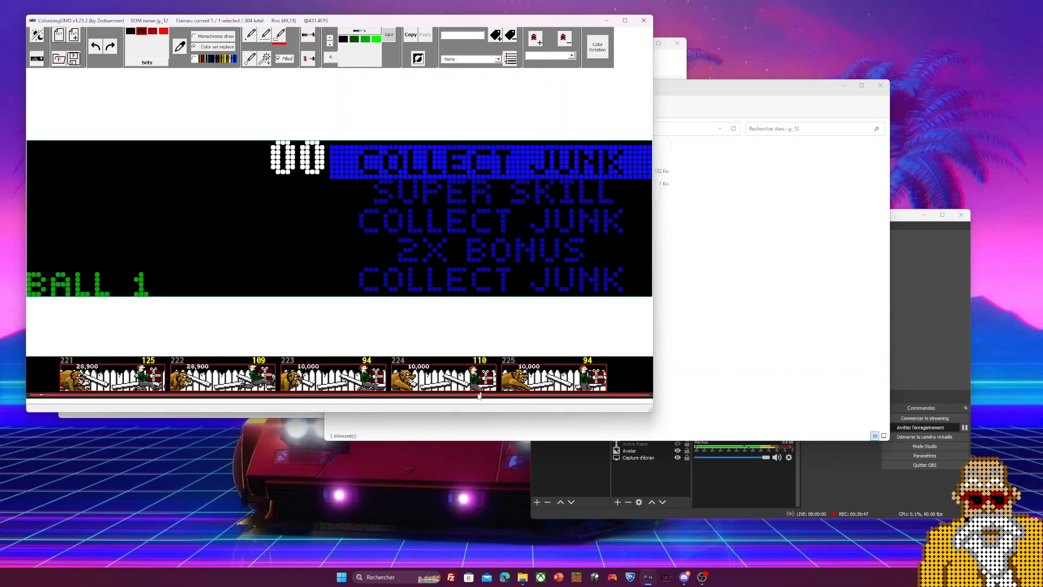
Switch to File Explorer, open the desktop's Colorisation/jy_12 folder and look through its list of dump files
click(686, 273)
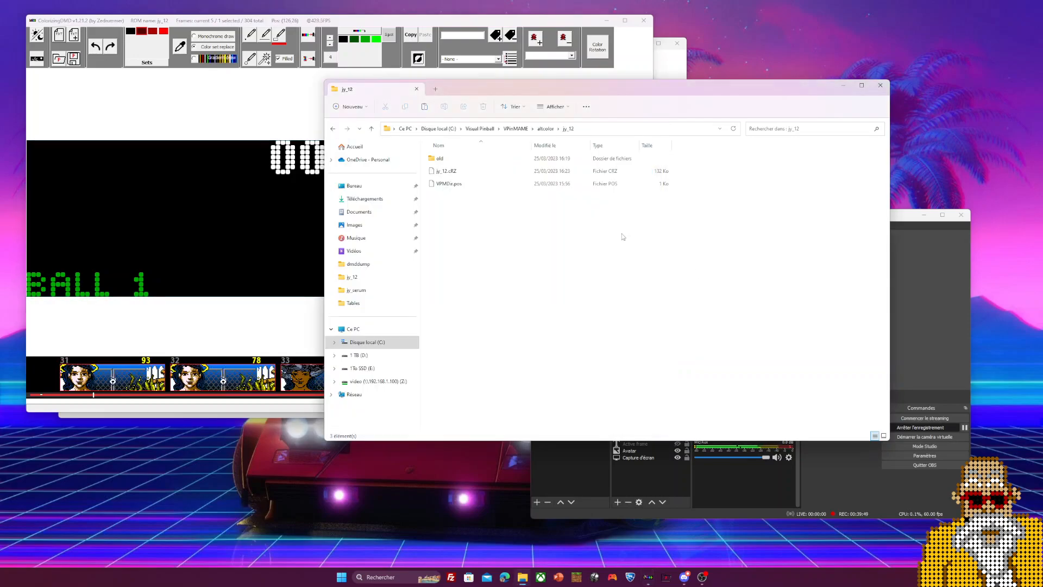
click(354, 185)
double_click(449, 158)
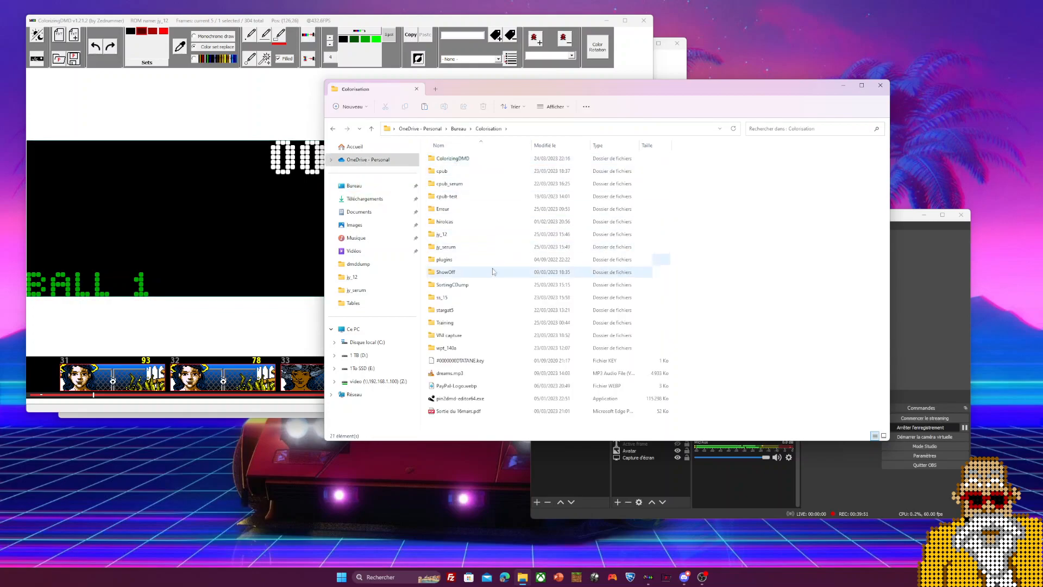
click(459, 234)
double_click(459, 234)
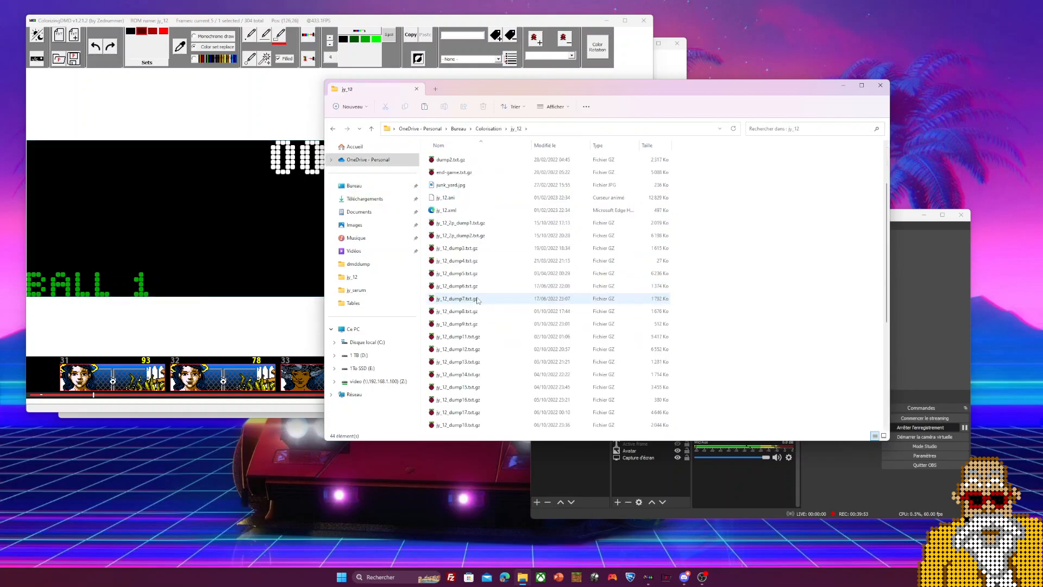
scroll(475, 257, down, 4)
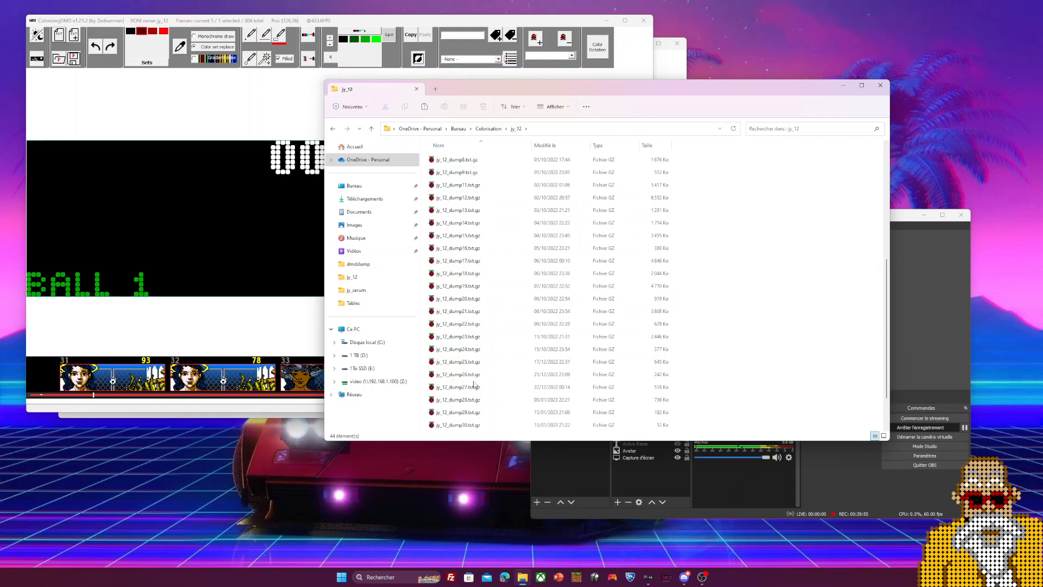
scroll(470, 408, up, 1)
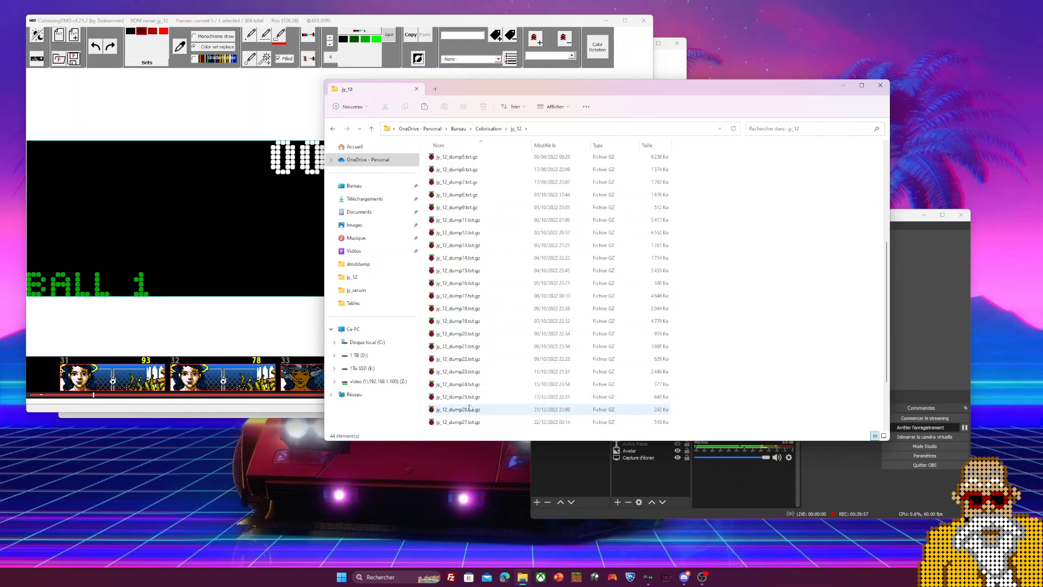
scroll(470, 407, up, 3)
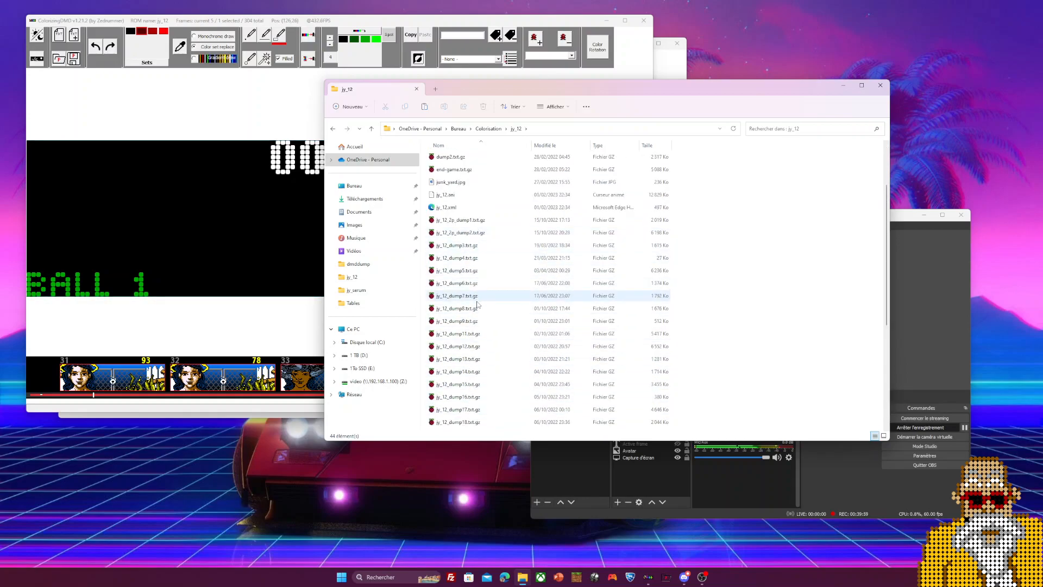
scroll(472, 351, up, 2)
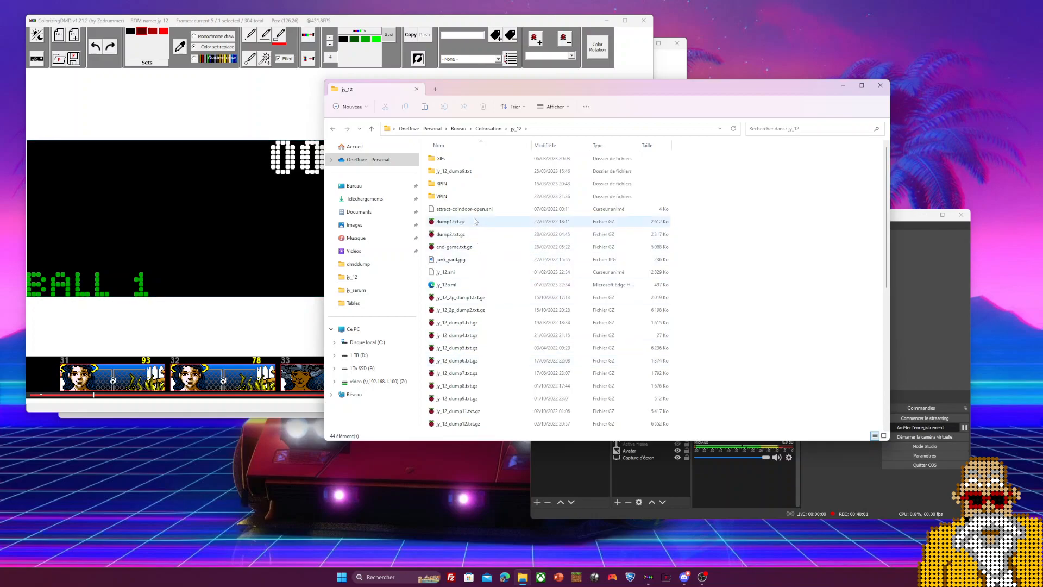
scroll(494, 318, down, 2)
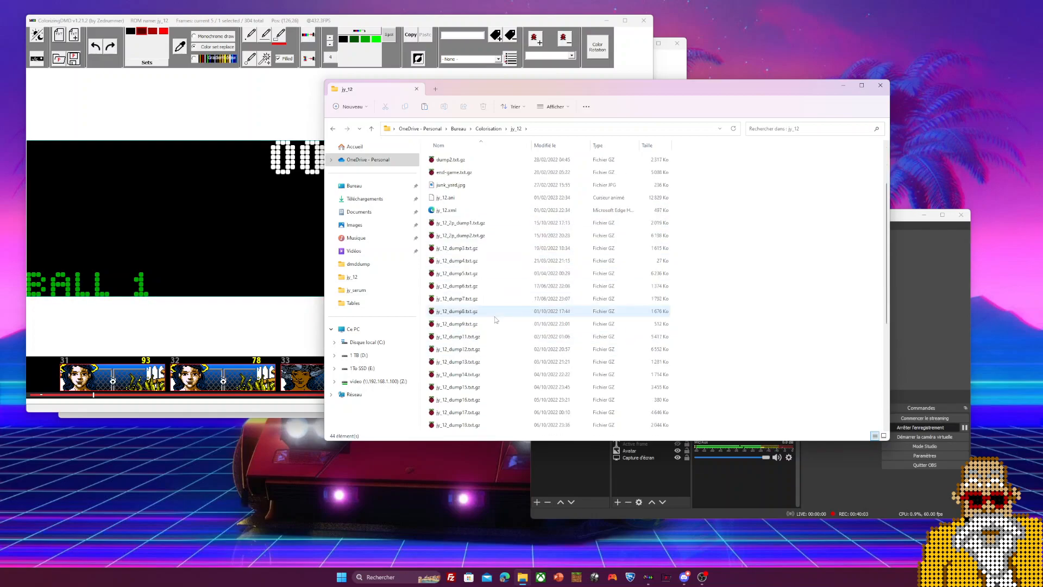
Return to ColorizingDMD, browse the frame strip from frame 31 onward and display frame 50, TELEVISION 50,000
click(291, 356)
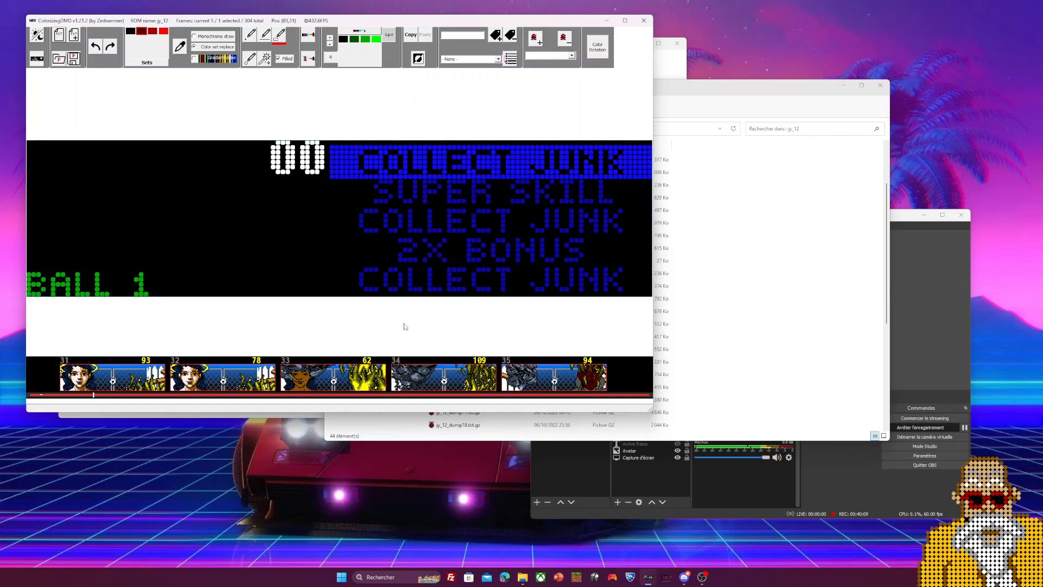
scroll(380, 337, down, 2)
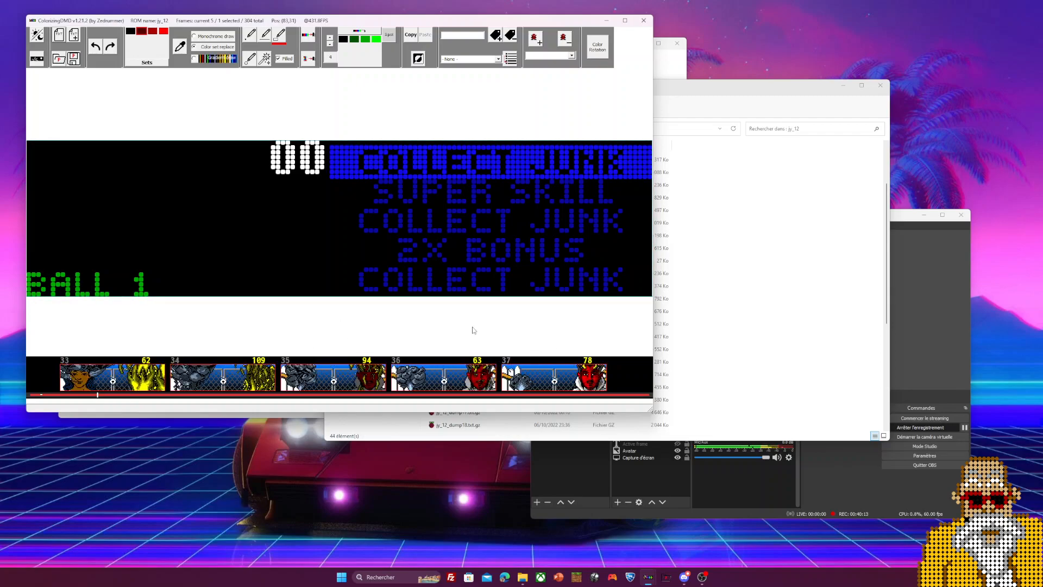
scroll(508, 333, down, 2)
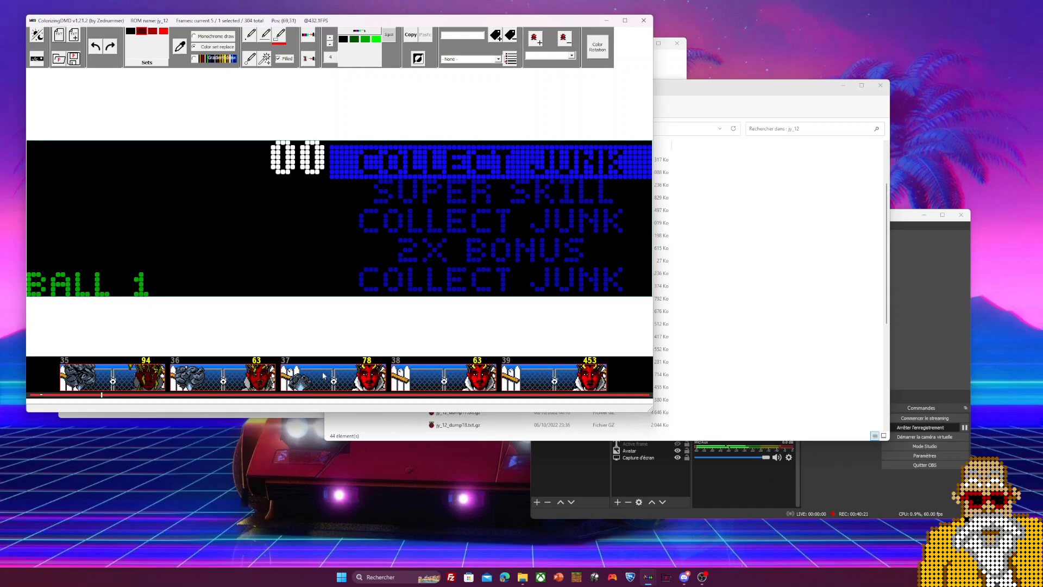
scroll(328, 372, down, 4)
scroll(328, 371, down, 2)
scroll(334, 378, up, 2)
click(337, 382)
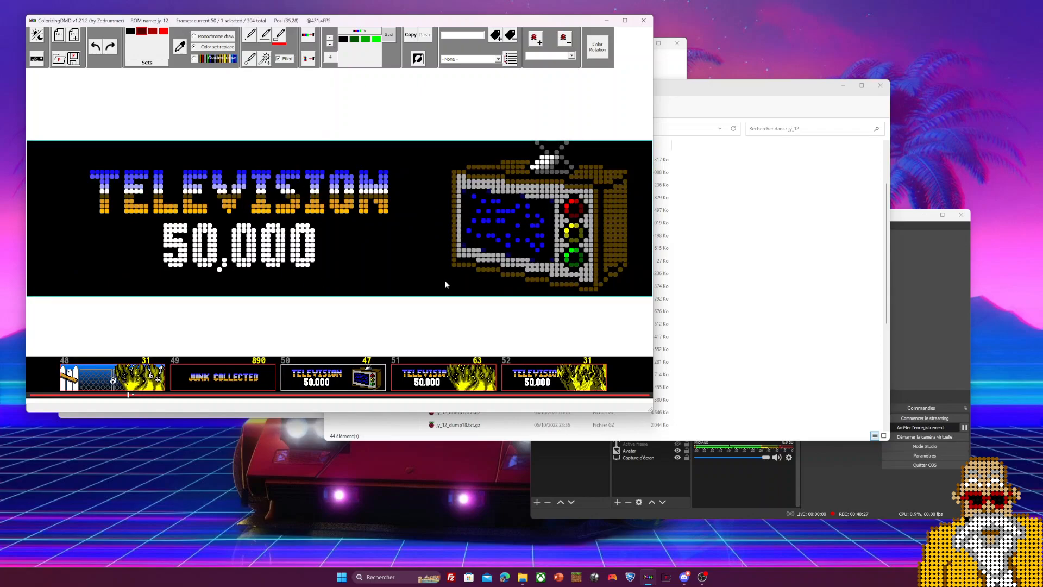
Browse on to frame 70 and view the DOG, END OF BALL BONUS, TOASTER and TOTAL BONUS frames one by one
scroll(408, 370, down, 12)
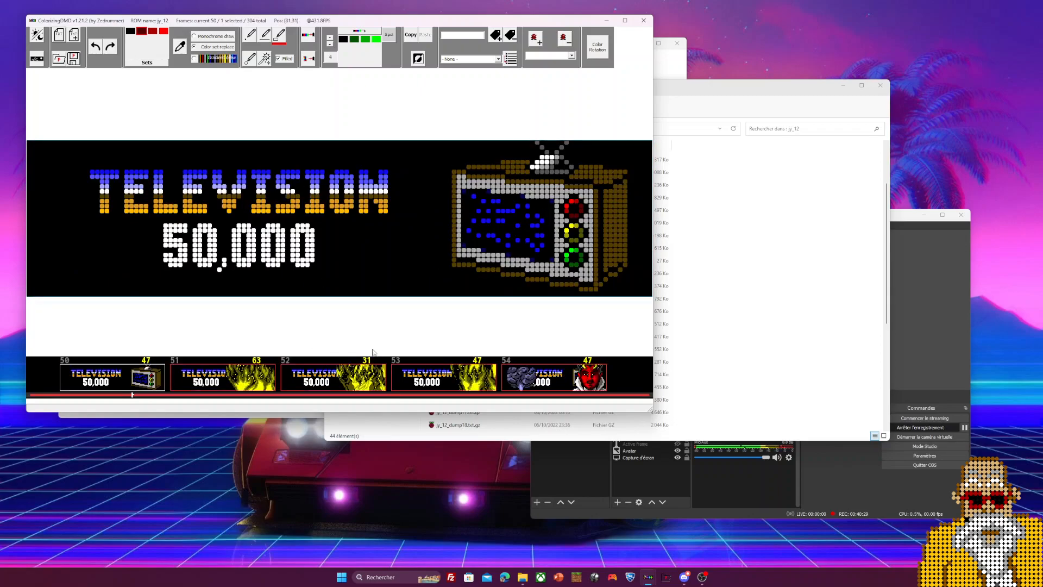
scroll(407, 359, down, 13)
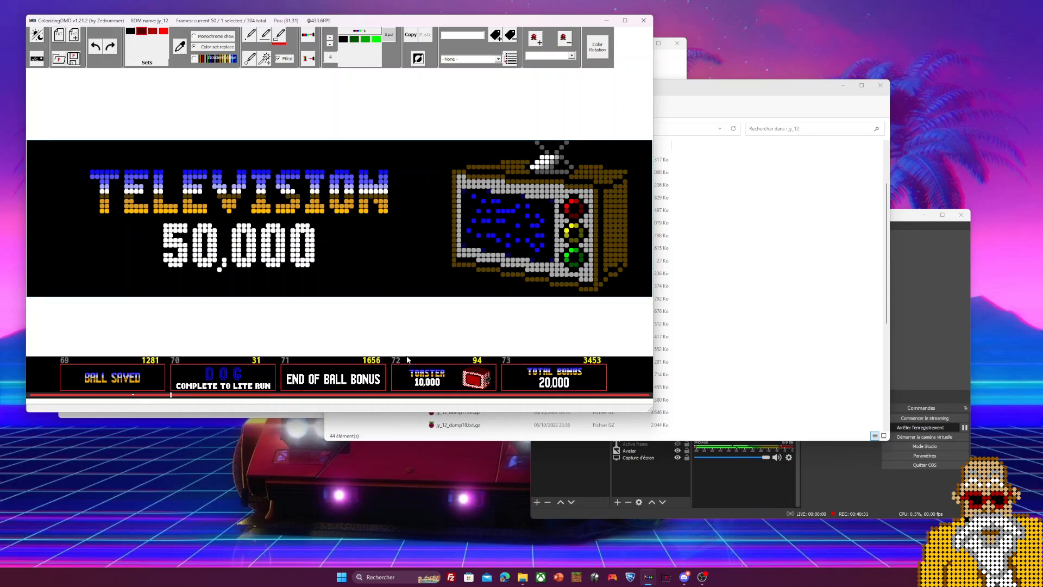
scroll(408, 359, up, 3)
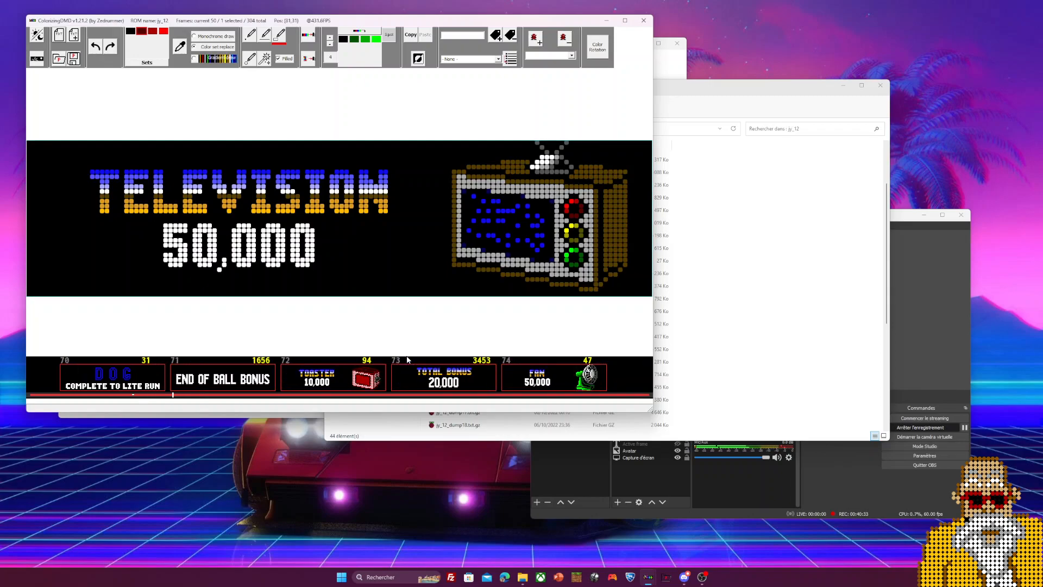
scroll(407, 359, up, 1)
click(223, 377)
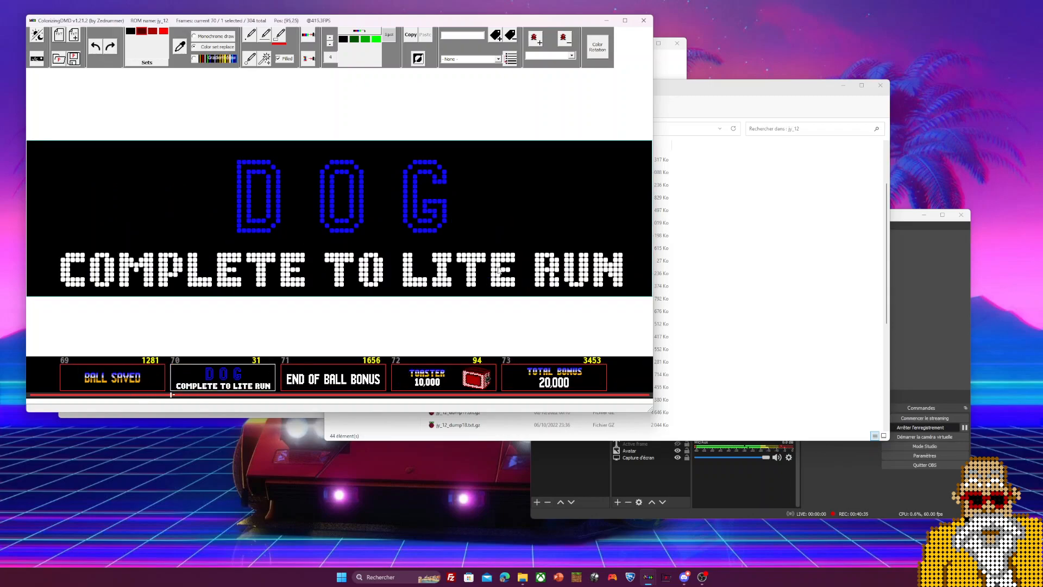
click(359, 377)
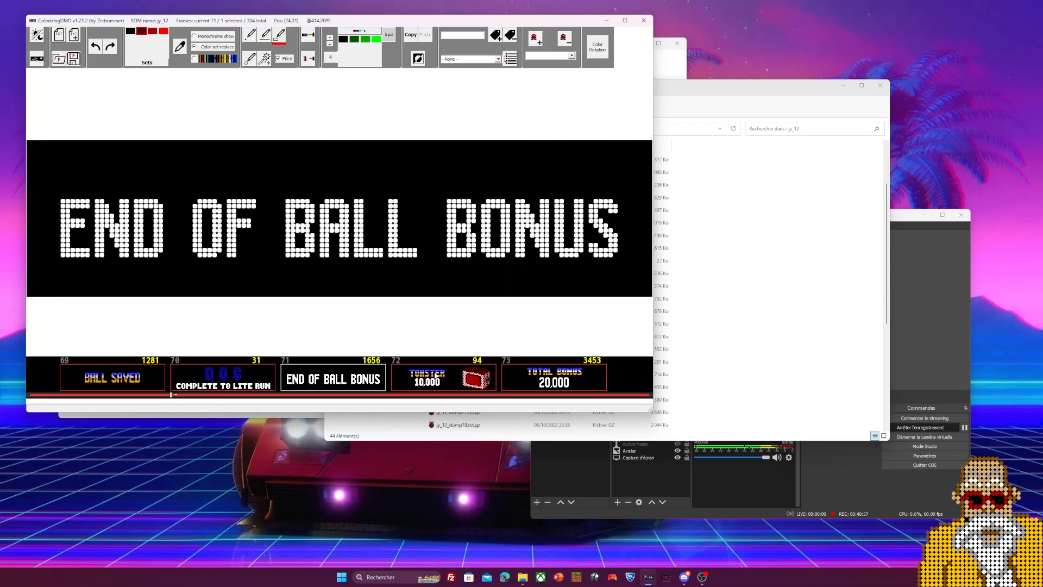
key(Right)
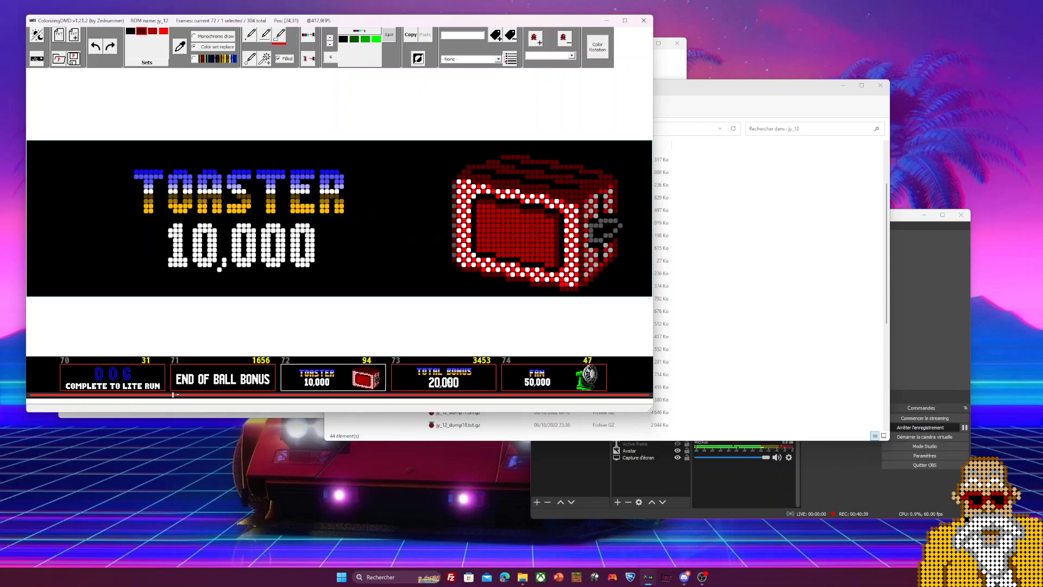
key(Right)
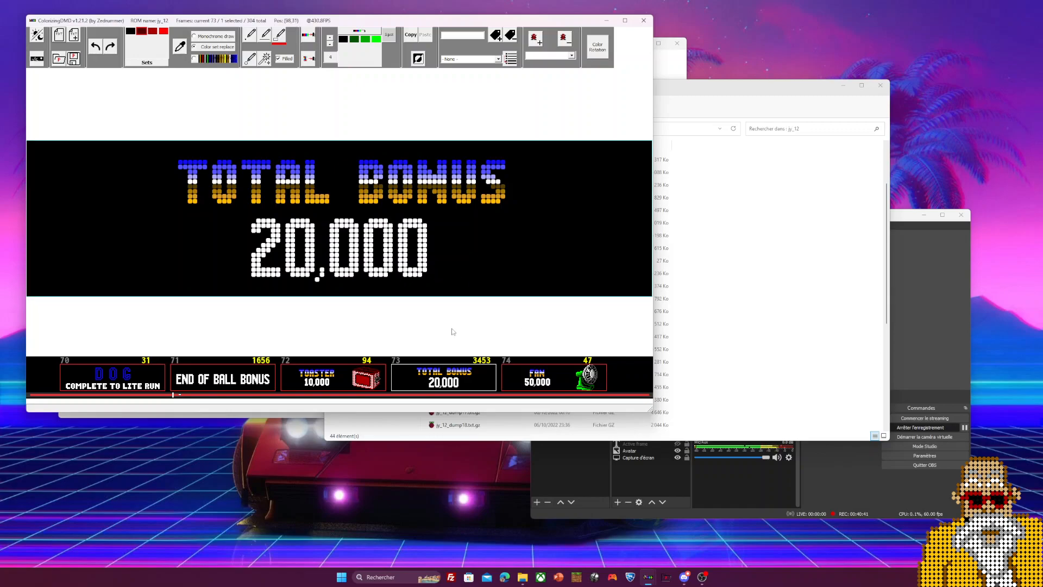
Browse further to display the SQUISH! frame 86, and look through the strip up to frame 95
scroll(361, 317, down, 4)
scroll(429, 328, down, 5)
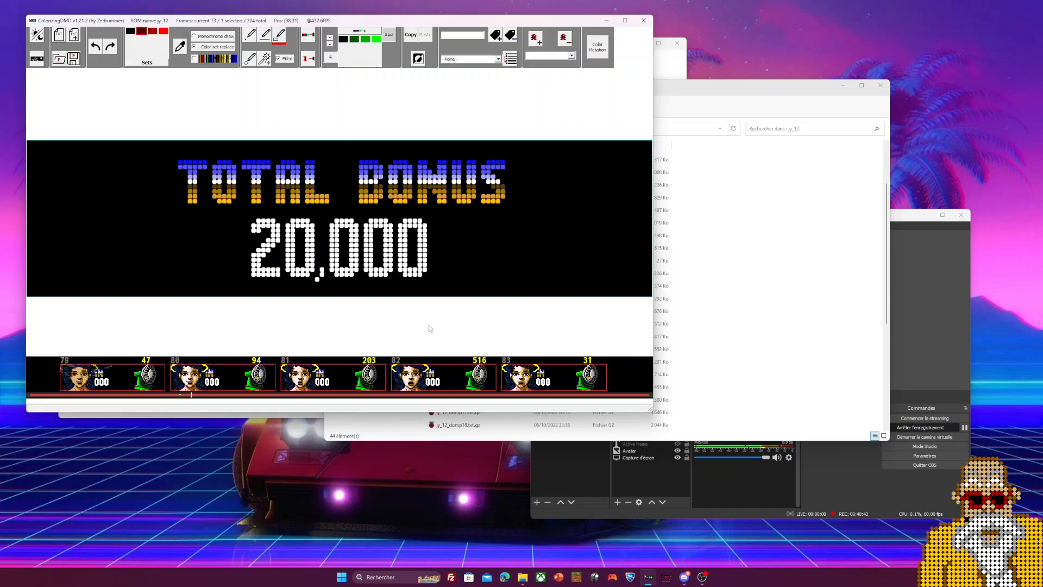
scroll(469, 235, down, 5)
click(333, 377)
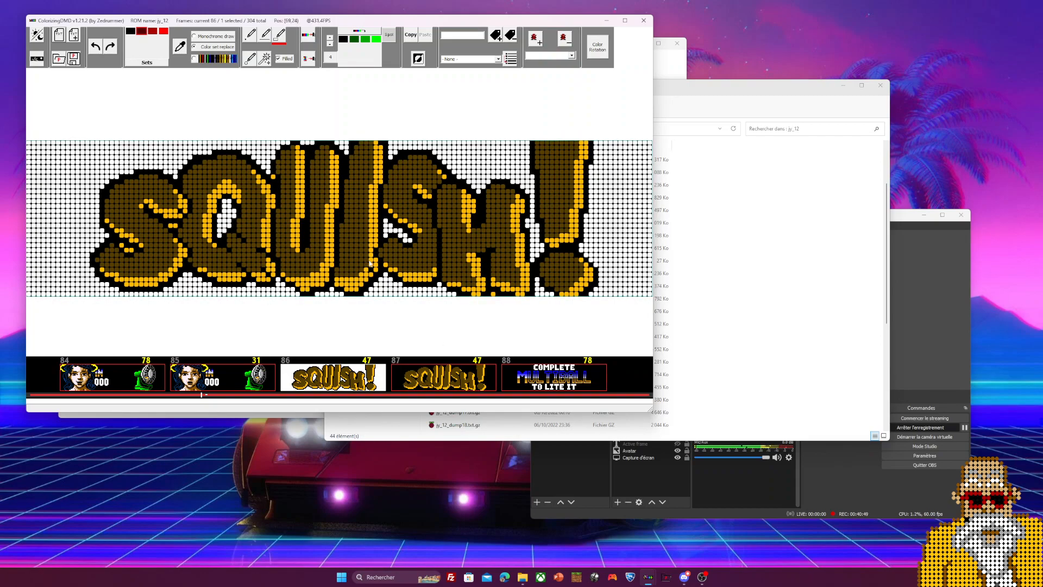
scroll(370, 263, down, 2)
scroll(371, 263, down, 5)
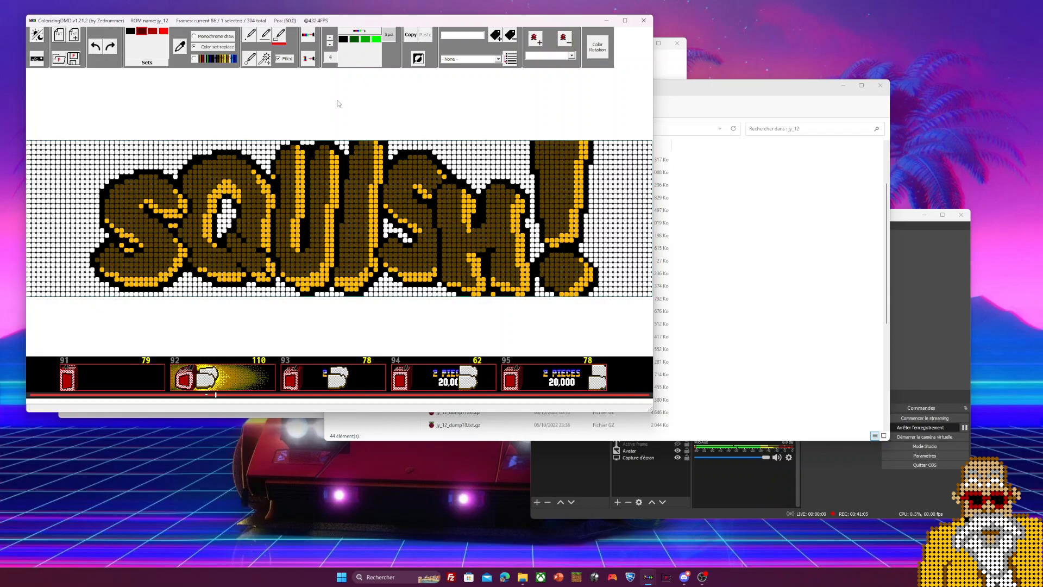
Switch to Discord and show the help-colorization channel of the ColorizingDMD and Serum server
click(686, 577)
click(489, 284)
click(490, 314)
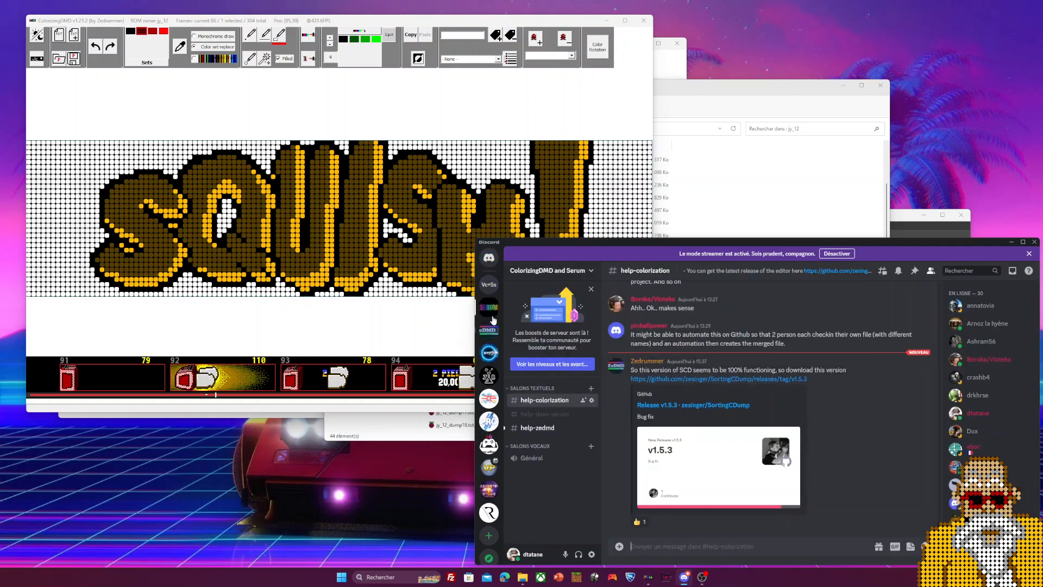